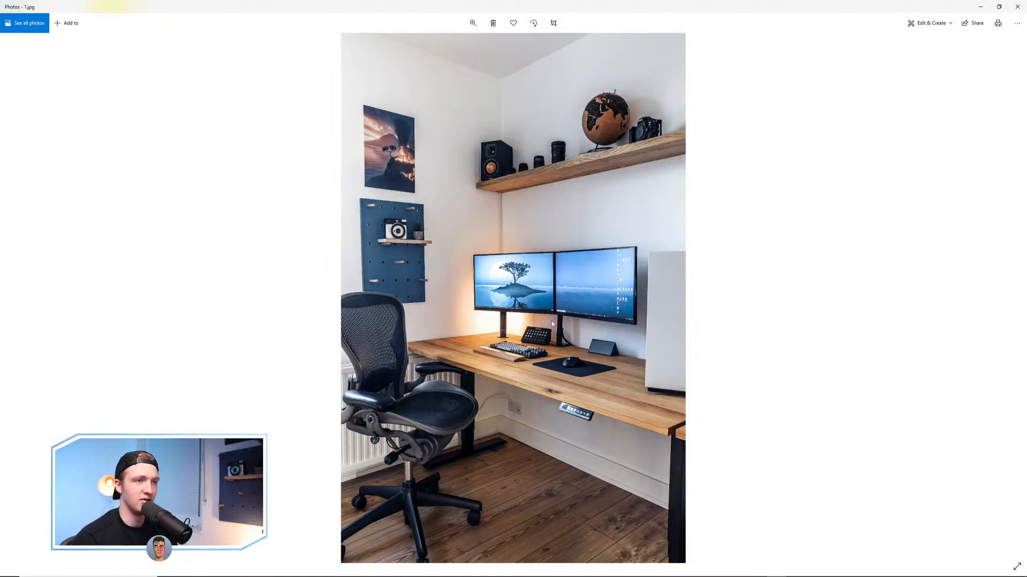
Browse forward through the desk setup photos from 1.jpg to 24.jpg and examine the room's changing lighting and edits.
key(Right)
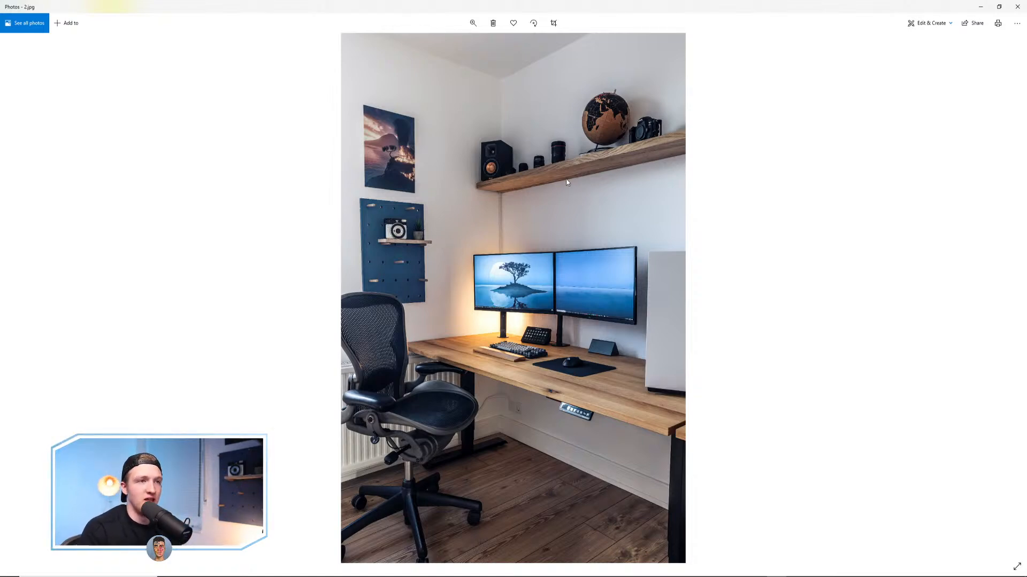
key(Right)
key(Right)
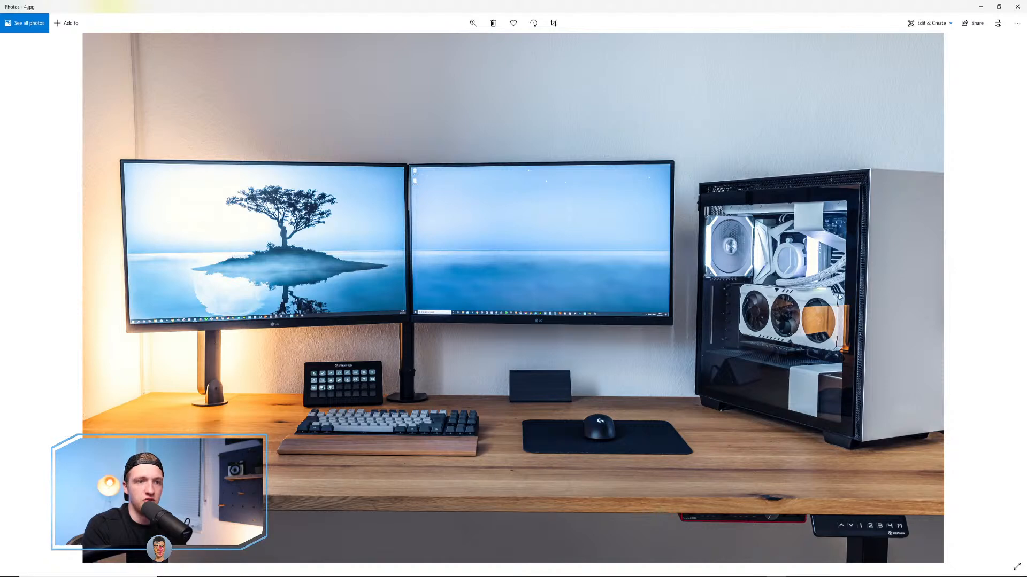
key(Right)
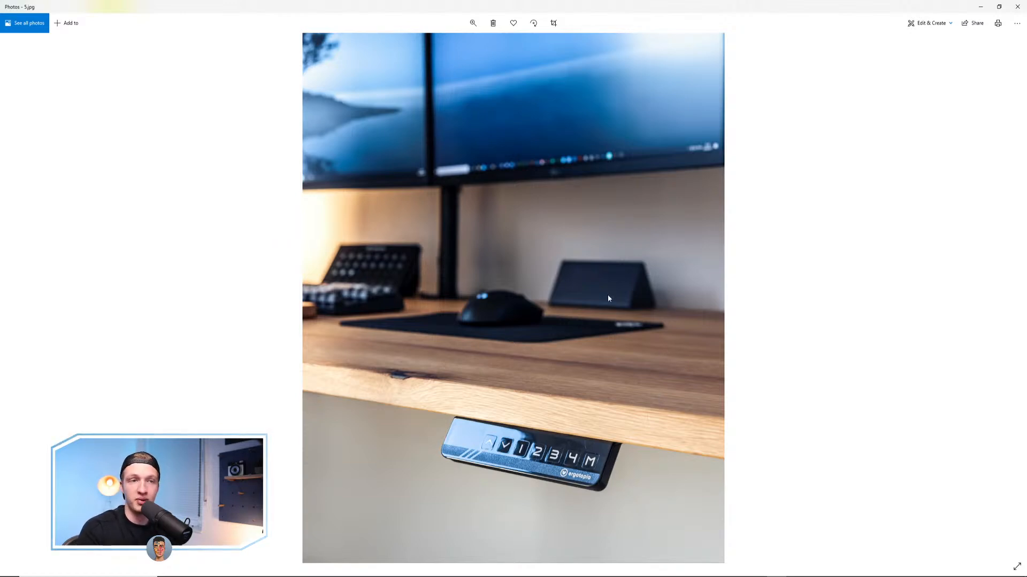
key(Right)
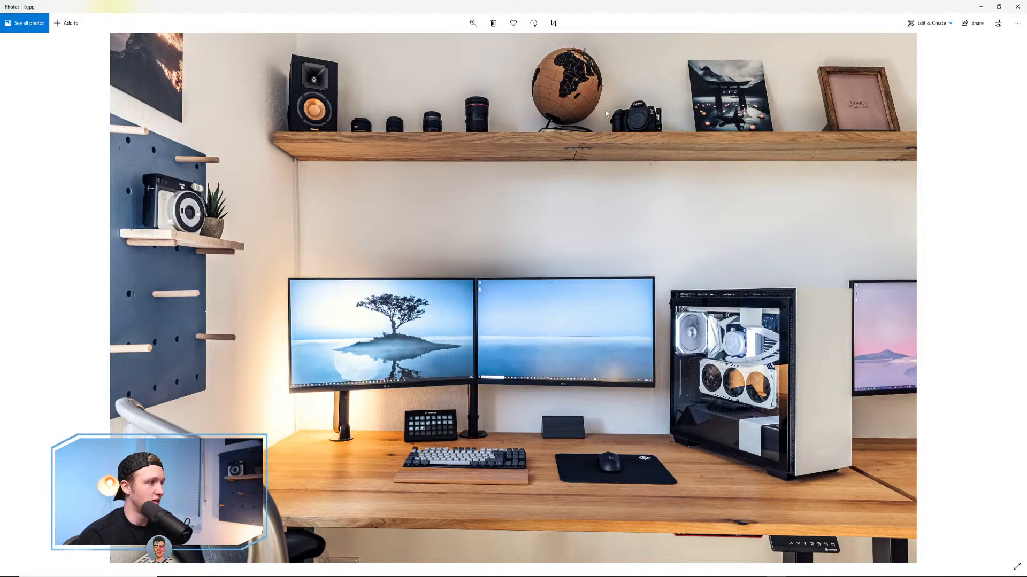
key(Right)
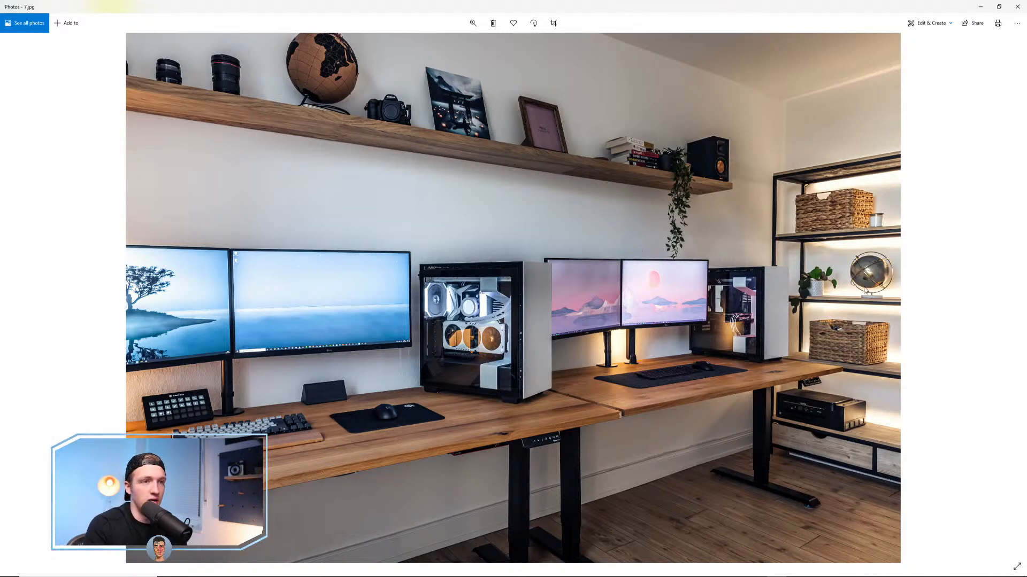
key(Right)
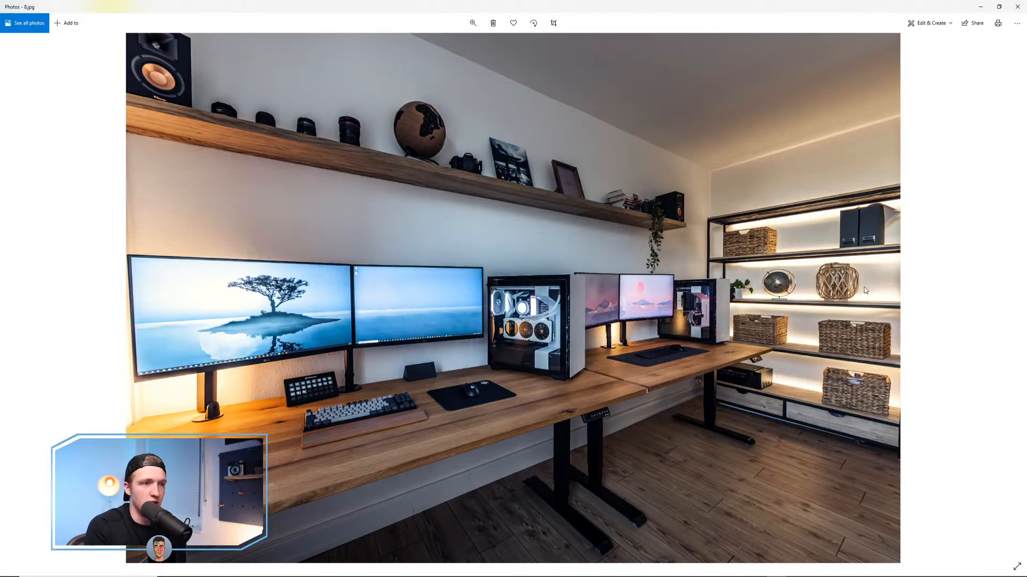
key(Right)
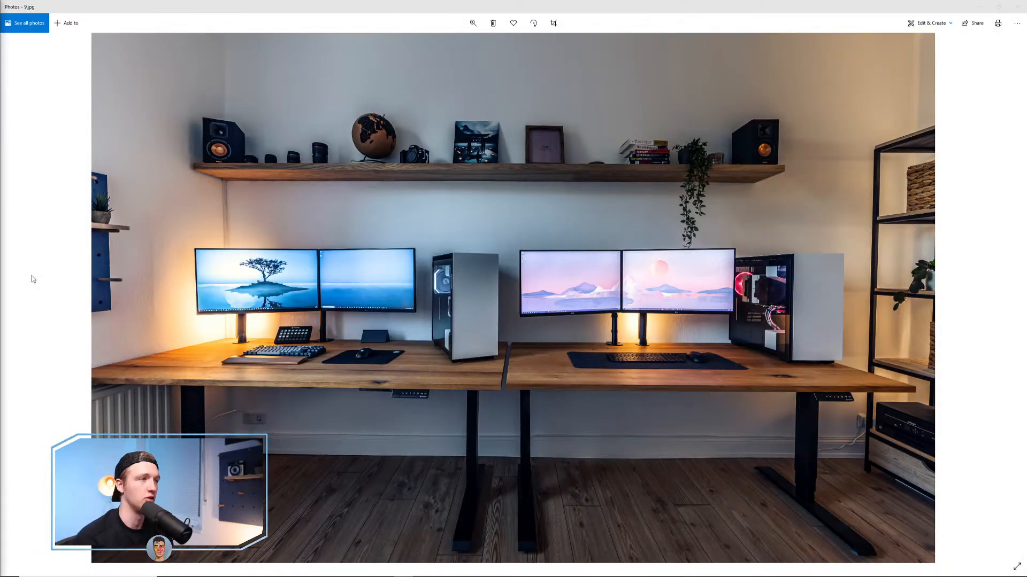
key(Right)
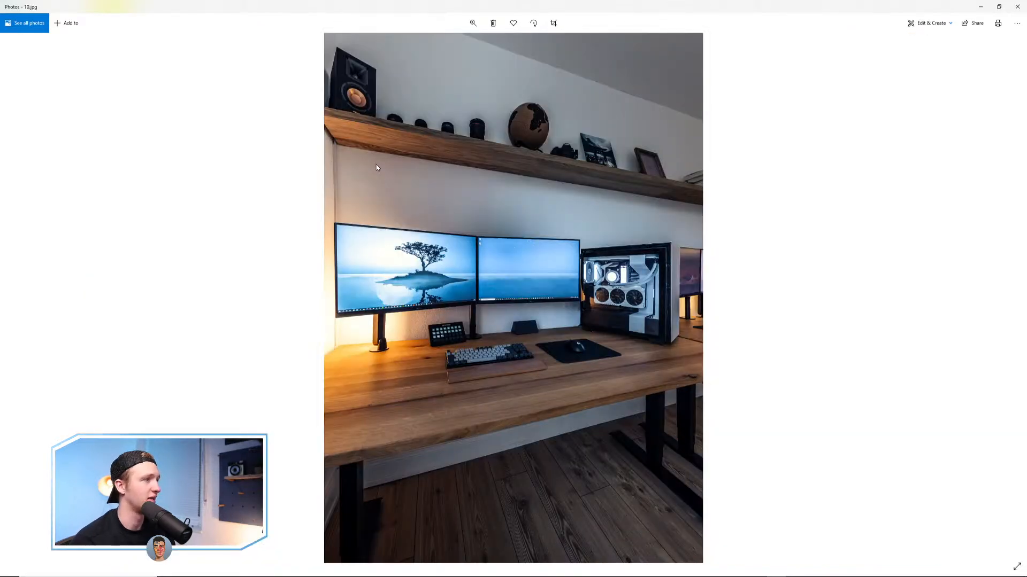
key(Right)
key(Right)
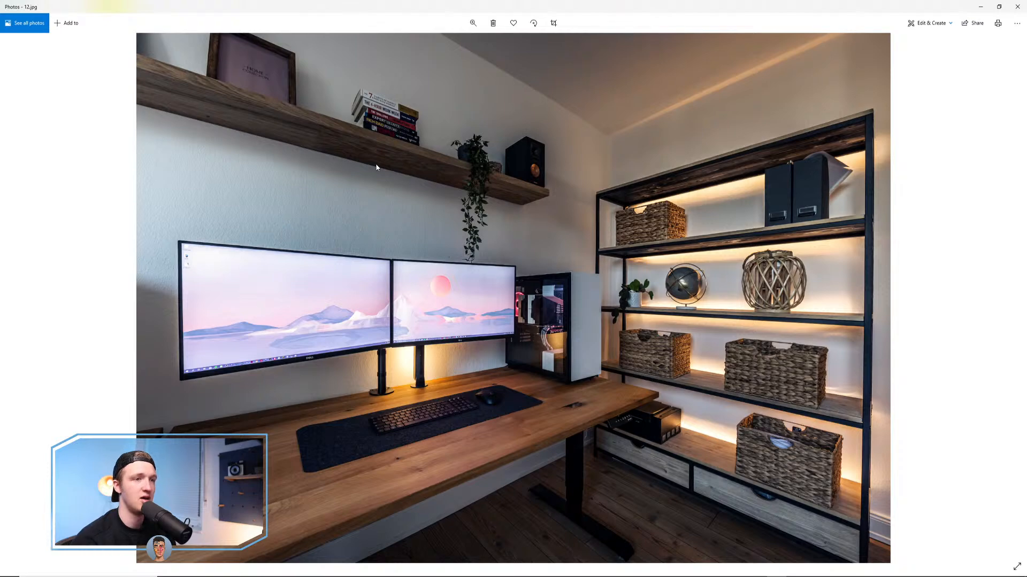
key(Right)
key(Right)
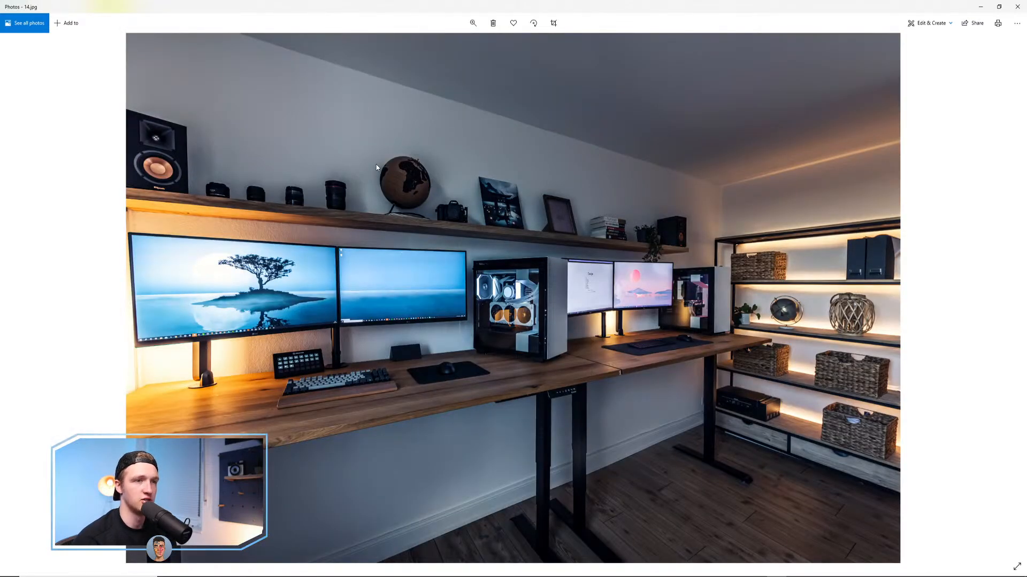
key(Right)
key(Right)
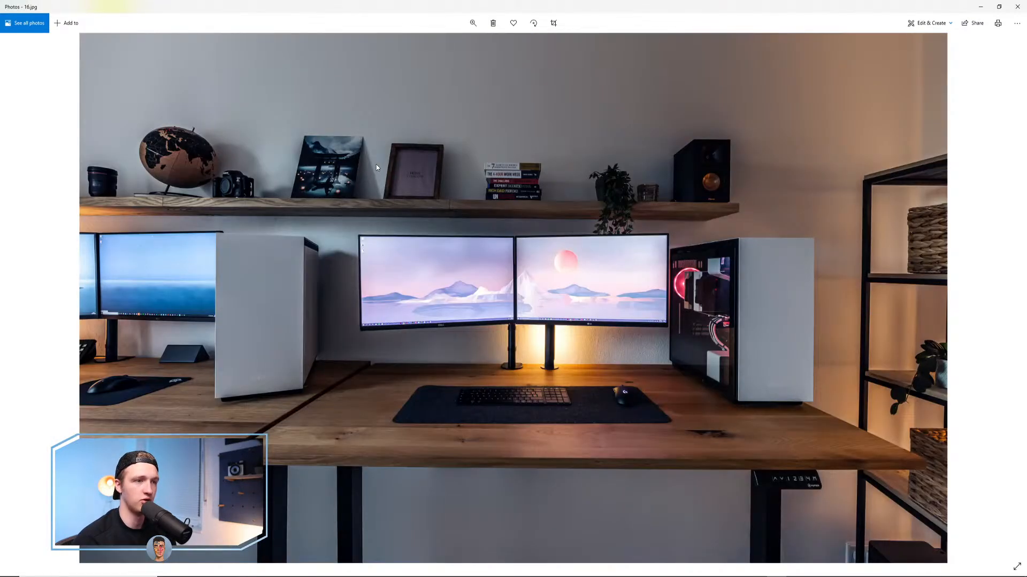
key(Right)
key(Right)
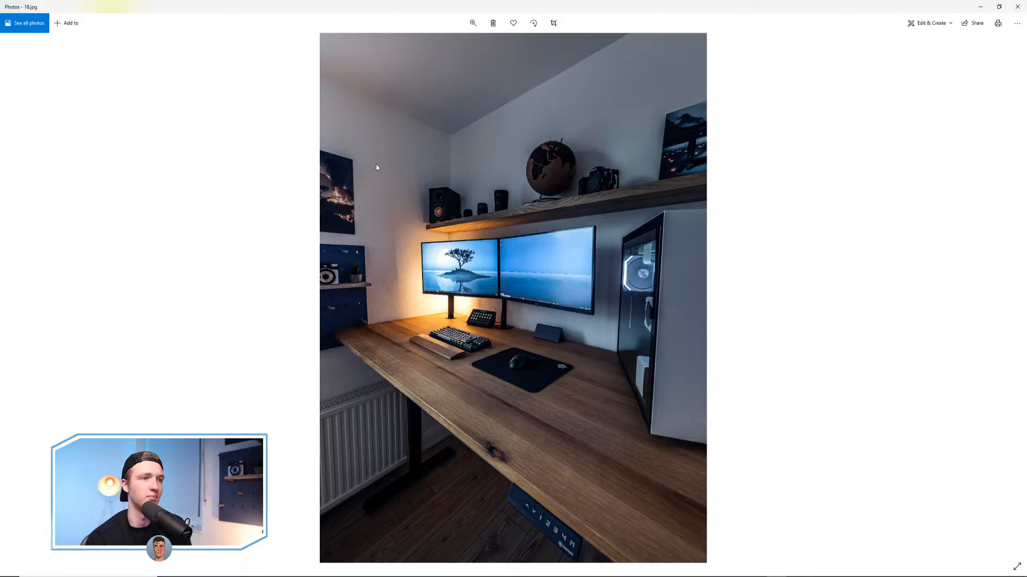
key(Right)
key(Right)
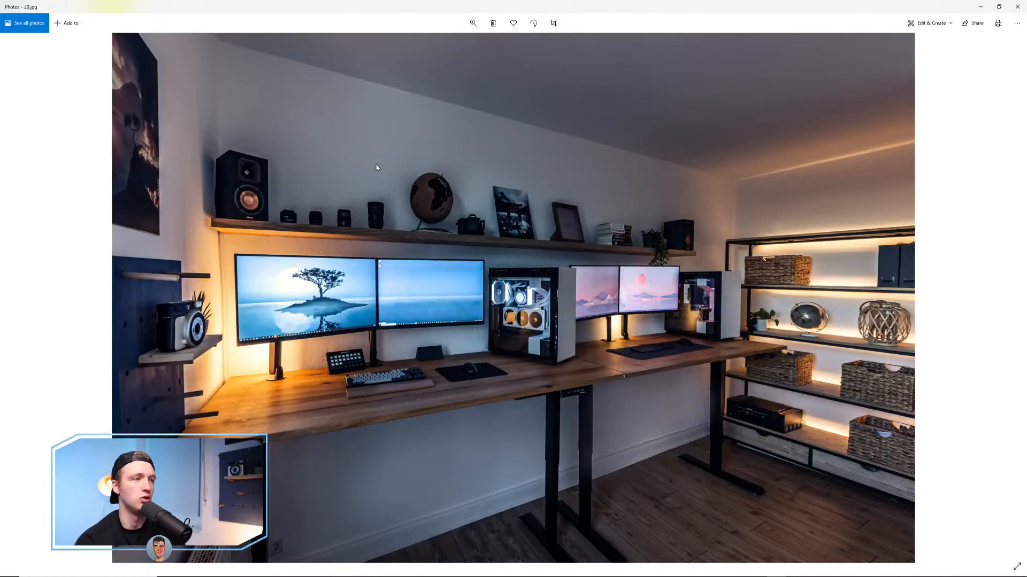
key(Right)
key(Right)
key(Right)
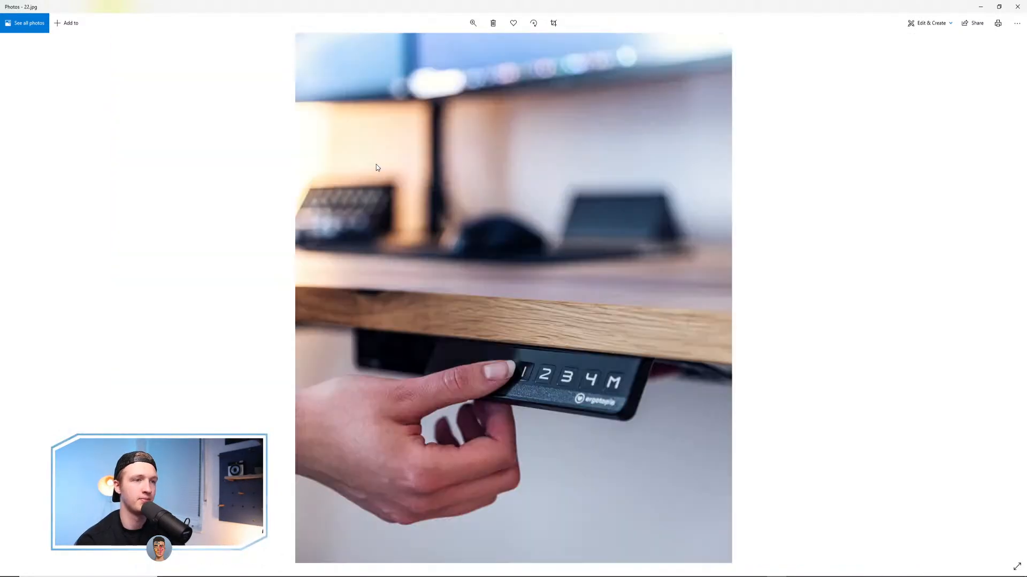
key(Right)
key(Right)
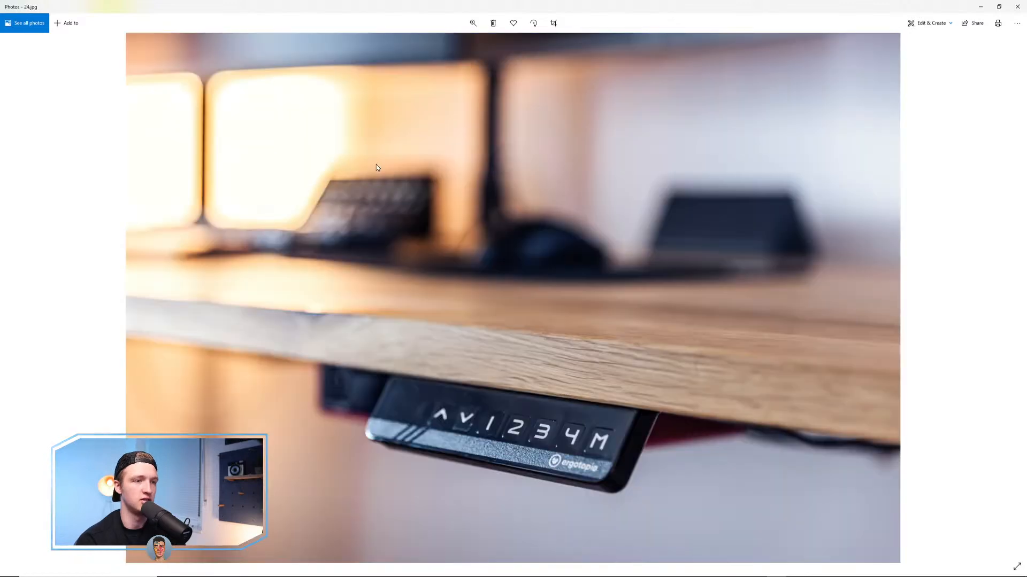
Go back from 24.jpg through the preceding desk photos to compare the darker, warm-lit shots.
key(Left)
key(Left)
key(Left)
key(Left)
key(Left)
key(Left)
key(Left)
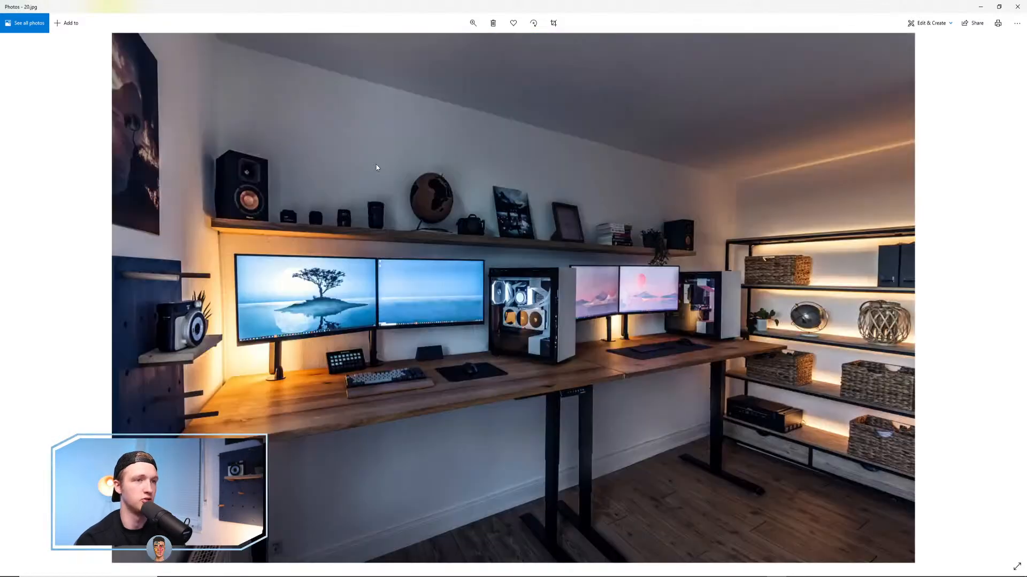
key(Left)
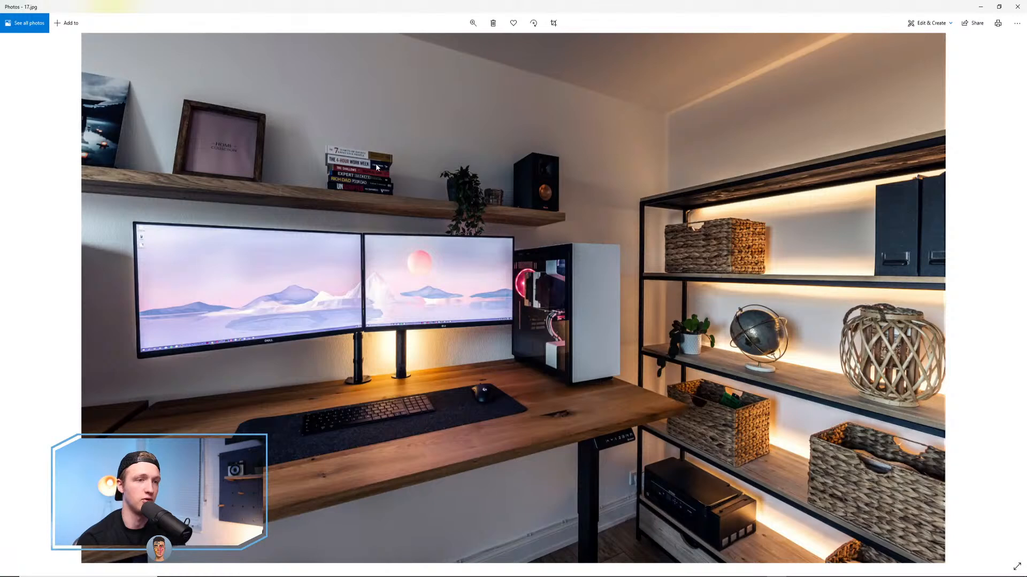
key(Left)
key(Left)
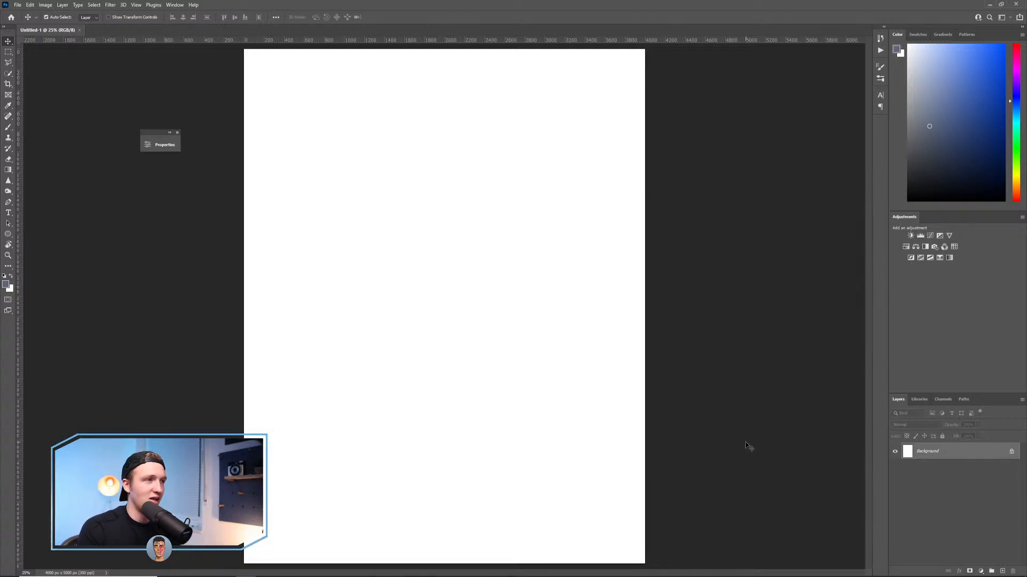
Close the floating Properties panel, shorten the Color panel to give Layers more height, and narrow the docked panel column.
click(177, 132)
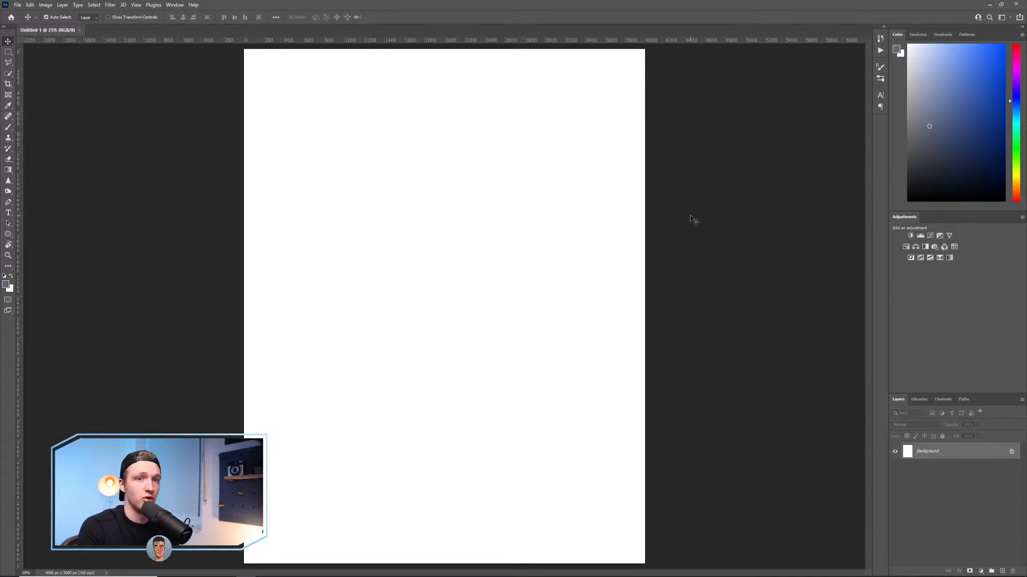
drag(985, 398, 987, 170)
drag(889, 162, 925, 162)
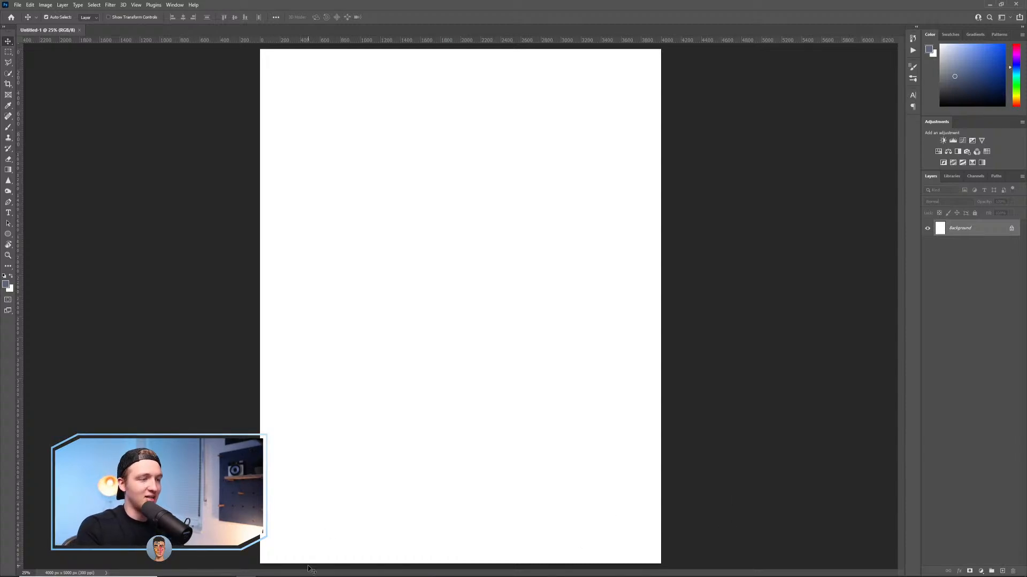
Switch to Photo Mechanic and expand the LaCie (E:) drive's folders ALL FILES, ALL IMAGES AND VIDEOS and TRIPS to look for images.
mouse_move(294, 576)
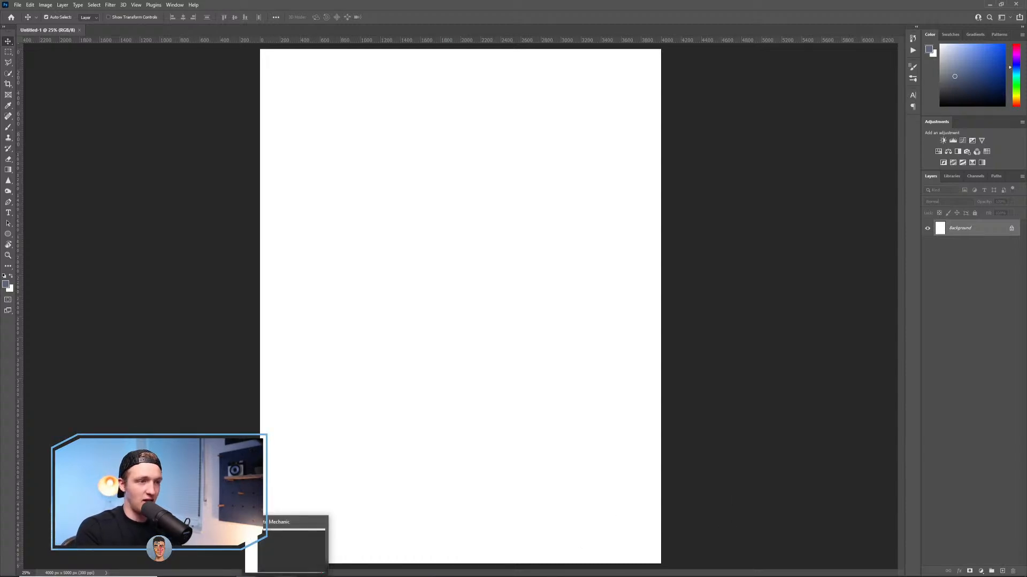
click(295, 575)
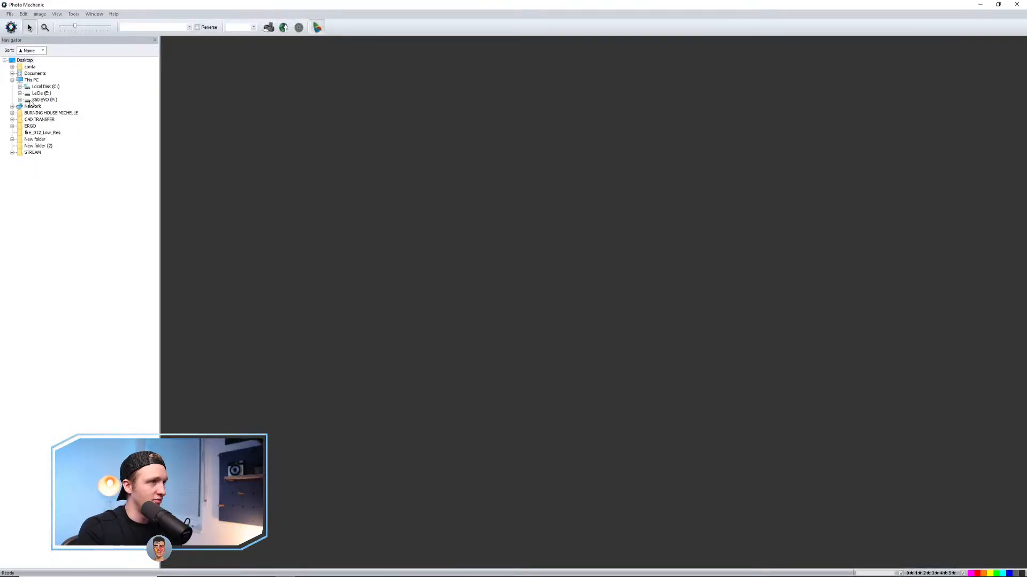
click(20, 93)
click(27, 100)
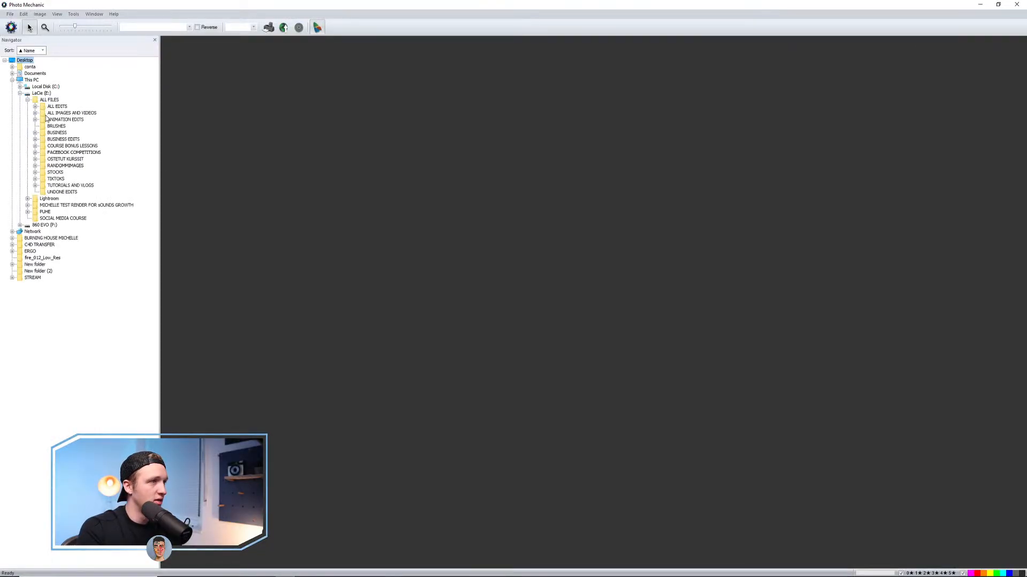
click(35, 113)
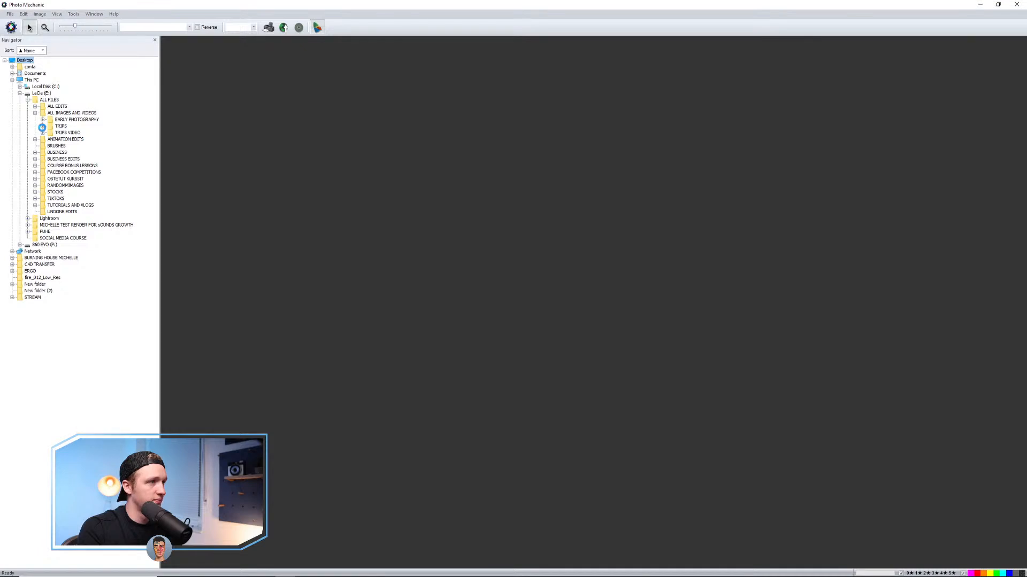
click(42, 126)
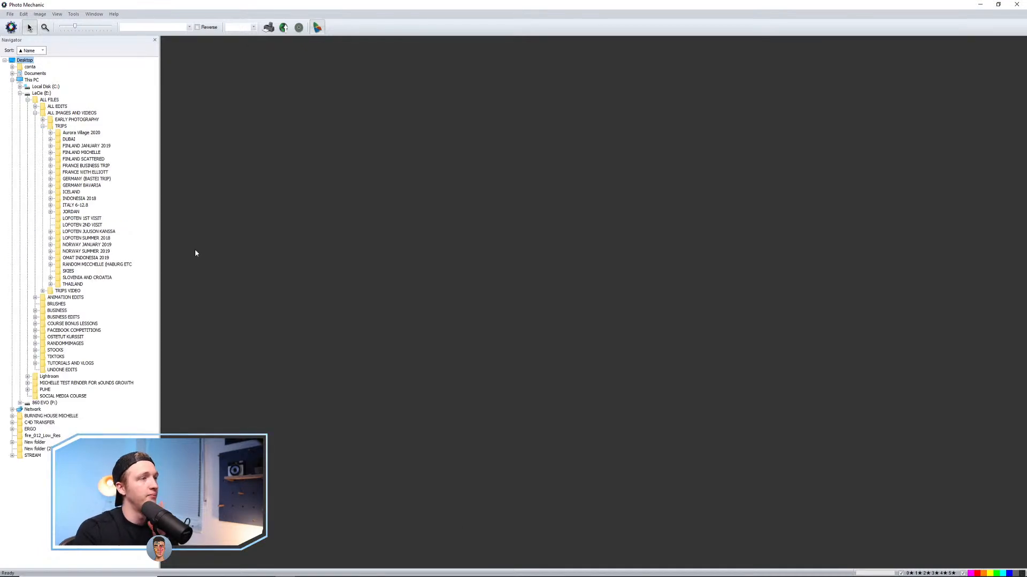
Switch to Photoshop, place the Unsplash portrait JPEG through Camera Raw without adjustments, and scale it up to fill the canvas width.
click(266, 576)
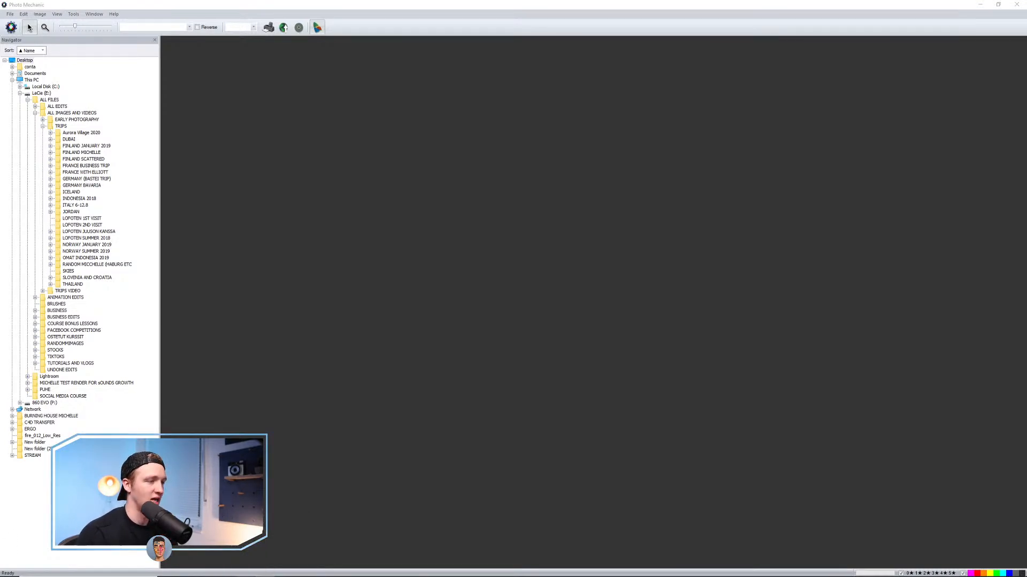
click(245, 576)
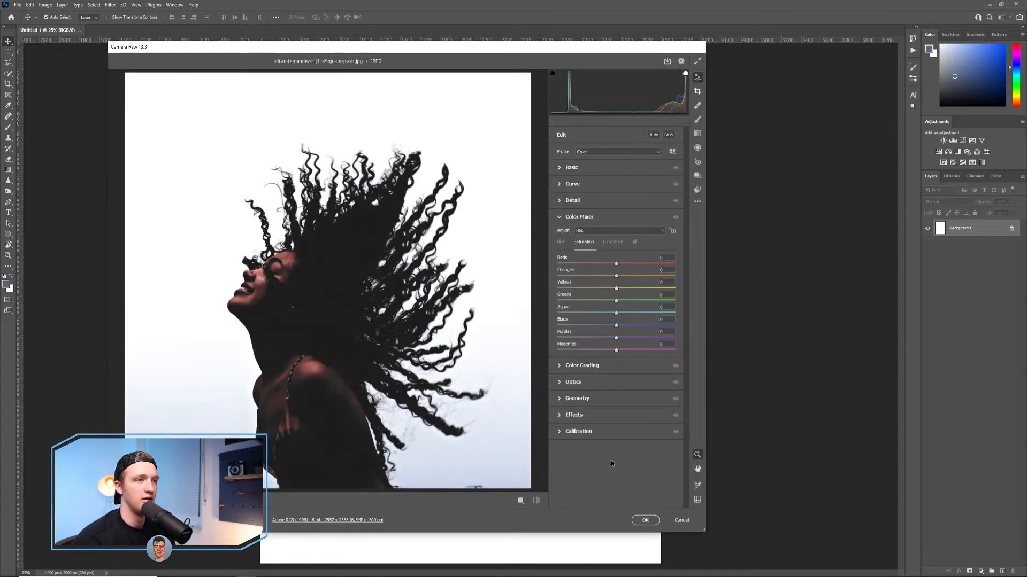
click(642, 522)
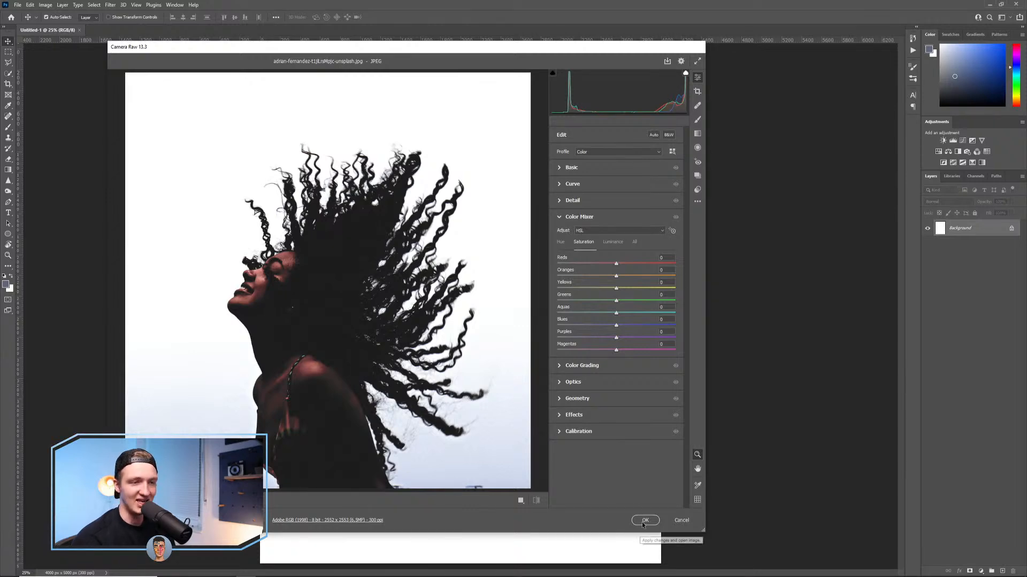
drag(589, 175, 662, 98)
click(397, 16)
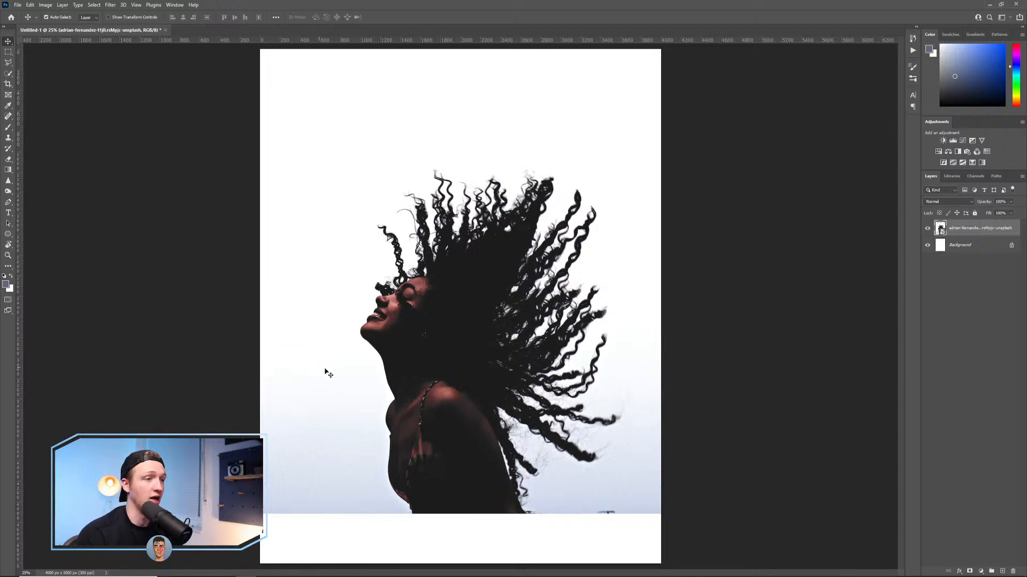
Select the woman's body and face in the placed portrait with the Quick Selection tool.
click(8, 202)
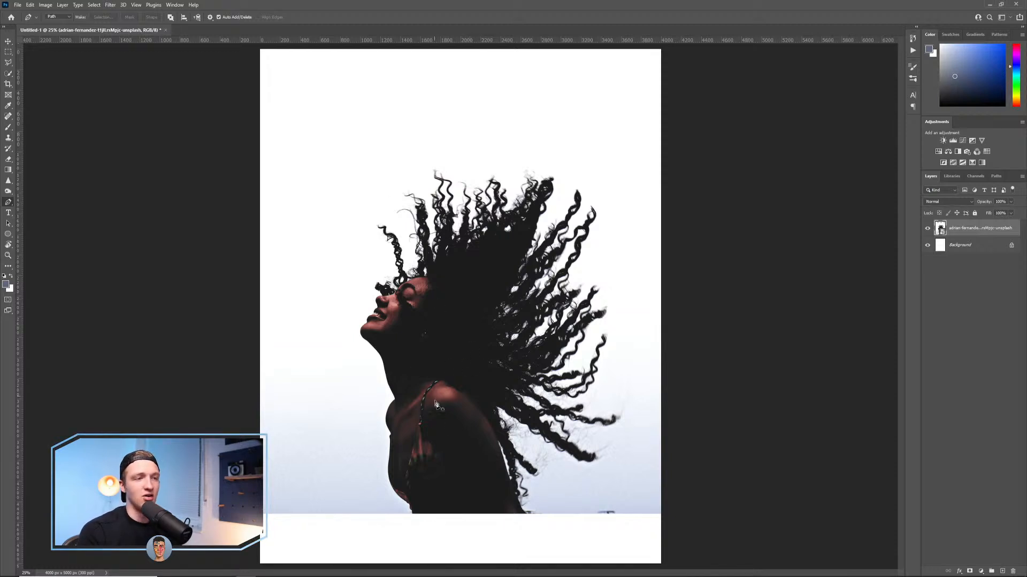
click(8, 63)
click(7, 74)
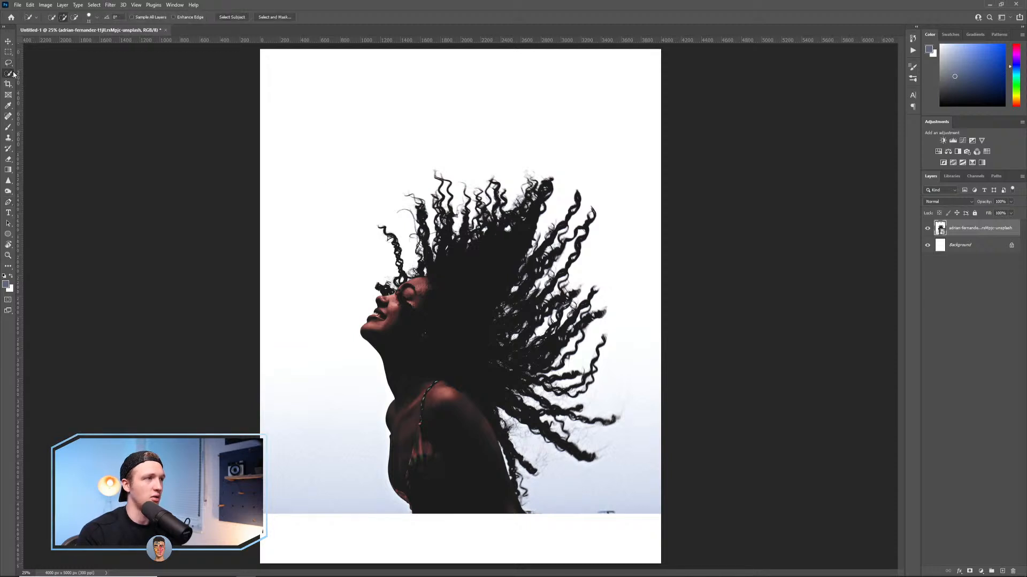
mouse_move(460, 336)
mouse_down()
mouse_move(473, 336)
mouse_move(415, 348)
mouse_move(409, 313)
mouse_up()
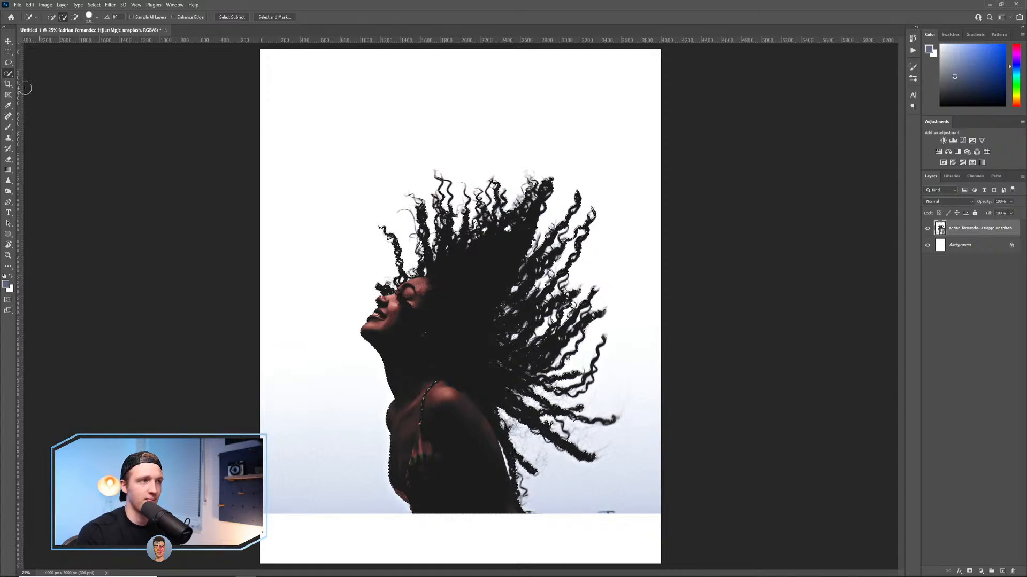
Add the hair to the selection with the Lasso tool, tracing loosely around all the curly strands.
click(9, 63)
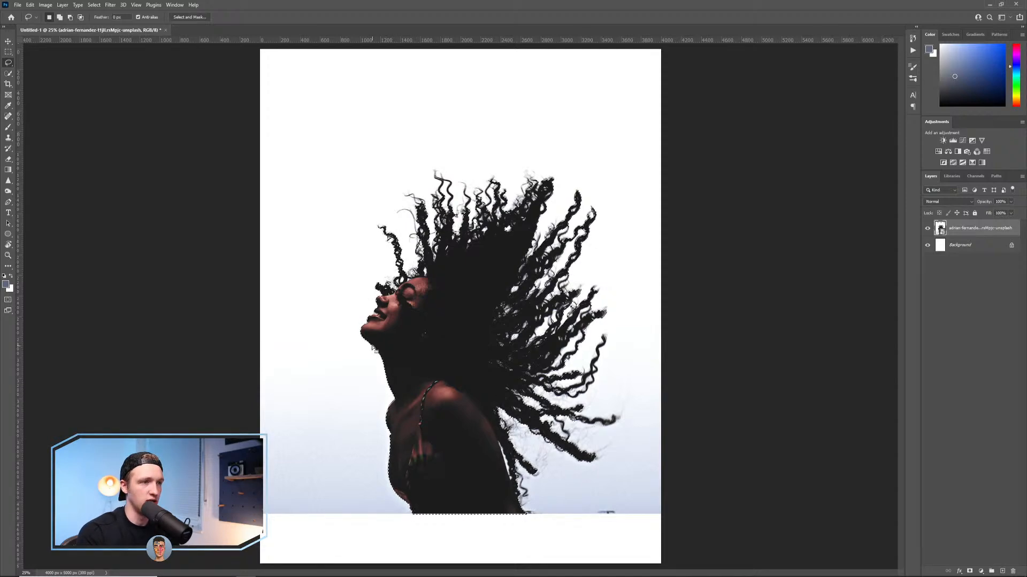
key(shift)
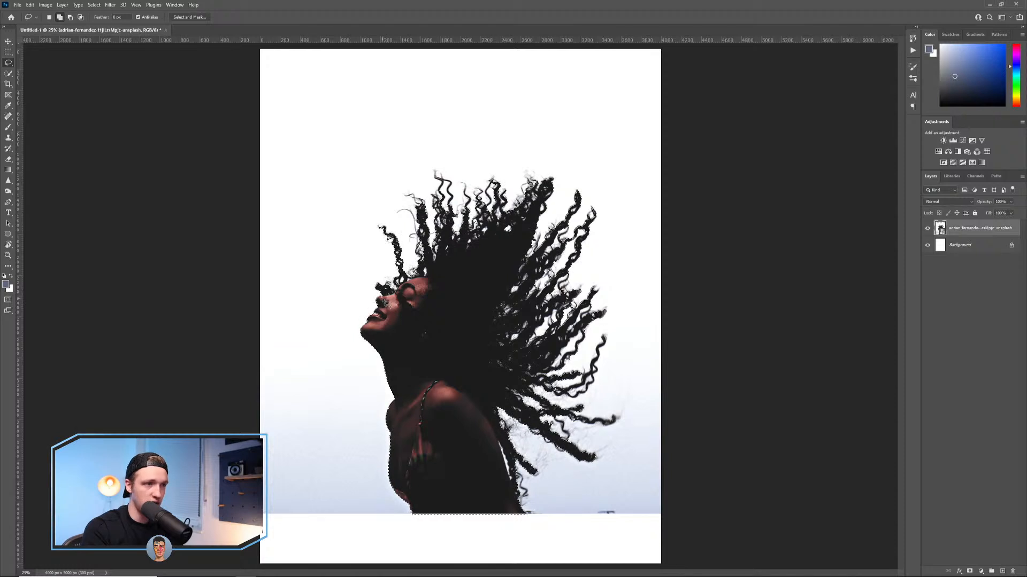
mouse_move(388, 256)
mouse_down()
mouse_move(373, 222)
mouse_move(407, 228)
mouse_move(393, 205)
mouse_move(405, 203)
mouse_move(405, 189)
mouse_move(427, 194)
mouse_move(436, 164)
mouse_move(461, 194)
mouse_move(461, 177)
mouse_move(467, 191)
mouse_move(488, 176)
mouse_move(513, 200)
mouse_move(522, 165)
mouse_move(539, 164)
mouse_move(557, 185)
mouse_move(544, 229)
mouse_move(574, 187)
mouse_move(584, 190)
mouse_move(582, 219)
mouse_move(597, 206)
mouse_move(597, 231)
mouse_move(574, 271)
mouse_move(611, 306)
mouse_move(580, 352)
mouse_move(607, 338)
mouse_move(586, 406)
mouse_move(624, 419)
mouse_move(580, 436)
mouse_move(596, 454)
mouse_move(578, 470)
mouse_move(561, 451)
mouse_move(521, 449)
mouse_move(545, 495)
mouse_move(527, 515)
mouse_move(471, 462)
mouse_move(428, 321)
mouse_up()
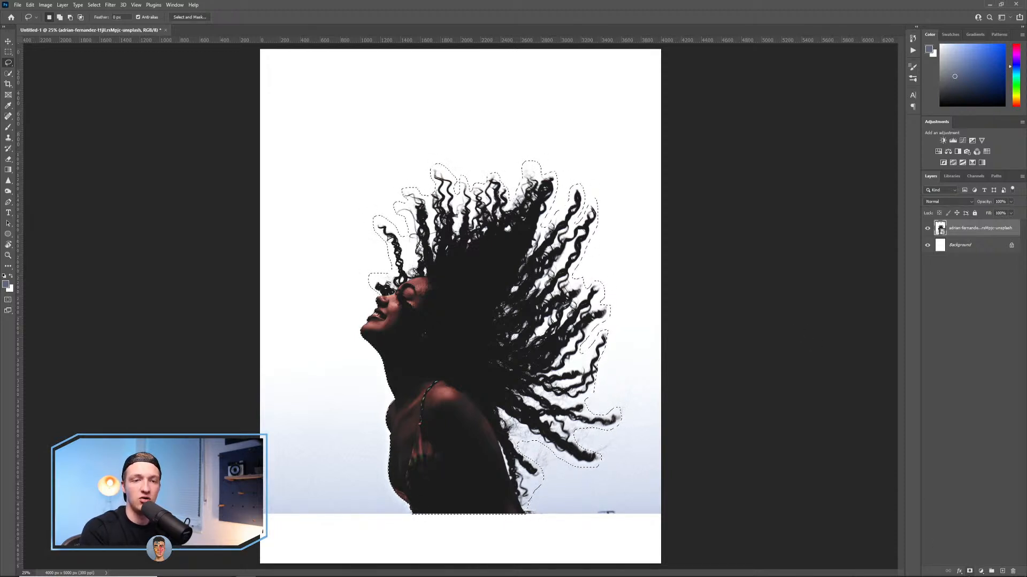
Add a layer mask to the portrait layer from the selection of the woman and her hair.
click(969, 571)
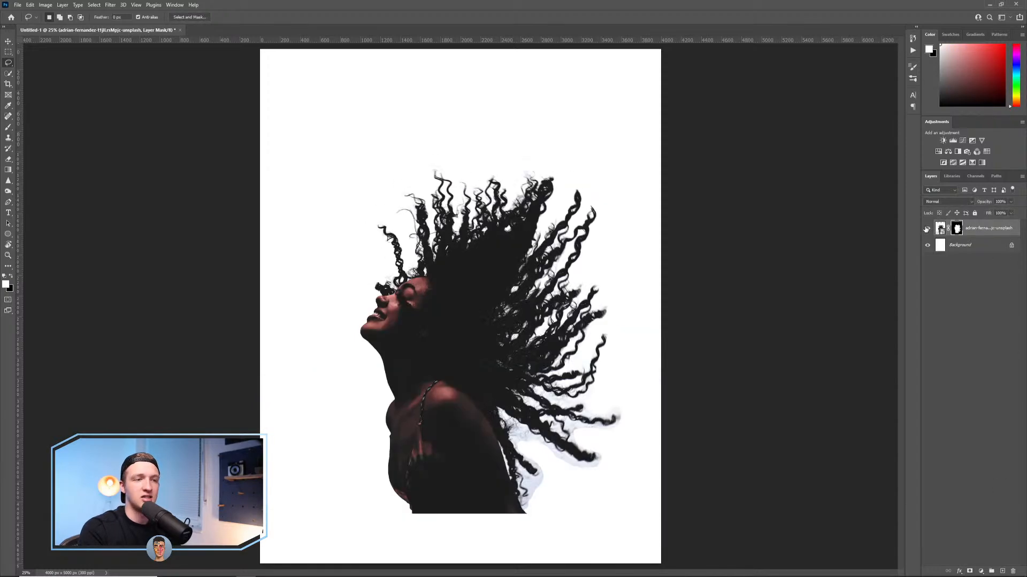
Examine the masked portrait's edges up close around the lower hair strands, the chest and the back.
scroll(555, 521, up, 10)
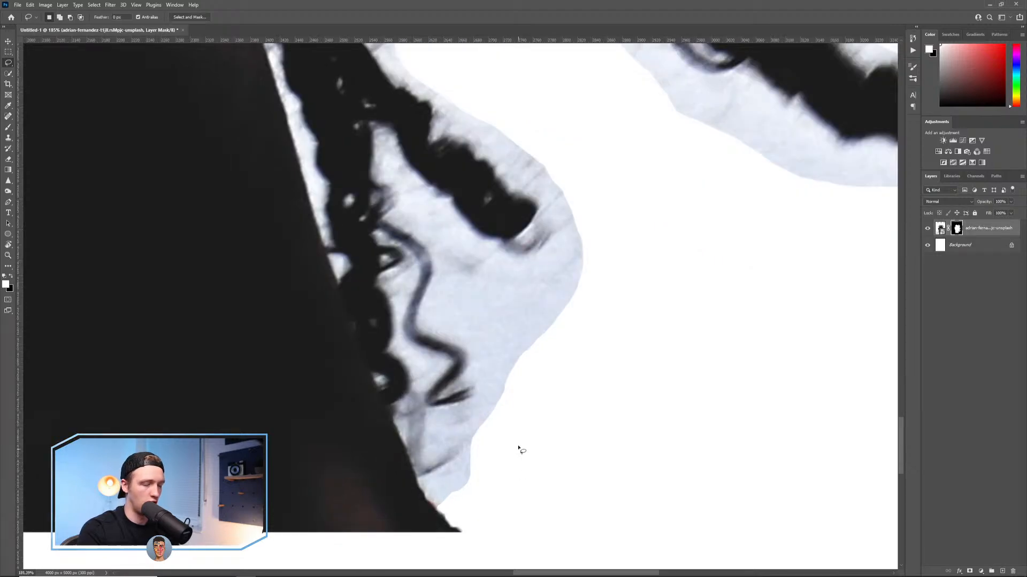
scroll(503, 366, up, 4)
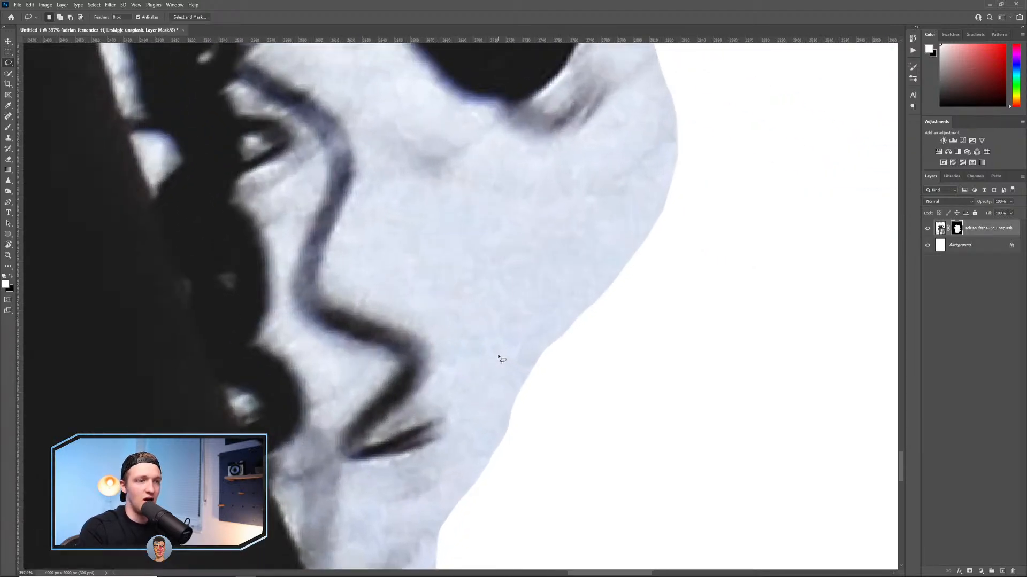
scroll(499, 357, down, 5)
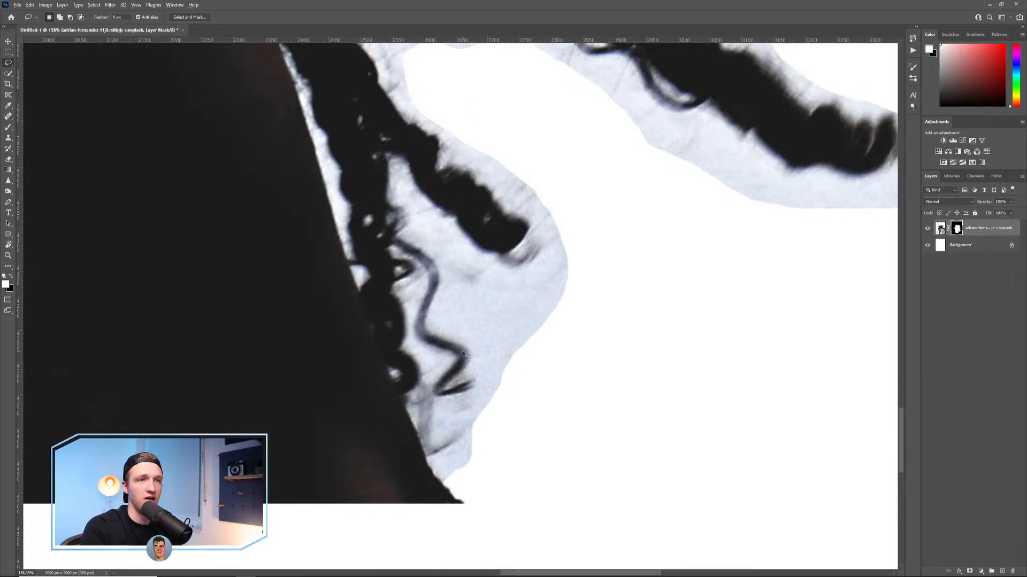
scroll(463, 354, down, 5)
scroll(179, 302, up, 6)
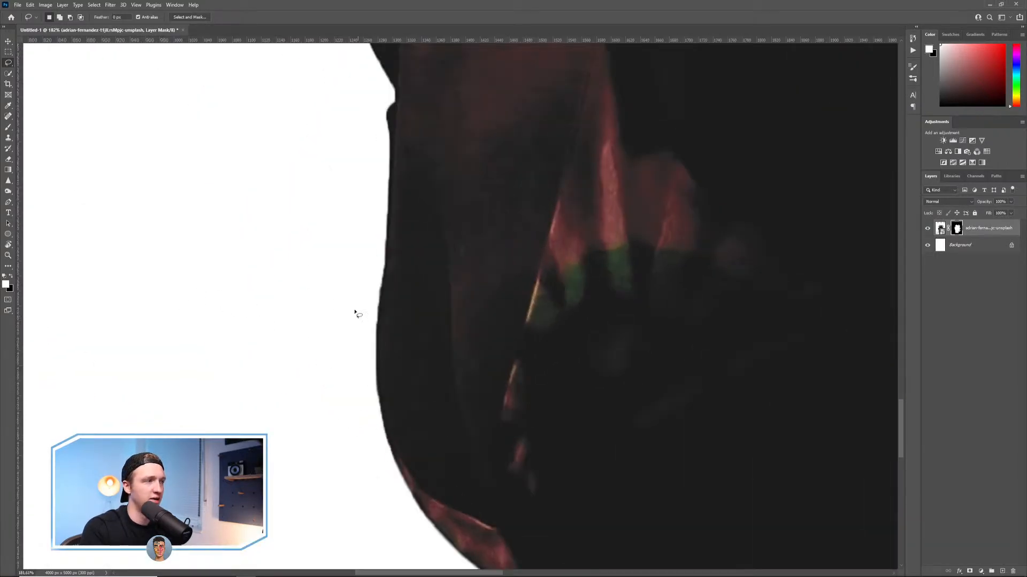
scroll(436, 335, down, 5)
scroll(505, 275, down, 1)
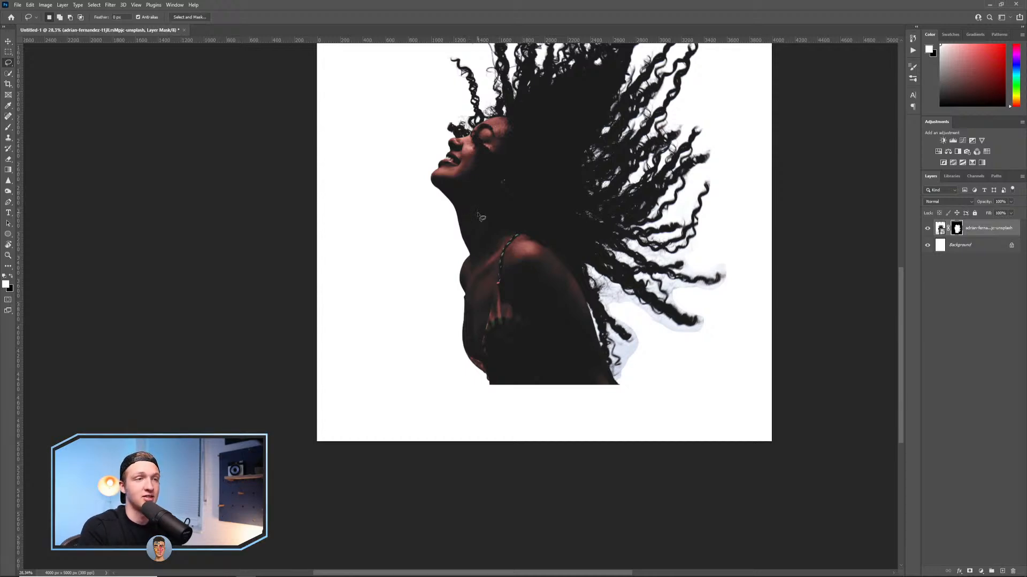
scroll(612, 166, up, 1)
scroll(458, 523, up, 5)
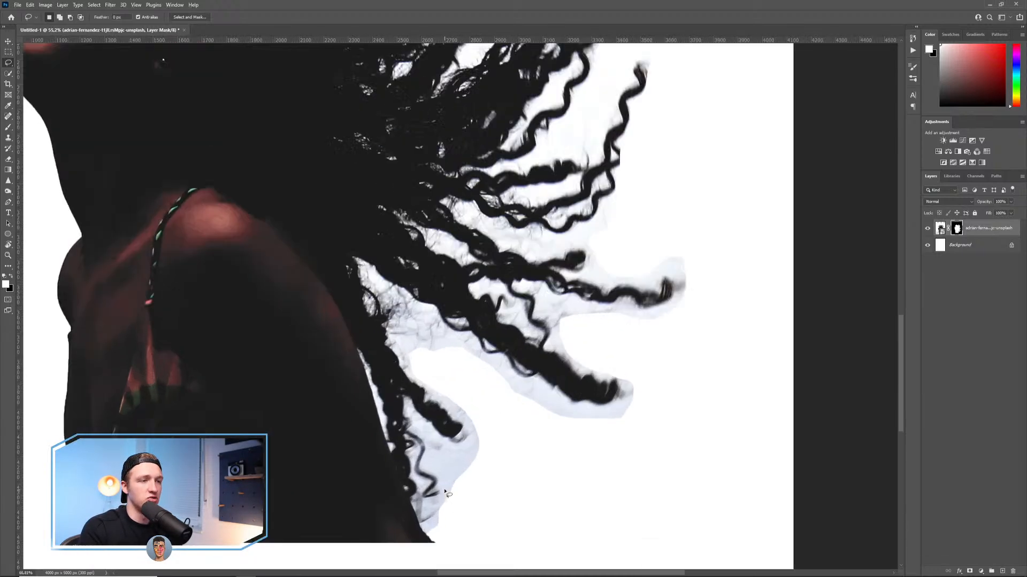
scroll(562, 190, down, 6)
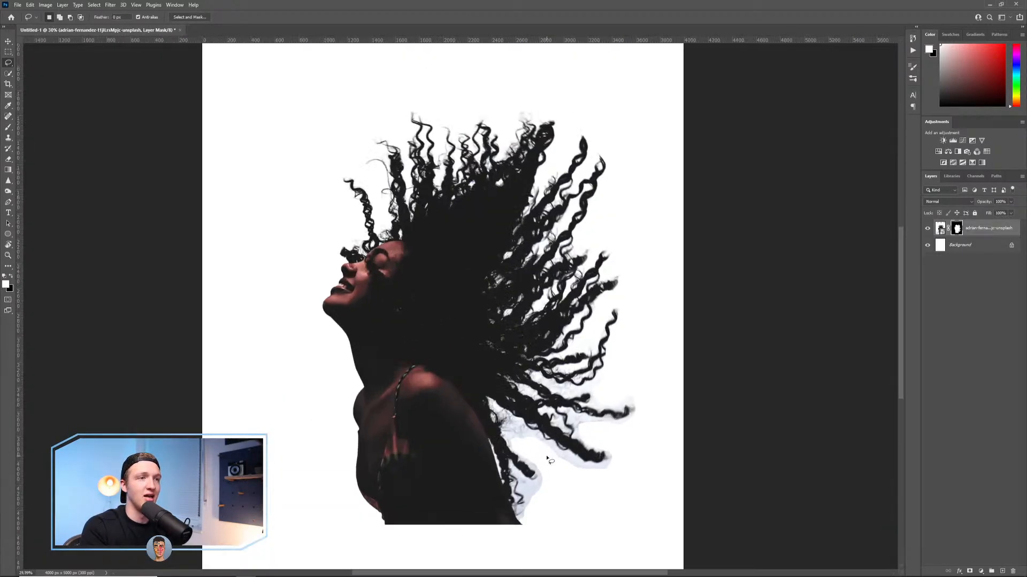
scroll(549, 459, up, 1)
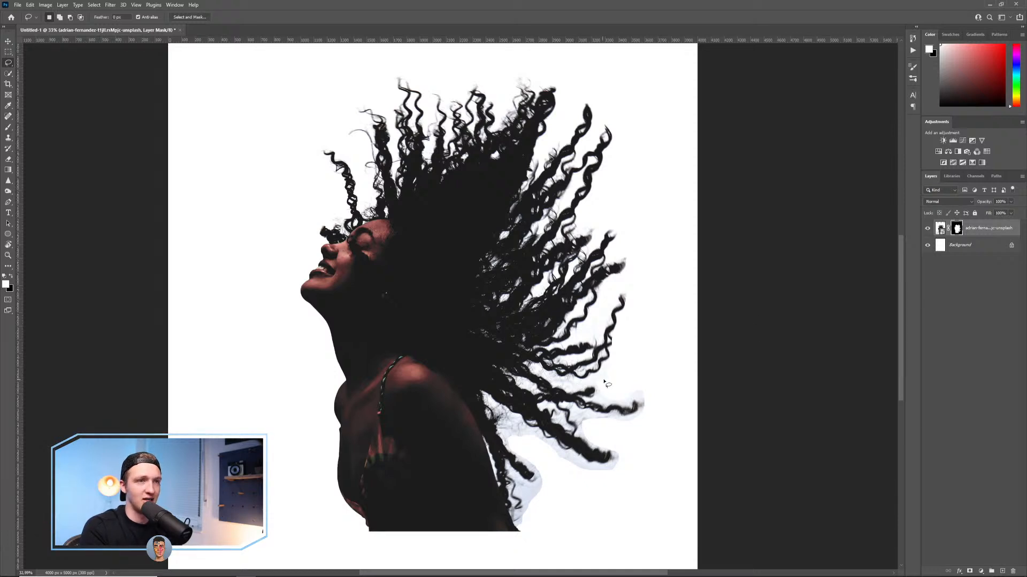
Add a new layer between the portrait and the Background and fill it with black using the Paint Bucket tool.
click(983, 247)
click(1002, 571)
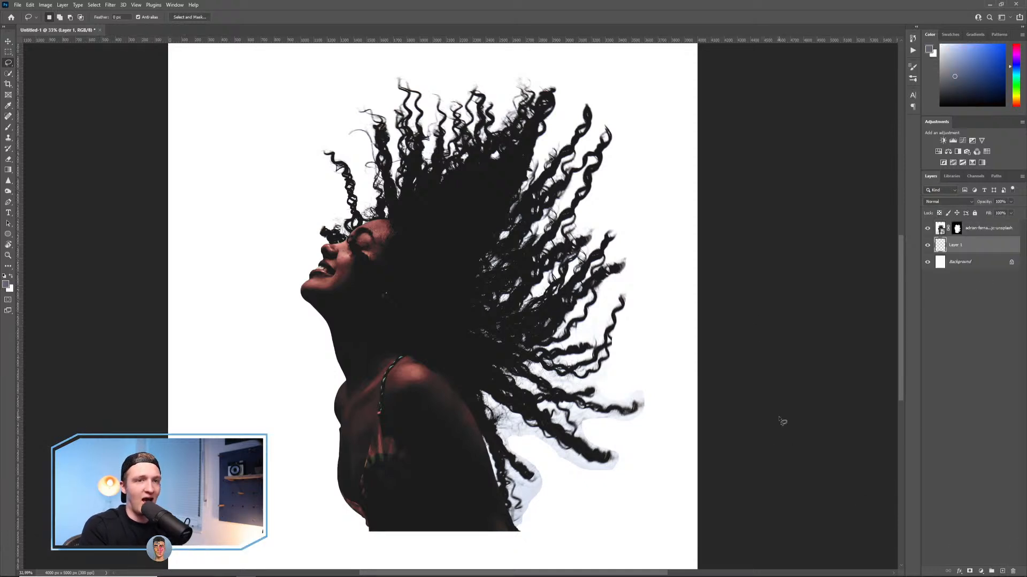
key(g)
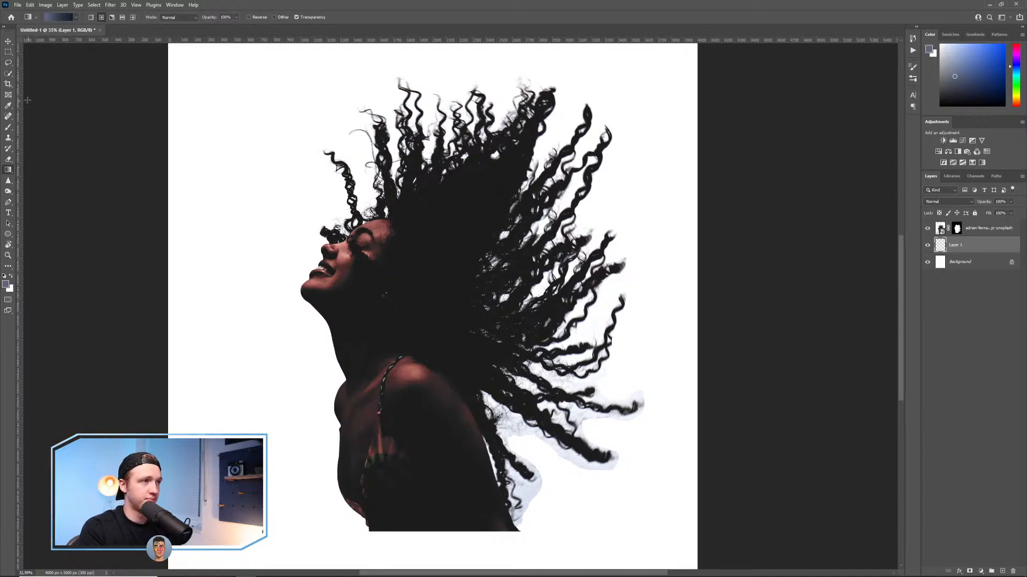
alt+click(8, 171)
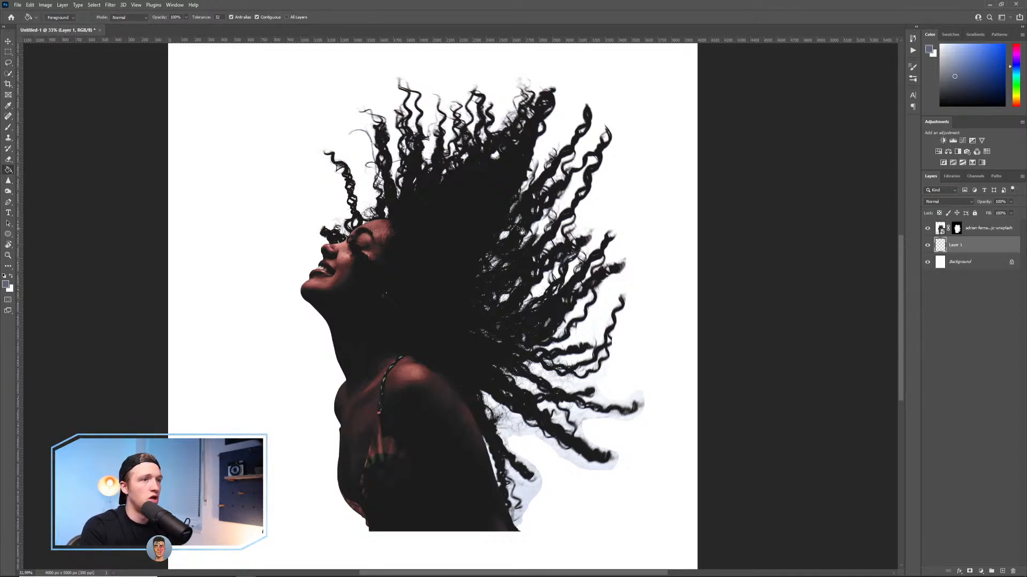
key(d)
click(502, 394)
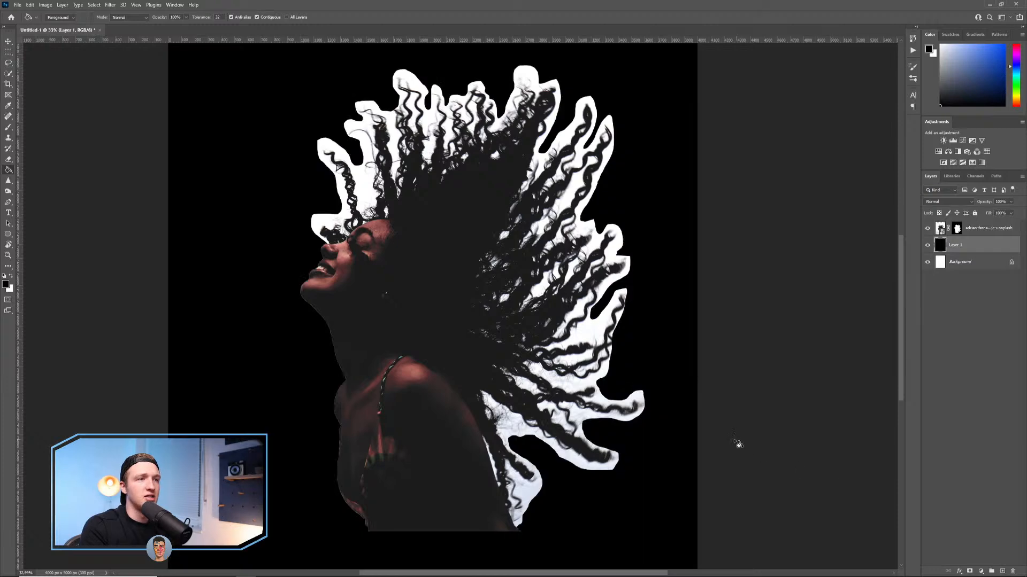
scroll(758, 454, down, 2)
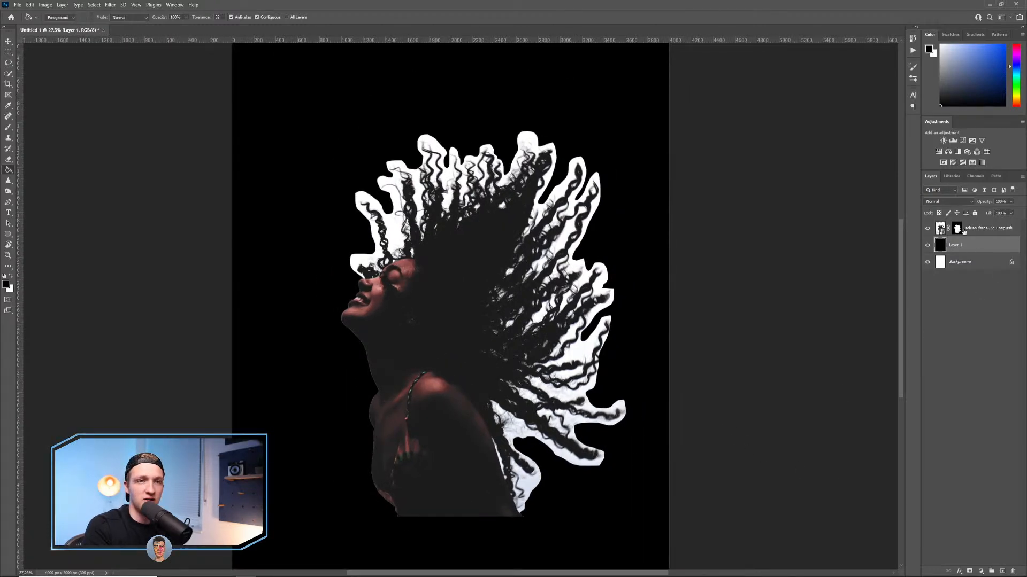
Load the portrait's layer mask as a selection and view the mask on its own before returning to the image.
click(957, 229)
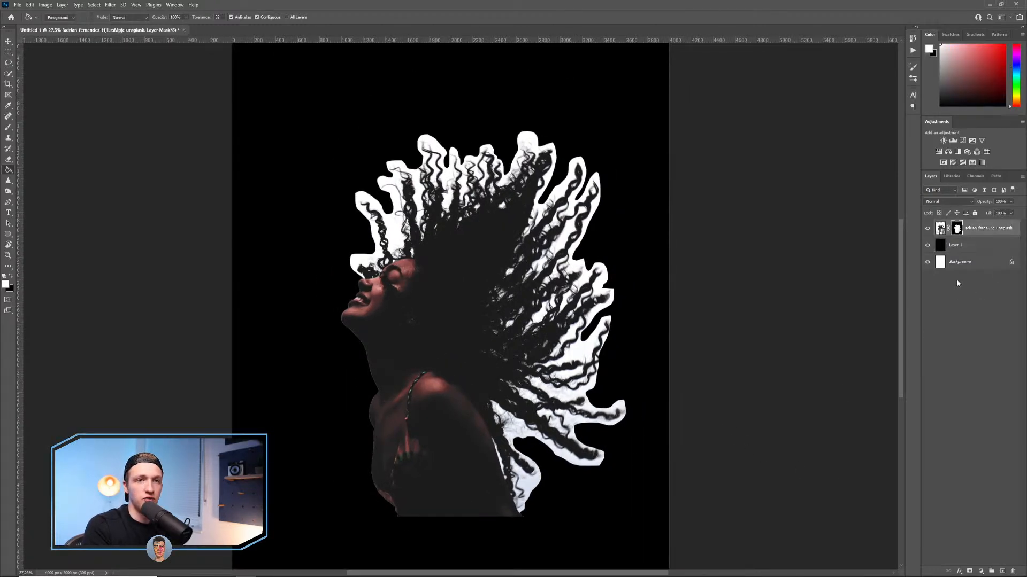
ctrl+click(957, 229)
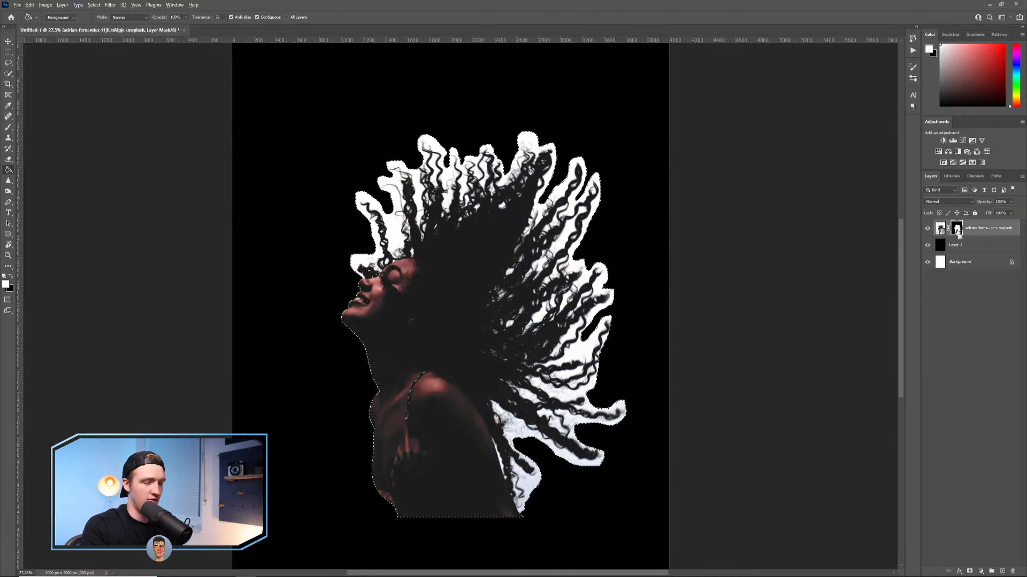
alt+click(957, 231)
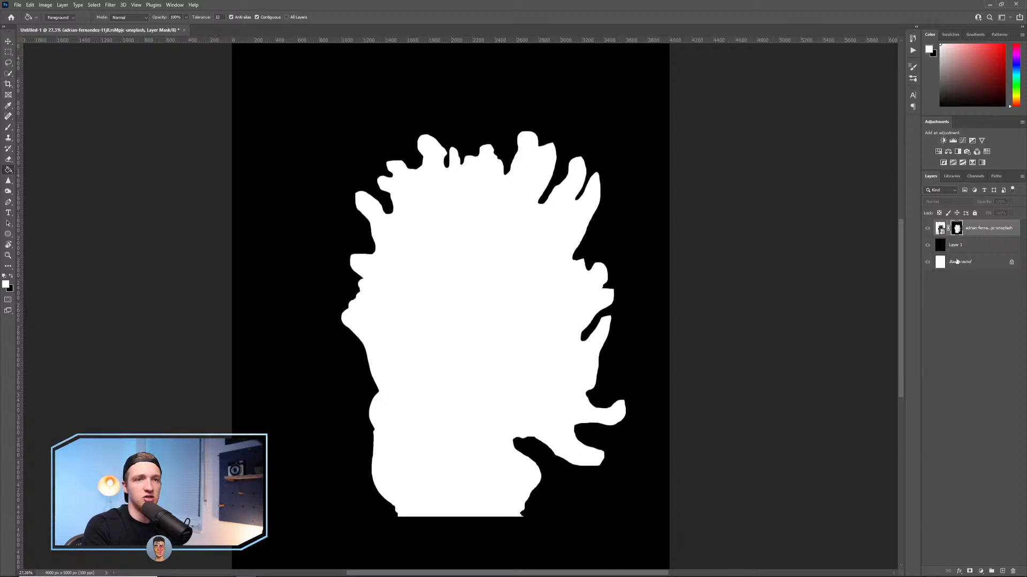
alt+click(959, 230)
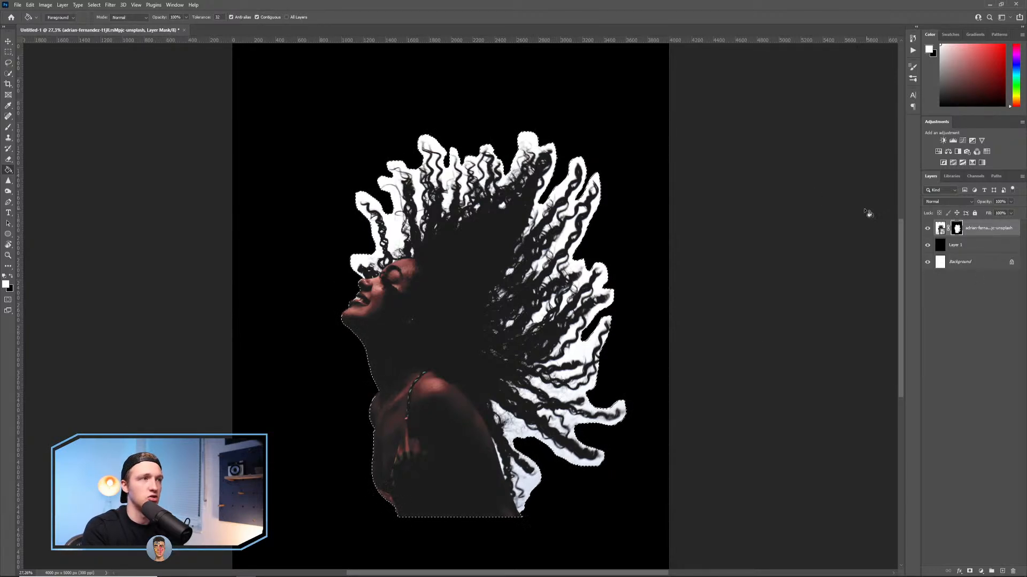
Activate the Rectangular Marquee tool with the mask selection kept active.
click(8, 42)
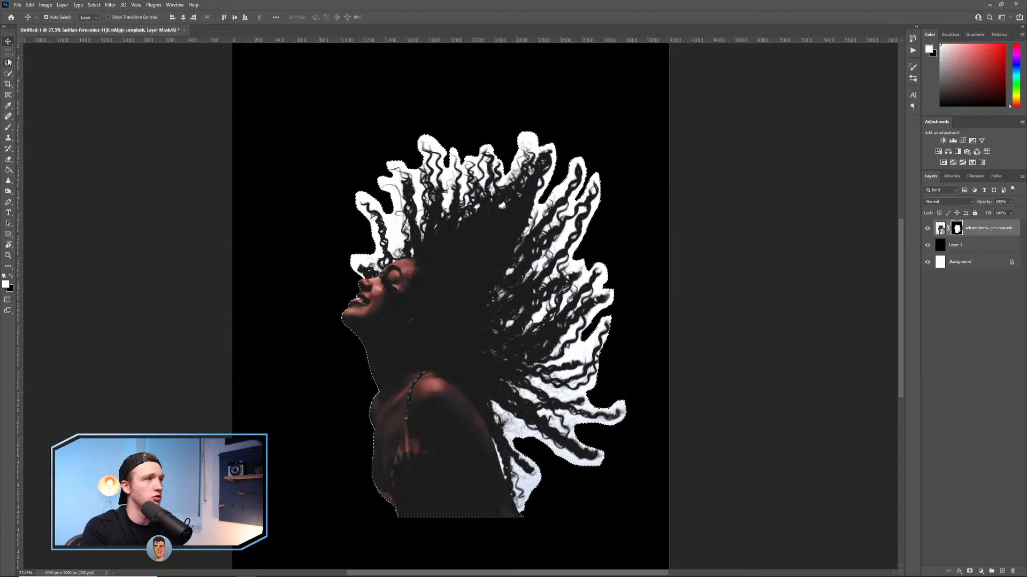
click(8, 52)
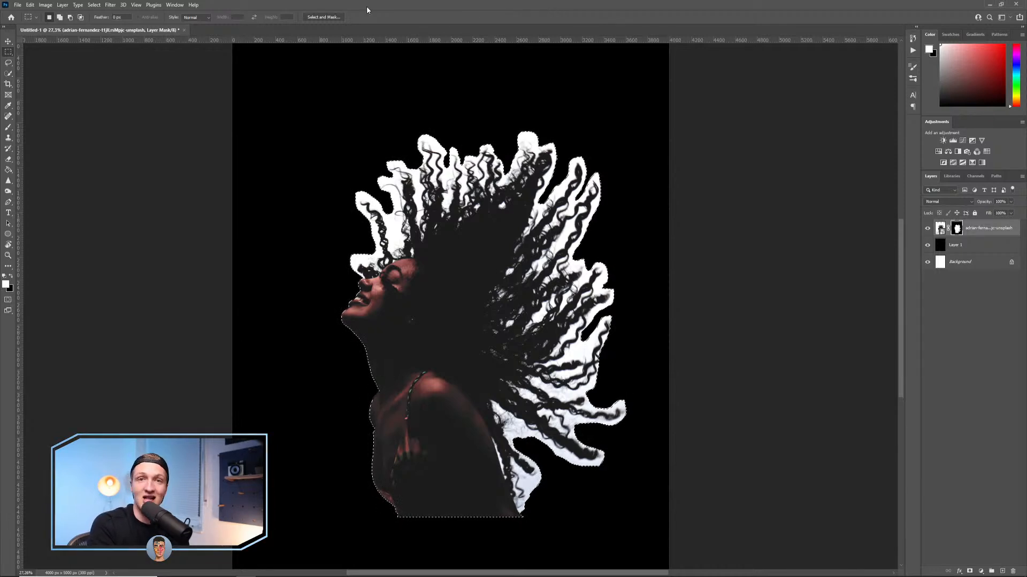
View the Keyboard Shortcuts settings for Application Menus and dismiss them.
click(30, 5)
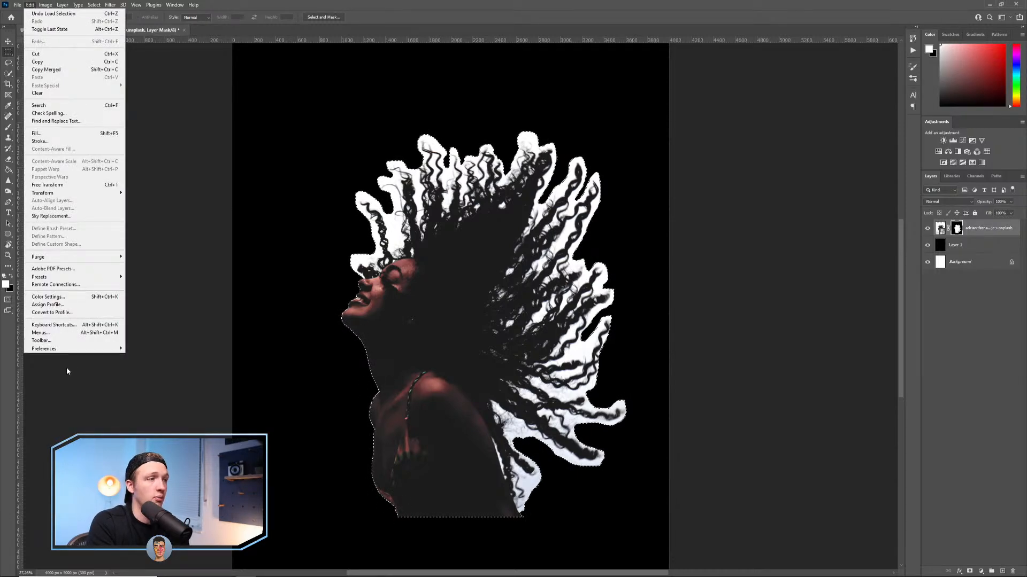
click(64, 325)
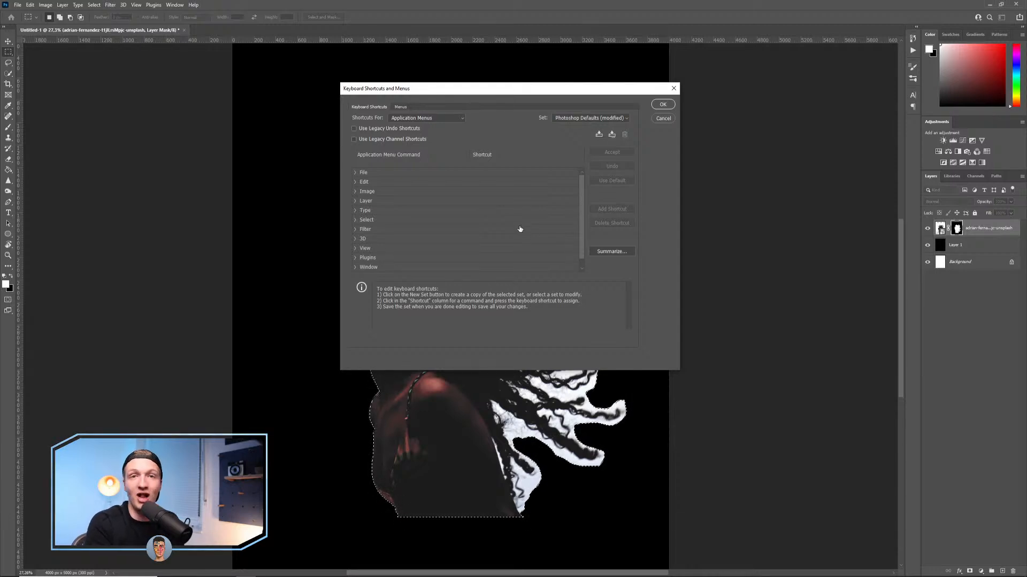
click(664, 120)
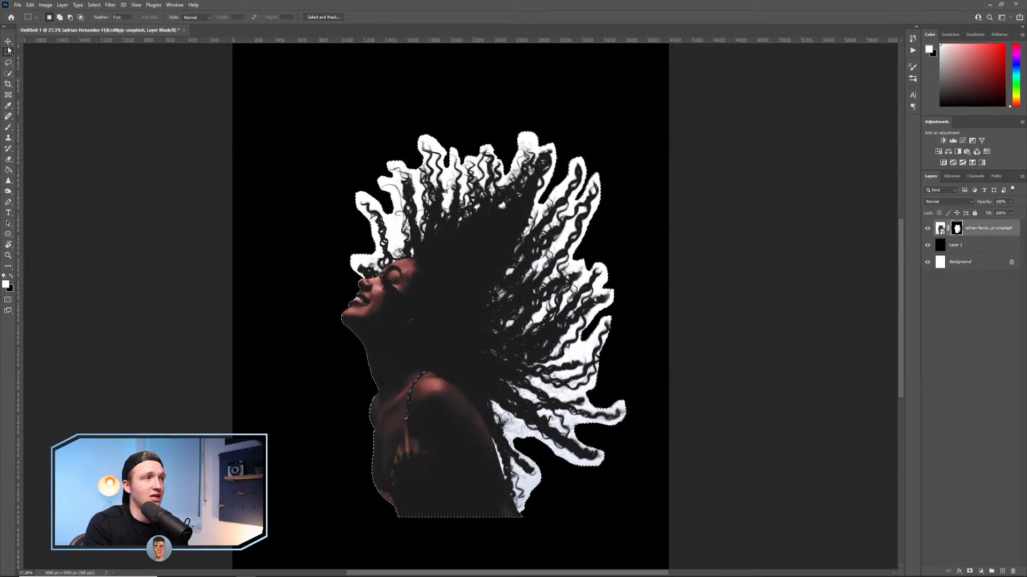
Open the mask selection in Select and Mask and brush around the curly hair with the Refine Edge Brush.
click(323, 17)
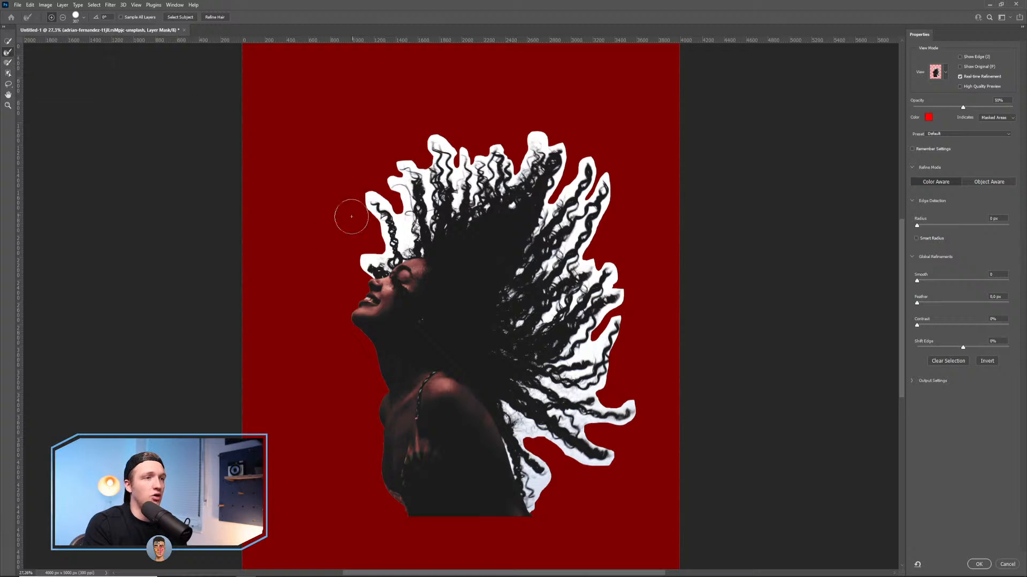
mouse_move(367, 256)
mouse_down()
mouse_move(414, 230)
mouse_move(374, 198)
mouse_move(400, 245)
mouse_move(416, 195)
mouse_move(412, 162)
mouse_move(410, 196)
mouse_move(405, 184)
mouse_move(396, 190)
mouse_move(456, 202)
mouse_move(449, 152)
mouse_move(428, 215)
mouse_move(439, 141)
mouse_move(482, 208)
mouse_move(512, 156)
mouse_move(528, 175)
mouse_move(555, 132)
mouse_move(548, 230)
mouse_move(589, 162)
mouse_move(588, 242)
mouse_move(550, 258)
mouse_move(539, 238)
mouse_move(511, 299)
mouse_move(510, 329)
mouse_move(543, 286)
mouse_move(557, 321)
mouse_move(614, 270)
mouse_move(616, 291)
mouse_move(579, 369)
mouse_move(599, 366)
mouse_move(603, 348)
mouse_move(539, 371)
mouse_move(507, 357)
mouse_move(557, 332)
mouse_move(525, 329)
mouse_move(530, 271)
mouse_move(515, 430)
mouse_move(541, 501)
mouse_move(519, 465)
mouse_move(526, 413)
mouse_move(589, 452)
mouse_move(528, 423)
mouse_move(611, 451)
mouse_move(646, 392)
mouse_move(581, 402)
mouse_up()
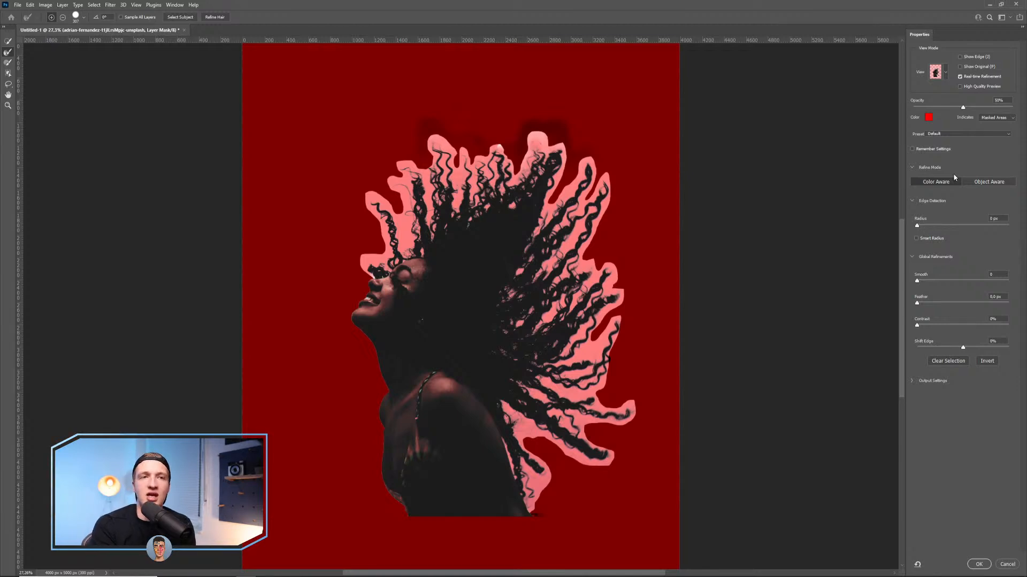
Preview the refined hair selection in the Black & White view and return to the Overlay view.
click(944, 72)
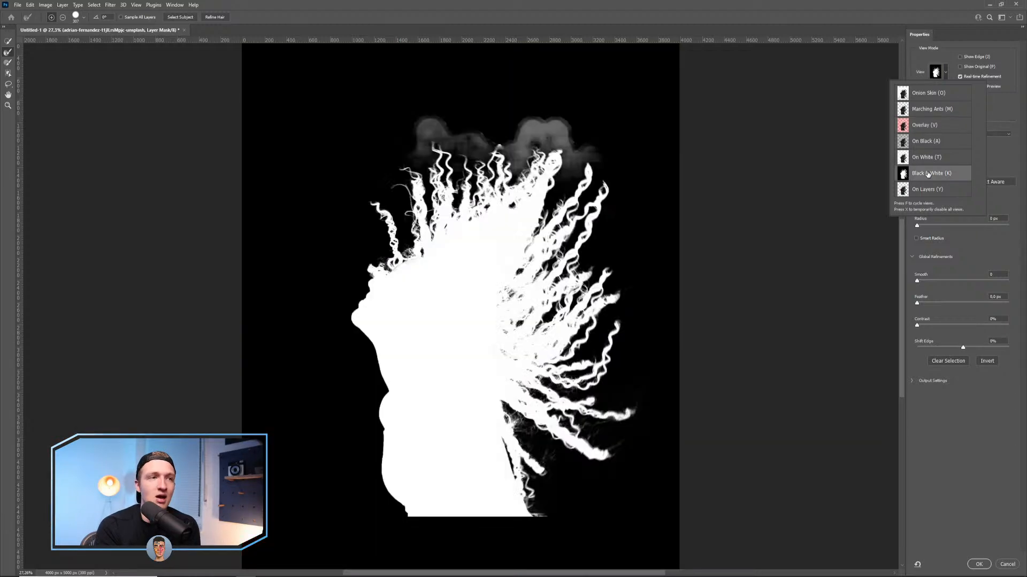
click(929, 175)
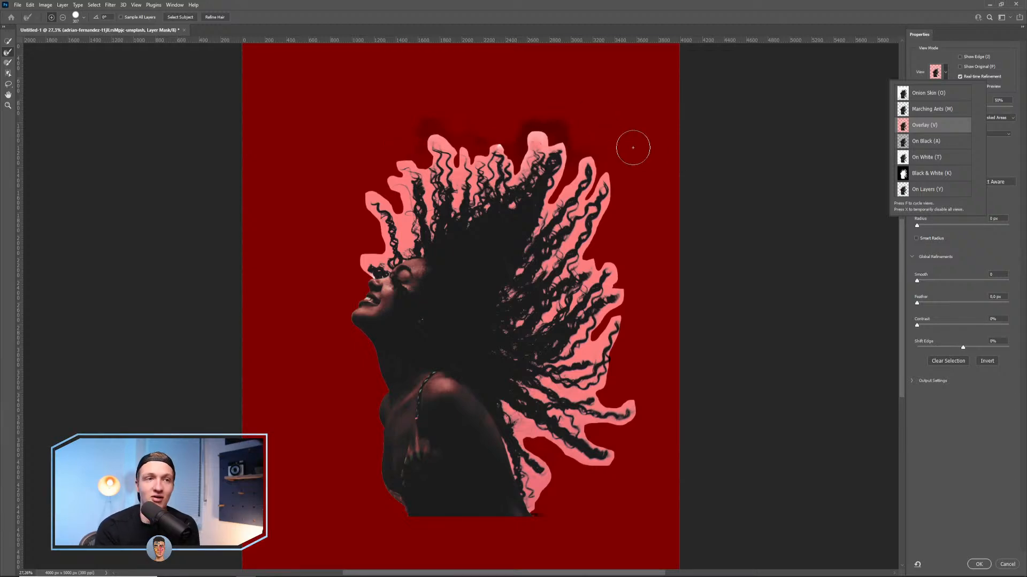
click(928, 12)
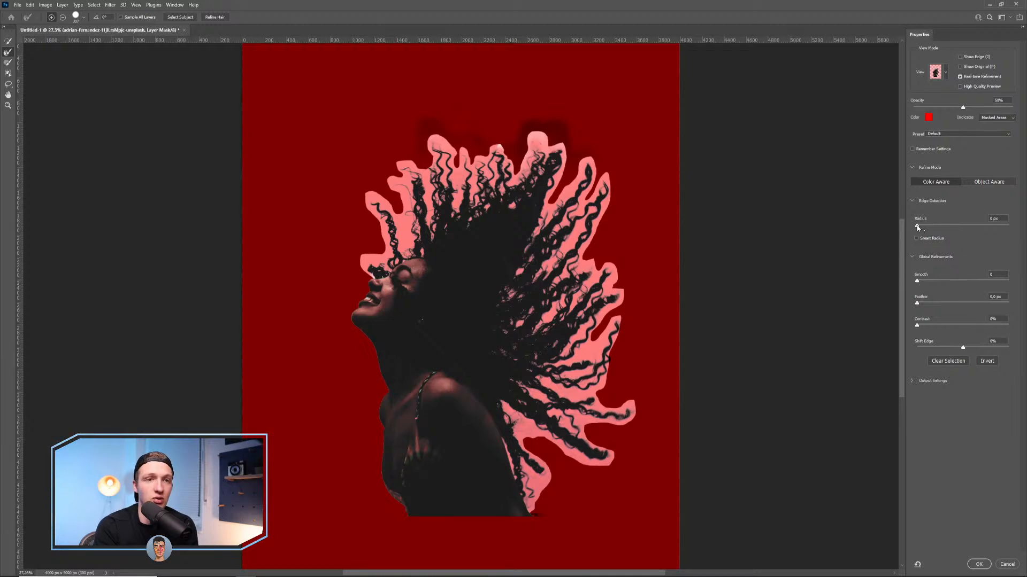
Try different edge detection radii for the hair selection and settle on a Radius of 2 px.
drag(918, 227, 836, 221)
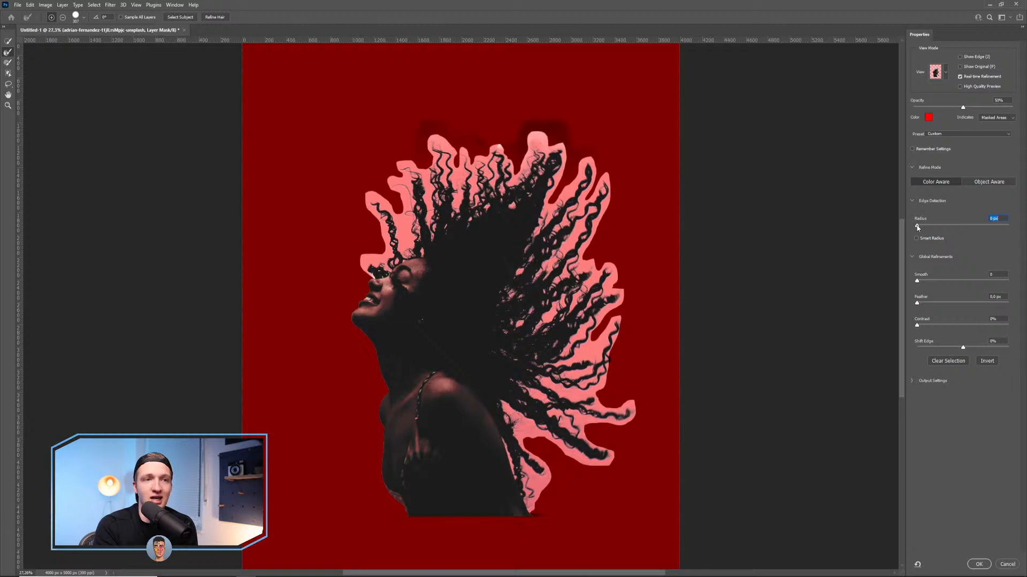
drag(917, 227, 931, 229)
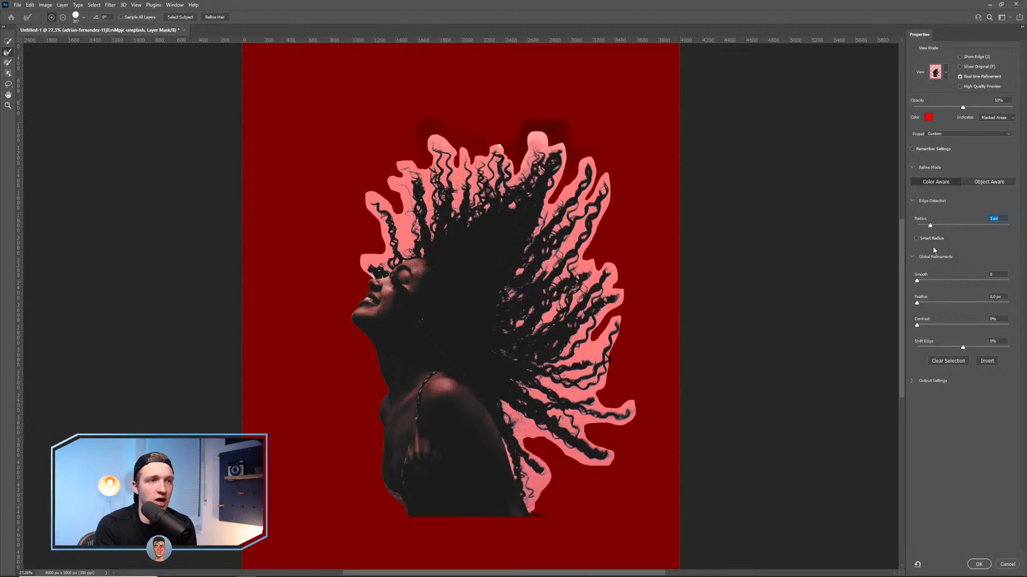
drag(930, 226, 922, 228)
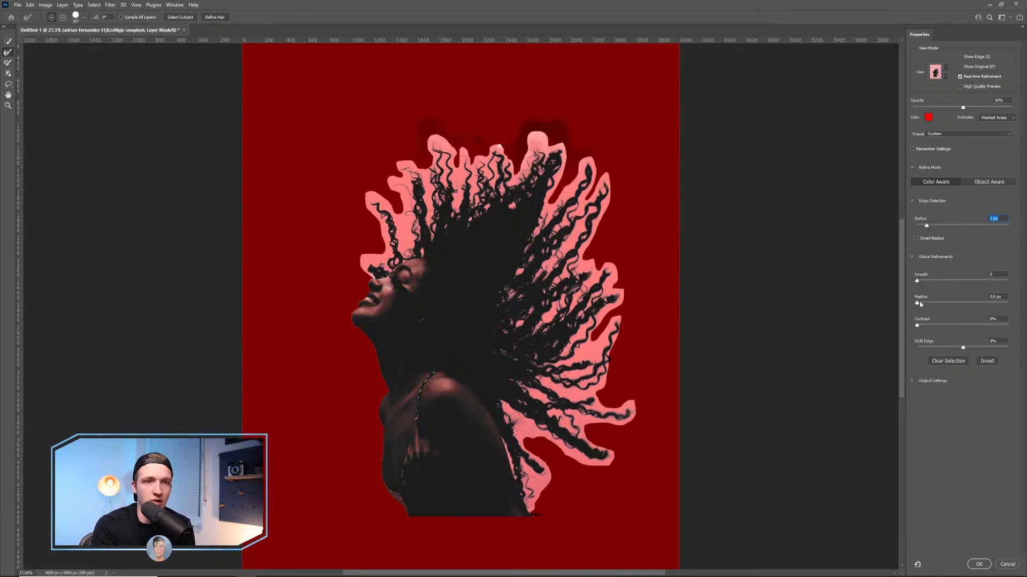
Try Shift Edge at +100%, settle on -36%, and keep Contrast at 0%.
drag(962, 347, 1025, 362)
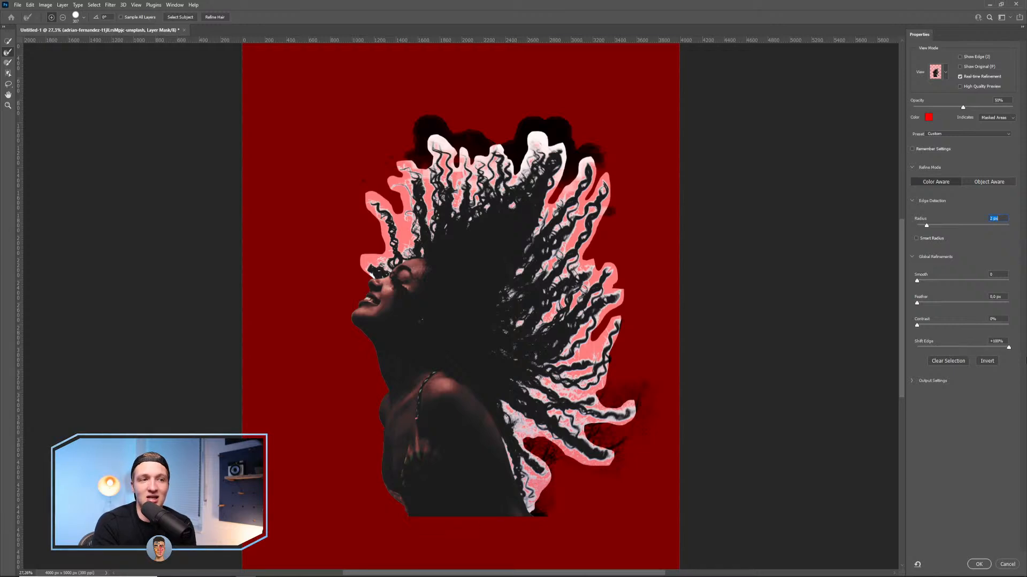
drag(1020, 361, 955, 353)
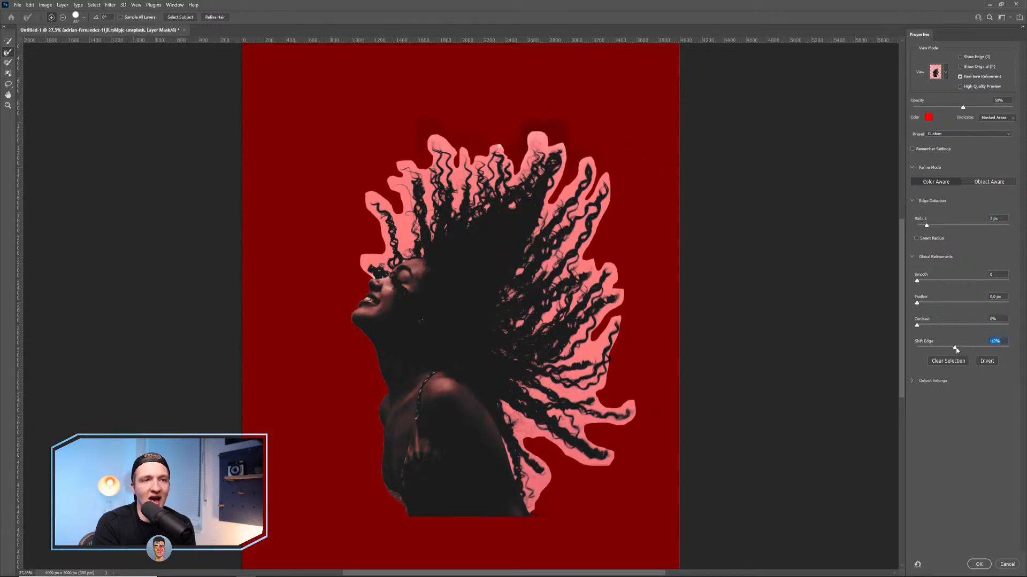
drag(941, 348, 945, 348)
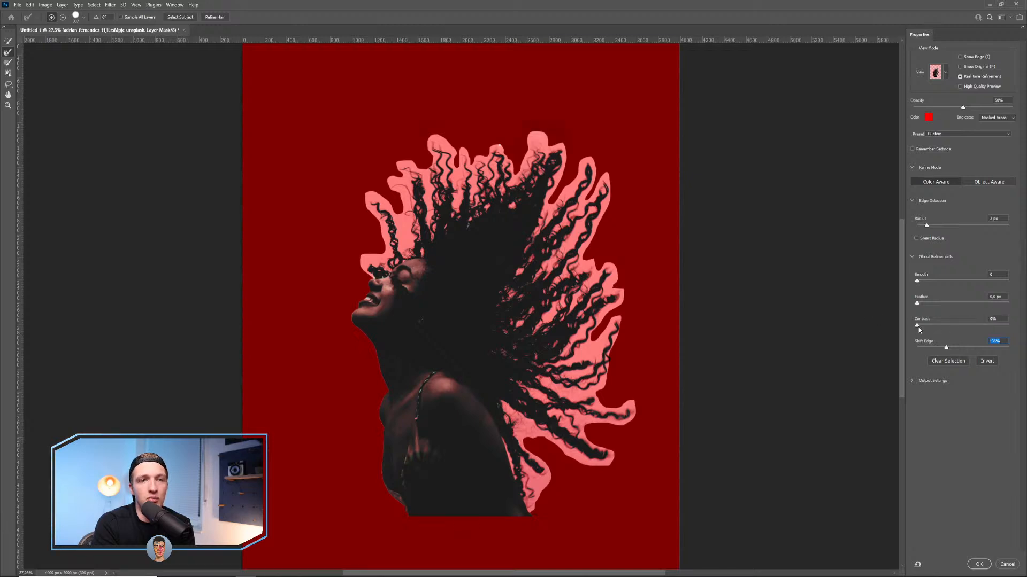
mouse_move(921, 324)
mouse_down()
mouse_move(984, 327)
mouse_move(896, 325)
mouse_up()
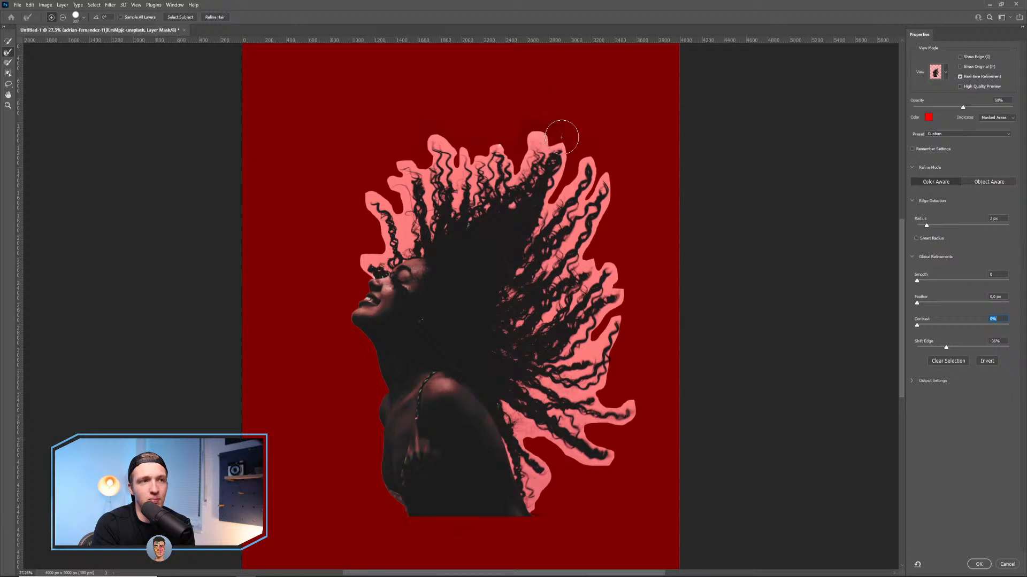
Raise Contrast to about 51%, try different Feather amounts, and settle on a Feather of 0.3 px.
drag(918, 325, 963, 326)
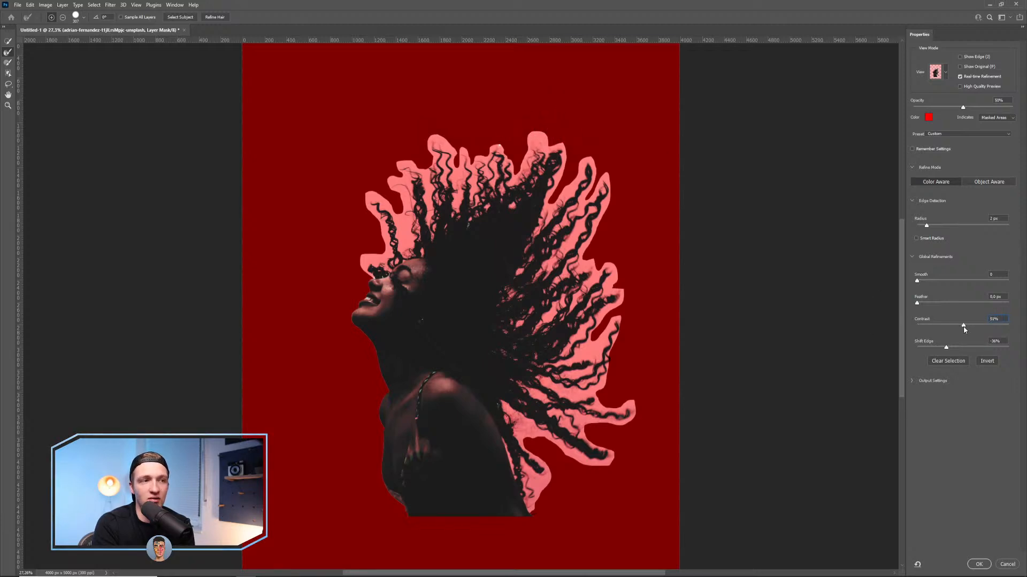
drag(930, 307, 873, 311)
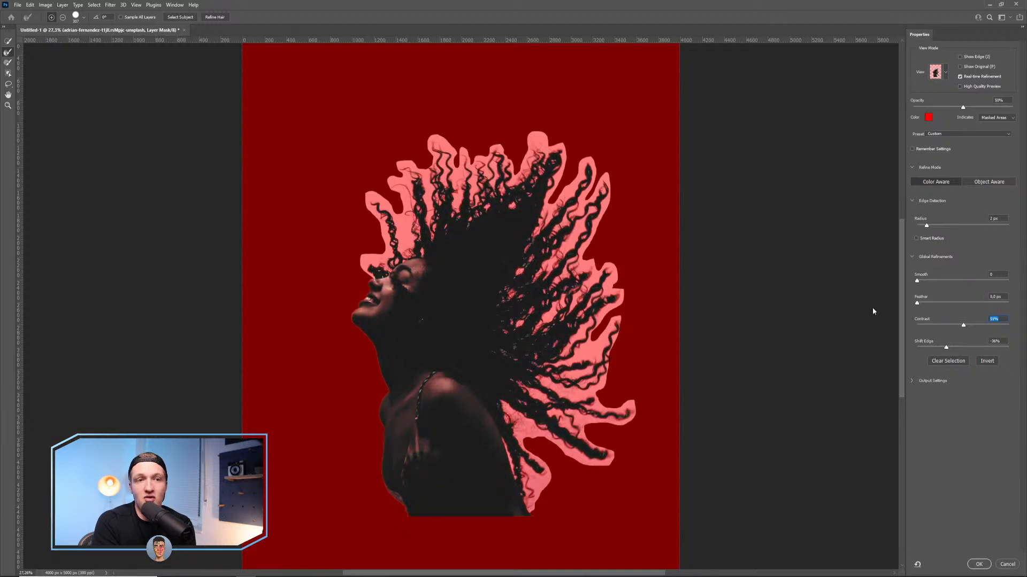
drag(937, 308, 874, 309)
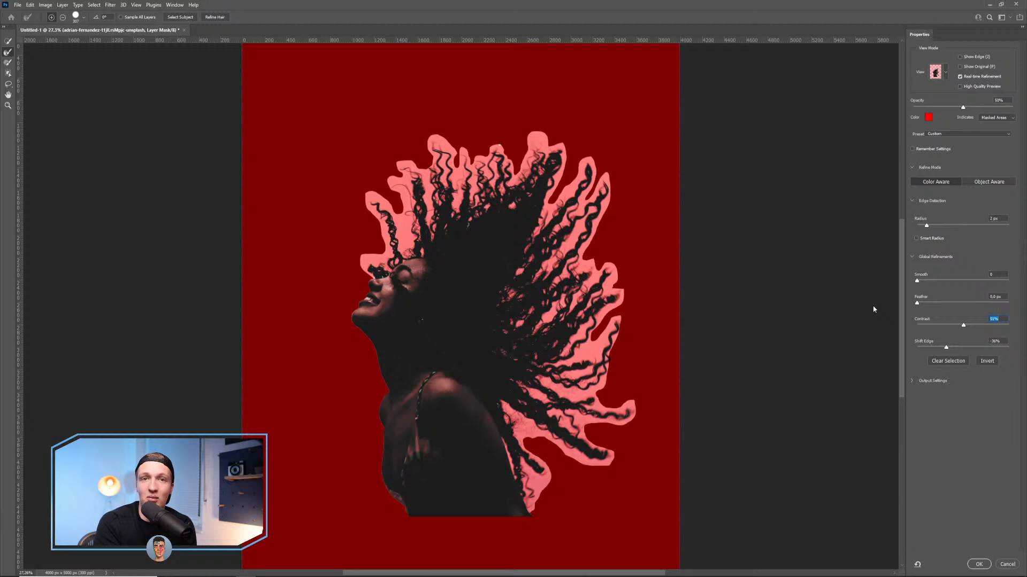
drag(873, 308, 920, 296)
key(shift+Tab)
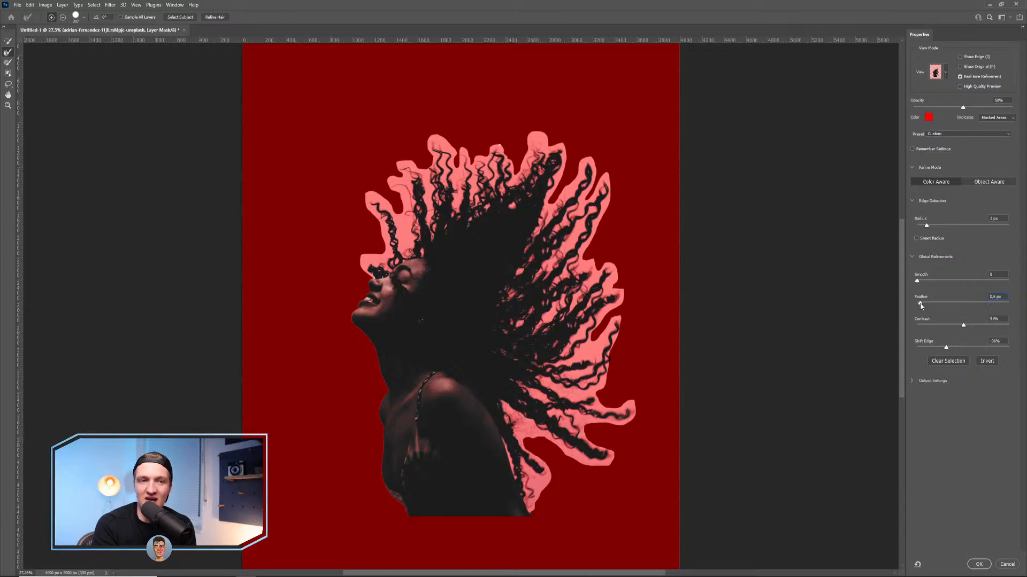
drag(919, 303, 918, 304)
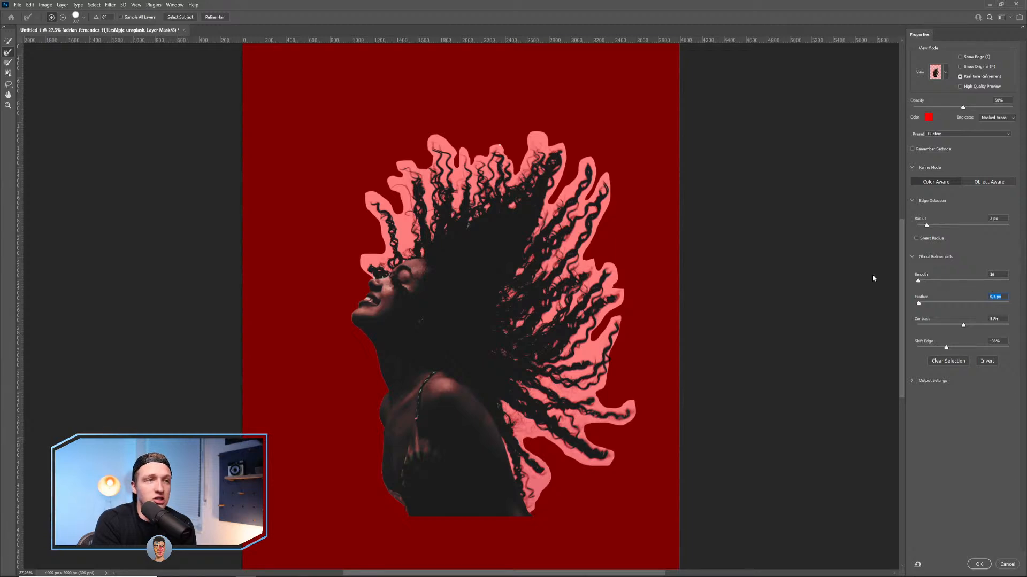
Try different Smooth amounts, keep a slight smoothing, and apply the refined hair selection.
drag(927, 282, 845, 276)
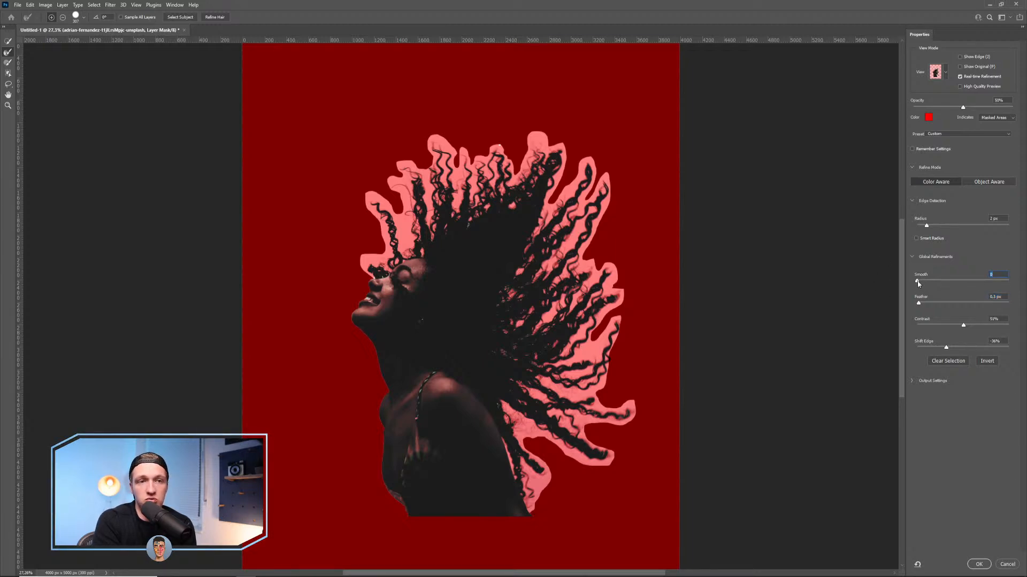
drag(917, 283, 920, 285)
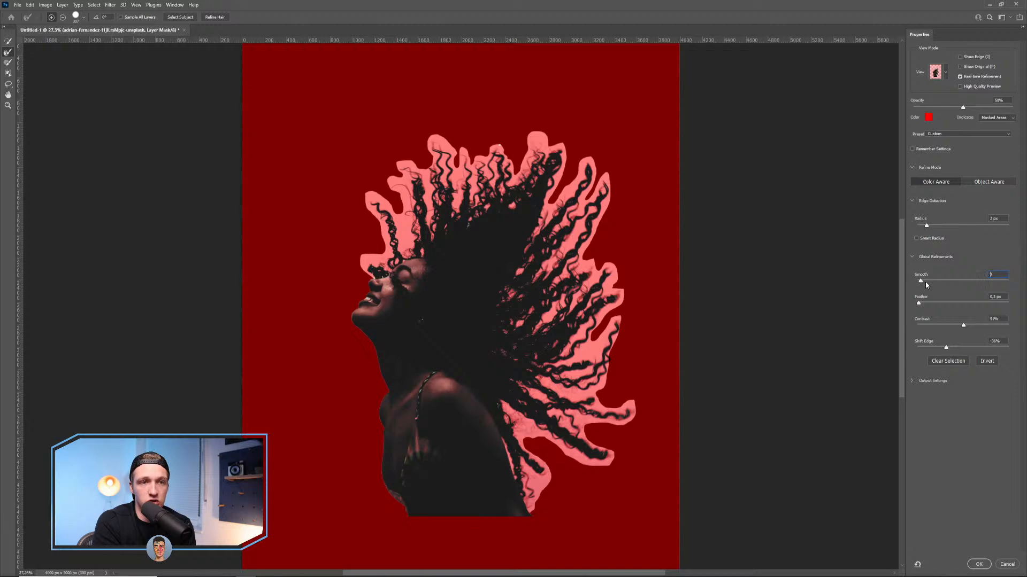
drag(922, 283, 924, 282)
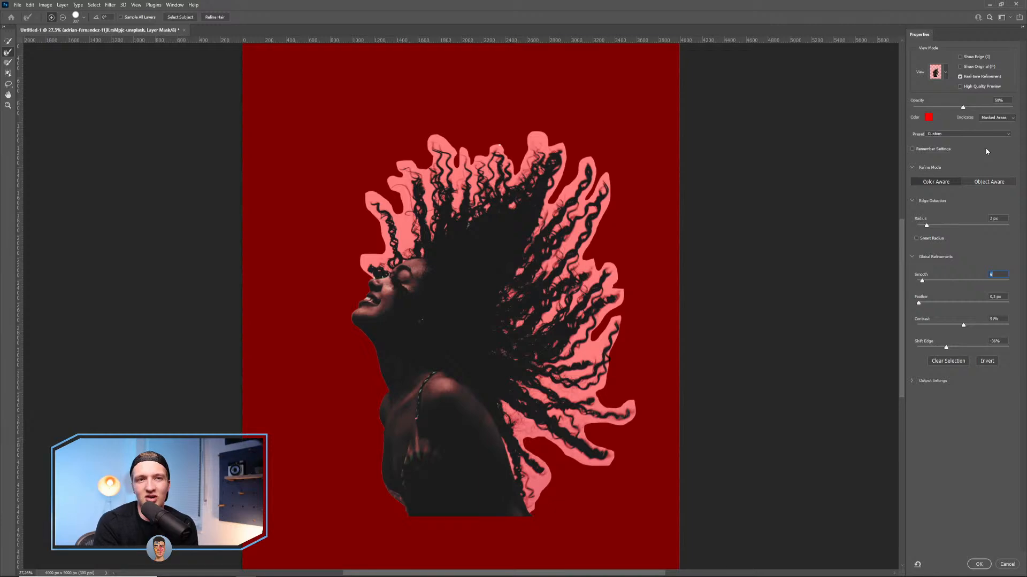
click(9, 53)
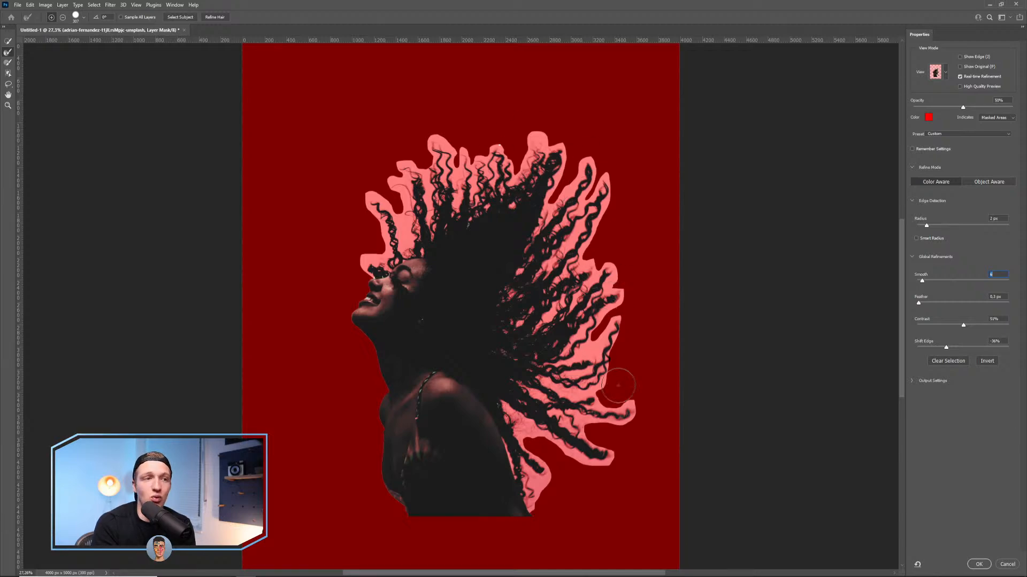
key(Return)
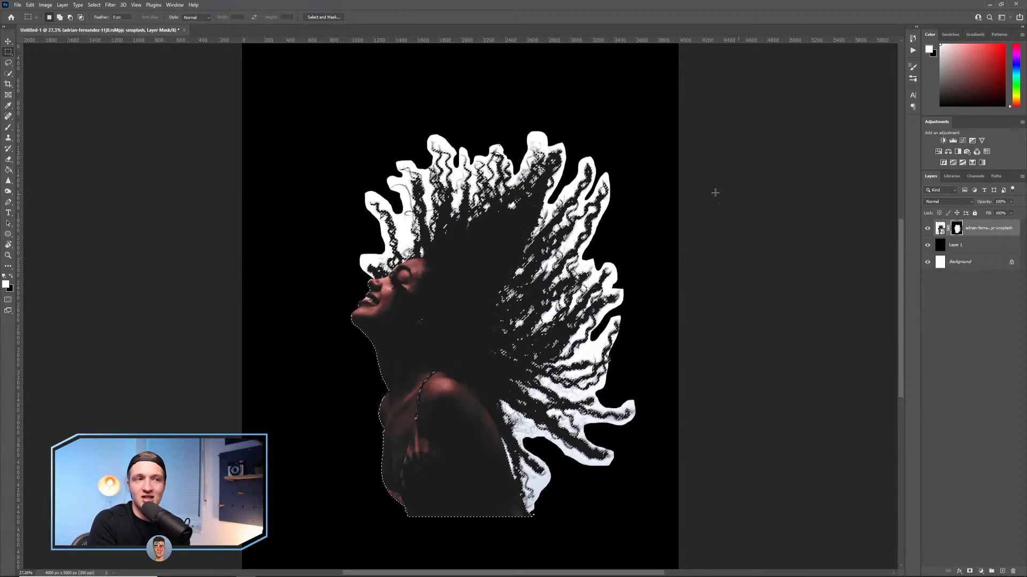
Invert the selection, paint the layer mask black around the hair with a large brush at 100% Flow, and deselect.
key(ctrl+shift+i)
key(b)
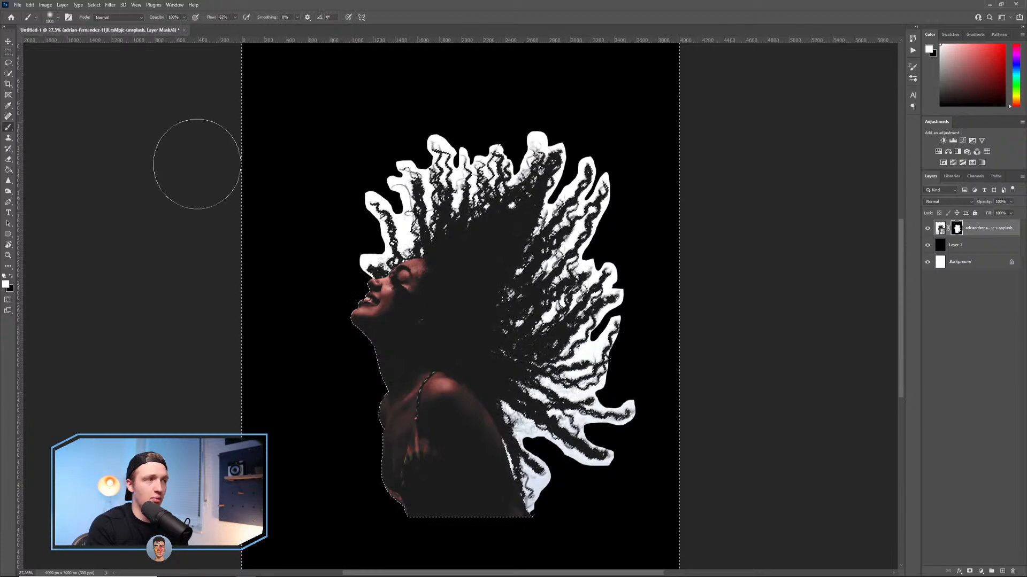
click(235, 17)
drag(234, 27, 261, 32)
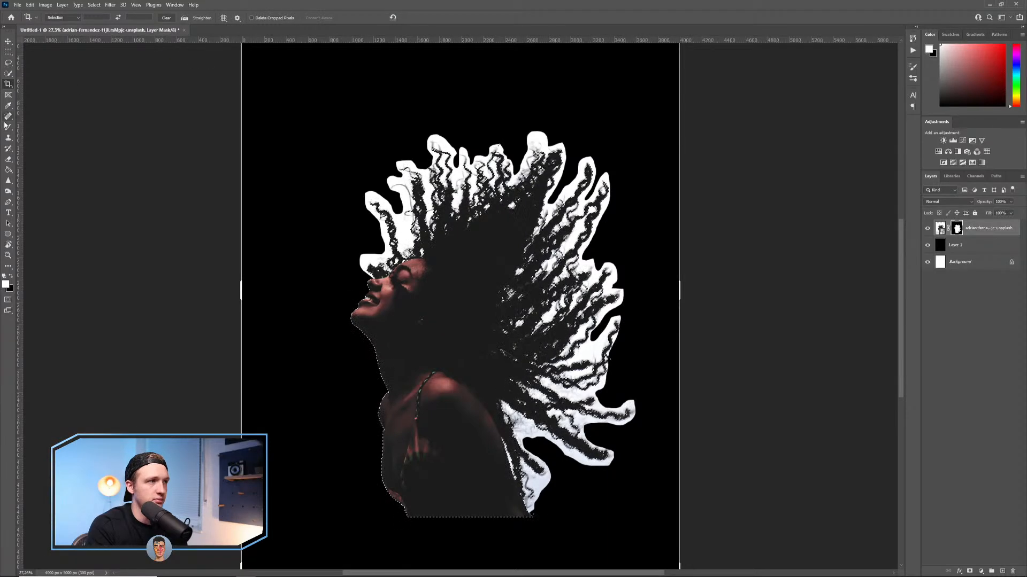
key(x)
mouse_move(531, 292)
mouse_down()
mouse_move(546, 184)
mouse_move(515, 390)
mouse_move(560, 201)
mouse_move(543, 515)
mouse_move(436, 207)
mouse_move(631, 355)
mouse_move(517, 198)
mouse_move(526, 203)
mouse_up()
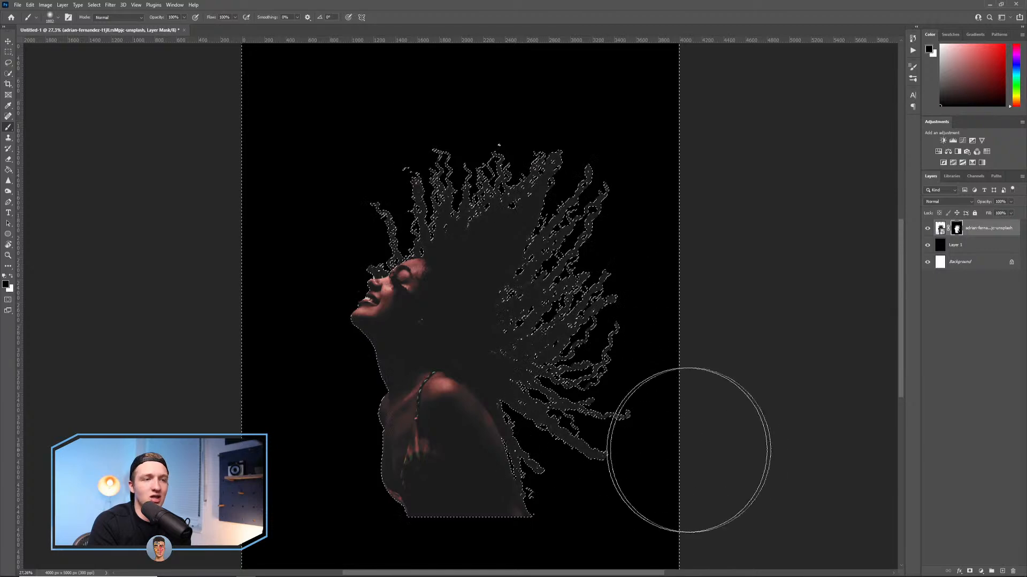
key(ctrl+d)
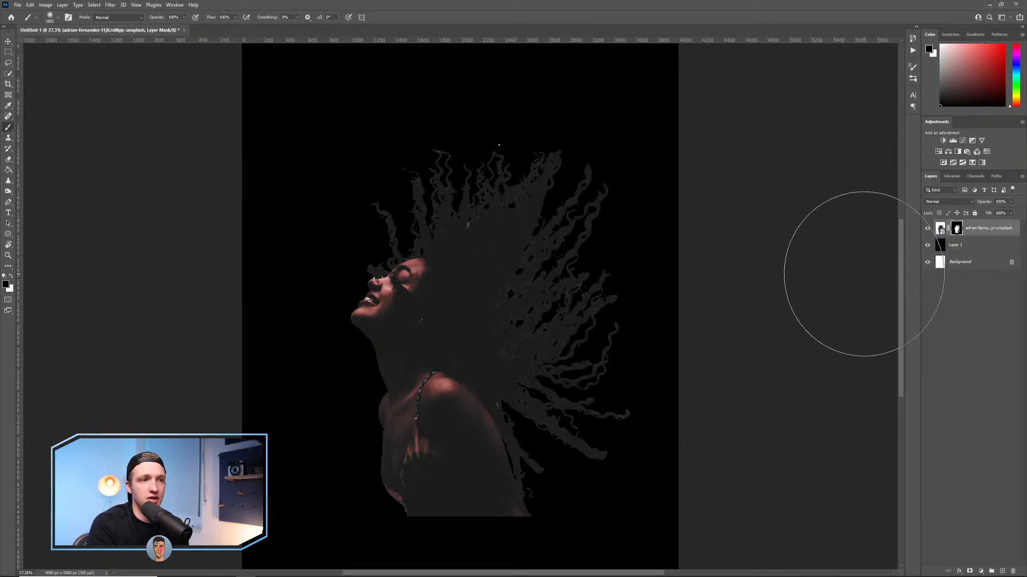
Hide the black Layer 1 to show the cutout on white, and make the portrait's layer mask active.
right_click(957, 229)
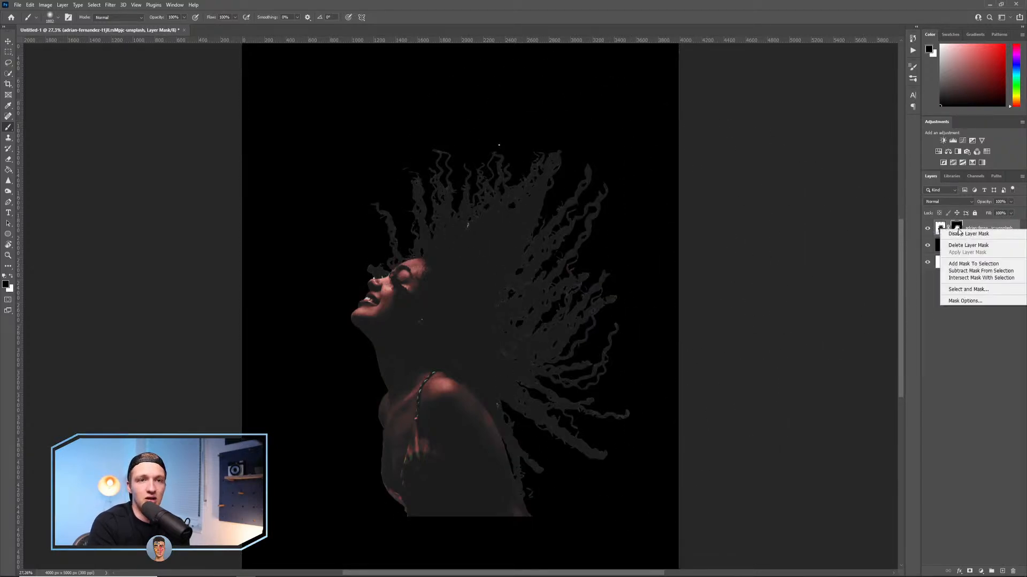
key(Escape)
click(931, 247)
click(928, 245)
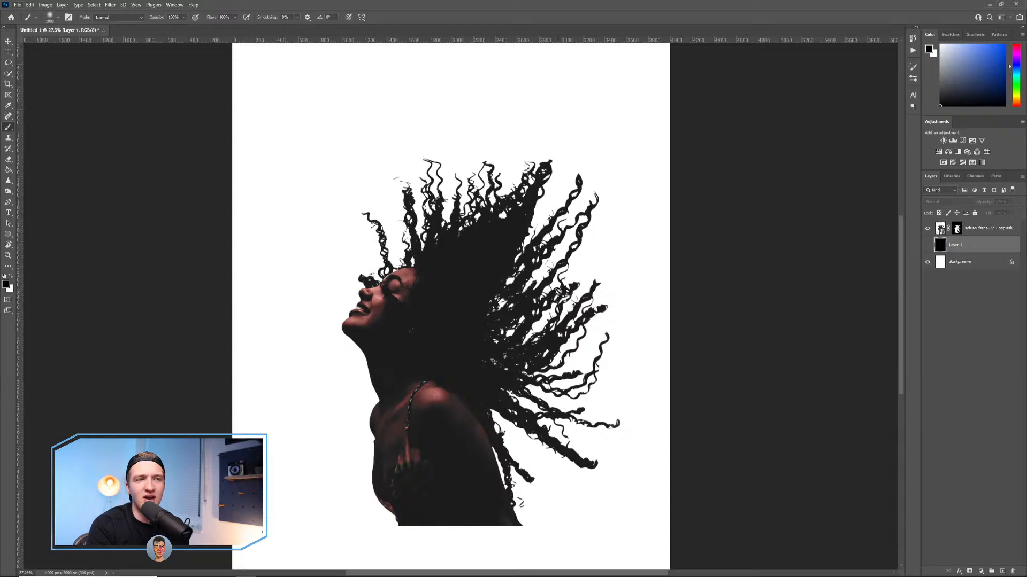
click(957, 229)
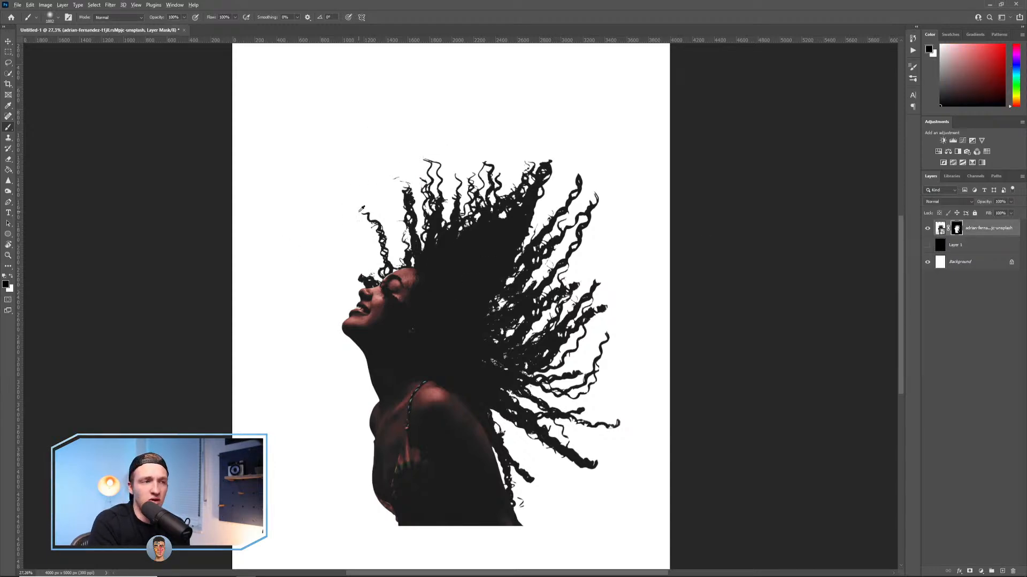
Paint black on the layer mask to remove the stray fragments around the upper curls.
scroll(362, 209, up, 5)
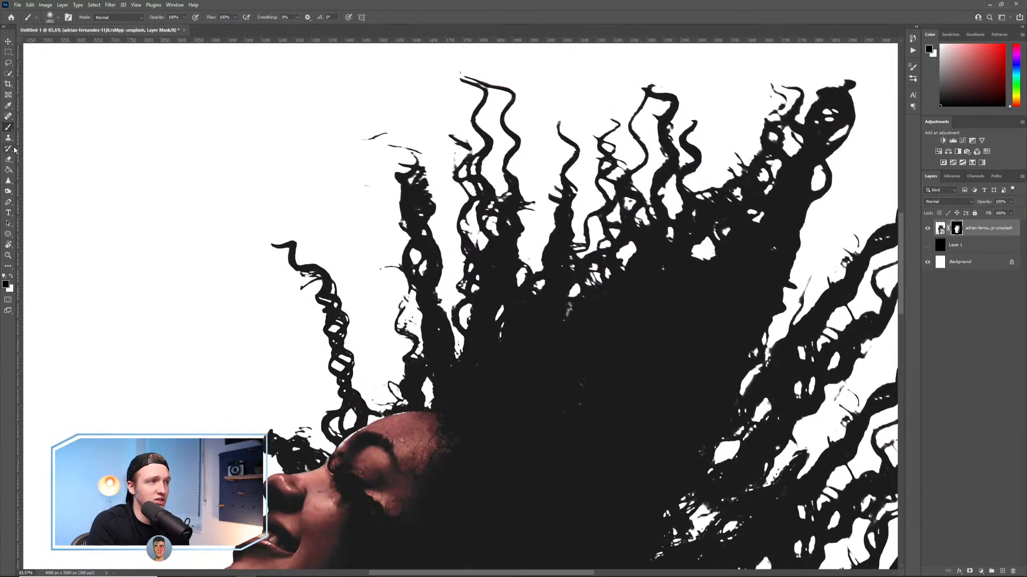
drag(503, 308, 374, 308)
drag(449, 216, 407, 257)
drag(496, 189, 460, 190)
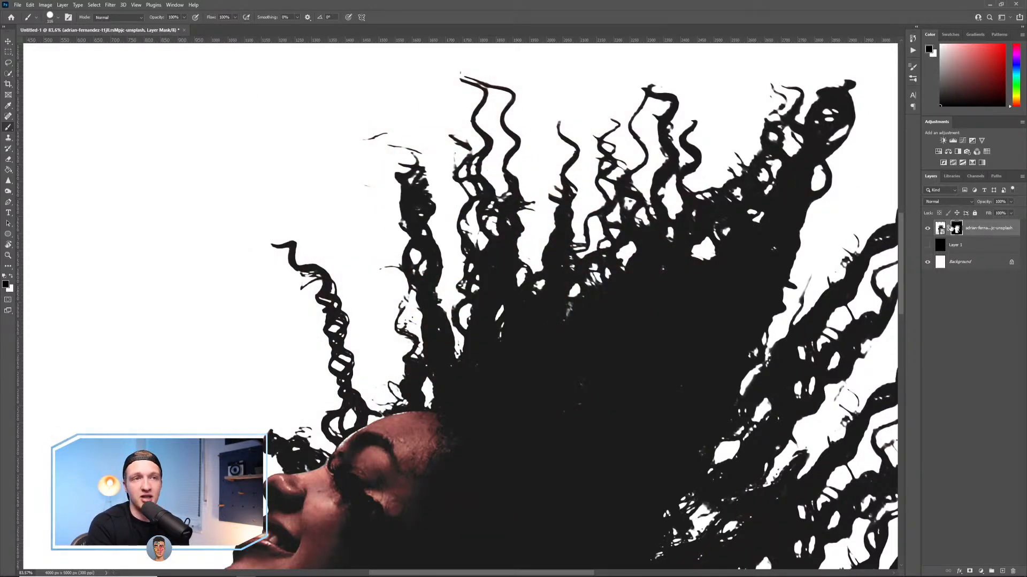
drag(805, 96, 751, 108)
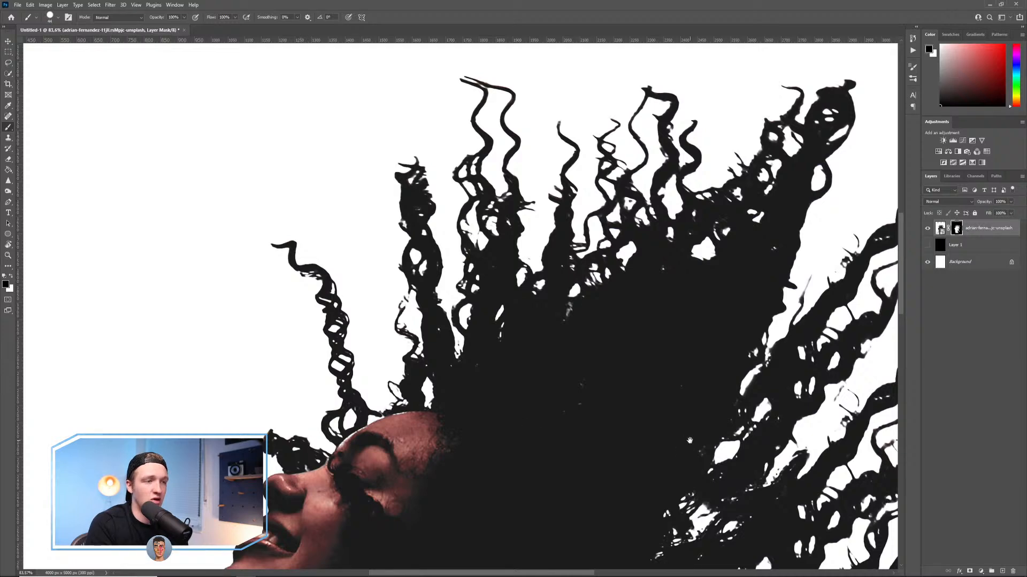
Examine the masked edges of the curls behind the shoulder and head, and the cutout as a whole.
drag(689, 440, 500, 294)
drag(534, 387, 528, 222)
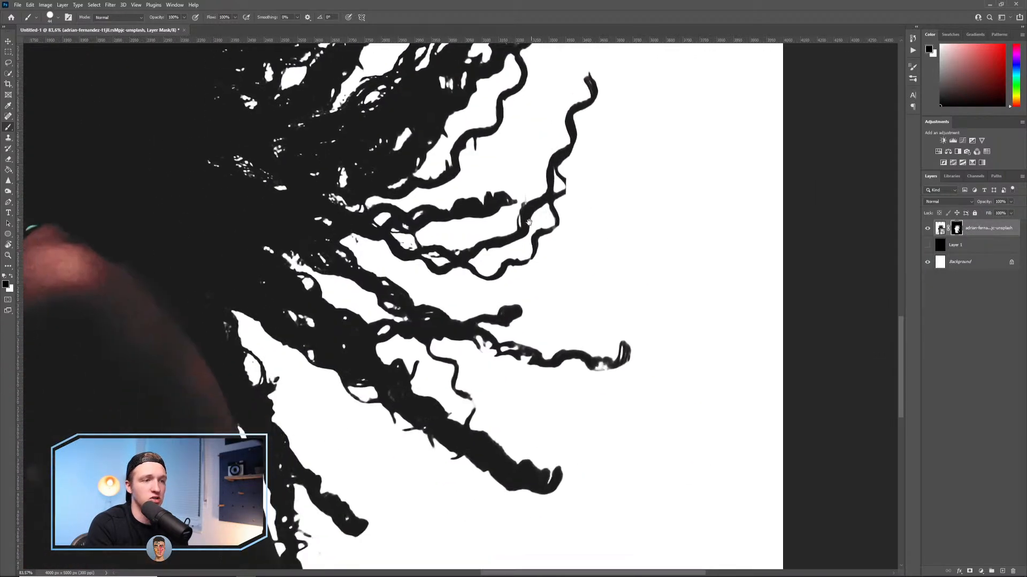
drag(358, 416, 468, 317)
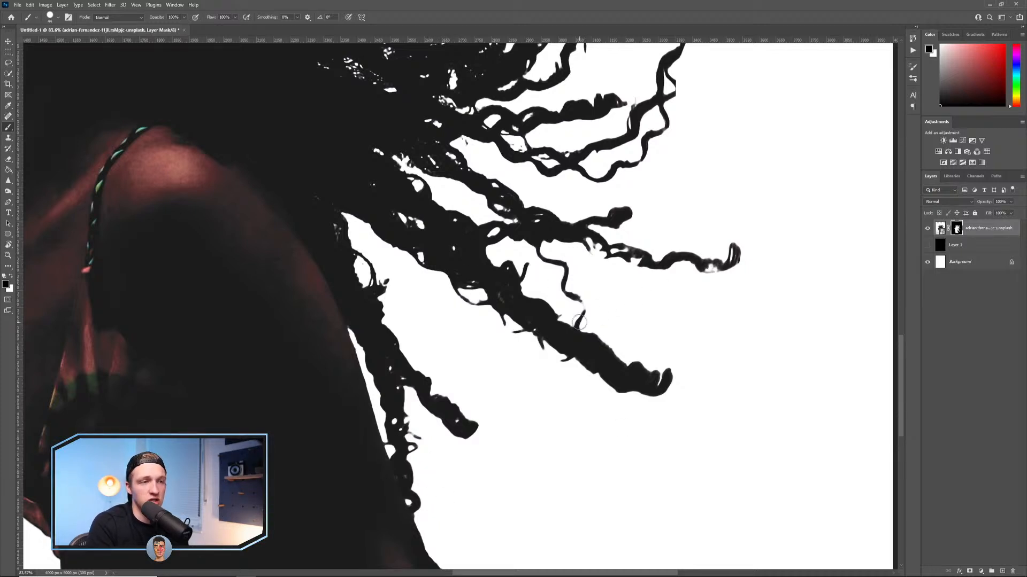
drag(478, 112, 498, 352)
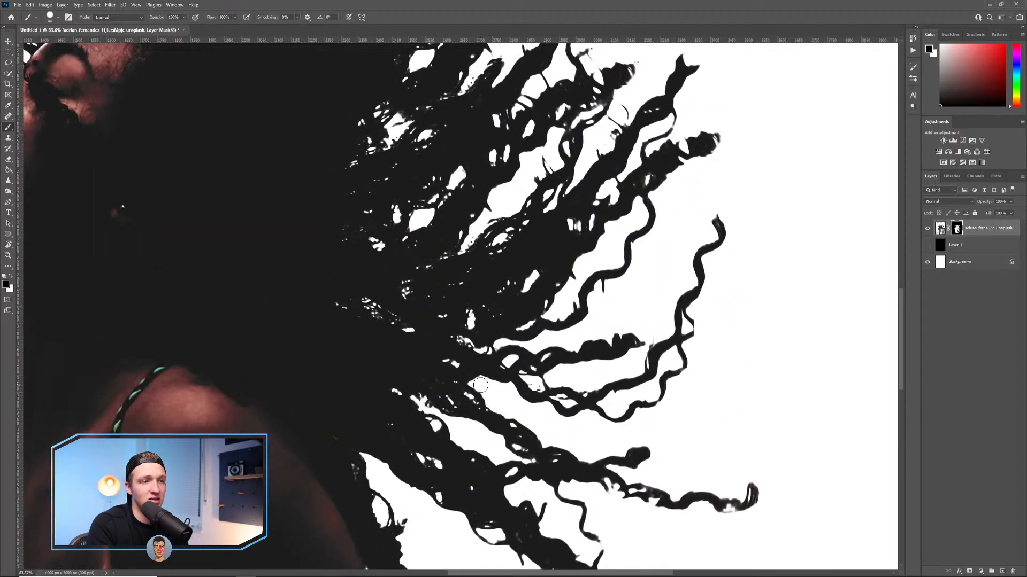
drag(599, 96, 641, 417)
drag(639, 195, 602, 290)
scroll(476, 289, down, 10)
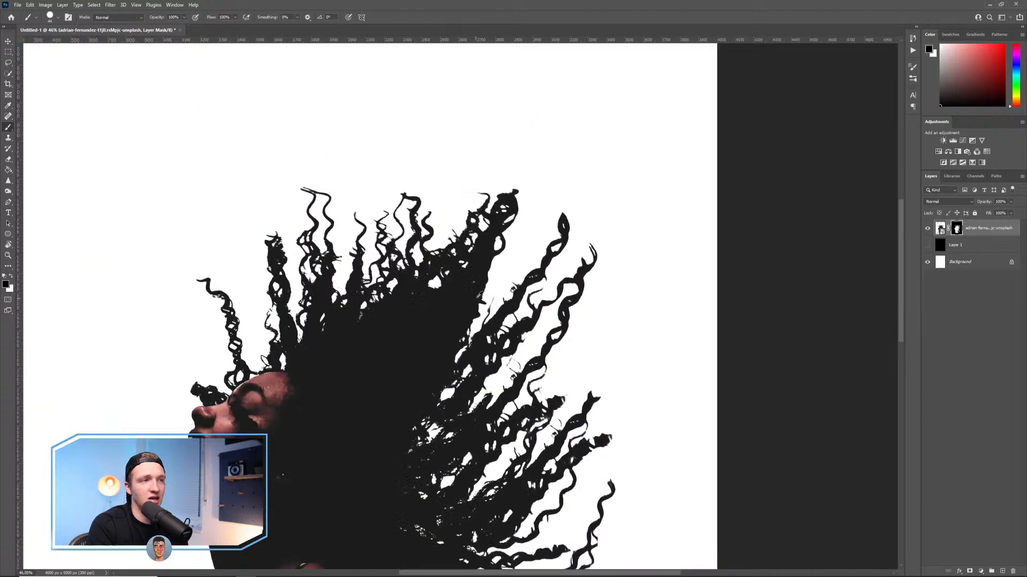
scroll(556, 368, up, 1)
scroll(558, 365, up, 2)
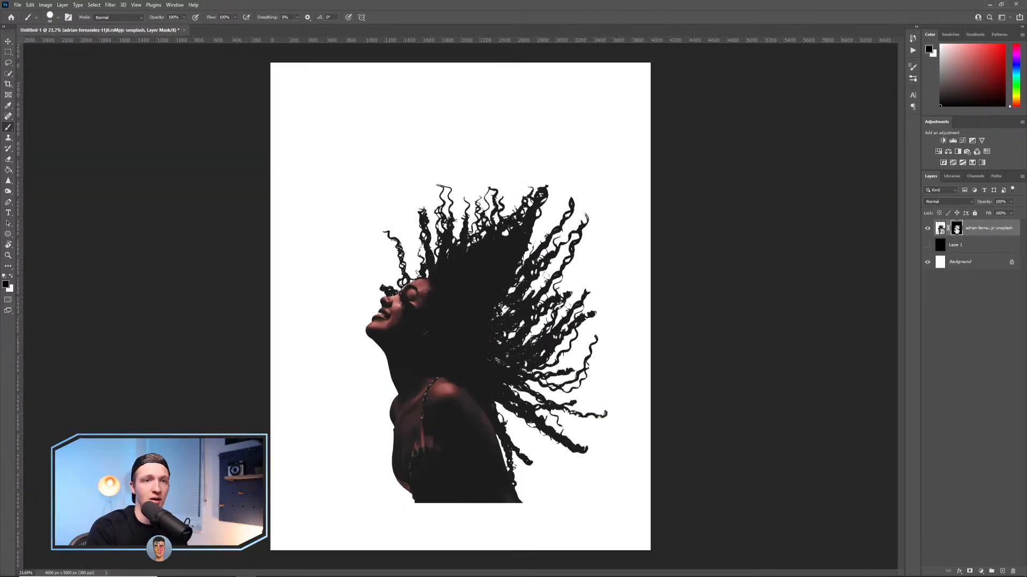
Switch to the Blur tool at 100% Strength and enlarge its brush over the masked curls behind the head.
scroll(544, 261, up, 5)
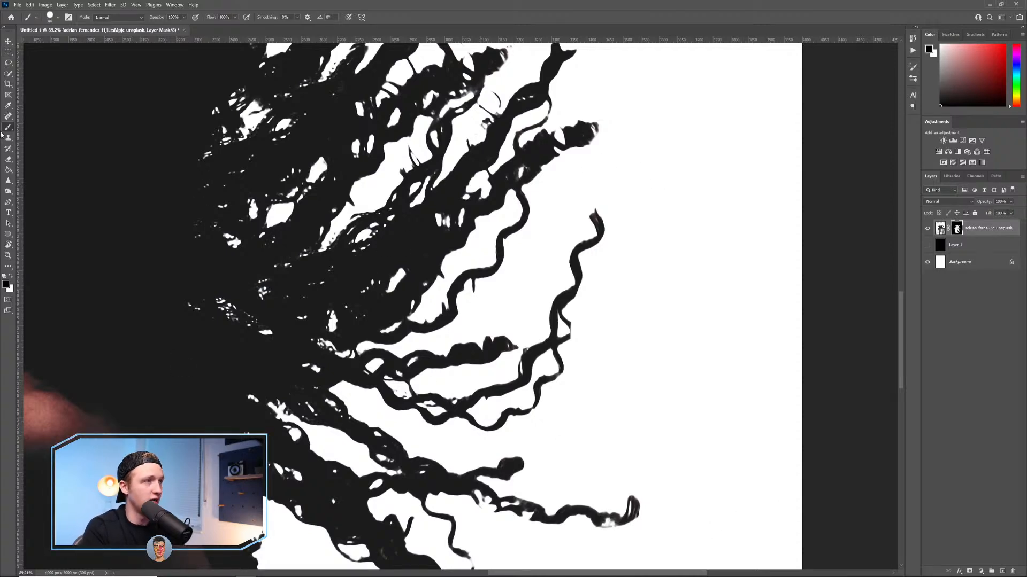
click(12, 193)
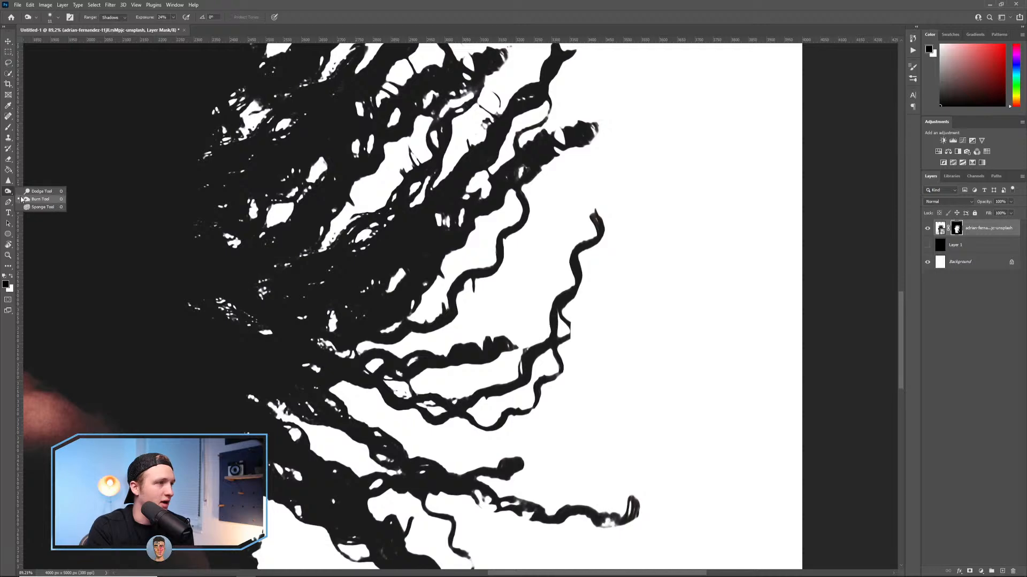
click(8, 180)
click(40, 181)
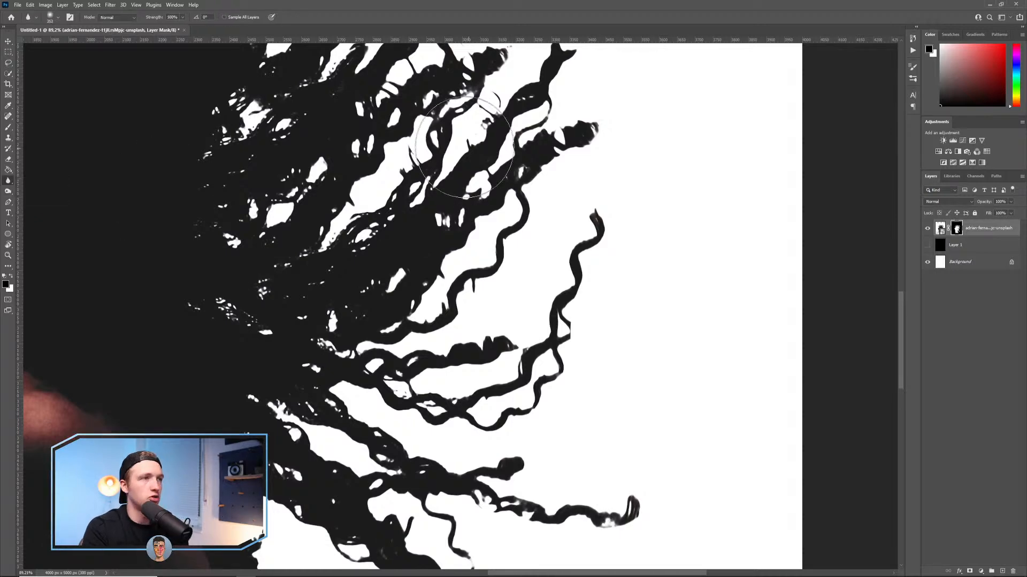
alt+drag(475, 300, 505, 300)
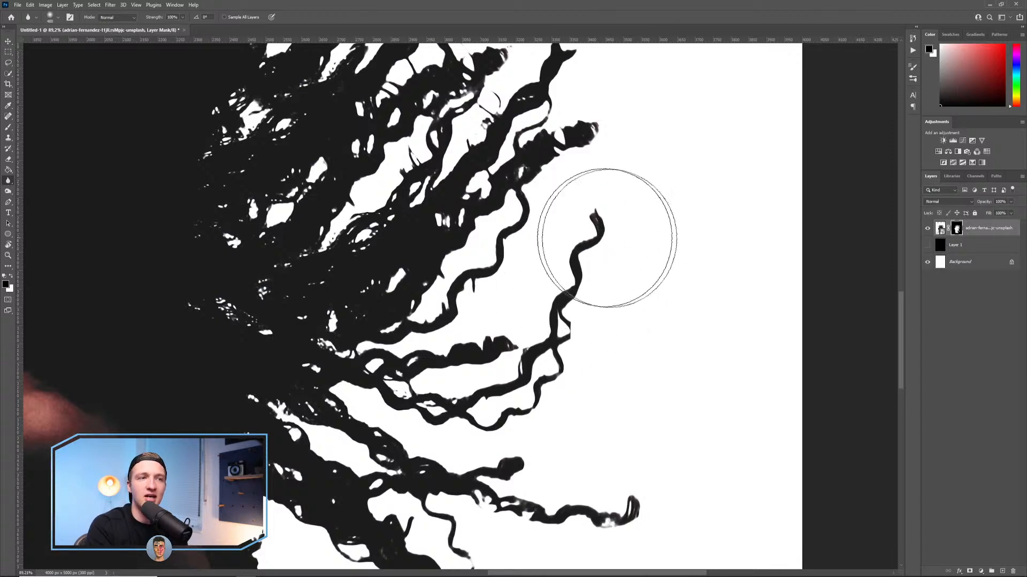
Try blurring the mask along the long loose curl behind the head, and undo the blur.
mouse_move(627, 198)
mouse_down()
mouse_move(504, 381)
mouse_move(618, 176)
mouse_move(511, 372)
mouse_move(582, 245)
mouse_move(564, 263)
mouse_up()
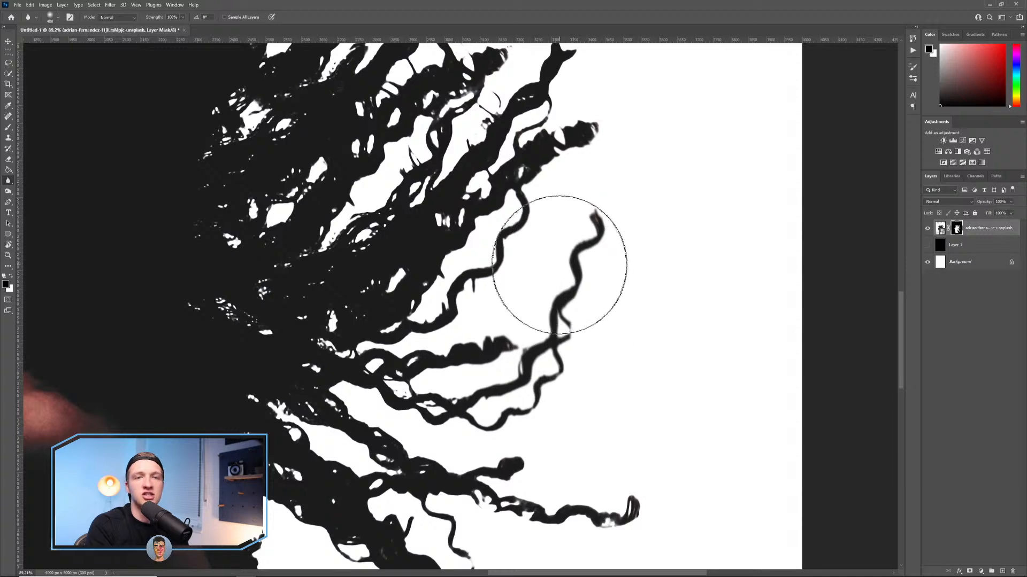
key(ctrl+z)
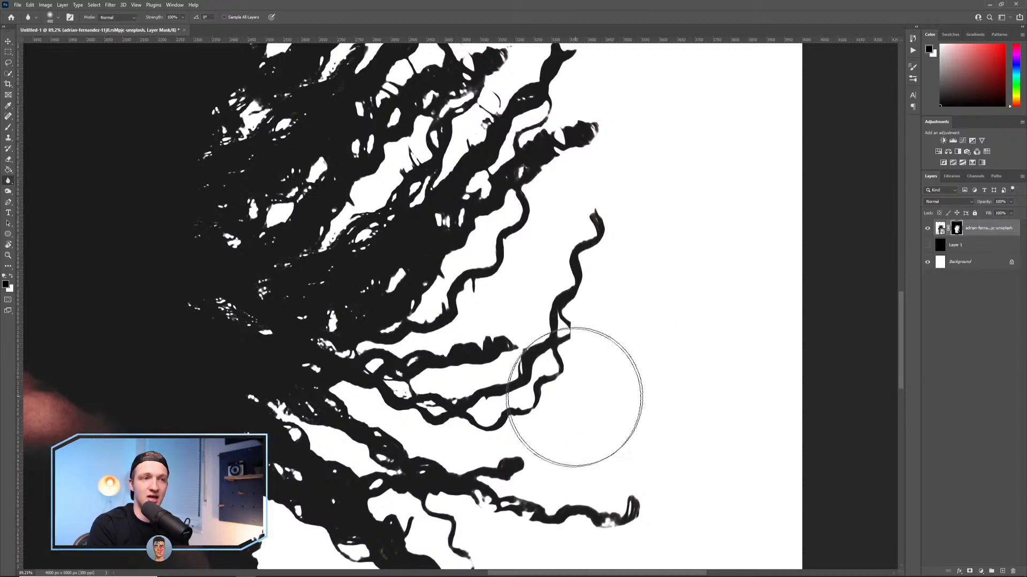
Enlarge the Blur tool's brush over the masked curls above the head and lower its Strength.
drag(116, 365, 473, 75)
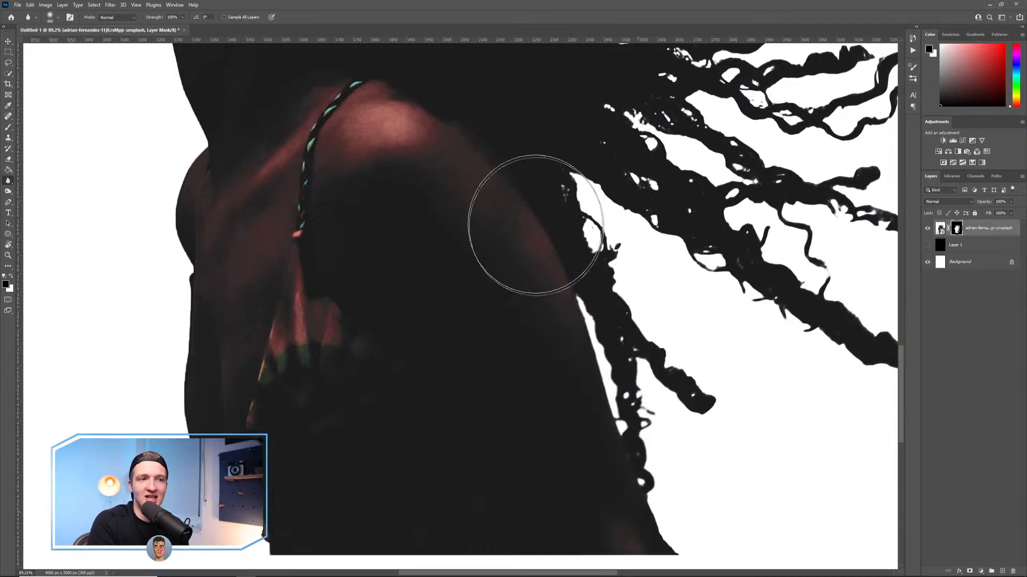
mouse_move(746, 260)
mouse_down()
mouse_move(479, 459)
mouse_move(444, 496)
mouse_up()
drag(500, 214, 628, 576)
drag(518, 193, 535, 447)
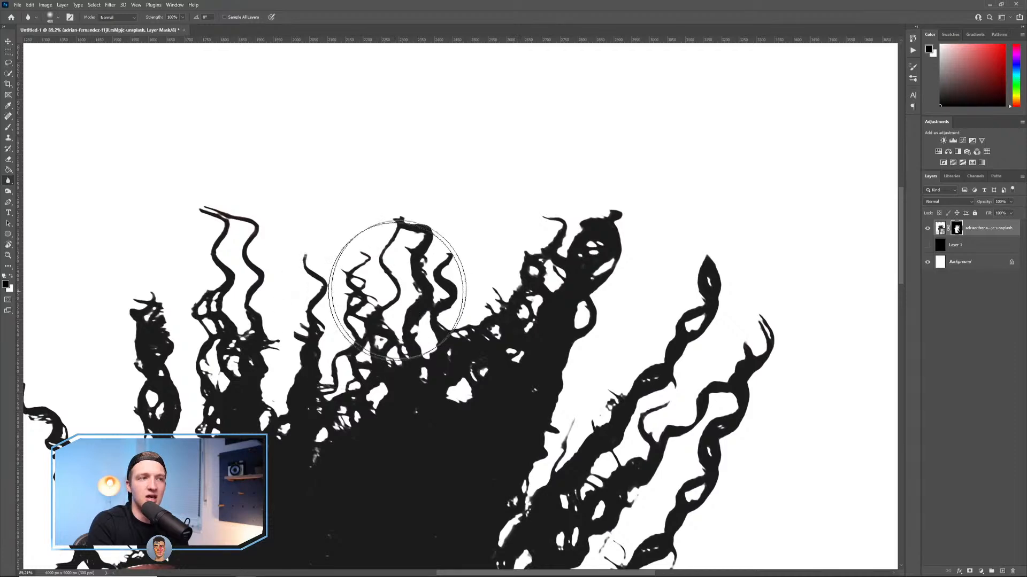
drag(319, 305, 368, 209)
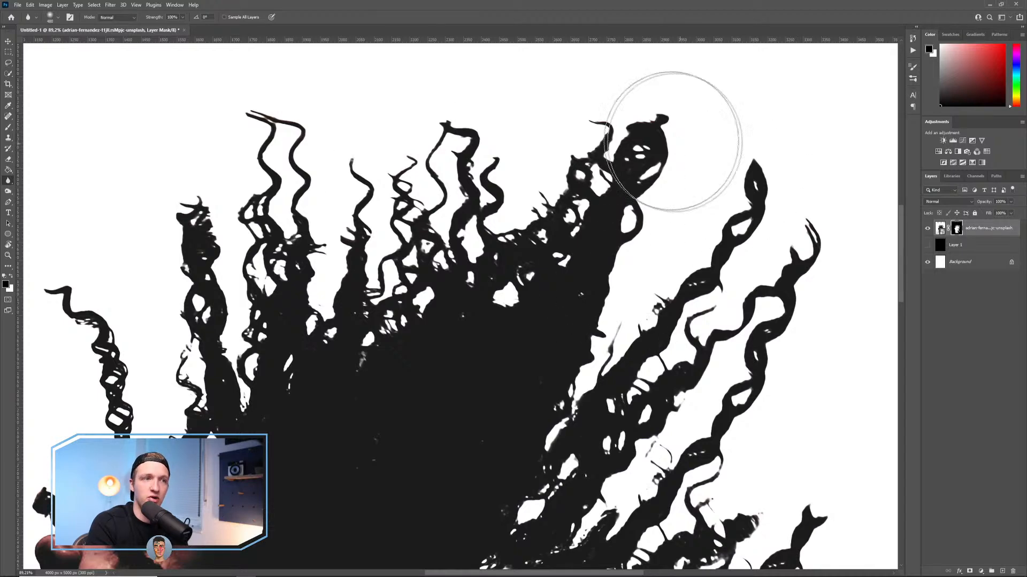
alt+drag(325, 176, 438, 162)
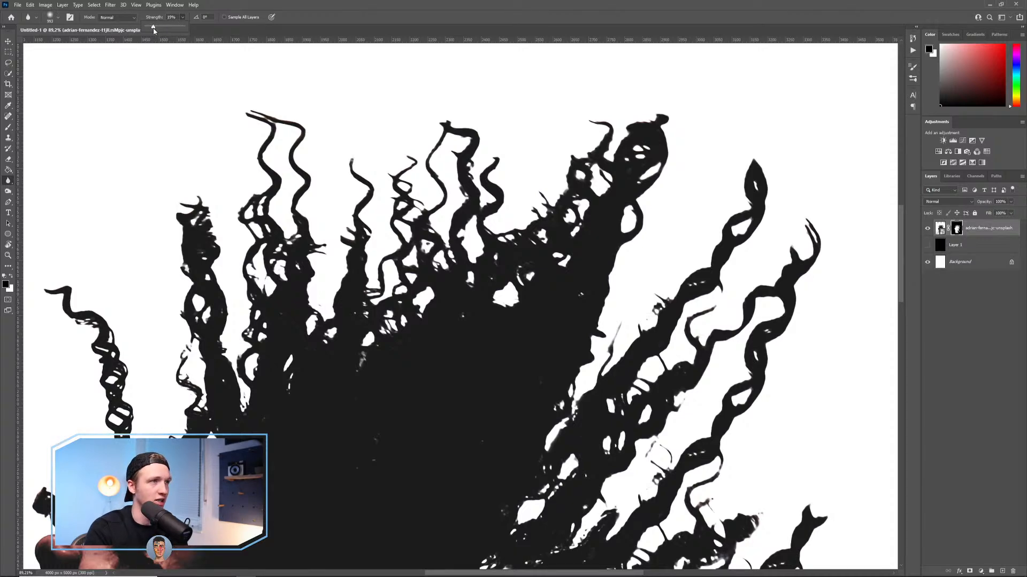
mouse_move(605, 190)
mouse_down()
mouse_move(802, 131)
mouse_move(689, 203)
mouse_move(853, 281)
mouse_up()
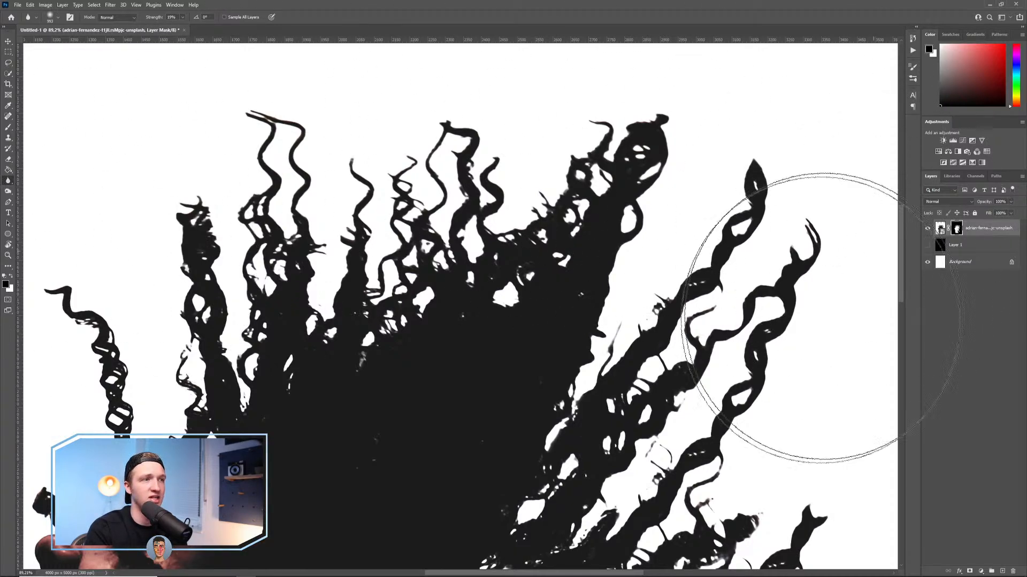
Reduce the Blur brush size and soften the mask along the thin upright curls above the head.
scroll(267, 176, up, 5)
drag(428, 222, 323, 203)
mouse_move(319, 152)
mouse_down()
mouse_move(667, 394)
mouse_move(447, 392)
mouse_move(392, 102)
mouse_move(451, 203)
mouse_up()
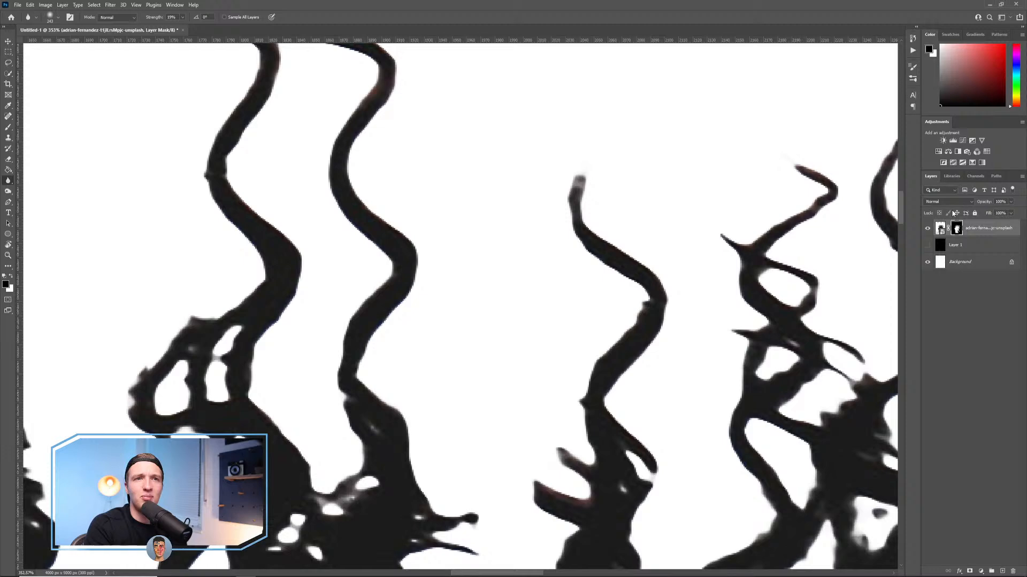
right_click(957, 230)
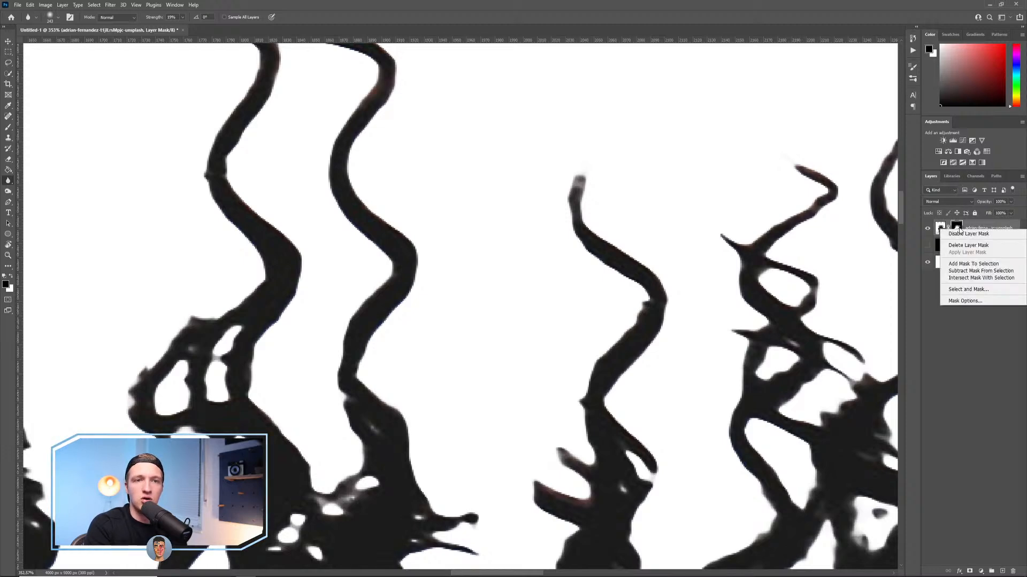
click(966, 301)
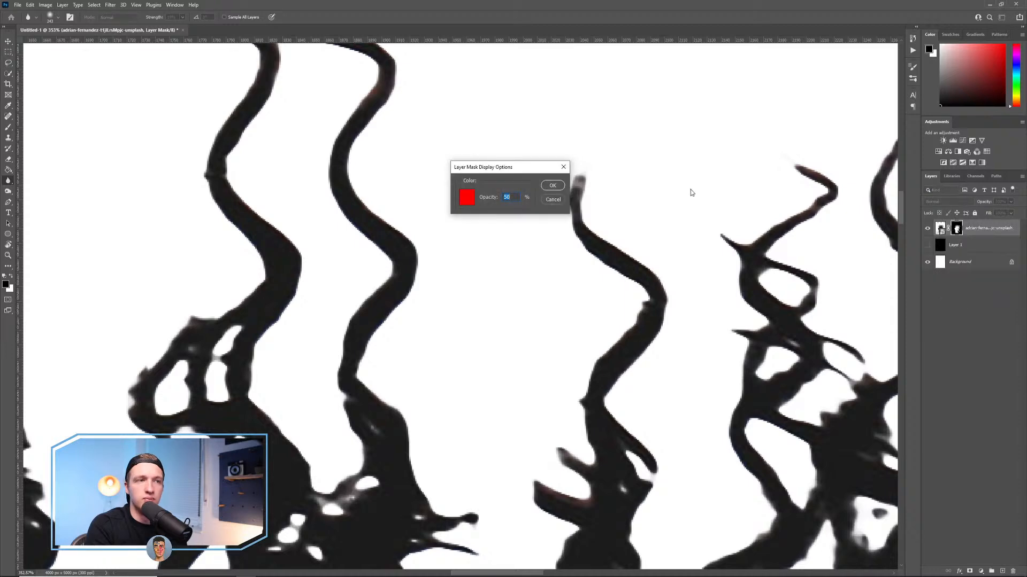
click(561, 202)
right_click(957, 229)
right_click(958, 228)
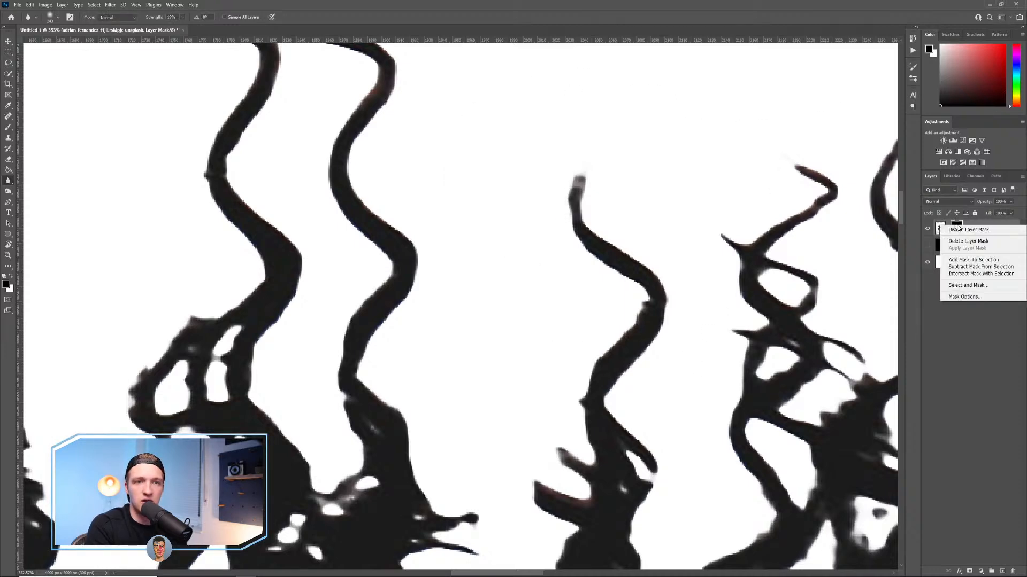
key(Escape)
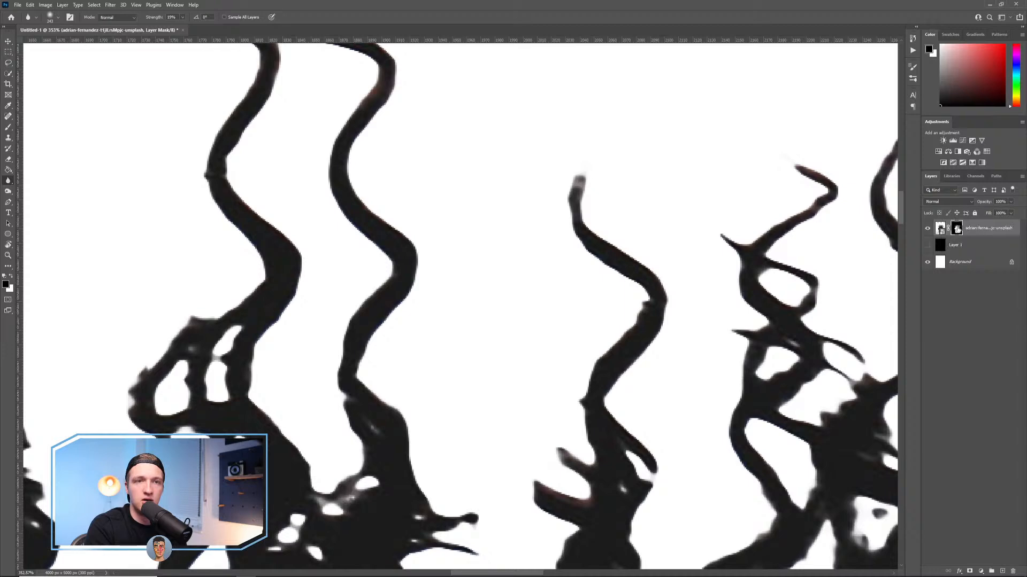
alt+click(955, 229)
alt+click(954, 230)
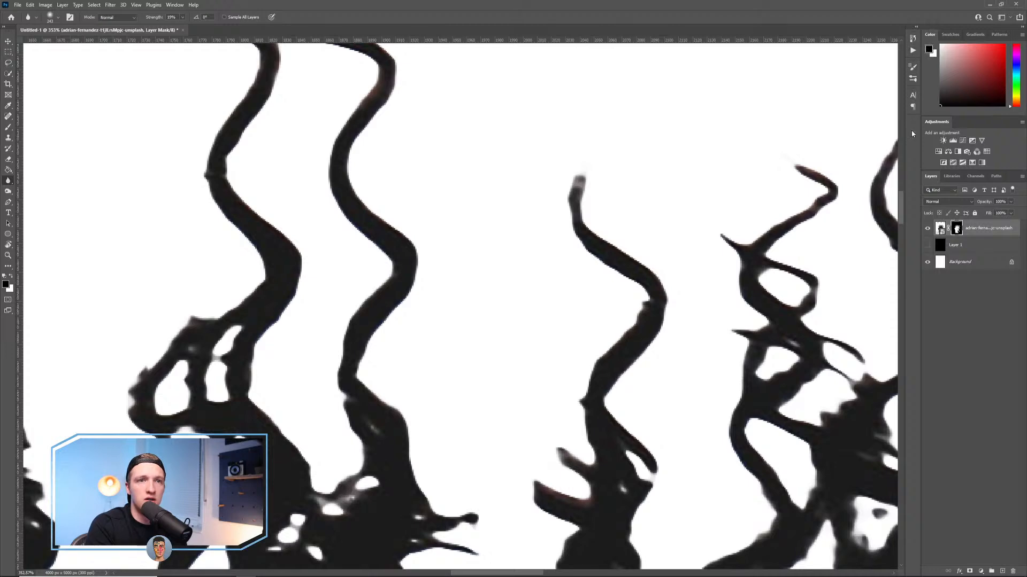
Show the layer mask's Properties and dock them as a collapsed panel beside the layer stack.
click(171, 5)
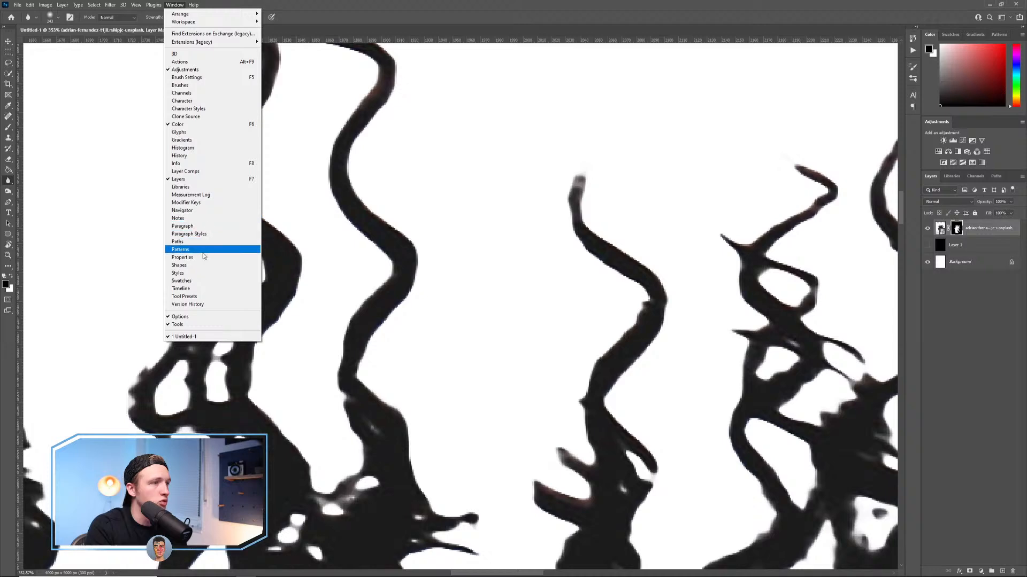
click(217, 257)
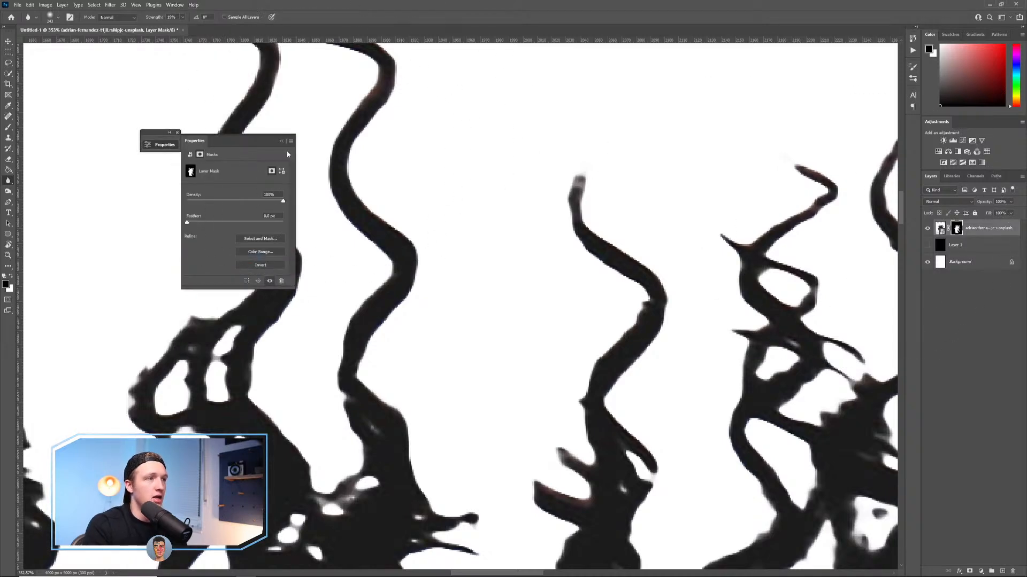
drag(166, 133, 914, 124)
click(912, 123)
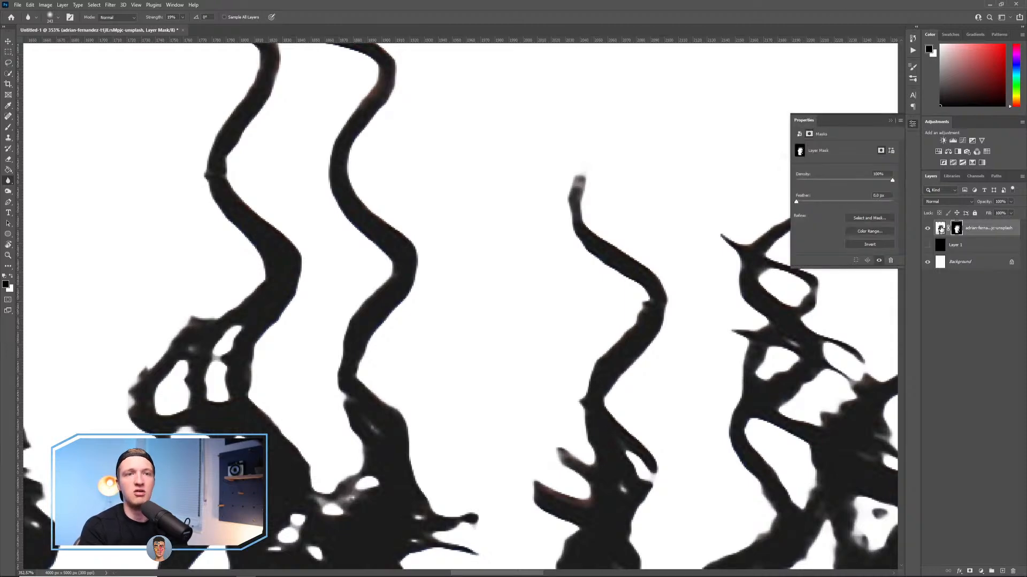
Try feathering the layer mask by 1.4 px and other small amounts, and reset the Feather to 0 px.
mouse_move(797, 205)
mouse_down()
mouse_move(852, 202)
mouse_move(768, 212)
mouse_move(803, 202)
mouse_up()
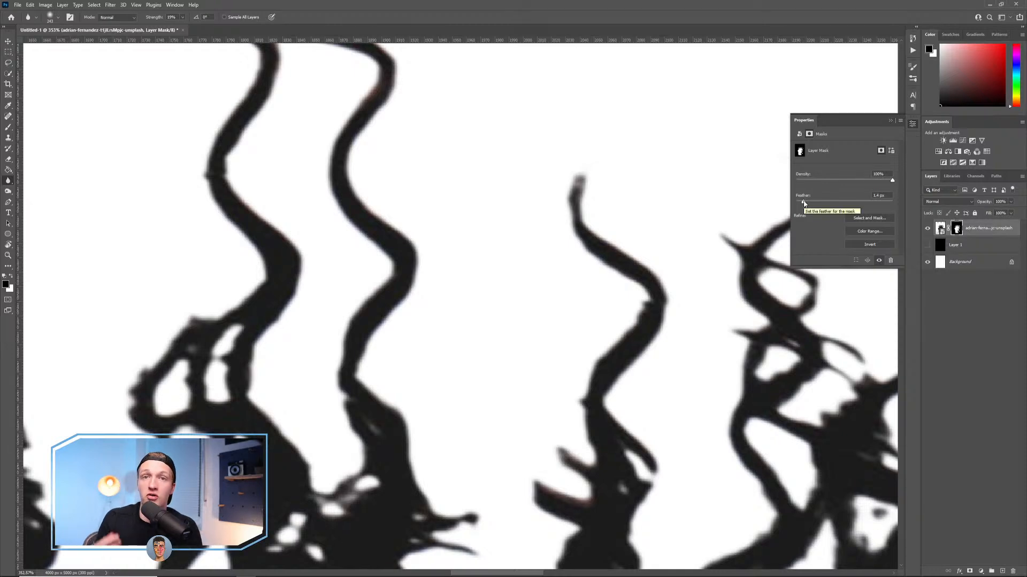
drag(803, 202, 795, 203)
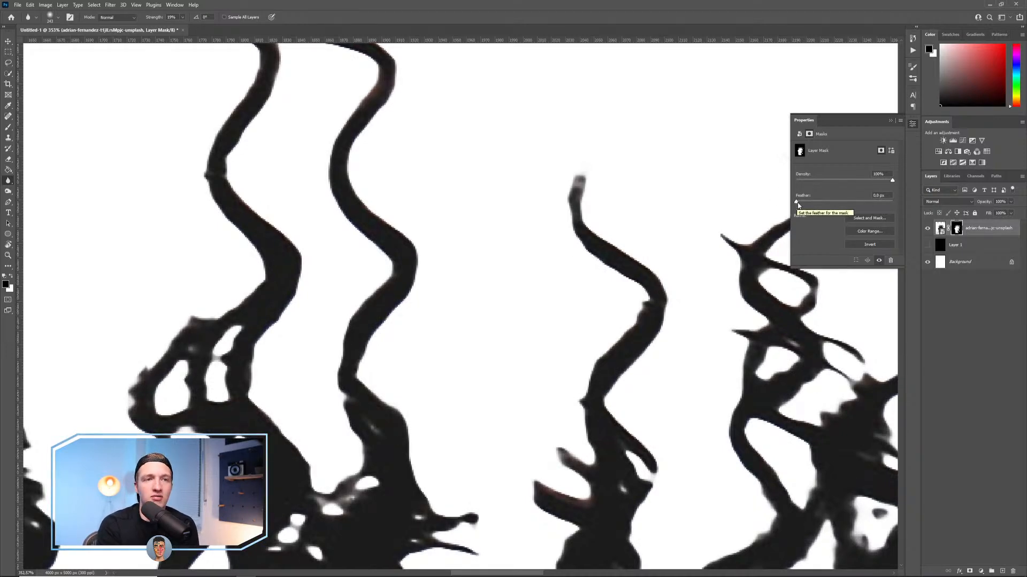
mouse_move(796, 203)
mouse_down()
mouse_move(809, 200)
mouse_move(794, 198)
mouse_up()
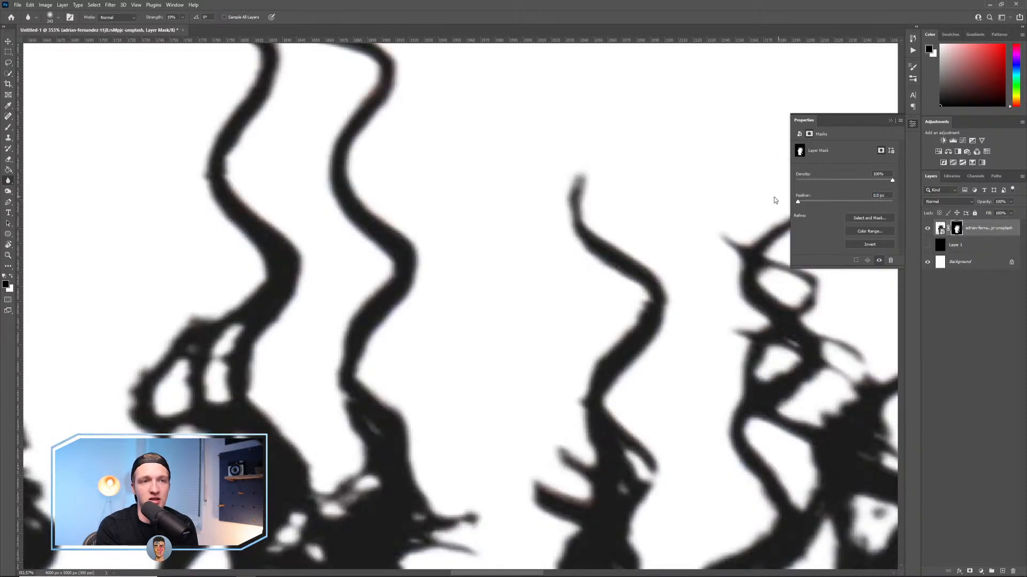
click(890, 122)
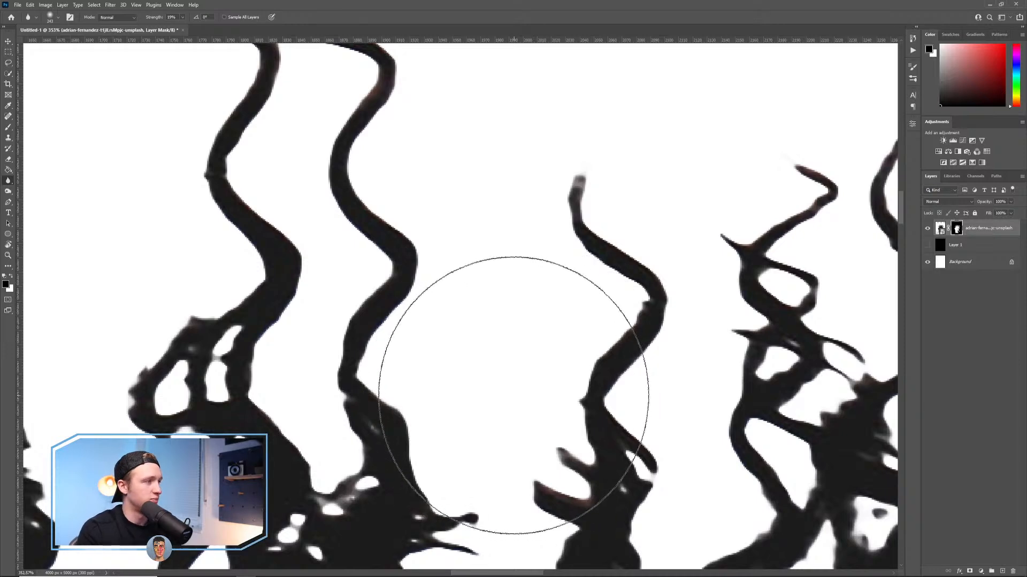
Duplicate the masked portrait layer and delete the layer mask from the copy.
scroll(510, 425, down, 3)
scroll(510, 425, down, 5)
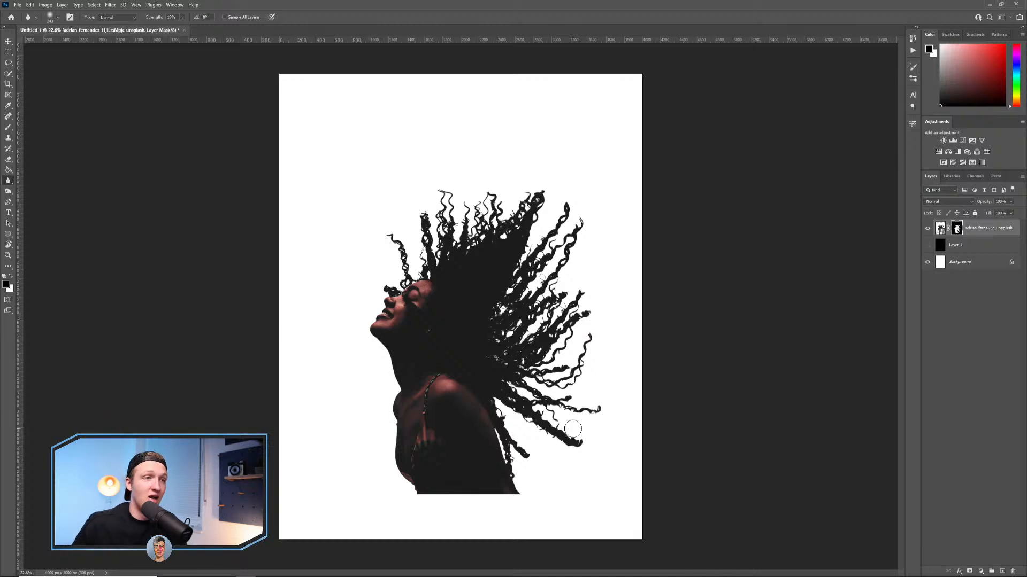
right_click(957, 230)
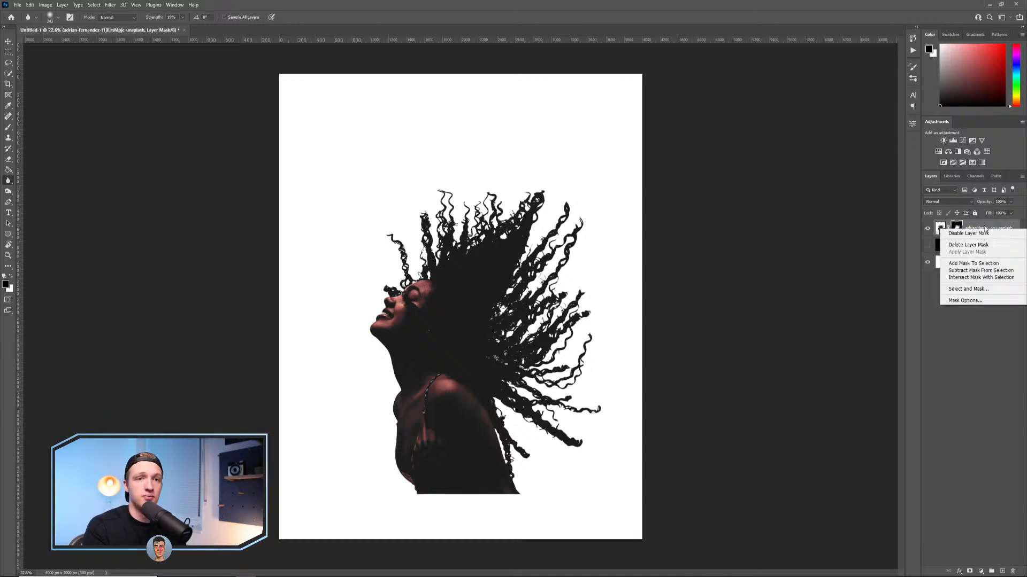
key(Escape)
key(ctrl+j)
right_click(956, 230)
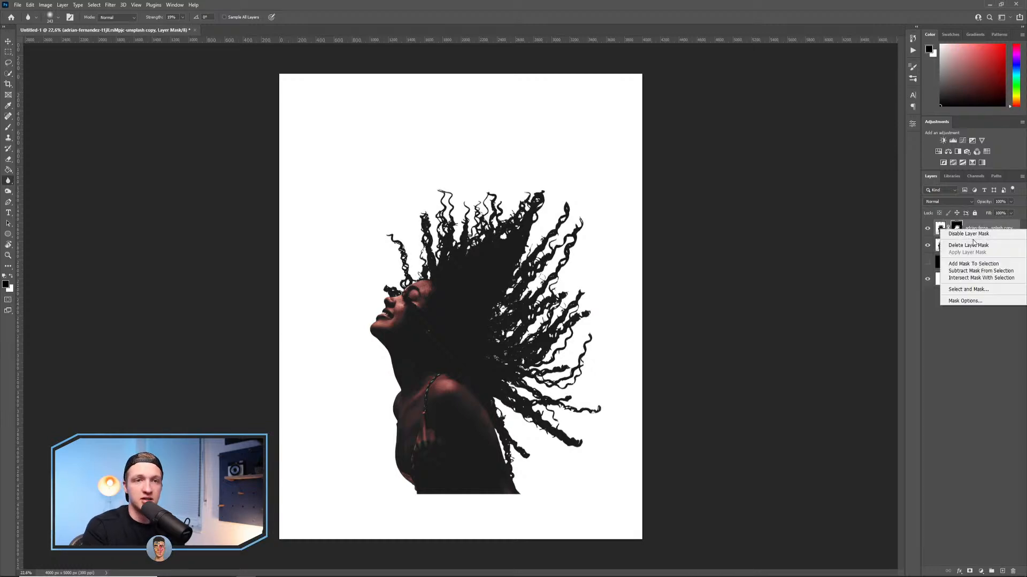
click(969, 241)
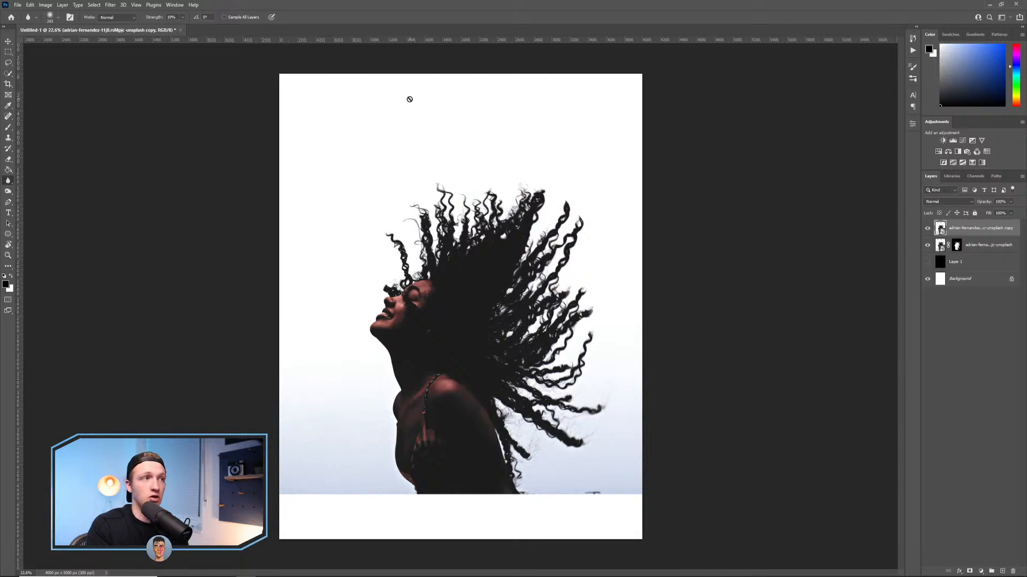
Start a Color Range selection on the unmasked copy, sampling the dark hair and adding the skin tones of the face and shoulder.
click(94, 5)
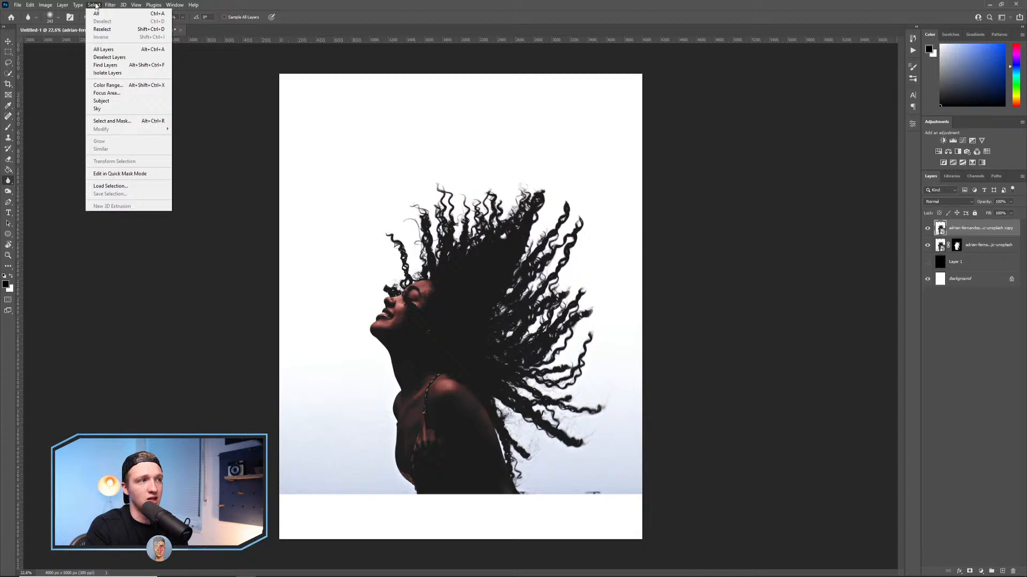
click(108, 85)
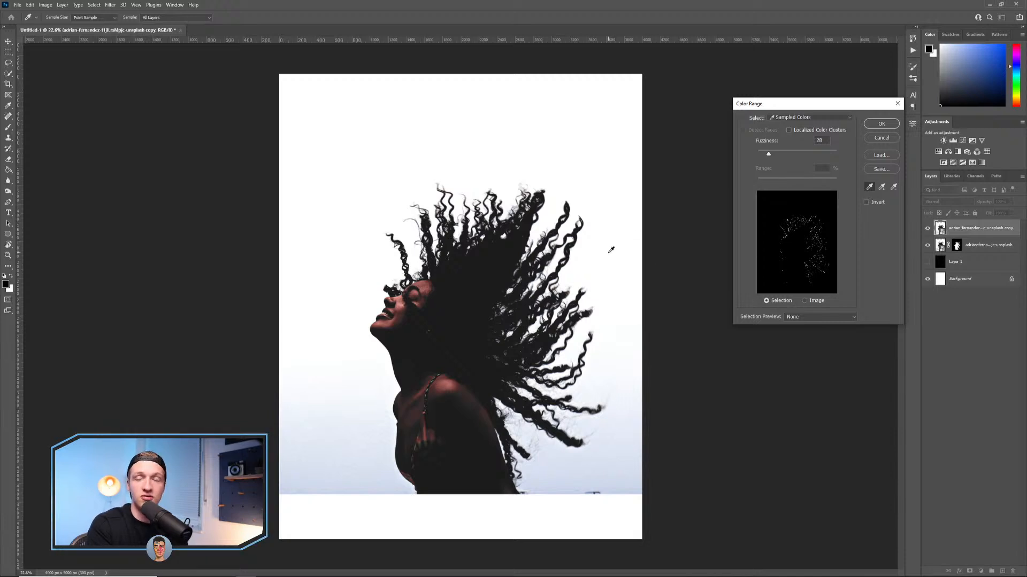
click(489, 265)
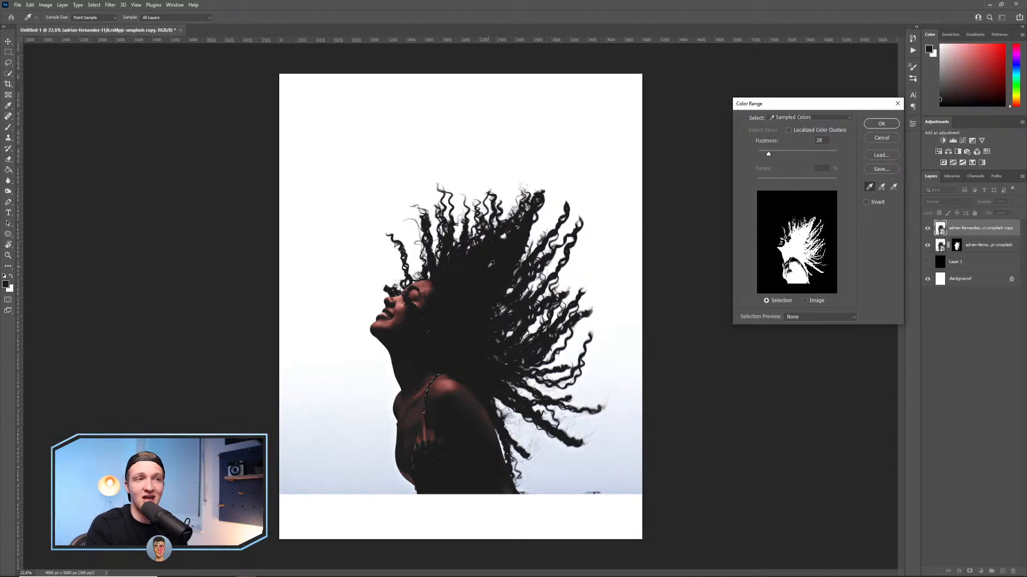
shift+click(402, 303)
shift+click(444, 386)
Raise the Color Range Fuzziness to 43 while previewing the selection as Black Matte and Quick Mask.
click(813, 317)
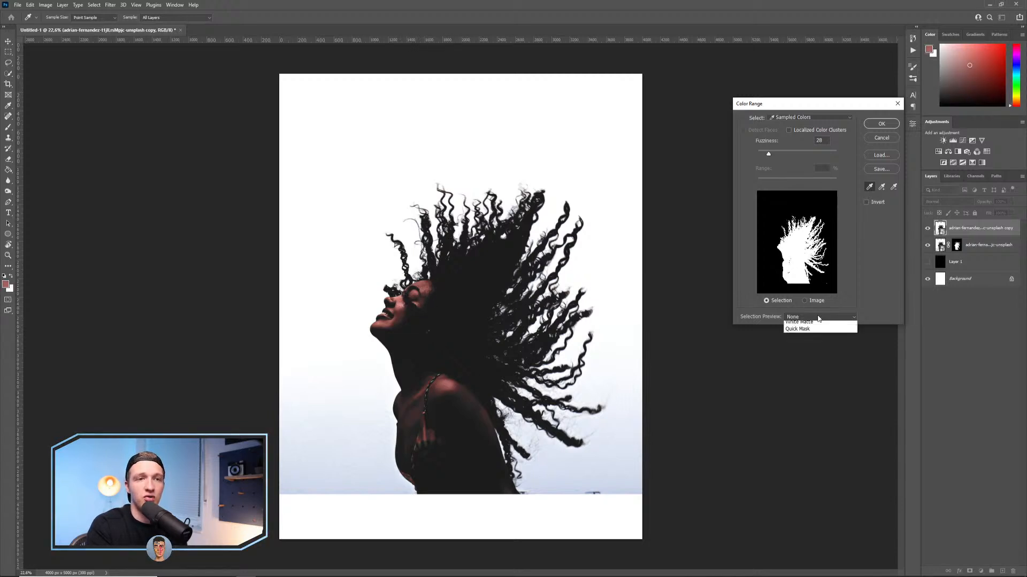
click(809, 346)
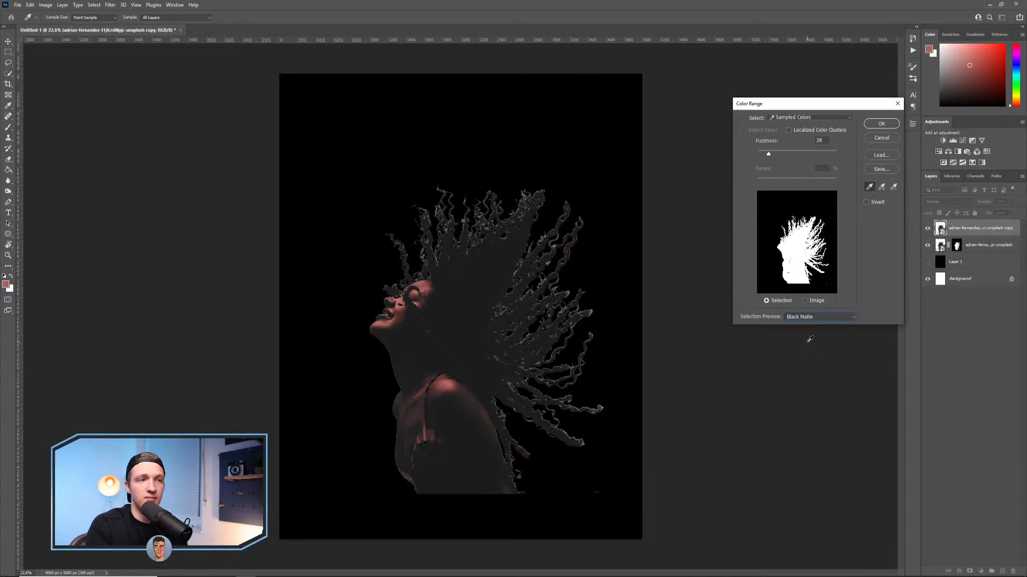
mouse_move(768, 155)
mouse_down()
mouse_move(794, 154)
mouse_move(755, 153)
mouse_move(837, 153)
mouse_move(775, 155)
mouse_up()
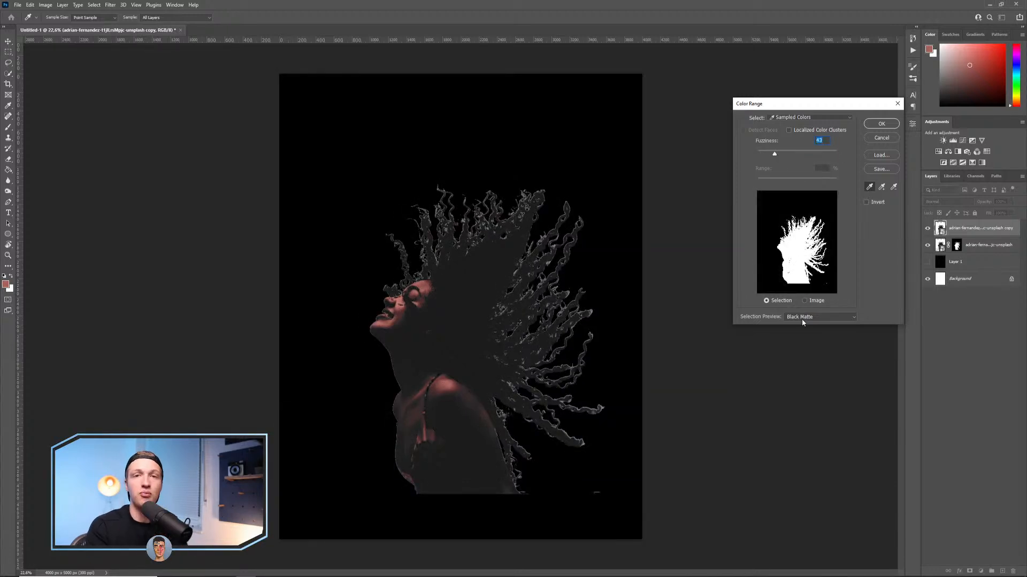
click(815, 319)
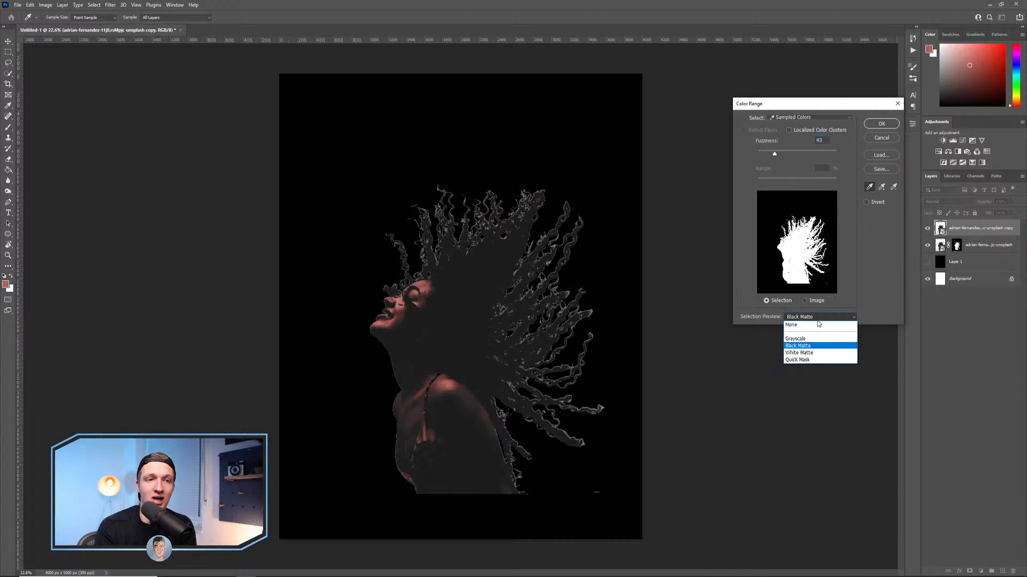
click(808, 359)
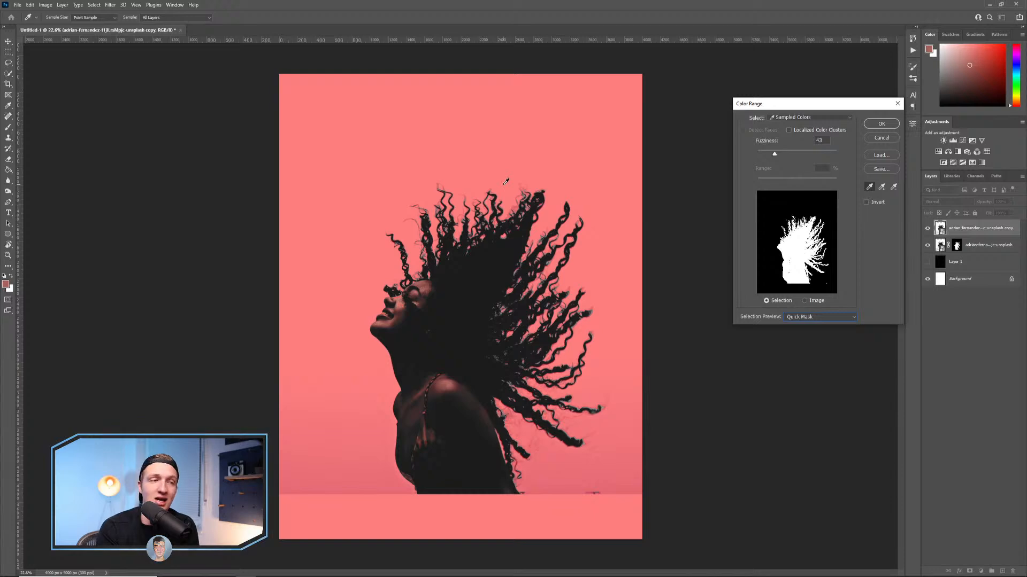
Preview the Color Range selection in Grayscale, set its Fuzziness to 67, and create the selection.
click(828, 318)
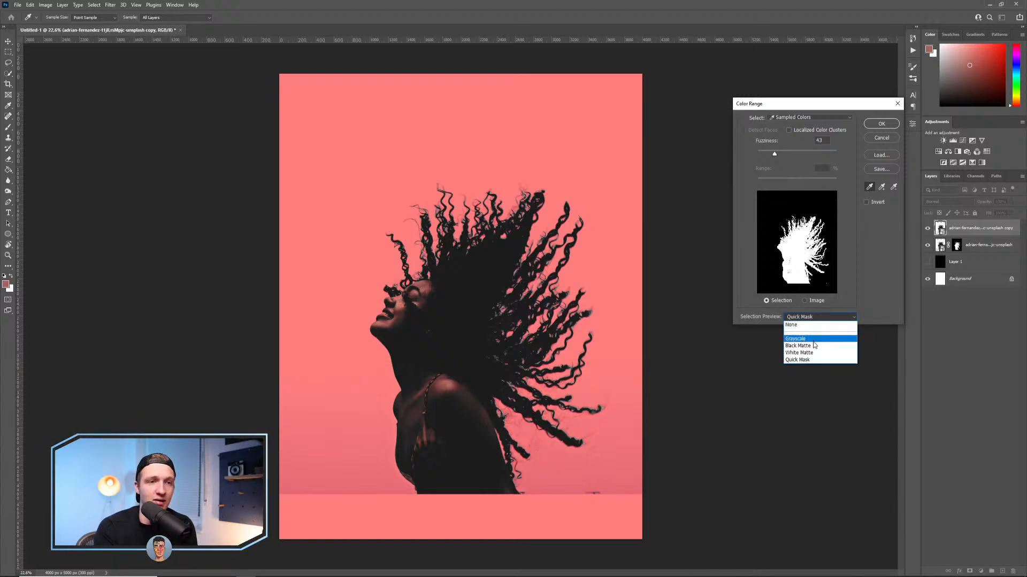
click(813, 341)
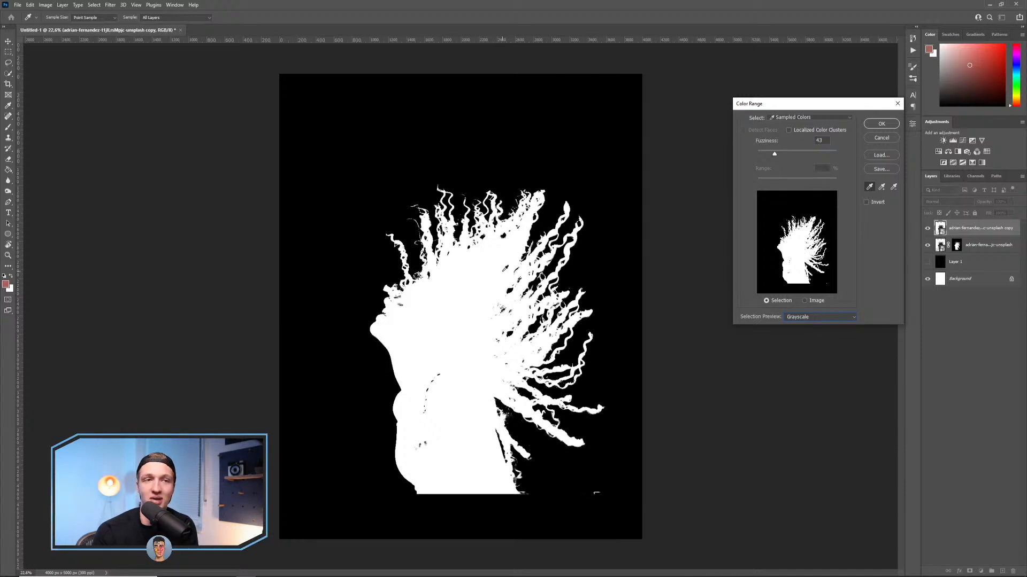
drag(774, 154, 784, 156)
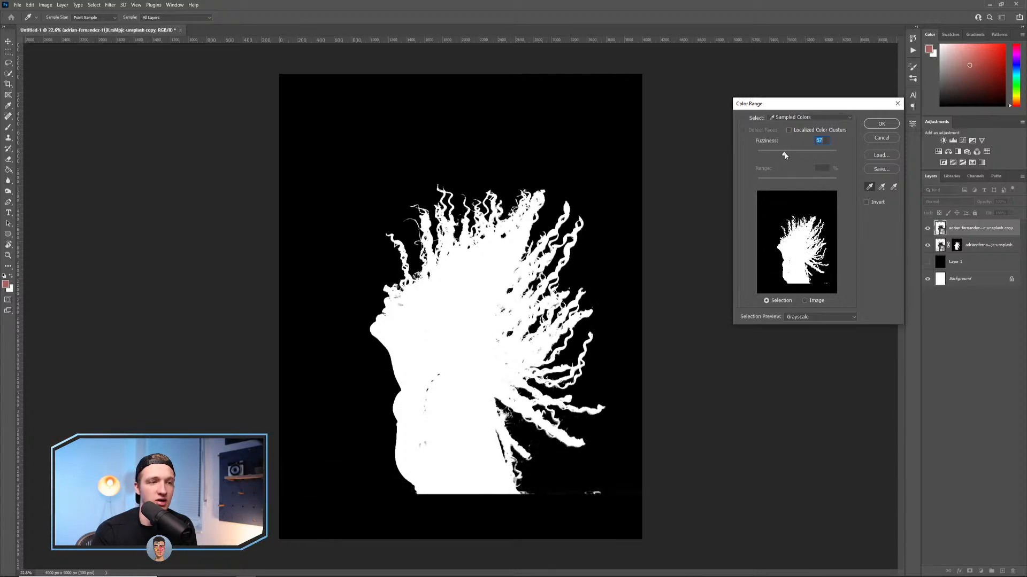
click(881, 124)
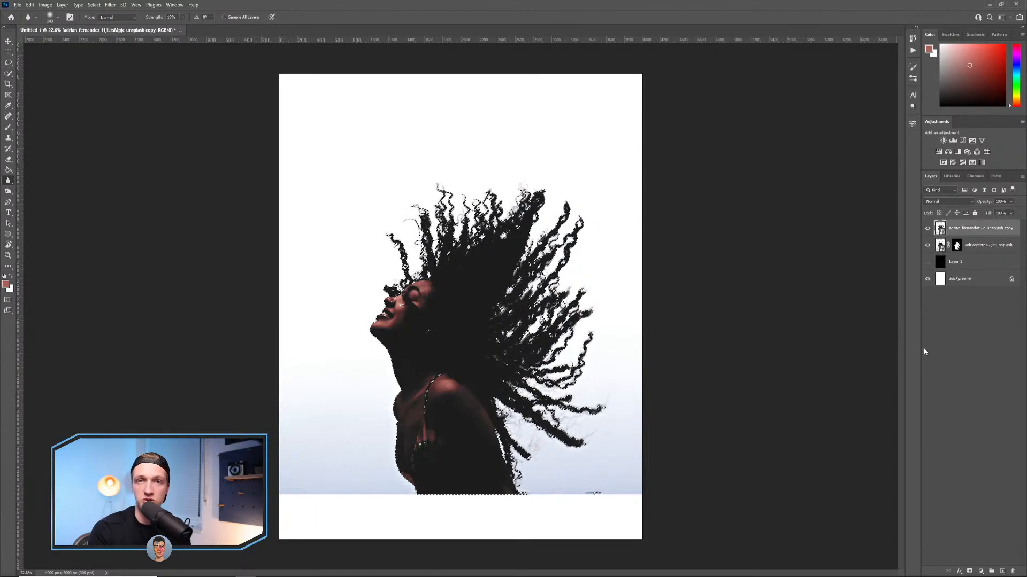
Add a layer mask to the portrait copy from the selection and hide the original masked layer.
click(969, 572)
click(928, 245)
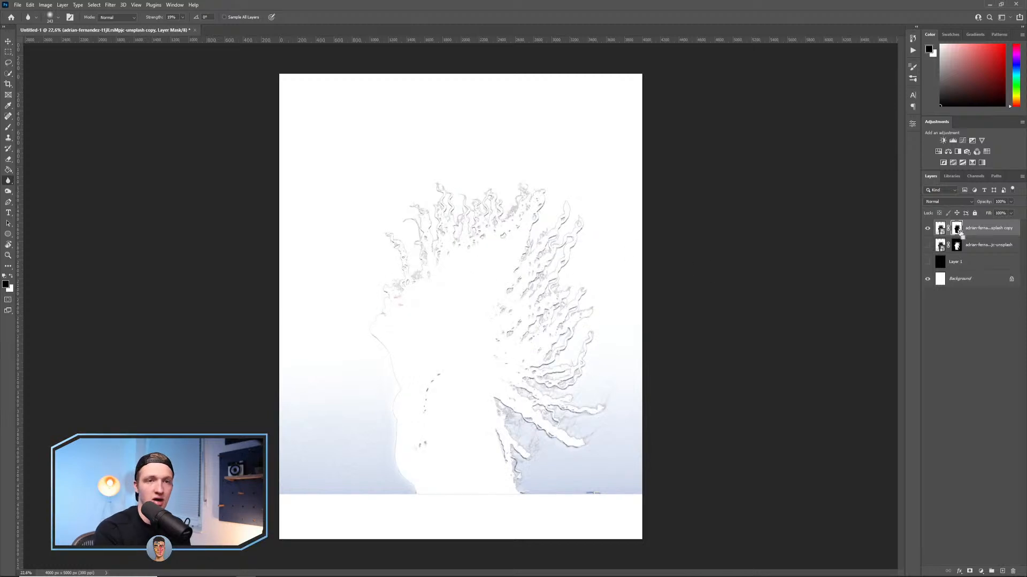
Invert the portrait copy's layer mask and remove all layers above Background.
key(ctrl+i)
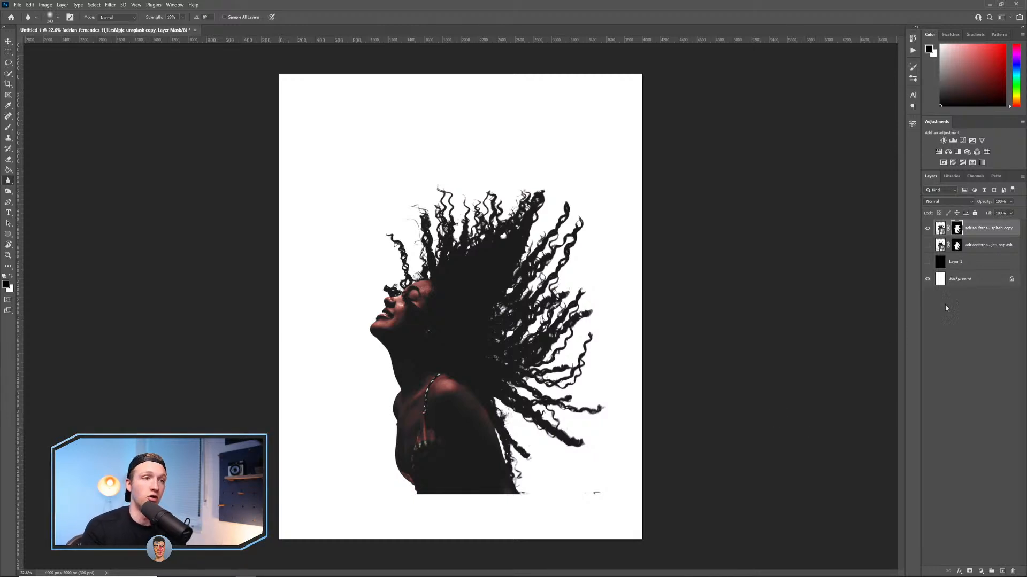
click(983, 264)
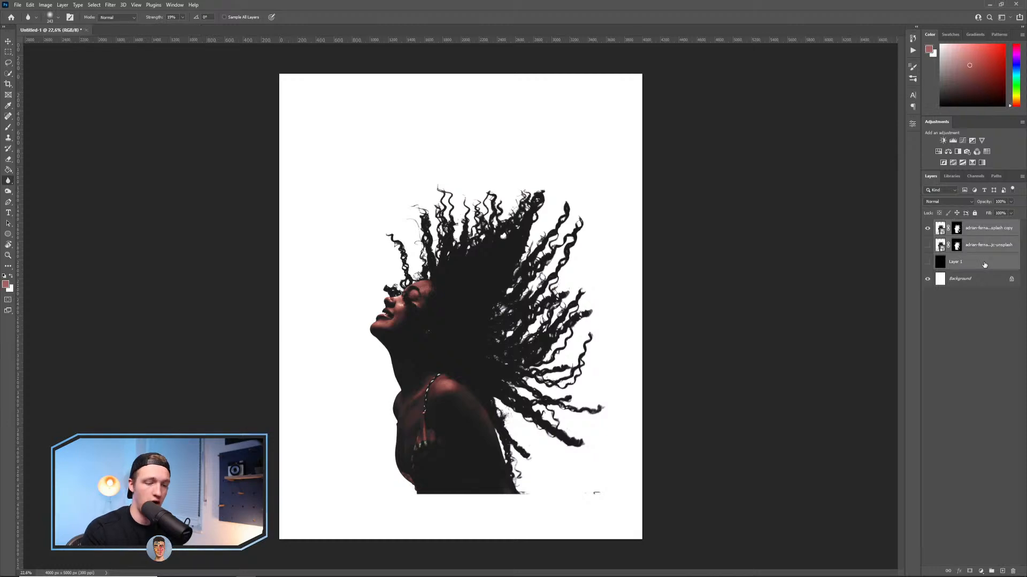
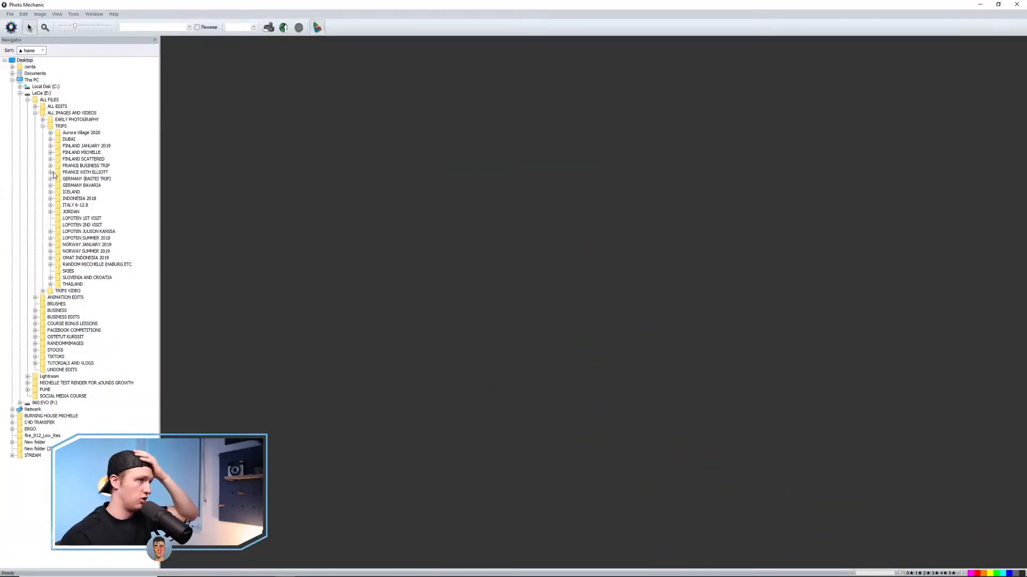
Switch to Photo Mechanic and open the FROM DOWN folder of KELINGKING BEACH within INDONESIA 2018.
click(51, 198)
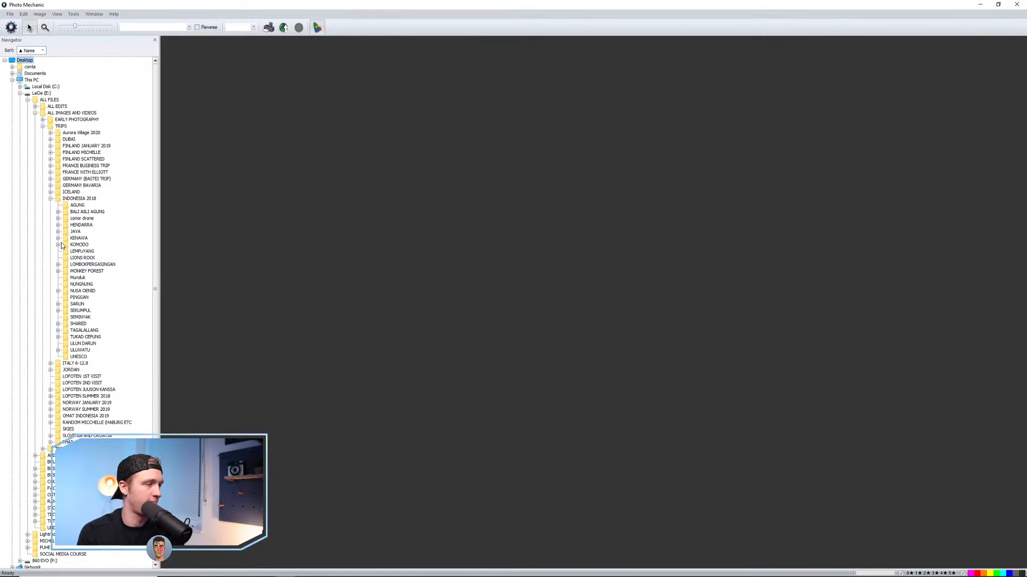
click(59, 290)
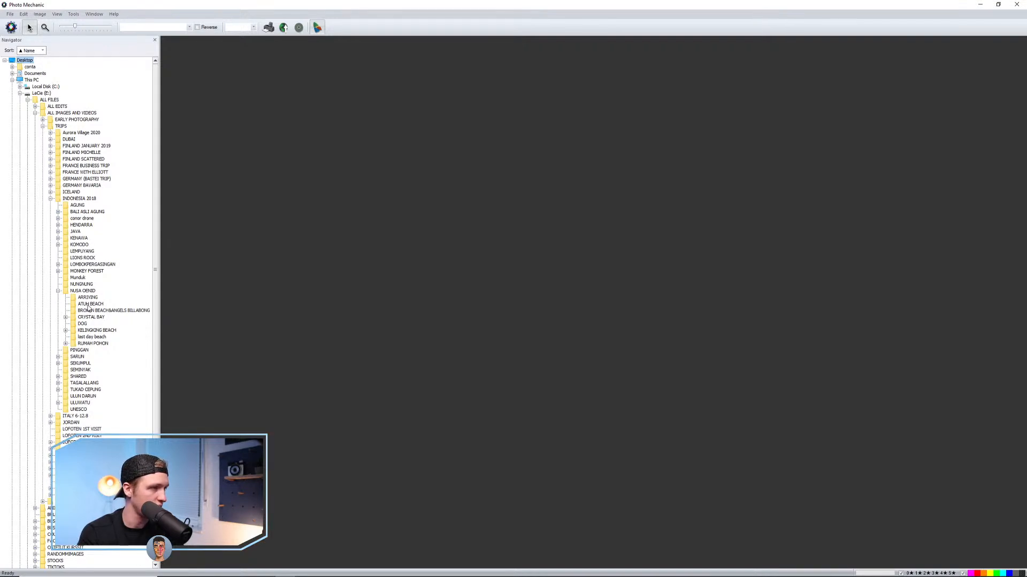
click(66, 330)
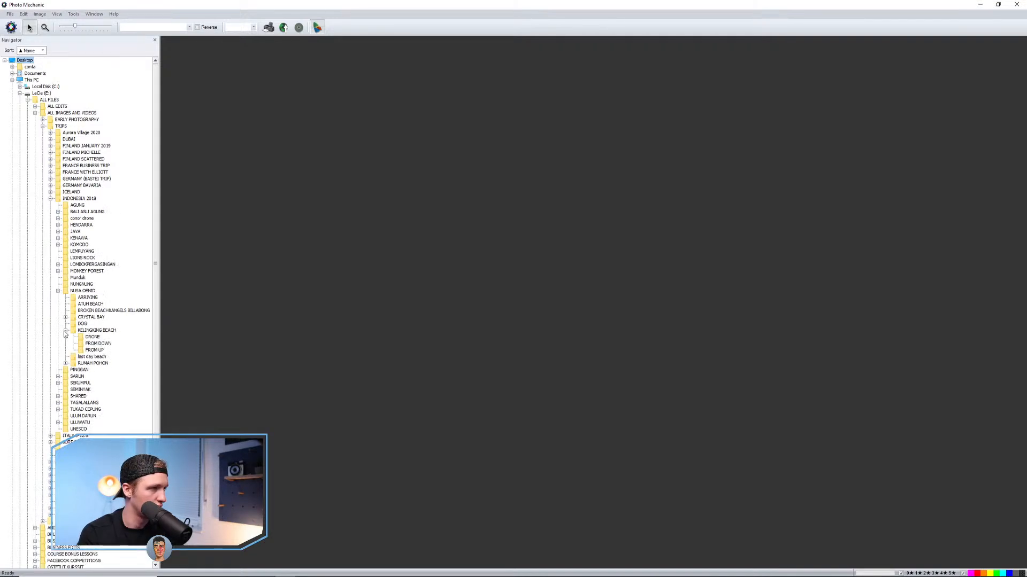
click(102, 344)
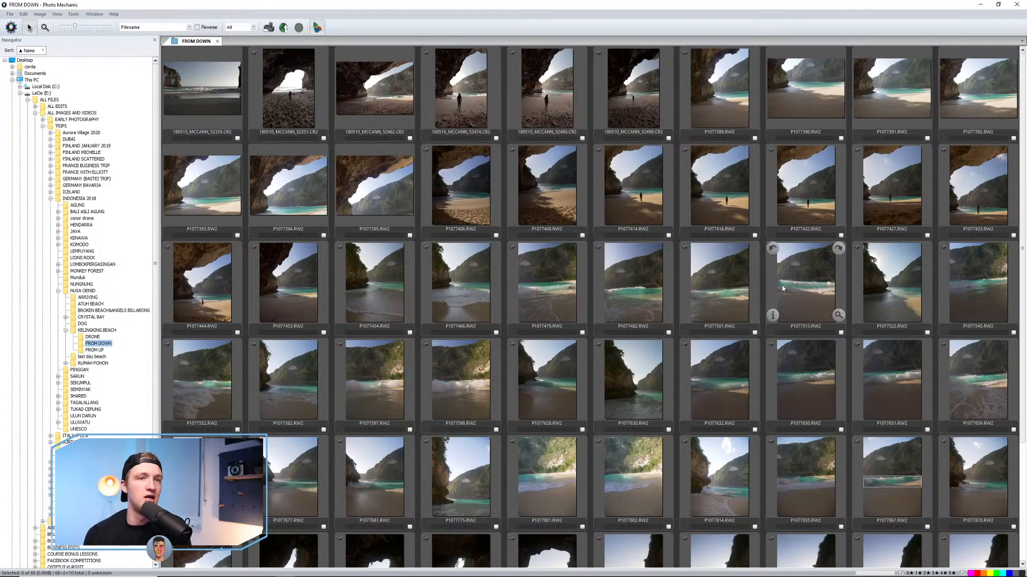
Place P1077522.RW2 into the Photoshop document without Camera Raw adjustments and enlarge it to cover the canvas.
click(906, 300)
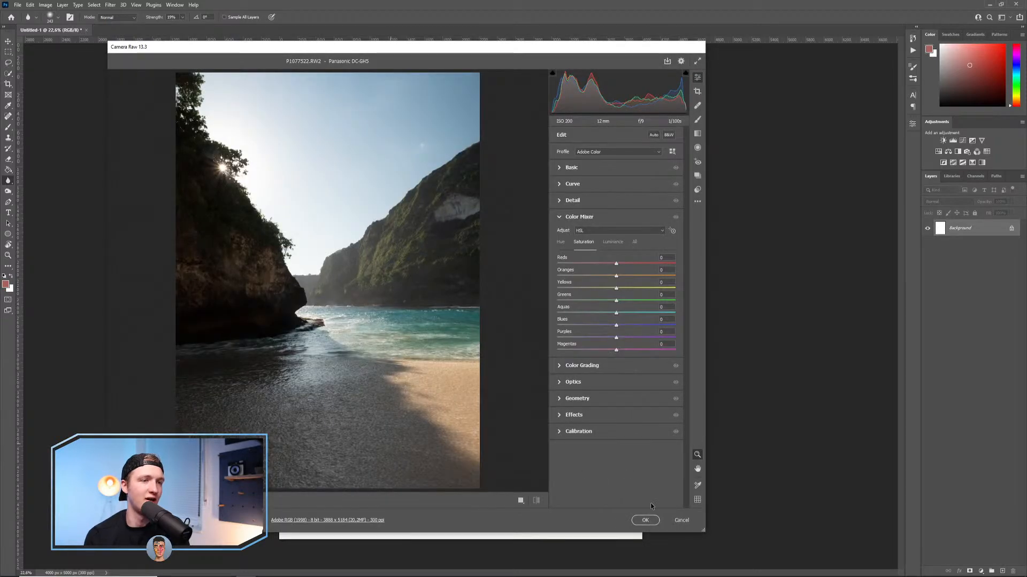
click(645, 520)
drag(642, 73, 646, 57)
key(Return)
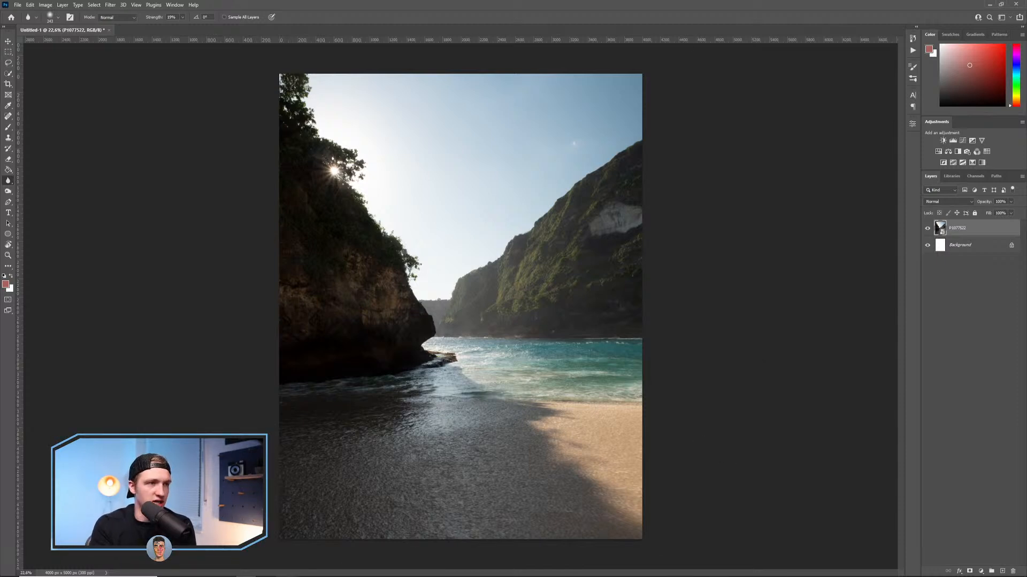
Choose P1077466.RW2 in Photo Mechanic, place it in the Photoshop document, and scale and position it to cover the canvas.
key(alt+Tab)
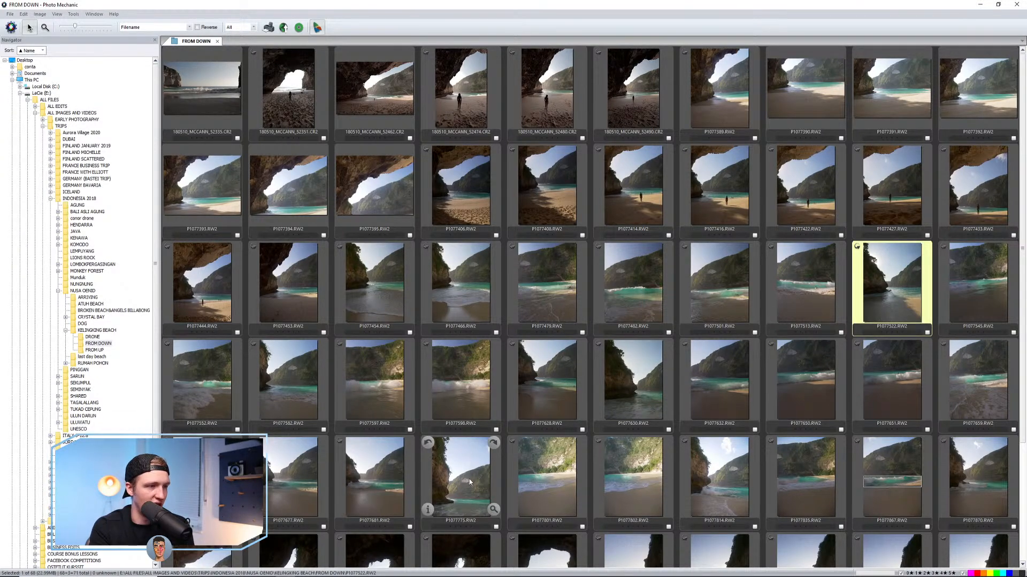
click(376, 484)
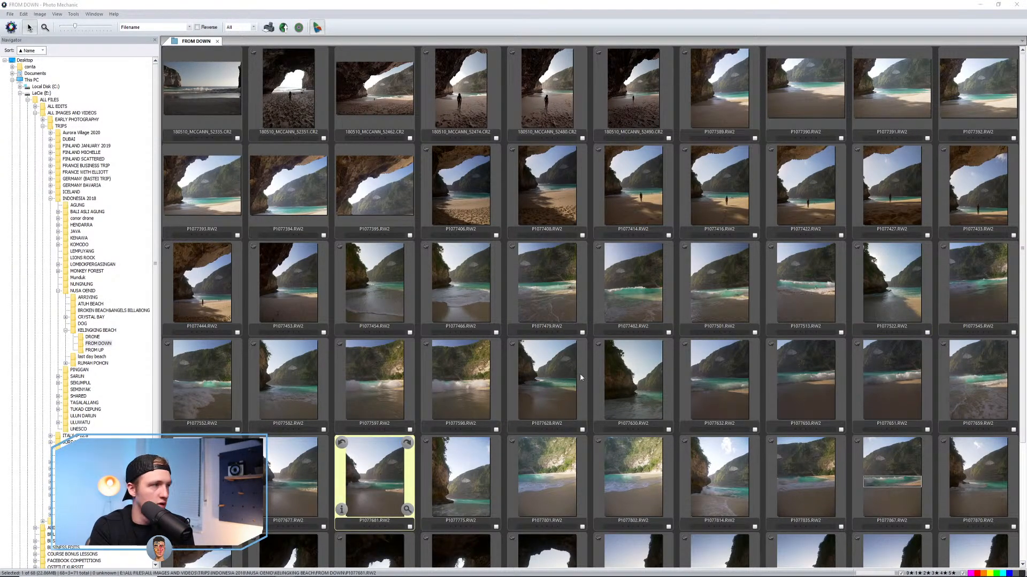
scroll(451, 455, down, 3)
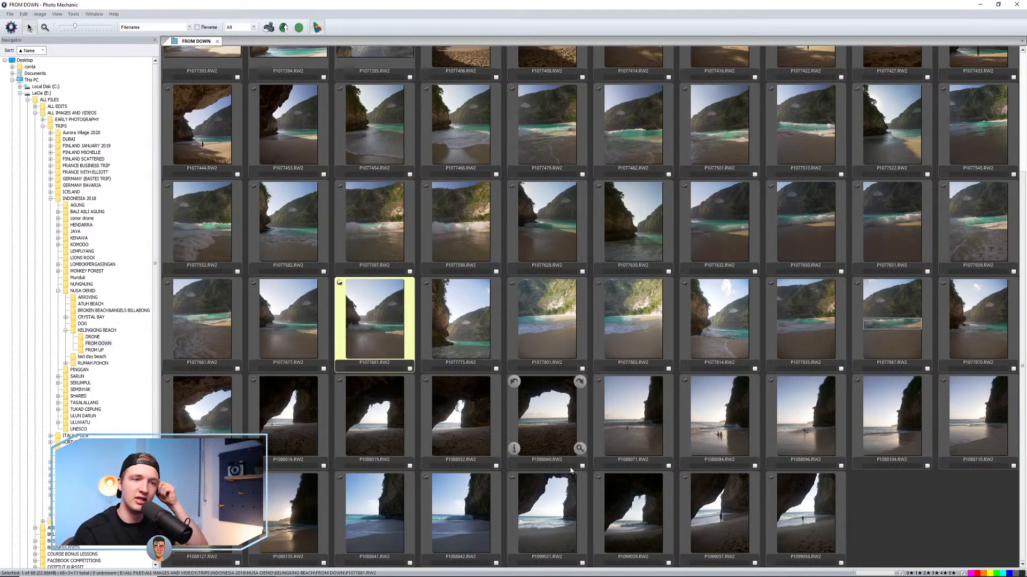
scroll(623, 417, up, 3)
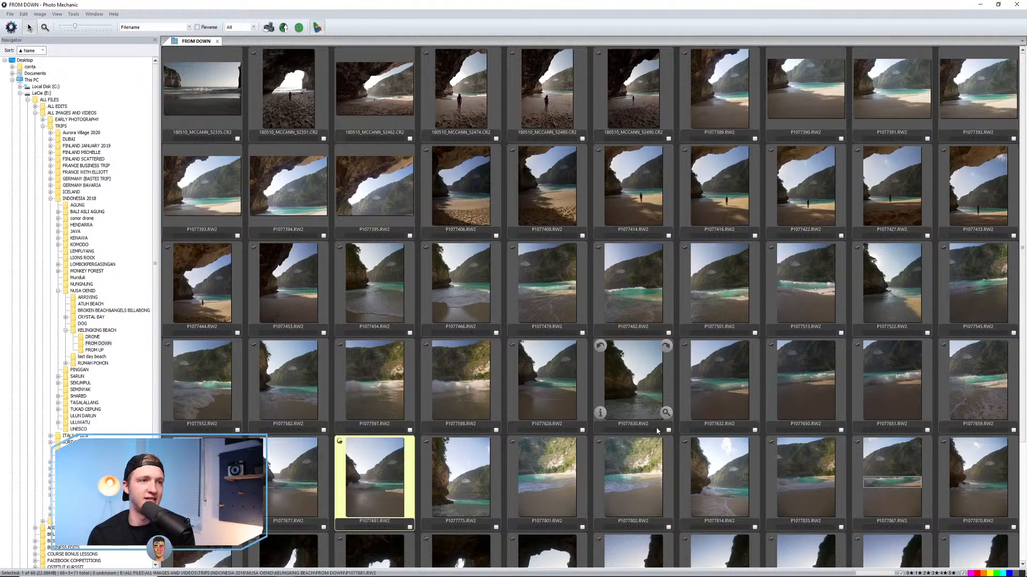
click(465, 279)
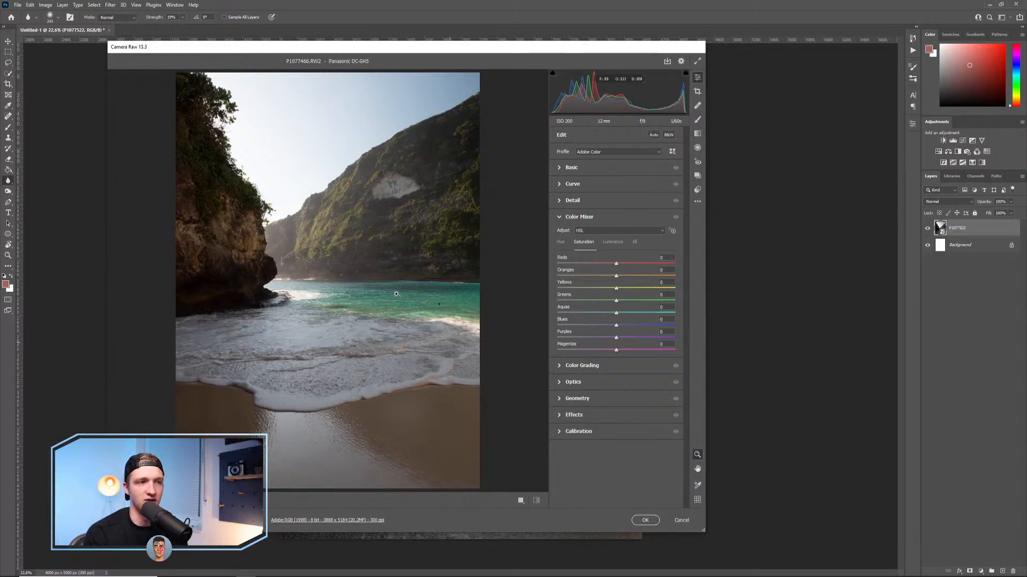
click(645, 520)
drag(631, 74, 645, 54)
drag(599, 140, 600, 165)
click(398, 17)
Delete the P1077522 layer and make P1077466 the active layer.
click(963, 246)
key(Delete)
click(972, 231)
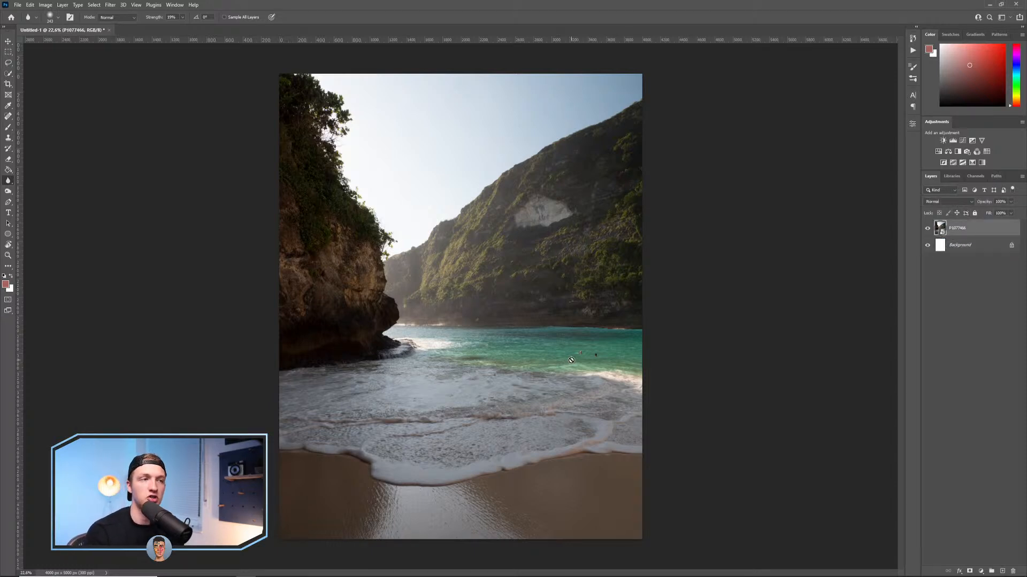
Try to isolate the whole sky with Color Range by sampling its bright and blue tones and subtracting the hazy distant cliff.
click(94, 4)
click(108, 85)
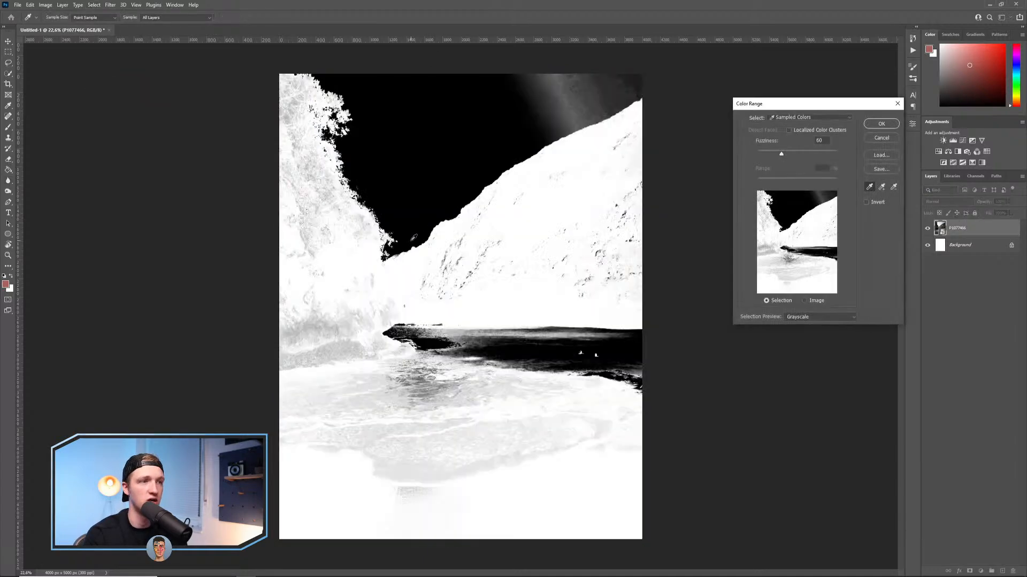
click(417, 134)
shift+click(546, 107)
shift+click(612, 83)
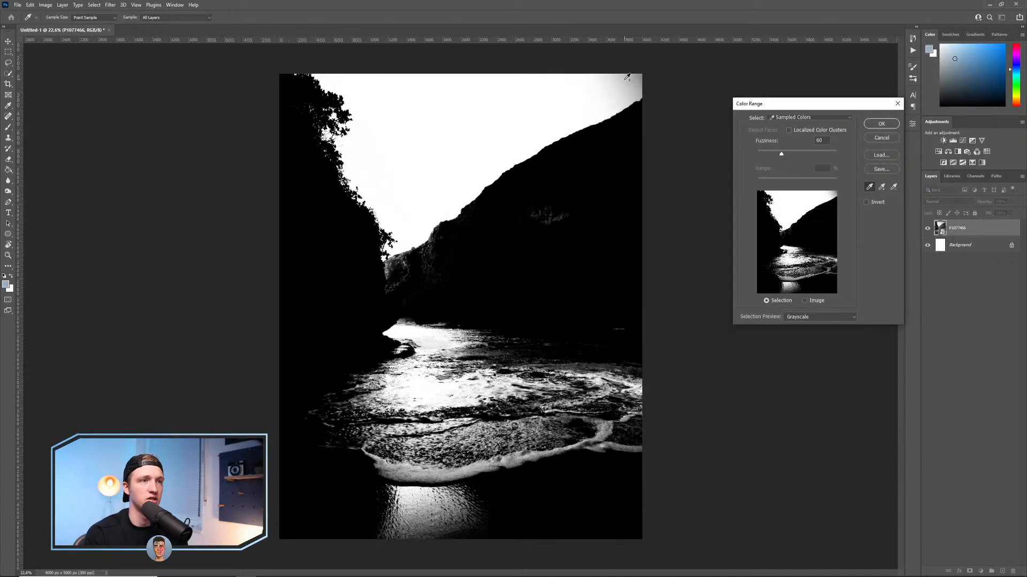
shift+click(625, 81)
alt+click(404, 264)
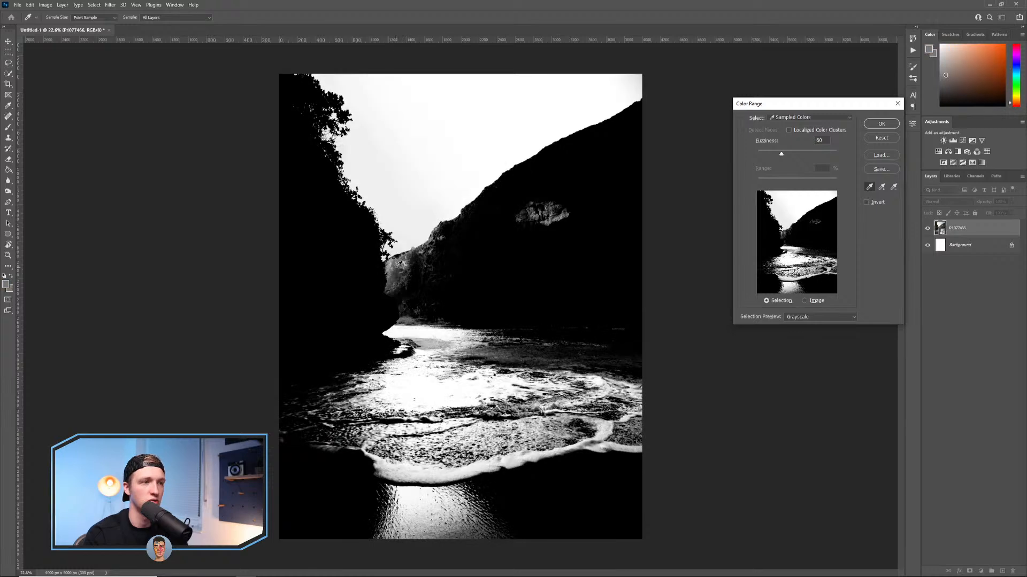
click(877, 140)
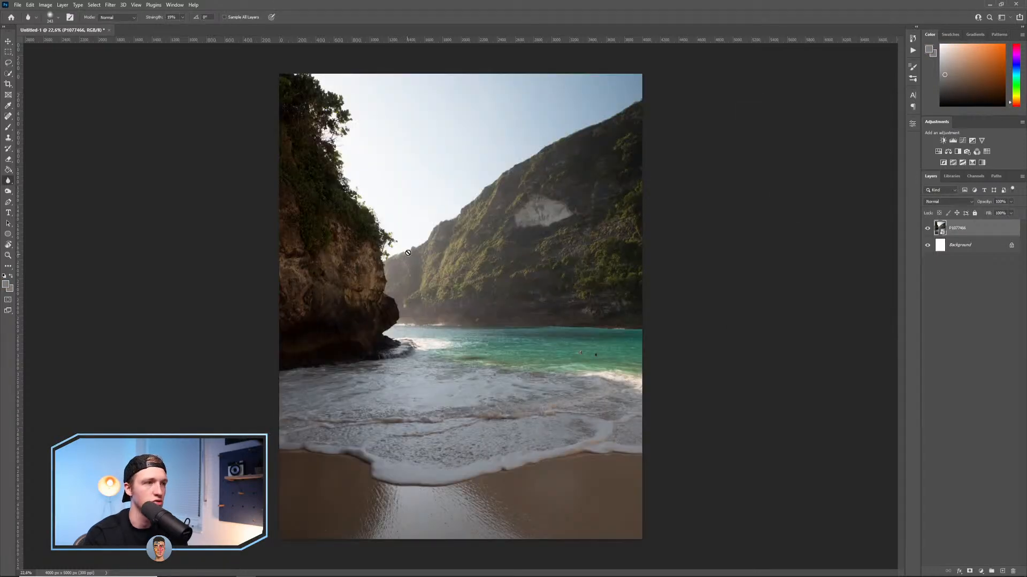
Draw a rough Lasso selection around the sky, slightly overlapping the cliff edges and trees.
click(11, 64)
drag(661, 99, 570, 150)
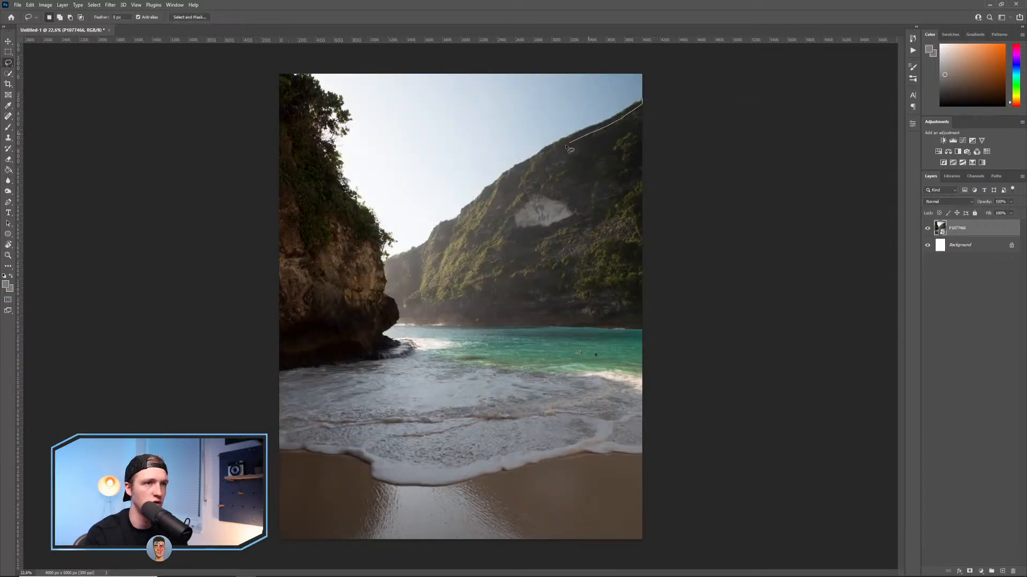
mouse_move(513, 174)
mouse_down()
mouse_move(419, 250)
mouse_move(384, 265)
mouse_move(373, 225)
mouse_move(335, 181)
mouse_up()
mouse_move(309, 136)
mouse_down()
mouse_move(300, 38)
mouse_move(638, 10)
mouse_move(681, 73)
mouse_up()
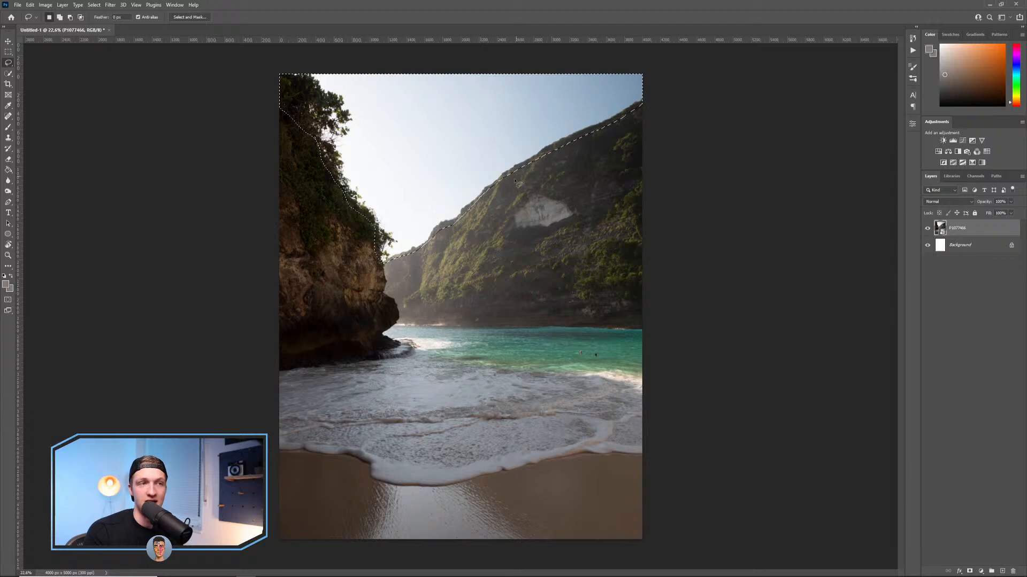
Refine the lassoed area with Color Range, sampling the bright sky between the cliffs plus its bluer tones, and create the selection.
click(94, 5)
click(107, 101)
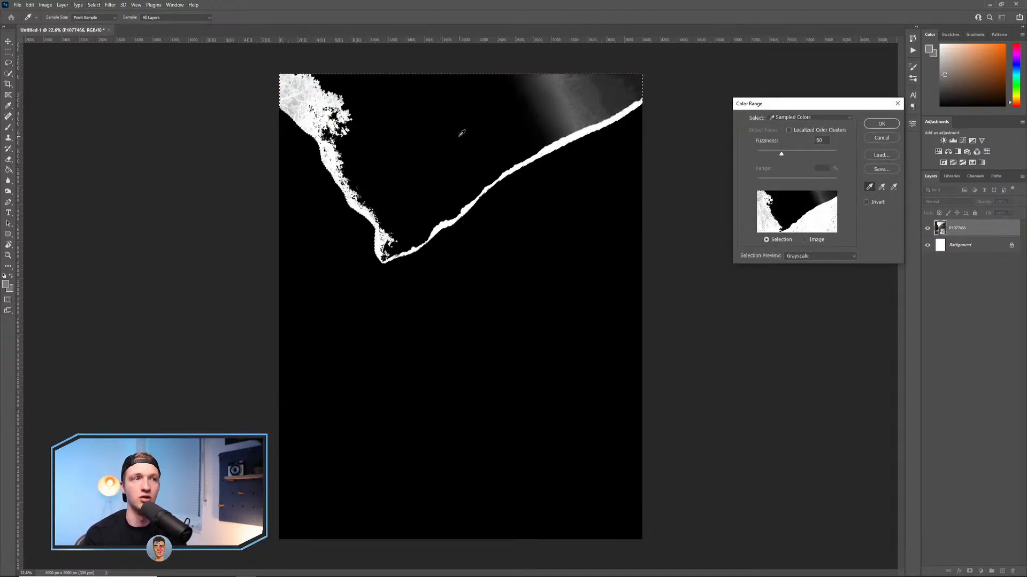
click(417, 220)
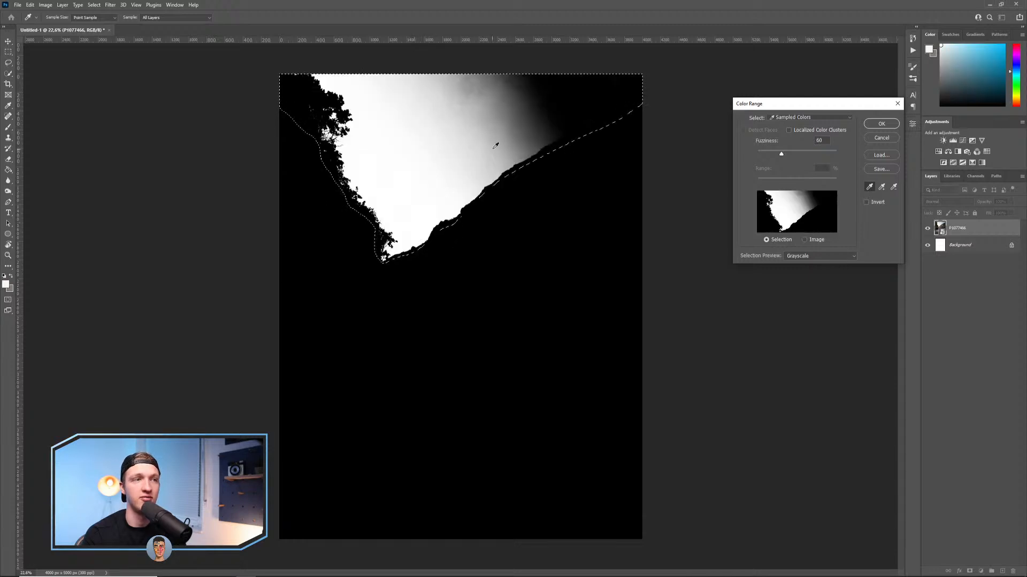
shift+click(529, 122)
shift+click(604, 105)
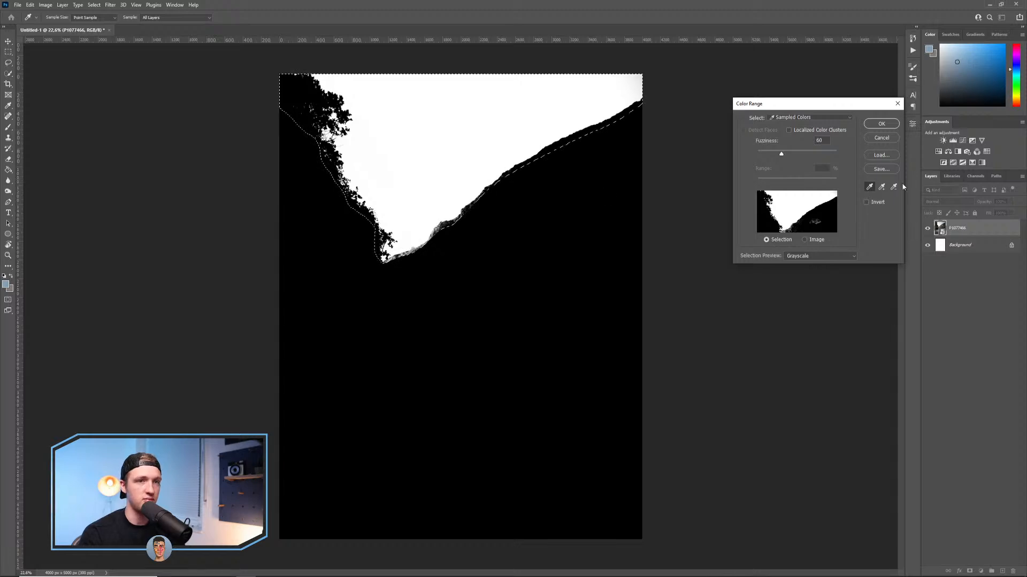
click(885, 127)
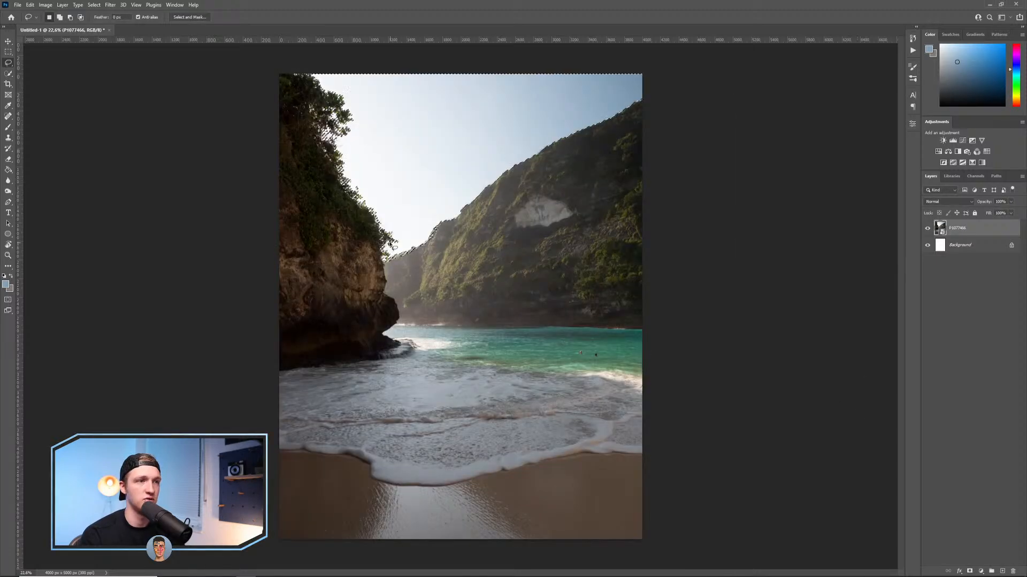
Remove the distant cliff's edge from the selection with Quick Selection, and hide the selected sky with an inverted layer mask.
key(l)
scroll(443, 219, up, 8)
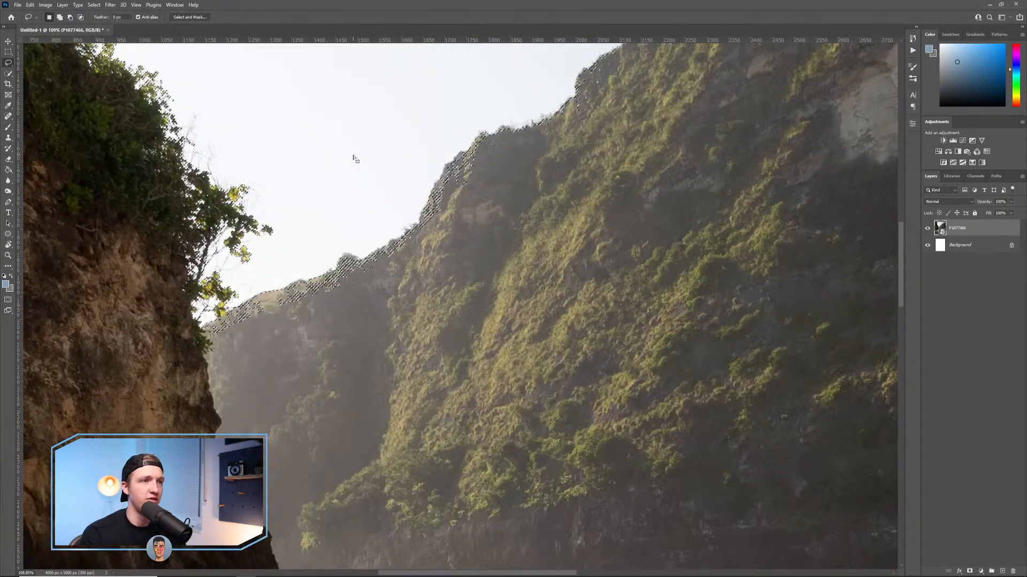
key(w)
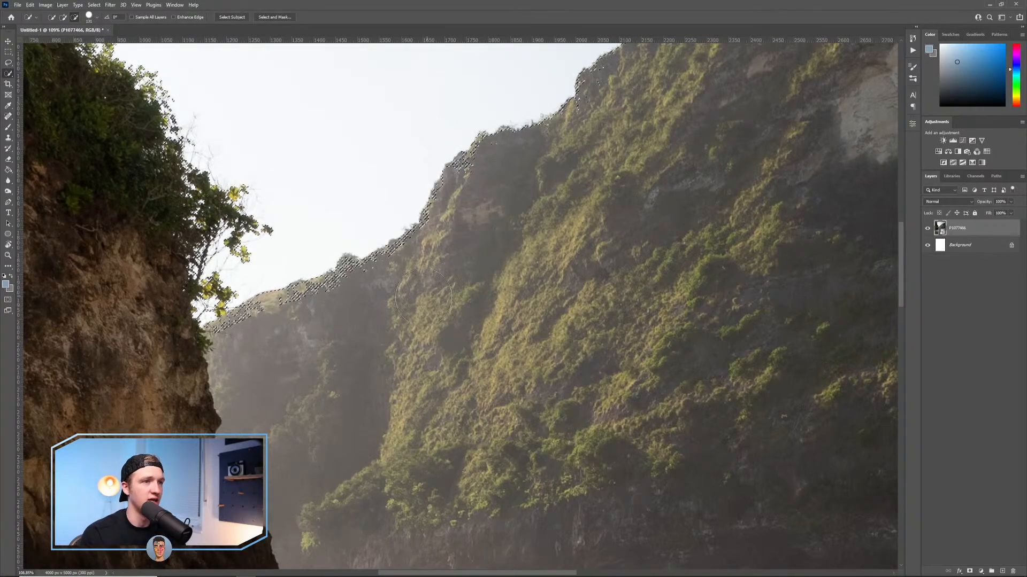
drag(423, 297, 297, 323)
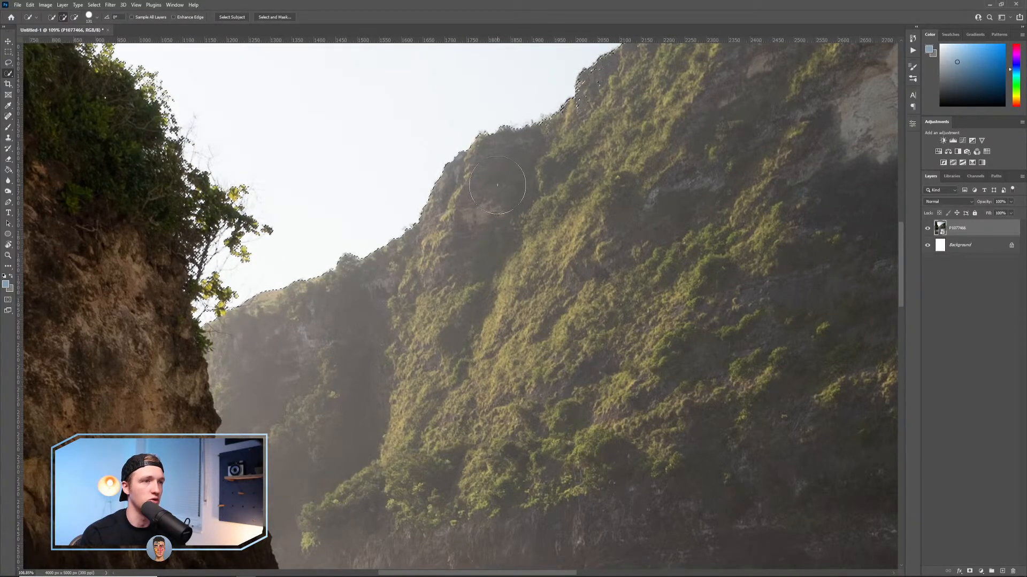
scroll(552, 438, down, 3)
scroll(552, 438, down, 8)
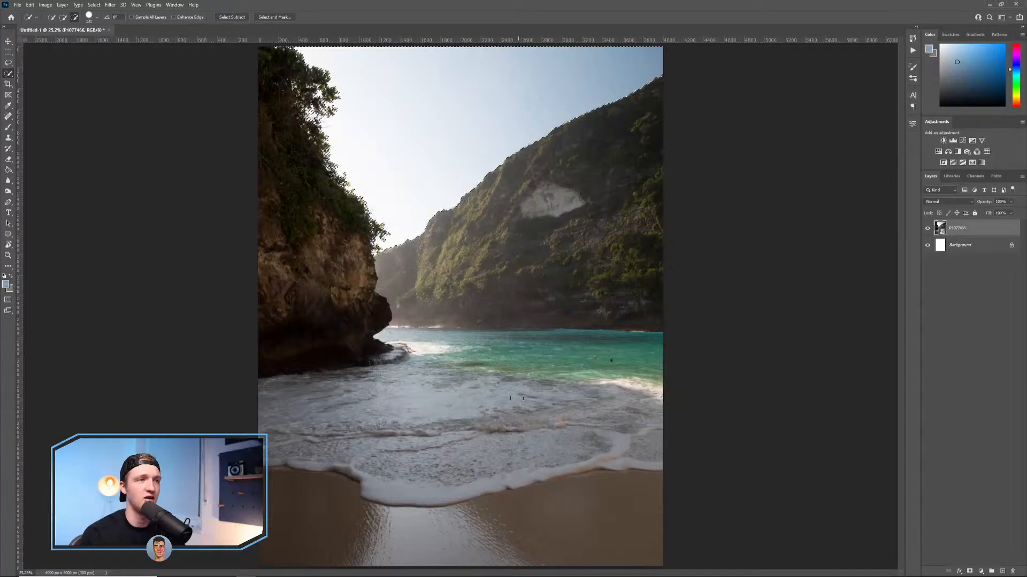
scroll(849, 445, down, 1)
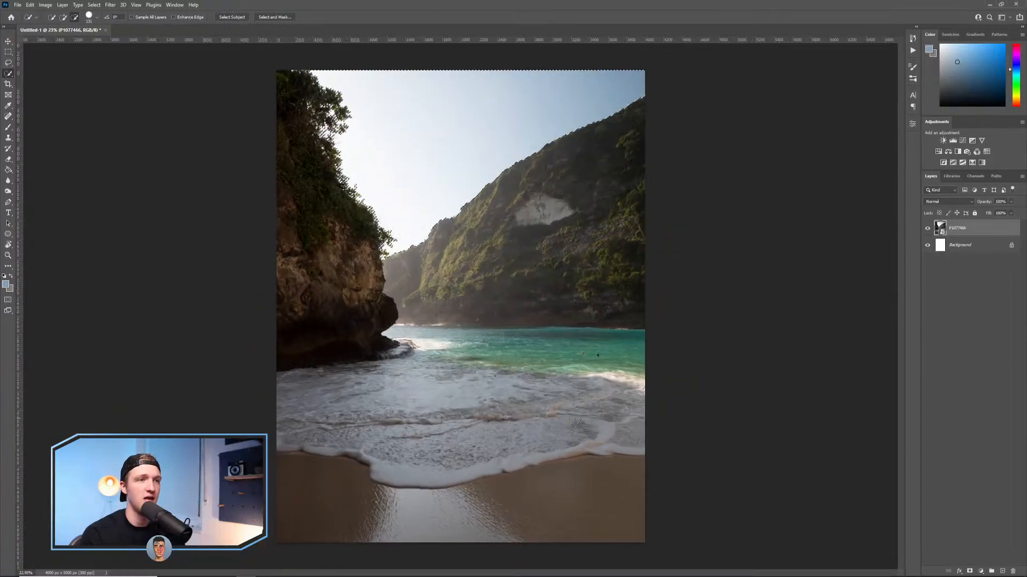
alt+click(969, 571)
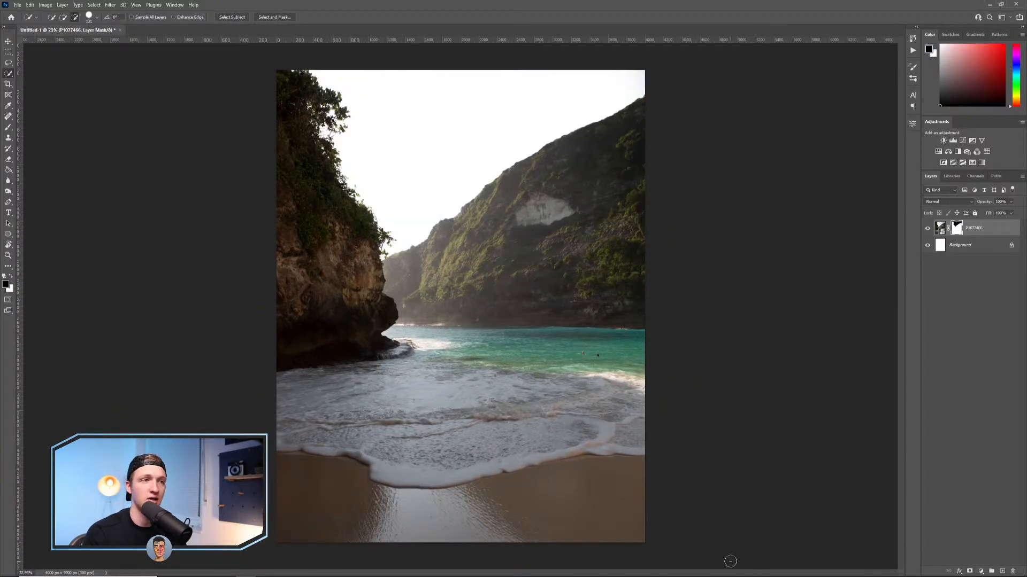
Test the sky mask by filling a new layer beneath the beach photo with the sampled light blue, and delete that layer.
click(973, 245)
click(1002, 572)
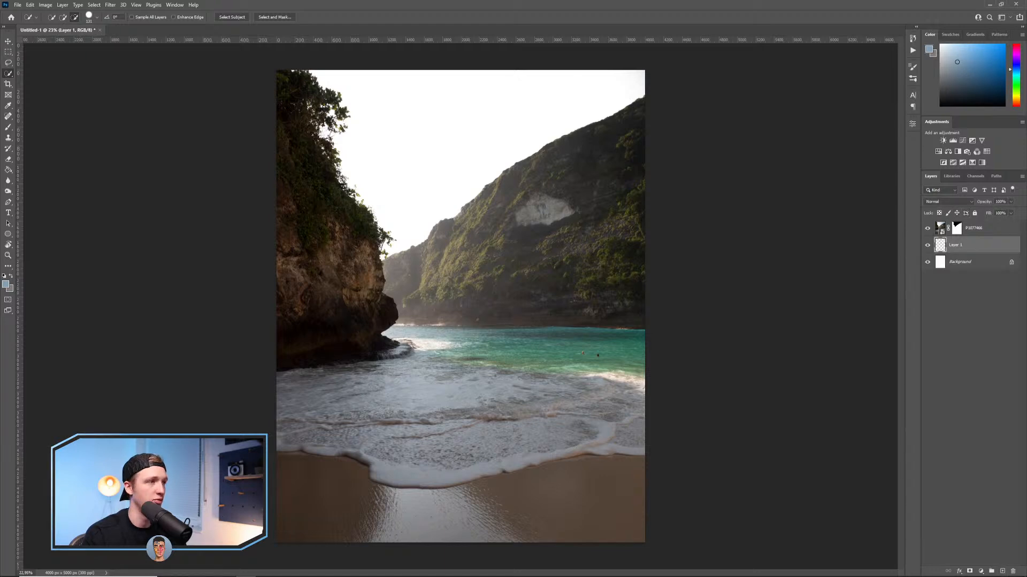
click(9, 171)
click(518, 152)
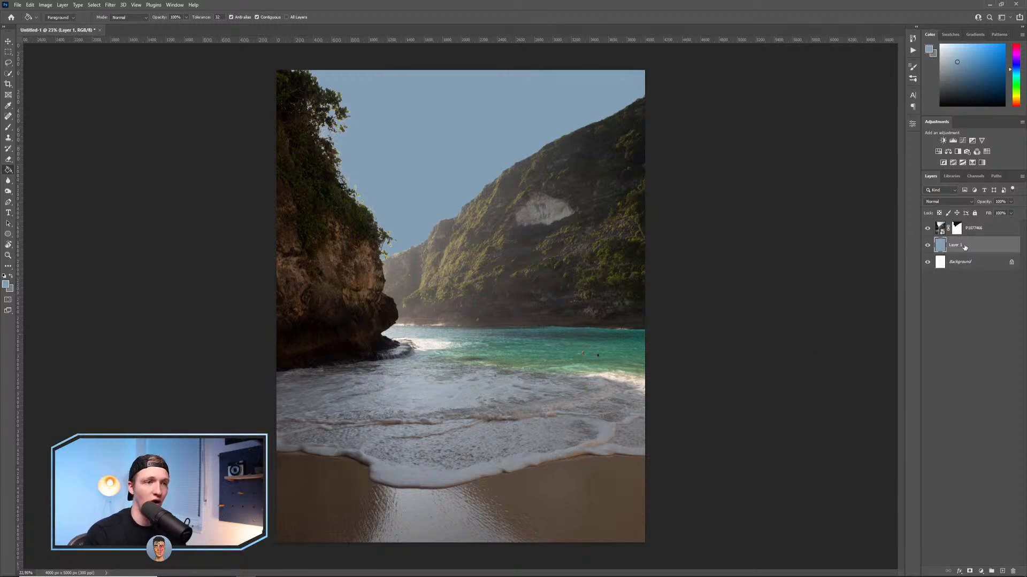
key(Delete)
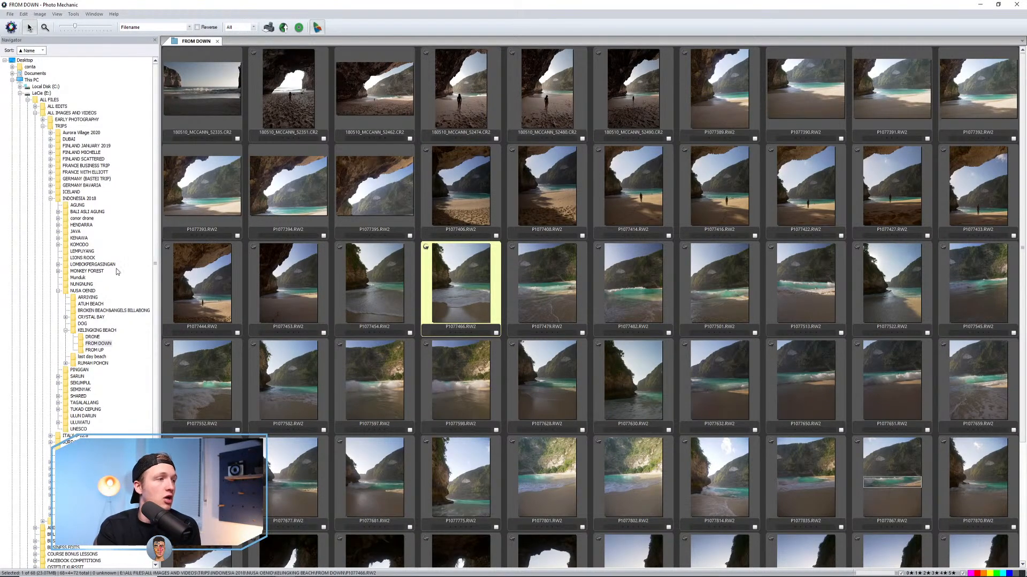
Find the sunset sky P1122422.RW2 in Photo Mechanic's SKIES folder and place it in the Photoshop beach document with the default Camera Raw settings.
click(51, 199)
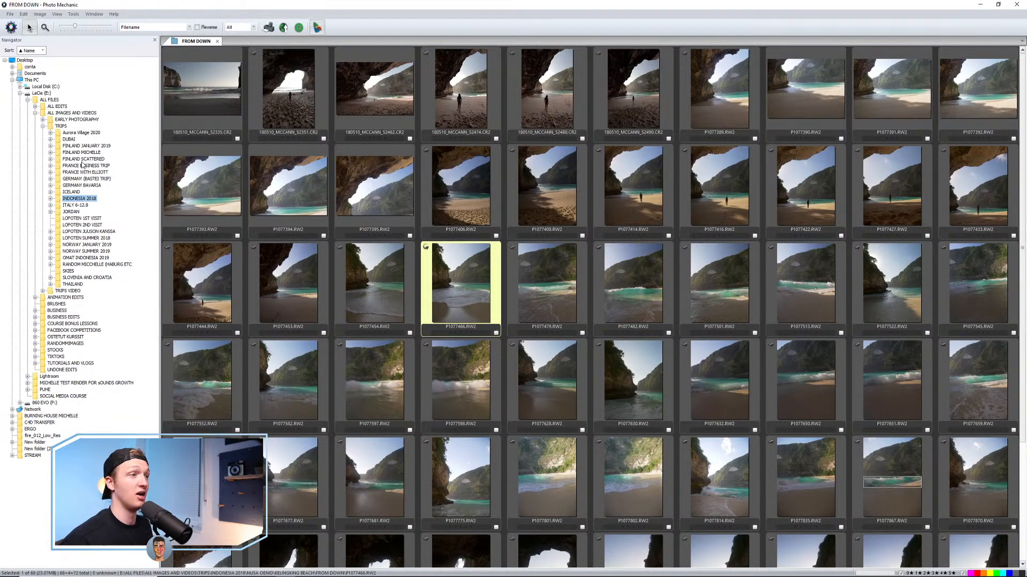
click(68, 272)
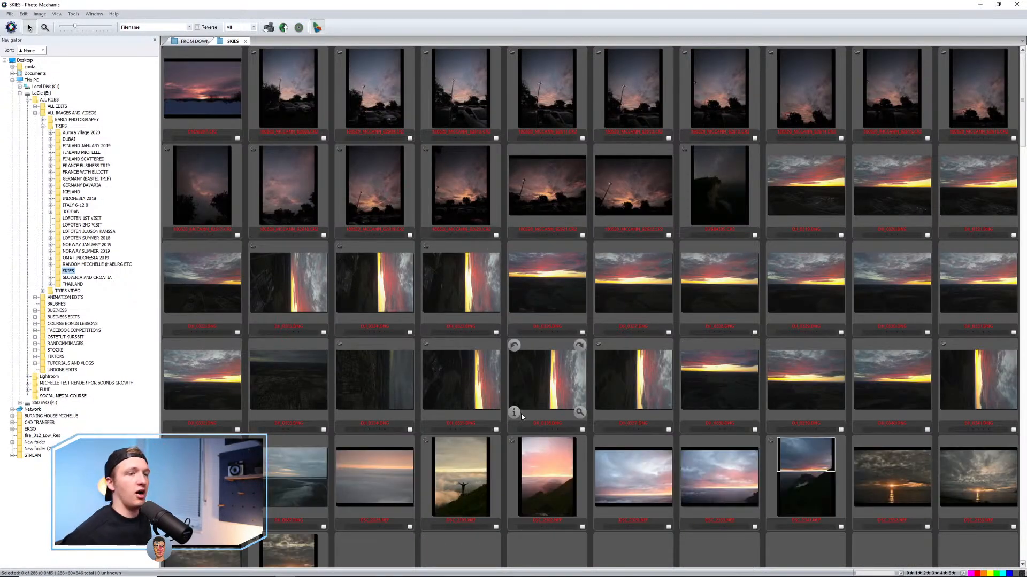
scroll(535, 385, down, 5)
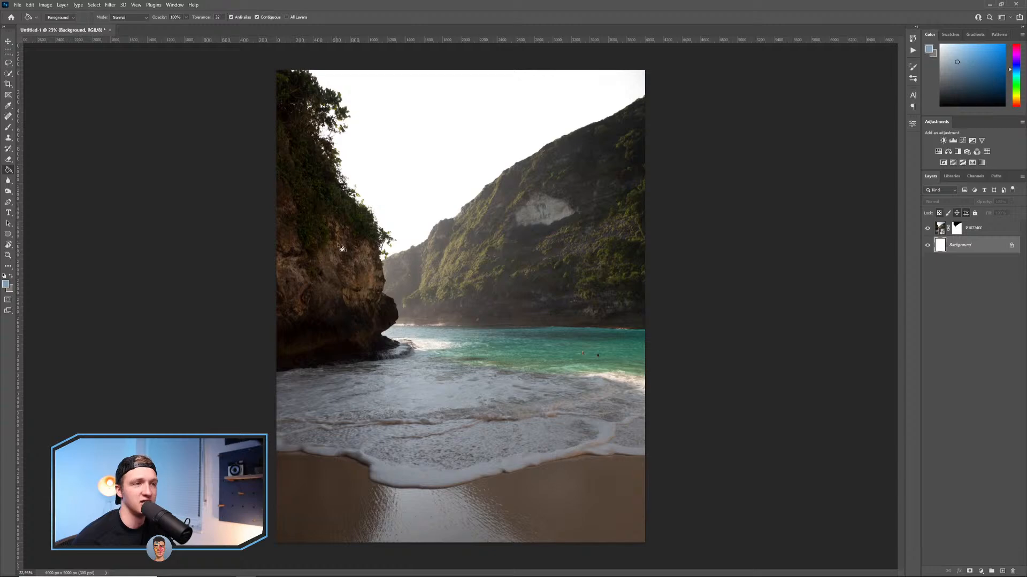
click(288, 576)
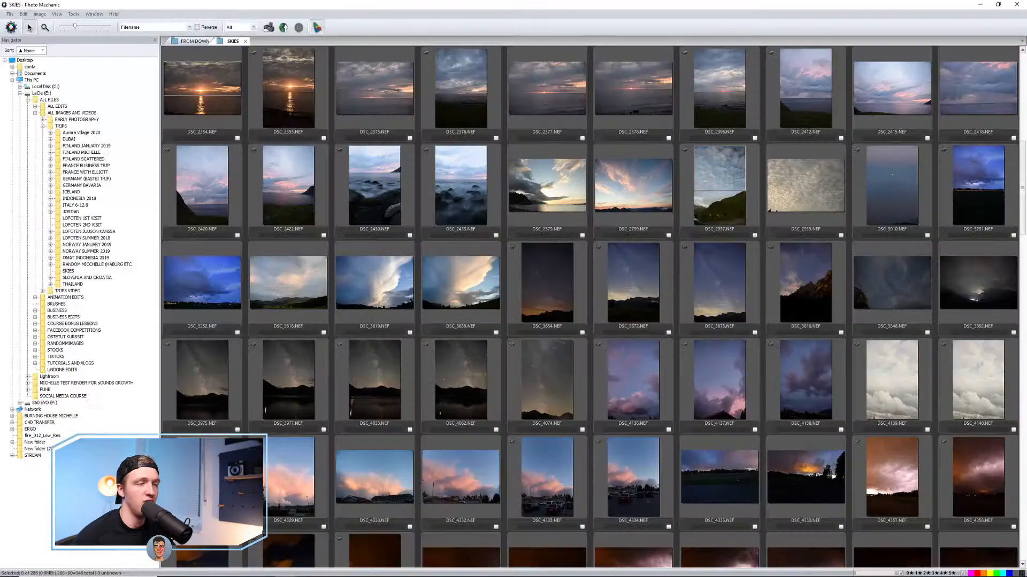
scroll(679, 385, down, 10)
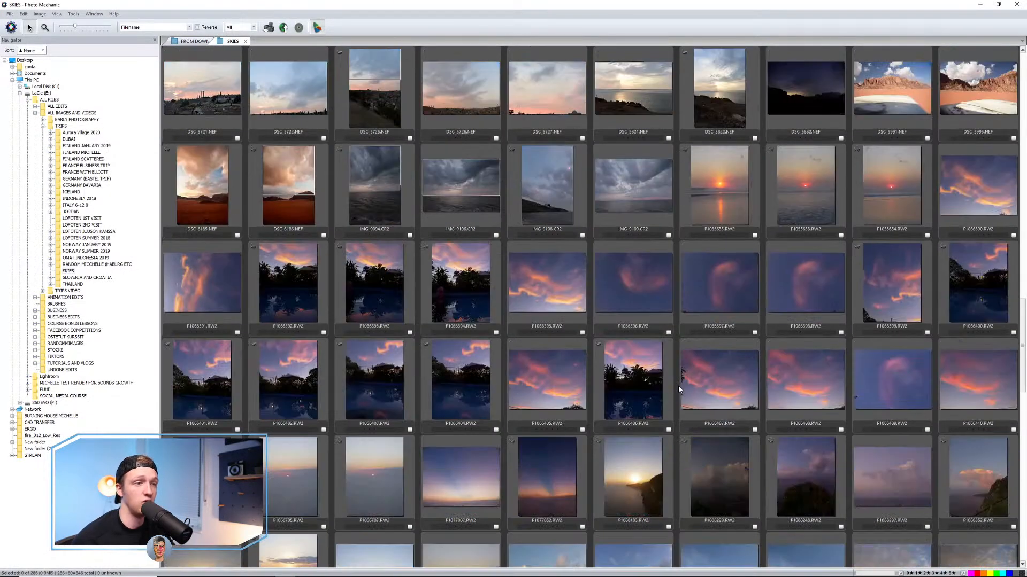
scroll(675, 377, down, 5)
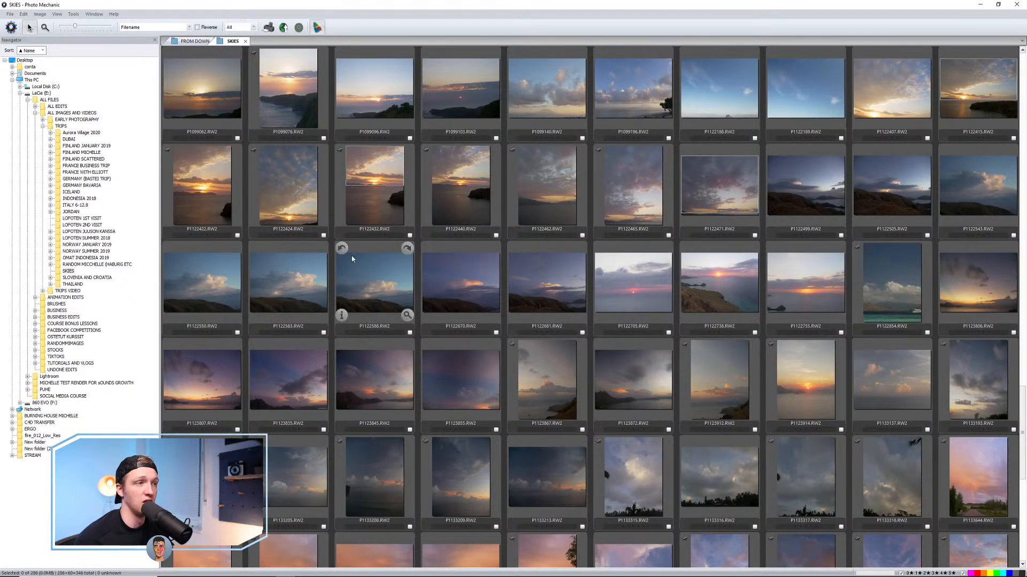
drag(199, 183, 249, 567)
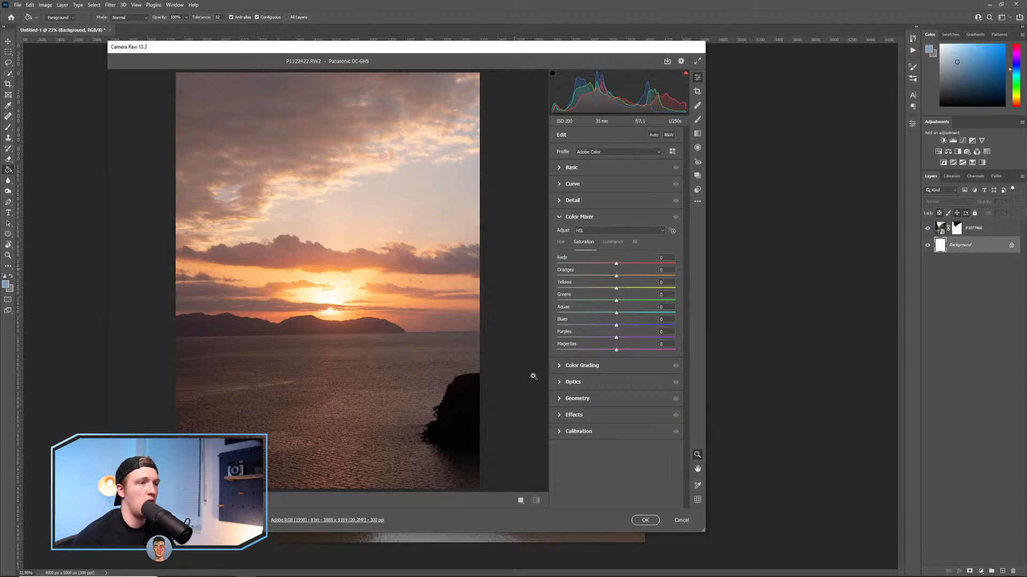
click(644, 521)
Enlarge the placed sunset to about 127% and position its glowing horizon behind the gap between the cliffs.
drag(576, 265, 453, 276)
scroll(527, 201, down, 3)
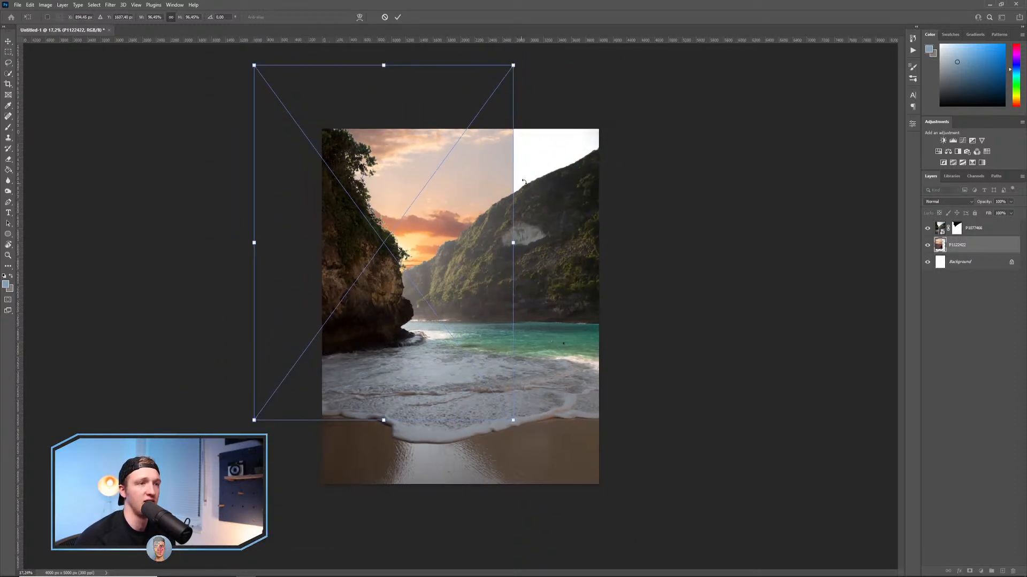
drag(513, 64, 679, 20)
drag(534, 158, 469, 210)
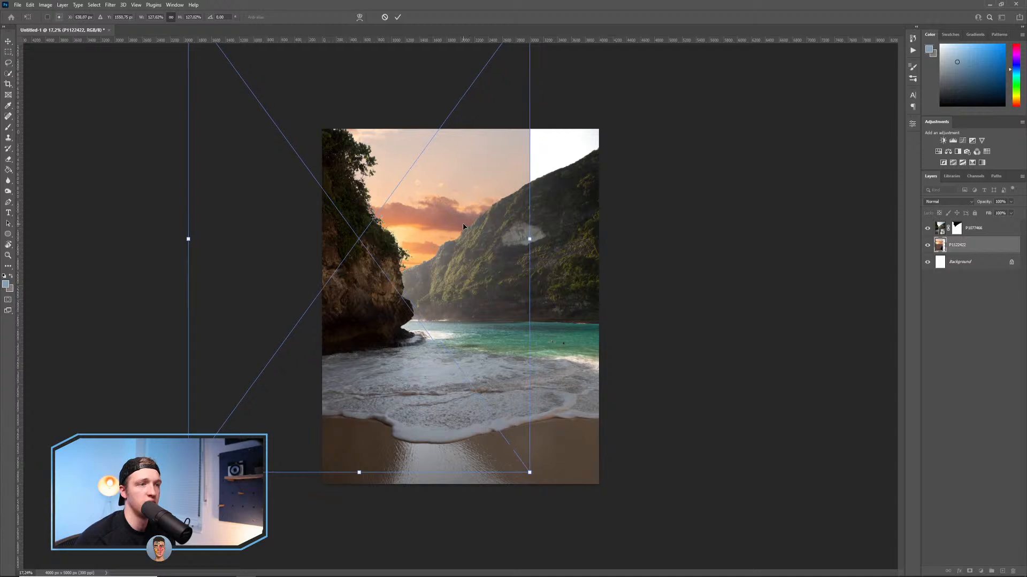
click(397, 18)
key(g)
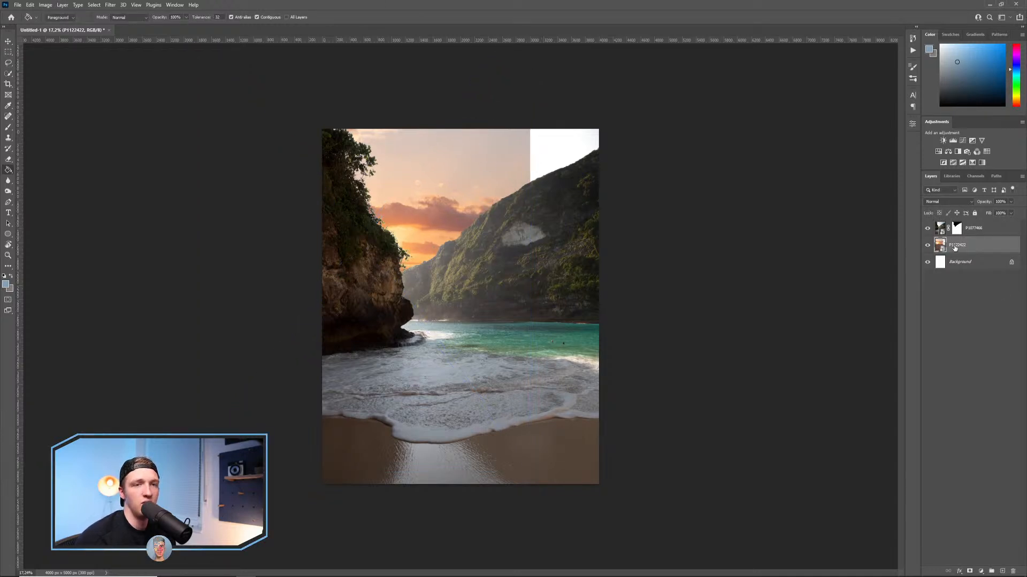
Rasterize the sunset layer and stretch a rectangular selection of its right-hand part outward to fill the remaining white sky.
right_click(989, 244)
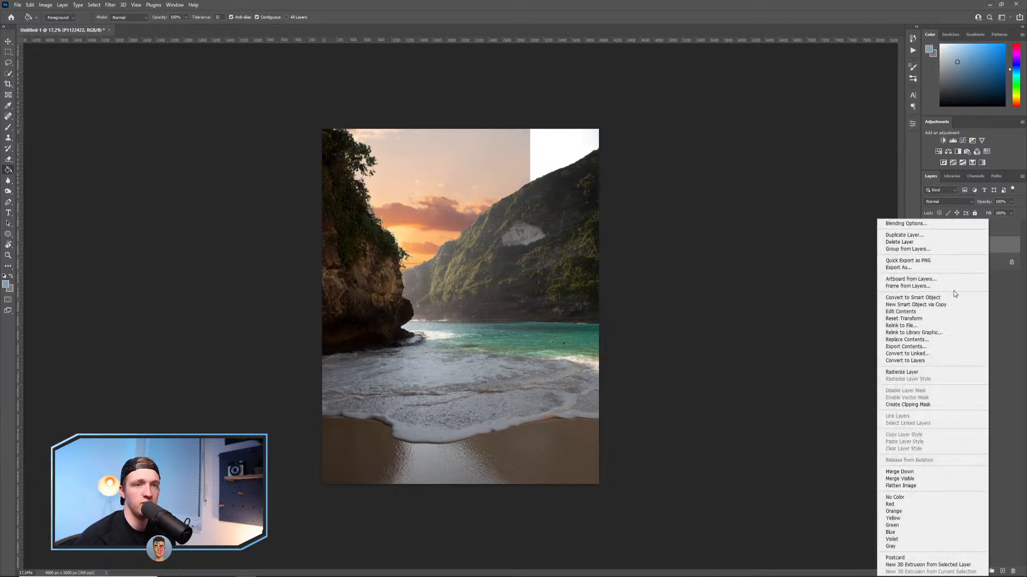
click(909, 372)
key(m)
drag(685, 108, 617, 273)
key(Return)
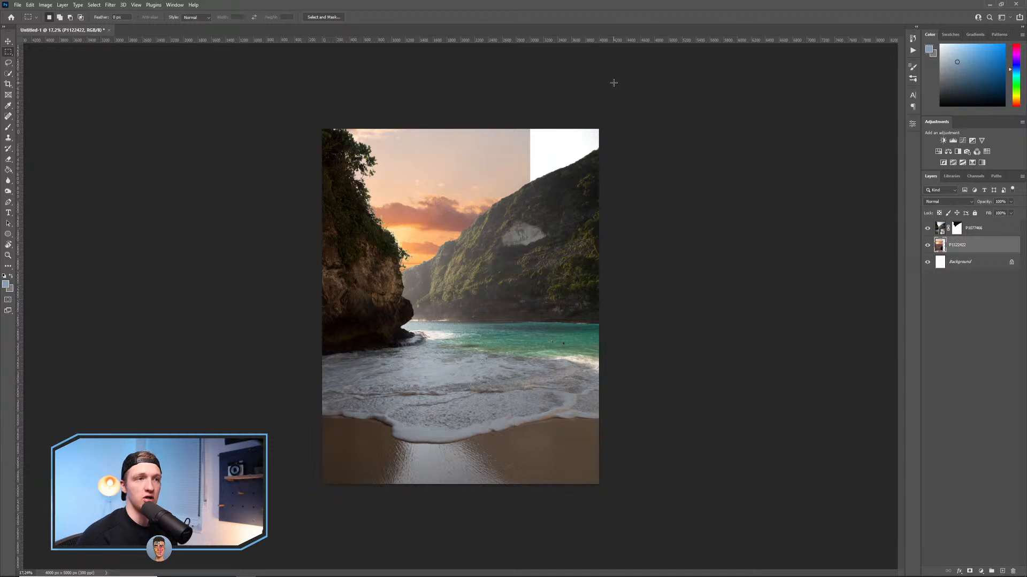
drag(658, 97, 418, 364)
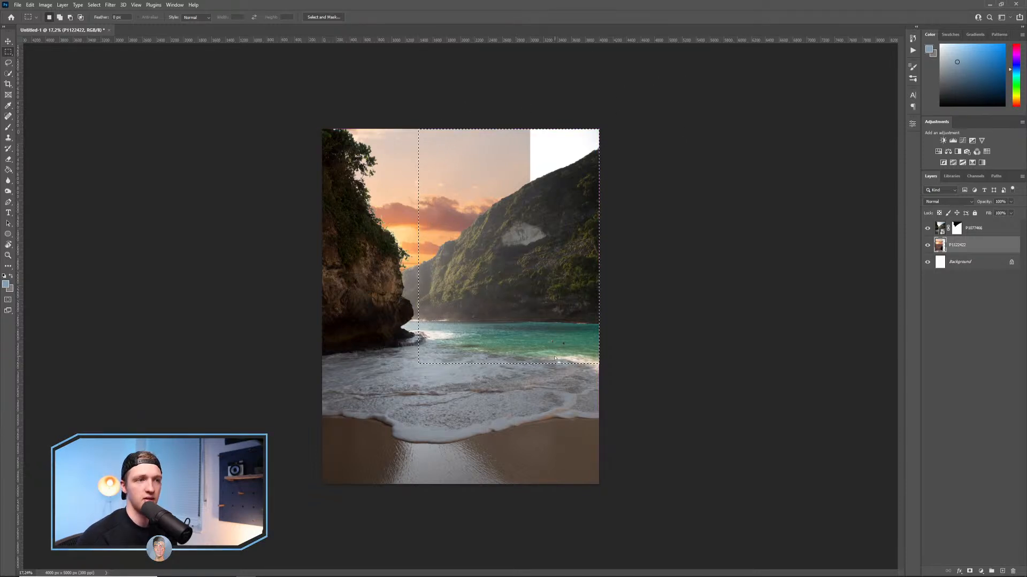
key(ctrl+t)
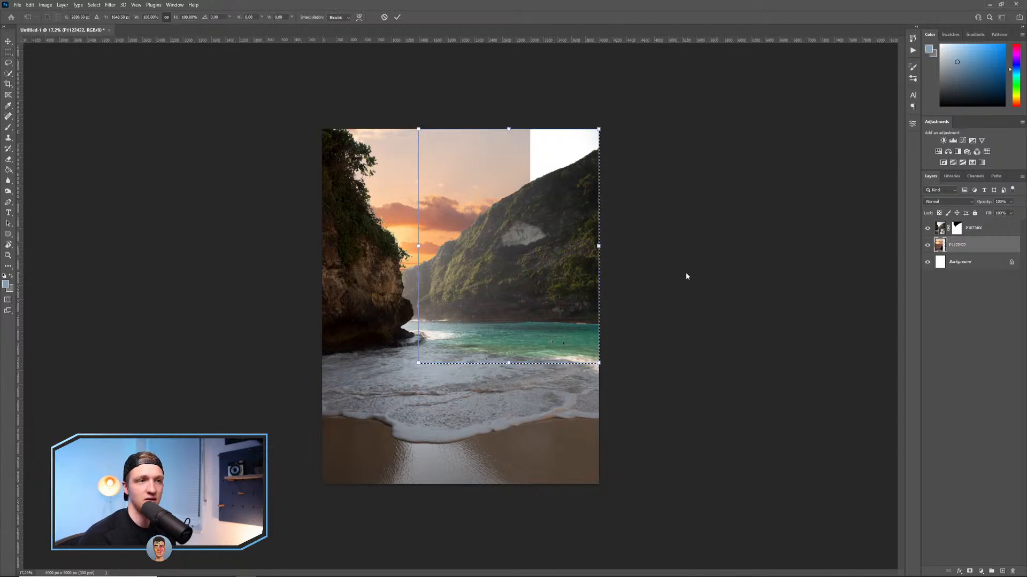
drag(603, 247, 713, 245)
key(Return)
key(ctrl+d)
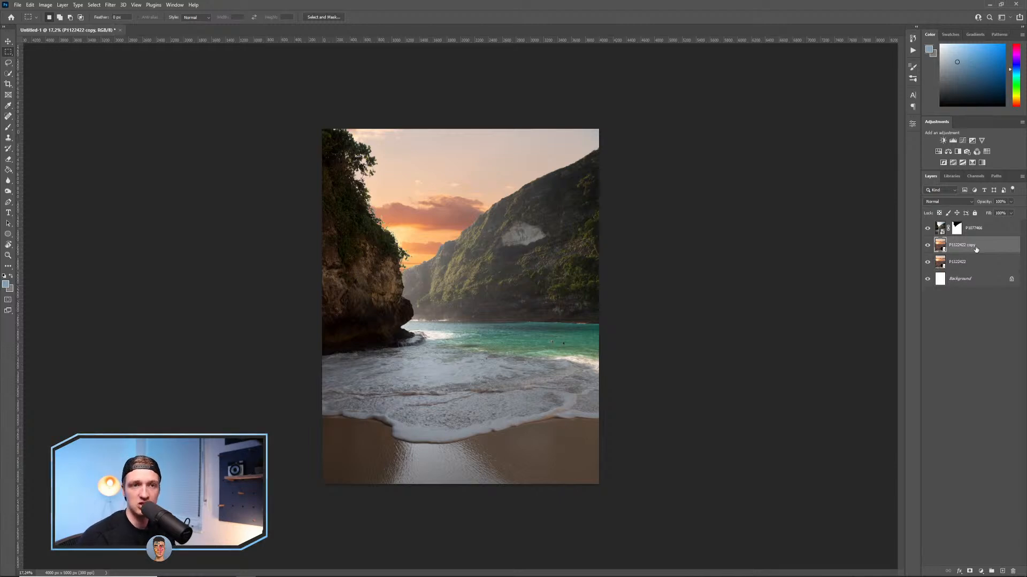
Duplicate the sunset layer above the beach photo and apply a very strong Gaussian Blur to the copy.
key(ctrl+j)
drag(978, 223, 978, 223)
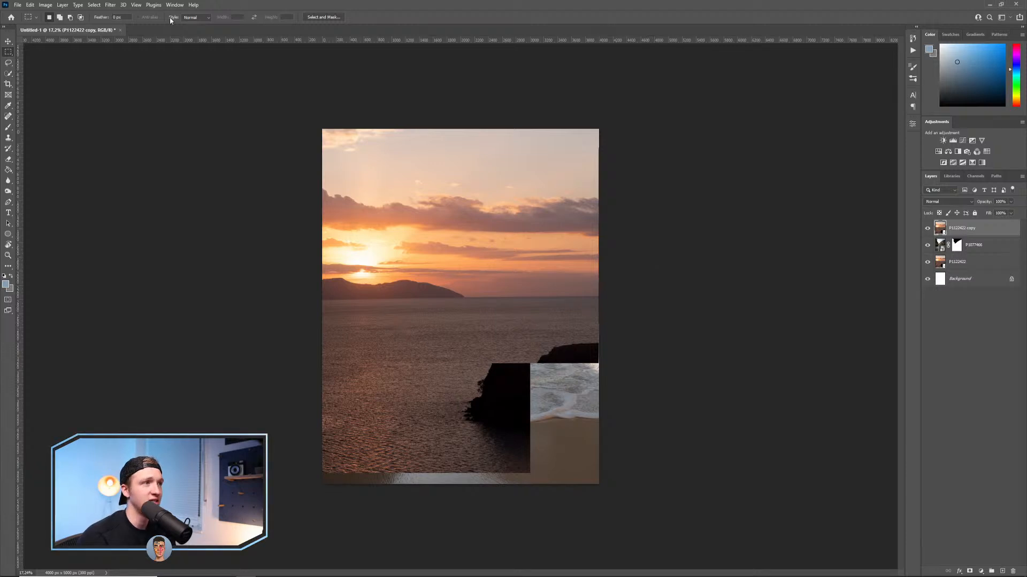
click(109, 5)
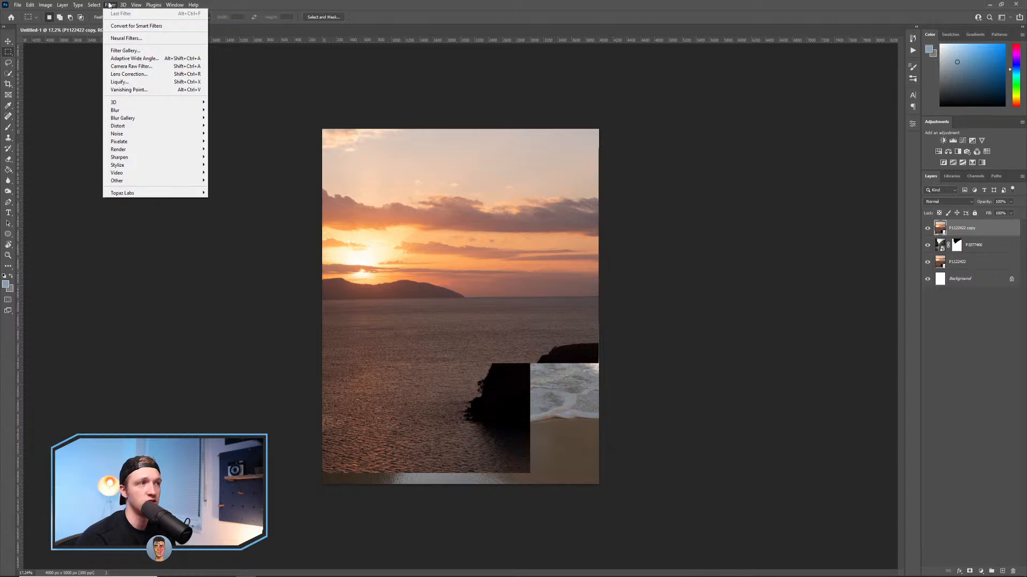
mouse_move(144, 111)
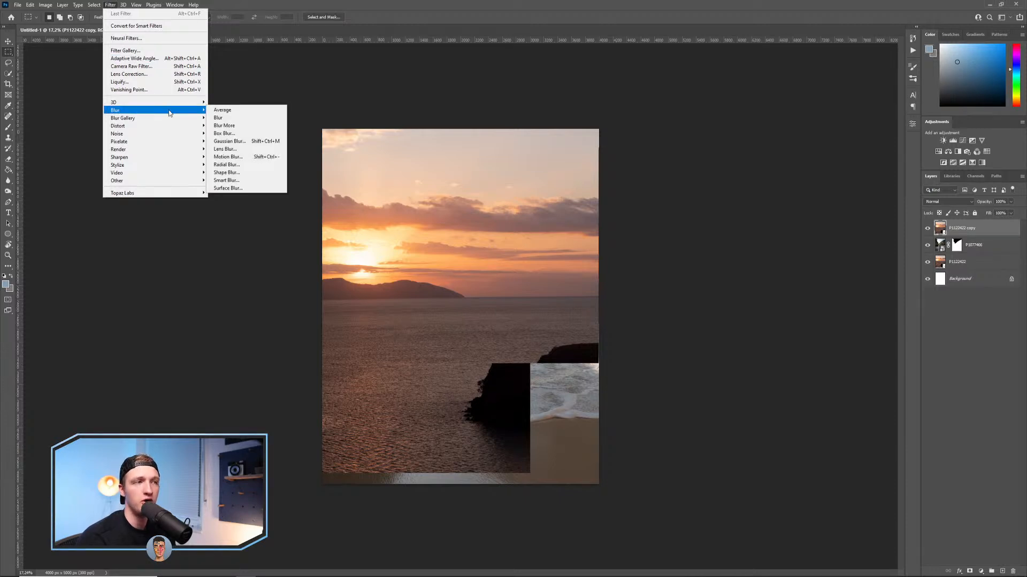
click(240, 142)
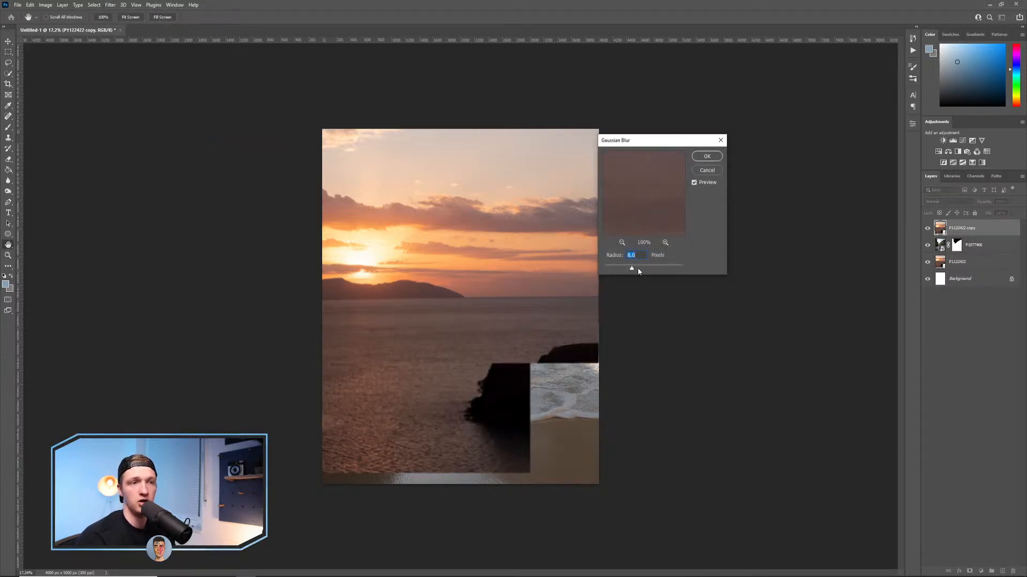
mouse_move(682, 268)
mouse_down()
mouse_move(652, 268)
mouse_move(664, 268)
mouse_up()
click(710, 158)
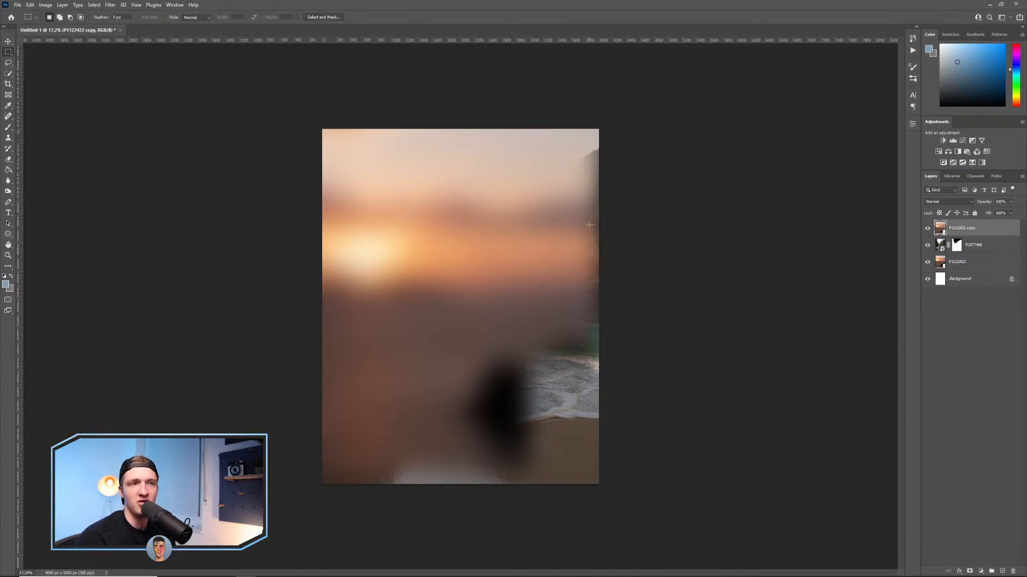
Stretch and reposition the blurred sunset copy so it covers the whole canvas, keeping its bright glow near the left edge.
key(ctrl+t)
drag(601, 245, 627, 245)
drag(188, 245, 176, 245)
drag(401, 484, 396, 556)
key(ctrl+minus)
drag(420, 99, 444, 11)
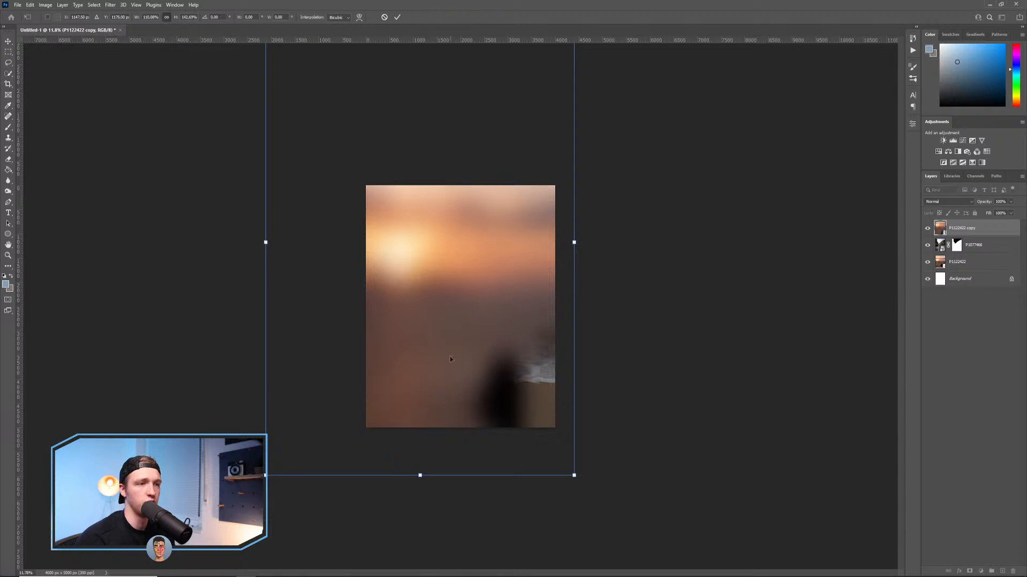
drag(421, 473, 449, 565)
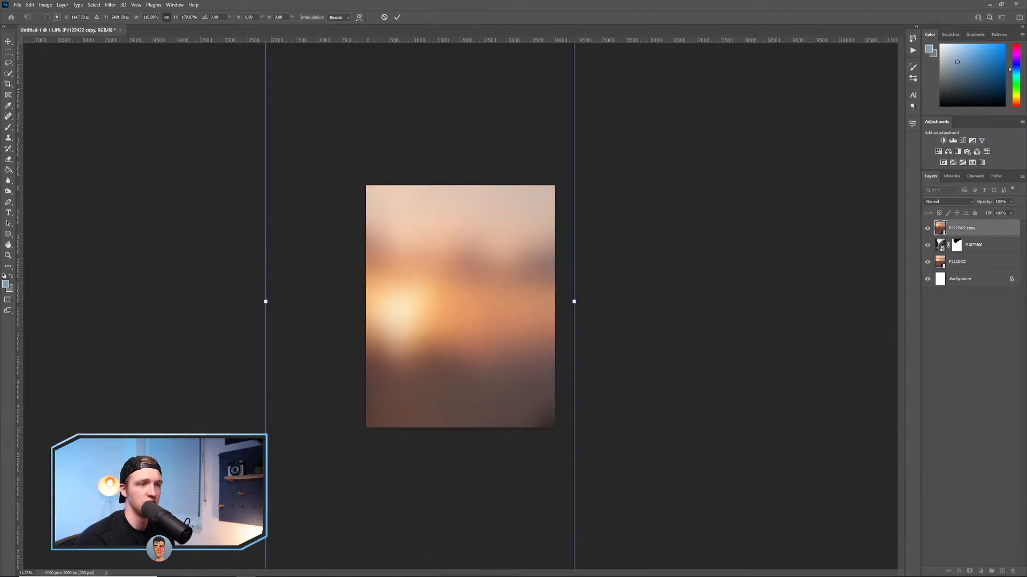
key(ctrl+minus)
drag(544, 302, 666, 301)
drag(429, 80, 438, 42)
drag(470, 302, 469, 291)
click(401, 19)
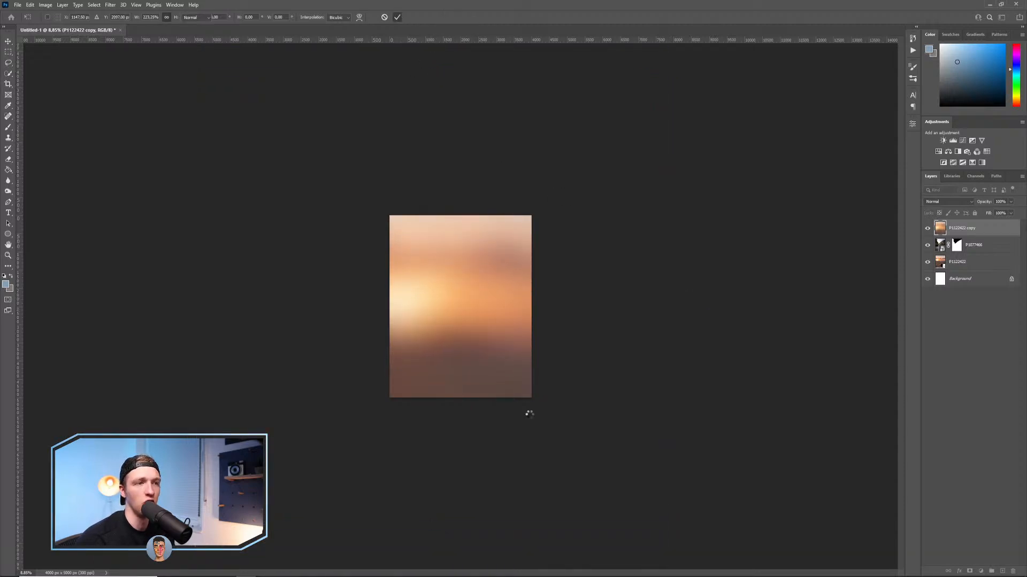
key(m)
key(ctrl+plus)
key(ctrl+plus)
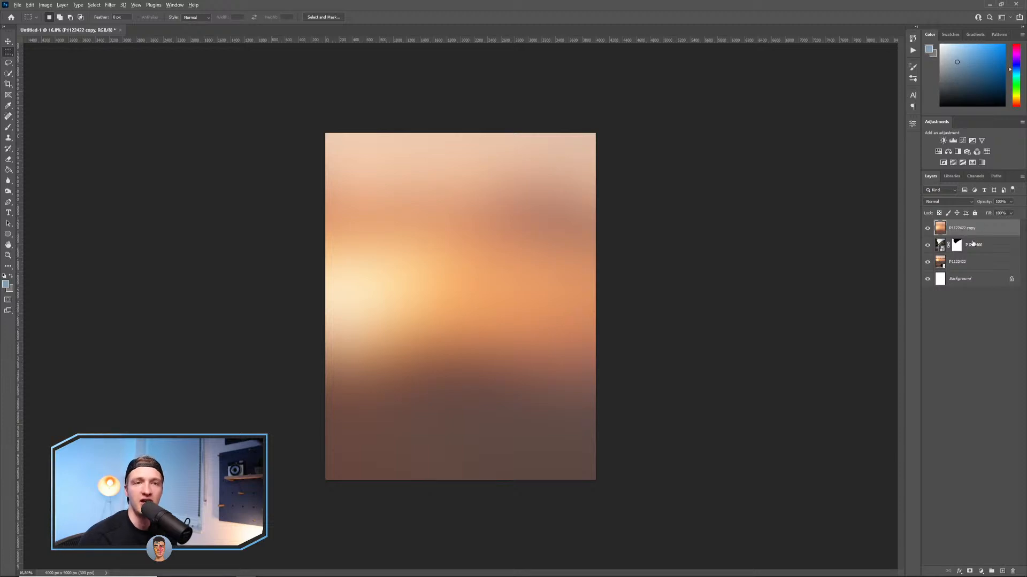
Demonstrate clipping the blurred sunset copy to the beach photo in two ways, releasing the clipping mask each time.
alt+click(969, 235)
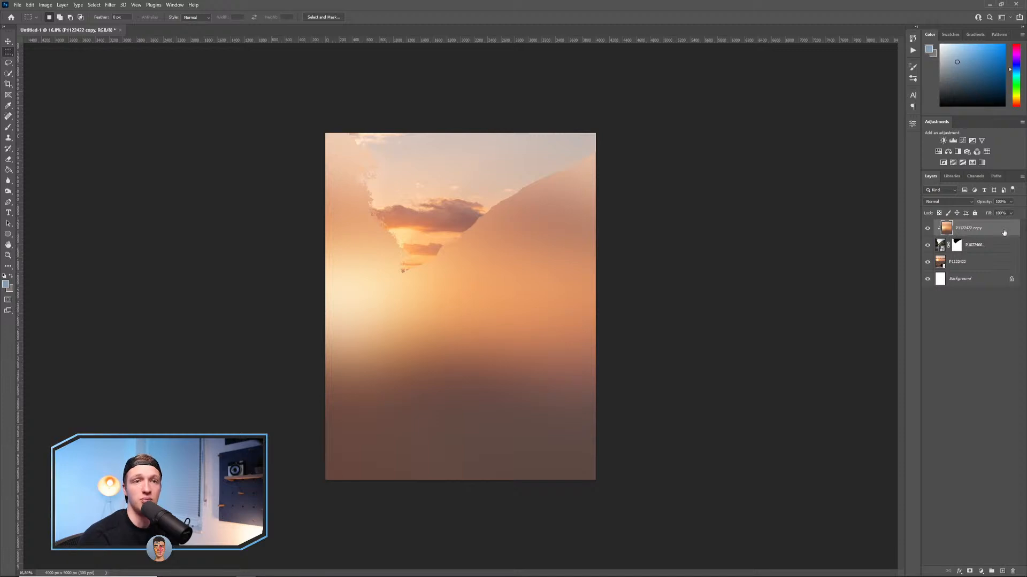
key(ctrl+alt+g)
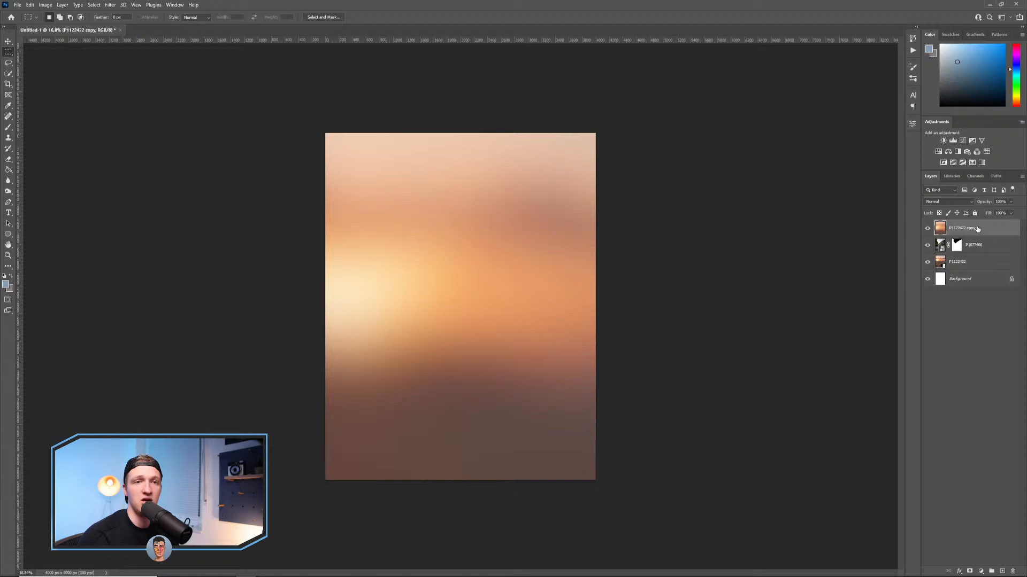
right_click(984, 231)
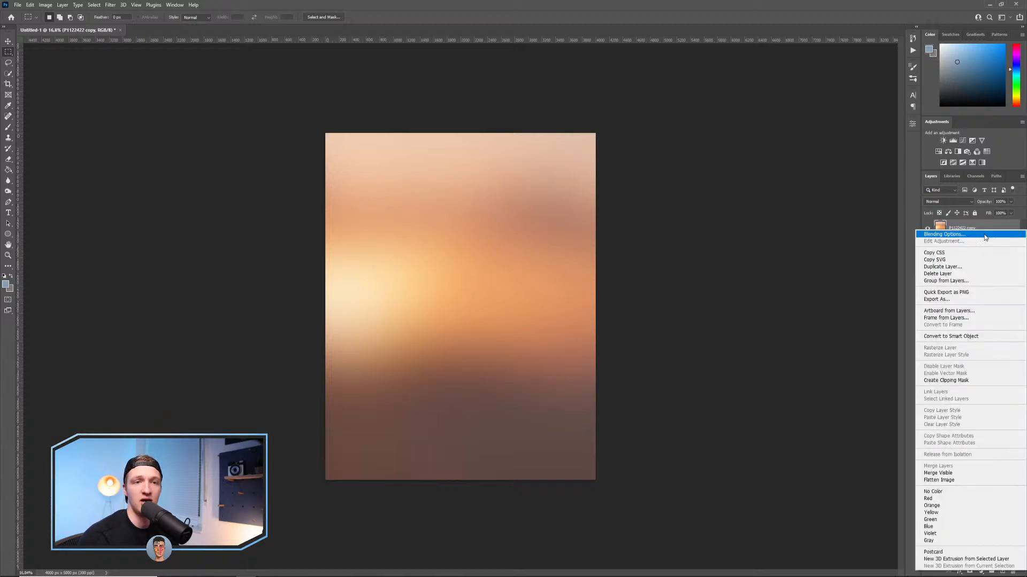
click(942, 382)
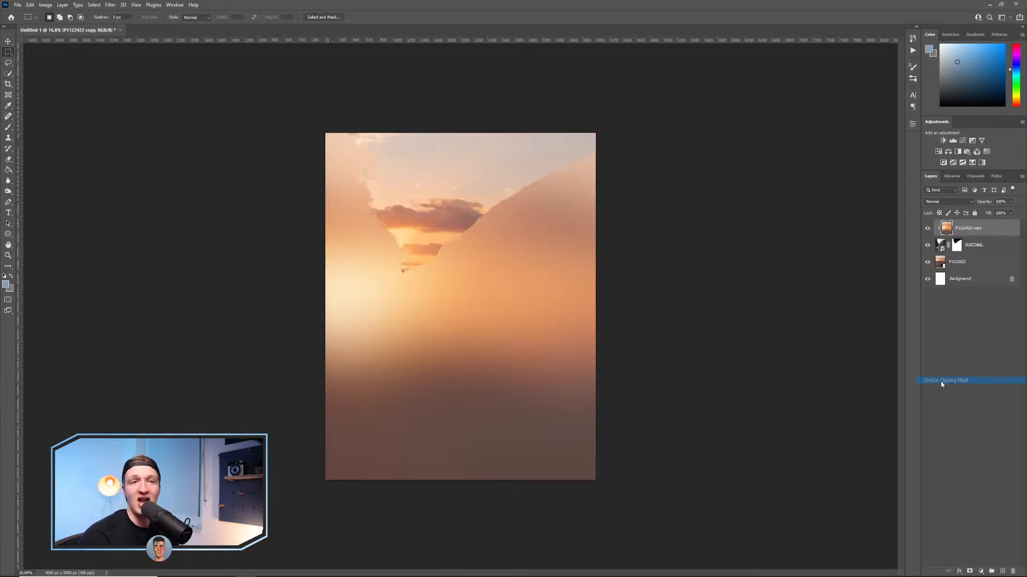
key(ctrl+alt+g)
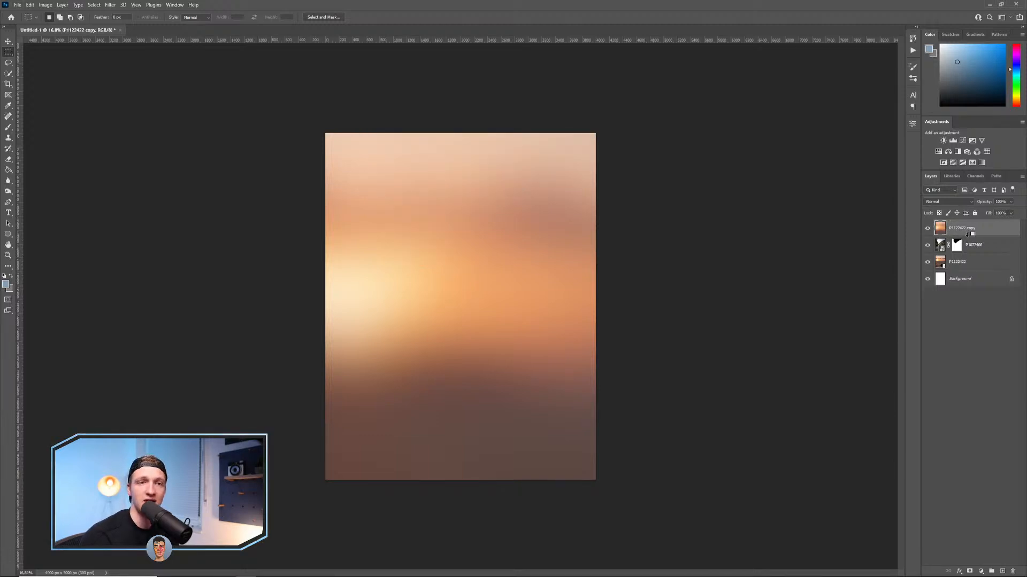
Clip the blurred sunset copy to the masked beach photo and set its blend mode to Multiply.
alt+click(968, 235)
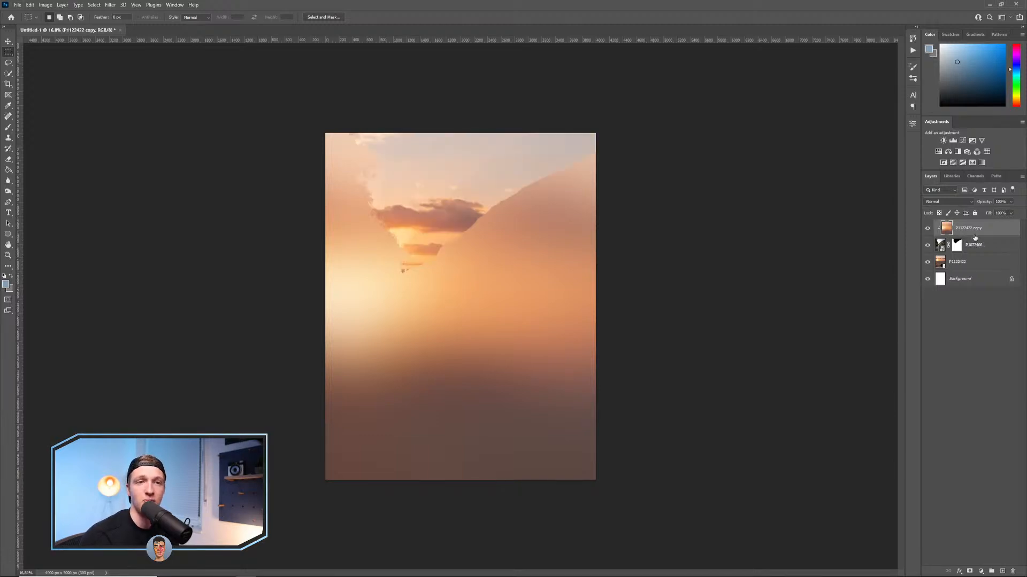
click(952, 204)
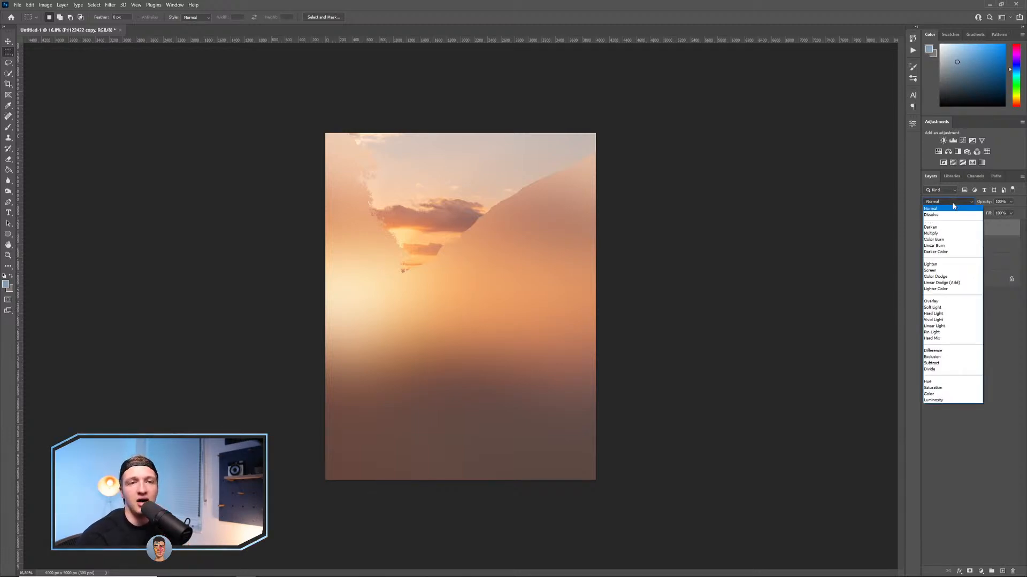
click(942, 235)
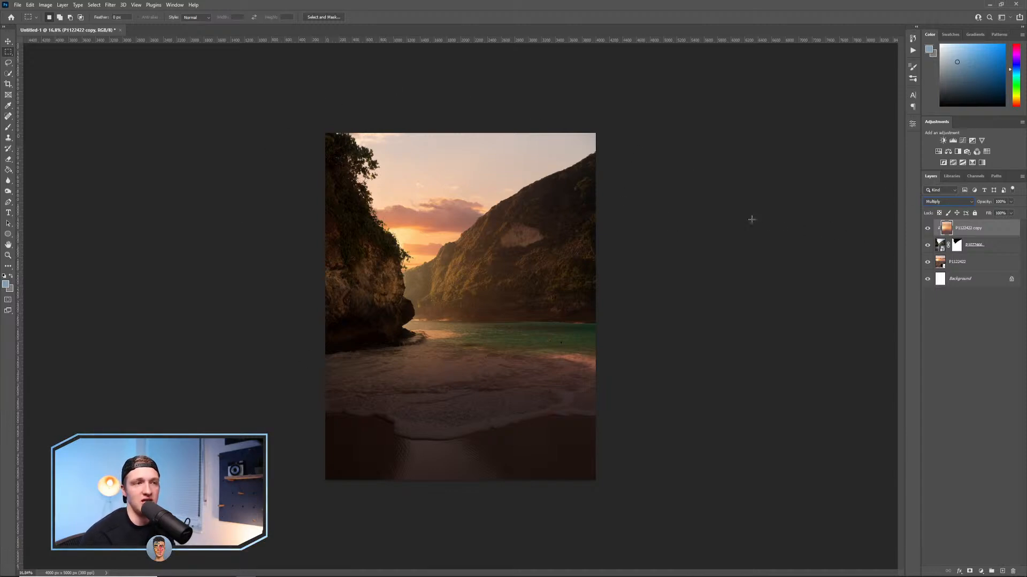
Compare other blend modes on the clipped sunset copy and set it to Overlay.
click(948, 202)
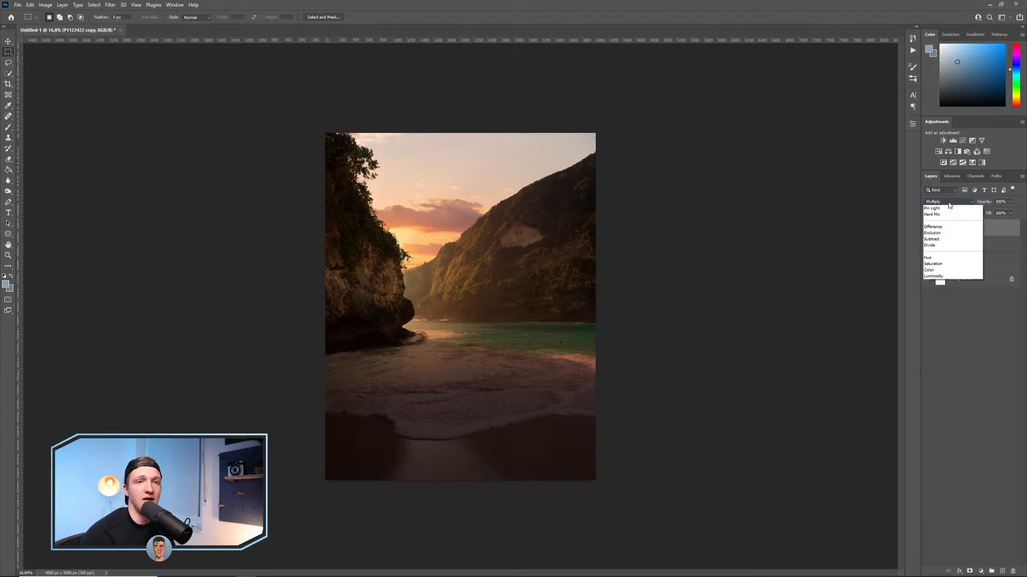
click(944, 209)
click(943, 200)
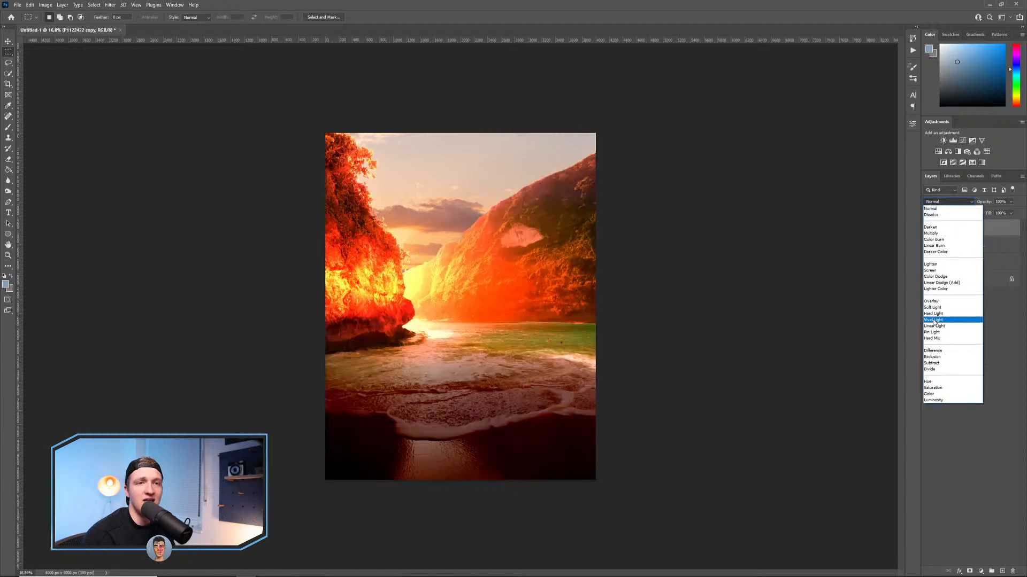
click(936, 303)
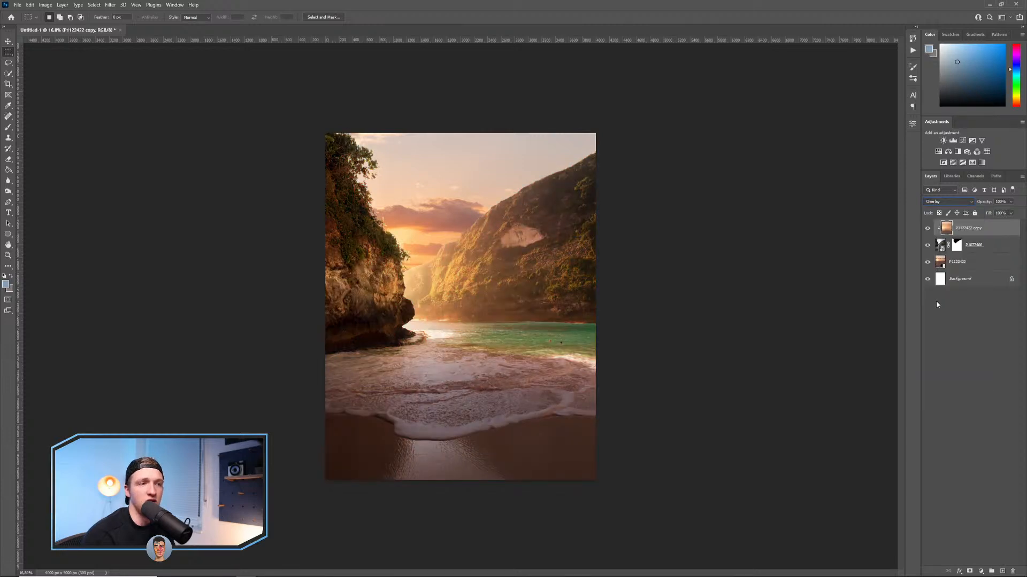
Set the clipped sunset copy's blend mode to Multiply and add a black layer mask that hides its effect.
click(939, 202)
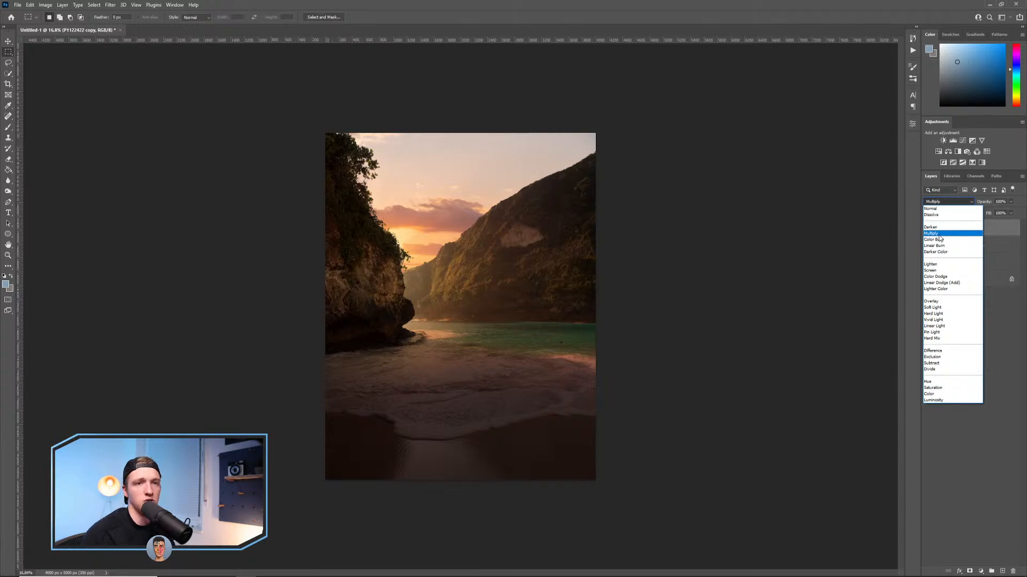
click(939, 236)
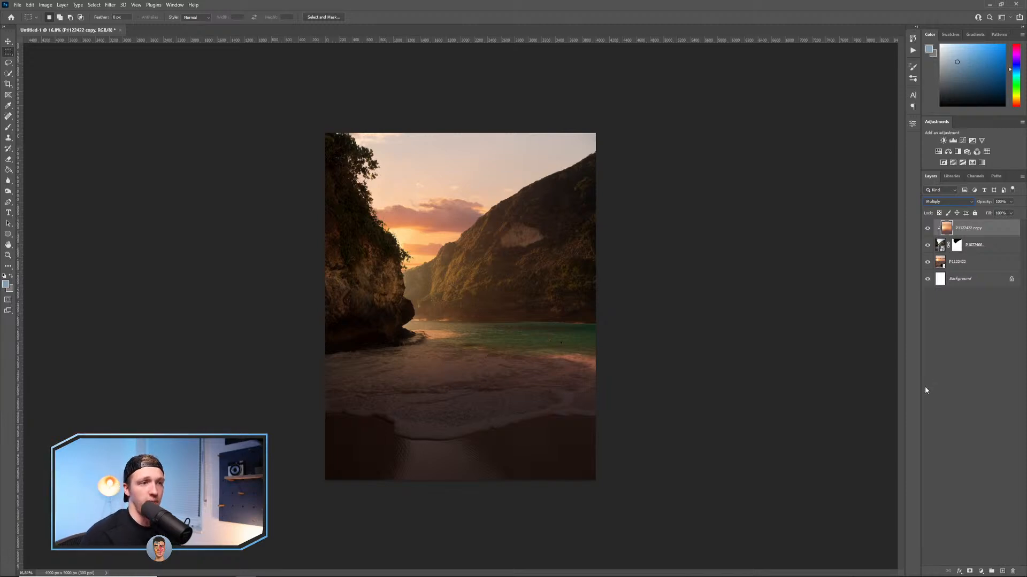
alt+click(970, 571)
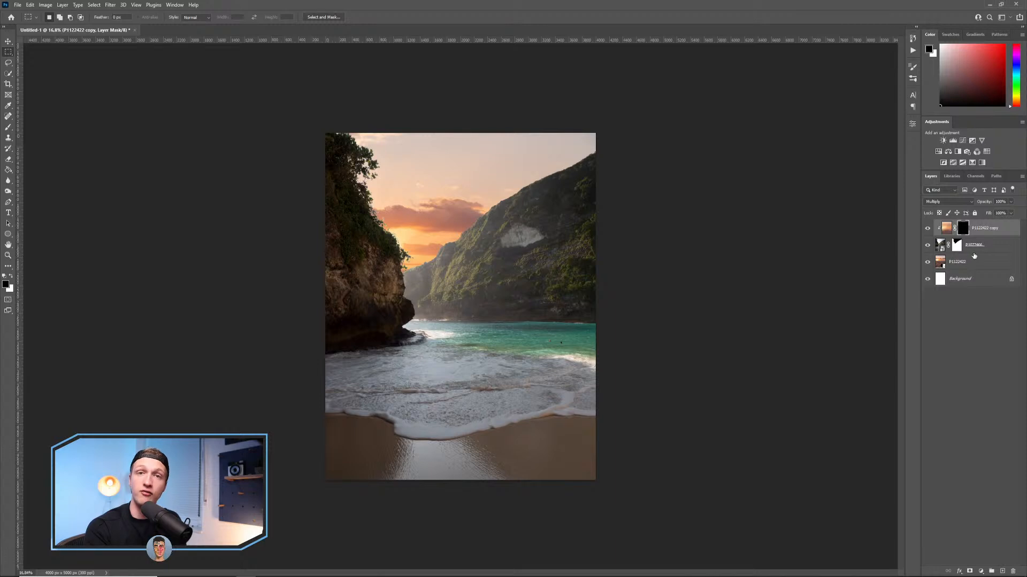
Invert the sunset copy's layer mask back and forth to compare the full effect with none, ending on black.
key(ctrl+i)
key(ctrl+i)
key(ctrl+i)
key(ctrl+i)
key(ctrl+i)
key(ctrl+i)
key(ctrl+i)
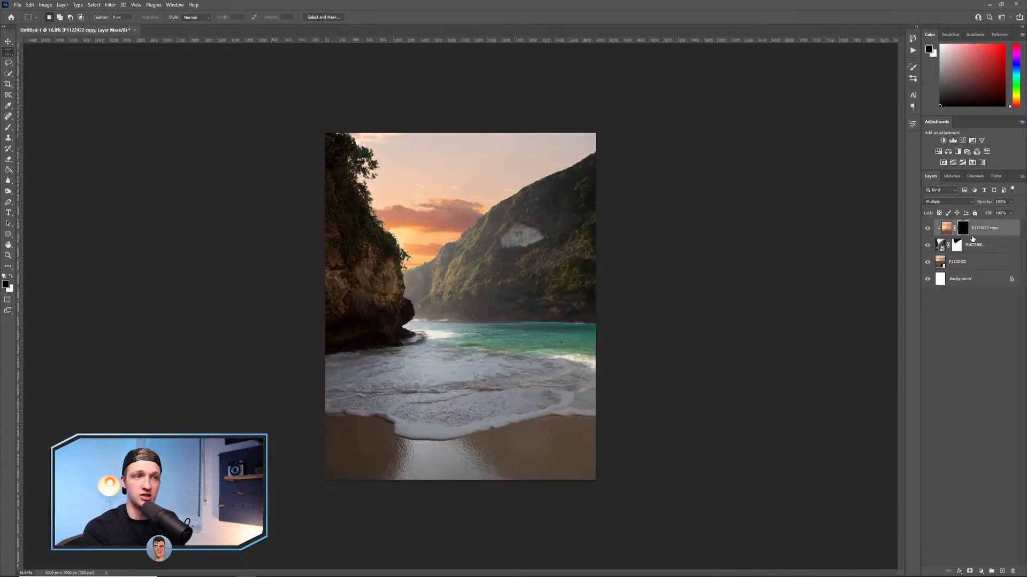
key(ctrl+i)
key(ctrl+i)
key(ctrl+i)
key(ctrl+i)
key(ctrl+i)
key(ctrl+i)
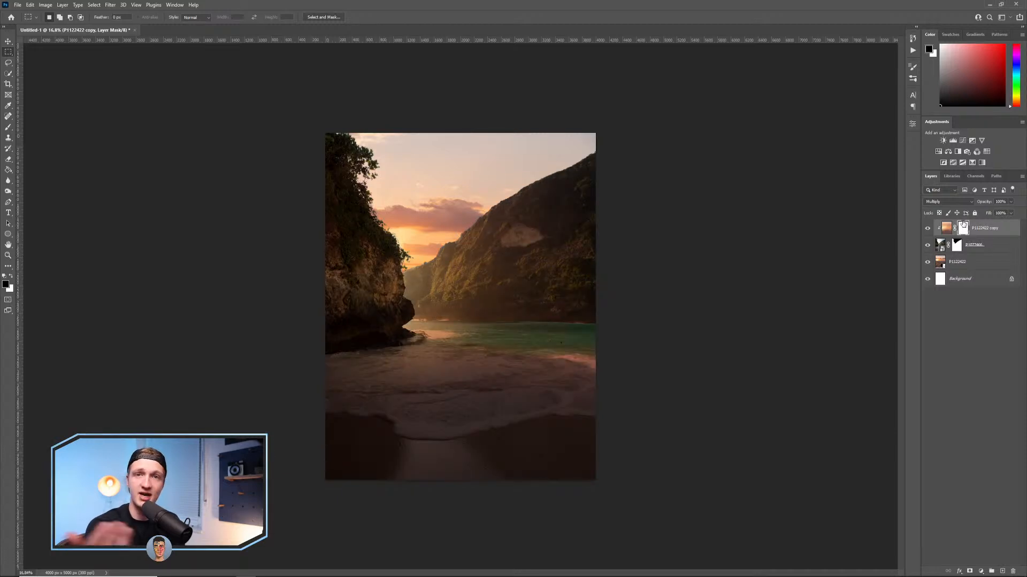
key(ctrl+i)
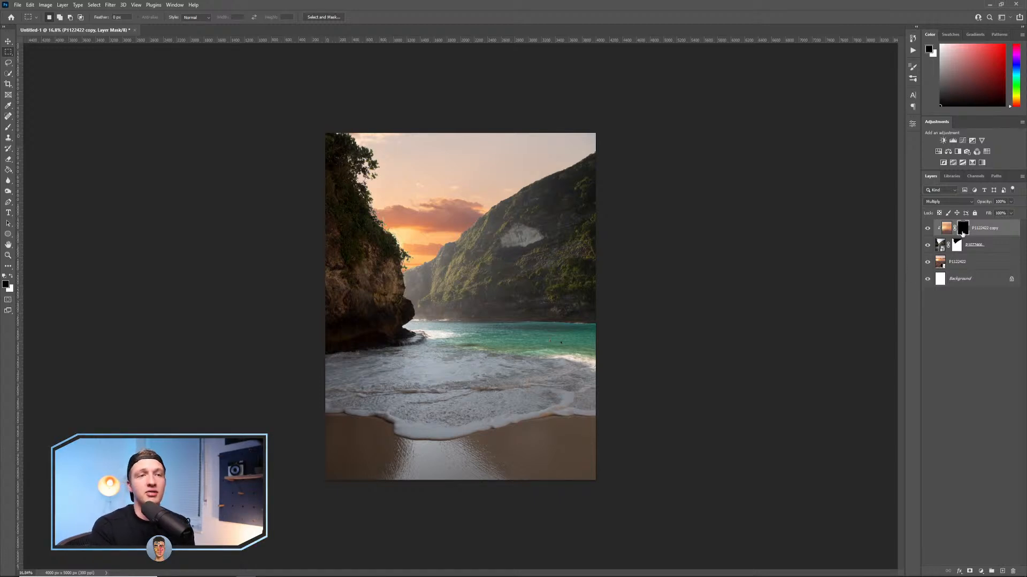
Set up a large, soft Brush with white as the foreground colour for painting on the sunset copy's mask.
click(8, 128)
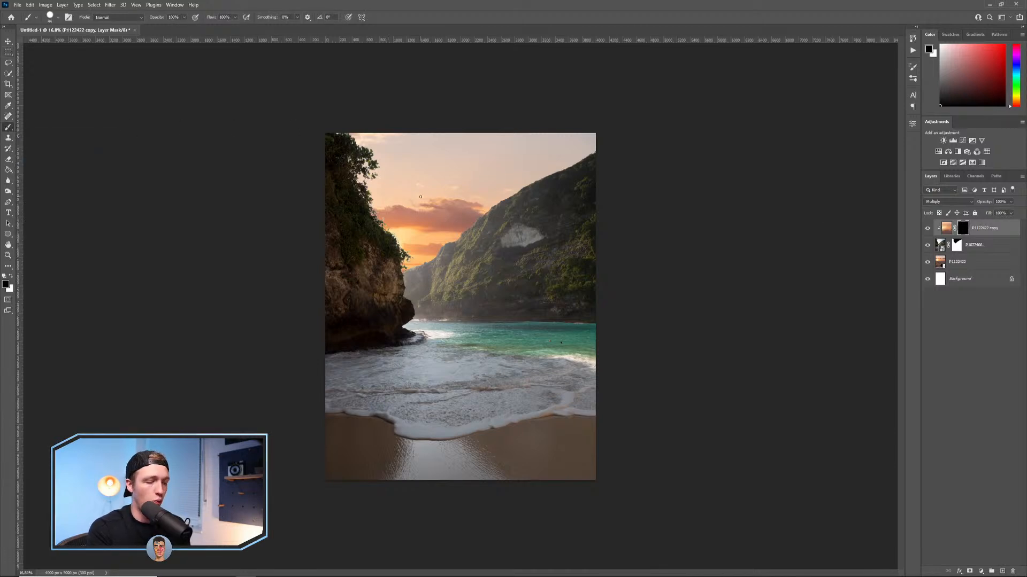
alt+drag(442, 246, 471, 246)
alt+drag(468, 369, 488, 130)
alt+drag(449, 299, 573, 223)
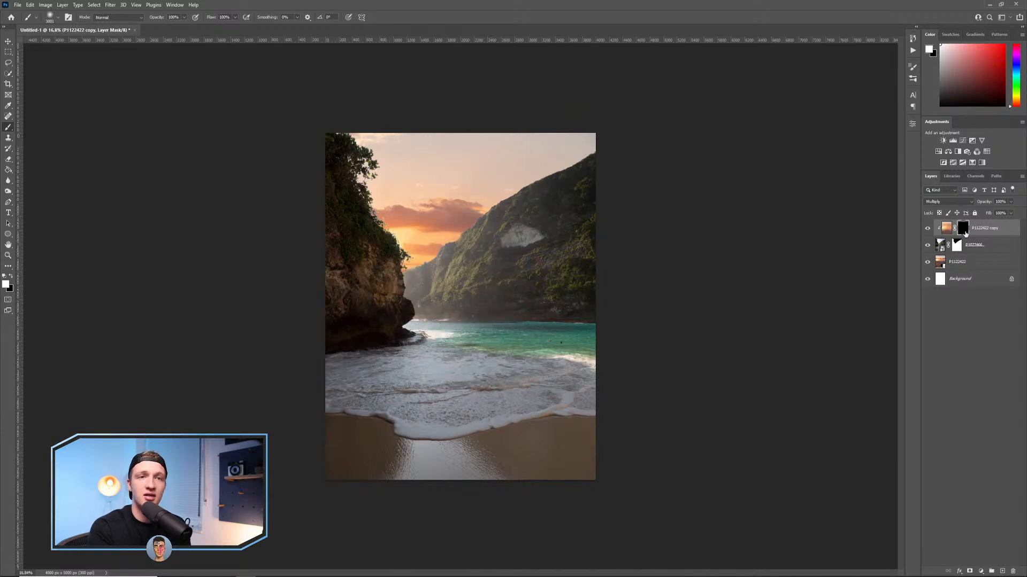
Try painting white on the mask over the far cliff and water at 100% flow, undoing each stroke.
drag(525, 194, 443, 210)
key(ctrl+z)
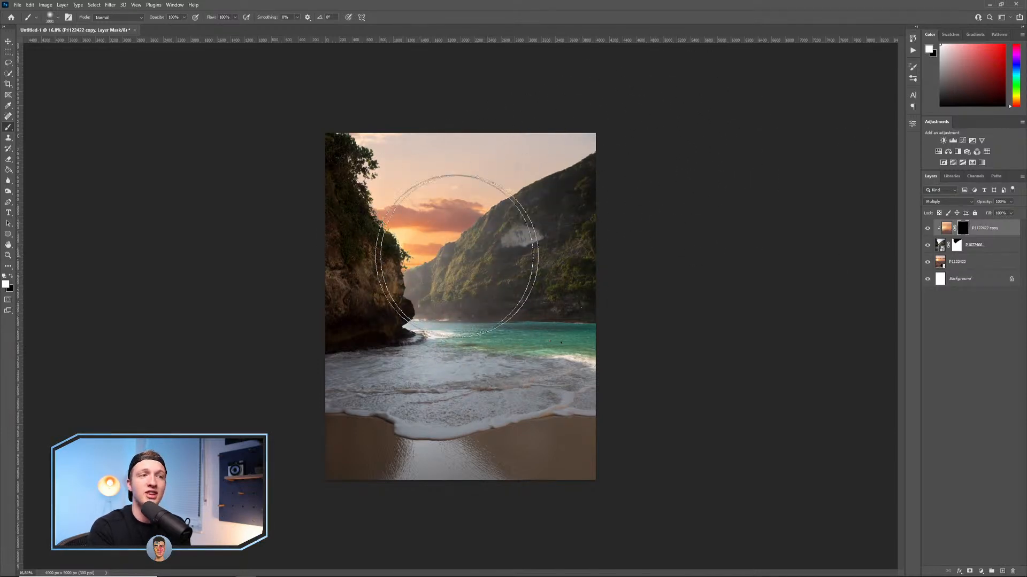
drag(498, 250, 850, 116)
key(ctrl+z)
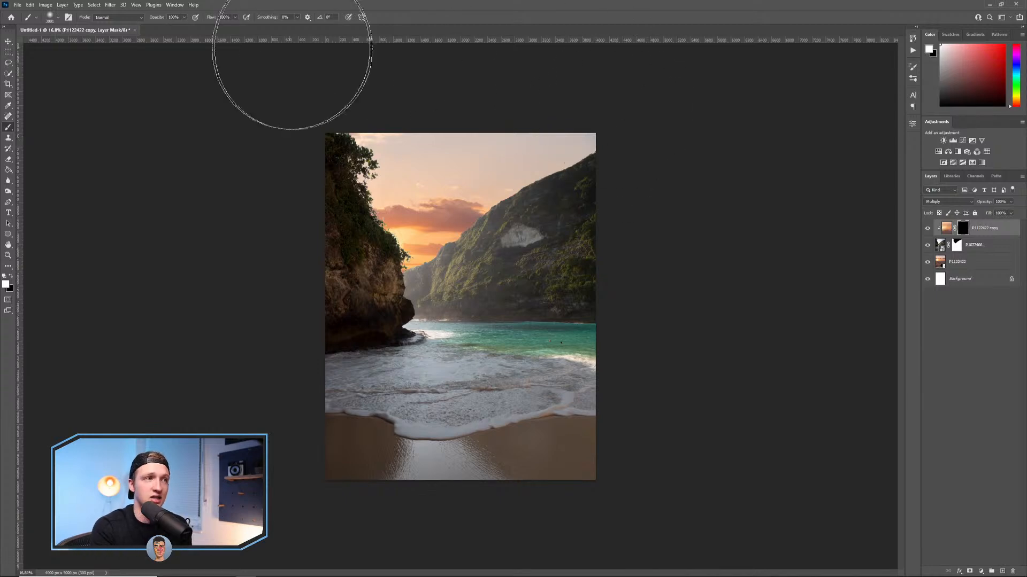
drag(693, 265, 528, 230)
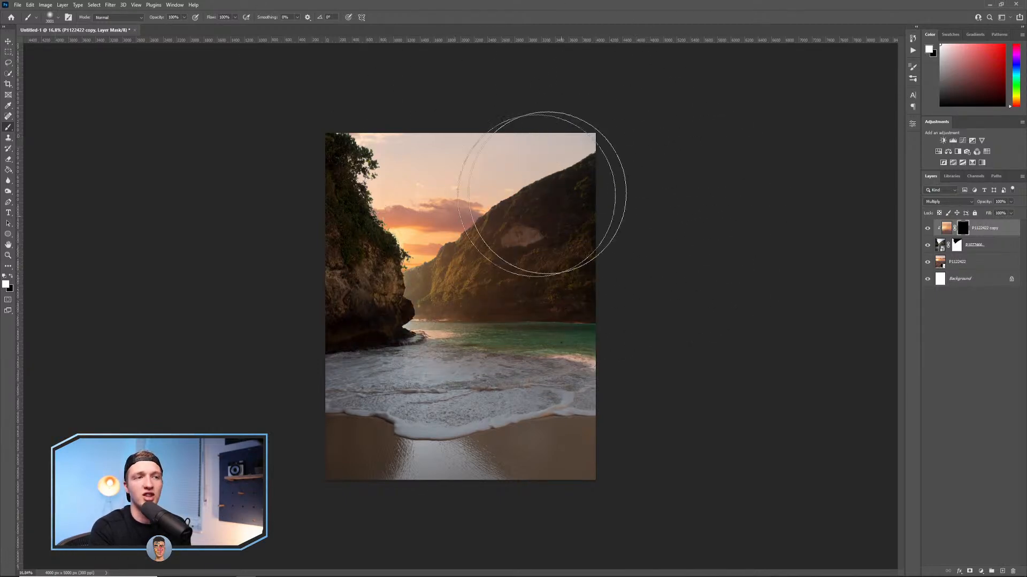
key(ctrl+z)
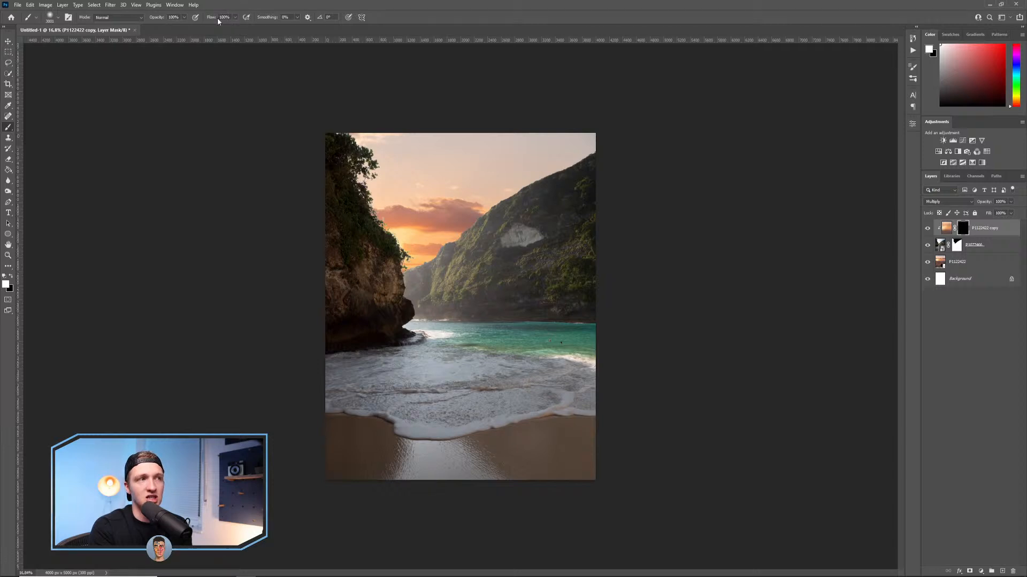
Set the brush flow to 10% and paint the sunset tint onto the mask over the water and cliffs.
drag(233, 22, 201, 29)
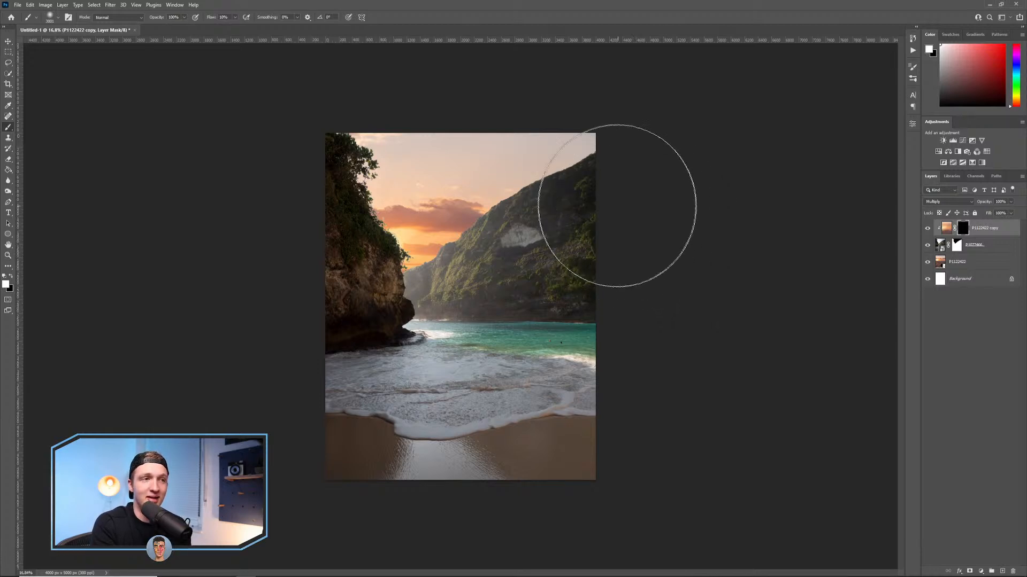
alt+right_click(565, 224)
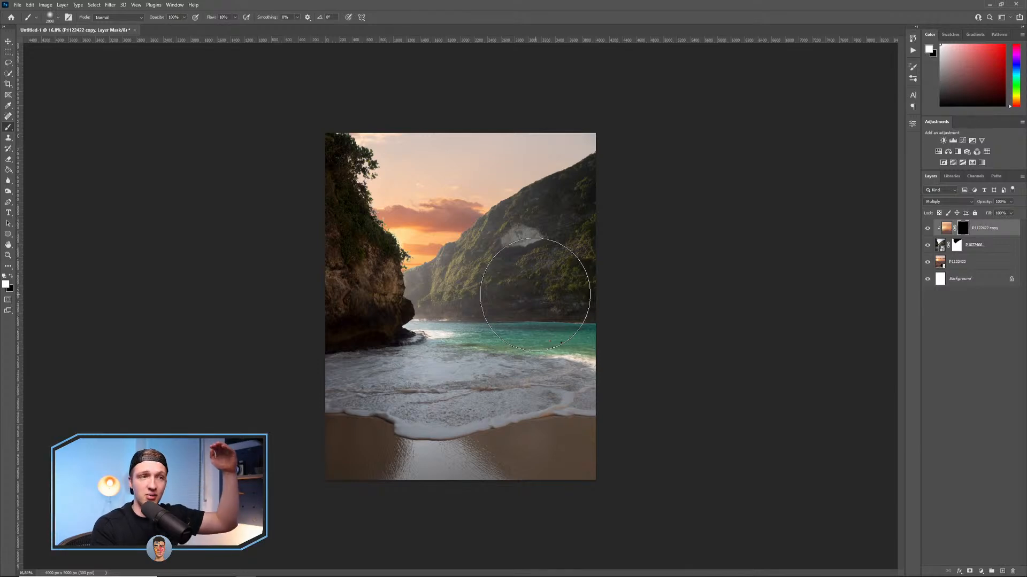
drag(474, 263, 489, 265)
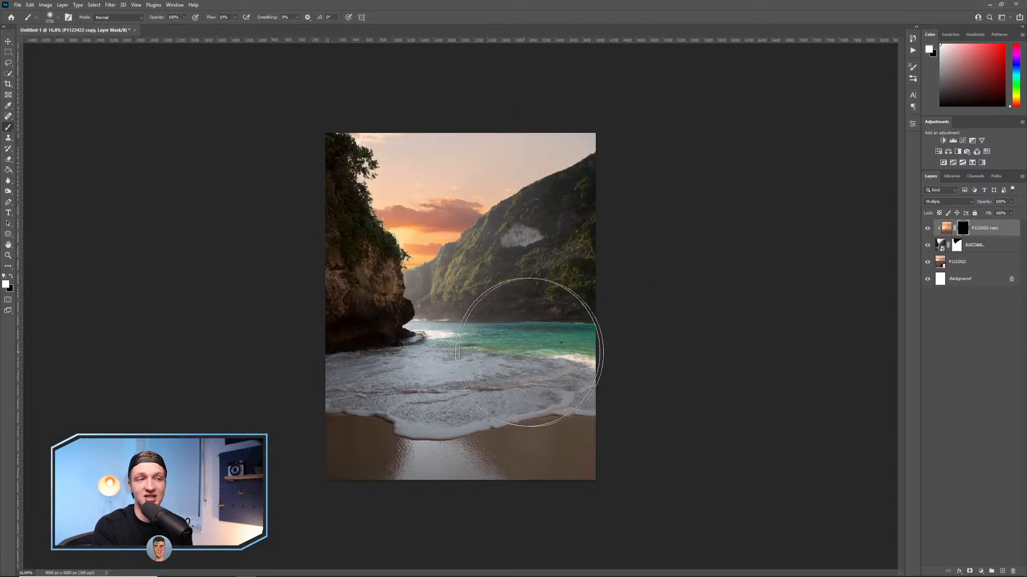
drag(506, 372, 460, 358)
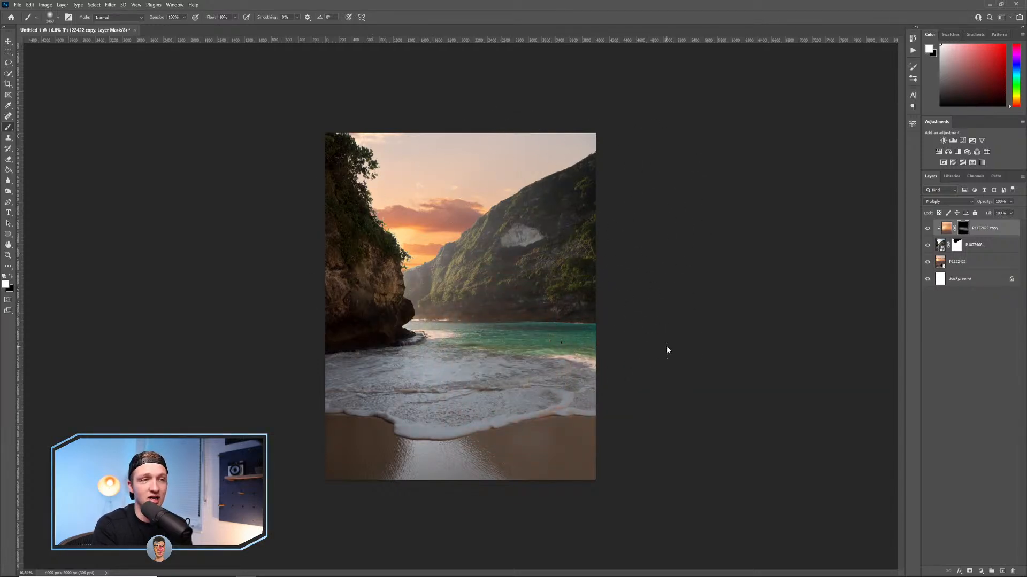
mouse_move(718, 155)
mouse_down()
mouse_move(640, 195)
mouse_move(424, 254)
mouse_move(298, 66)
mouse_move(368, 292)
mouse_move(353, 147)
mouse_up()
drag(422, 315, 370, 315)
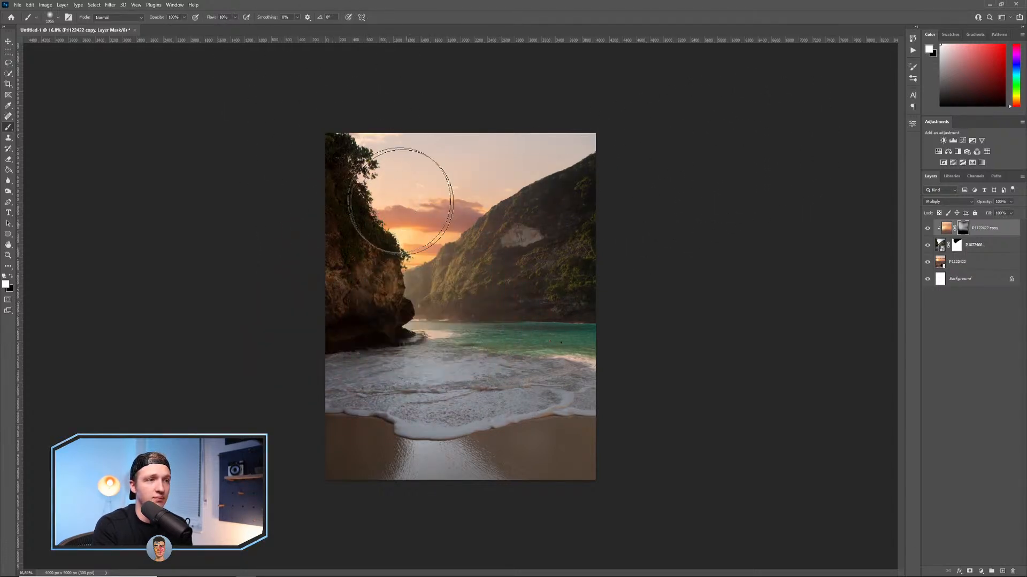
Paint white with a smaller brush on the mask along the near cliff's bright foliage edge against the sky.
scroll(395, 219, up, 5)
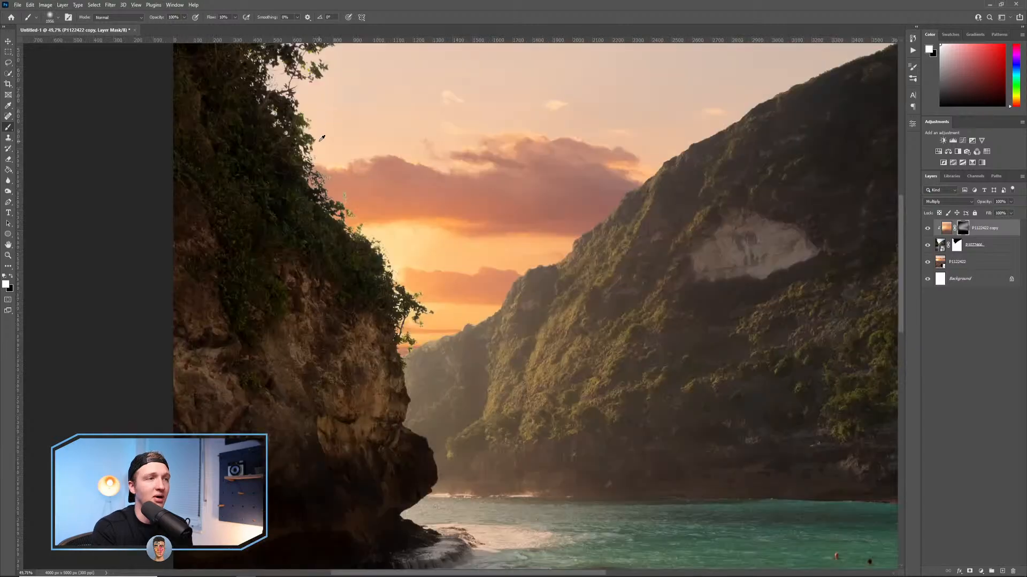
drag(433, 292, 240, 292)
drag(394, 249, 252, 250)
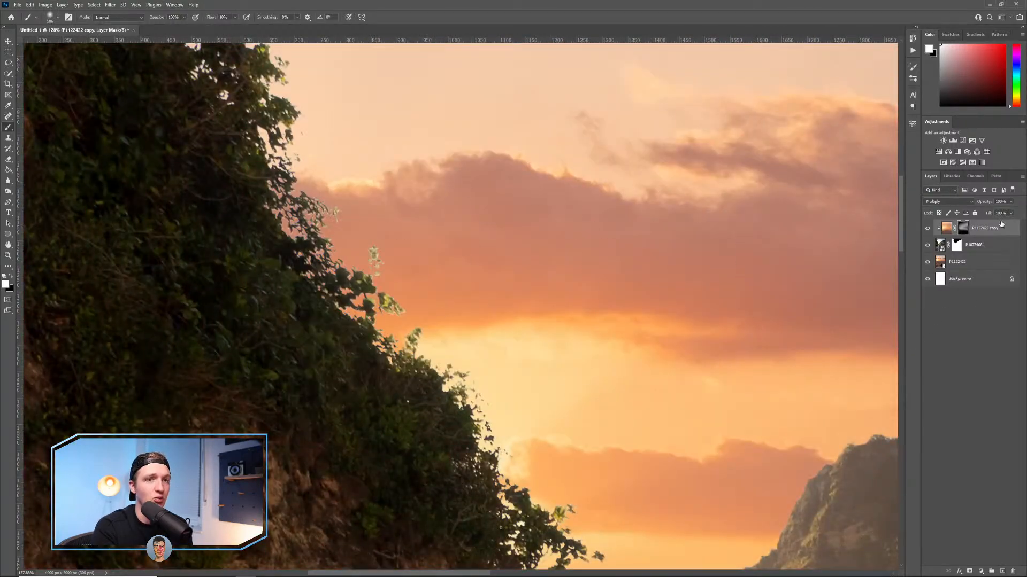
drag(379, 232, 492, 238)
drag(405, 305, 354, 295)
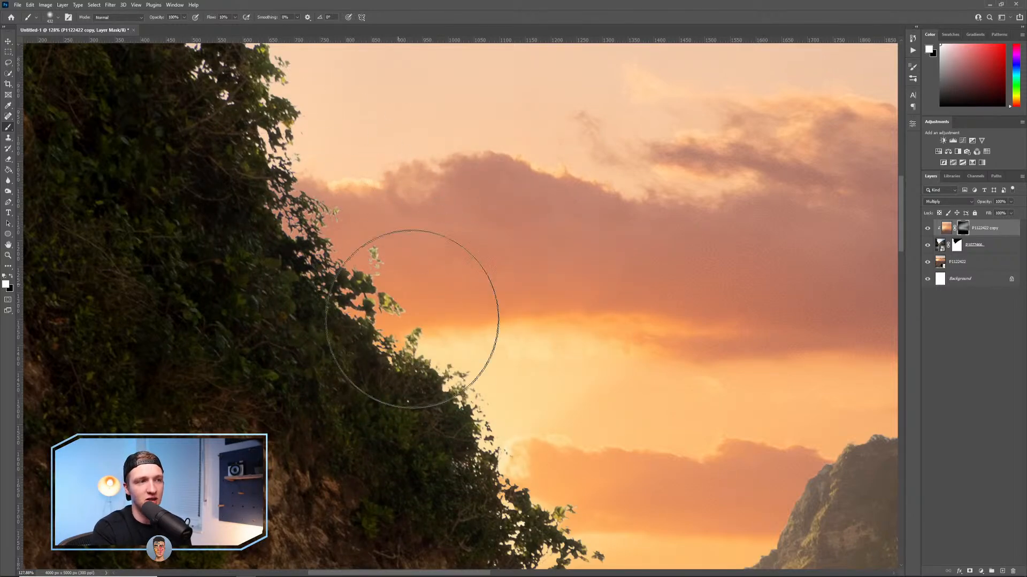
drag(443, 418, 525, 394)
Paint the mask over the tree leaves in the image's upper-left corner to tint their bright edges.
mouse_move(345, 187)
mouse_down()
mouse_move(505, 444)
mouse_move(556, 567)
mouse_up()
drag(551, 209, 595, 385)
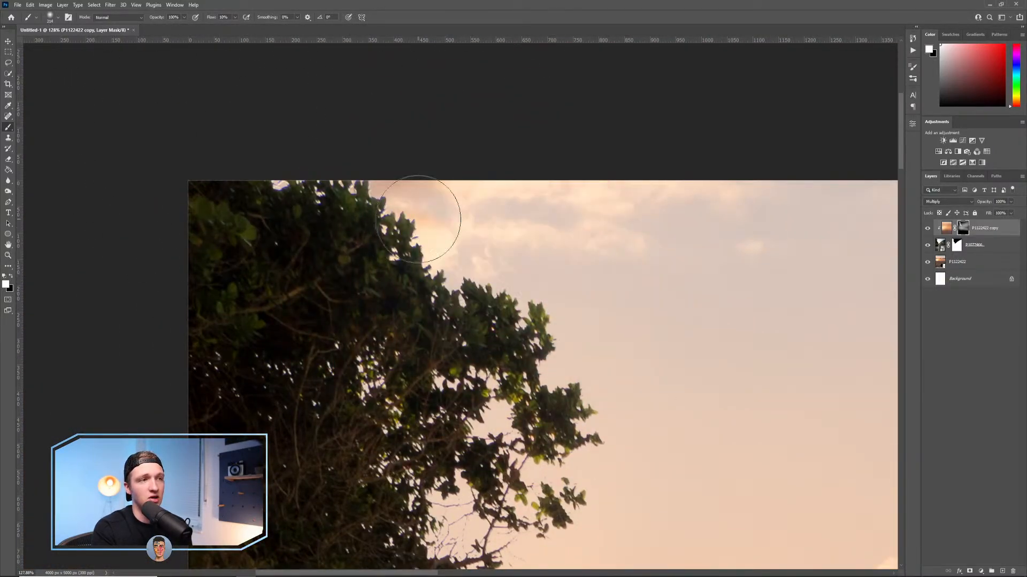
scroll(339, 156, up, 5)
drag(540, 336, 550, 291)
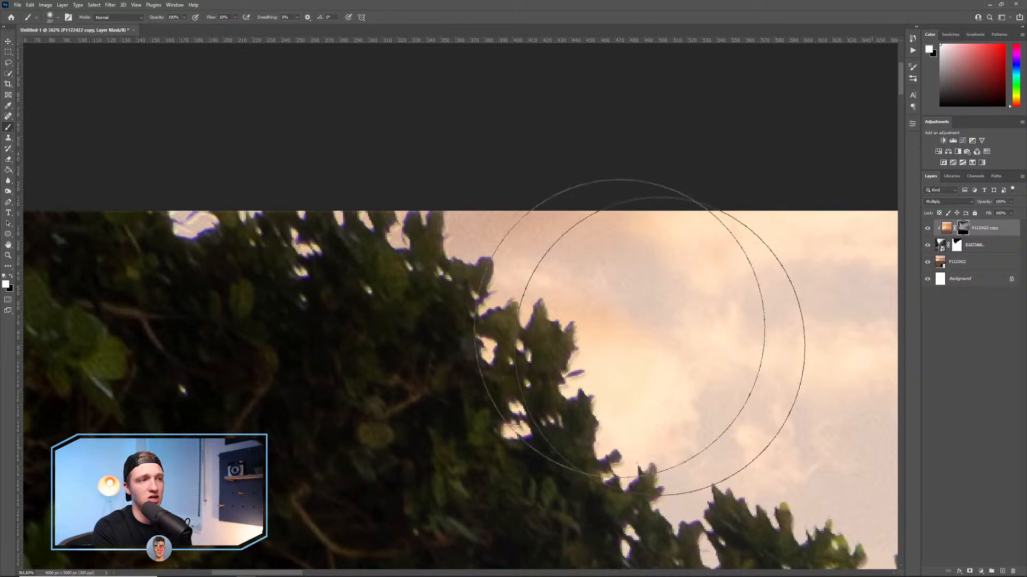
scroll(653, 444, down, 10)
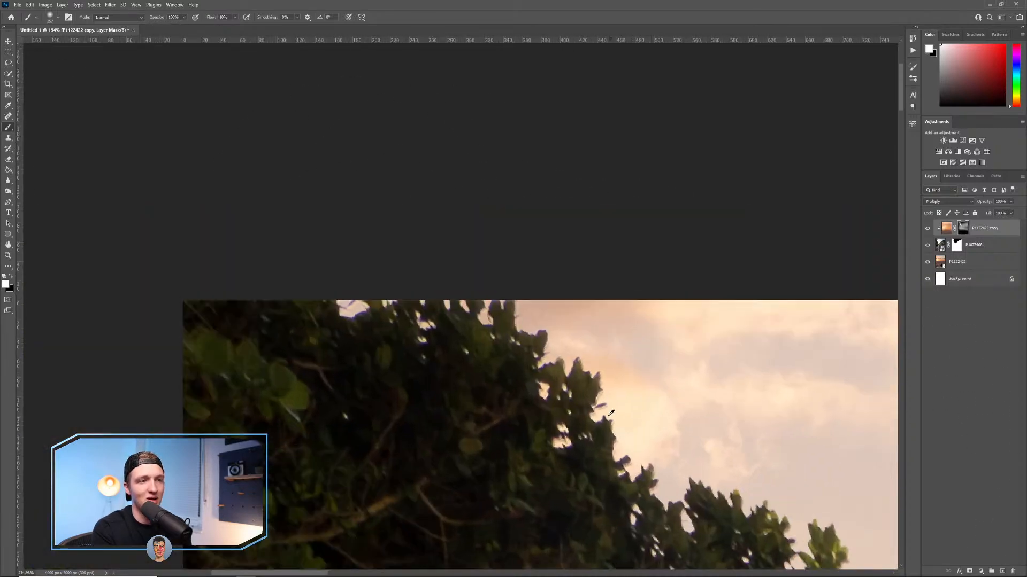
scroll(568, 370, down, 15)
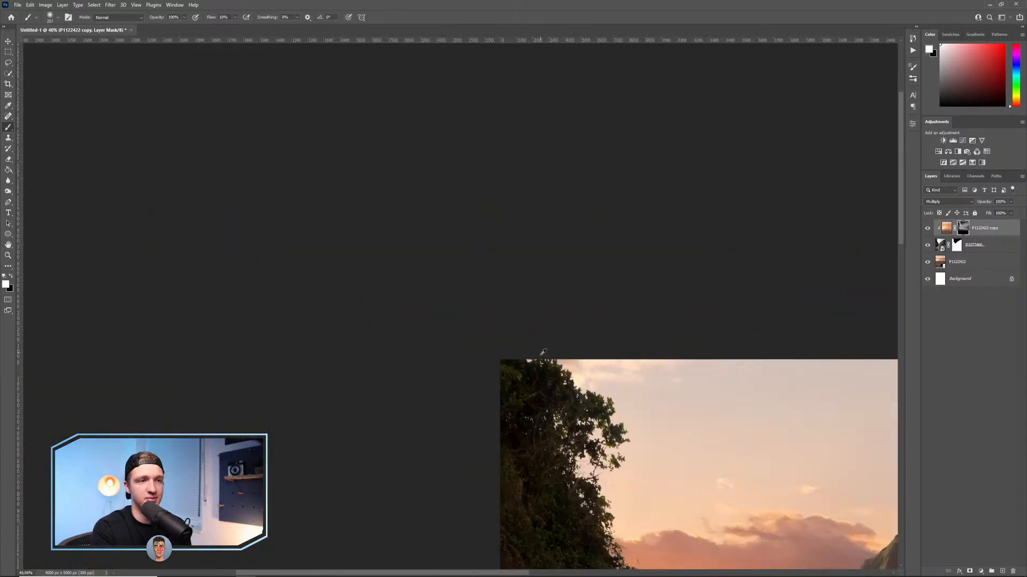
Paint white on the mask with a large brush across the foreground sand and waves, undoing one trial stroke.
scroll(550, 310, up, 5)
drag(550, 310, 663, 316)
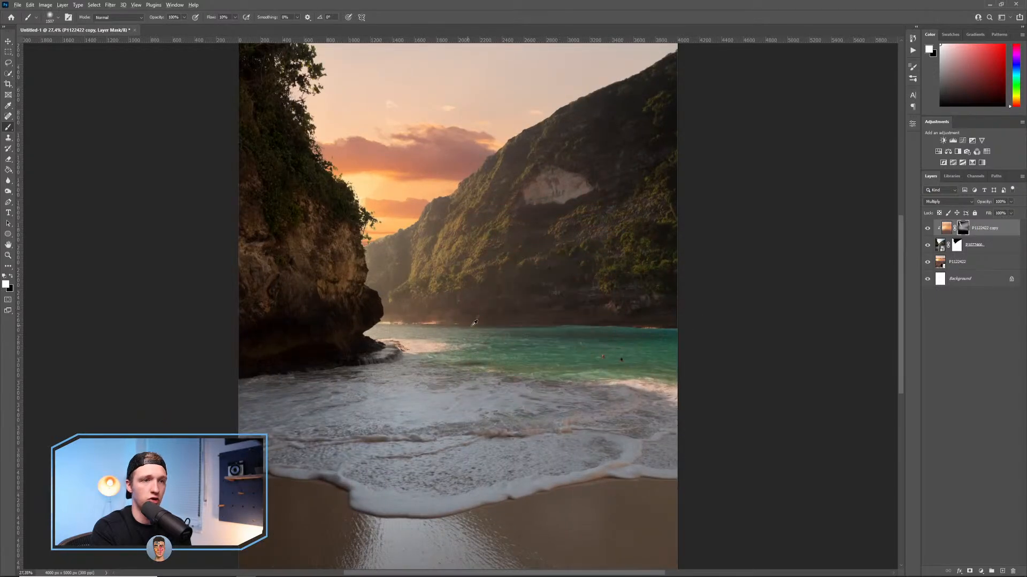
scroll(554, 452, down, 2)
mouse_move(553, 452)
mouse_down()
mouse_move(257, 466)
mouse_move(380, 509)
mouse_move(289, 447)
mouse_up()
key(ctrl+z)
drag(130, 458, 820, 498)
drag(438, 467, 350, 469)
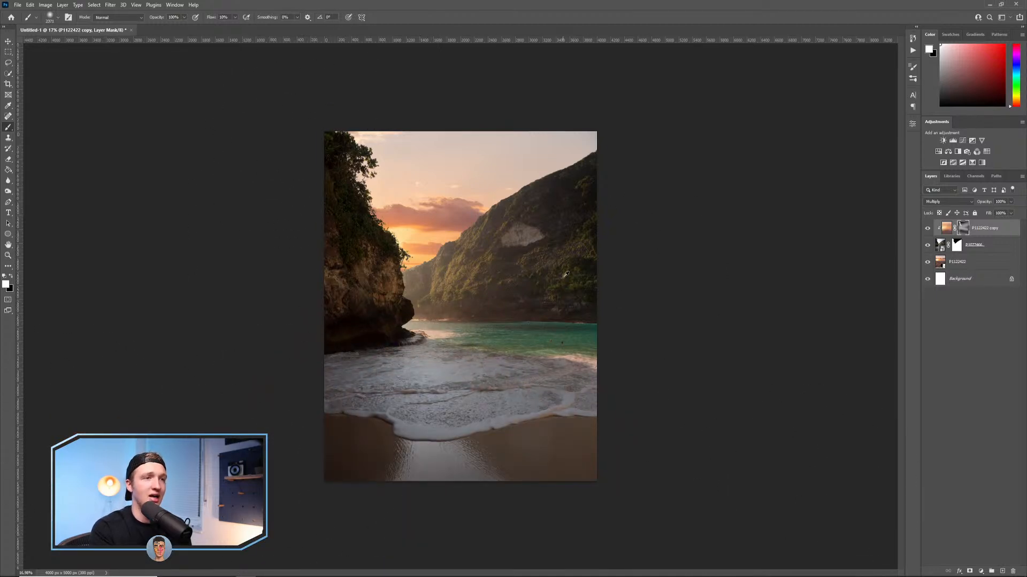
mouse_move(542, 447)
mouse_down()
mouse_move(639, 488)
mouse_move(444, 456)
mouse_move(437, 435)
mouse_up()
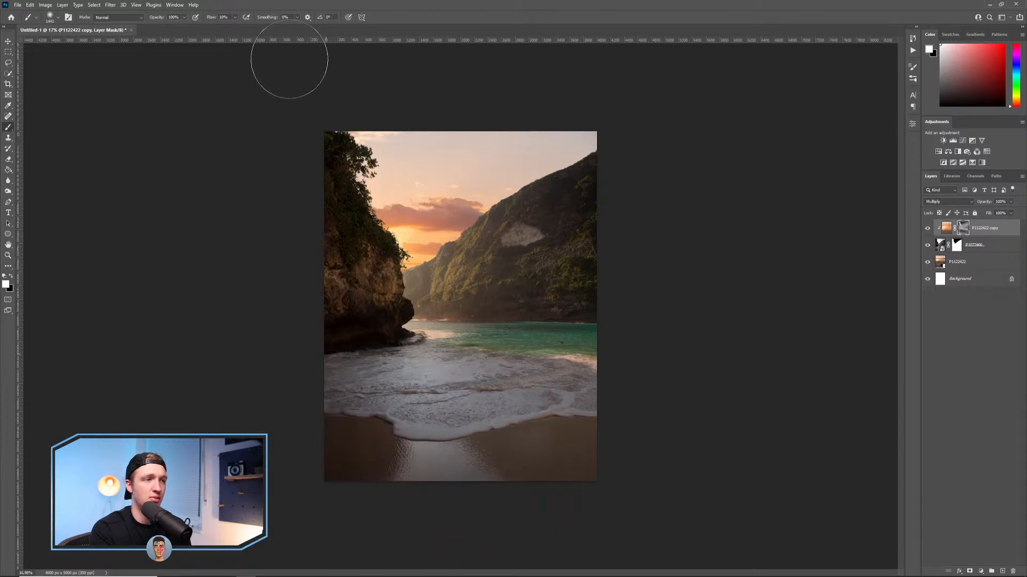
Toggle the clipped sunset copy's visibility to compare the composite with and without the colour tint, leaving it shown.
click(929, 229)
click(928, 229)
click(929, 229)
click(928, 229)
click(929, 228)
click(929, 229)
click(929, 229)
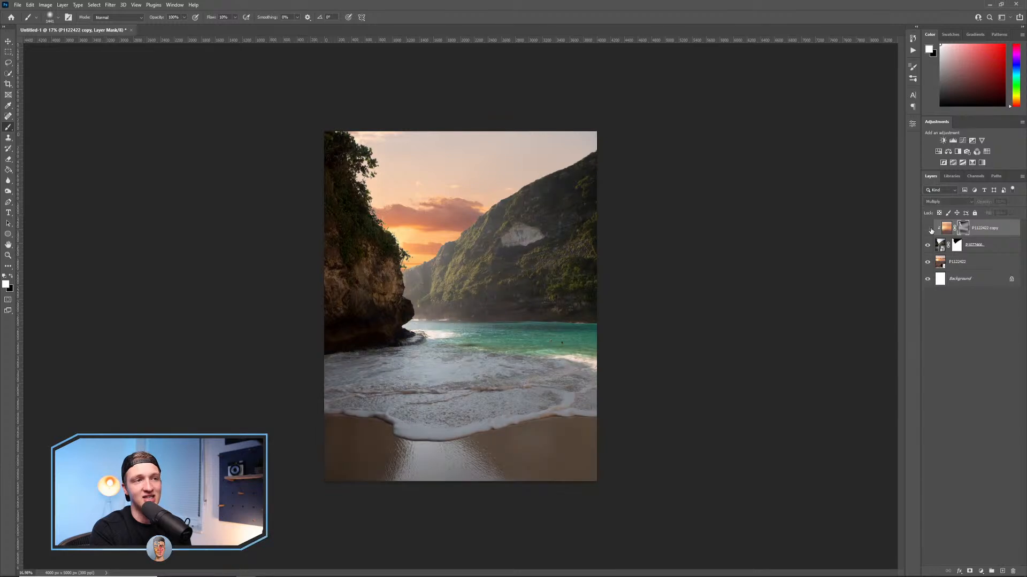
click(929, 229)
click(929, 229)
click(929, 228)
click(929, 228)
click(928, 229)
click(929, 229)
click(929, 229)
click(929, 229)
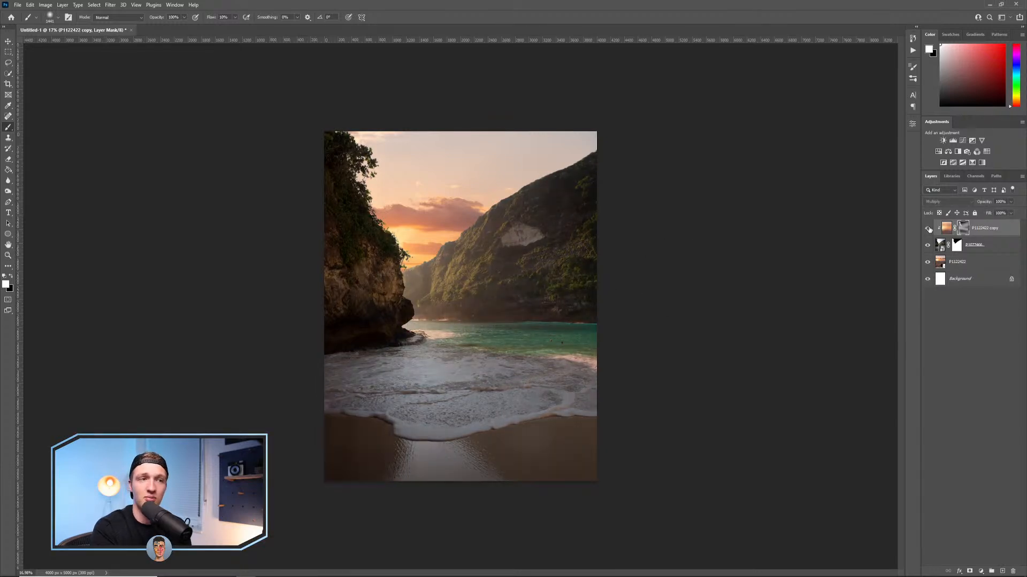
Reselect the sunset copy's layer mask and enlarge the brush for broader mask painting.
click(997, 232)
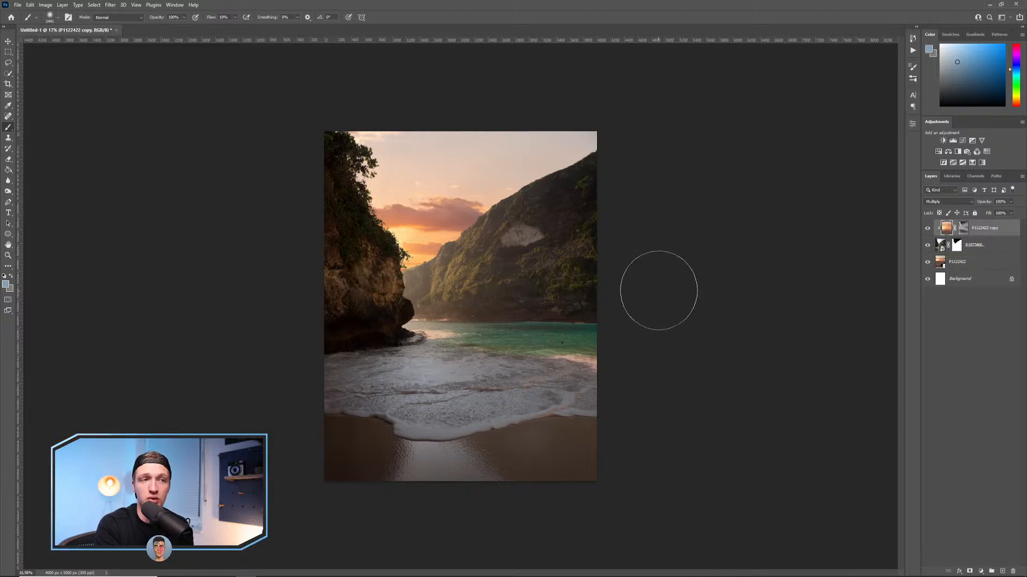
drag(568, 279, 604, 279)
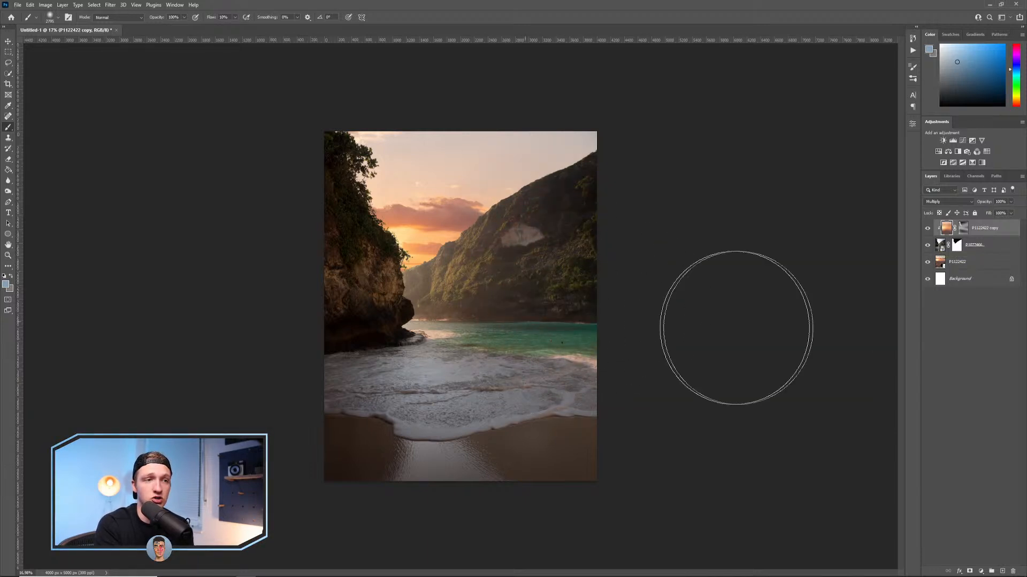
click(962, 229)
drag(532, 316, 508, 317)
drag(565, 265, 597, 265)
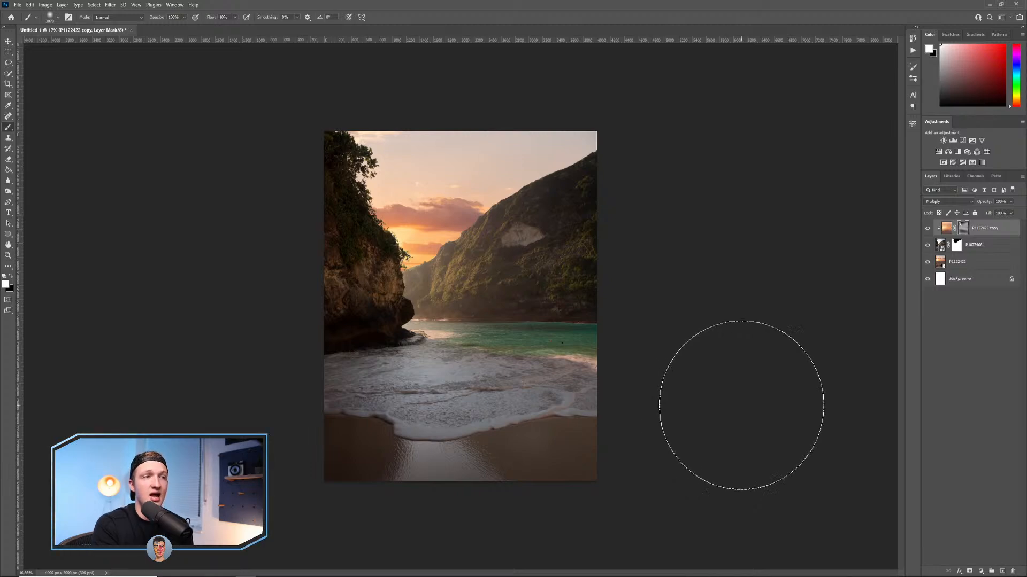
scroll(443, 265, up, 10)
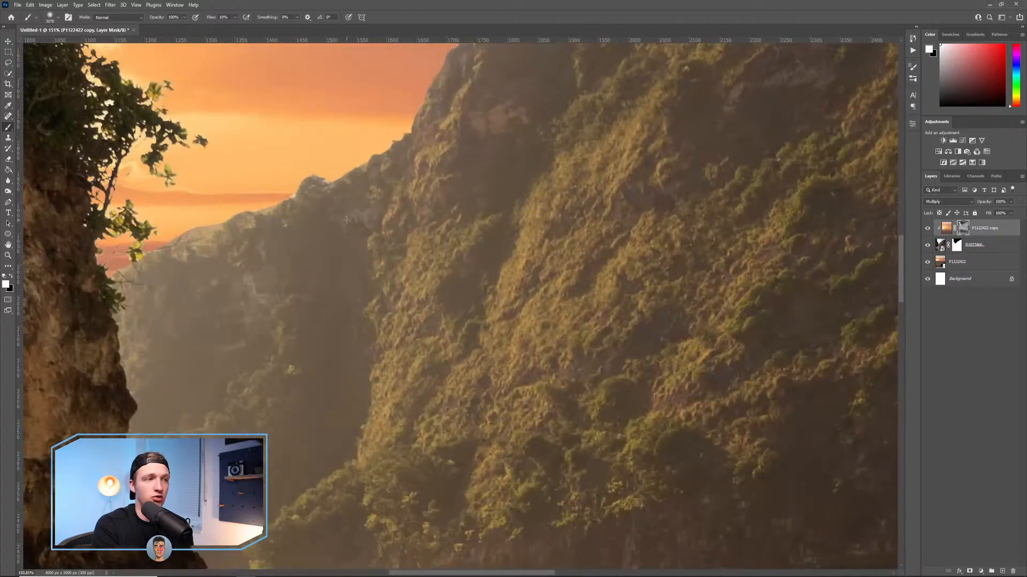
scroll(347, 220, down, 10)
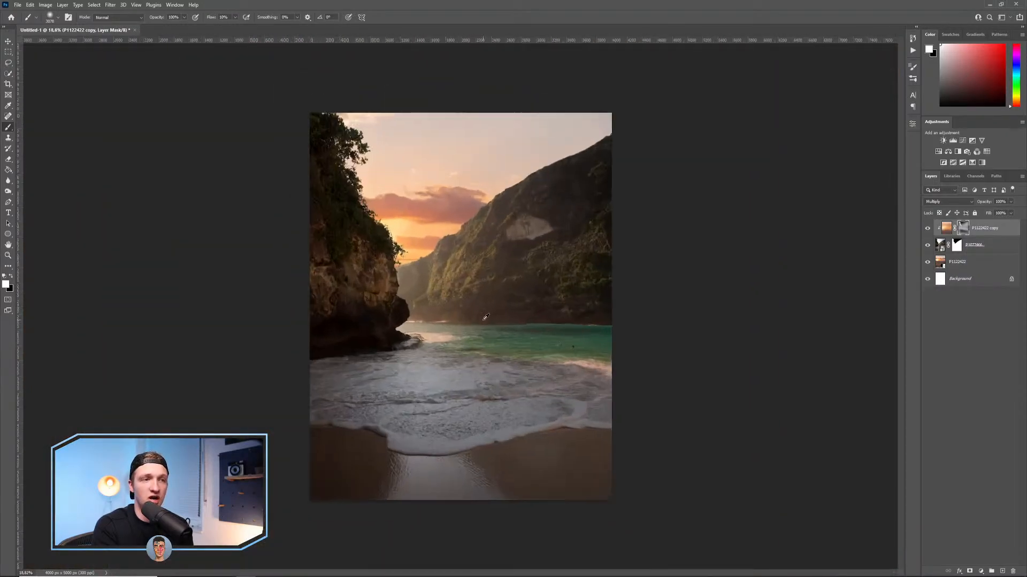
scroll(486, 317, up, 2)
scroll(502, 316, down, 1)
scroll(520, 315, up, 2)
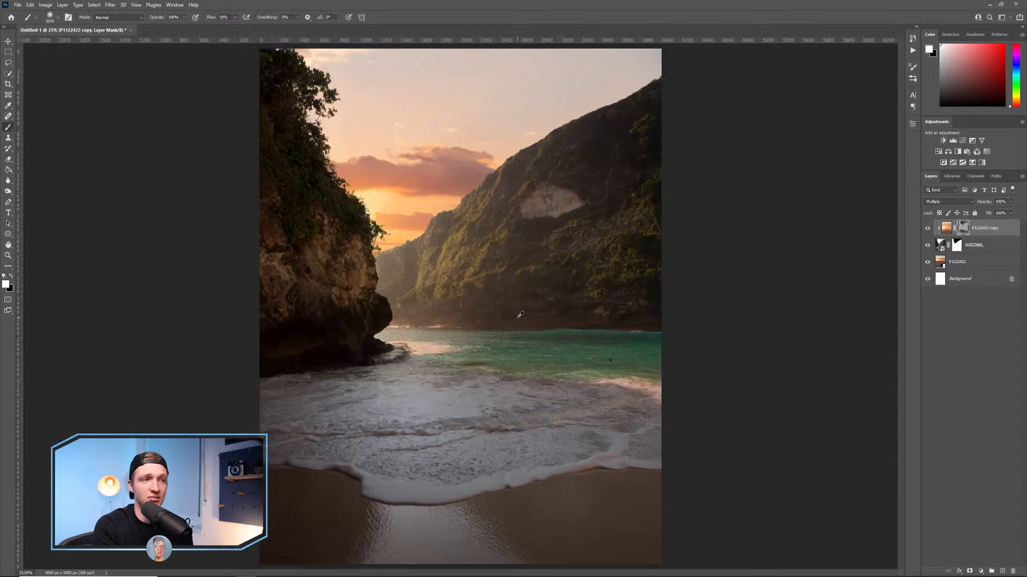
Toggle the clipped sunset copy's visibility repeatedly to compare the whole composite with and without the tint, leaving it shown.
scroll(519, 315, down, 2)
scroll(524, 305, up, 1)
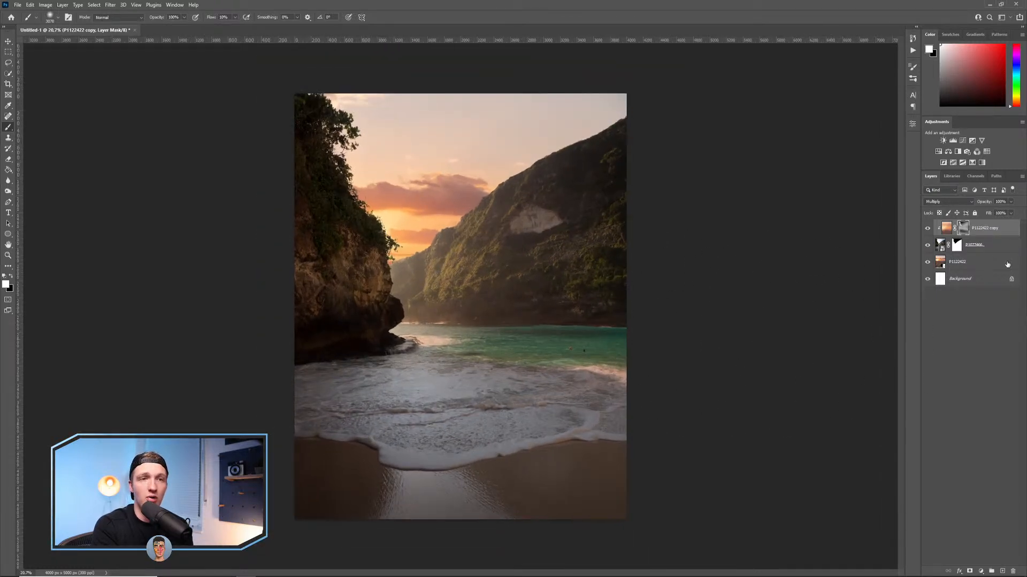
click(927, 228)
click(927, 228)
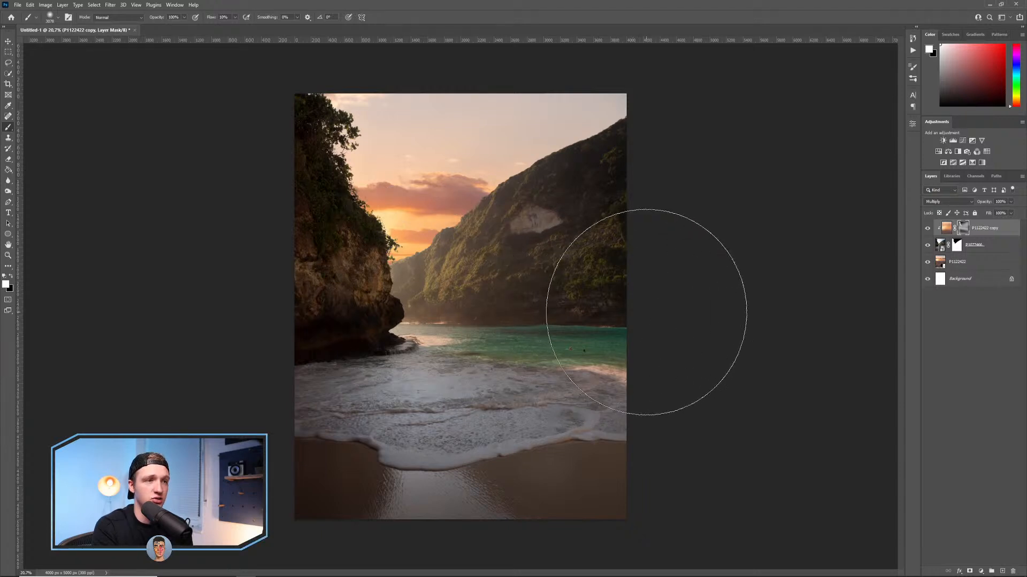
click(927, 228)
click(927, 228)
click(927, 227)
click(927, 227)
click(927, 227)
click(928, 228)
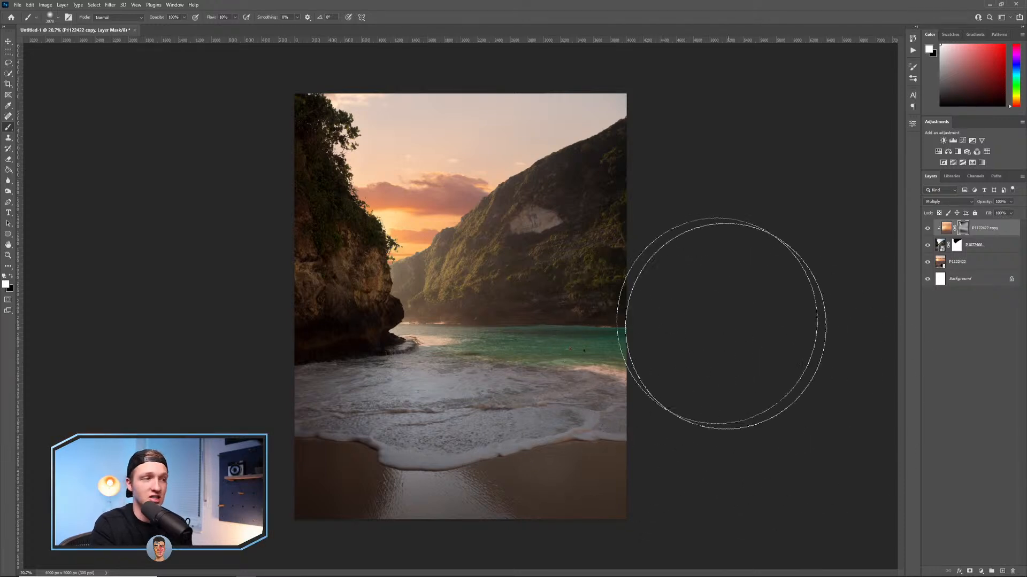
Shrink the oversized mask brush to a small size.
scroll(579, 374, down, 1)
scroll(578, 374, up, 2)
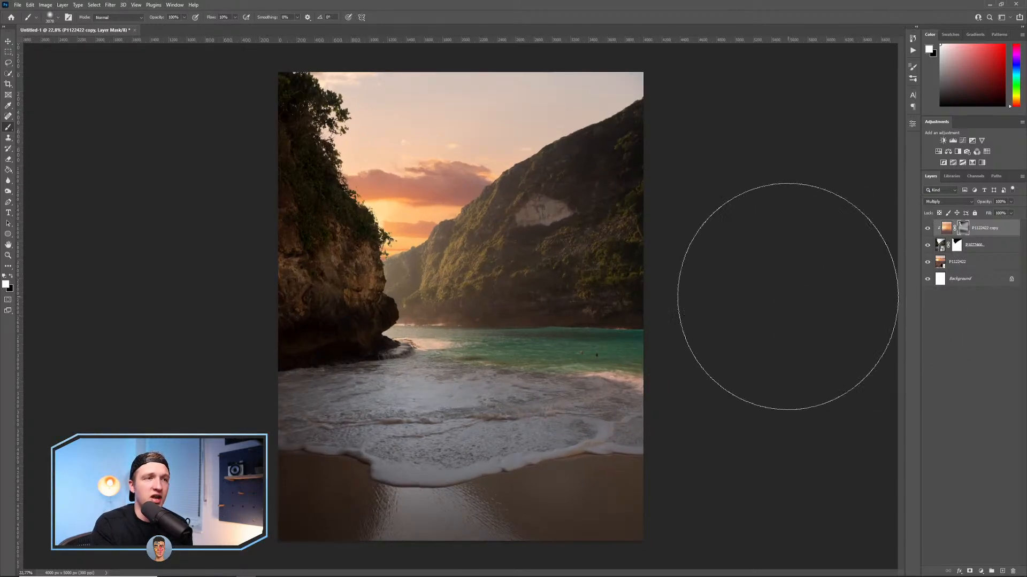
drag(534, 355, 374, 355)
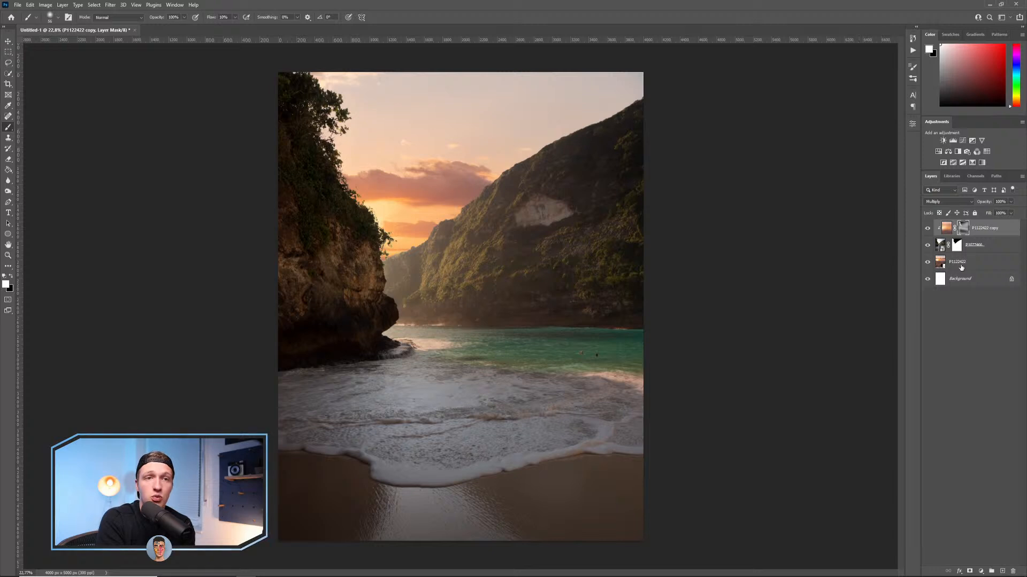
click(983, 262)
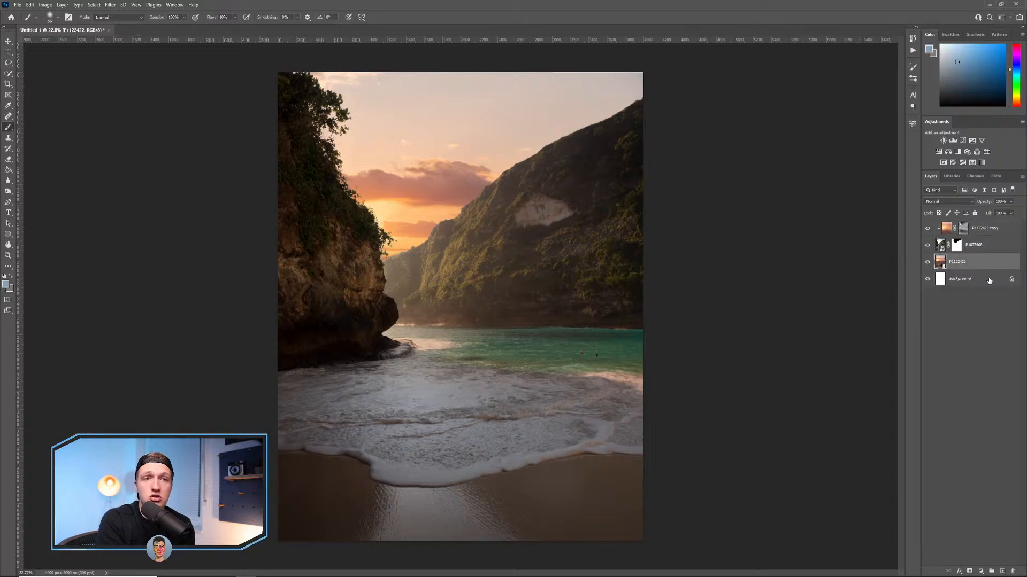
click(963, 141)
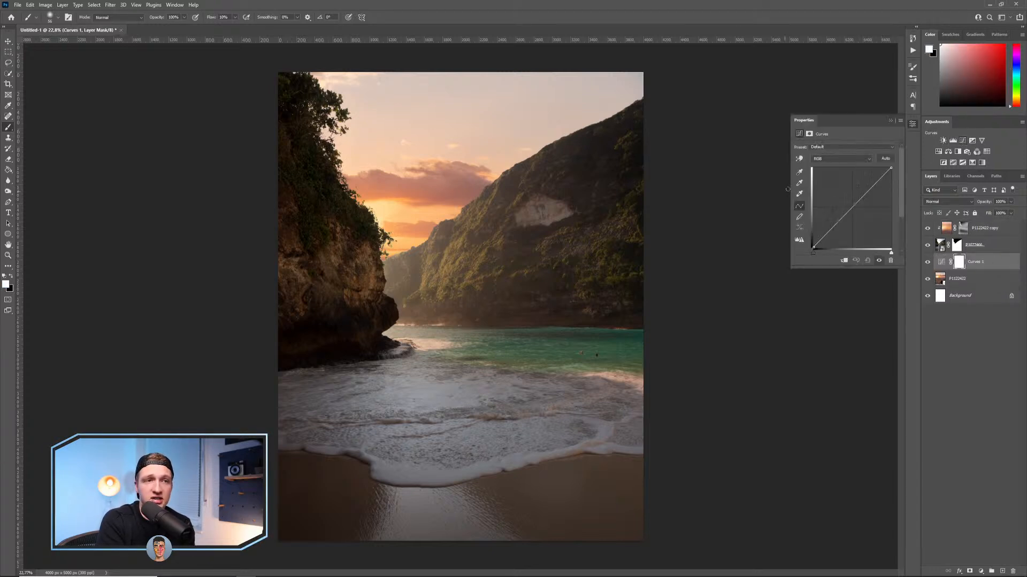
mouse_move(890, 169)
mouse_down()
mouse_move(873, 167)
mouse_move(896, 158)
mouse_move(875, 167)
mouse_move(891, 145)
mouse_move(877, 167)
mouse_move(890, 168)
mouse_up()
click(986, 262)
key(Delete)
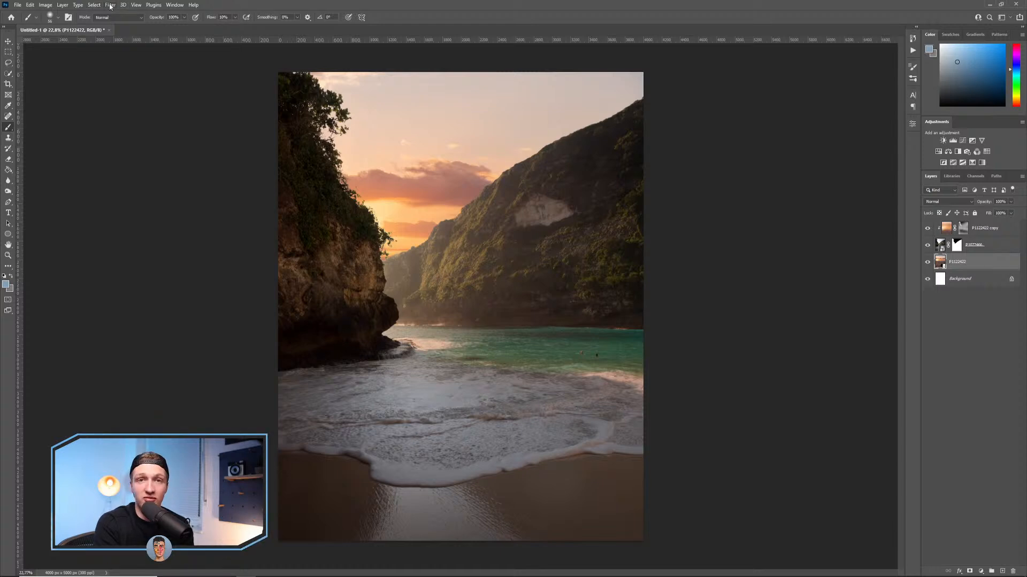
Add a Brightness/Contrast adjustment layer directly above the original sunset layer and raise its brightness slightly.
click(942, 140)
mouse_move(844, 170)
mouse_down()
mouse_move(855, 171)
mouse_move(847, 167)
mouse_up()
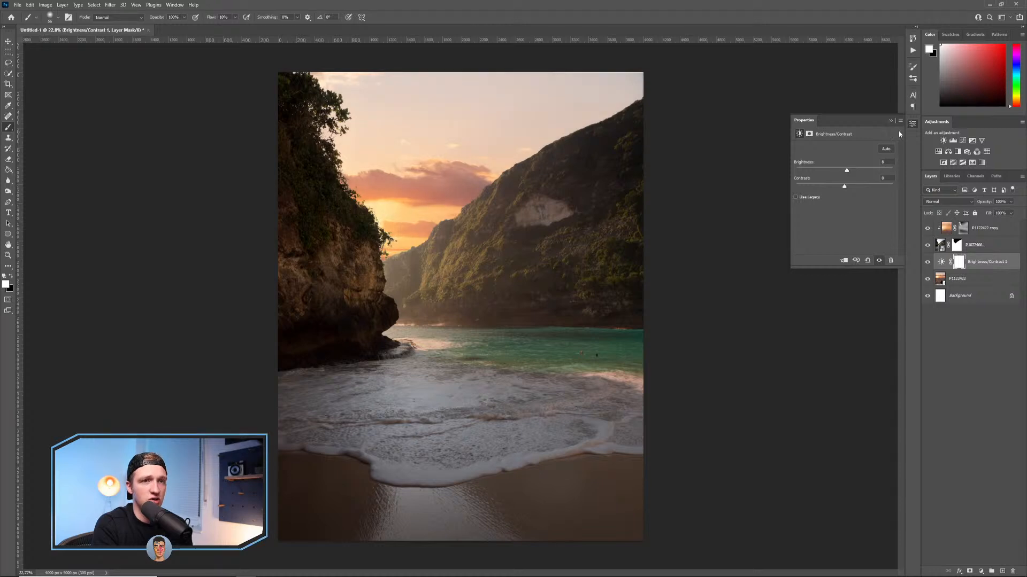
click(891, 121)
Toggle the Brightness/Contrast layer's visibility to compare the sky's brightness, leaving it shown, and examine the composite at different magnifications.
click(928, 262)
click(928, 262)
click(927, 262)
click(928, 262)
click(928, 262)
click(928, 262)
click(927, 262)
click(928, 262)
click(927, 262)
click(927, 262)
scroll(547, 286, down, 1)
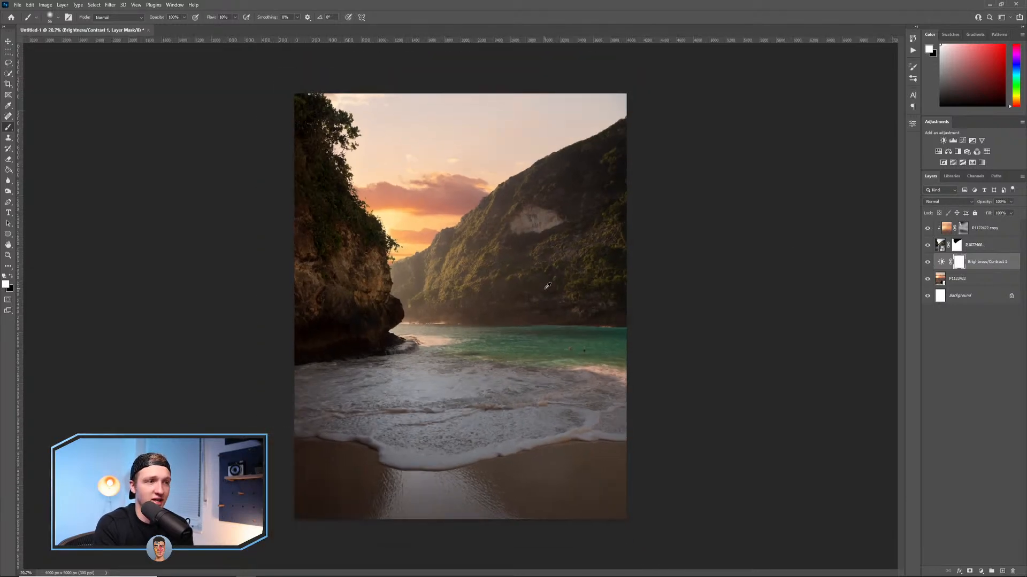
scroll(546, 297, up, 1)
scroll(545, 297, down, 2)
scroll(546, 297, up, 2)
scroll(547, 298, down, 2)
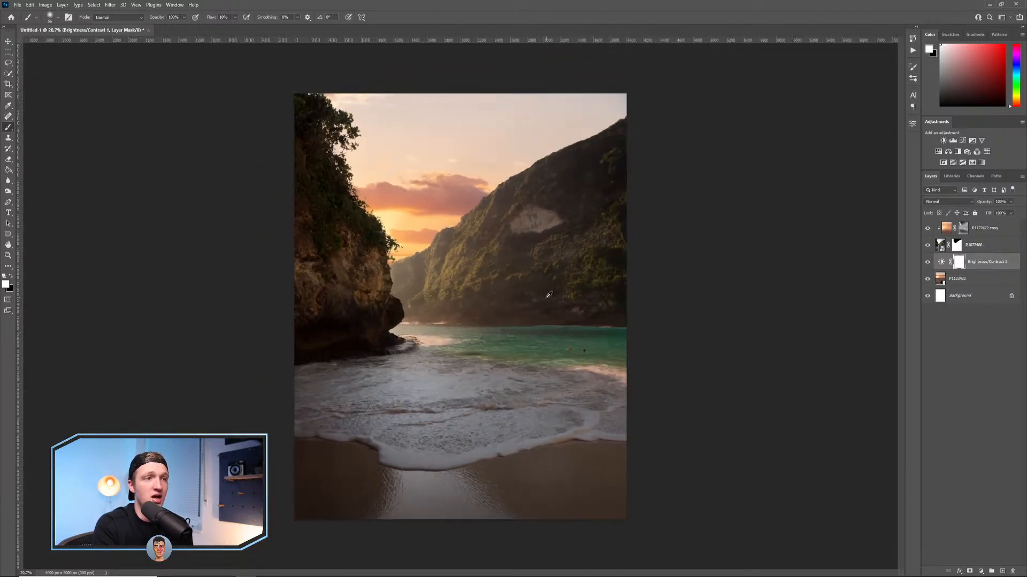
scroll(548, 301, up, 2)
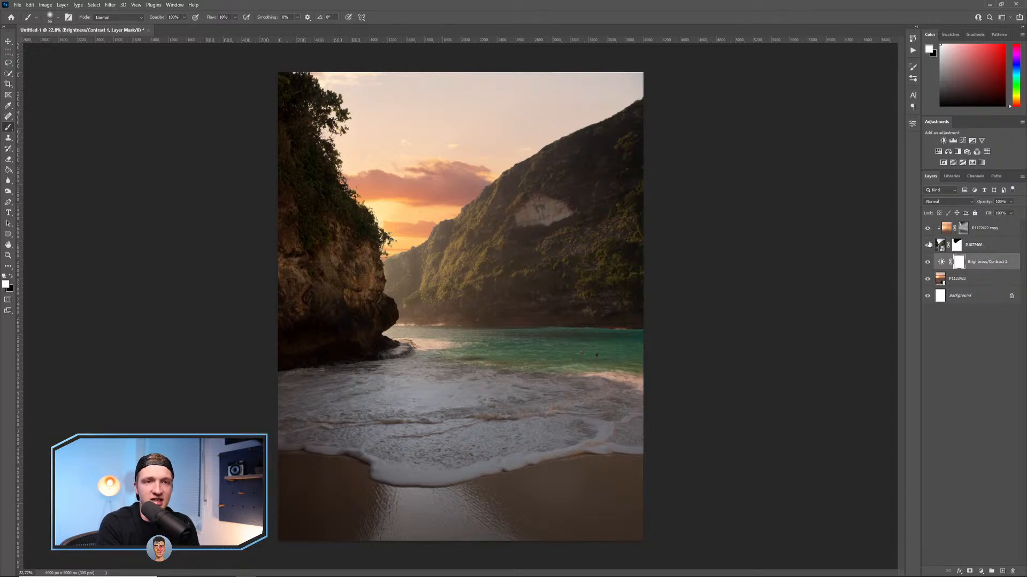
Add a Curves adjustment layer above the sunset copy and clip it so it affects only the beach photo.
click(989, 250)
click(988, 228)
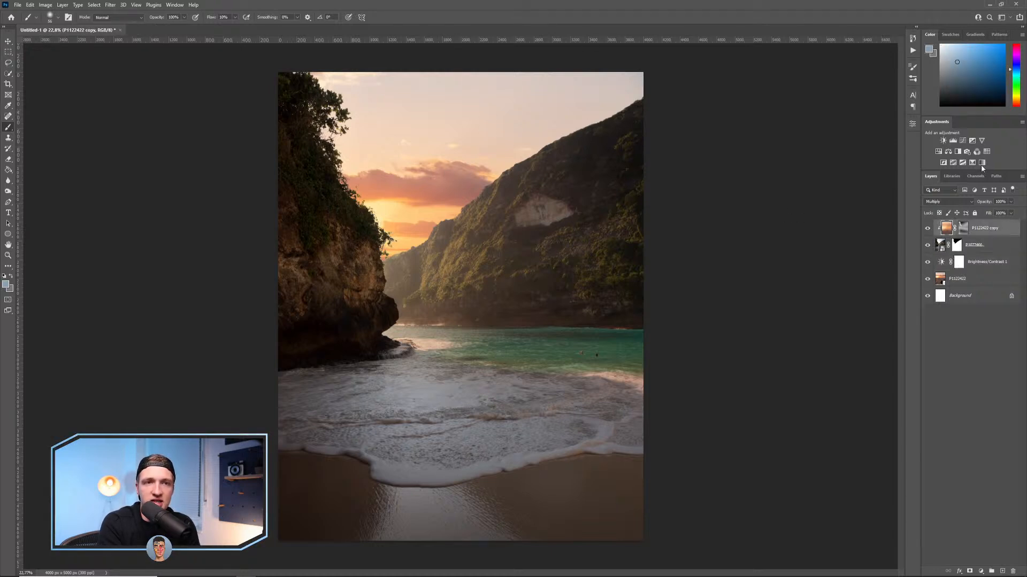
click(963, 140)
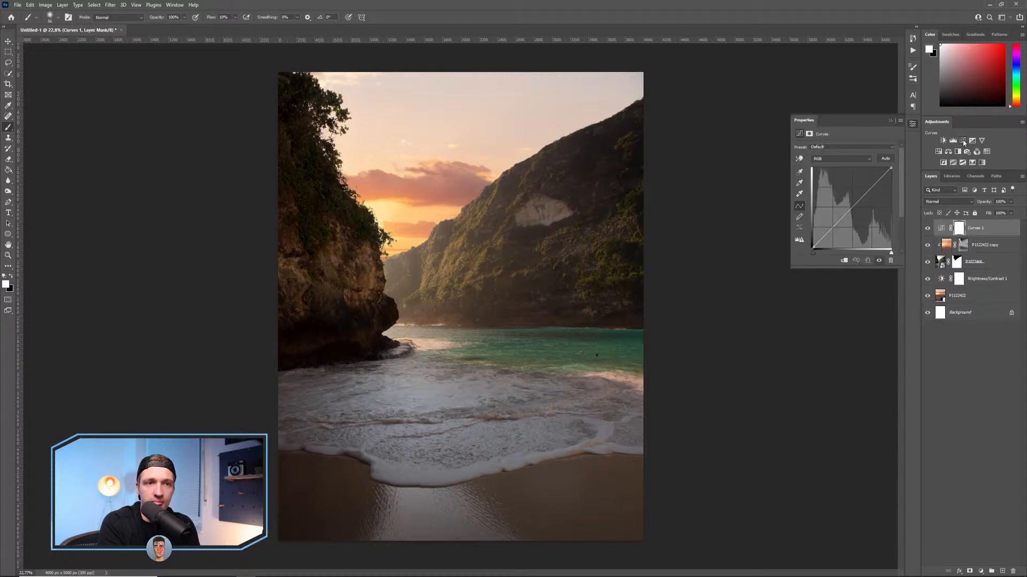
click(843, 261)
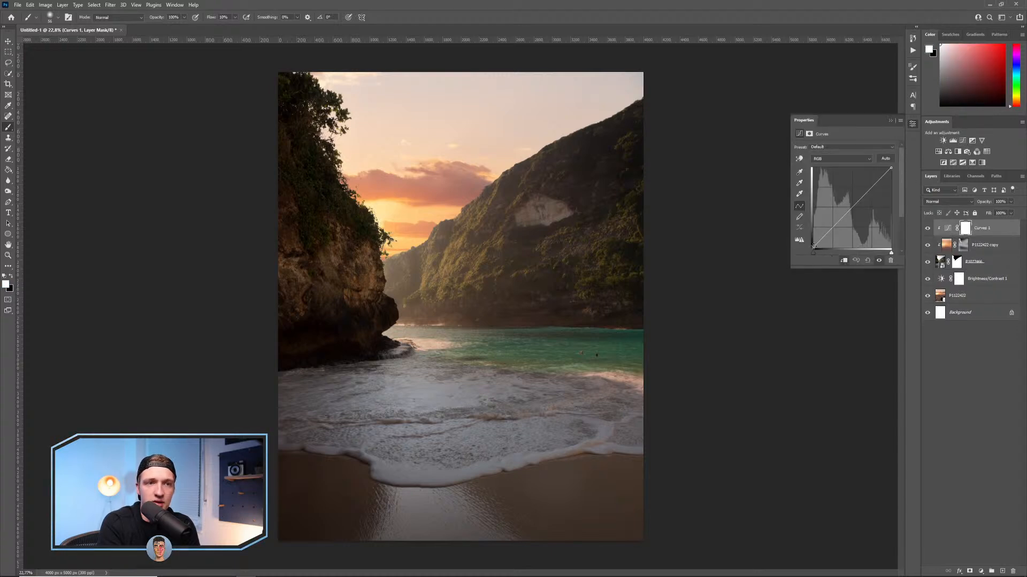
drag(813, 247, 812, 169)
drag(745, 153, 683, 242)
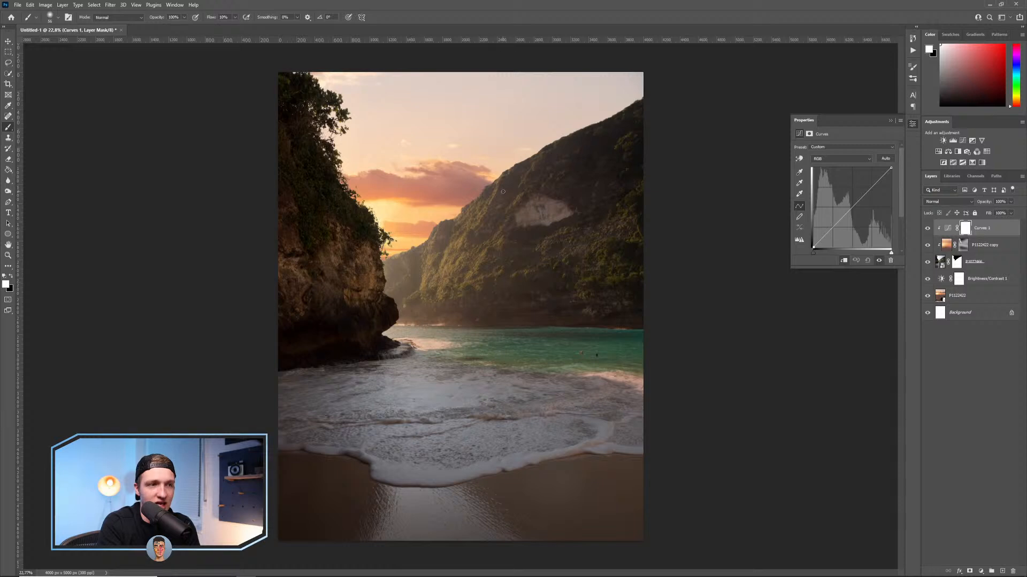
mouse_move(813, 247)
mouse_down()
mouse_move(808, 236)
mouse_move(806, 244)
mouse_move(845, 221)
mouse_move(809, 246)
mouse_up()
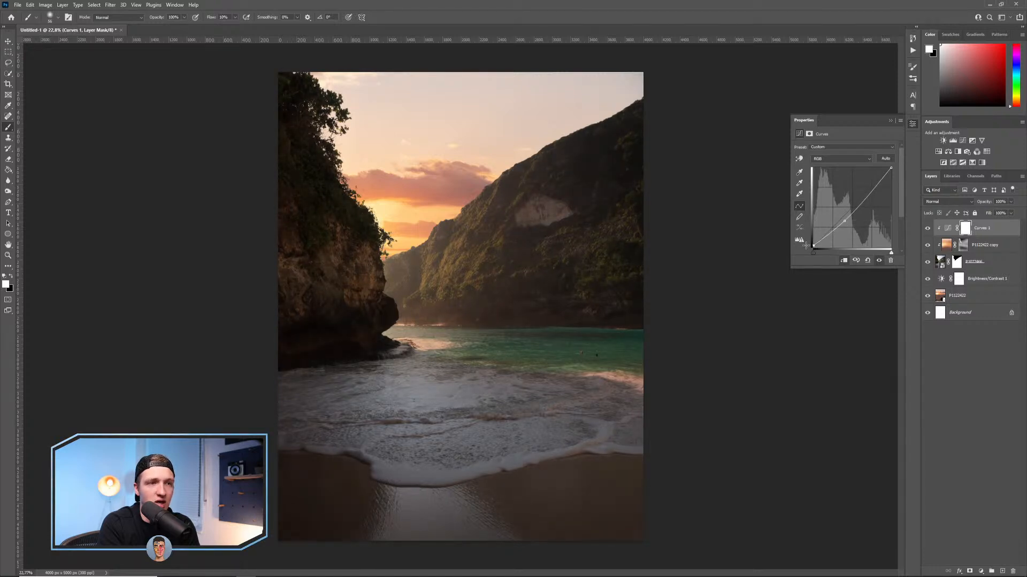
drag(818, 241, 851, 225)
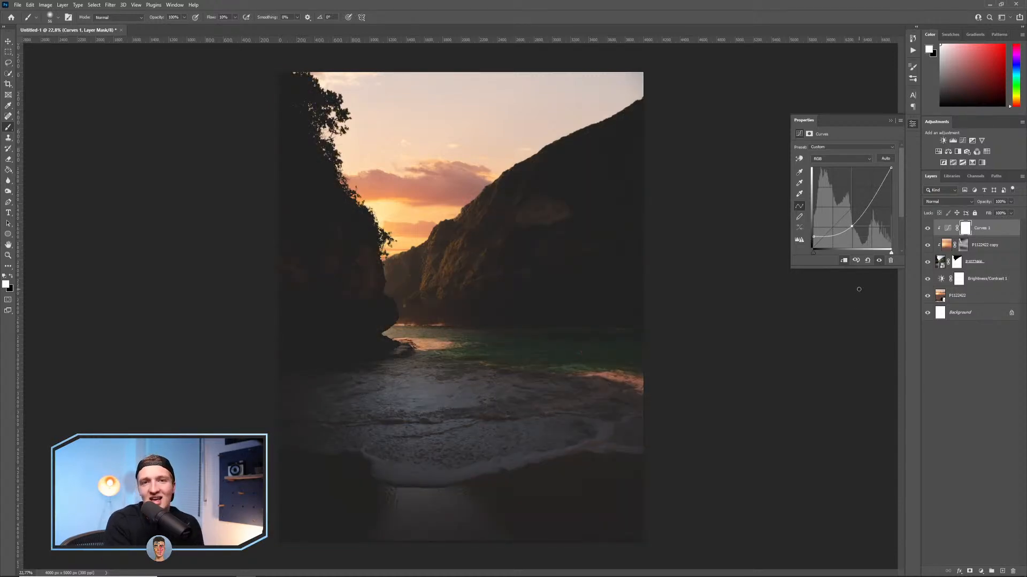
click(868, 261)
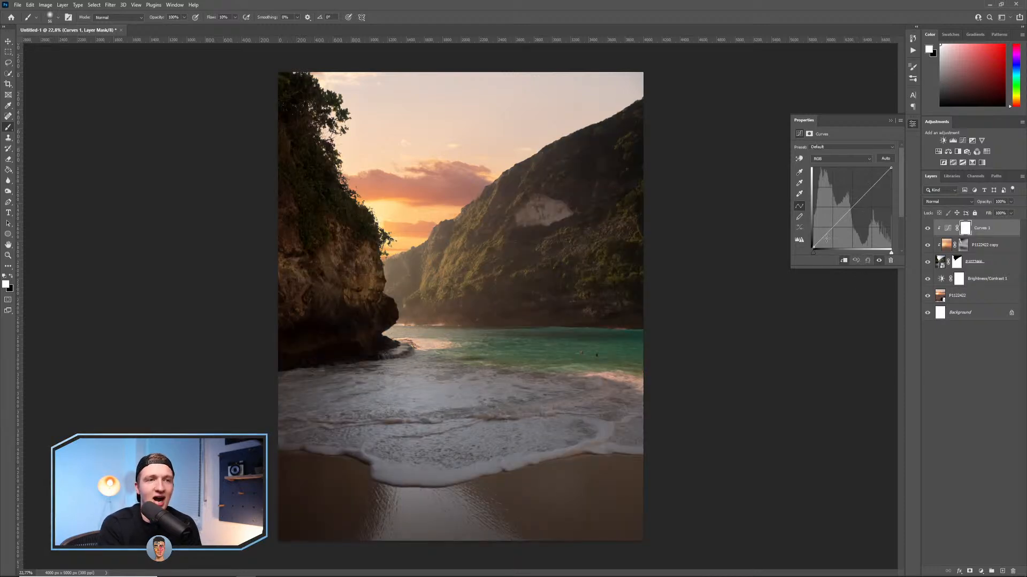
Shape the clipped layer's RGB curve with slightly lifted blacks, darker midtones and the white point moved inward for brighter highlights.
drag(812, 248, 809, 243)
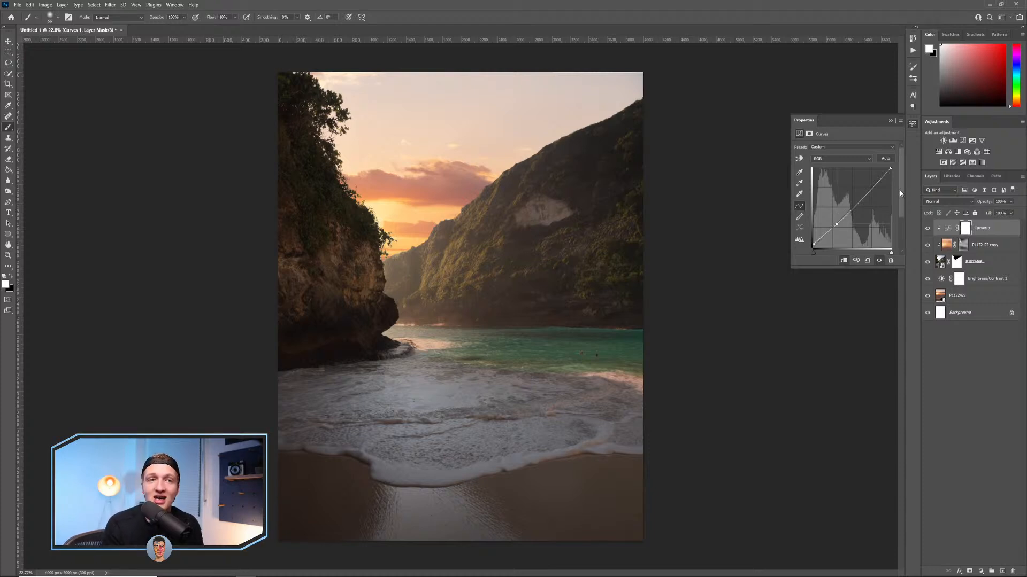
drag(837, 226, 840, 224)
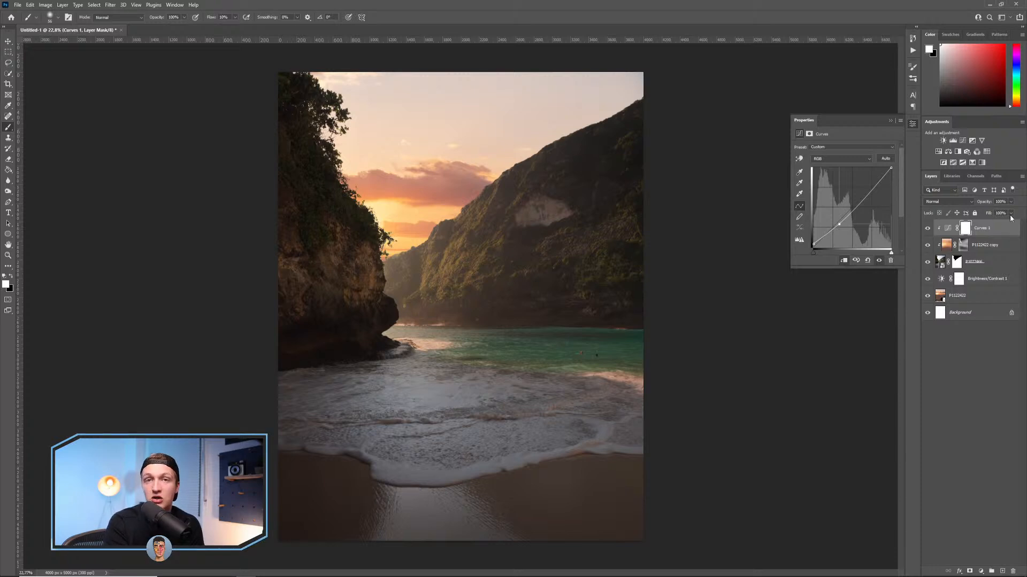
drag(888, 168, 885, 168)
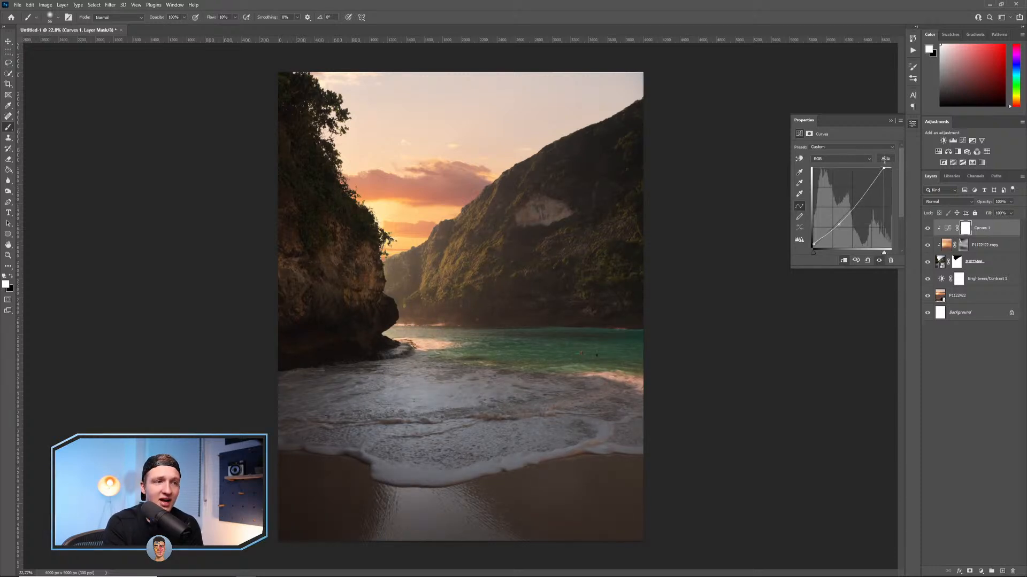
click(883, 159)
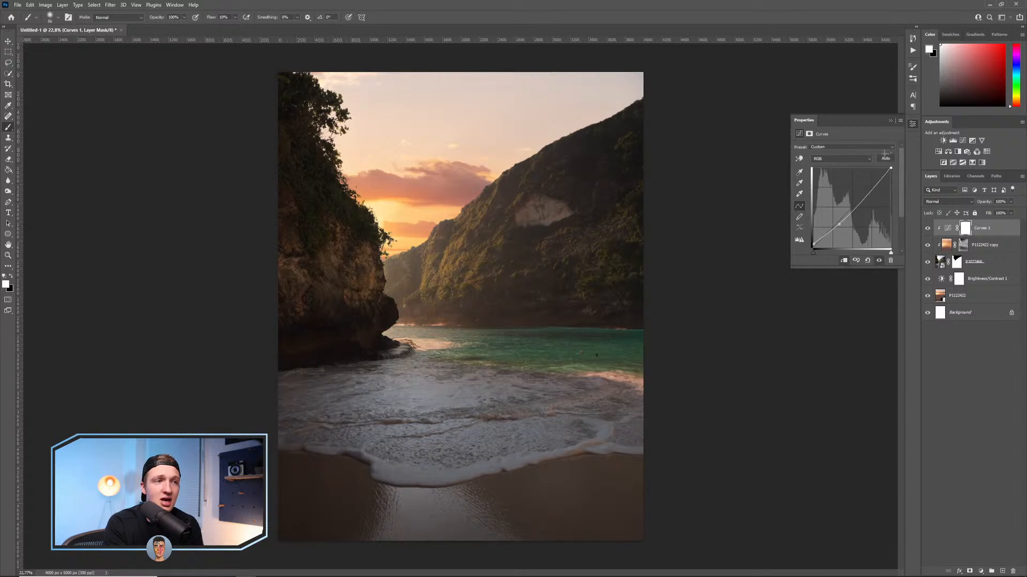
drag(875, 143, 878, 110)
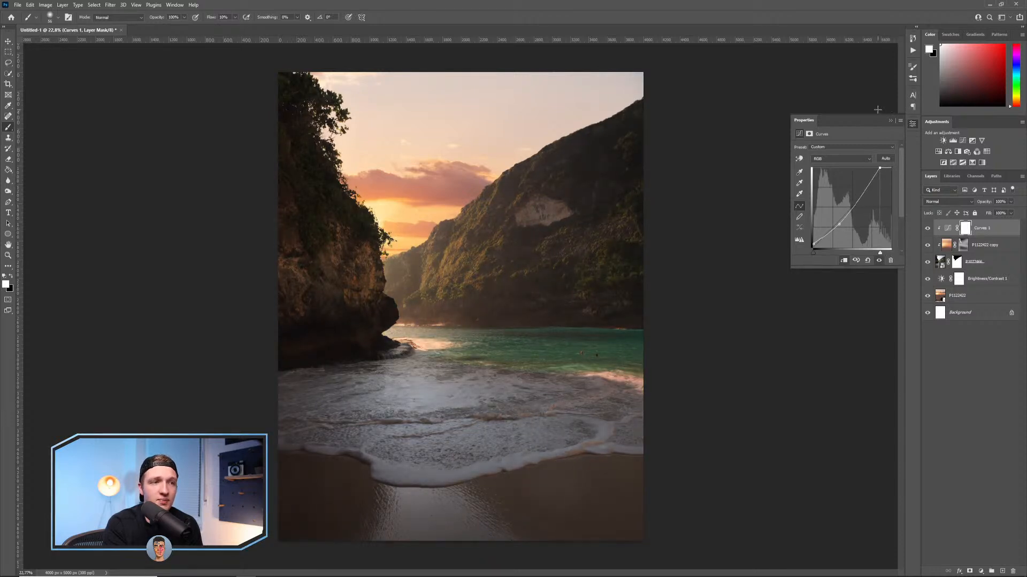
Check the Red channel's black point and move the Blue channel's white point slightly inward to add blue to the highlights.
click(837, 159)
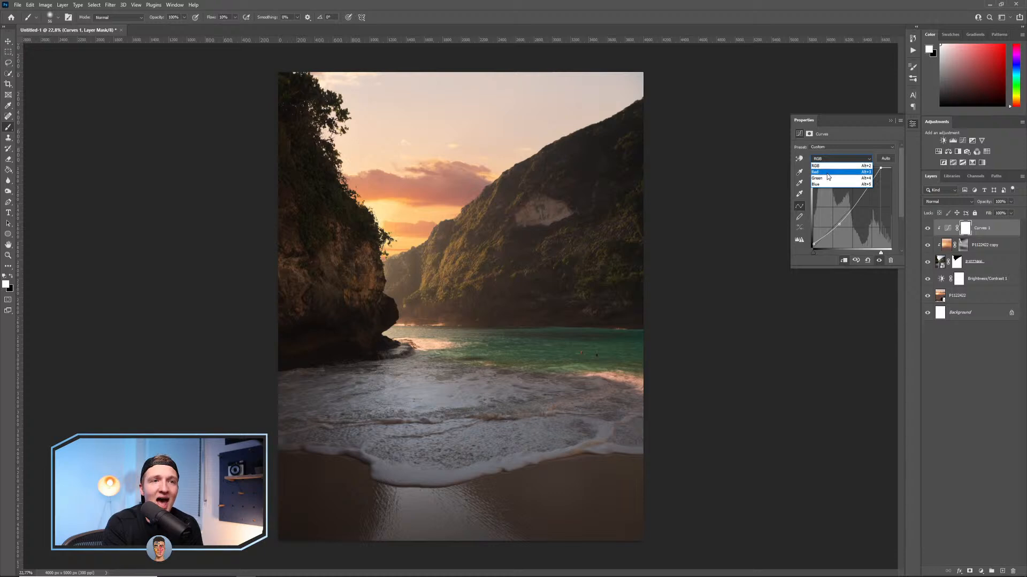
click(835, 167)
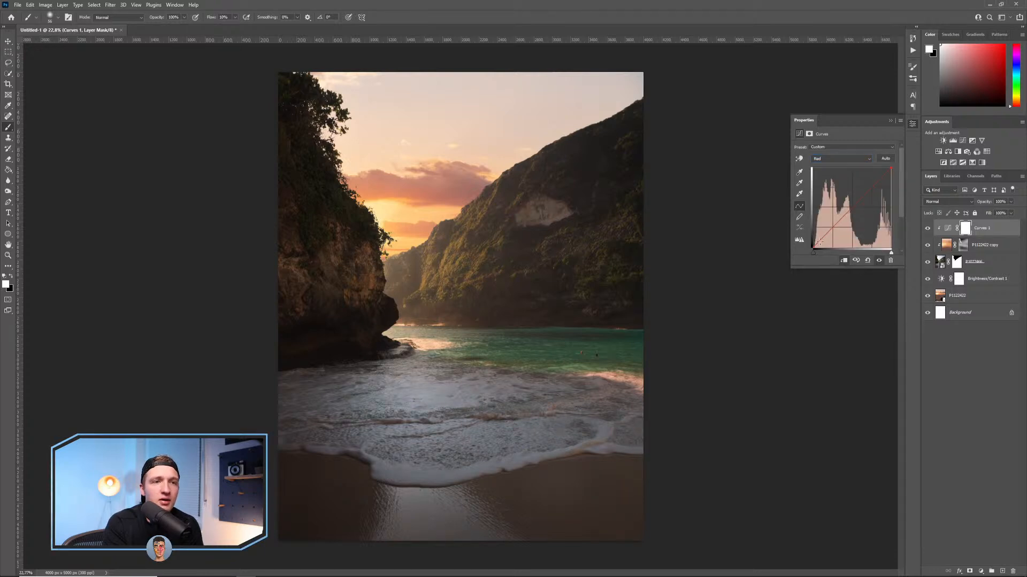
drag(812, 248, 813, 249)
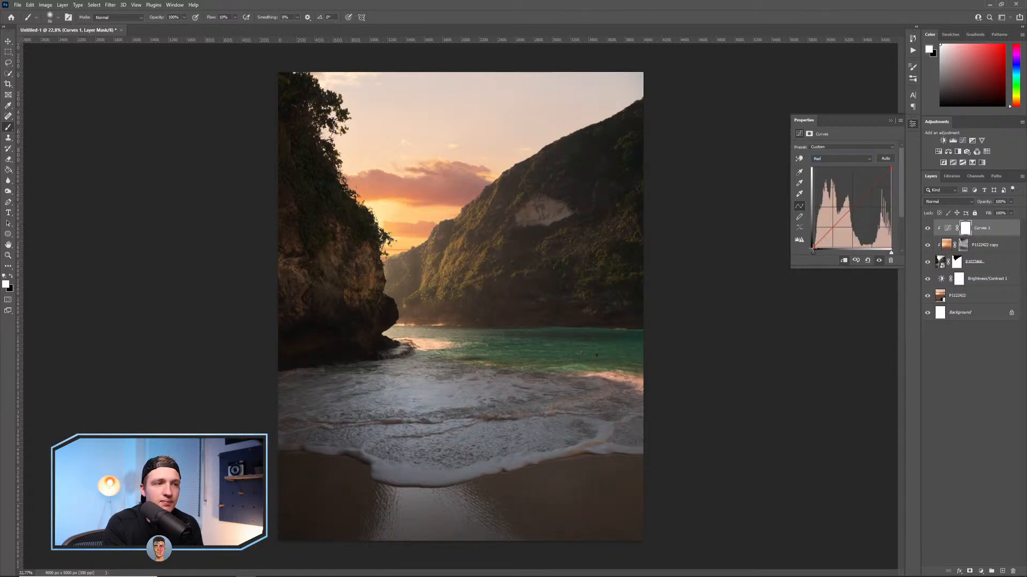
click(841, 158)
click(834, 176)
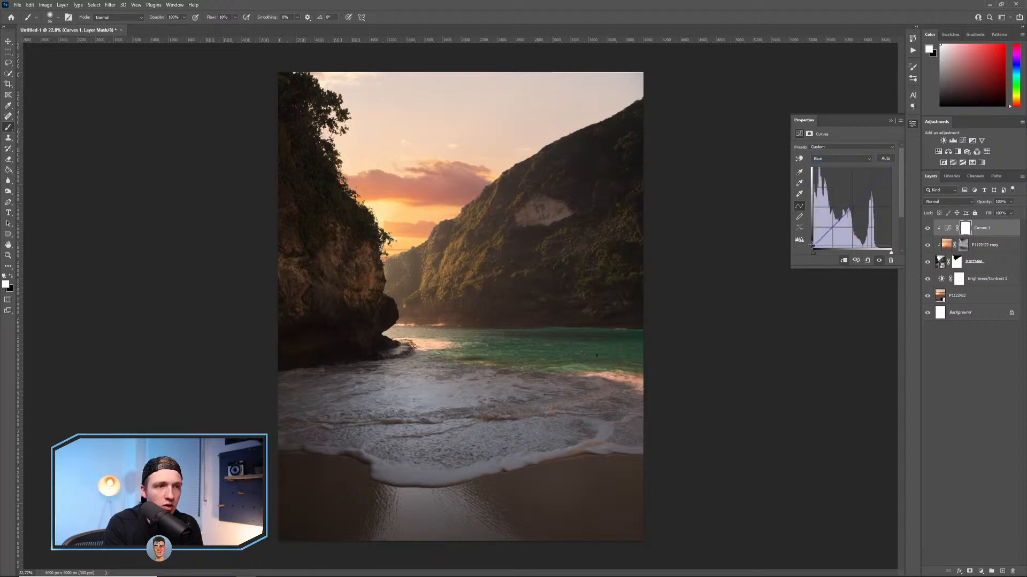
drag(891, 168, 888, 151)
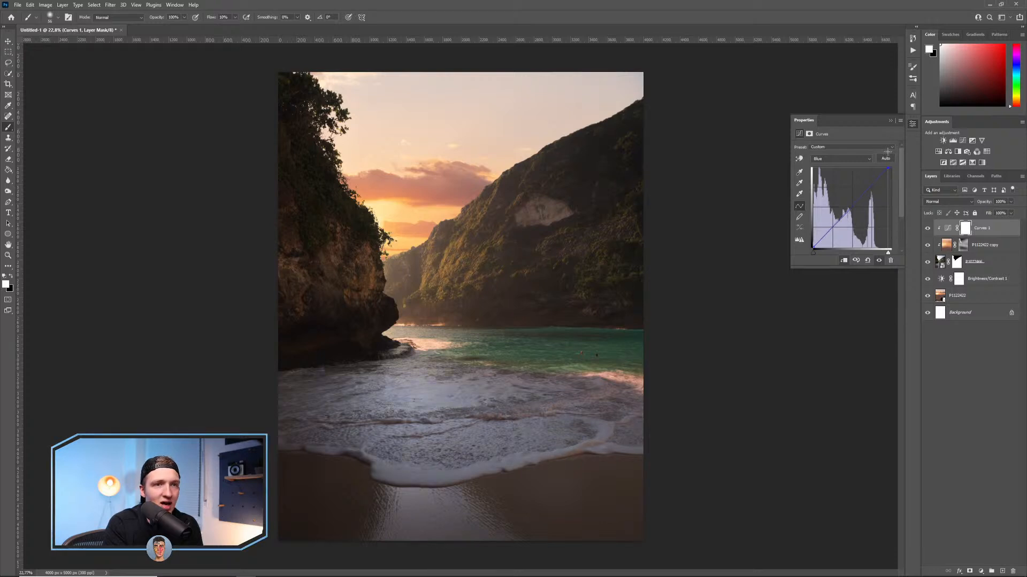
drag(888, 150, 889, 146)
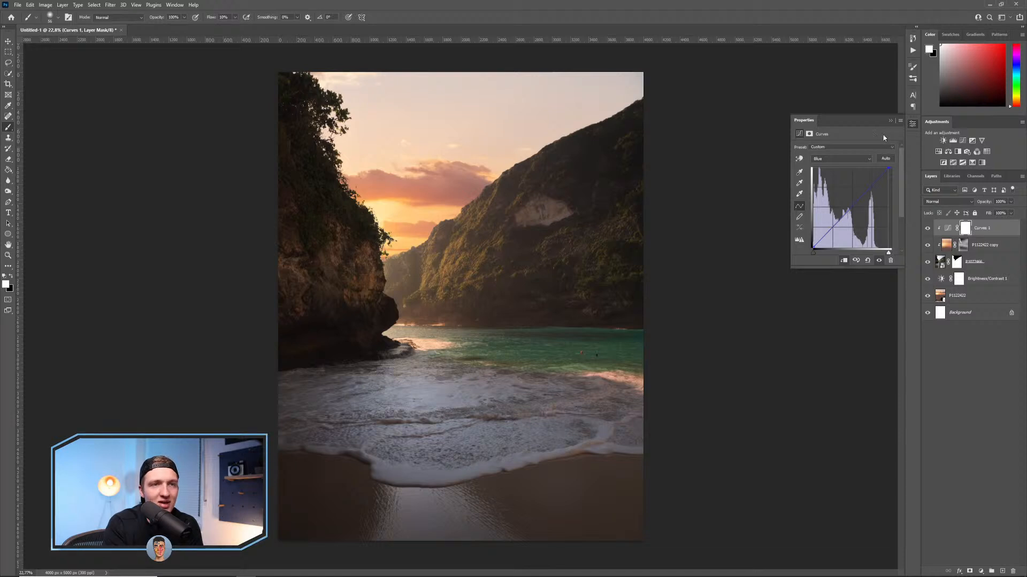
Toggle the clipped Curves layer's visibility to compare the foreground's contrast and colour, leaving it shown.
click(927, 229)
click(928, 229)
click(928, 229)
click(927, 229)
click(927, 229)
click(928, 229)
Lower the clipped Curves layer's opacity to about 60% to soften its effect.
drag(1012, 207, 996, 213)
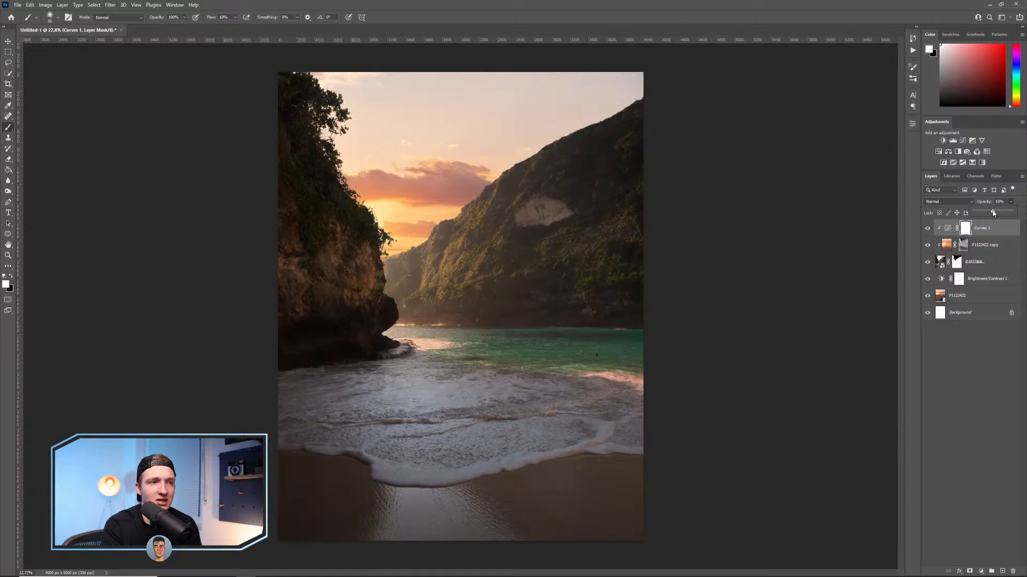
drag(997, 213, 996, 213)
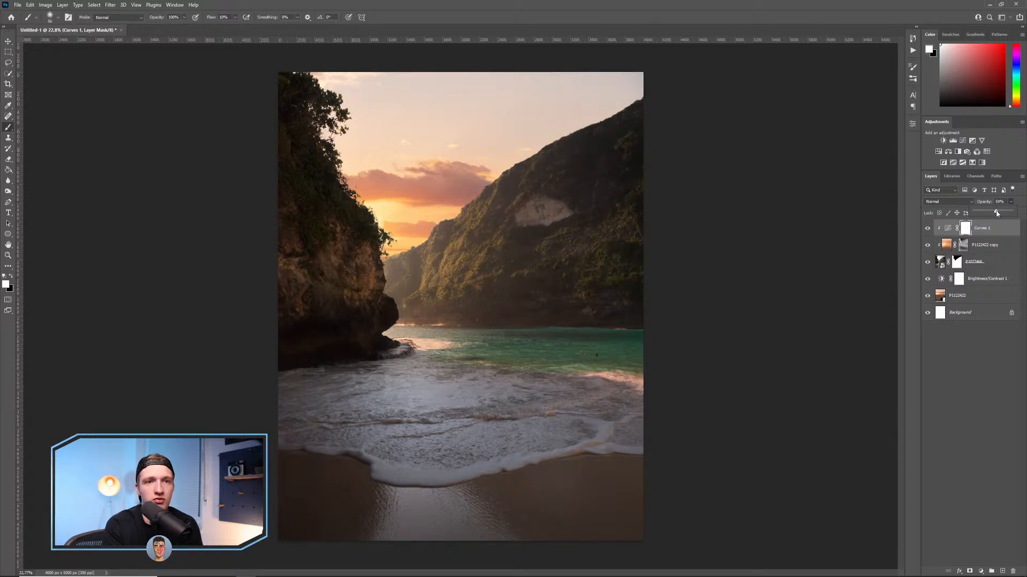
click(925, 238)
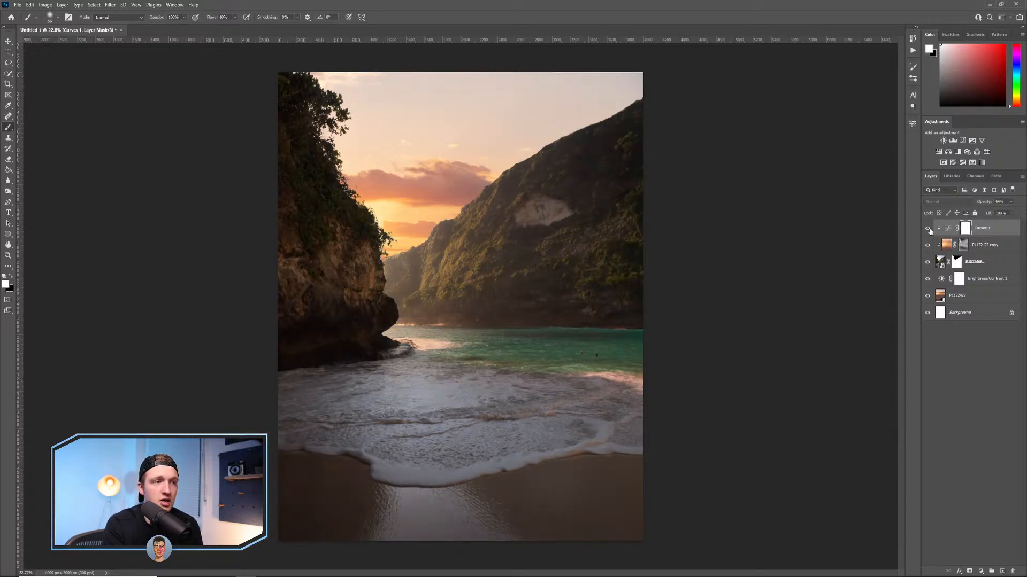
Add a Curves layer above the Brightness/Contrast layer and move its Blue channel white point slightly inward to cool the sky's highlights.
click(980, 279)
click(963, 140)
click(841, 158)
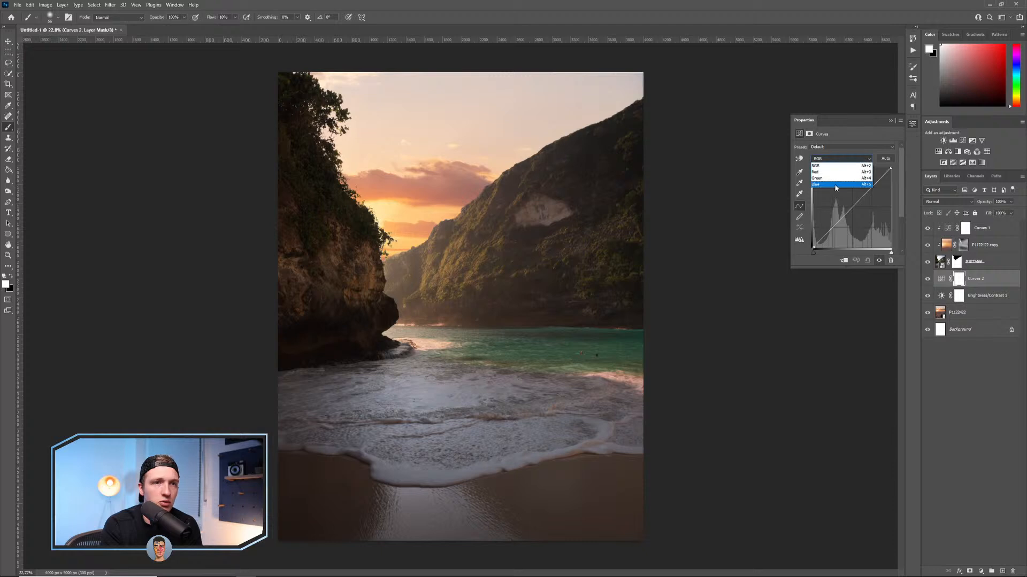
click(836, 185)
drag(890, 168, 884, 160)
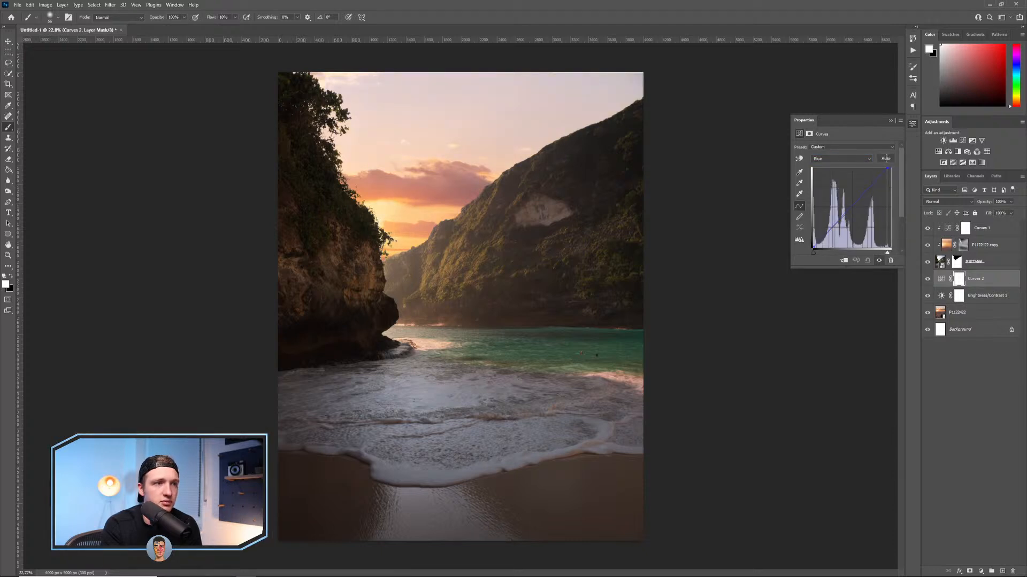
Collapse the curve settings and toggle the sky's Curves layer to compare its effect, leaving it shown.
click(891, 121)
click(928, 279)
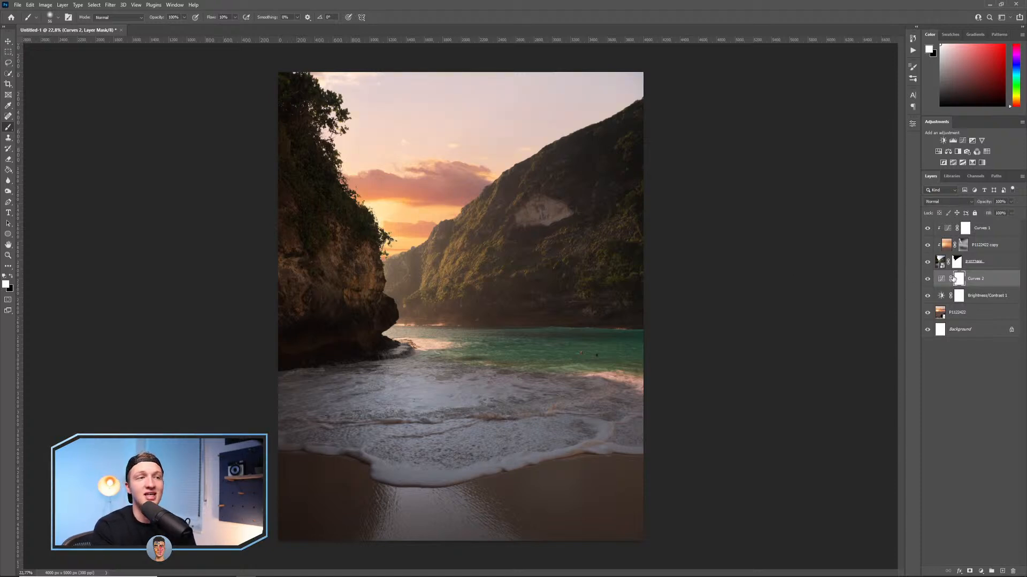
click(986, 228)
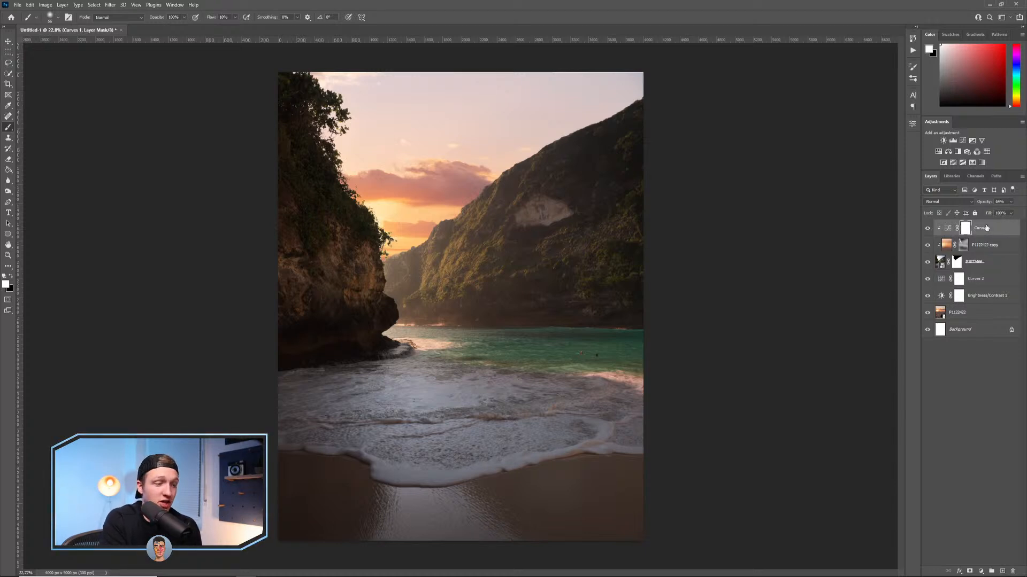
Select the beach photo's layer mask and inspect its edge around the cliff foliage against the sunset sky.
scroll(350, 178, up, 10)
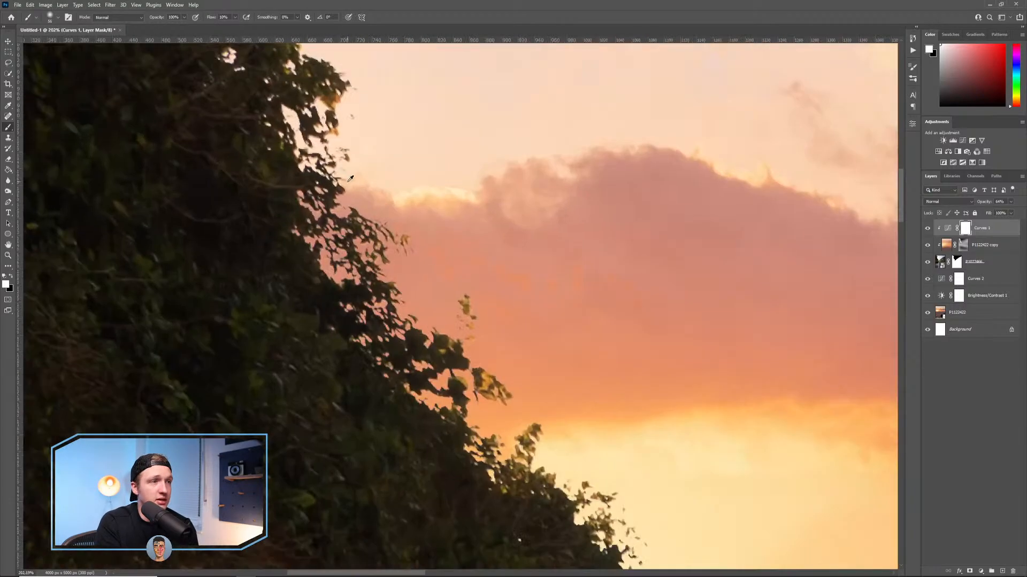
drag(530, 493, 309, 187)
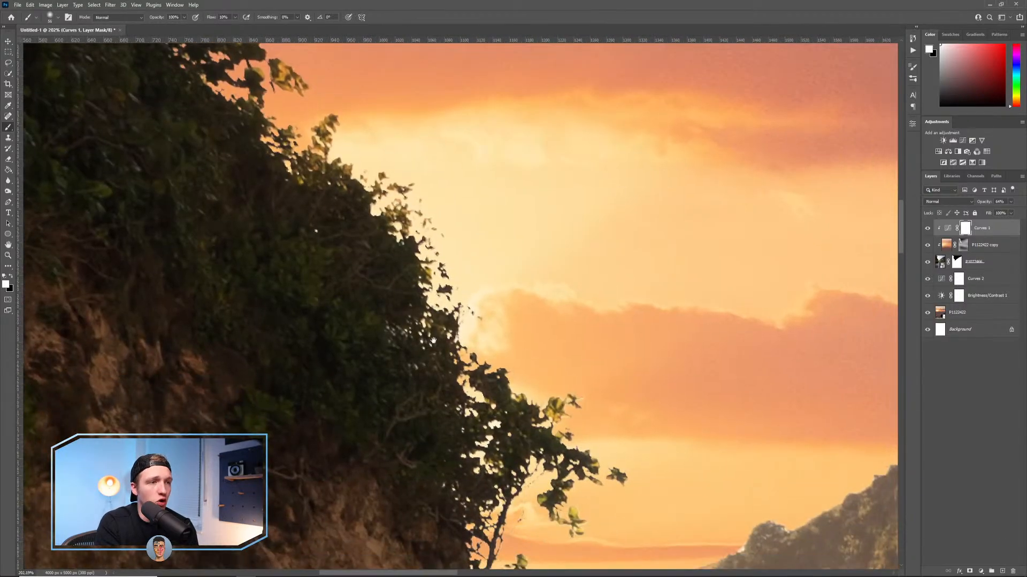
drag(433, 341, 364, 222)
click(957, 262)
drag(324, 412, 304, 275)
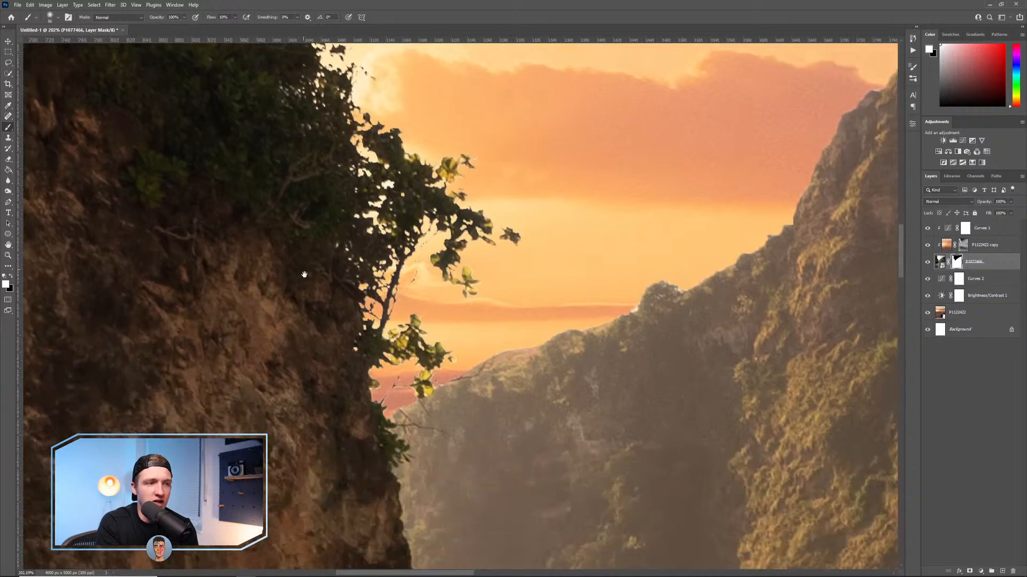
drag(450, 262, 454, 475)
drag(580, 374, 428, 286)
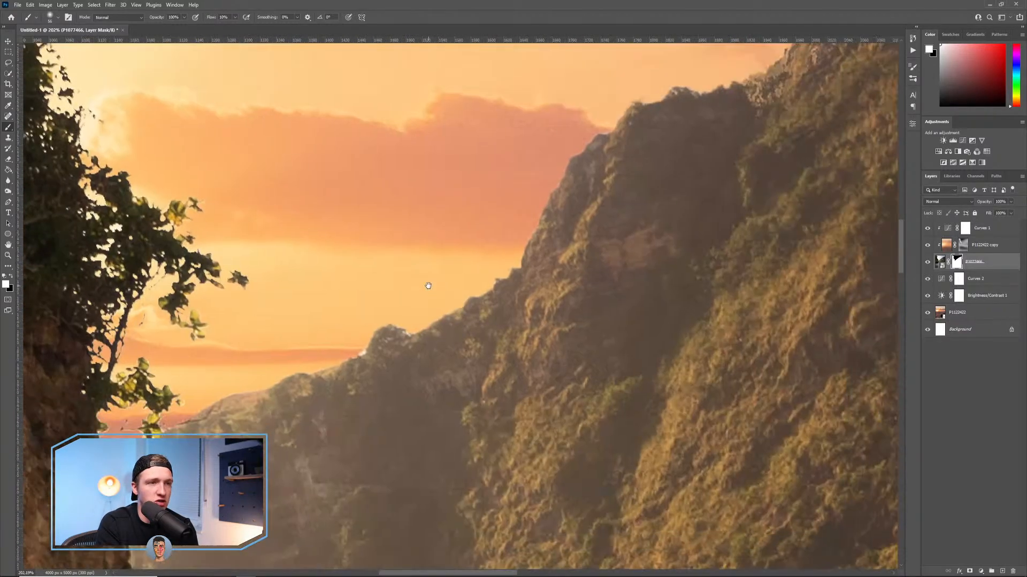
Adjust the brush size and examine the mask edge along the mountain ridge and back to the treetop foliage.
key([)
key([)
key([)
key([)
key([)
drag(597, 228, 444, 457)
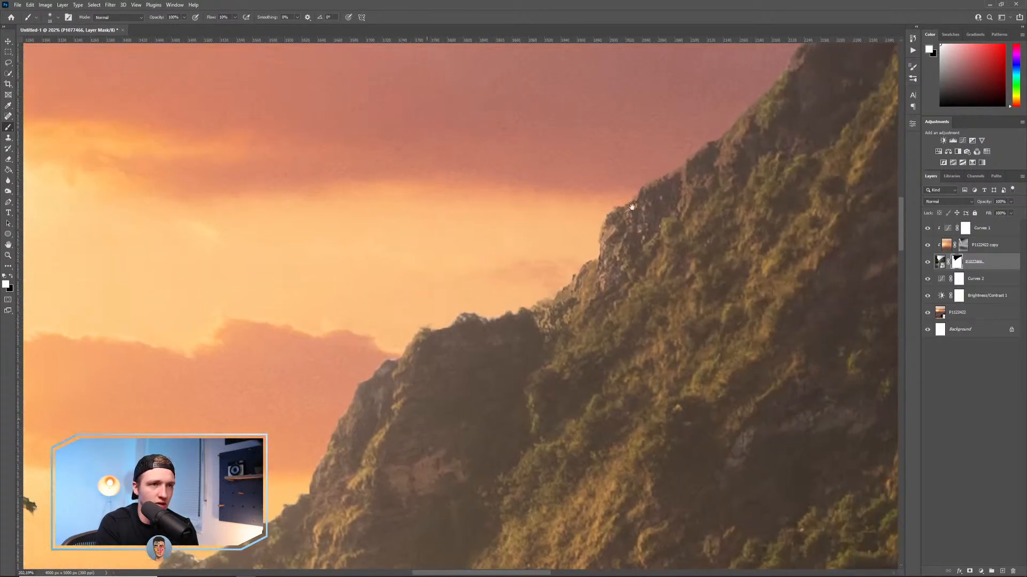
drag(787, 131, 560, 291)
drag(627, 288, 554, 272)
alt+drag(438, 353, 455, 352)
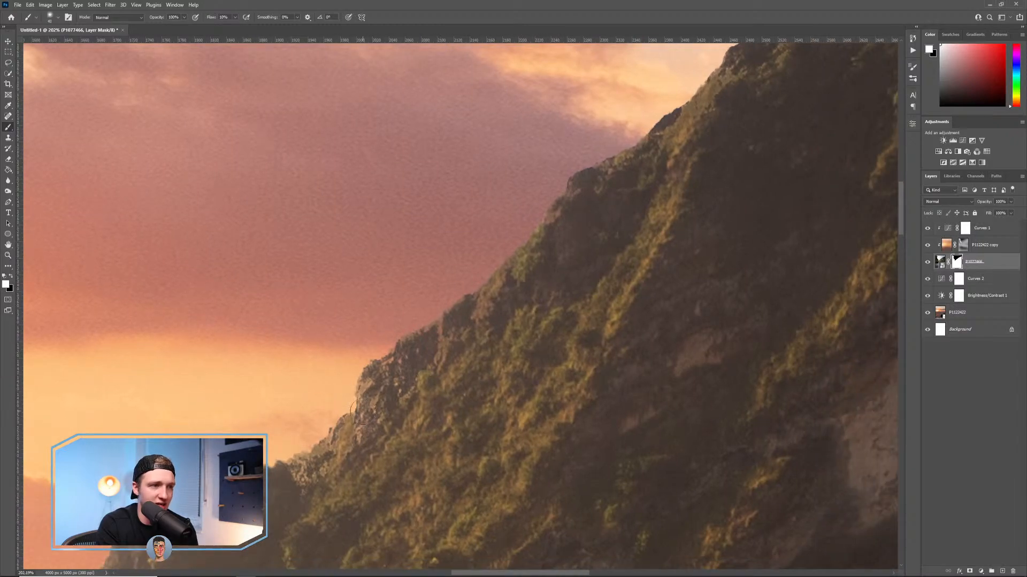
drag(691, 236, 375, 471)
drag(802, 118, 465, 206)
drag(240, 455, 396, 369)
drag(364, 85, 455, 502)
alt+scroll(474, 277, down, 3)
drag(585, 198, 591, 280)
Soften the beach photo's mask edge around the treetop foliage using the Blur tool at 22% strength with a large brush.
click(8, 180)
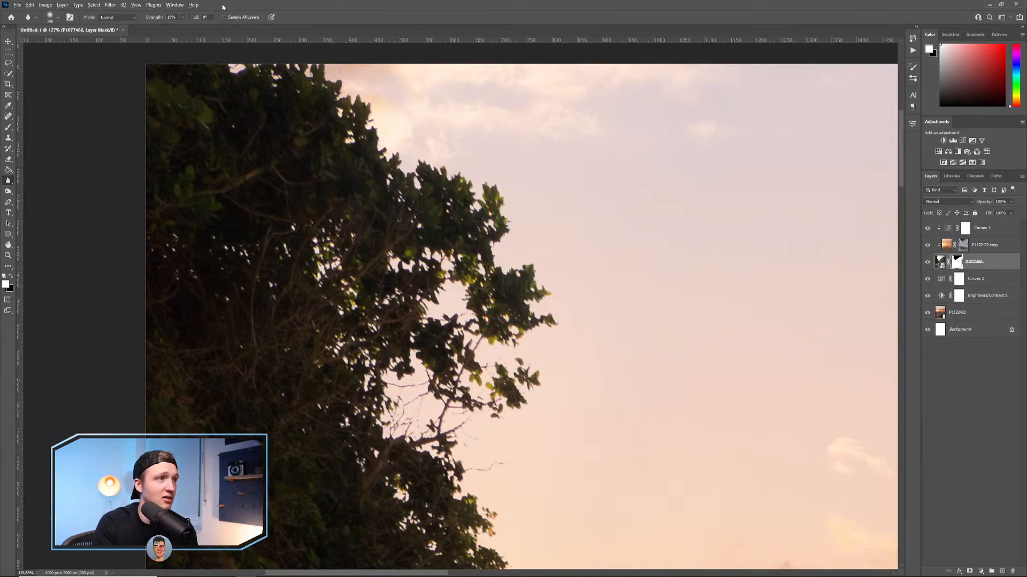
click(182, 18)
drag(181, 26, 184, 27)
alt+right_click(443, 334)
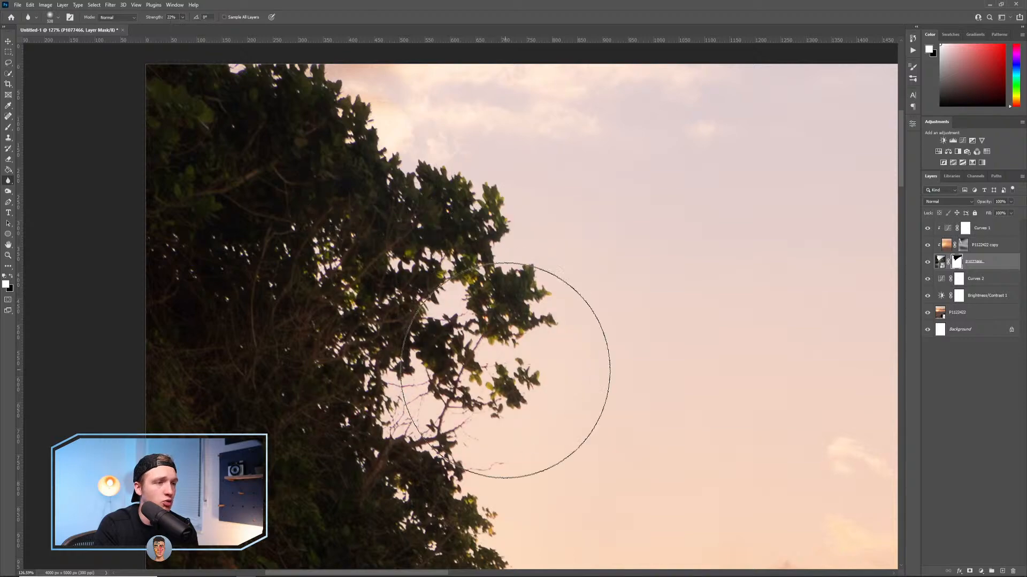
drag(479, 416, 390, 202)
scroll(374, 252, up, 4)
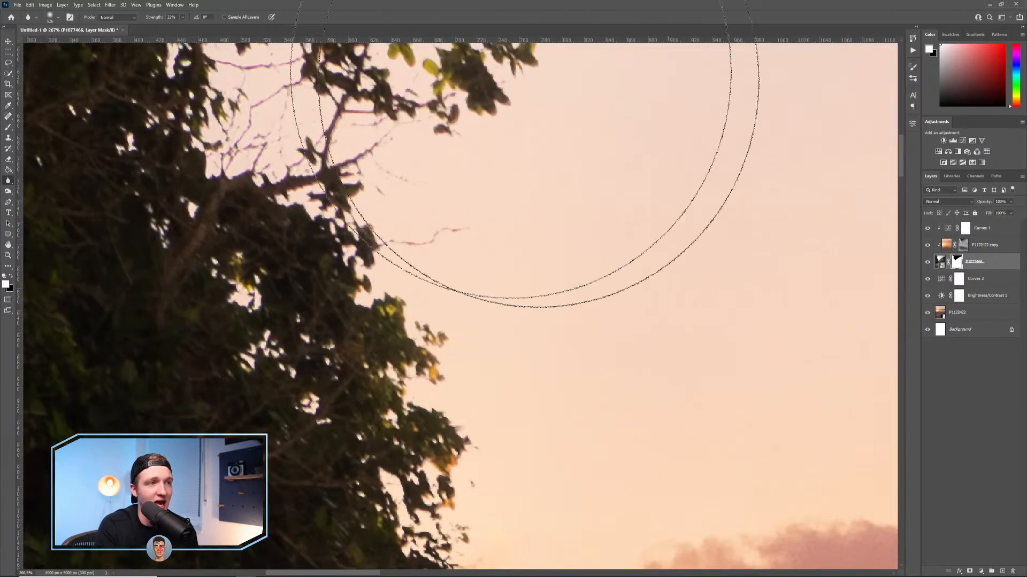
Resize the Blur brush and soften the mask edge along the cliff foliage and the mountain ridge.
scroll(520, 315, down, 5)
alt+right_click(540, 294)
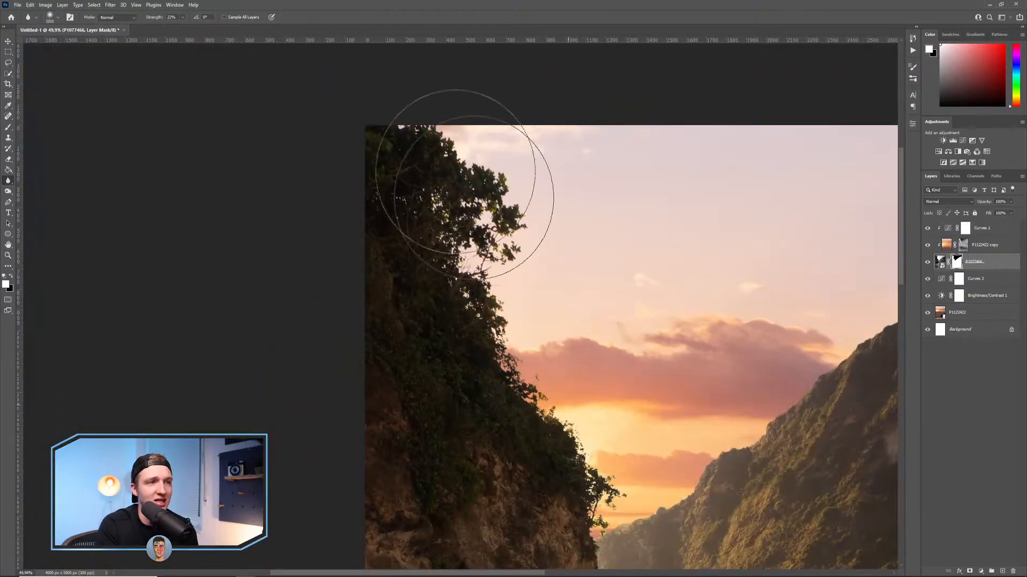
drag(599, 368, 440, 191)
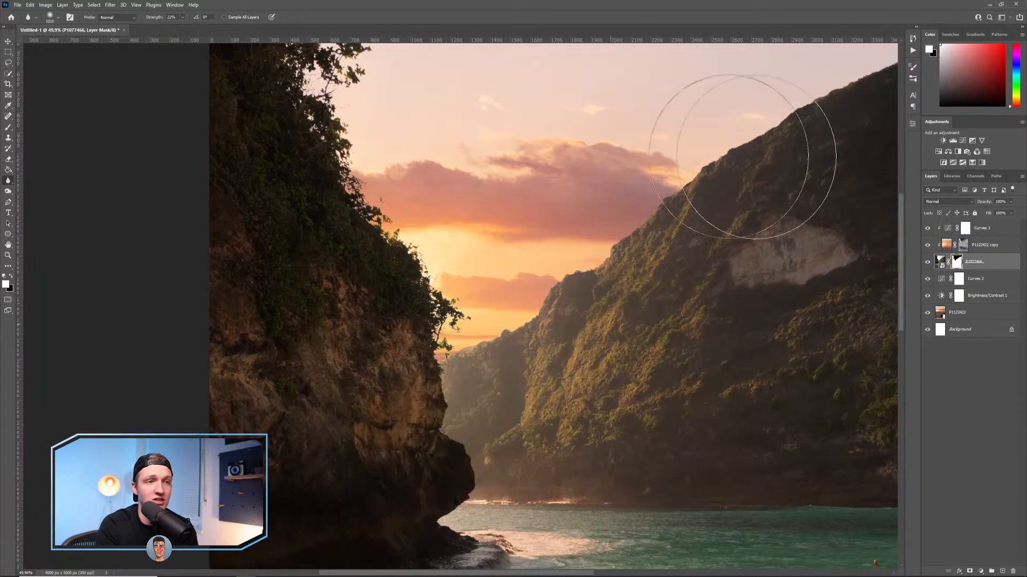
drag(695, 260, 523, 384)
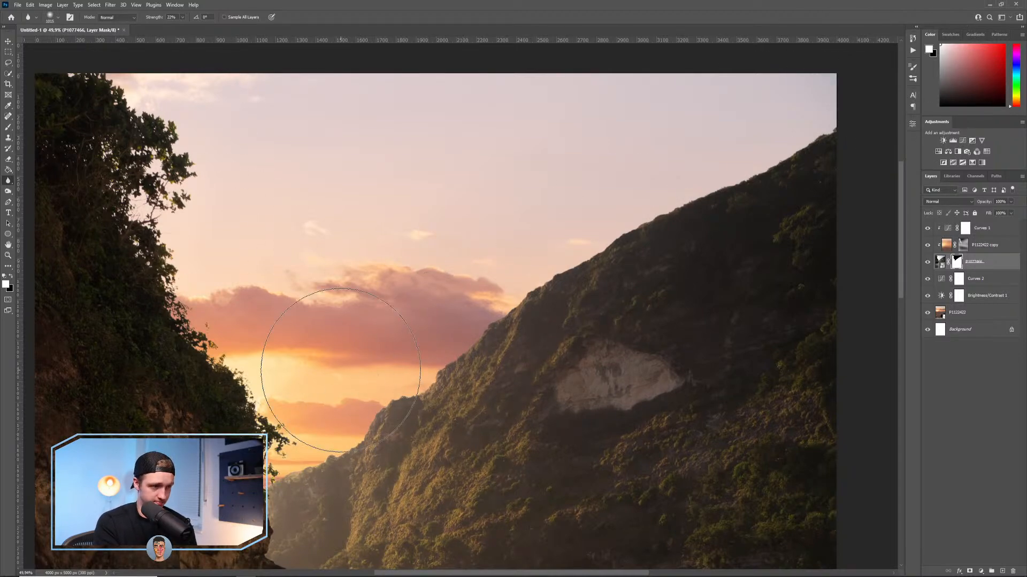
Blur the mask around the small overhanging tree on the cliff with a smaller brush.
scroll(208, 433, up, 2)
scroll(257, 459, up, 6)
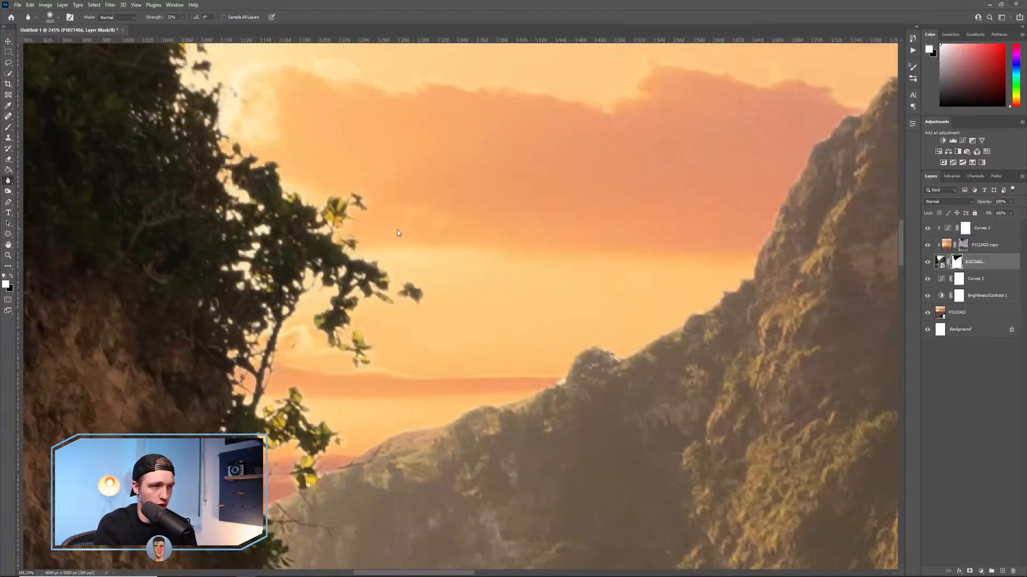
drag(258, 325, 180, 293)
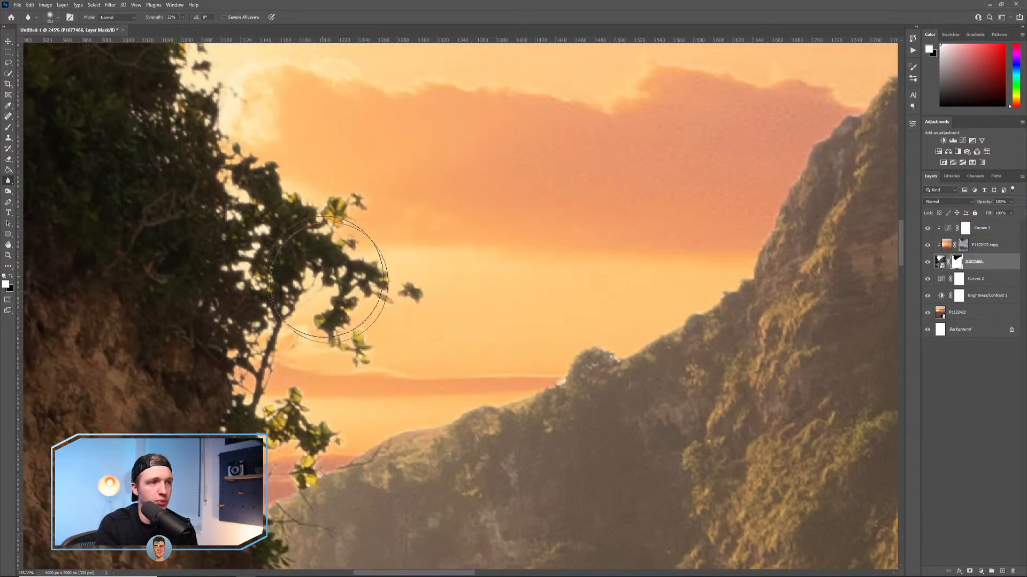
scroll(470, 394, down, 3)
scroll(488, 394, down, 1)
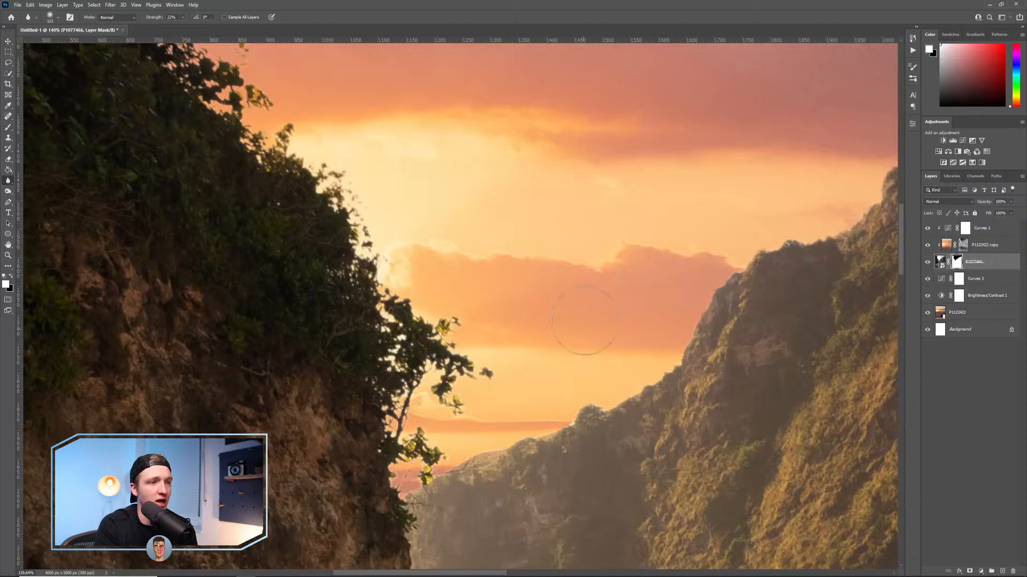
Examine the leftover bright fringes along the distant ridge and around the bush where it meets the sky.
scroll(396, 310, up, 5)
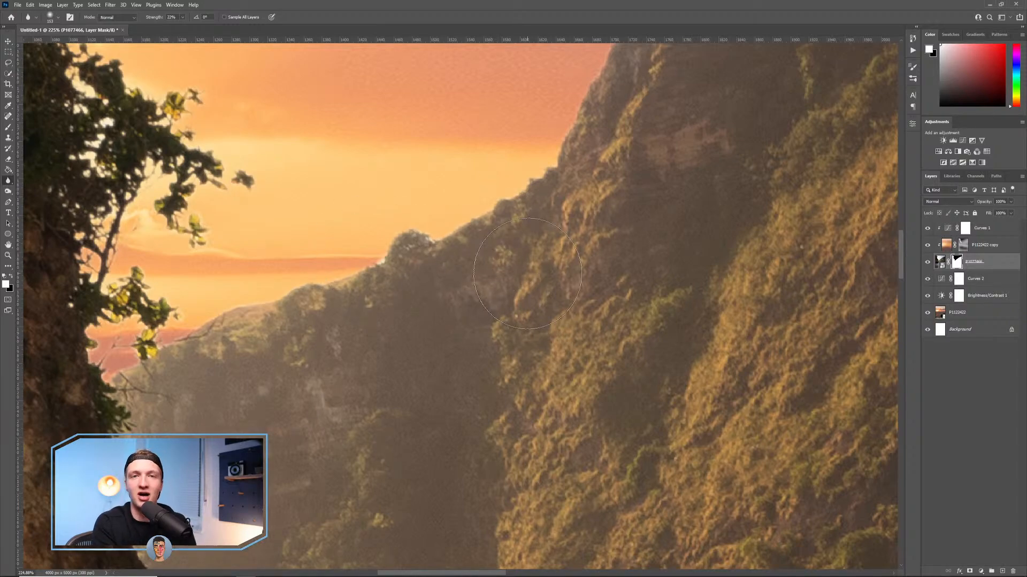
scroll(319, 262, up, 5)
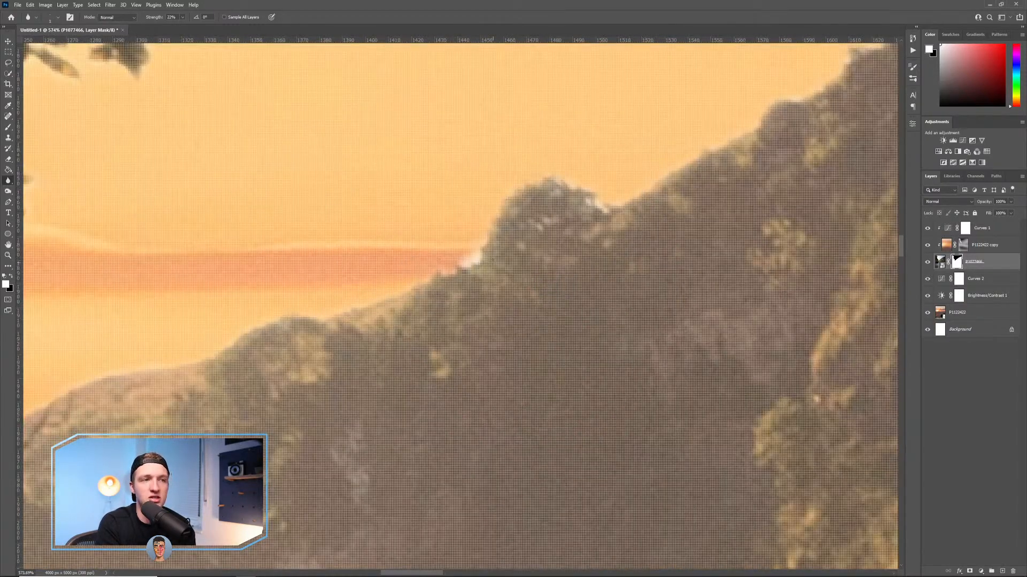
scroll(563, 384, down, 10)
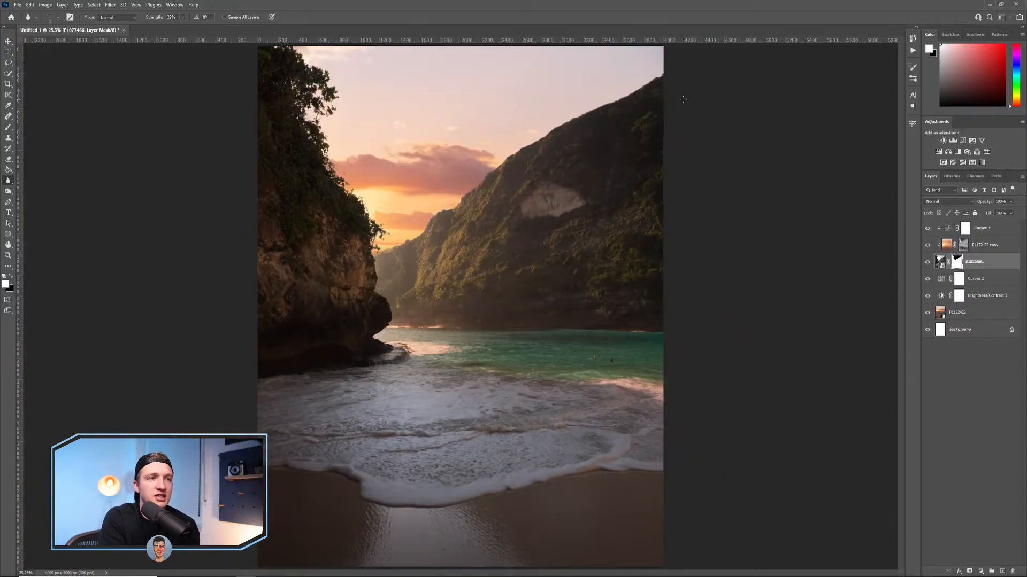
scroll(484, 176, up, 8)
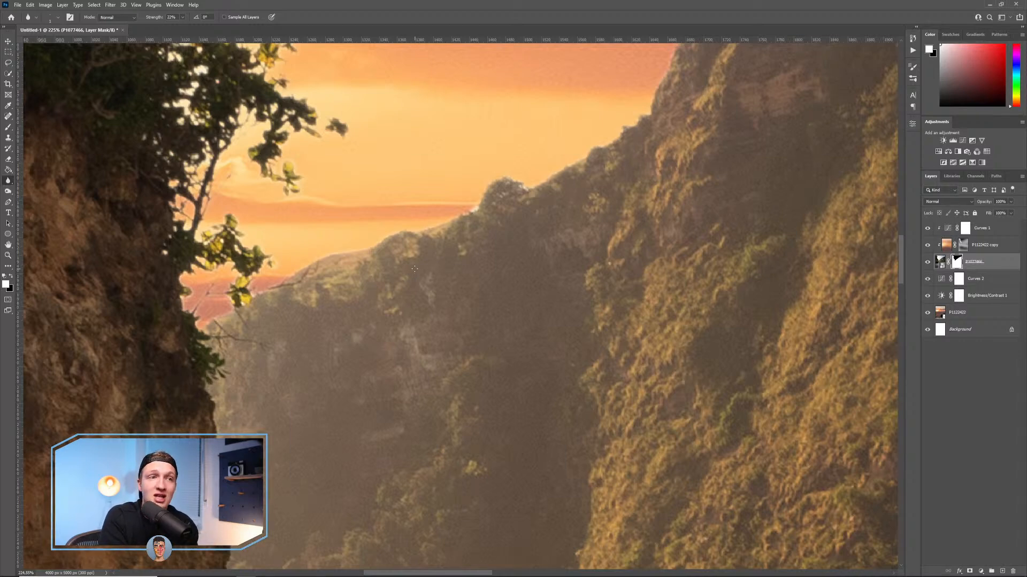
scroll(347, 223, up, 6)
drag(433, 284, 487, 228)
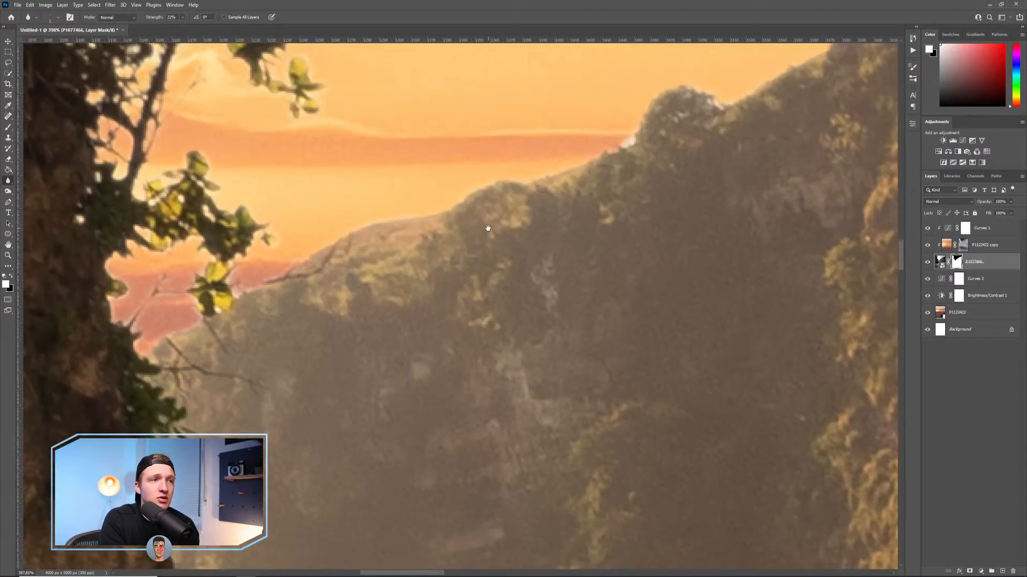
scroll(524, 216, down, 6)
scroll(615, 174, up, 6)
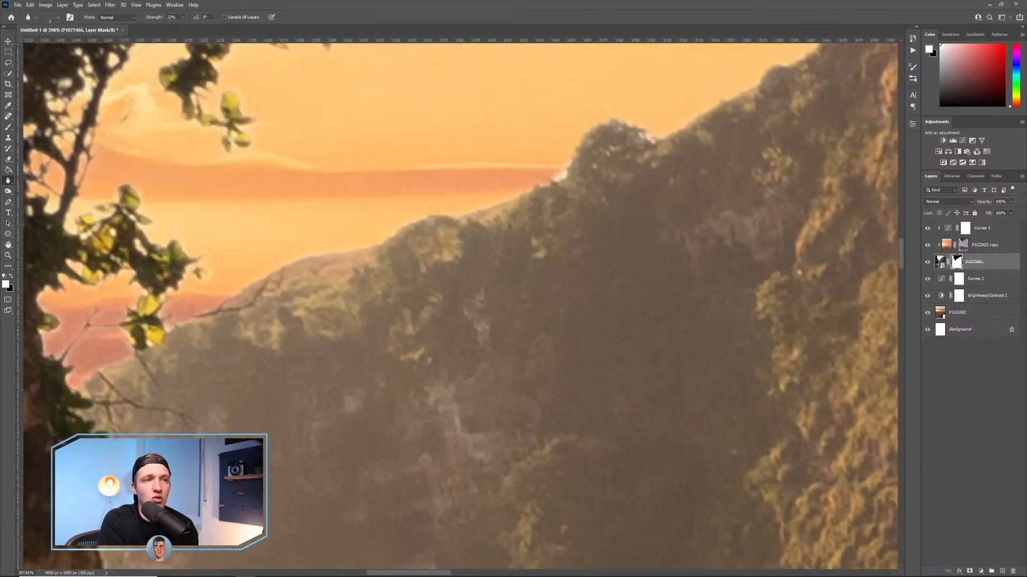
Switch to the Brush tool and browse the brush preset folders in Brush Bundle V1.
click(10, 128)
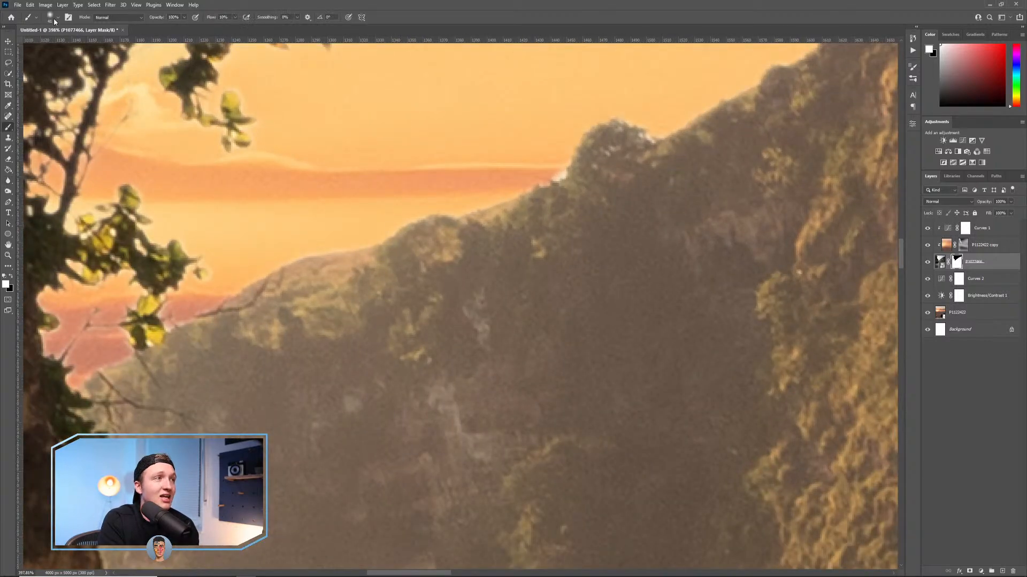
click(54, 17)
click(23, 147)
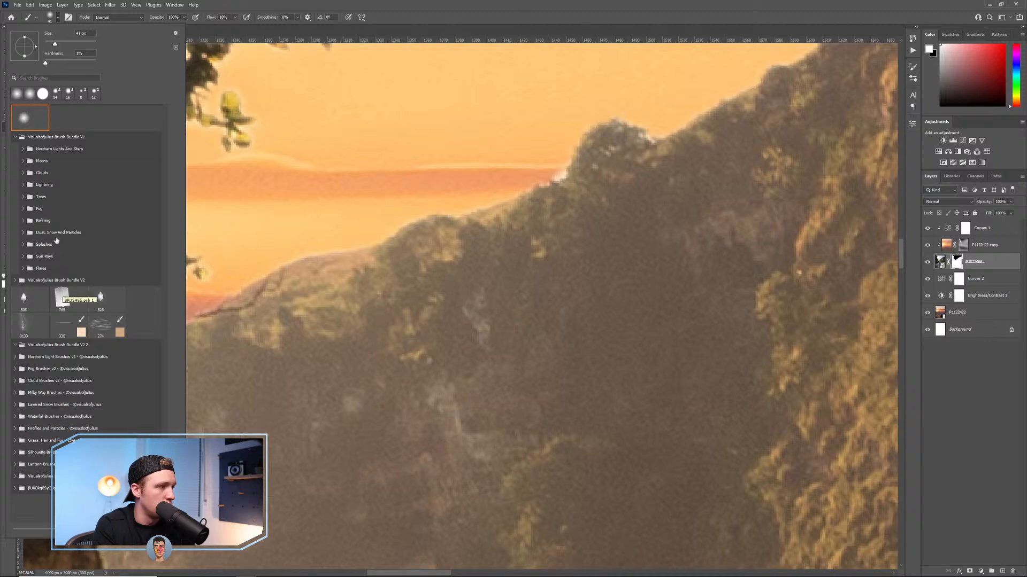
Browse the installed brush bundles and pick the first foliage-shaped brush from the Trees folder of the last bundle.
click(22, 221)
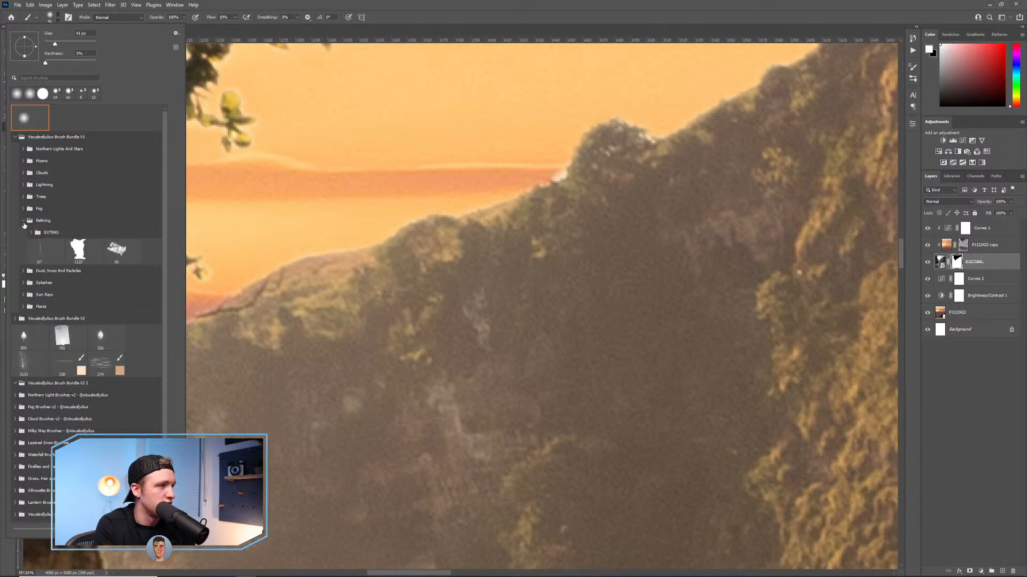
click(31, 232)
click(31, 233)
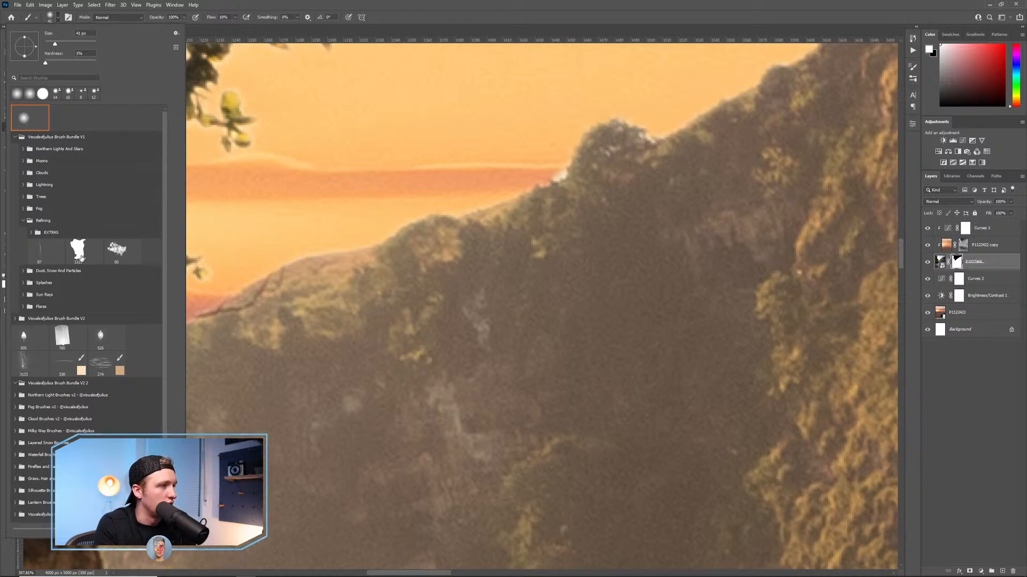
click(23, 221)
click(14, 136)
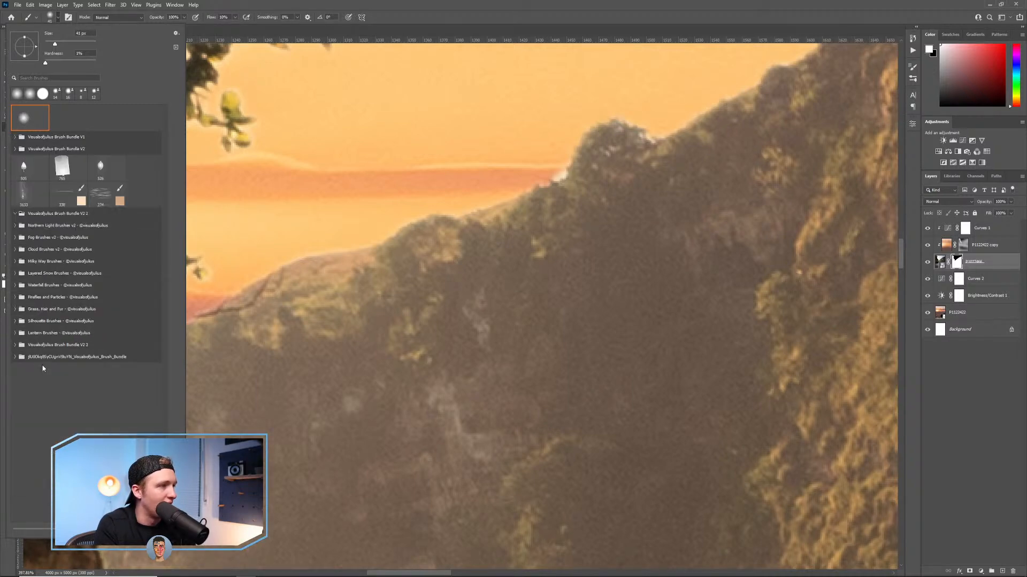
click(15, 357)
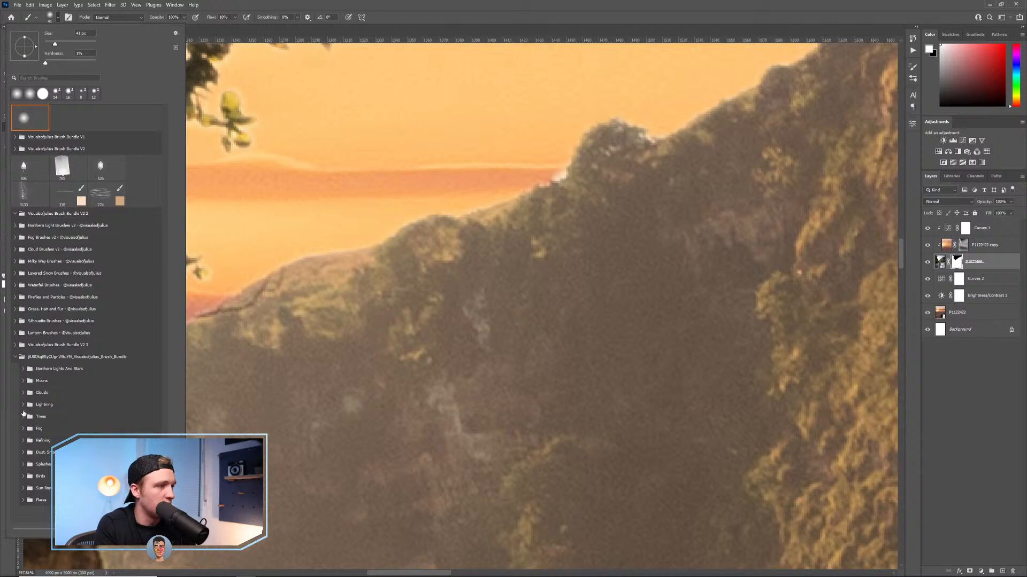
click(23, 441)
click(22, 442)
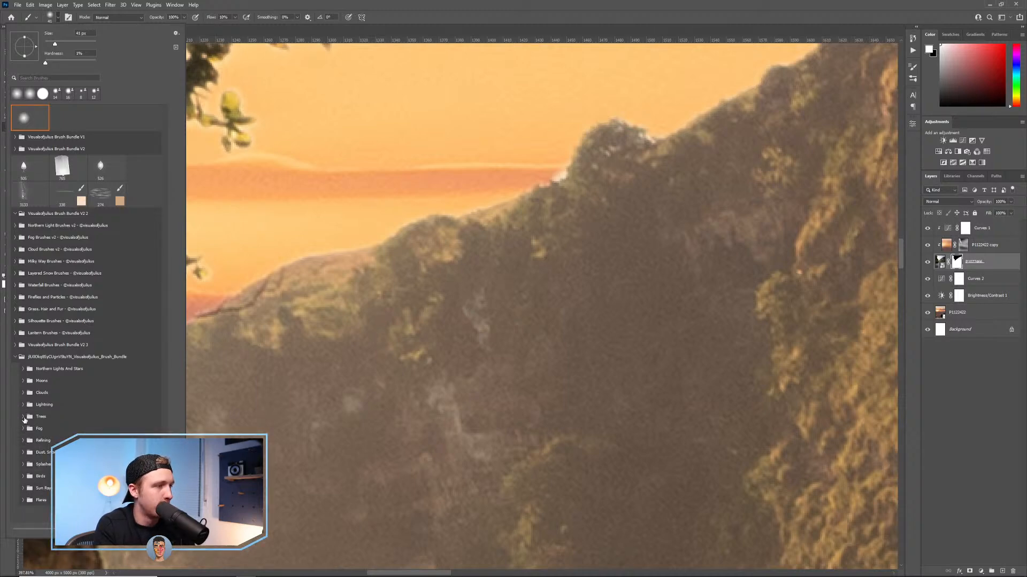
click(22, 417)
click(40, 435)
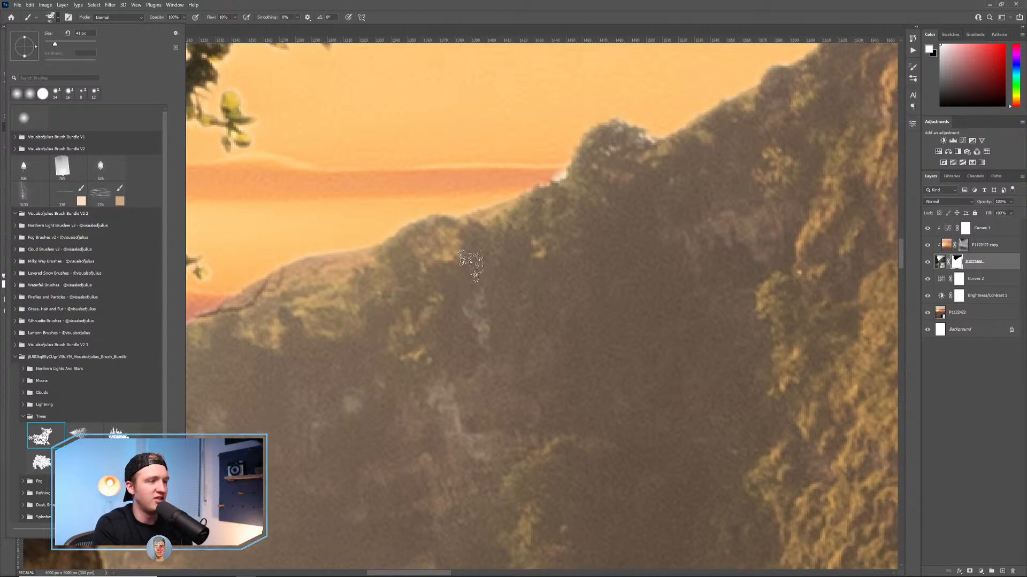
Set the brush flow to 100% and paint black foliage texture on the P1077466 mask along the distant ridge's skyline.
scroll(550, 156, up, 1)
alt+right_click(561, 174)
click(234, 17)
drag(234, 27, 342, 29)
alt+right_click(526, 185)
key(x)
alt+right_click(572, 182)
mouse_move(569, 179)
mouse_down()
mouse_move(571, 127)
mouse_move(590, 115)
mouse_move(655, 117)
mouse_move(669, 128)
mouse_move(699, 108)
mouse_up()
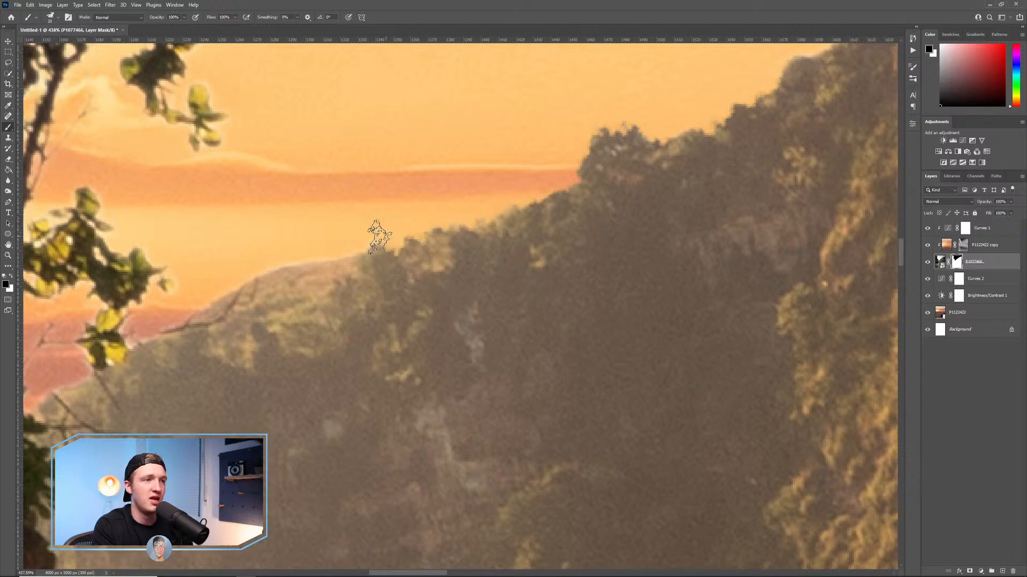
Mask out the remaining light fringe and the leaf cluster where the distant ridge descends towards the dark foreground cliff.
mouse_move(332, 245)
mouse_down()
mouse_move(260, 272)
mouse_move(217, 289)
mouse_move(322, 262)
mouse_move(217, 298)
mouse_move(324, 256)
mouse_up()
scroll(324, 256, left, 6)
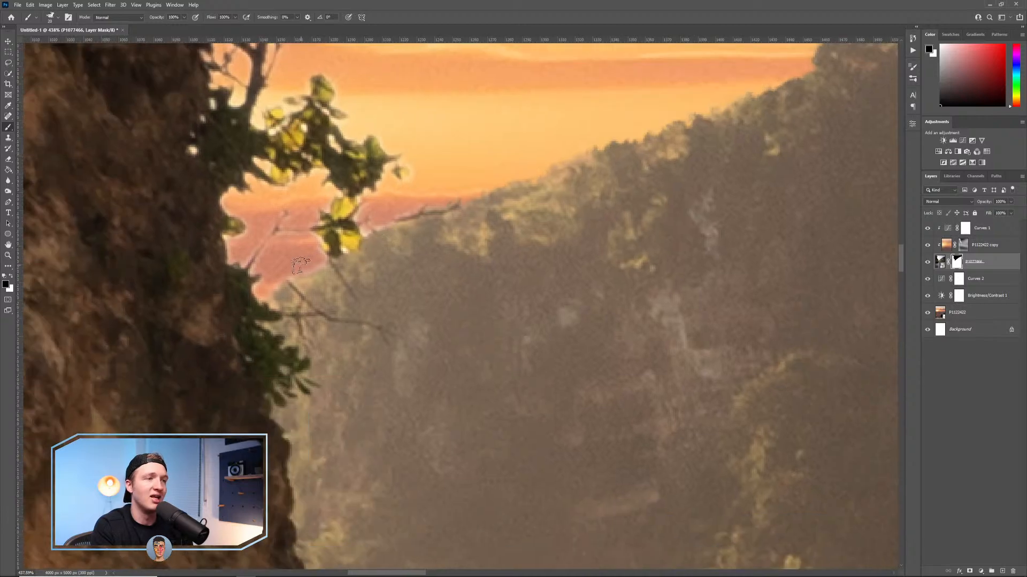
mouse_move(319, 256)
mouse_down()
mouse_move(352, 242)
mouse_move(331, 244)
mouse_move(348, 228)
mouse_move(328, 212)
mouse_up()
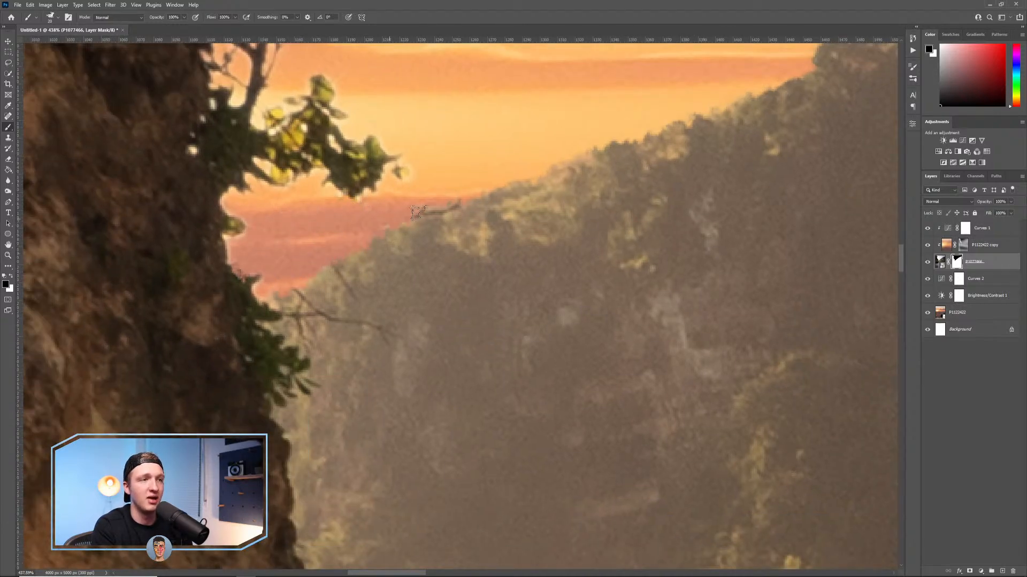
scroll(570, 356, down, 5)
scroll(570, 357, down, 4)
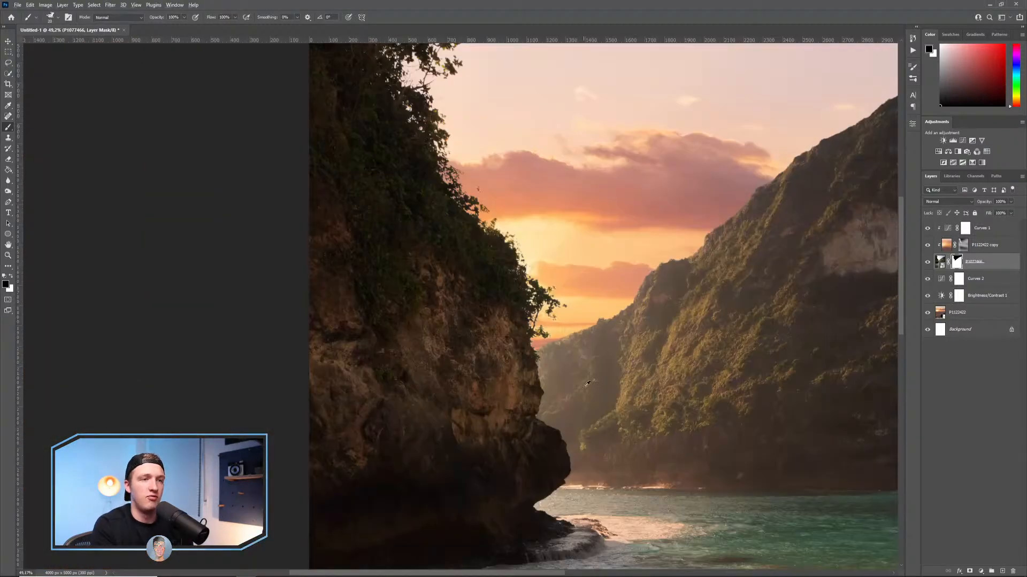
scroll(702, 341, down, 2)
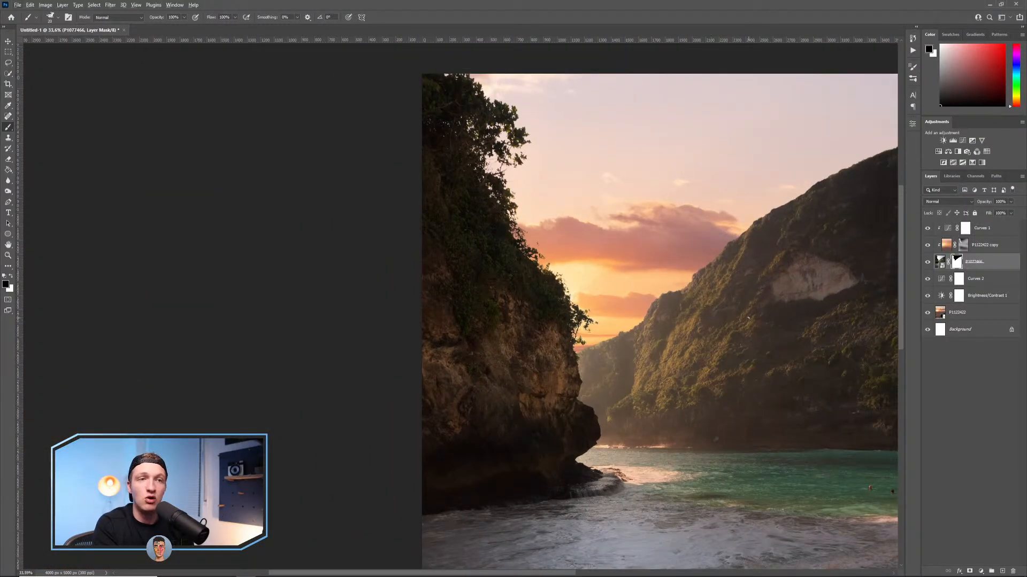
Refine the mask edge around the notch in the hillside skyline, alternating white and black with the foliage brush.
scroll(709, 265, up, 6)
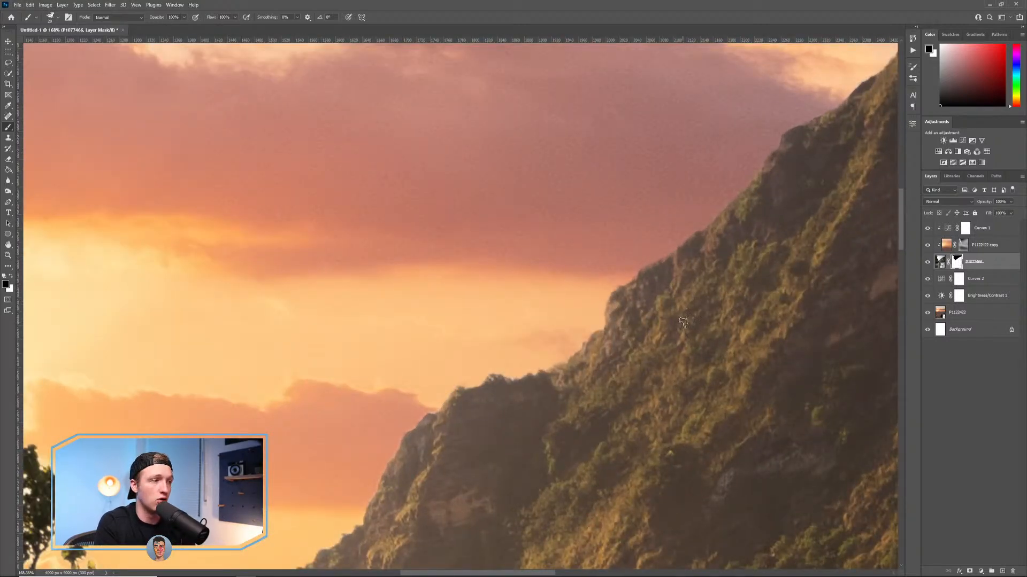
key(x)
scroll(674, 326, up, 4)
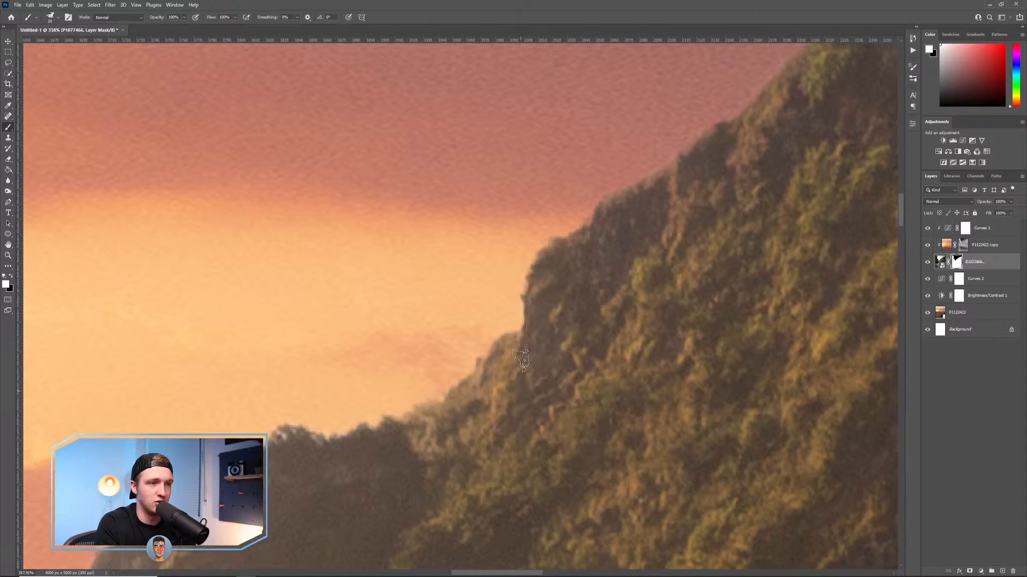
key(x)
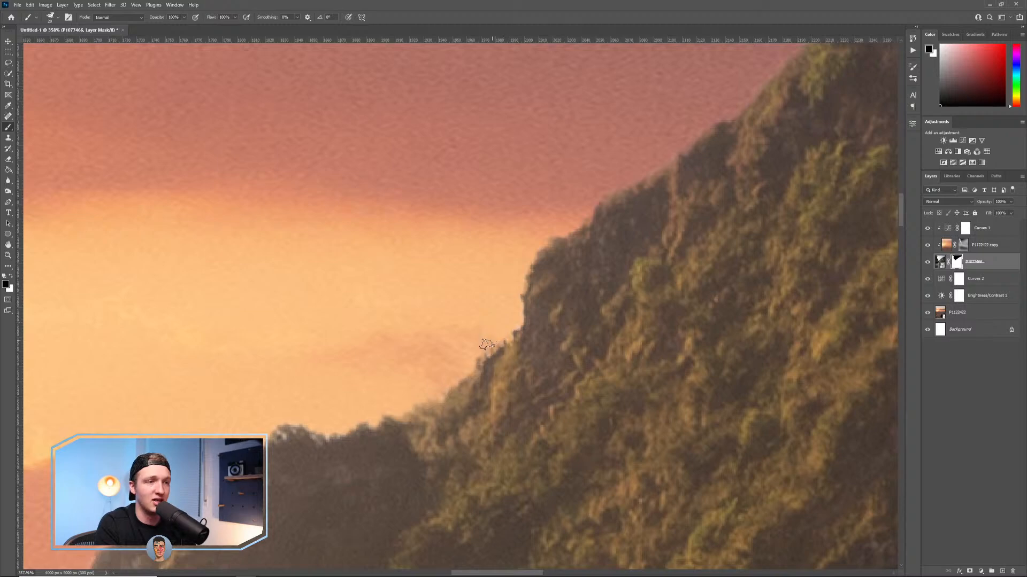
key(x)
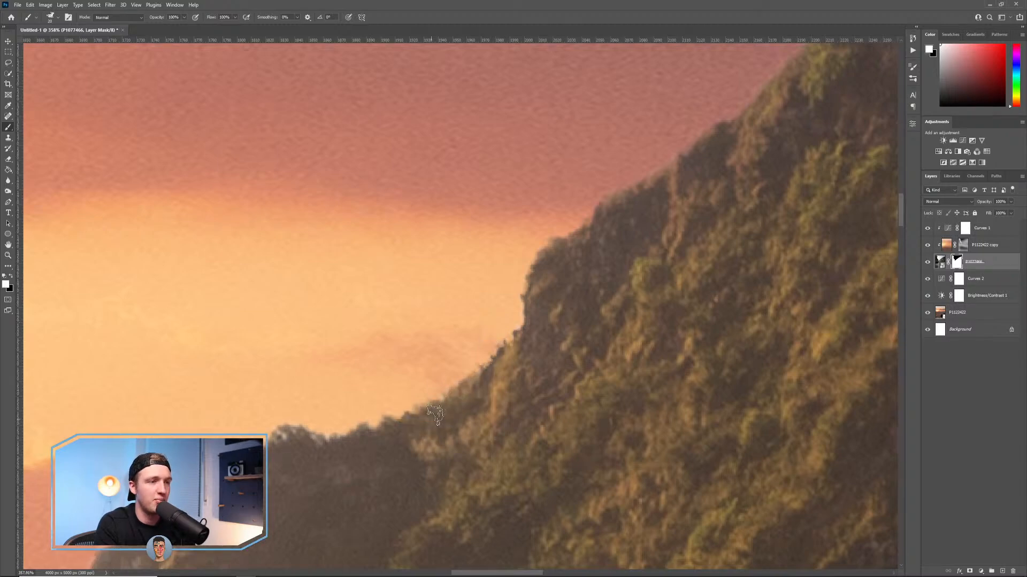
drag(283, 502, 586, 278)
mouse_move(471, 267)
mouse_down()
mouse_move(460, 273)
mouse_move(535, 217)
mouse_up()
key(ctrl+z)
key(x)
Continue painting black foliage texture on the mask along the upper mountain ridge as far as the photo's outer edge.
drag(738, 133, 391, 403)
drag(726, 220, 224, 529)
drag(775, 117, 214, 434)
drag(776, 225, 268, 526)
mouse_move(856, 155)
mouse_down()
mouse_move(701, 296)
mouse_move(278, 455)
mouse_up()
drag(802, 225, 368, 402)
drag(813, 193, 531, 389)
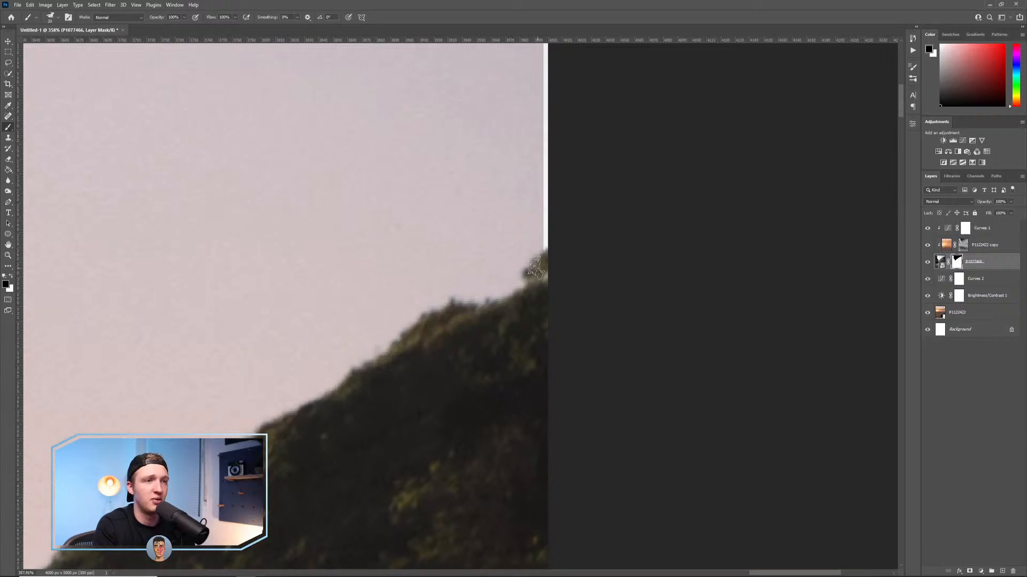
Toggle the mountain and sky photo layers to check the image edge, select P1122422 and review the whole masked ridge.
scroll(535, 270, up, 5)
click(927, 265)
click(927, 263)
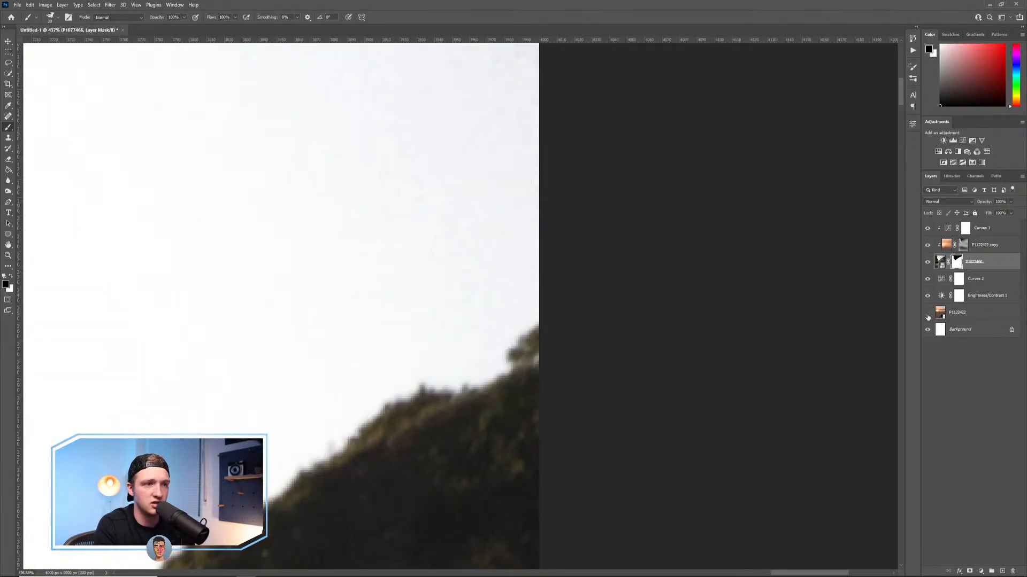
click(927, 317)
click(967, 315)
drag(331, 439, 812, 155)
drag(481, 344, 845, 134)
drag(374, 428, 665, 270)
drag(257, 369, 695, 107)
drag(314, 296, 482, 161)
drag(300, 342, 425, 237)
scroll(425, 236, down, 10)
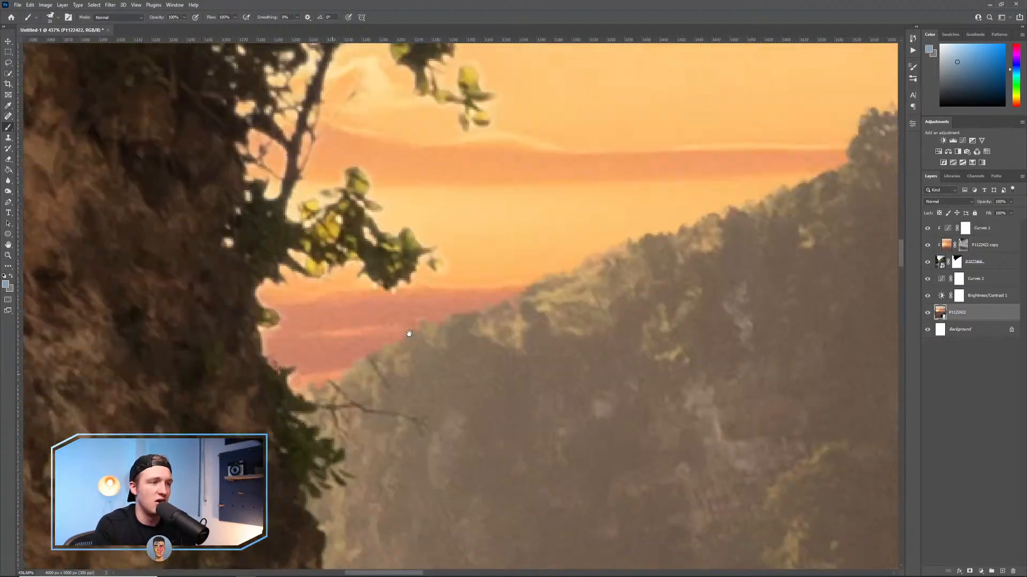
scroll(674, 385, down, 5)
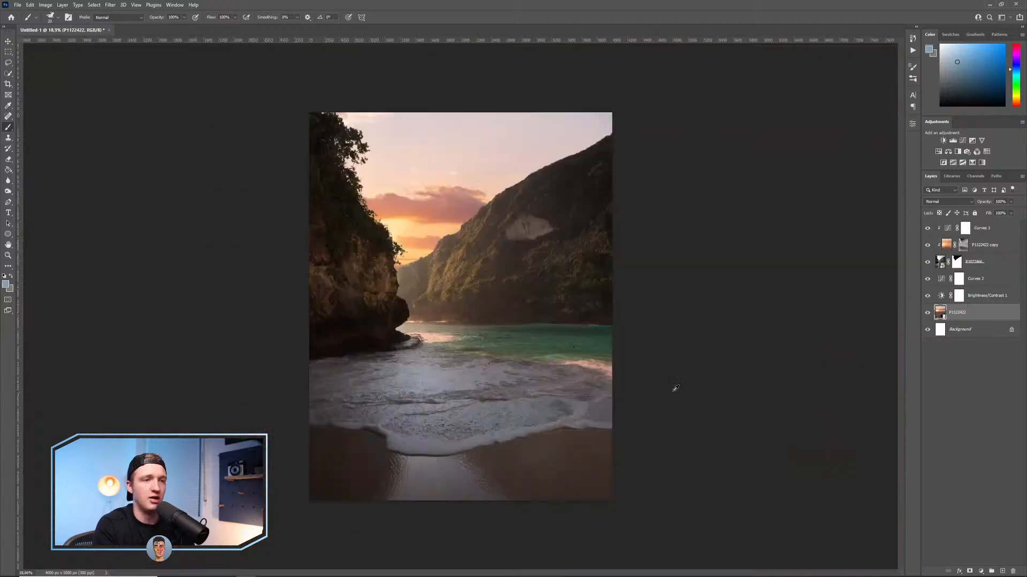
scroll(639, 392, up, 2)
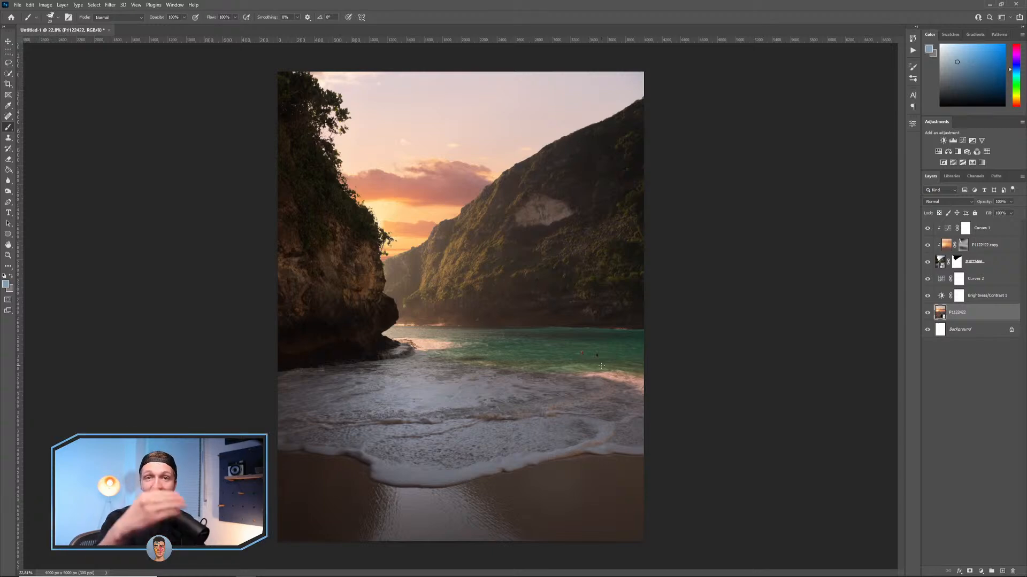
scroll(695, 391, down, 1)
scroll(695, 391, up, 3)
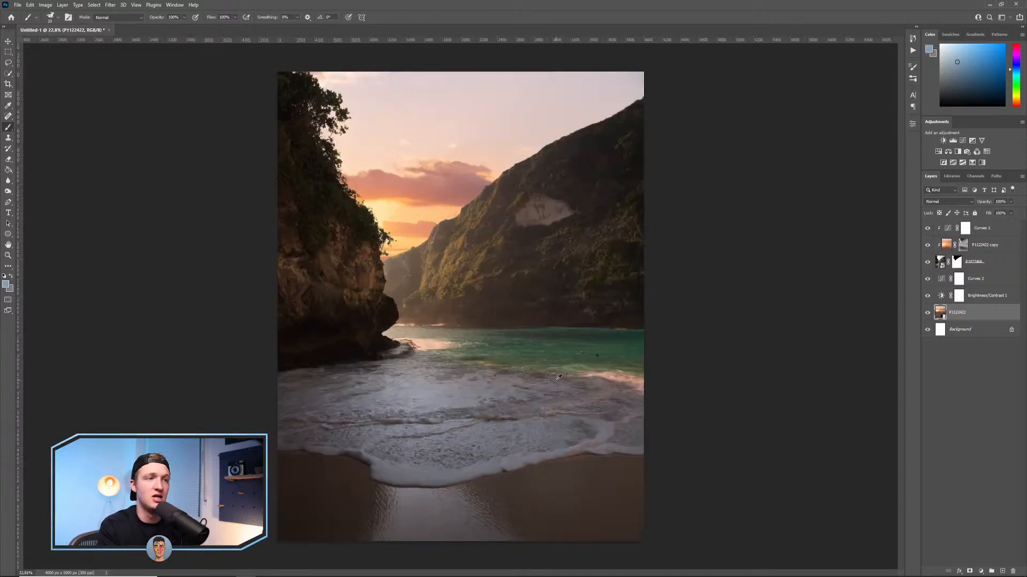
scroll(581, 389, down, 3)
scroll(581, 389, up, 2)
scroll(581, 389, down, 3)
scroll(581, 389, up, 1)
scroll(584, 386, up, 1)
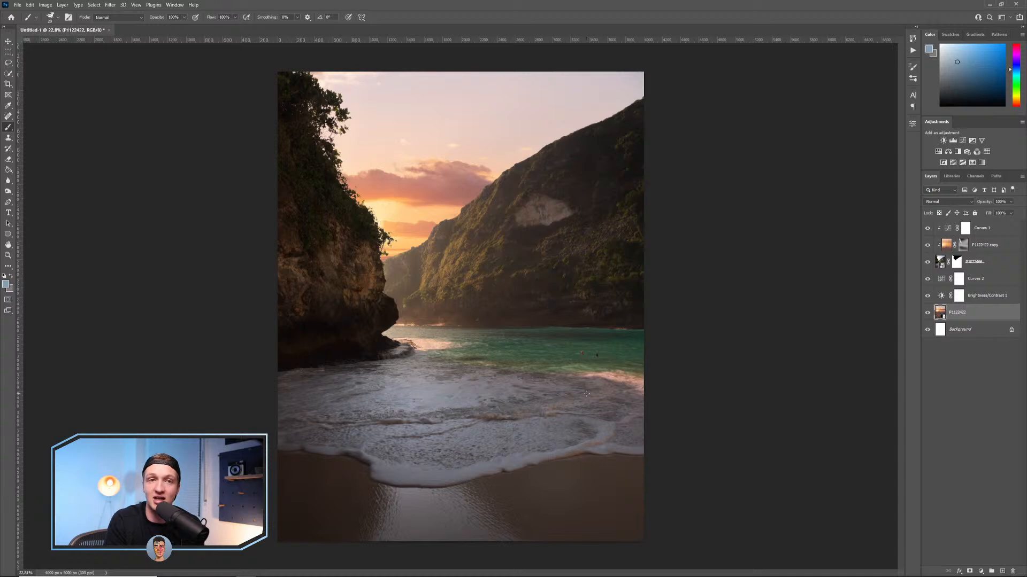
Add a clipped Hue/Saturation adjustment above Curves 1, shift the water's Greens towards blue and lower their saturation to -34.
click(965, 227)
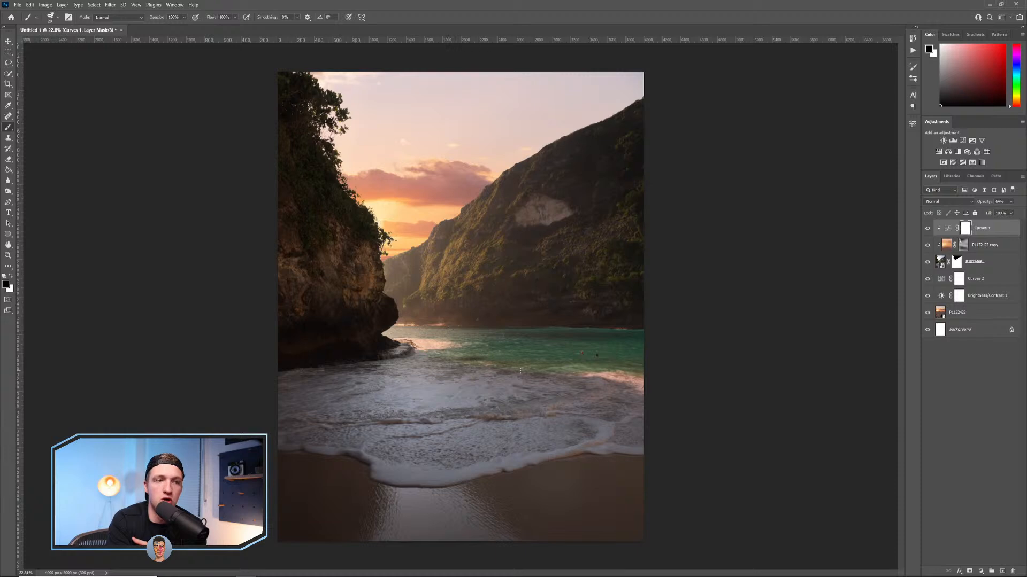
click(939, 152)
alt+click(970, 237)
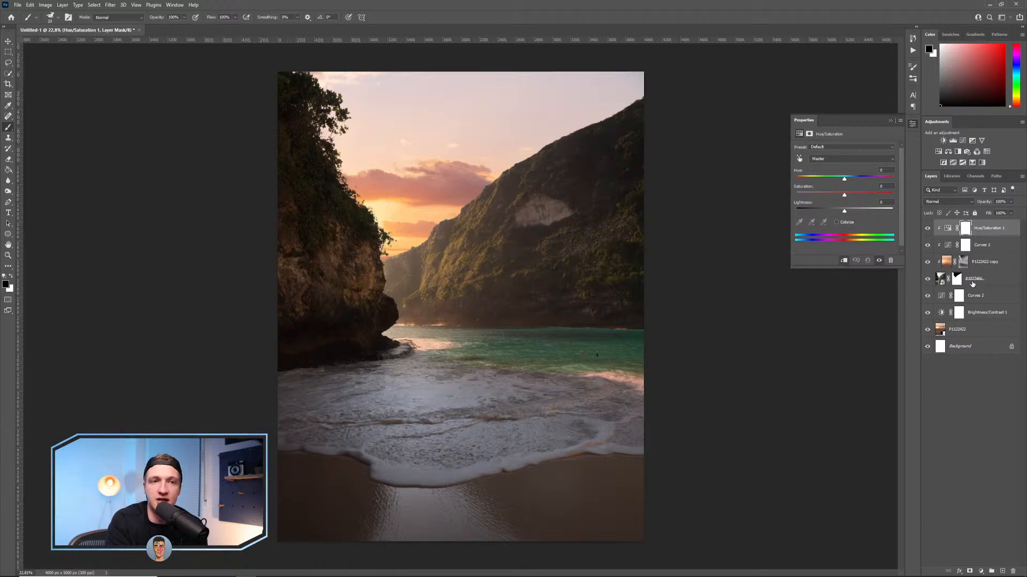
click(798, 159)
click(546, 351)
drag(843, 179, 858, 183)
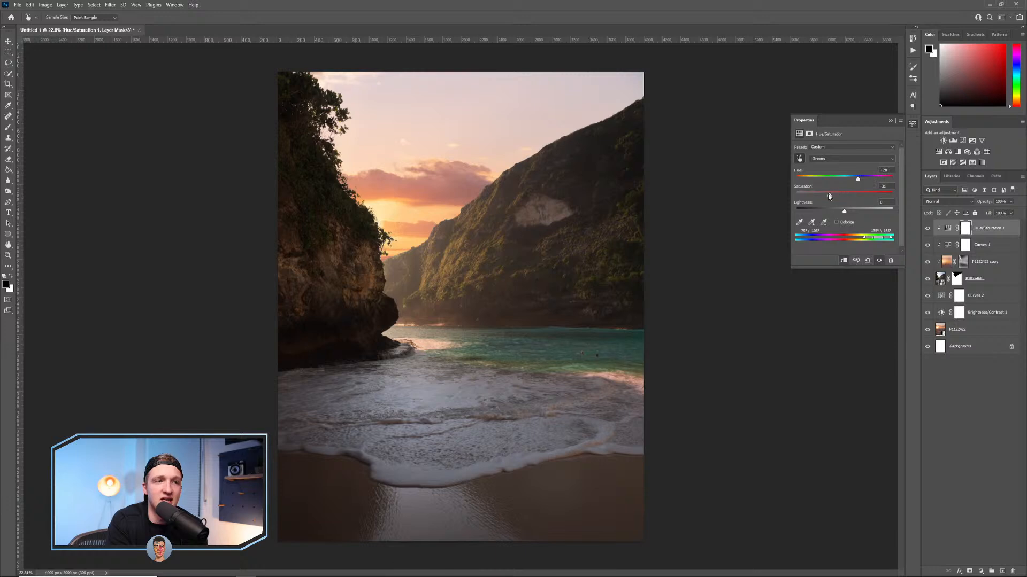
Shift the hillside's Yellows towards orange with lightness +9 and fine-tune the hue of the water's Greens.
click(535, 278)
drag(845, 182, 839, 182)
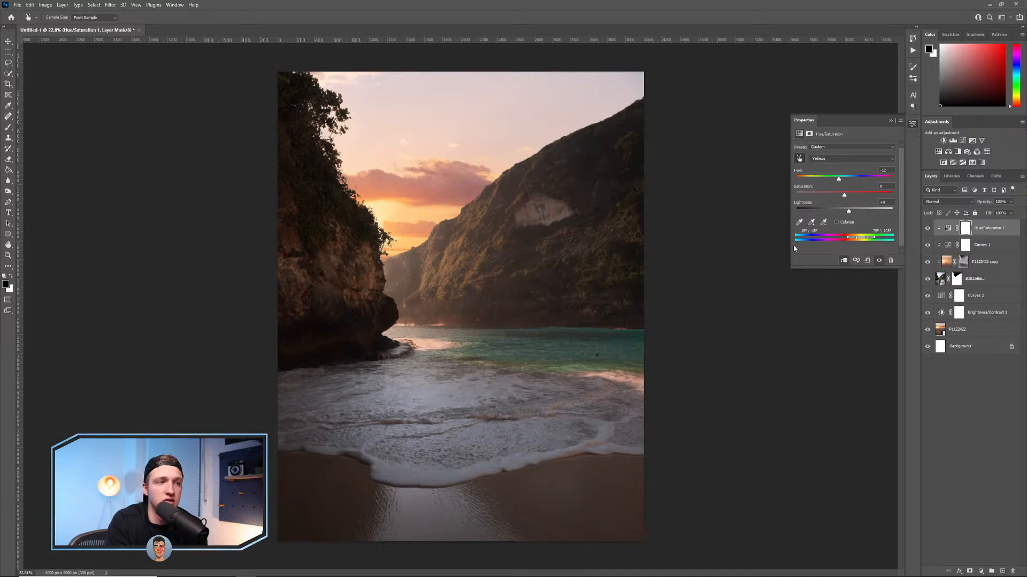
click(470, 348)
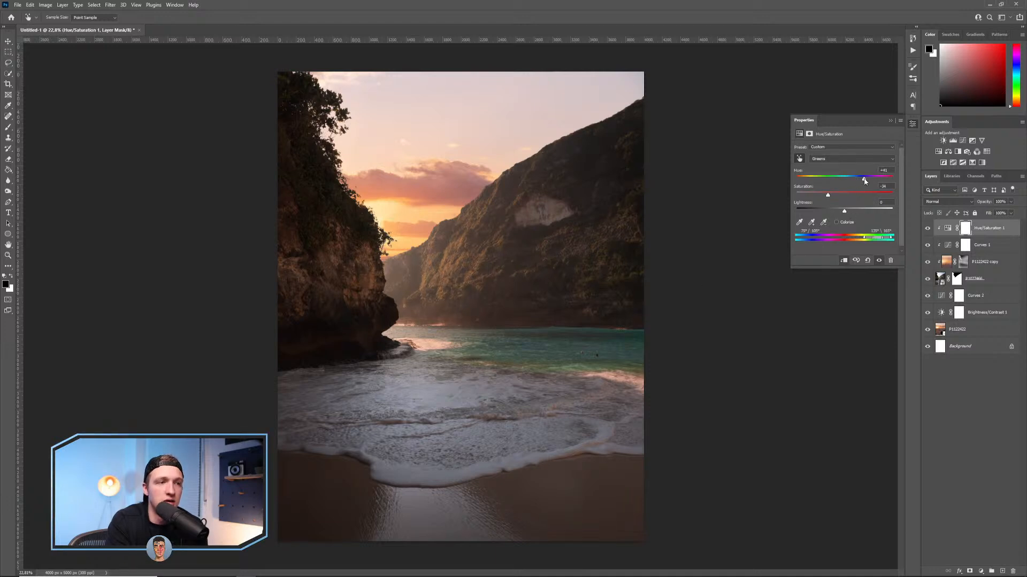
drag(862, 180, 866, 180)
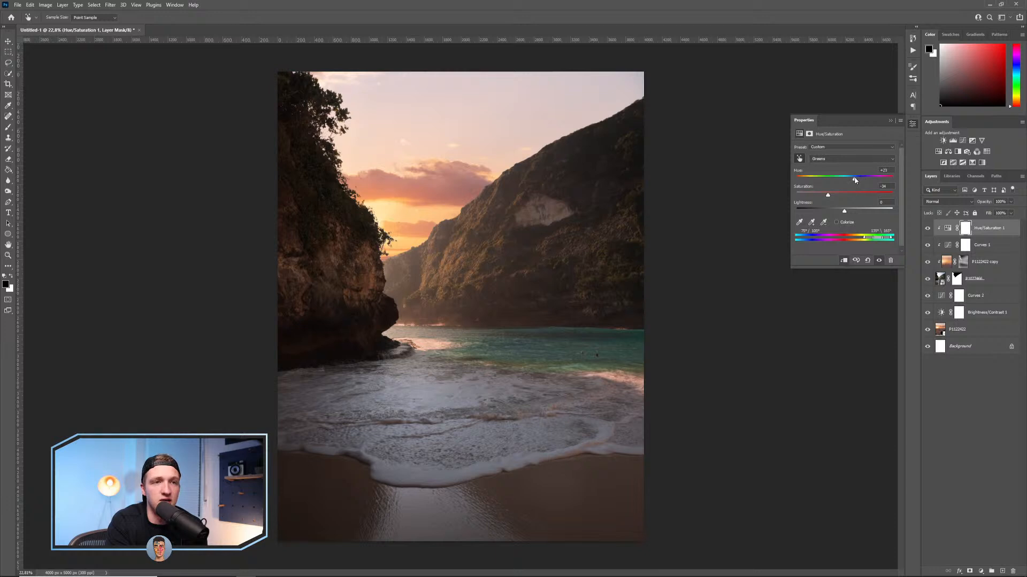
click(890, 121)
Toggle the Hue/Saturation adjustment's visibility to compare the image with and without the colour change.
click(927, 228)
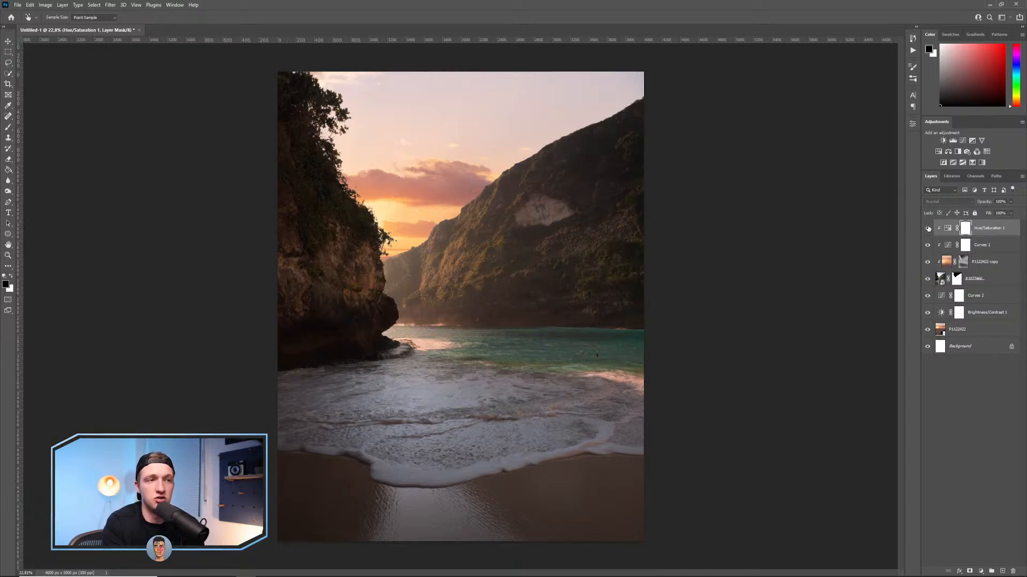
click(928, 229)
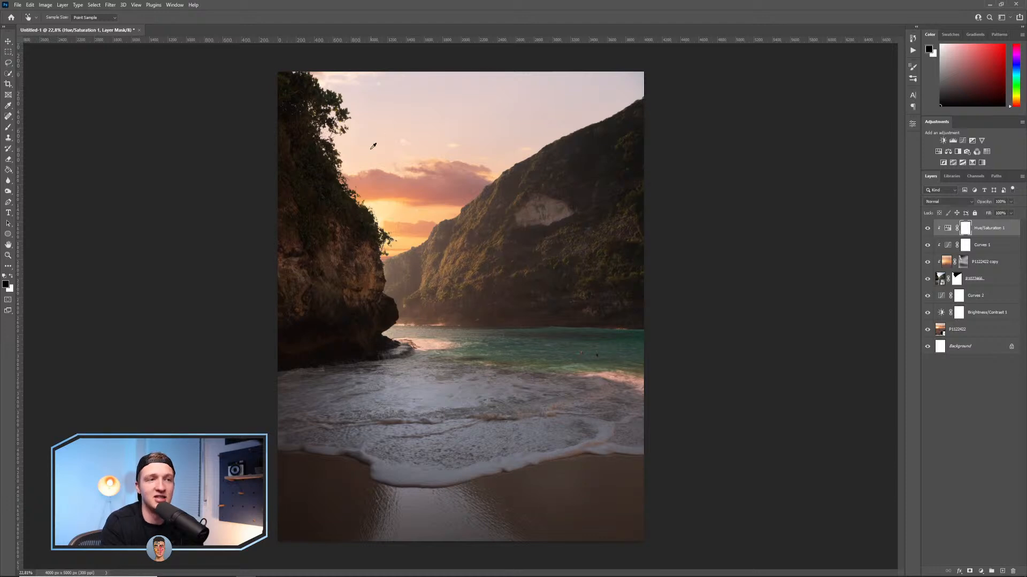
click(928, 229)
click(928, 229)
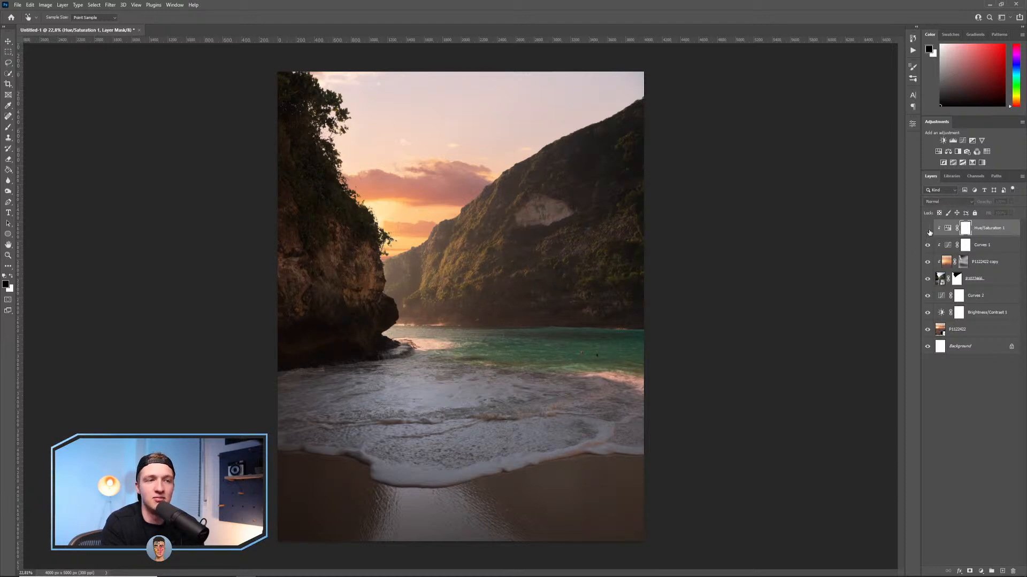
click(928, 230)
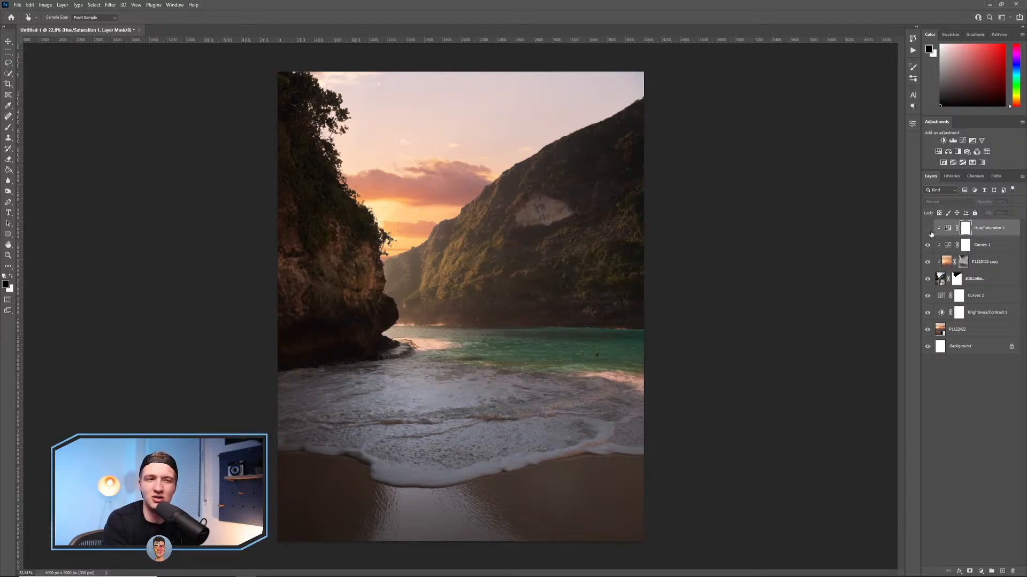
click(928, 230)
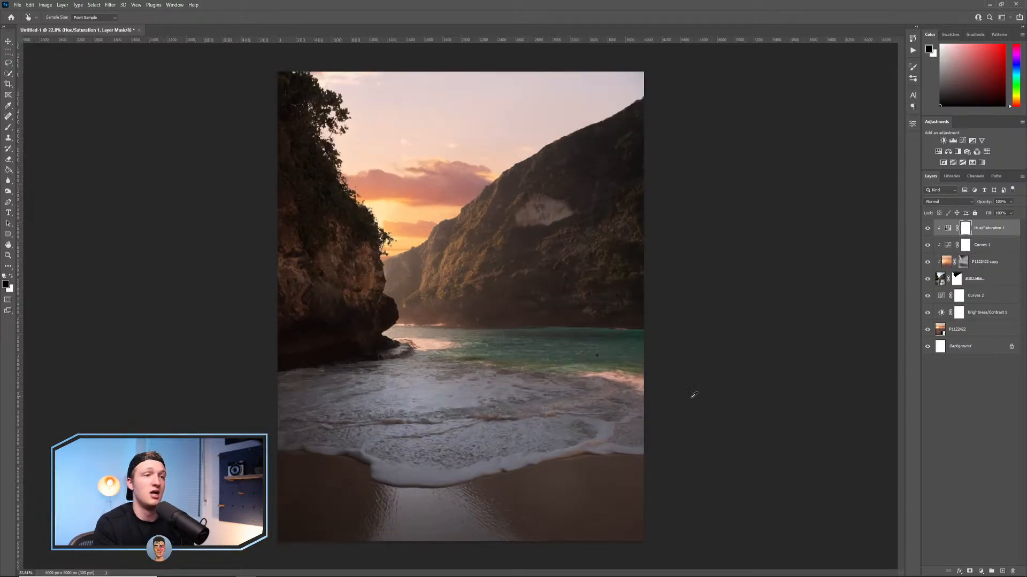
Add a new empty layer above the Hue/Saturation adjustment and set its blend mode to Overlay.
click(1002, 571)
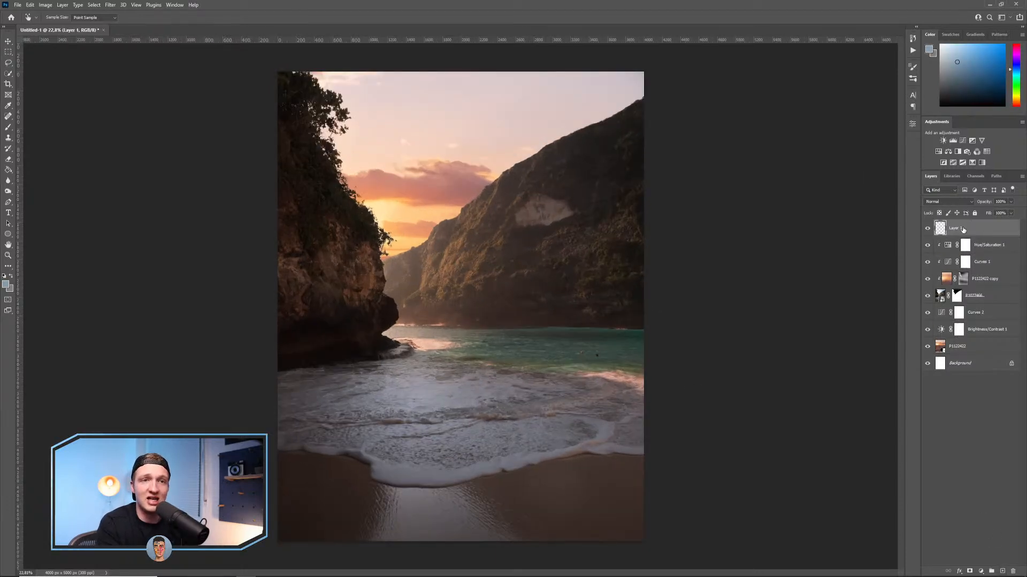
click(950, 202)
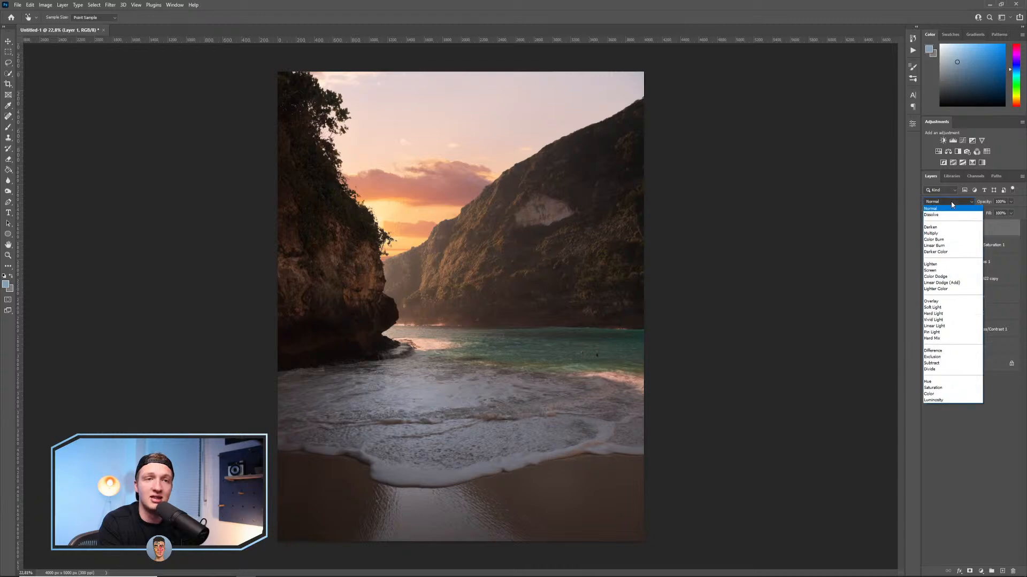
click(942, 292)
Choose the first brush in the Fog Brushes v2 set, resize it and pick a light orange painting colour.
key(b)
click(58, 18)
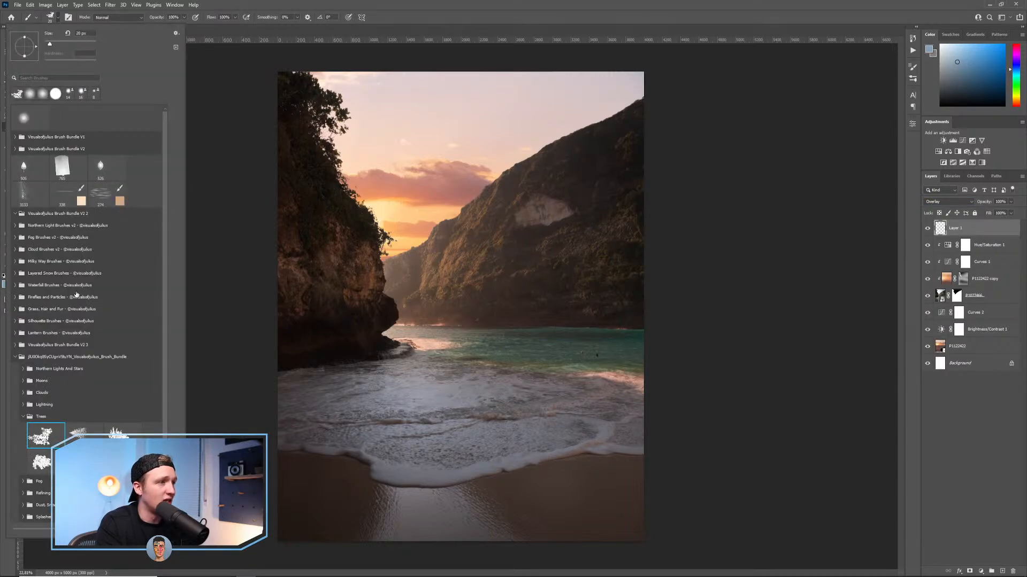
click(15, 237)
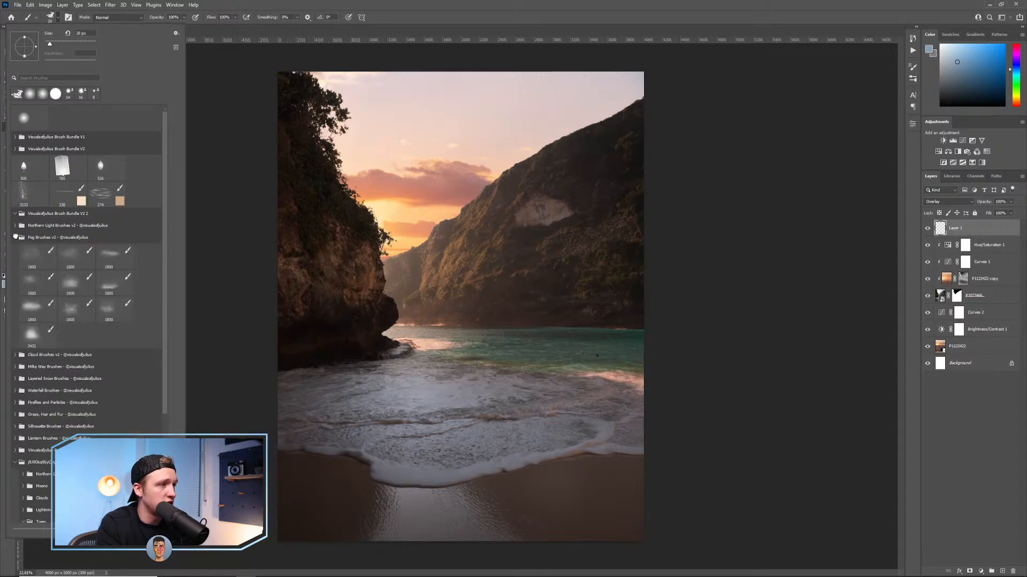
click(36, 260)
mouse_move(473, 315)
mouse_down()
mouse_move(417, 309)
mouse_move(491, 315)
mouse_up()
drag(476, 301, 484, 304)
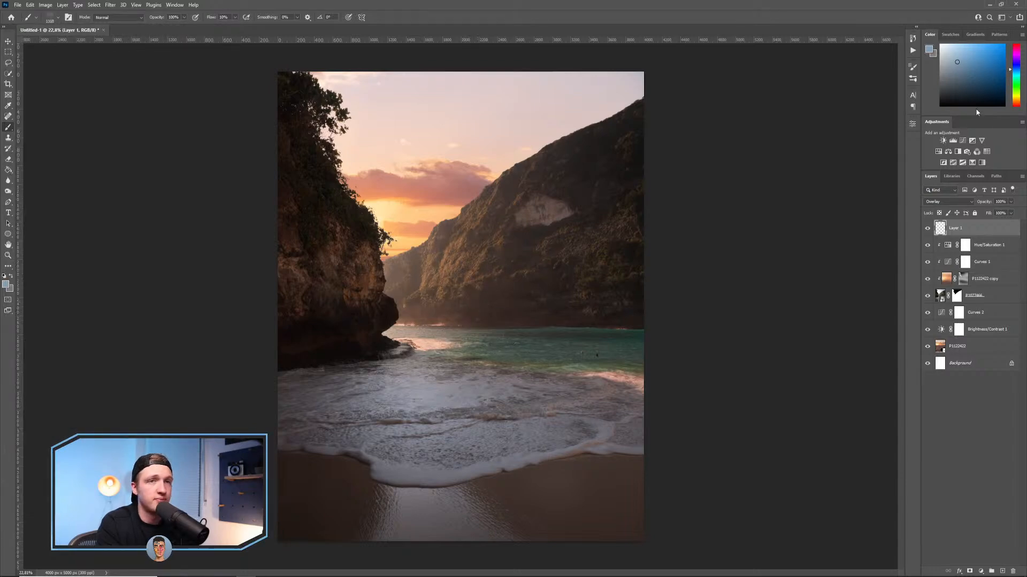
drag(1014, 94, 1012, 100)
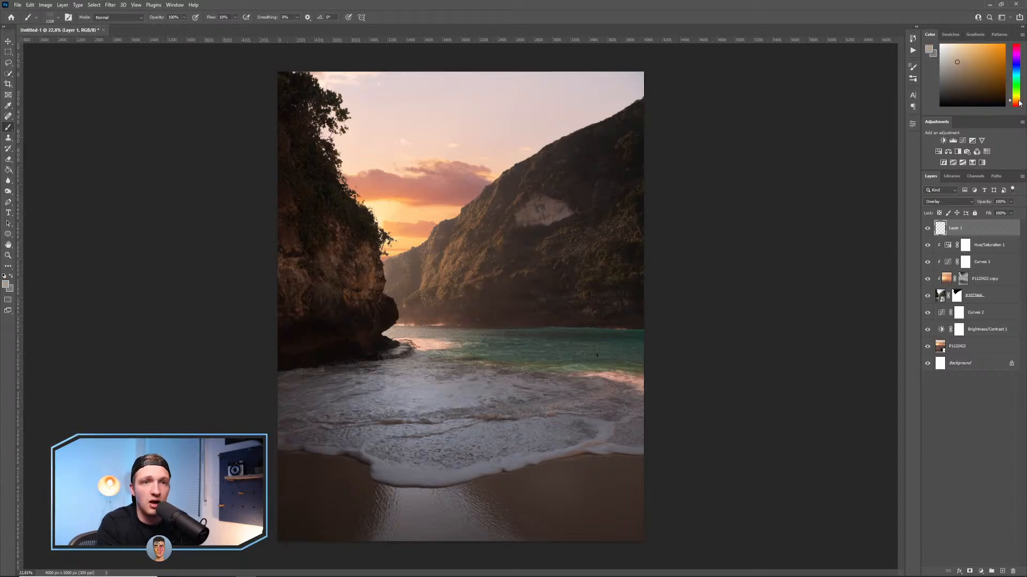
click(964, 46)
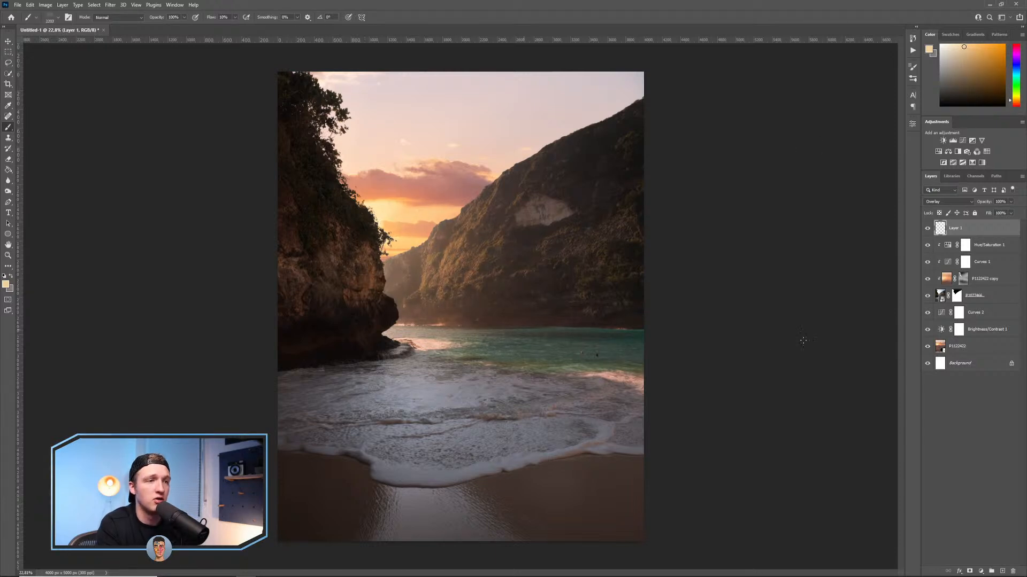
Paint a warm glow around the gap between the cliffs and the sunset sky, then compare with the layer hidden.
drag(411, 273, 337, 274)
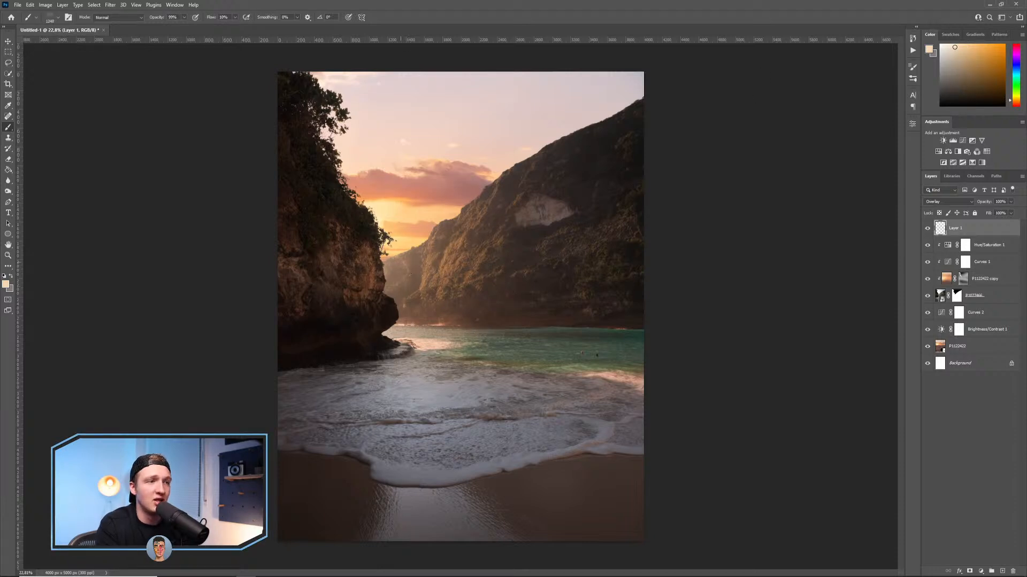
drag(376, 224, 452, 234)
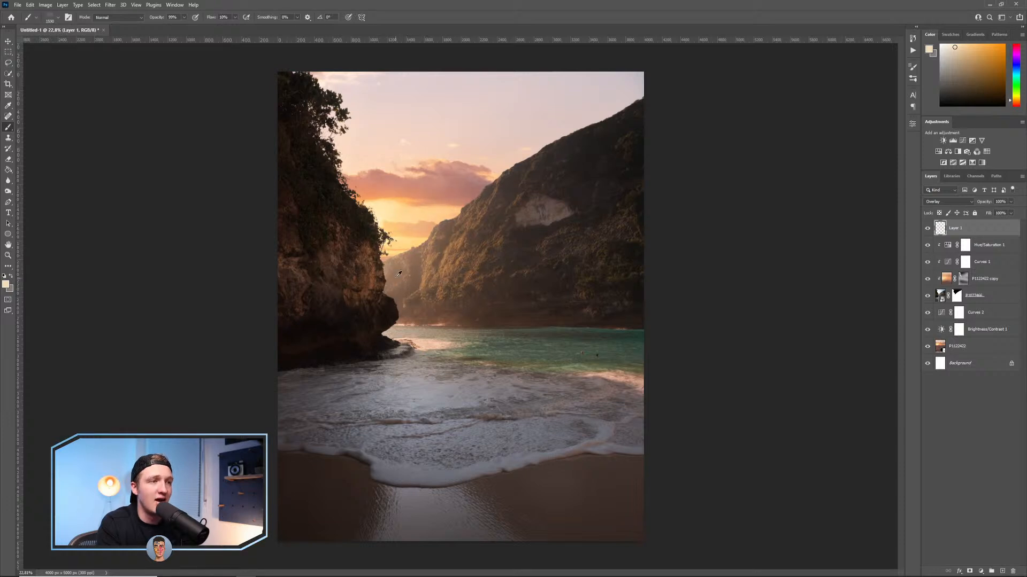
click(928, 228)
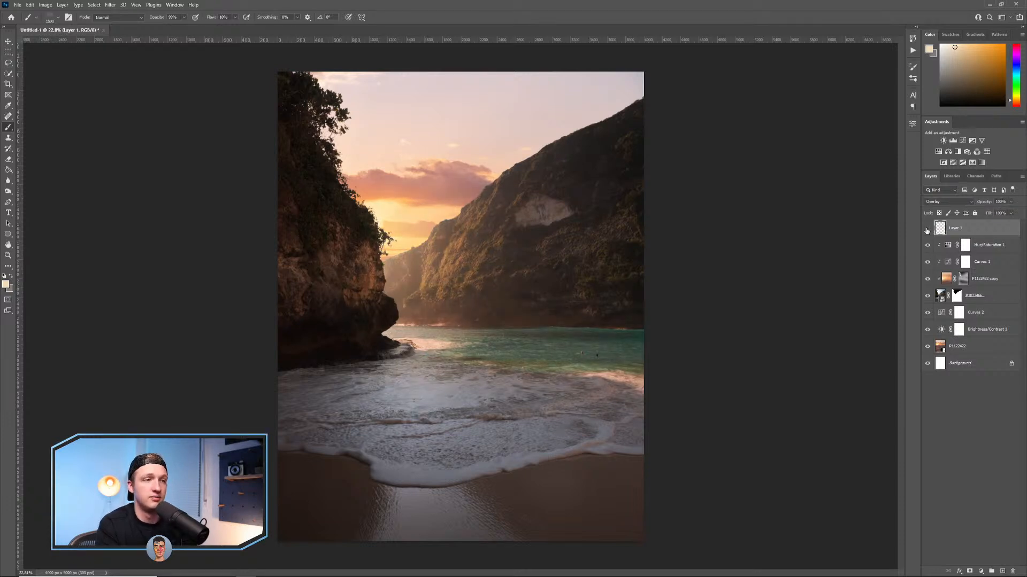
click(927, 229)
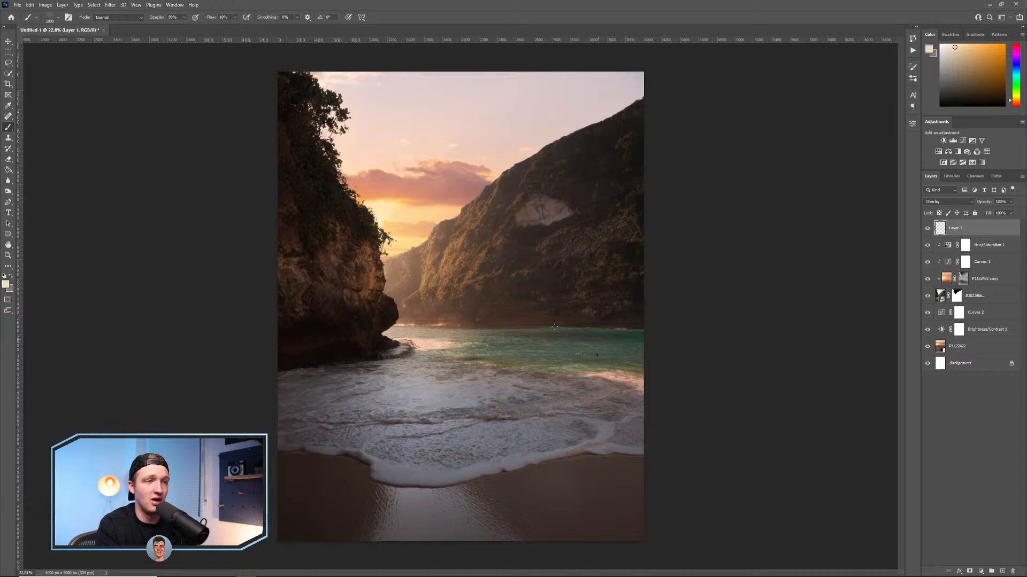
Enlarge the brush, extend the warm glow over the shoreline and water, and set the brush opacity to 100%.
key(bracketright)
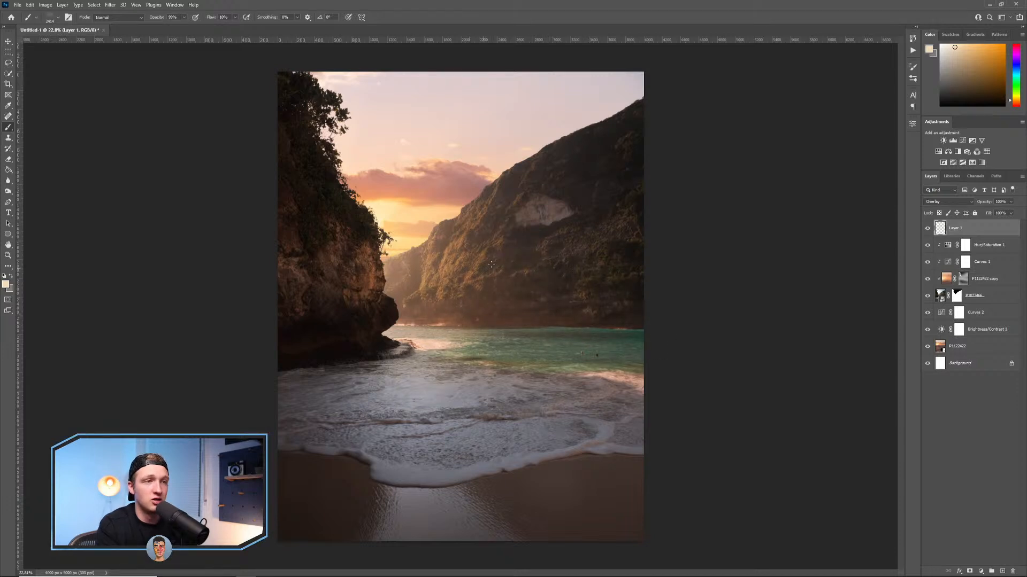
drag(490, 321, 500, 325)
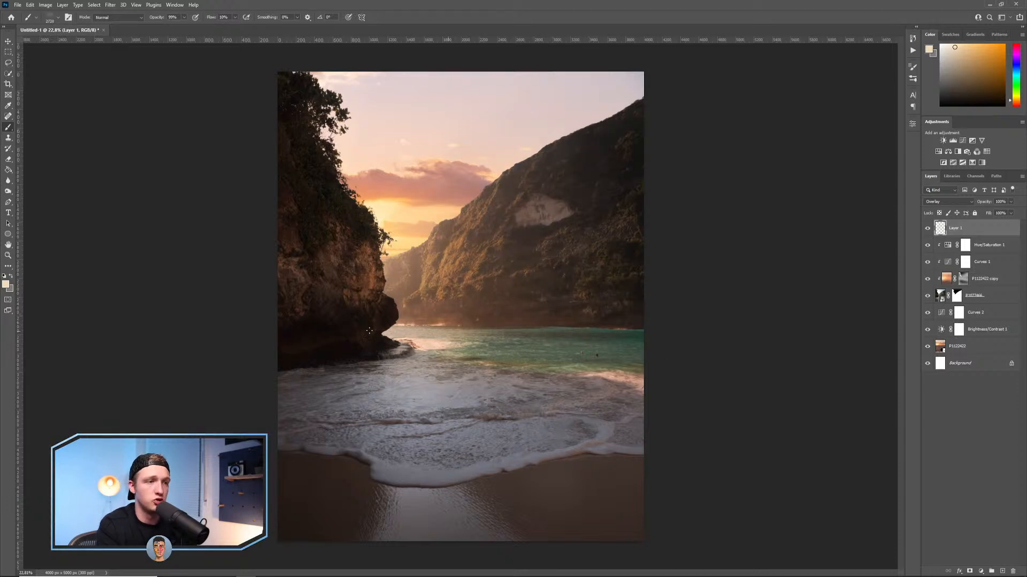
drag(481, 387, 502, 390)
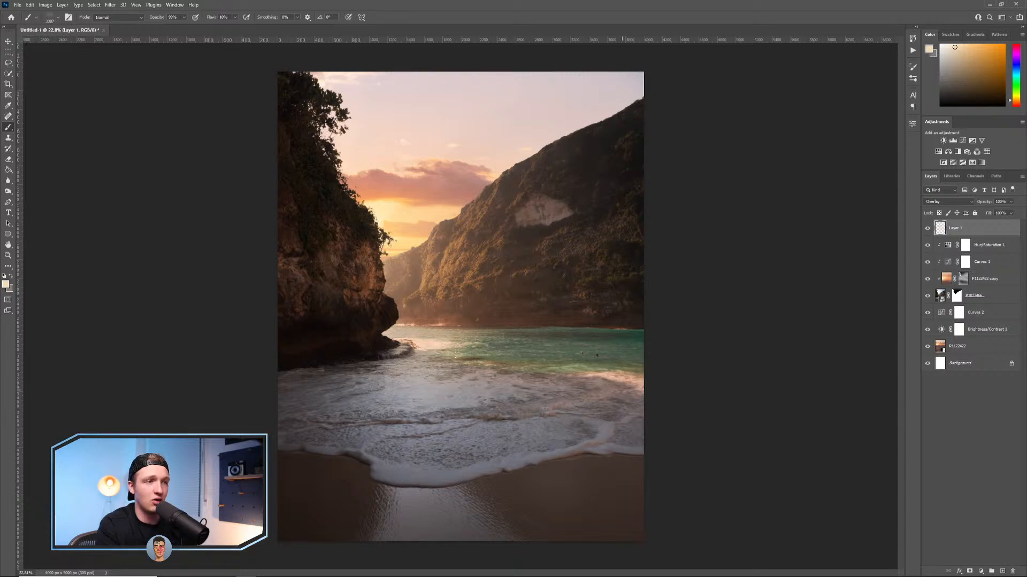
key(0)
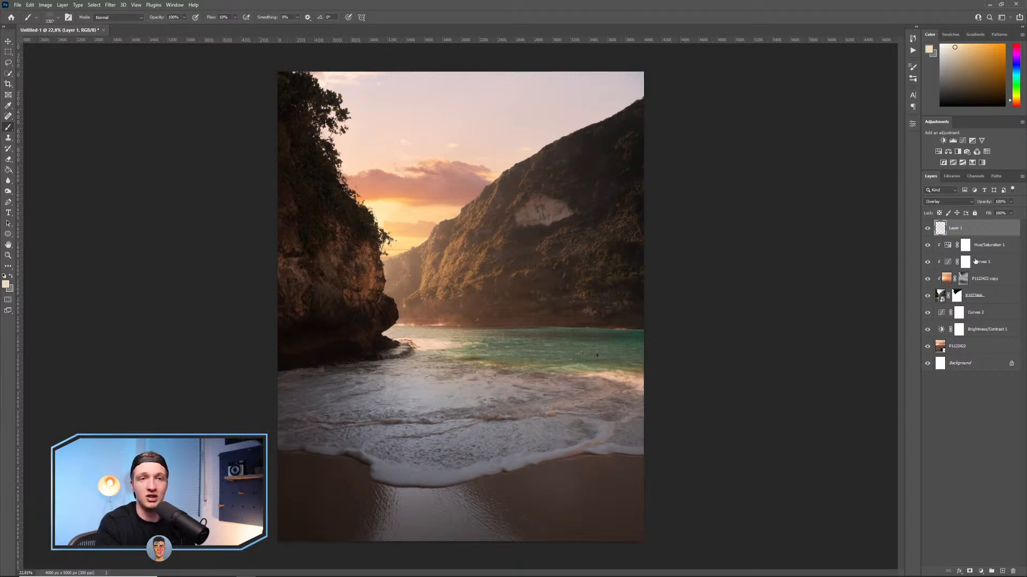
Toggle Layer 1's visibility repeatedly to compare the image with and without the painted glow.
click(928, 228)
click(927, 230)
click(927, 230)
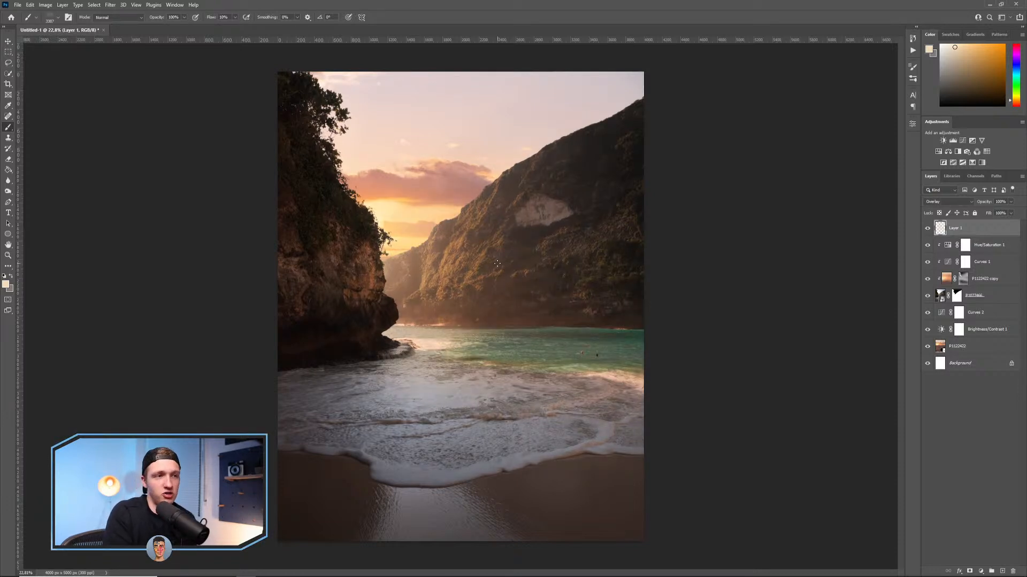
click(928, 229)
click(928, 228)
click(928, 228)
click(928, 228)
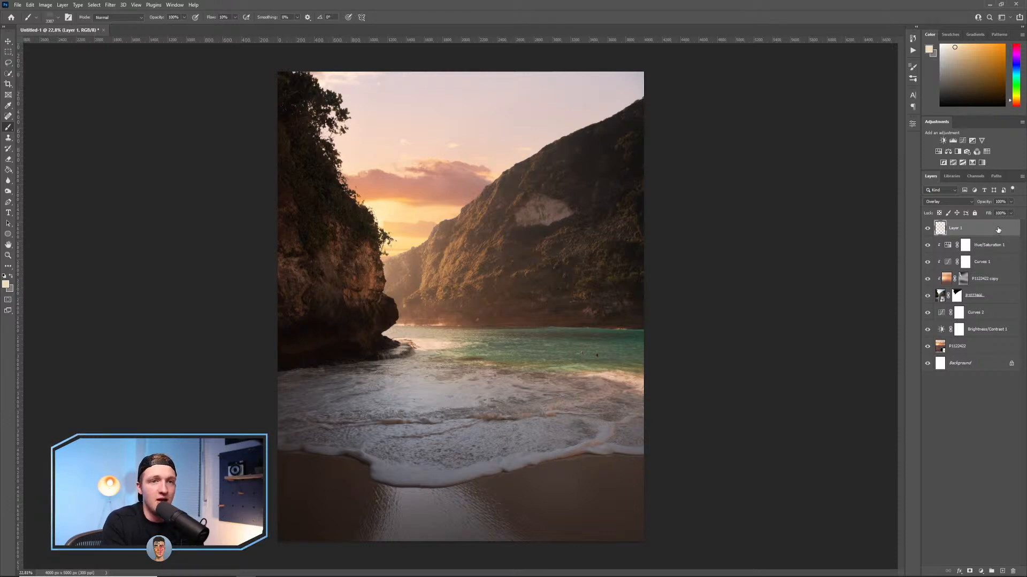
click(928, 228)
click(928, 229)
click(928, 229)
click(928, 229)
click(928, 229)
click(928, 229)
click(928, 229)
click(928, 229)
click(929, 229)
click(928, 229)
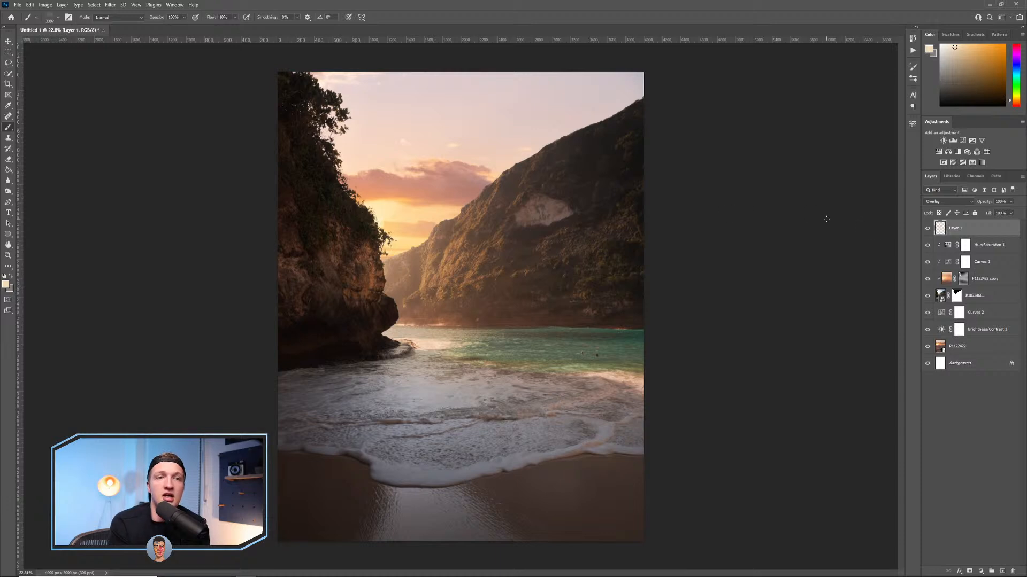
Open the Blending Options of Layer 1 and move the dialog so that it covers less of the image.
double_click(990, 233)
drag(743, 84, 809, 77)
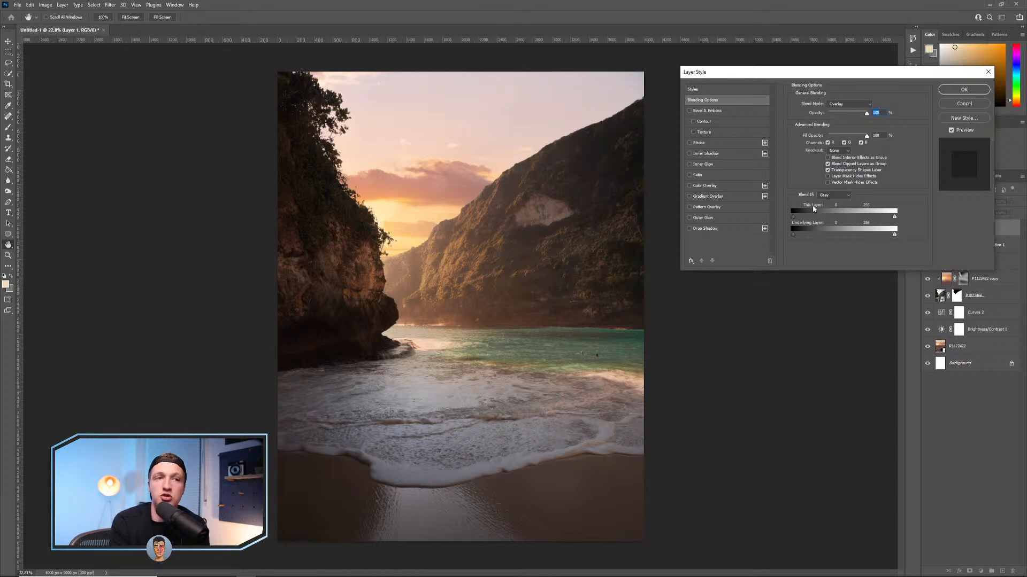
drag(804, 73, 759, 43)
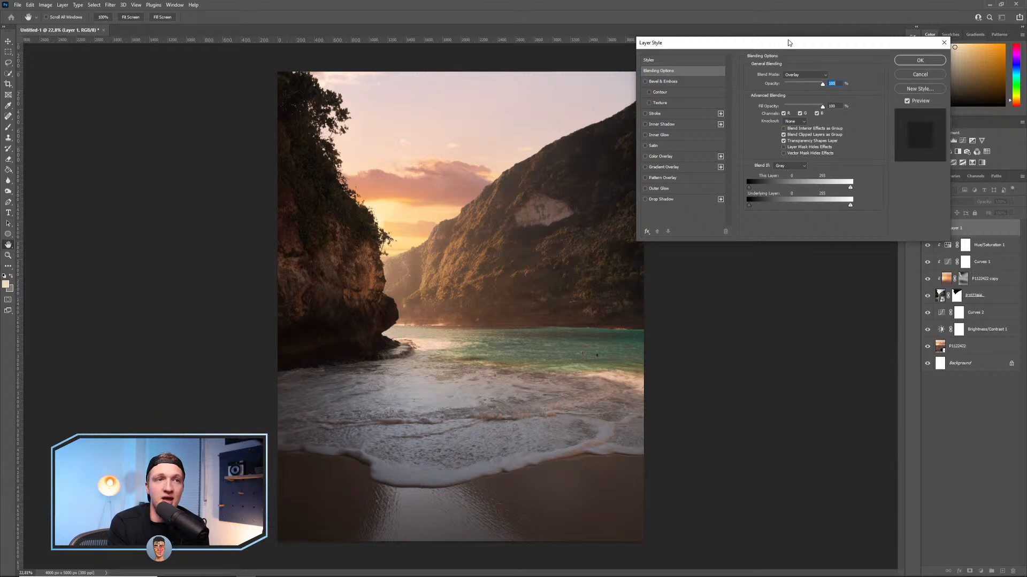
drag(785, 45, 692, 17)
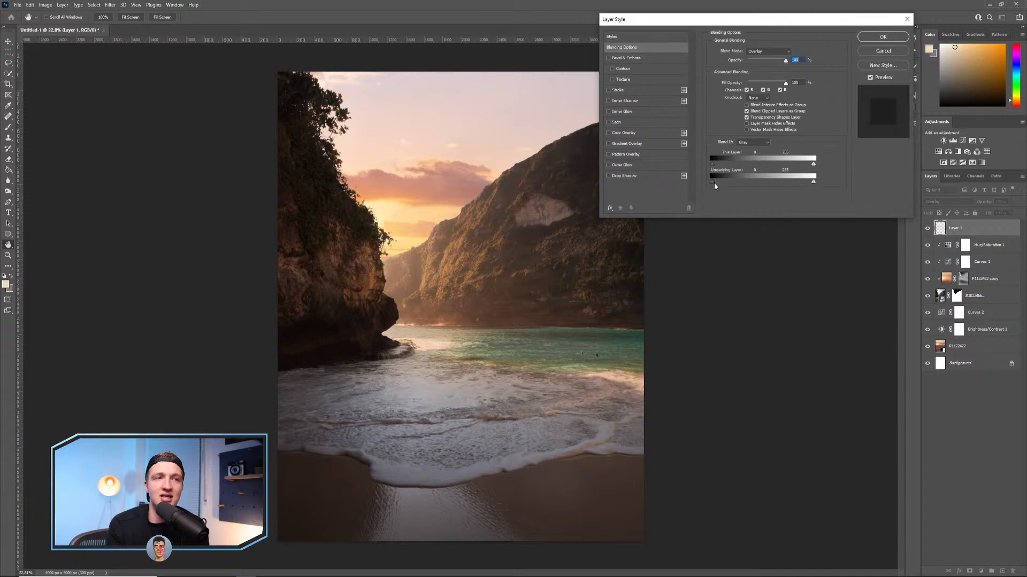
Try the black and white Underlying Layer sliders of Blend If Gray and return them to 0 and 255.
mouse_move(711, 182)
mouse_down()
mouse_move(741, 185)
mouse_move(711, 181)
mouse_up()
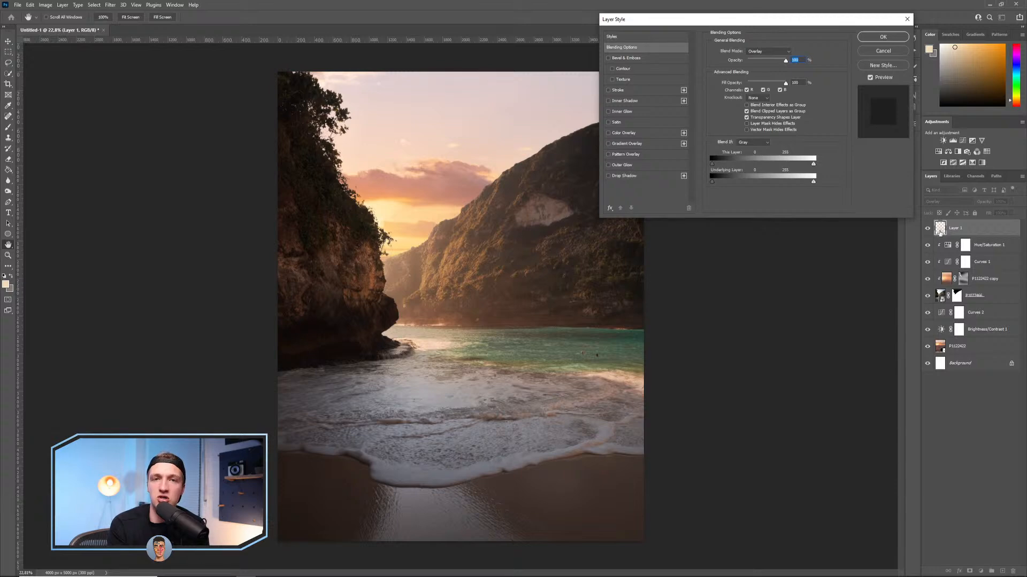
mouse_move(713, 182)
mouse_down()
mouse_move(745, 182)
mouse_move(712, 182)
mouse_up()
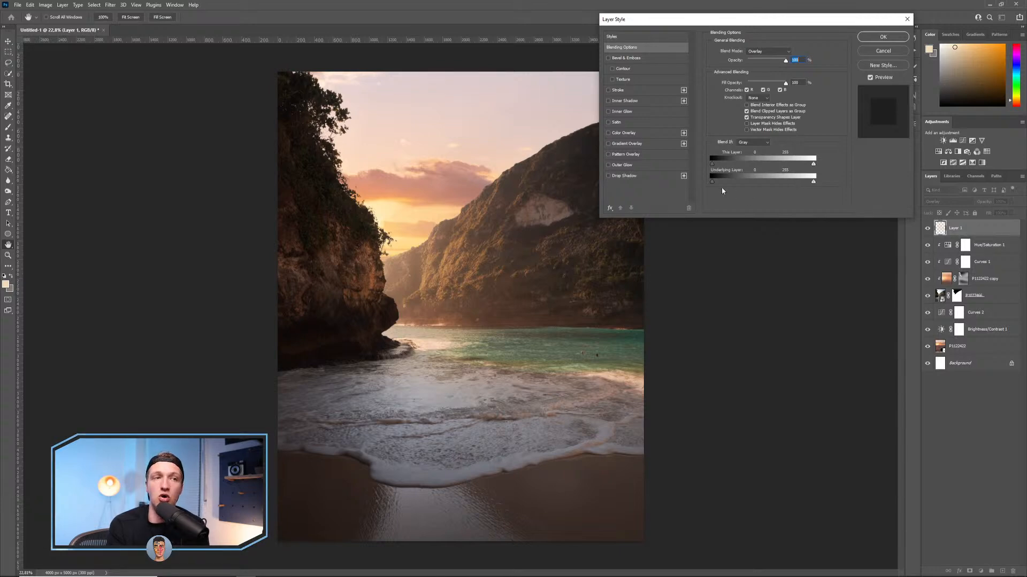
mouse_move(712, 181)
mouse_down()
mouse_move(777, 182)
mouse_move(694, 185)
mouse_up()
mouse_move(813, 182)
mouse_down()
mouse_move(726, 182)
mouse_move(832, 182)
mouse_up()
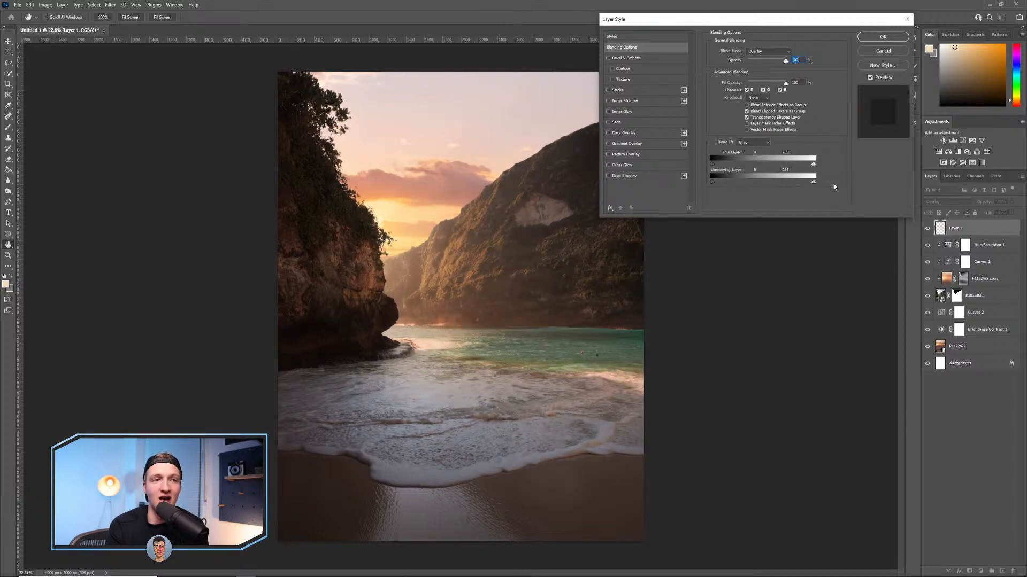
Switch Blend If to the Red channel, try its Underlying Layer sliders, and return the channel to Gray.
click(744, 143)
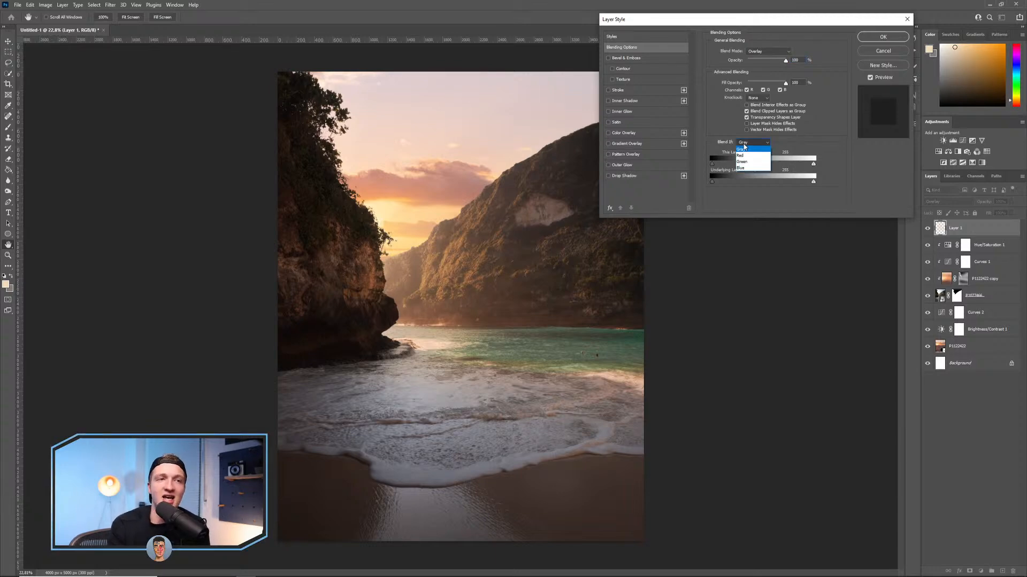
click(745, 155)
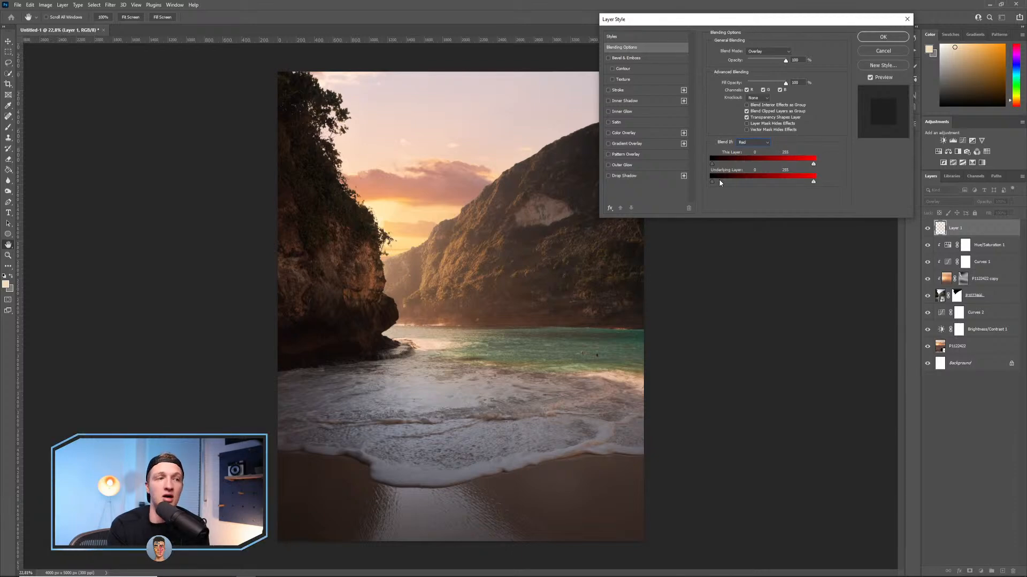
mouse_move(715, 179)
mouse_down()
mouse_move(744, 178)
mouse_move(710, 179)
mouse_up()
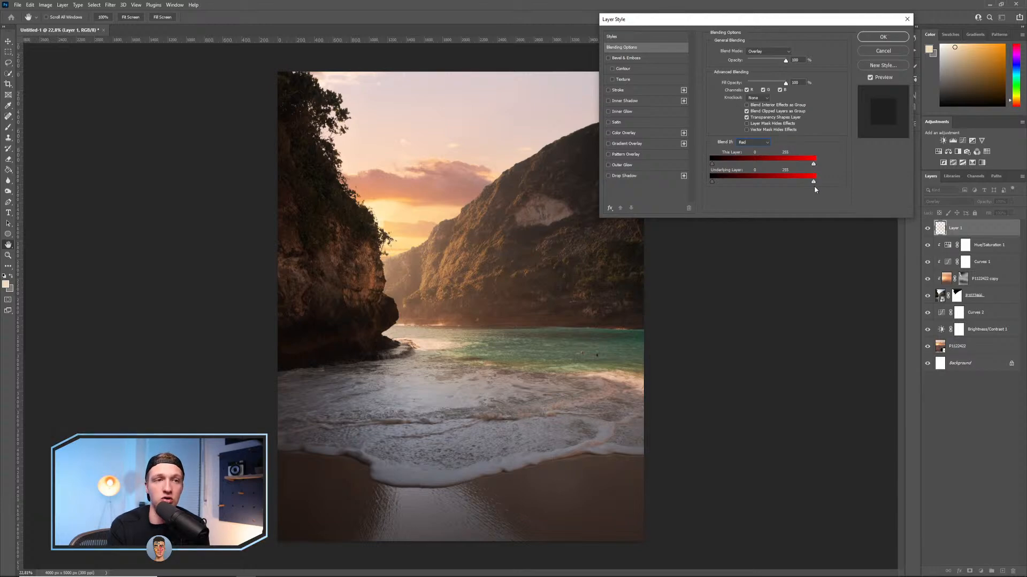
drag(814, 182, 861, 176)
click(753, 142)
click(756, 149)
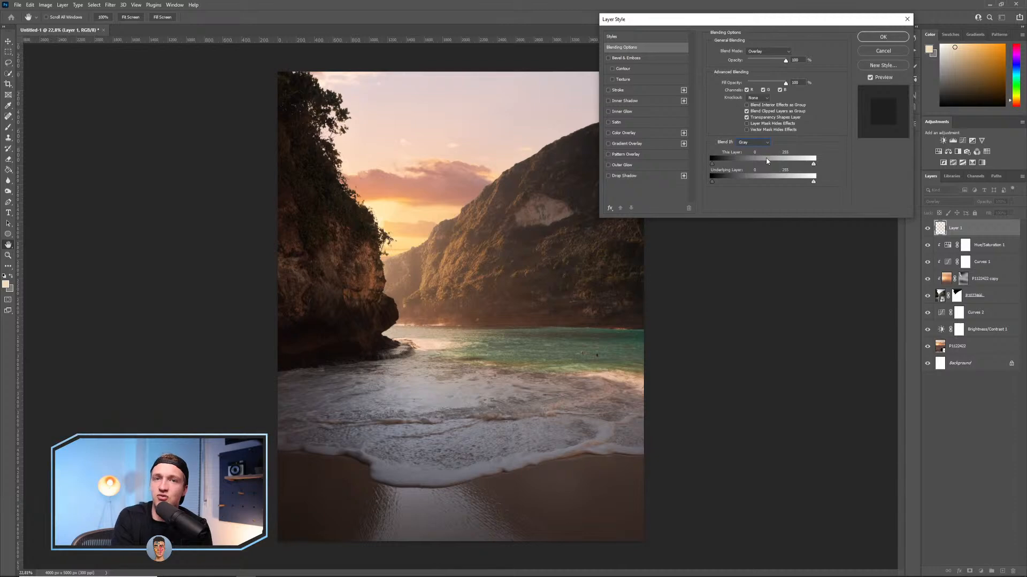
click(755, 140)
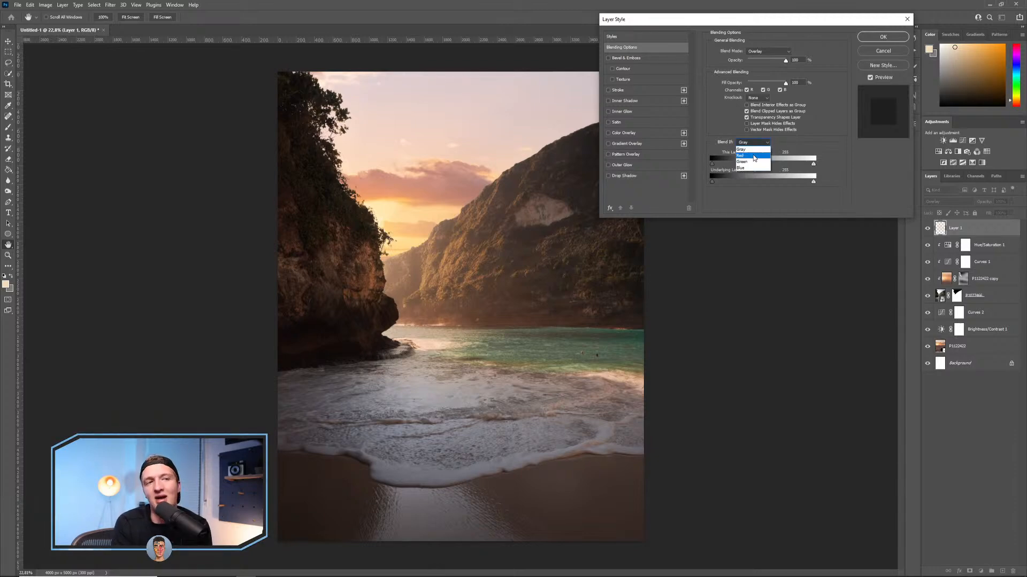
click(749, 152)
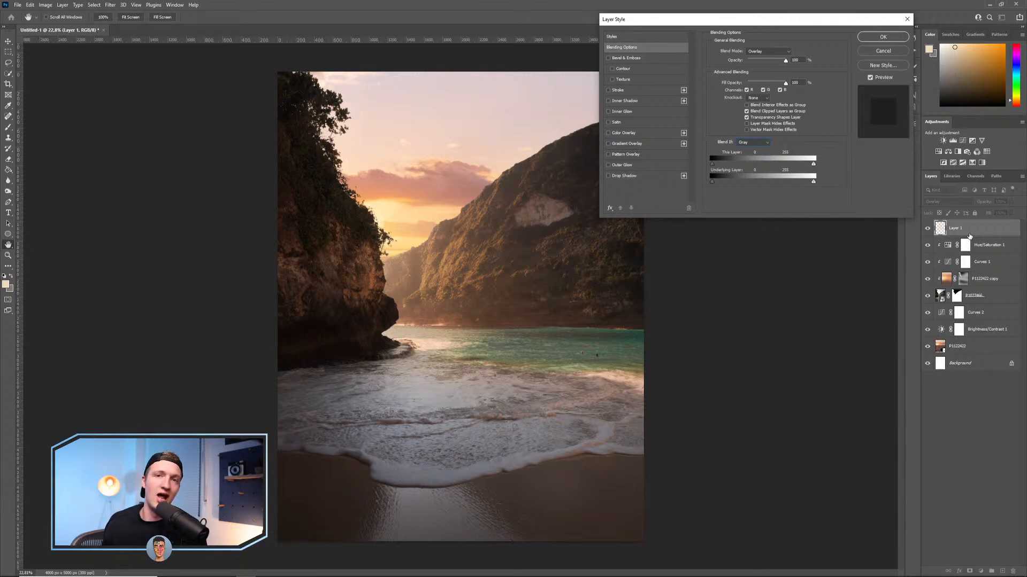
click(749, 142)
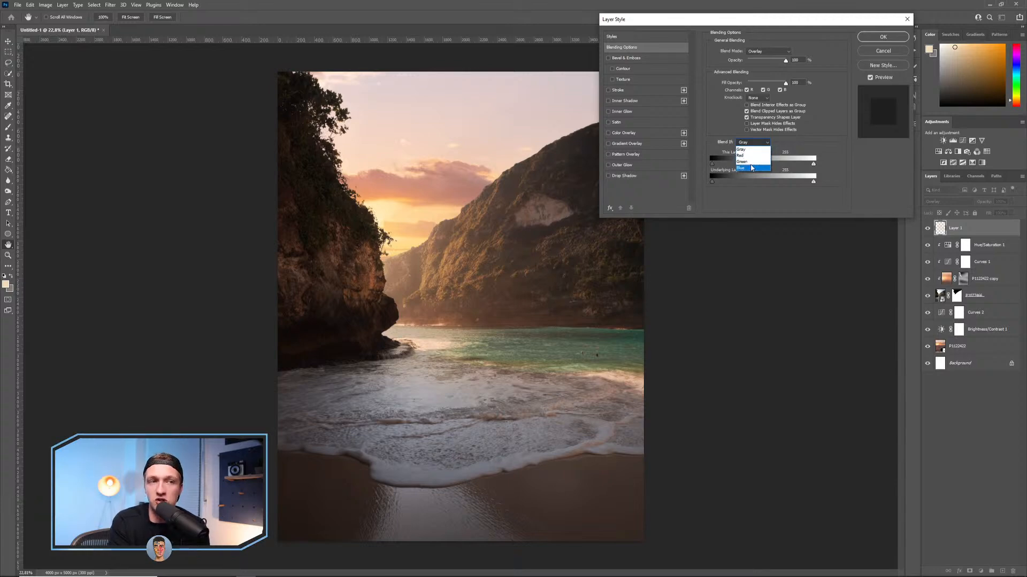
click(751, 150)
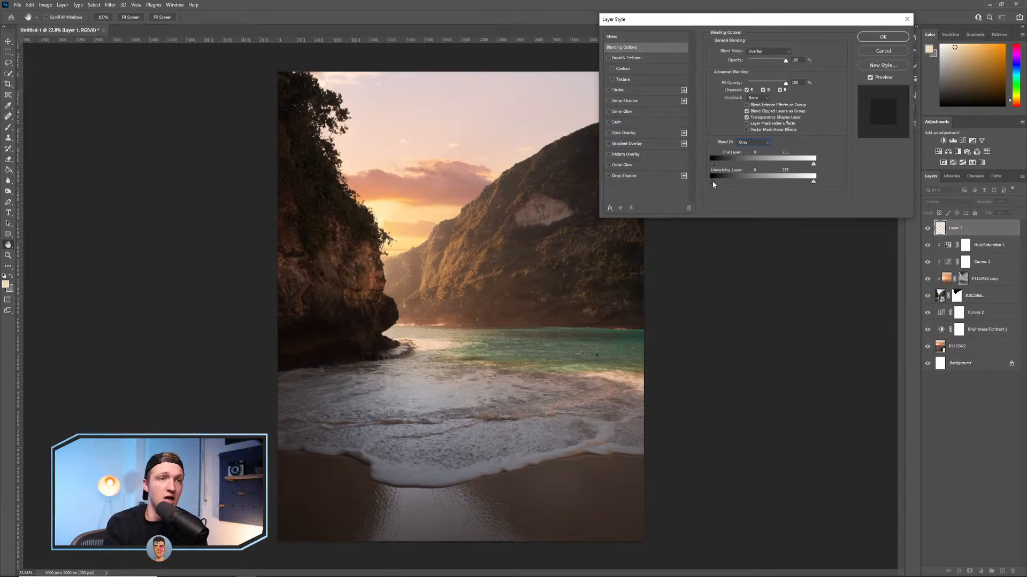
Split the black Underlying Layer slider of Blend If Gray and set its upper half to 73 to protect the shadows.
mouse_move(712, 181)
mouse_down()
mouse_move(743, 182)
mouse_move(711, 184)
mouse_up()
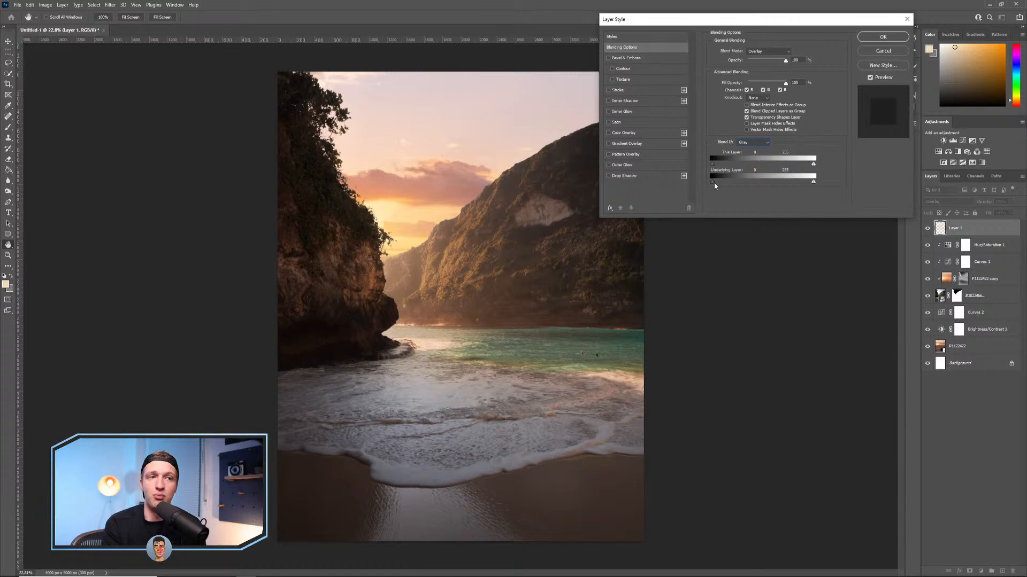
key(alt)
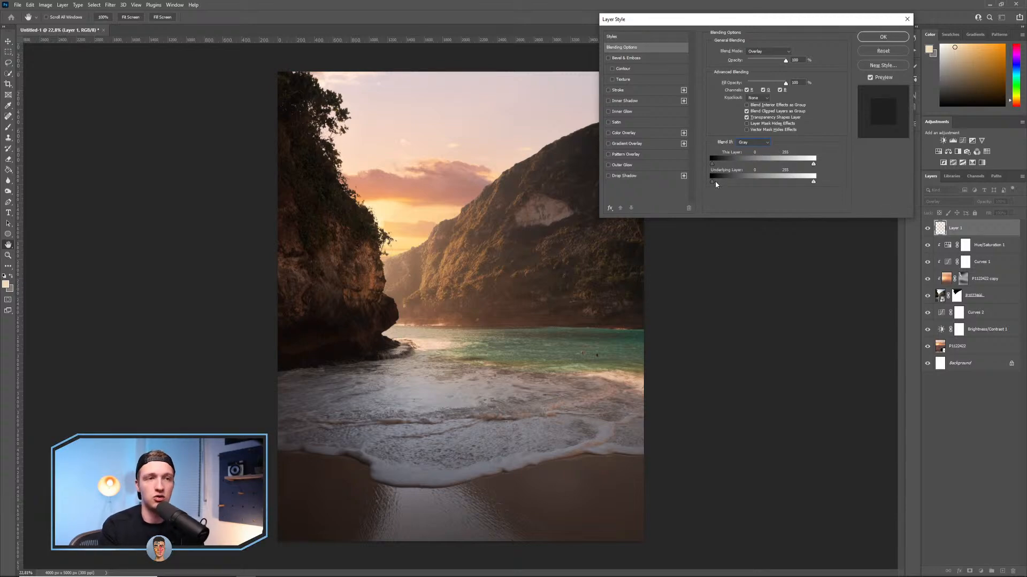
mouse_move(714, 184)
mouse_down()
mouse_move(768, 182)
mouse_move(723, 180)
mouse_up()
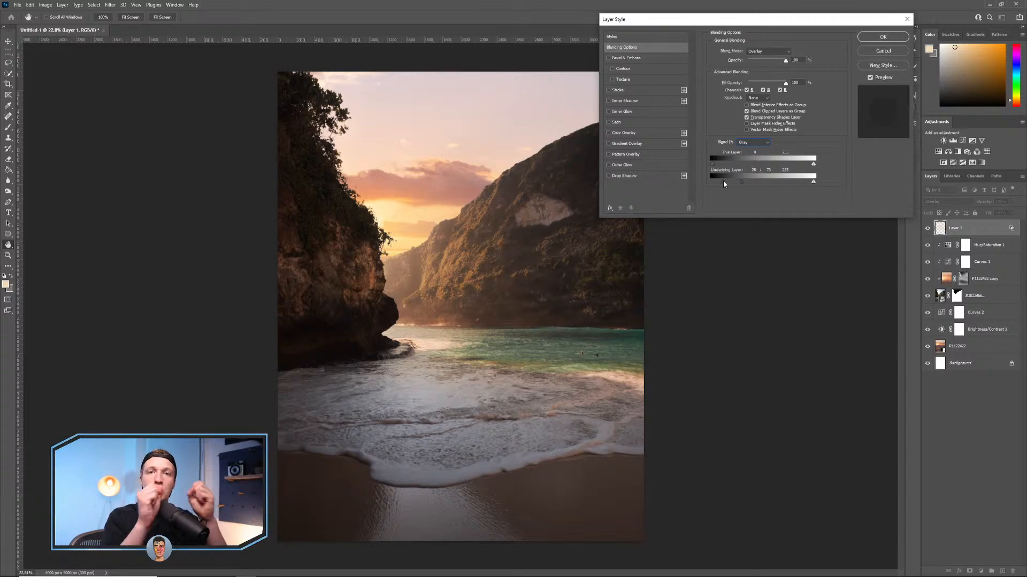
Widen the split black Underlying Layer slider of Blend If Gray to about 1 and 108, and apply the layer style.
mouse_move(723, 181)
mouse_down()
mouse_move(746, 179)
mouse_move(724, 182)
mouse_move(737, 183)
mouse_up()
drag(723, 183, 753, 182)
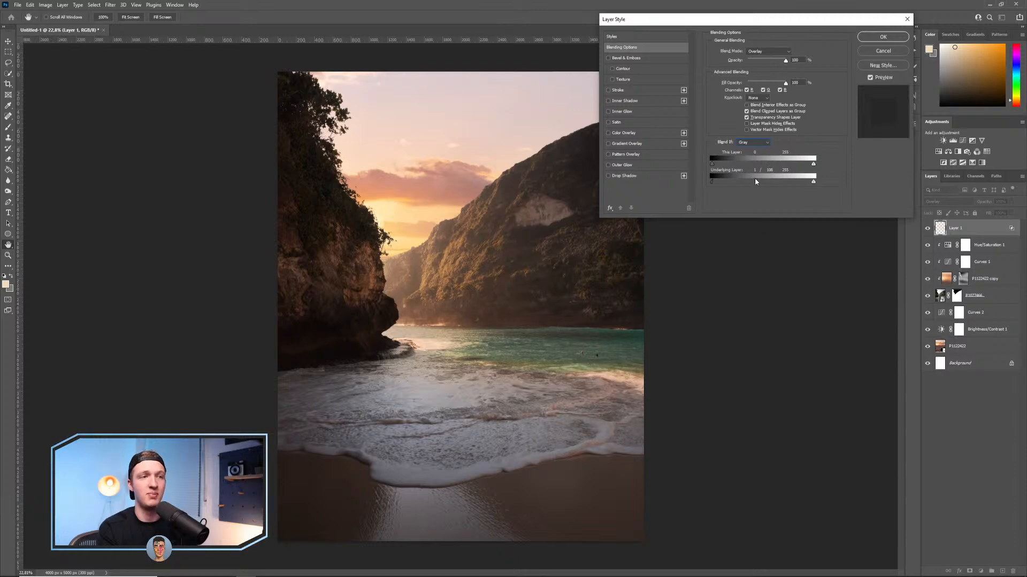
click(888, 40)
Compare the image with and without the Layer 1 light glow by toggling its visibility, leaving it shown.
click(928, 229)
click(927, 229)
click(927, 228)
click(927, 228)
click(927, 228)
click(927, 228)
click(927, 228)
click(927, 229)
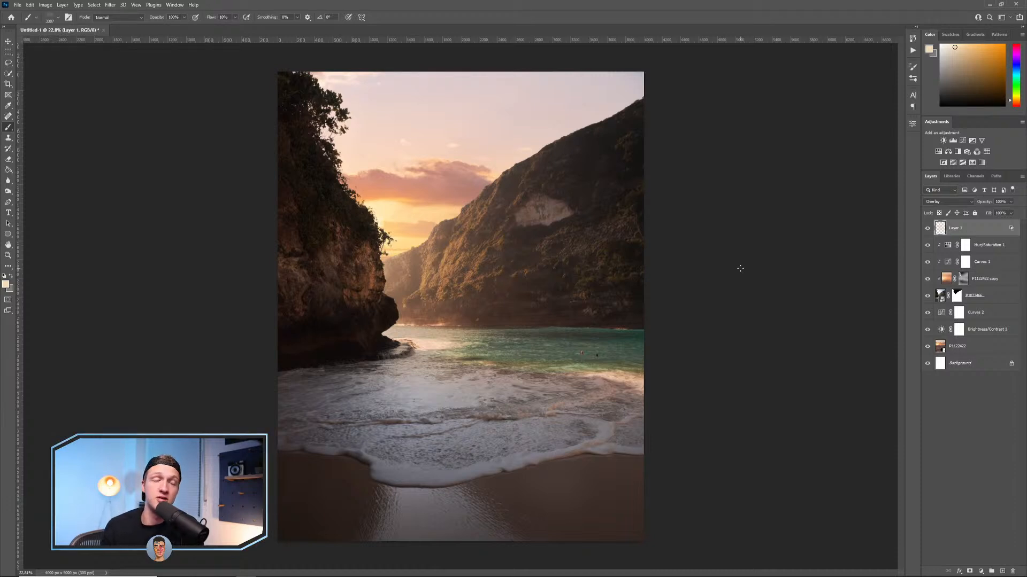
Reduce the opacity of the Overlay light glow on Layer 1 to about 66%.
click(1010, 202)
mouse_move(1012, 212)
mouse_down()
mouse_move(987, 214)
mouse_move(998, 216)
mouse_up()
drag(1000, 214, 999, 214)
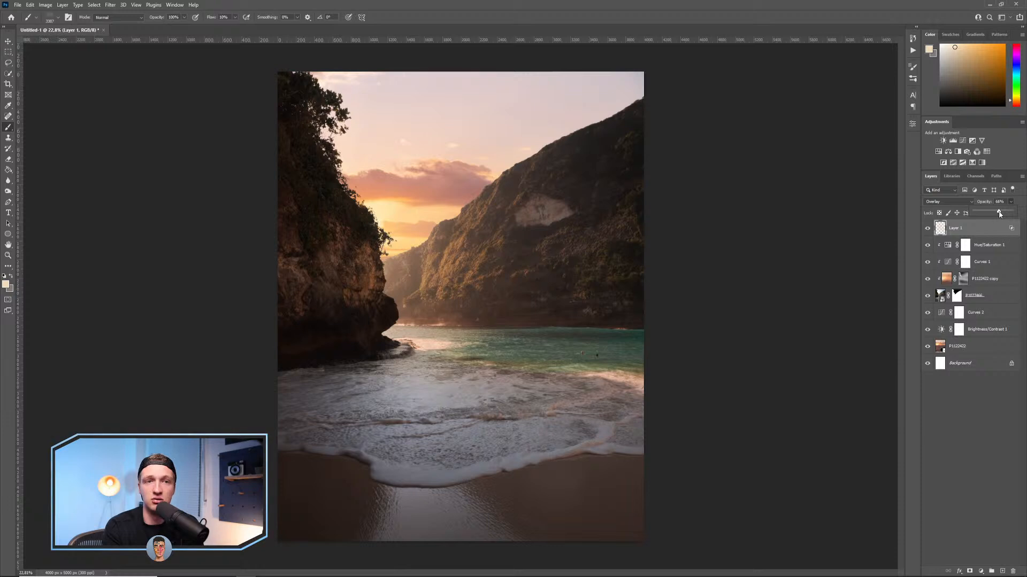
Check the softened light glow by repeatedly hiding and showing Layer 1, leaving it visible.
click(928, 228)
click(928, 229)
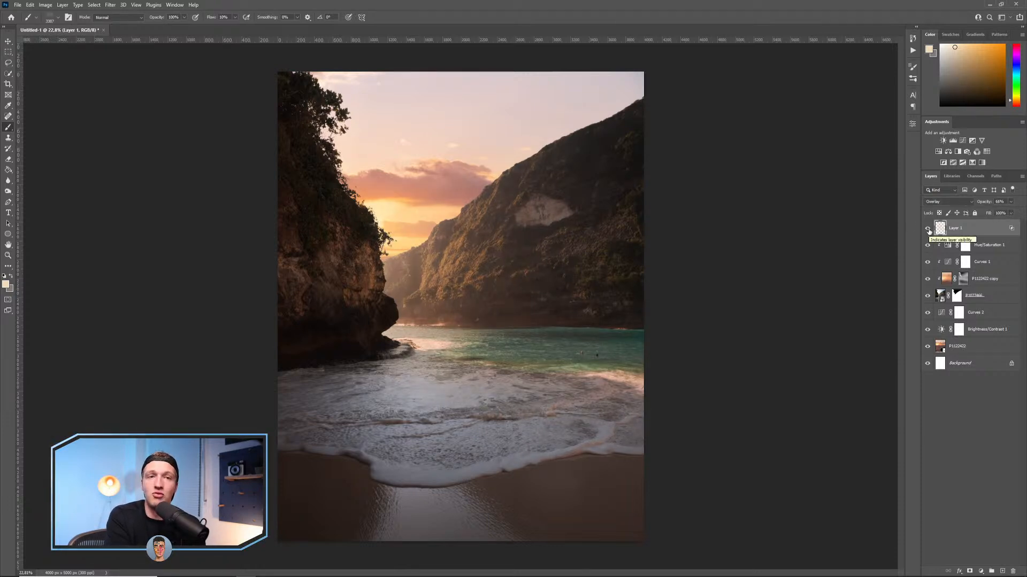
click(928, 229)
click(928, 229)
click(928, 229)
click(927, 229)
click(928, 228)
click(929, 229)
click(928, 230)
click(928, 230)
click(928, 230)
click(928, 230)
click(929, 229)
click(928, 229)
click(928, 229)
click(928, 229)
click(928, 230)
click(928, 230)
click(928, 229)
click(928, 229)
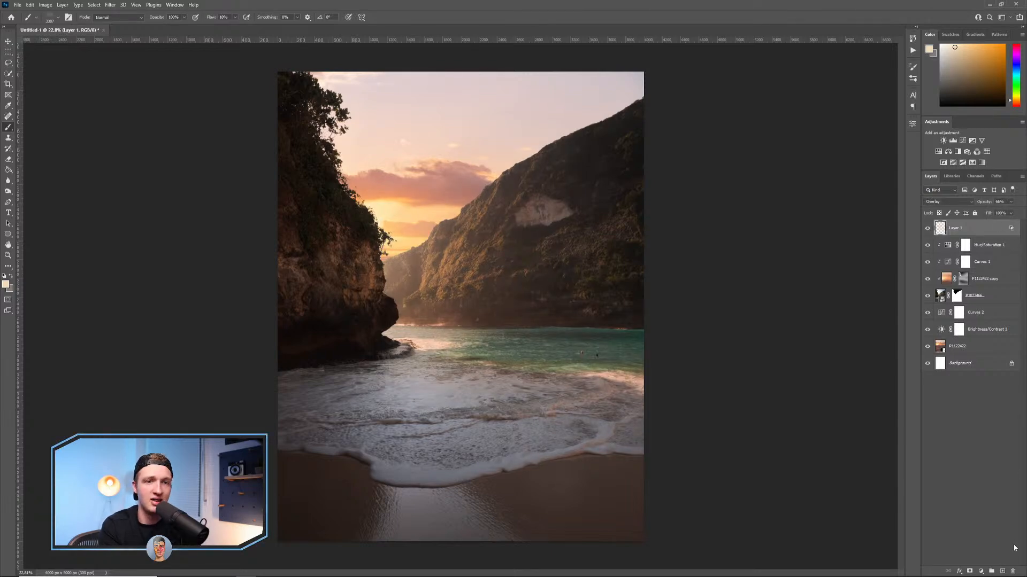
Add a new layer and paint muted blue-grey fog at the foot of the far cliff with a fog brush.
click(1002, 571)
click(59, 21)
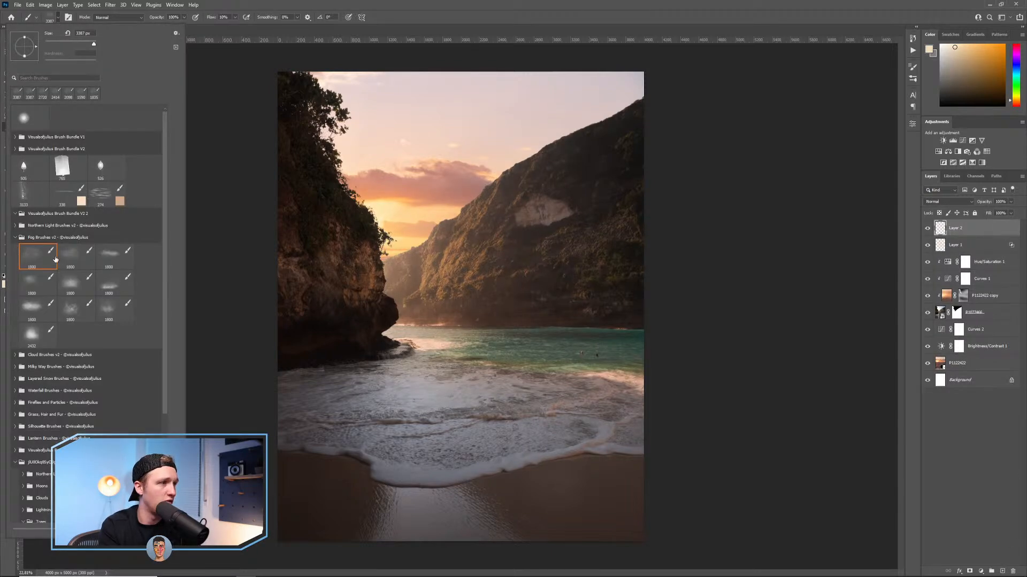
click(1019, 72)
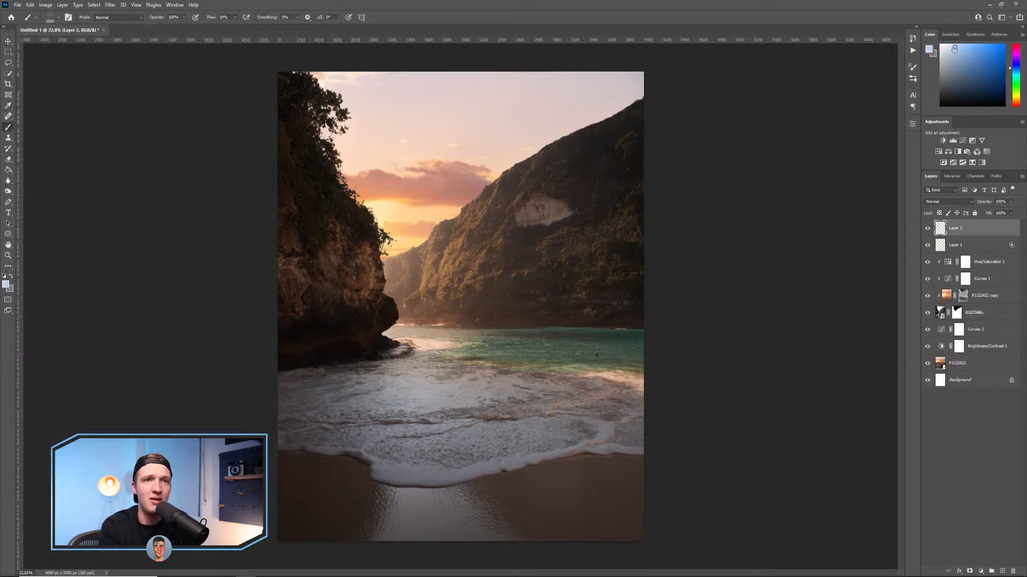
click(947, 63)
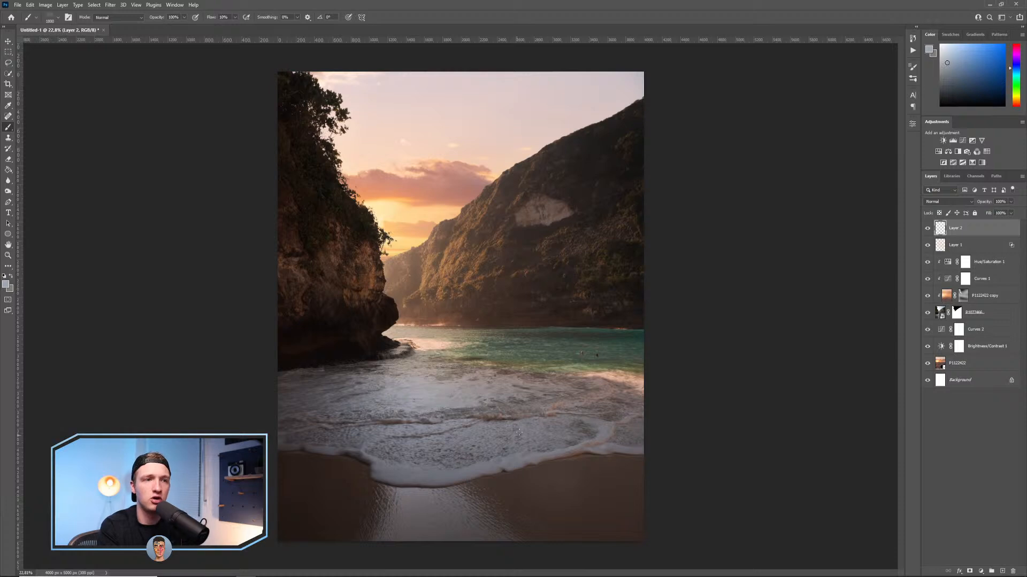
mouse_move(592, 346)
mouse_down()
mouse_move(550, 346)
mouse_move(593, 335)
mouse_up()
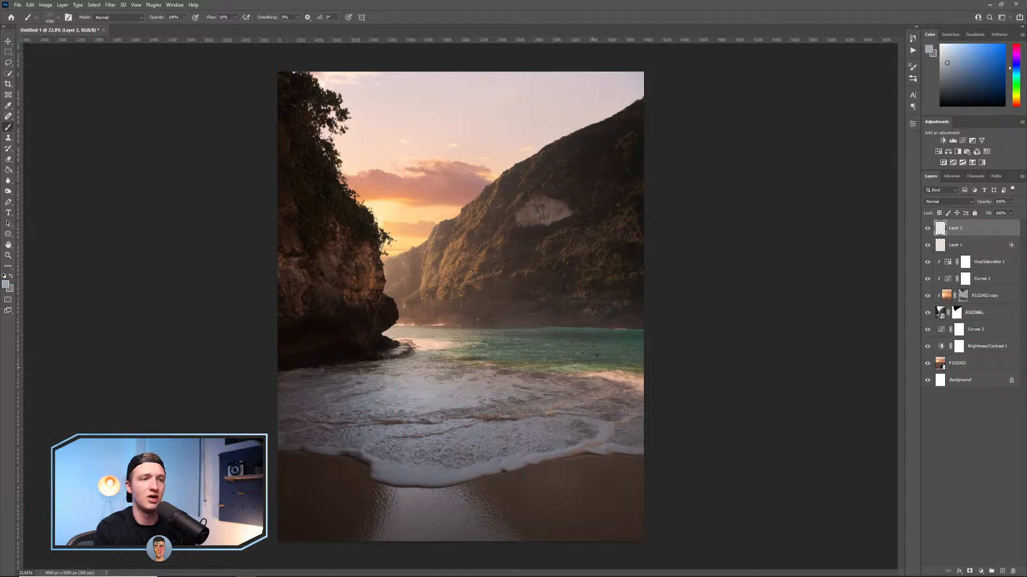
Sample orange from the sky near the horizon, shift its hue towards red, and paint fog along the far cliff's waterline.
alt+click(405, 239)
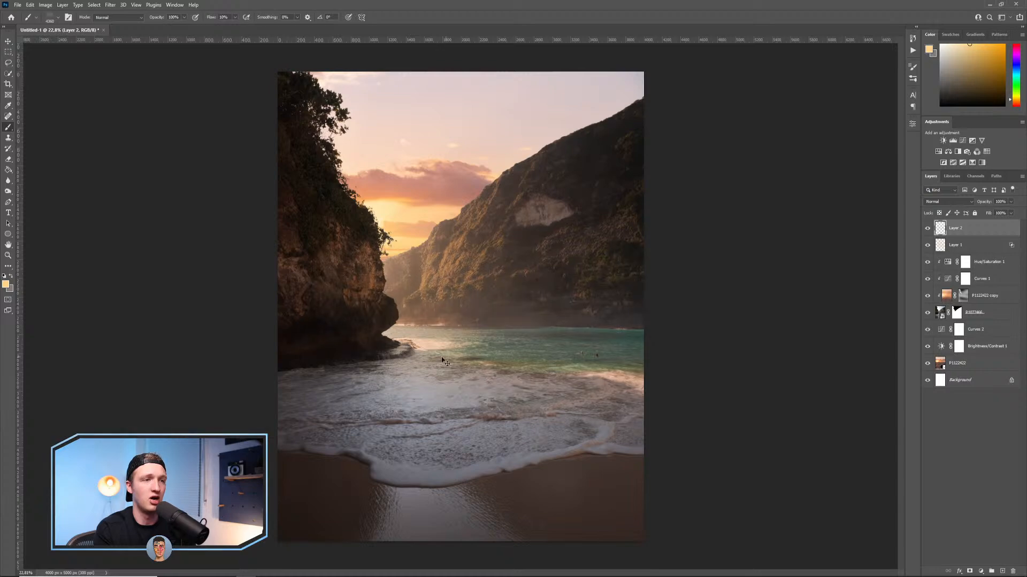
drag(1015, 99, 1015, 103)
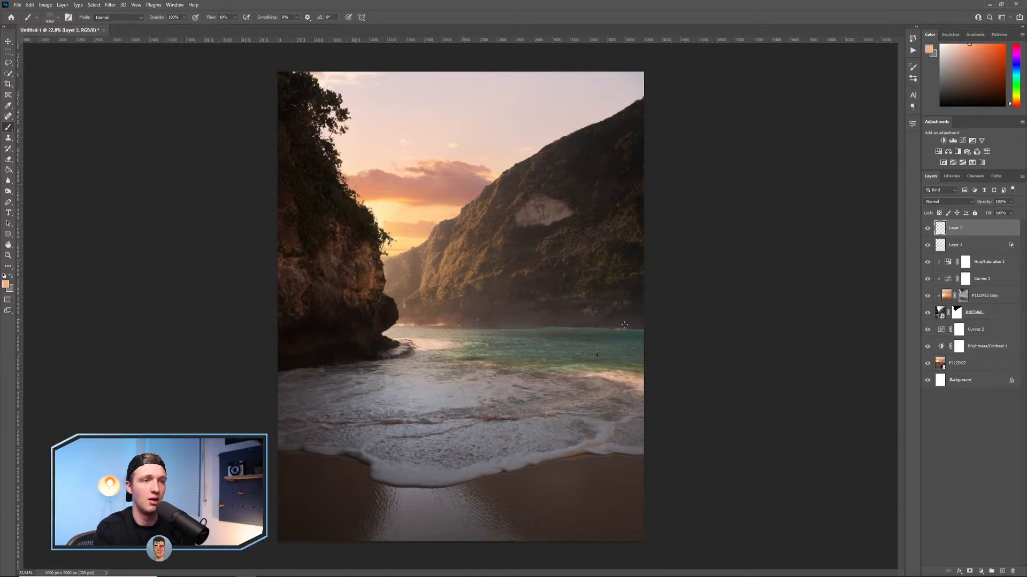
drag(602, 321, 518, 318)
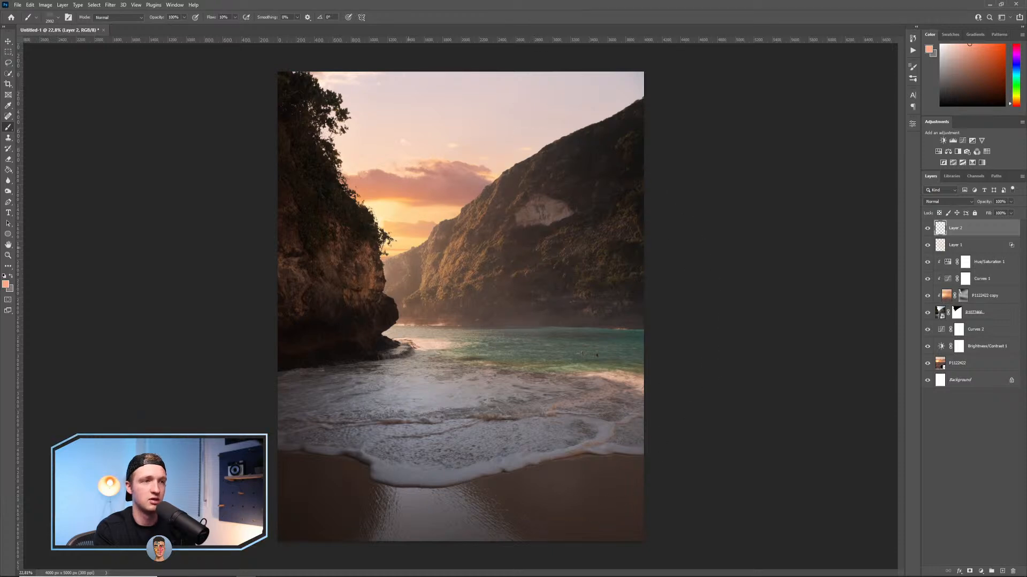
Sample pale pink tones from the upper sky and dab haze over the upper and outer slopes of the far cliff.
alt+click(497, 145)
click(604, 115)
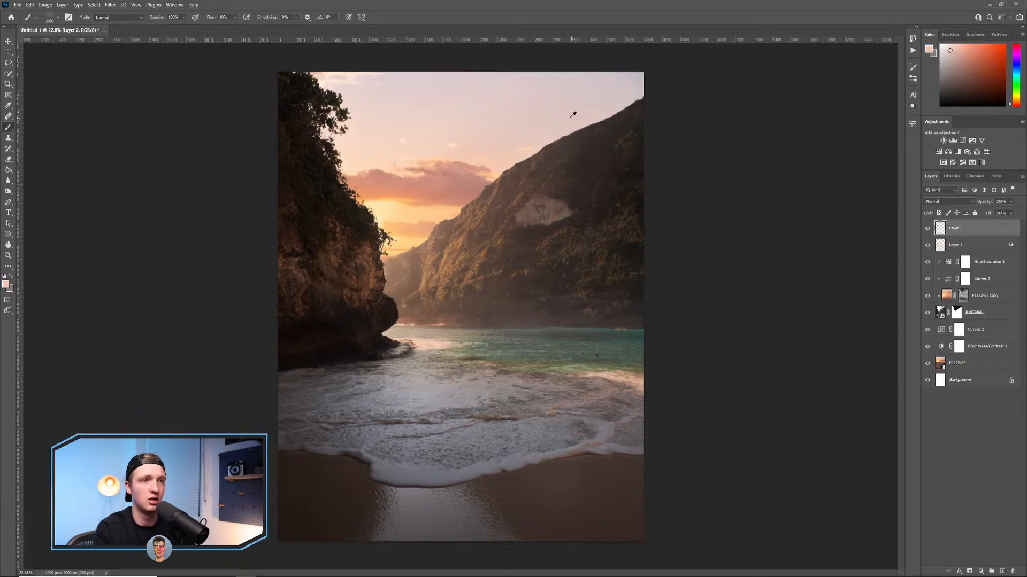
alt+click(541, 92)
click(615, 115)
click(605, 176)
alt+click(585, 215)
alt+click(530, 112)
click(621, 241)
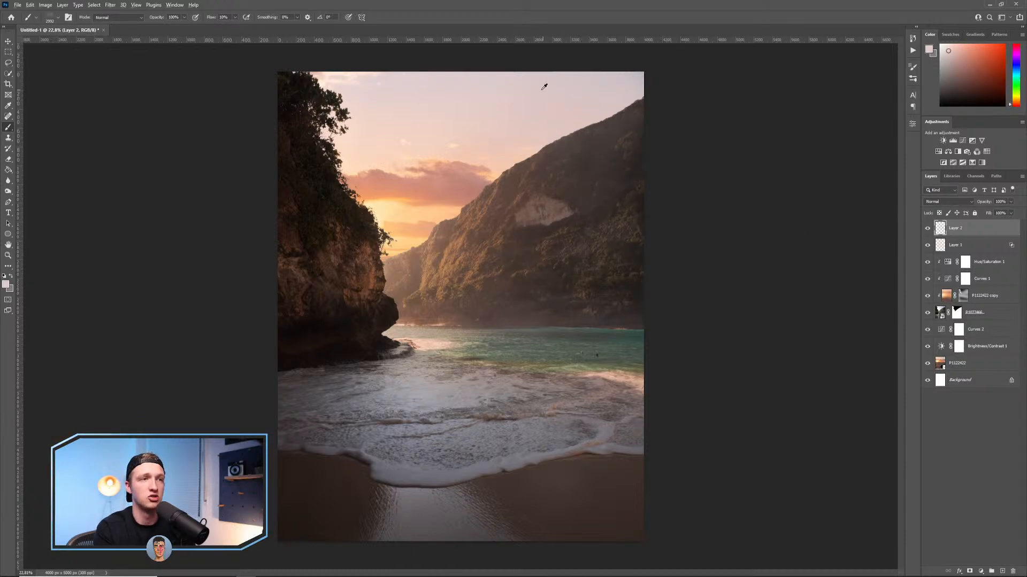
Resample pink, red and orange tones from the sky and clouds to add matching haze over the far cliff and horizon.
alt+click(473, 79)
alt+click(431, 191)
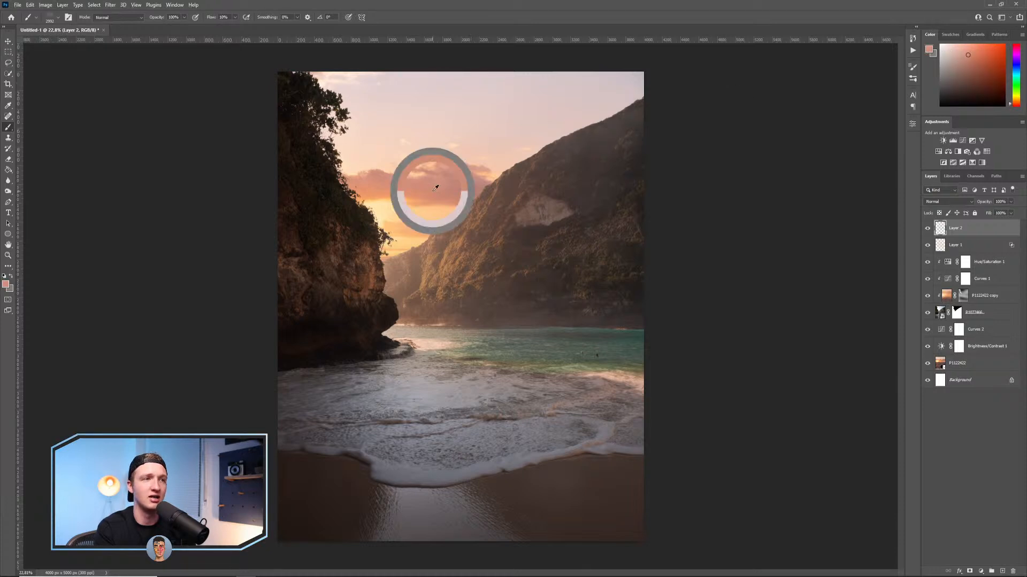
alt+click(452, 185)
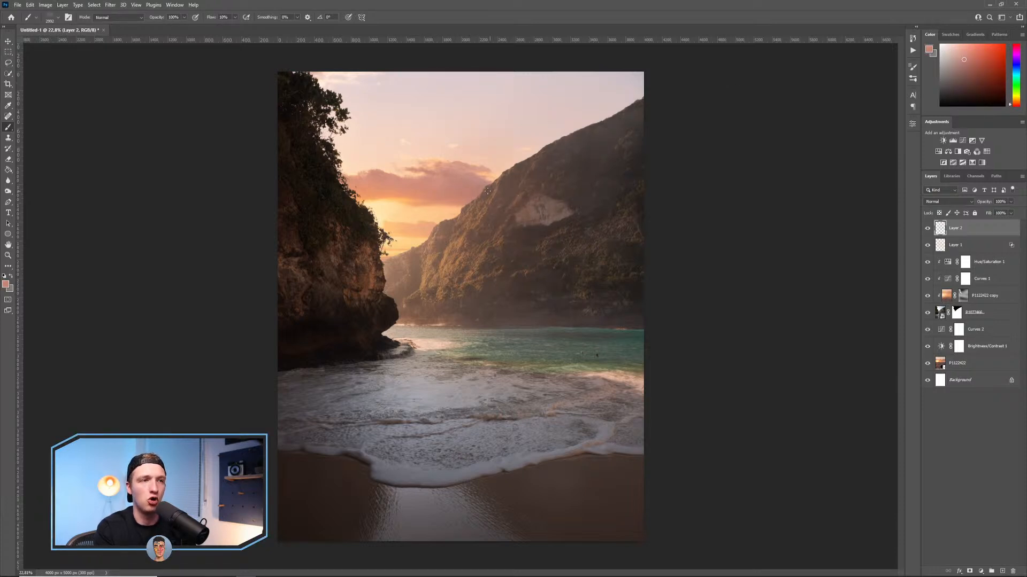
alt+click(429, 208)
alt+click(404, 228)
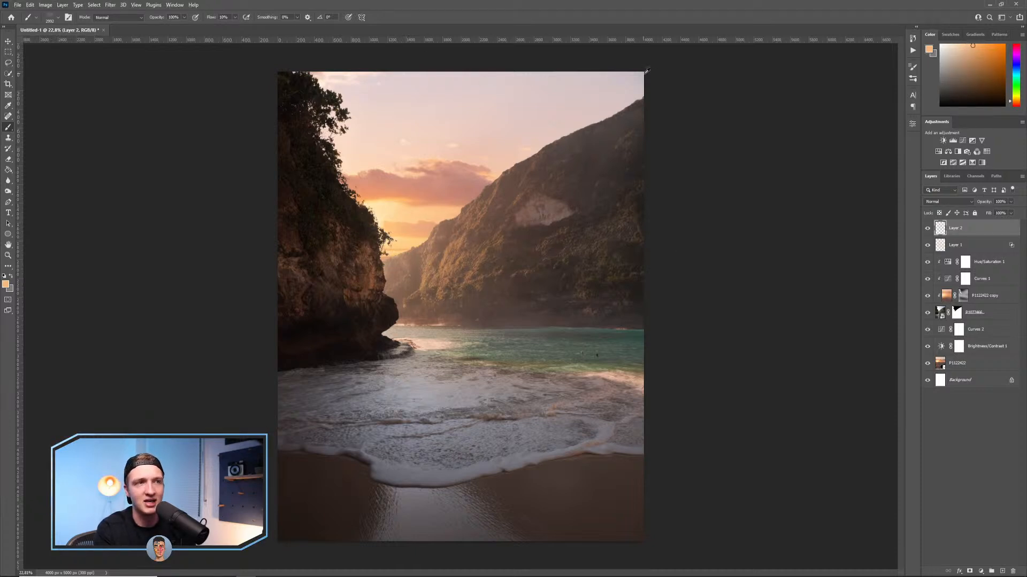
alt+click(621, 107)
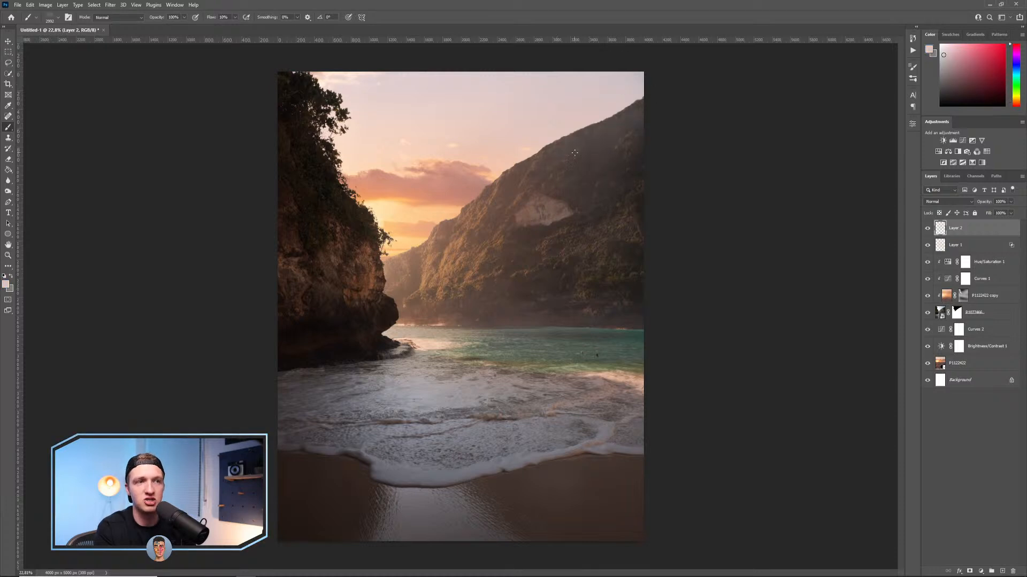
alt+click(458, 183)
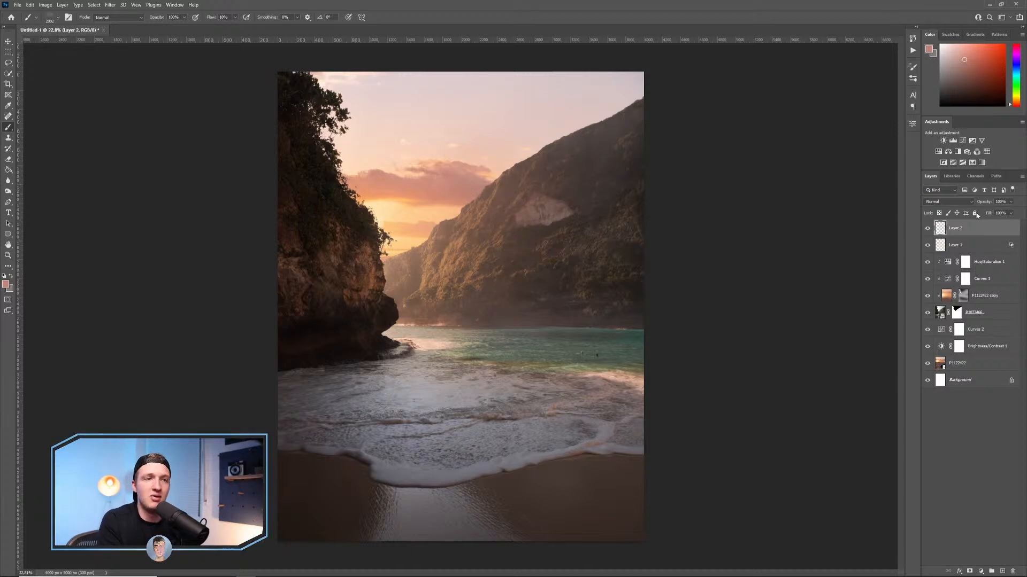
alt+click(405, 237)
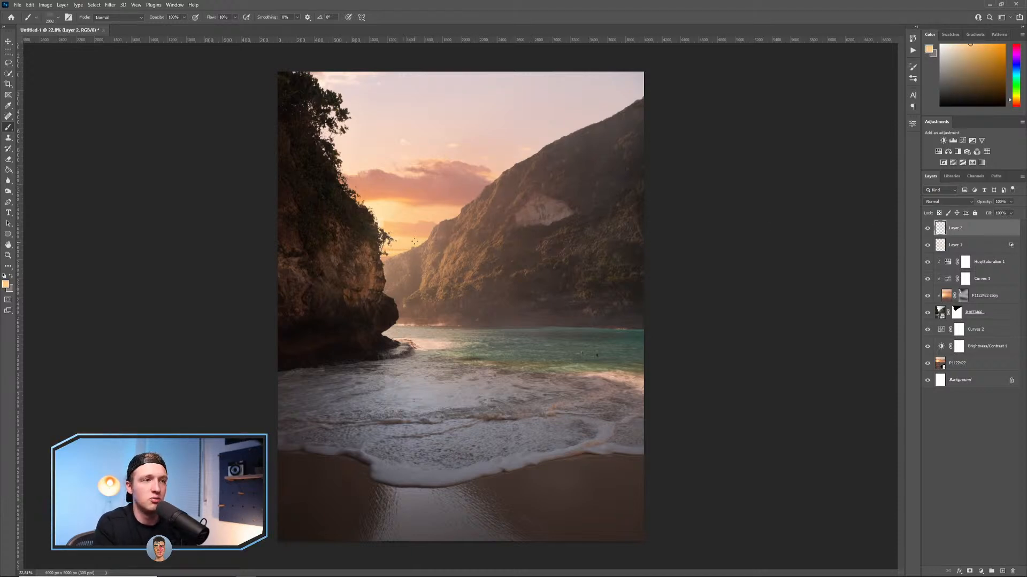
alt+click(399, 225)
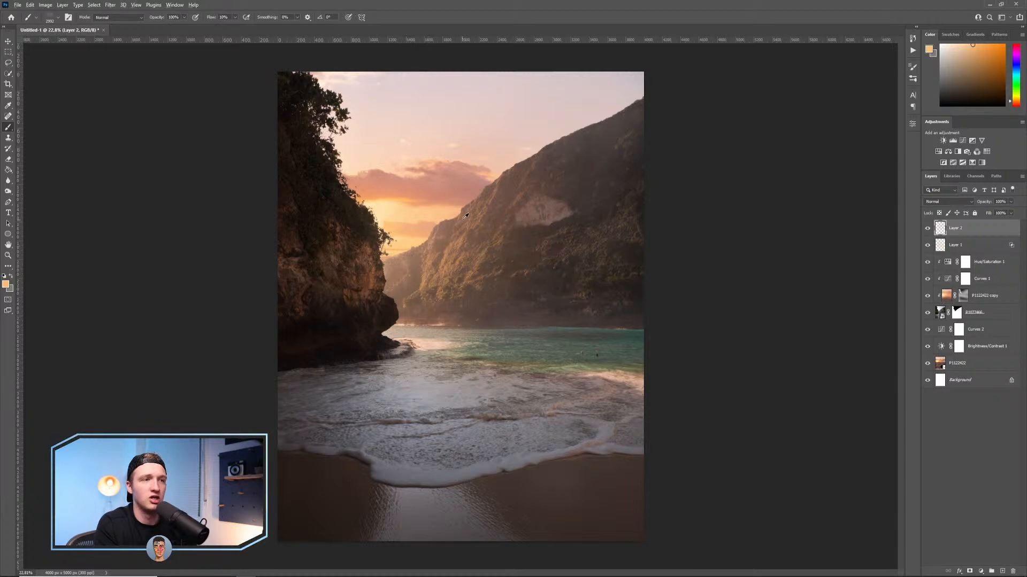
Reduce the opacity of the fog on Layer 2 to 45%.
click(1011, 202)
mouse_move(1012, 212)
mouse_down()
mouse_move(981, 213)
mouse_move(992, 214)
mouse_up()
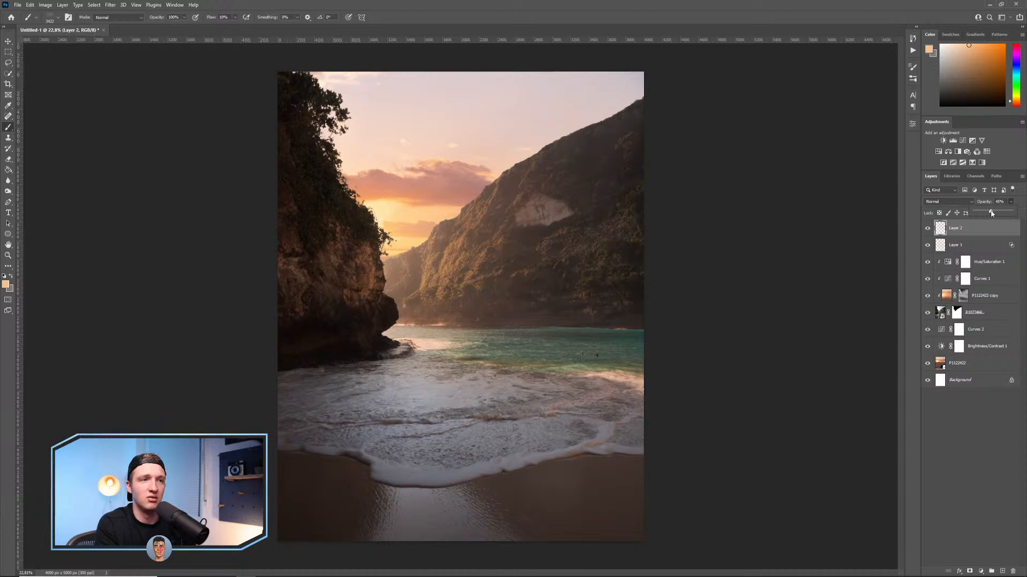
Compare the composite with and without the fog on Layer 2 by toggling its visibility, leaving it shown.
click(927, 228)
click(928, 229)
click(927, 228)
click(927, 229)
click(928, 228)
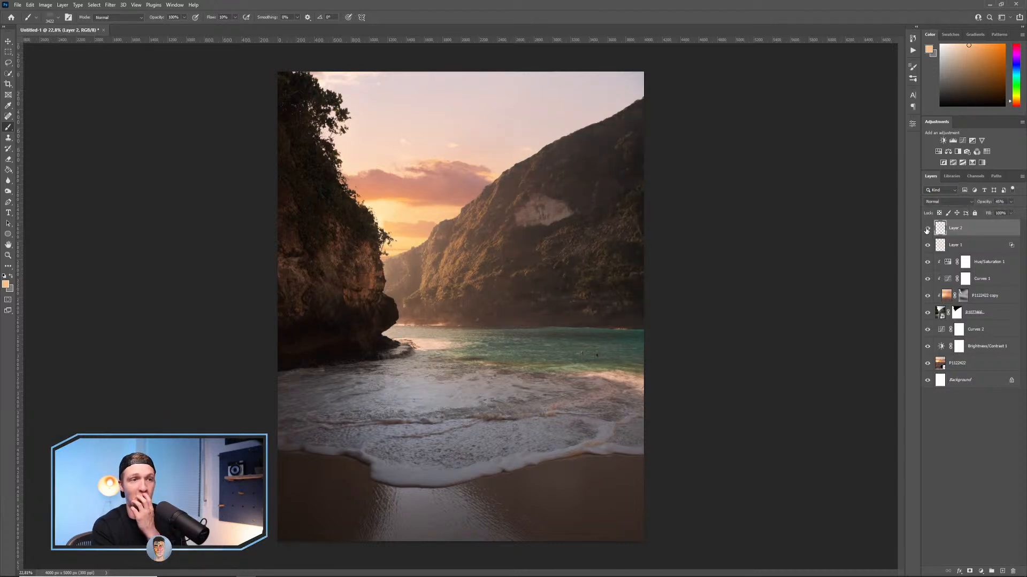
click(927, 228)
click(927, 229)
click(927, 228)
click(927, 229)
click(927, 229)
click(927, 228)
click(927, 228)
click(928, 228)
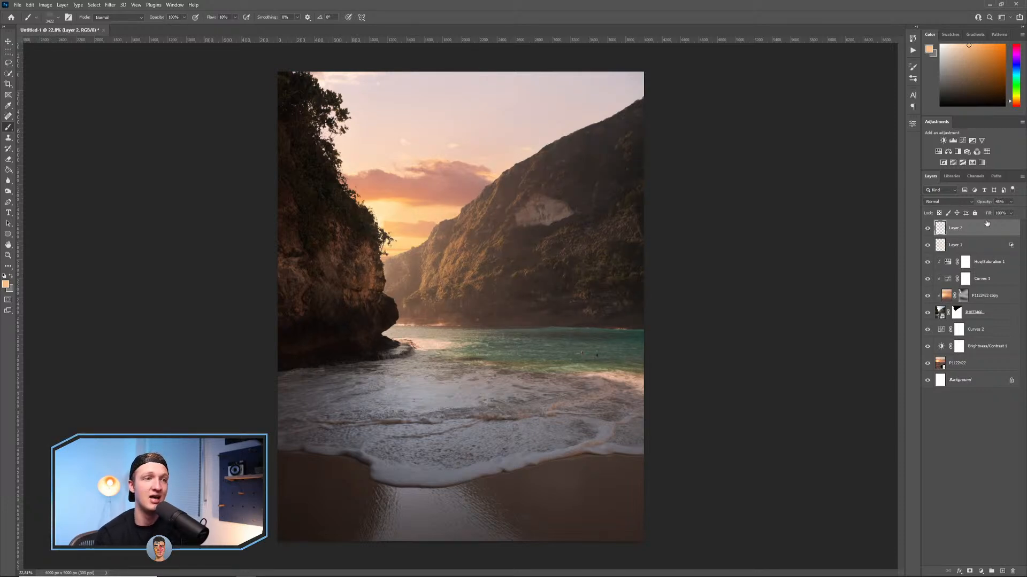
Group the sky photo with Curves 2 and Brightness/Contrast 1, and group the cliff photo with the layers clipped to it.
click(983, 327)
shift+click(976, 368)
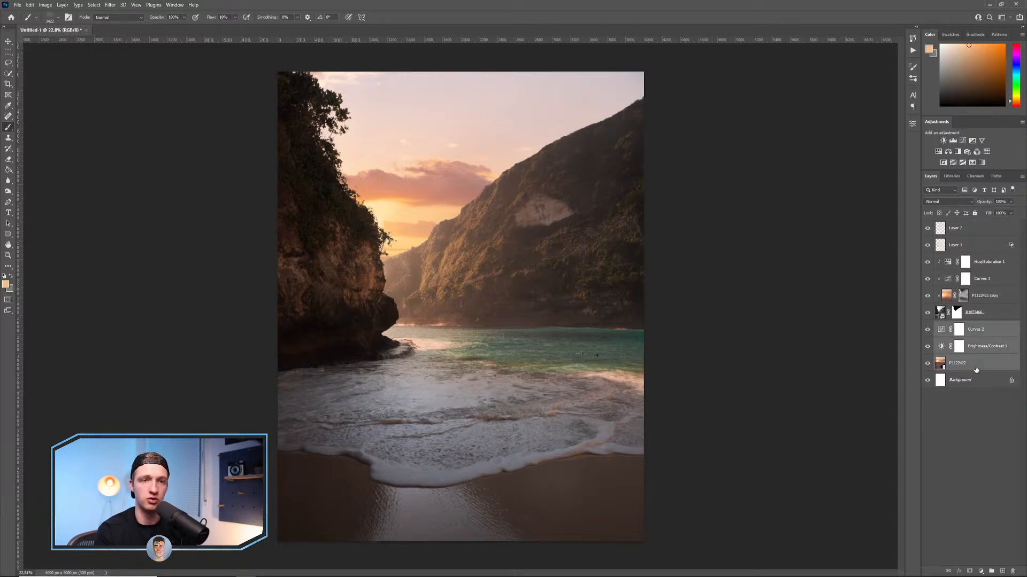
key(ctrl+g)
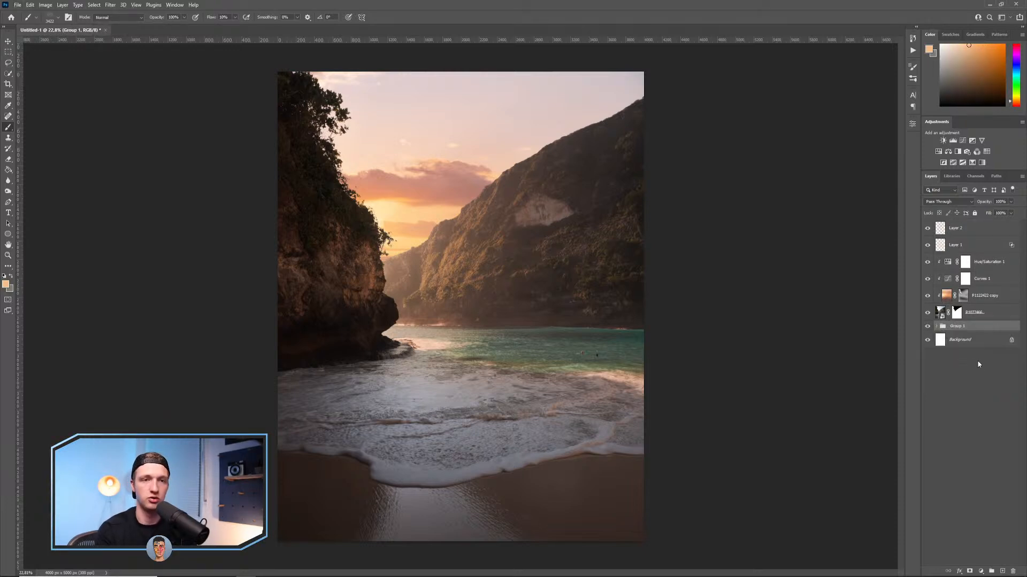
click(980, 262)
shift+click(983, 315)
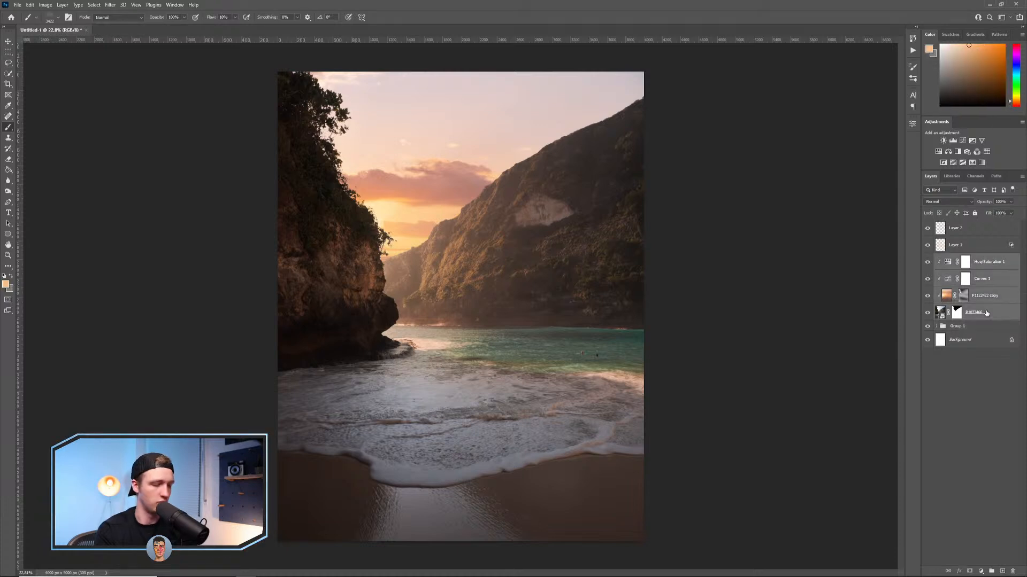
key(ctrl+g)
Group Layer 1 and Layer 2 and name the group FOG/LIGHT.
click(962, 228)
shift+click(963, 245)
key(ctrl+g)
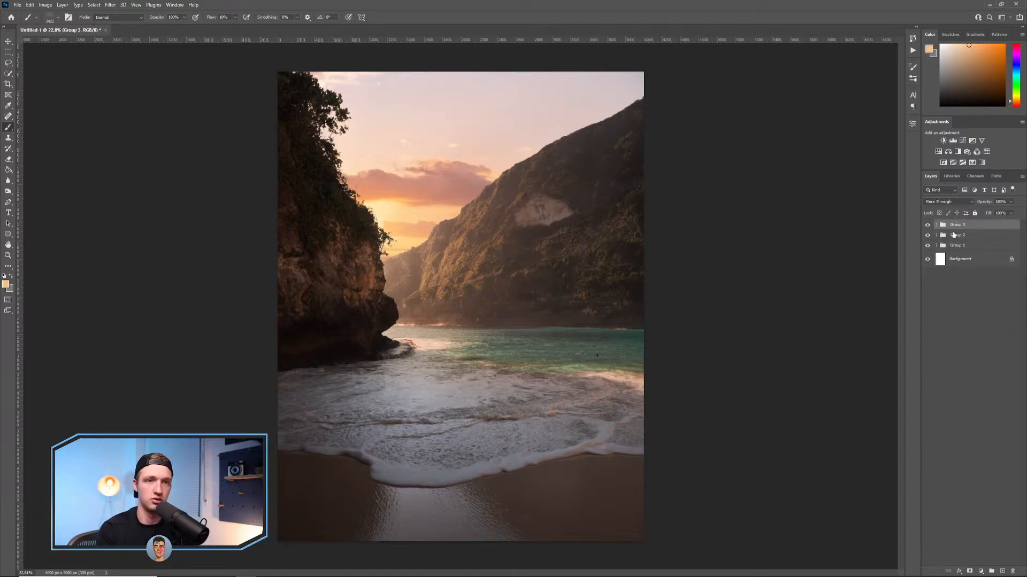
double_click(958, 225)
text(FOG/LIGHT)
key(Return)
Rename the cliff photo's group FG and the sky photo's group SKY.
click(960, 236)
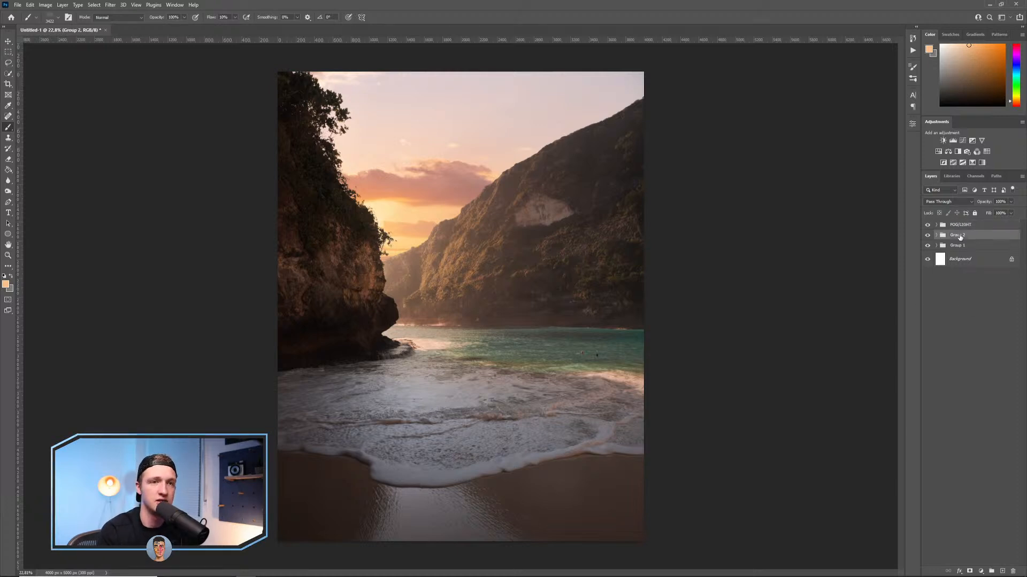
text(FG)
key(Return)
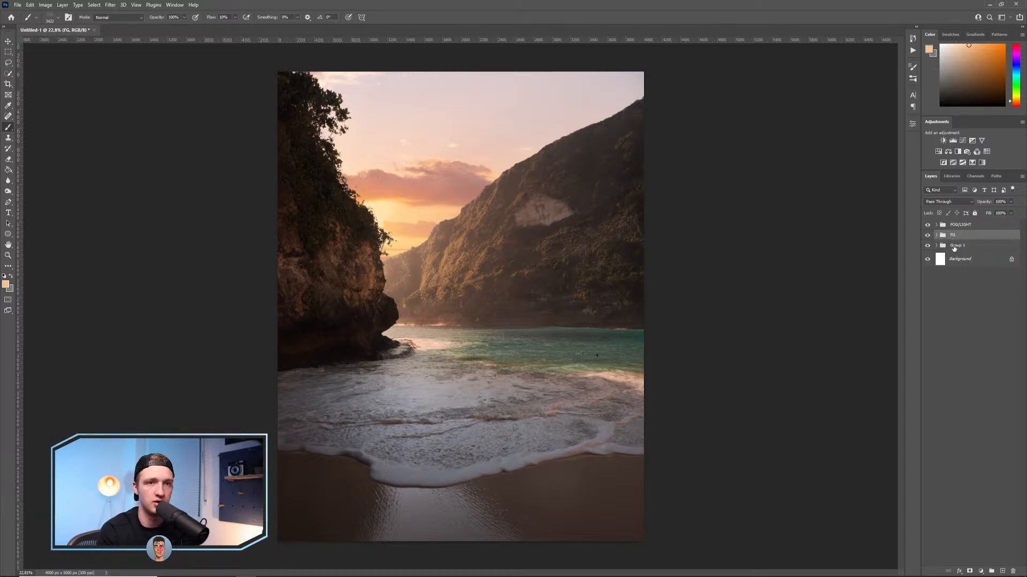
double_click(954, 246)
text(SKY)
key(Return)
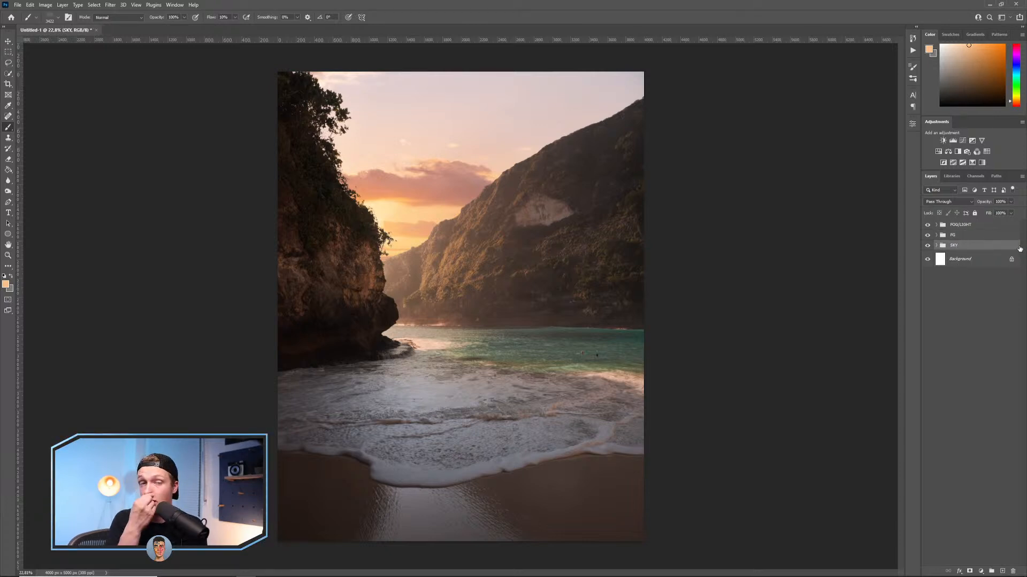
Review the contents of the SKY, FG and FOG/LIGHT groups by expanding and collapsing them, leaving SKY expanded.
click(937, 246)
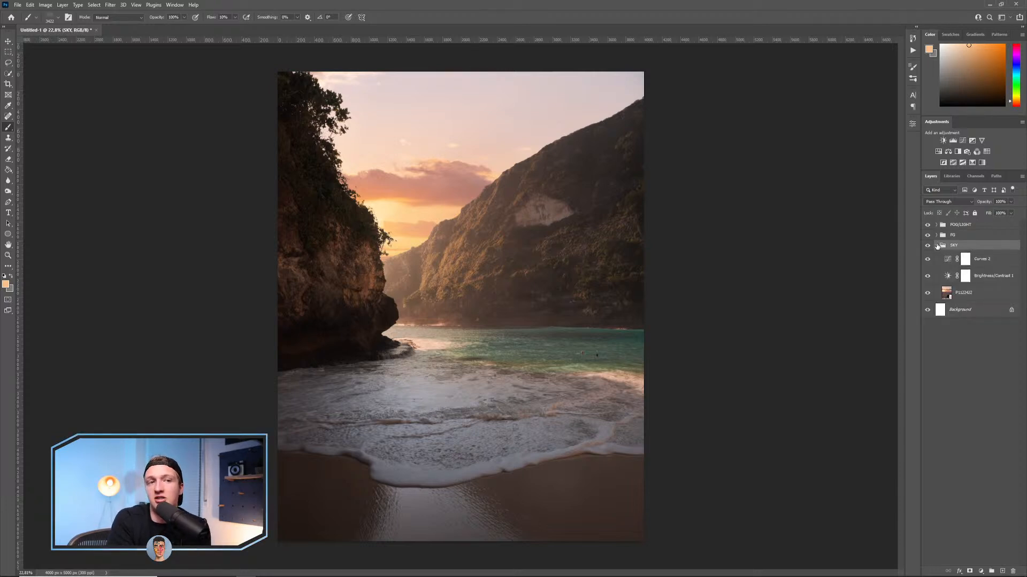
click(936, 245)
click(937, 235)
click(937, 235)
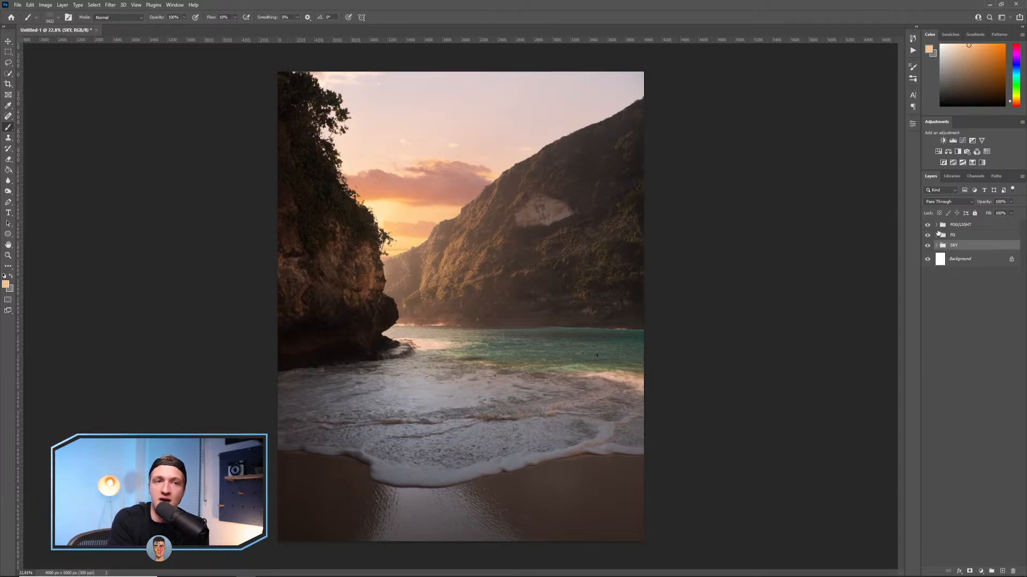
click(936, 225)
click(937, 225)
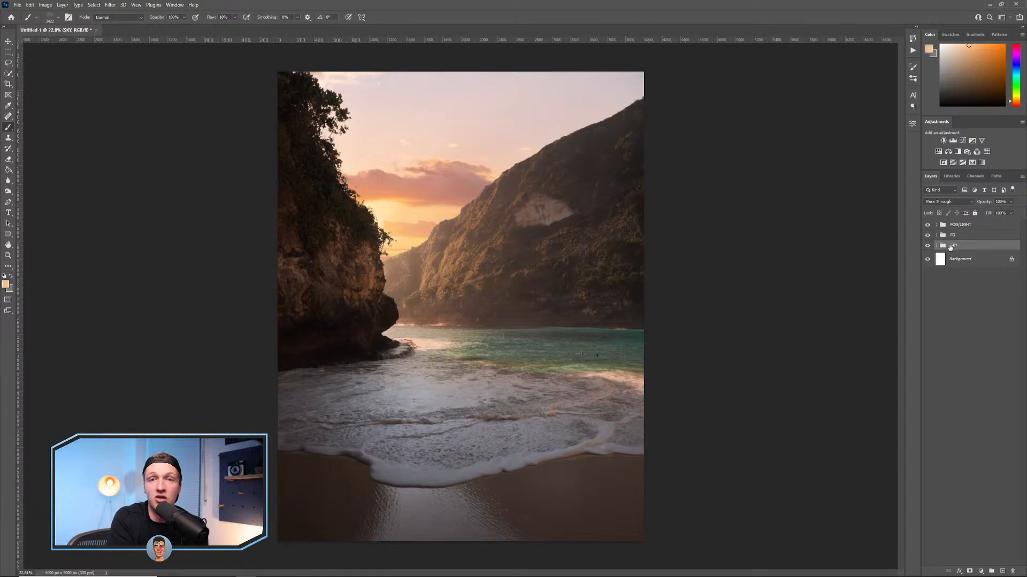
click(938, 245)
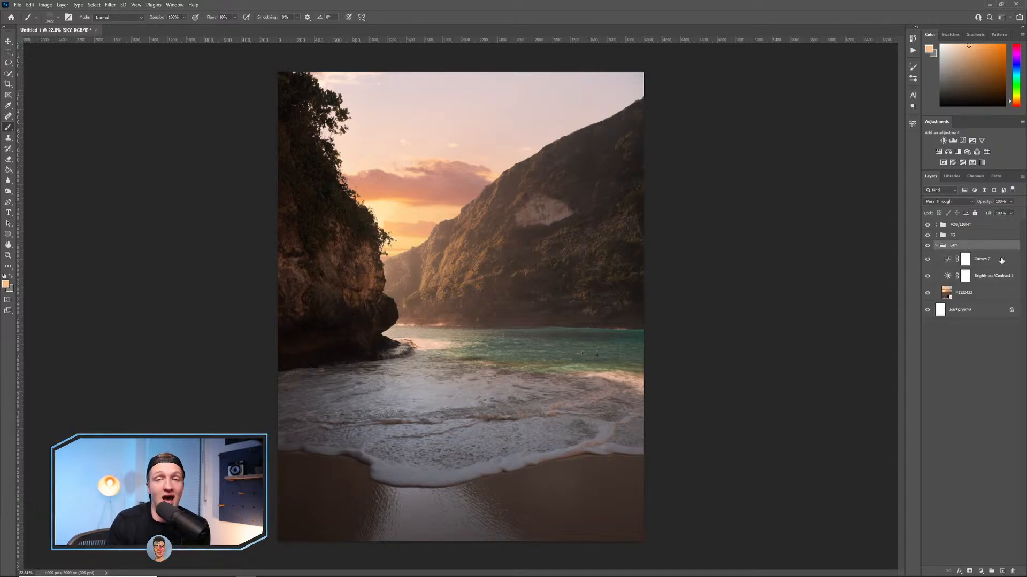
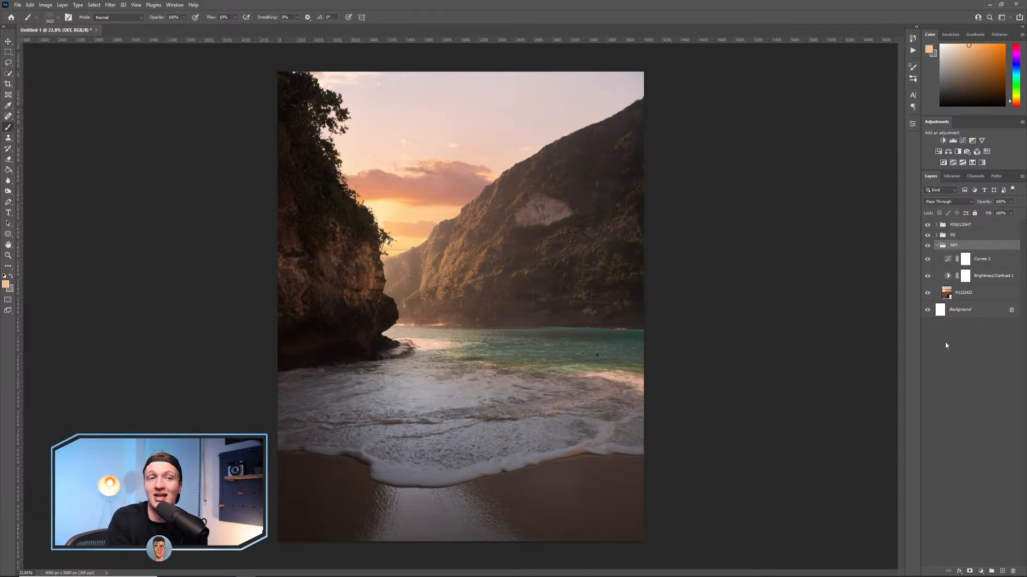
Collapse the SKY group and create a new layer group above FOG/LIGHT.
click(936, 246)
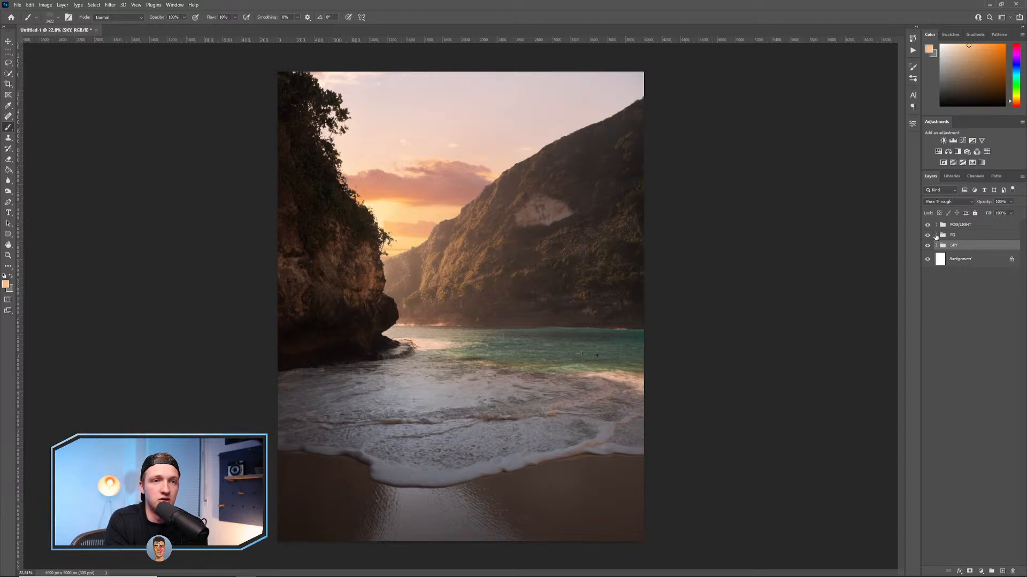
click(937, 224)
click(937, 225)
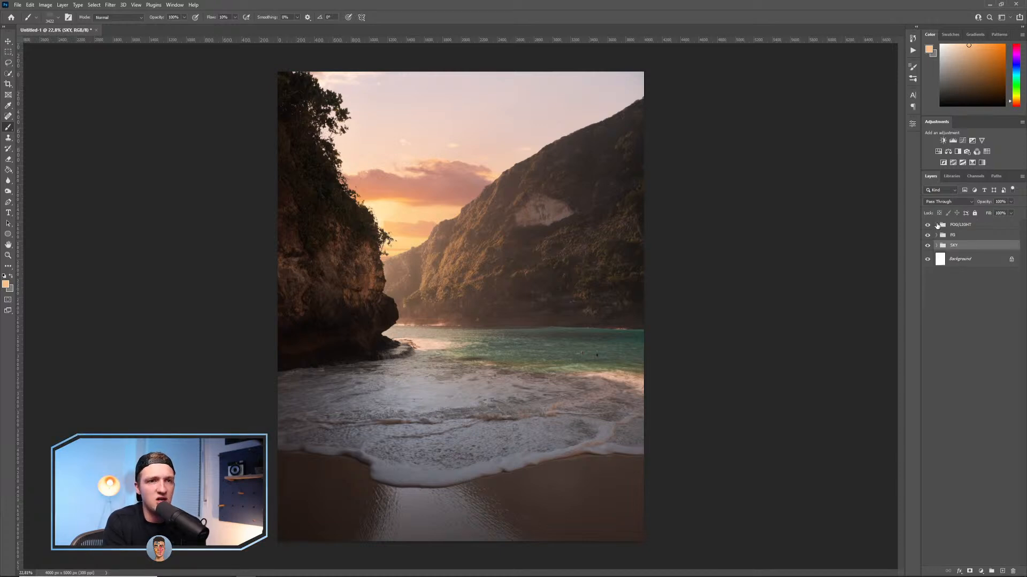
click(940, 225)
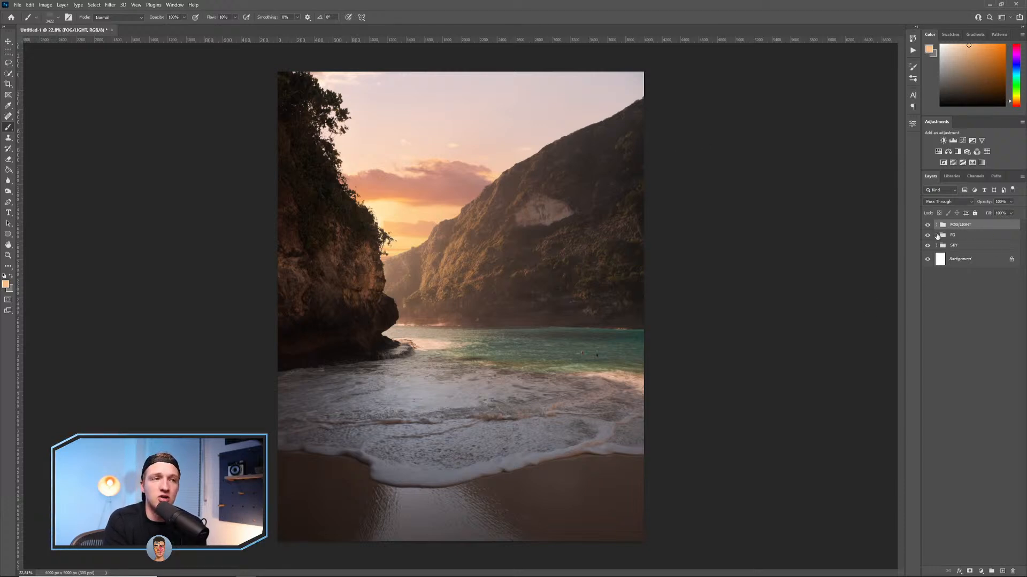
key(ctrl+g)
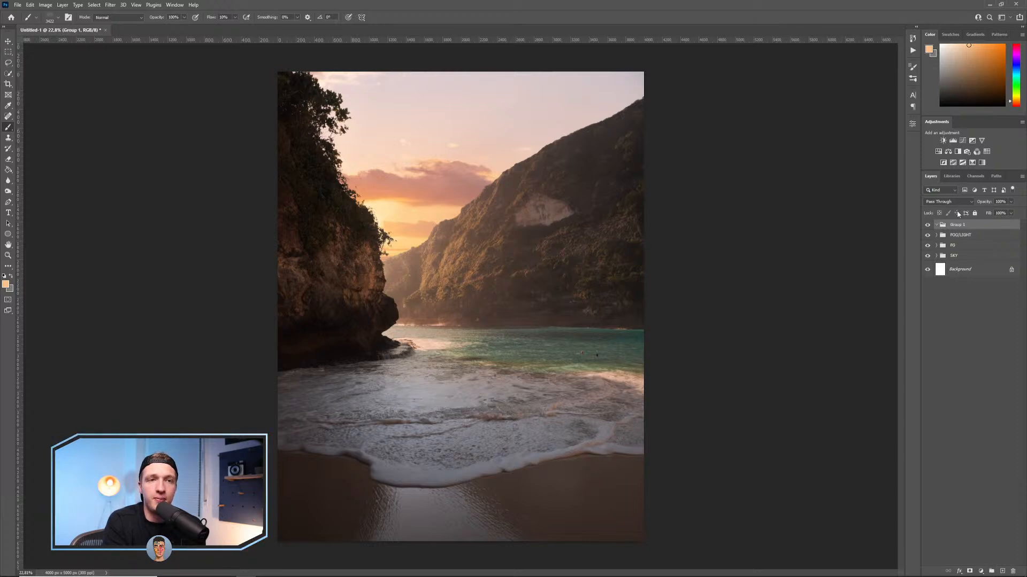
Add a Curves adjustment inside the new group, brightening the highlights and darkening the lower midtones on the RGB curve.
click(963, 140)
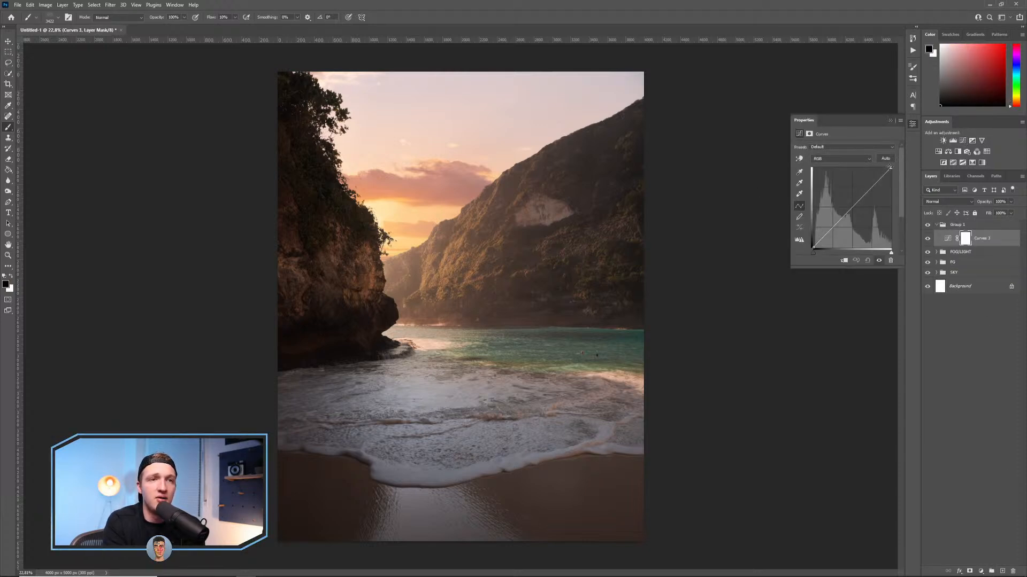
drag(891, 168, 886, 156)
drag(813, 247, 840, 221)
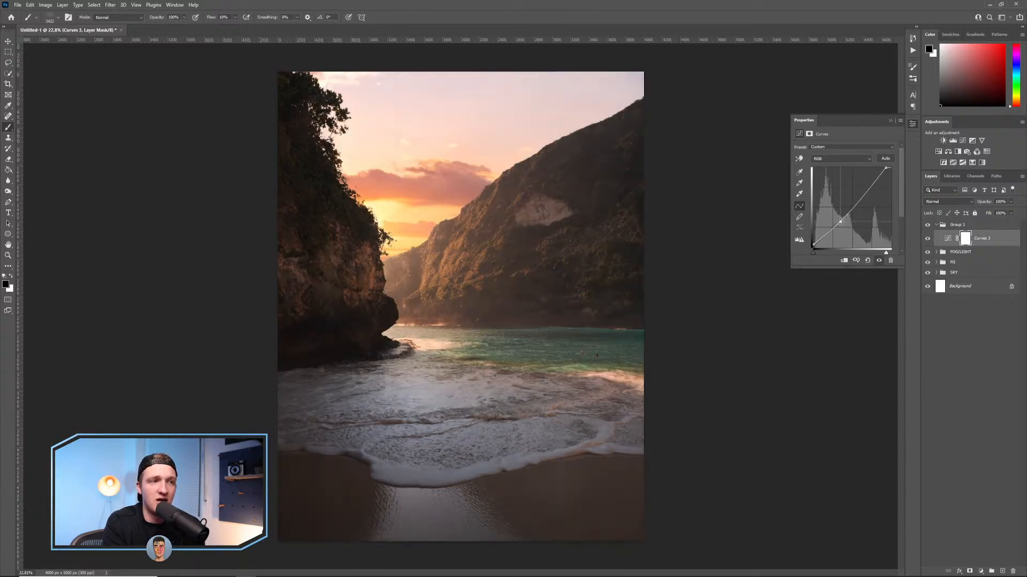
Tint the Curves adjustment by boosting blue in the highlights, lowering the red highlights and slightly lifting the blue shadows.
click(823, 159)
click(837, 184)
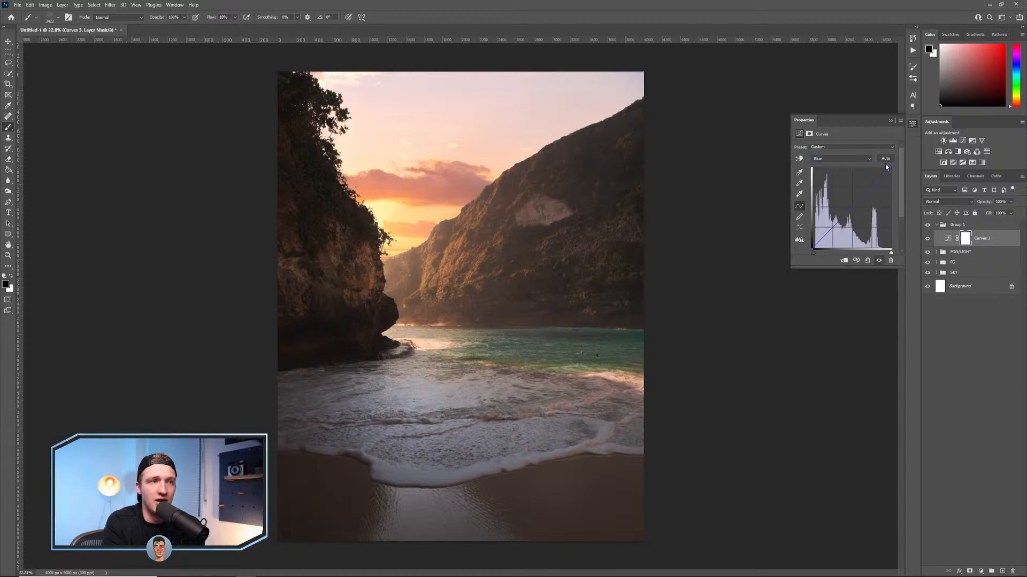
drag(888, 168, 885, 167)
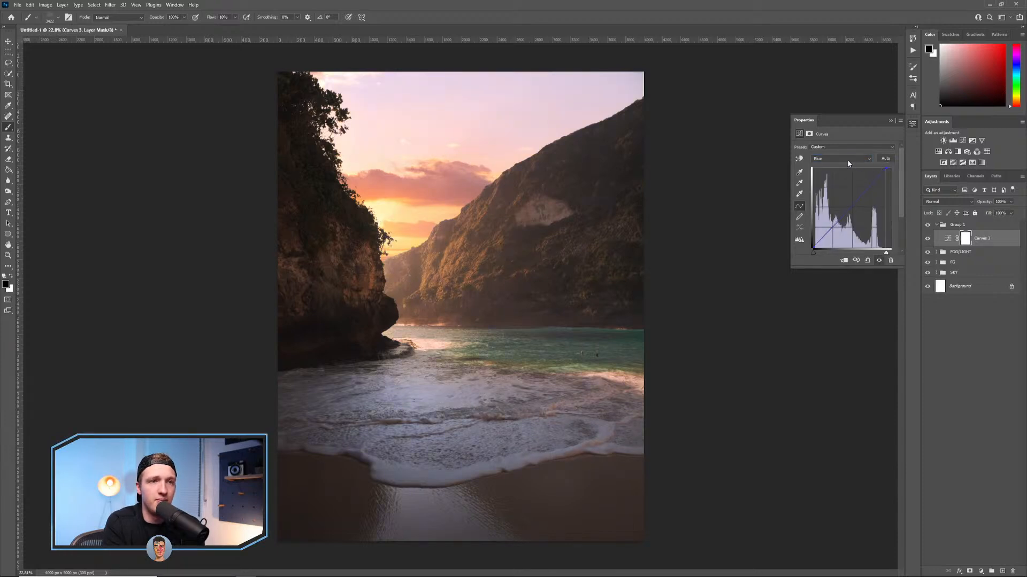
click(839, 174)
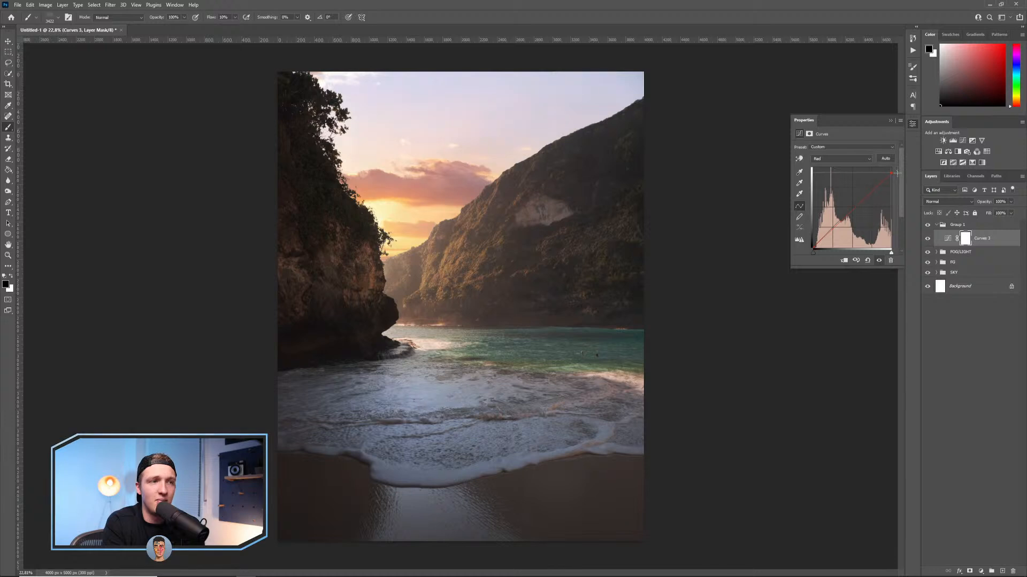
click(842, 159)
click(834, 176)
click(840, 159)
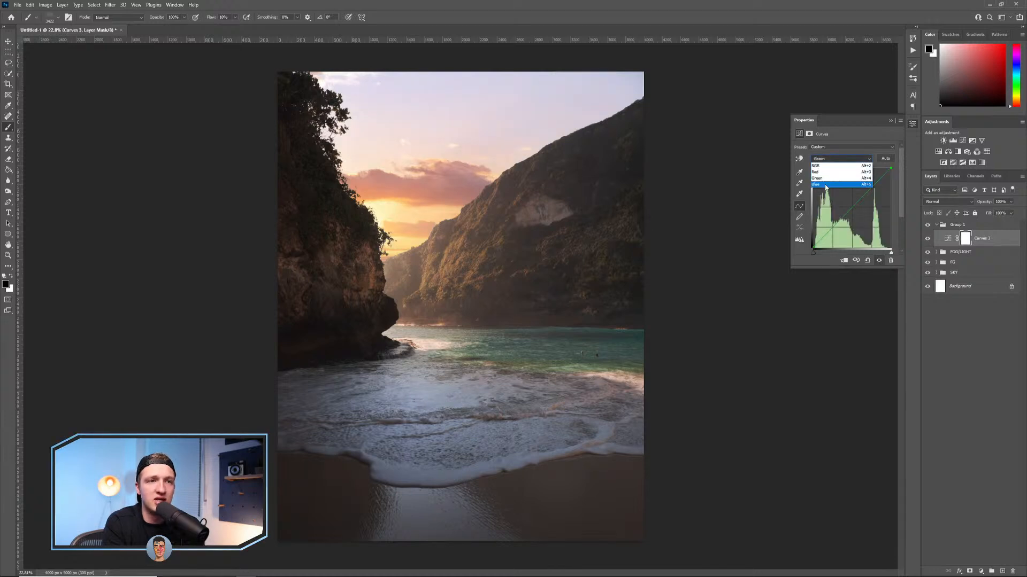
click(834, 185)
drag(813, 246, 813, 244)
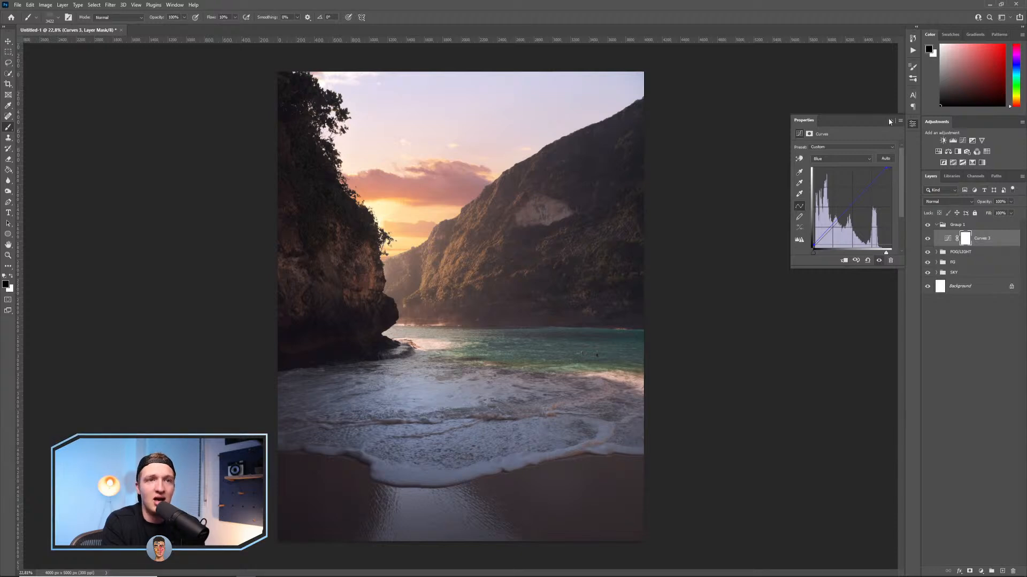
Lower the opacity of the Curves 3 adjustment to about a quarter and toggle its visibility to compare the effect.
click(890, 121)
click(1011, 202)
drag(1013, 212, 983, 214)
click(927, 239)
click(928, 238)
click(927, 238)
click(928, 239)
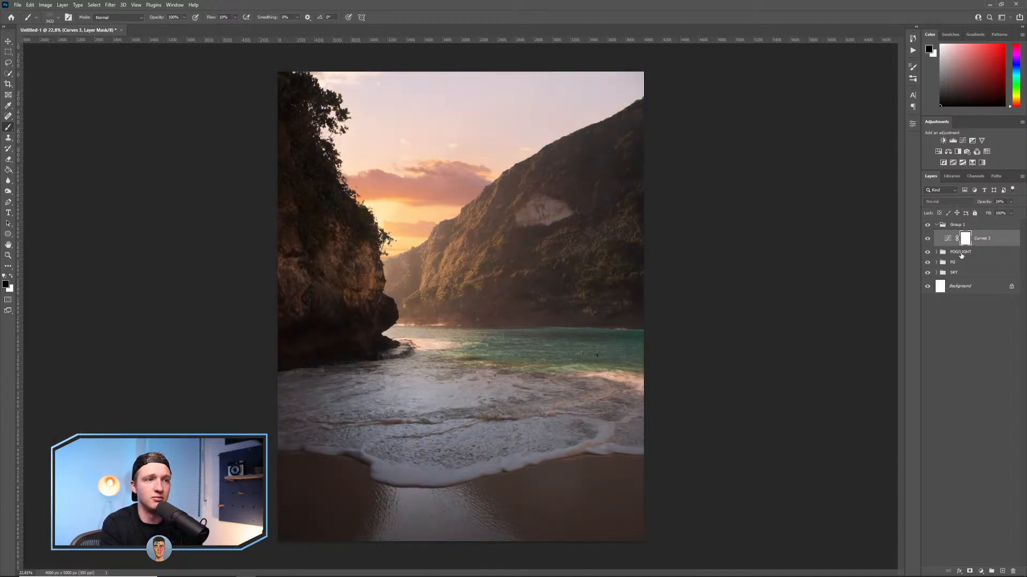
Add a new layer above Layer 2 in the FOG/LIGHT group and set its blend mode to Overlay.
click(982, 243)
click(936, 252)
click(997, 264)
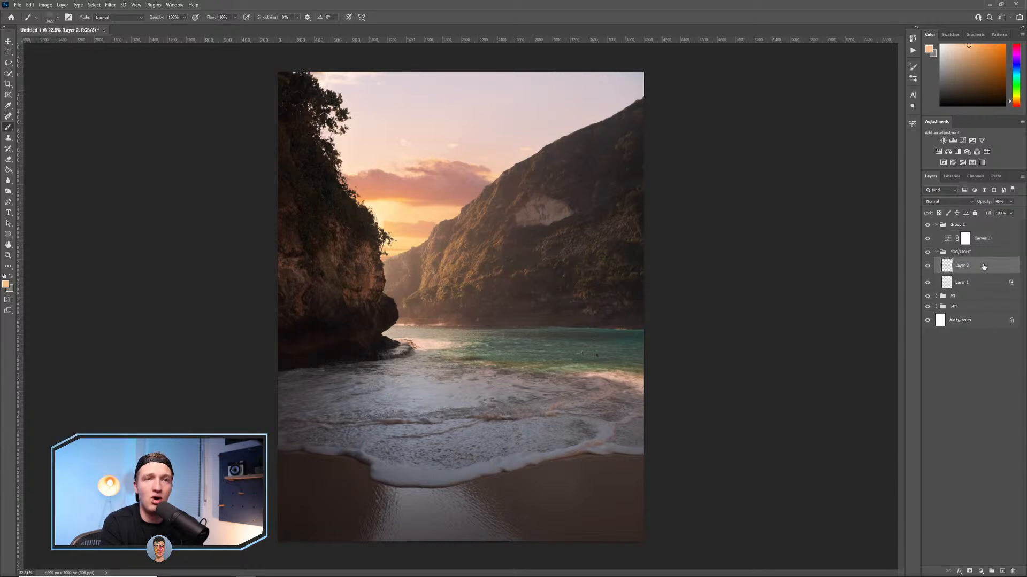
click(1001, 572)
click(948, 201)
click(946, 304)
Prepare a soft round brush with 18% flow and a lighter peach colour.
click(49, 17)
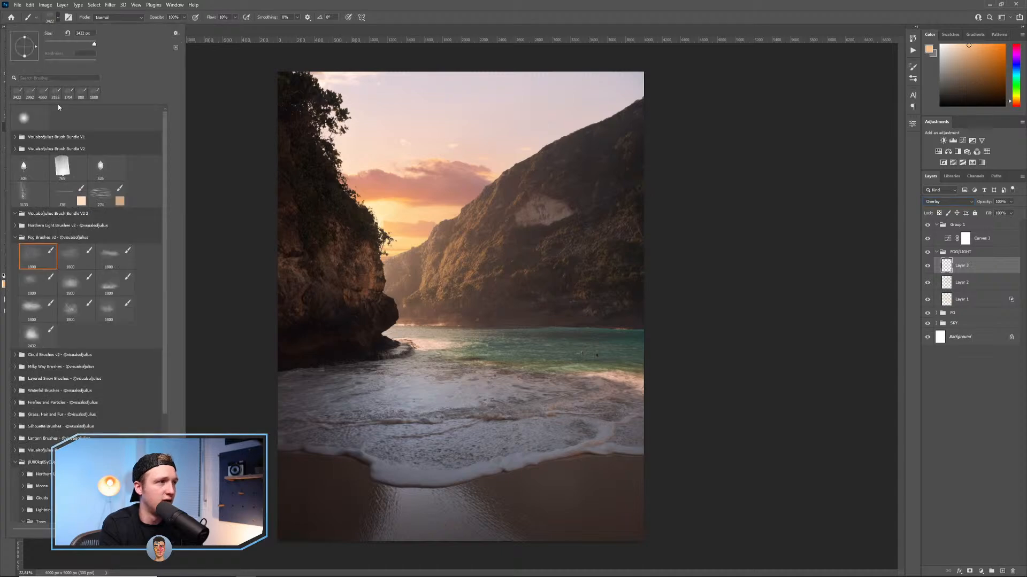
click(235, 17)
drag(235, 26, 238, 27)
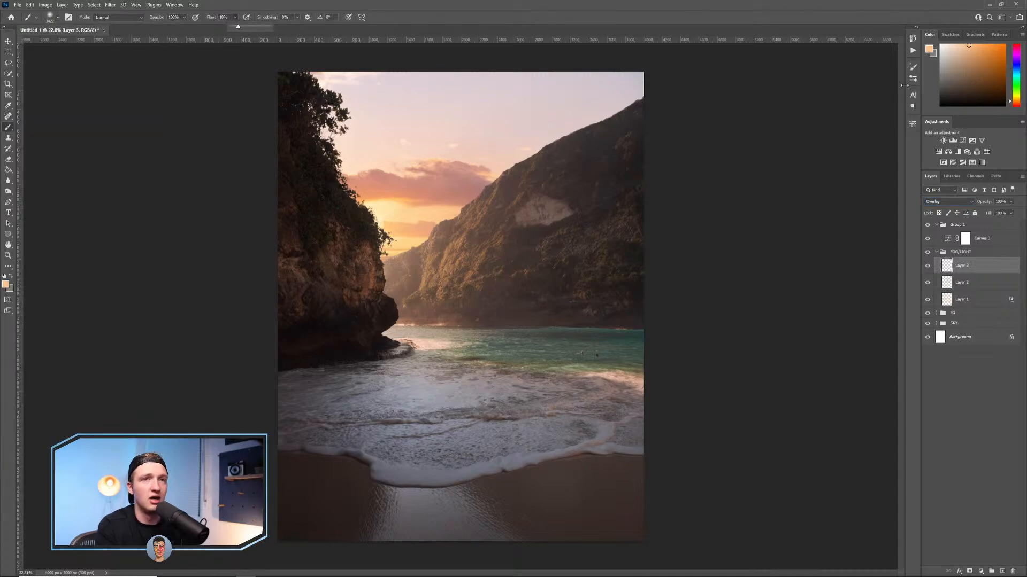
click(957, 44)
Paint soft peach light over the far cliff and the water, undoing the strokes that do not fit.
drag(510, 296, 601, 295)
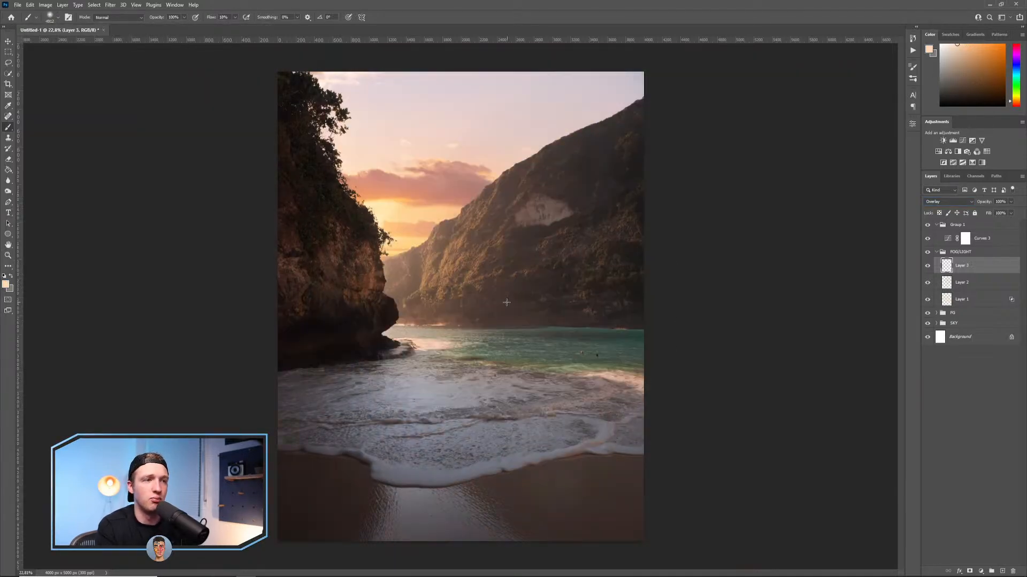
click(498, 296)
key(ctrl+z)
mouse_move(481, 302)
mouse_down()
mouse_move(440, 303)
mouse_move(629, 357)
mouse_up()
mouse_move(546, 357)
mouse_down()
mouse_move(417, 341)
mouse_move(605, 342)
mouse_up()
key(ctrl+z)
drag(447, 348, 604, 348)
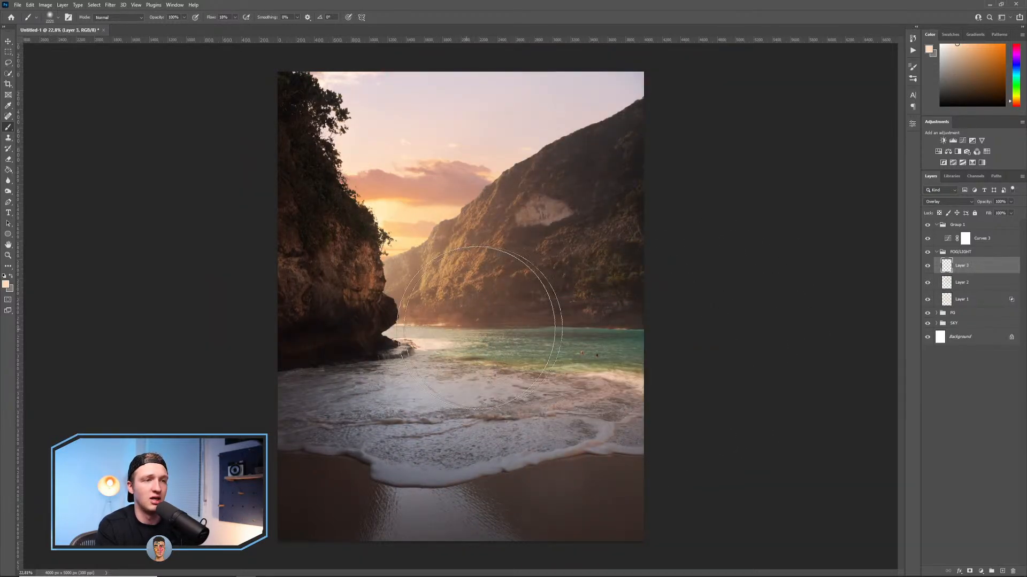
click(604, 345)
click(610, 163)
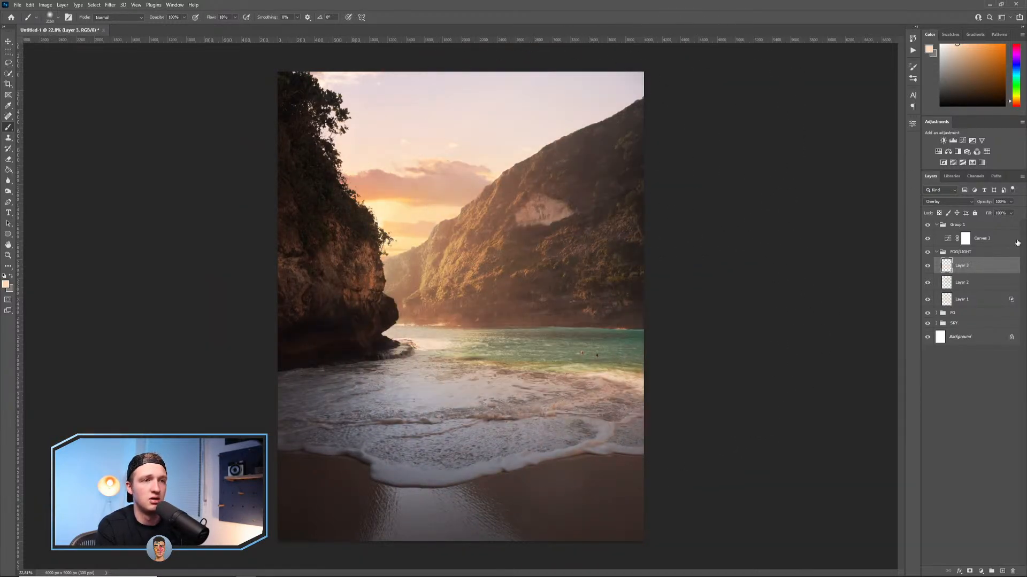
Switch the brush to a light blue and paint over the far cliff's base and the near cliff, undoing unwanted strokes.
click(1016, 67)
mouse_move(496, 336)
mouse_down()
mouse_move(441, 336)
mouse_move(634, 358)
mouse_up()
key(ctrl+z)
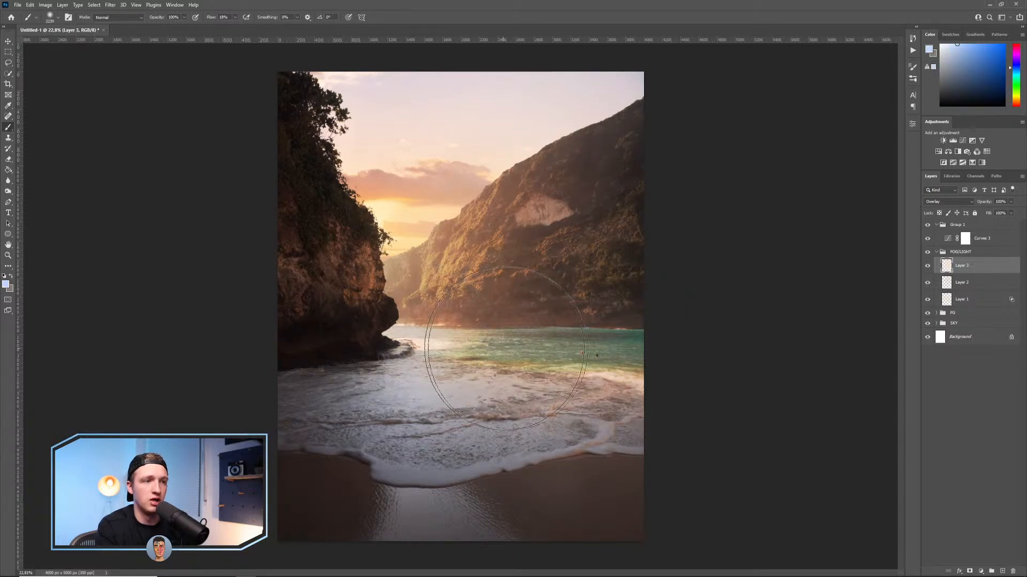
mouse_move(527, 293)
mouse_down()
mouse_move(566, 300)
mouse_move(547, 301)
mouse_up()
drag(524, 407, 777, 463)
key(ctrl+z)
drag(304, 308, 332, 309)
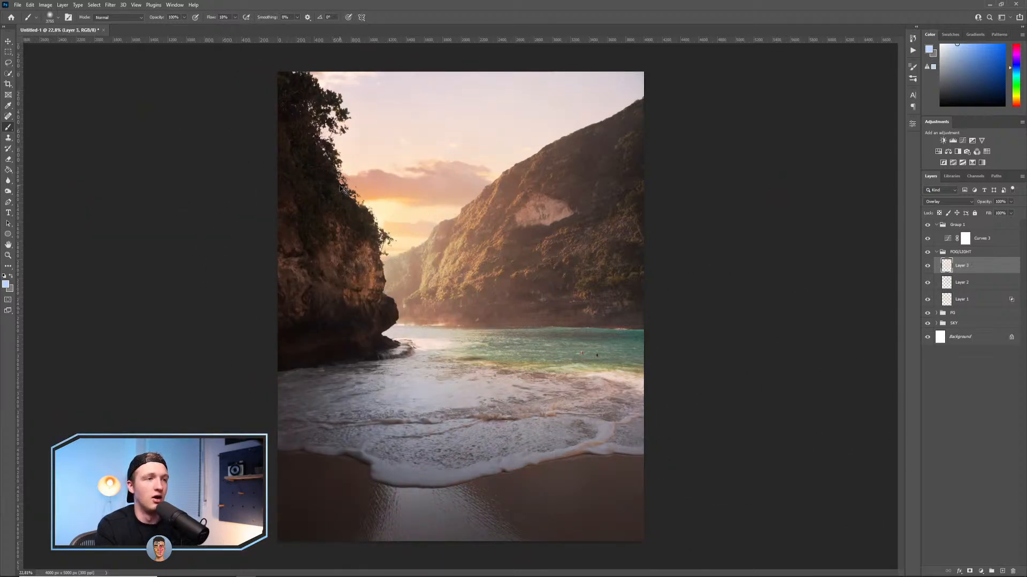
Reduce the opacity of the painted Overlay layer to 12%.
drag(1010, 202, 974, 213)
drag(975, 215, 981, 214)
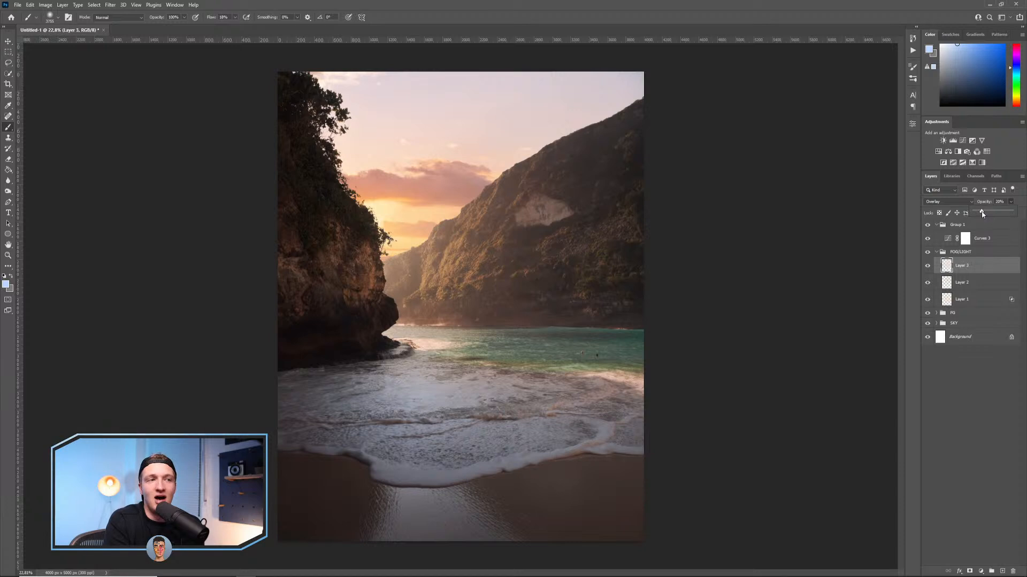
mouse_move(974, 212)
mouse_down()
mouse_move(1016, 218)
mouse_move(978, 217)
mouse_up()
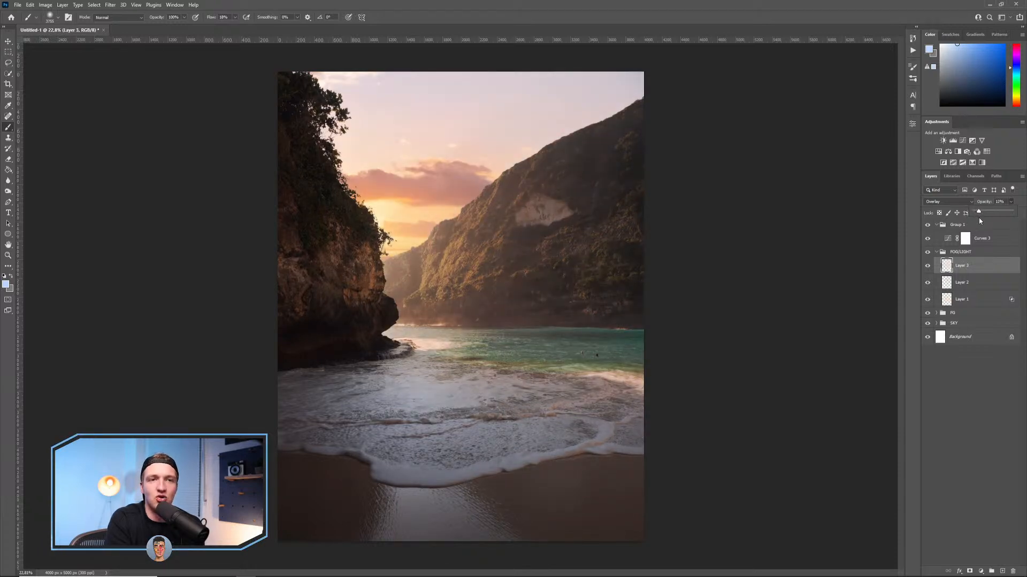
Examine the whole composite at different magnifications to judge the light and colours.
drag(511, 300, 421, 299)
scroll(503, 344, down, 2)
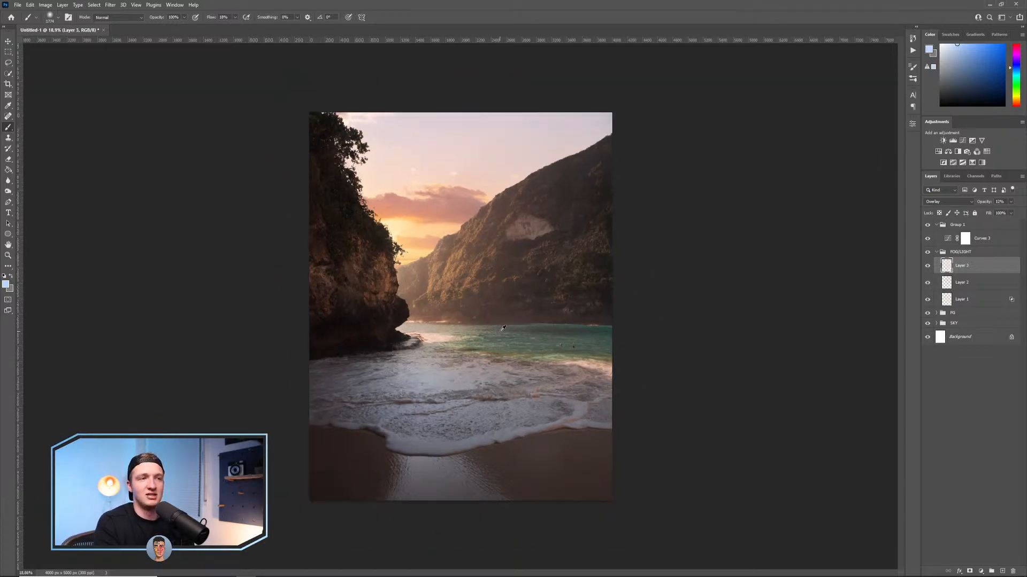
scroll(503, 345, up, 3)
scroll(501, 347, down, 1)
scroll(501, 347, up, 1)
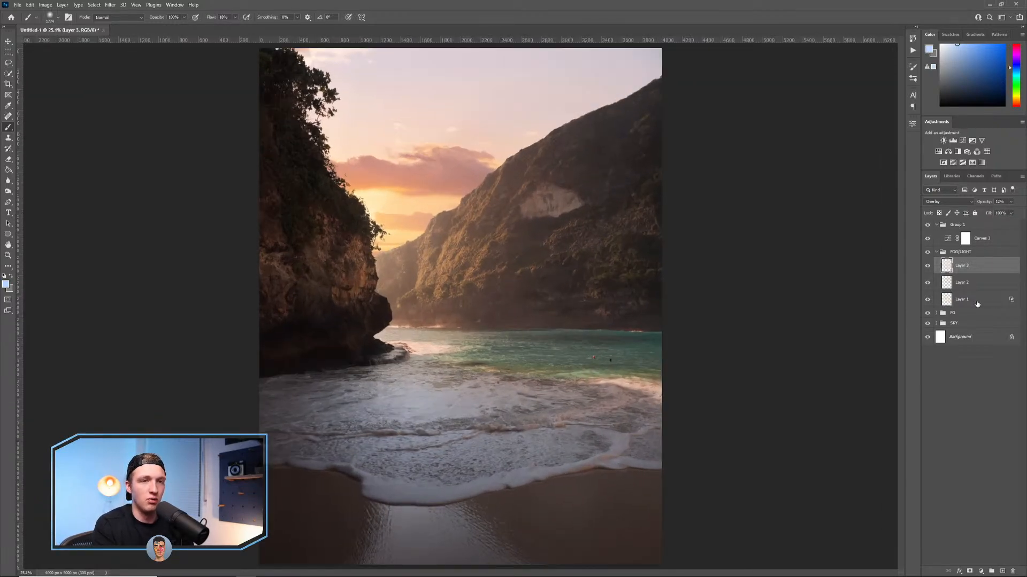
scroll(556, 353, down, 2)
scroll(572, 358, up, 2)
scroll(590, 366, down, 1)
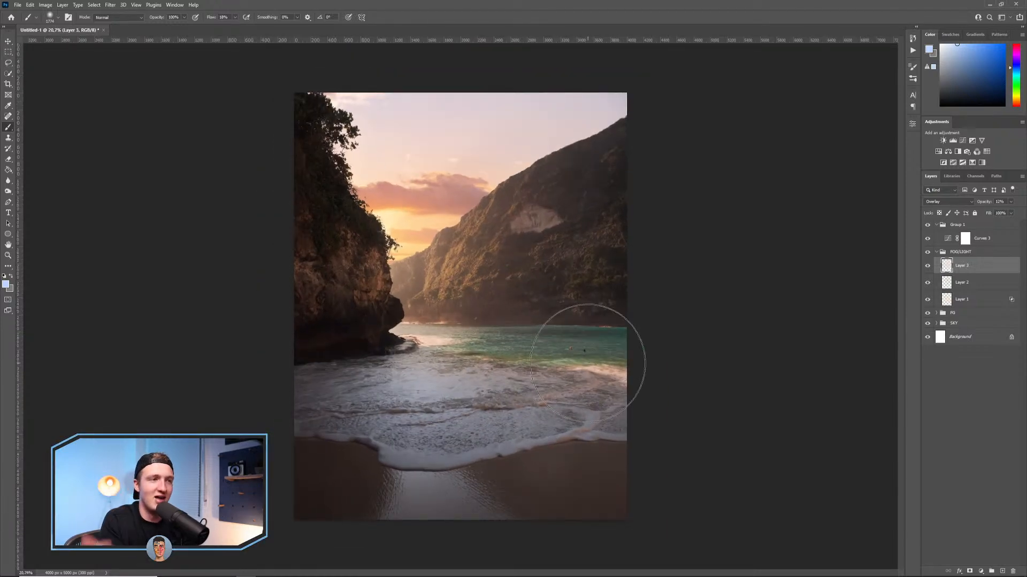
Try a clipped Hue/Saturation adjustment with a slight hue shift above P1122422 copy in the FG group, and delete it.
click(936, 313)
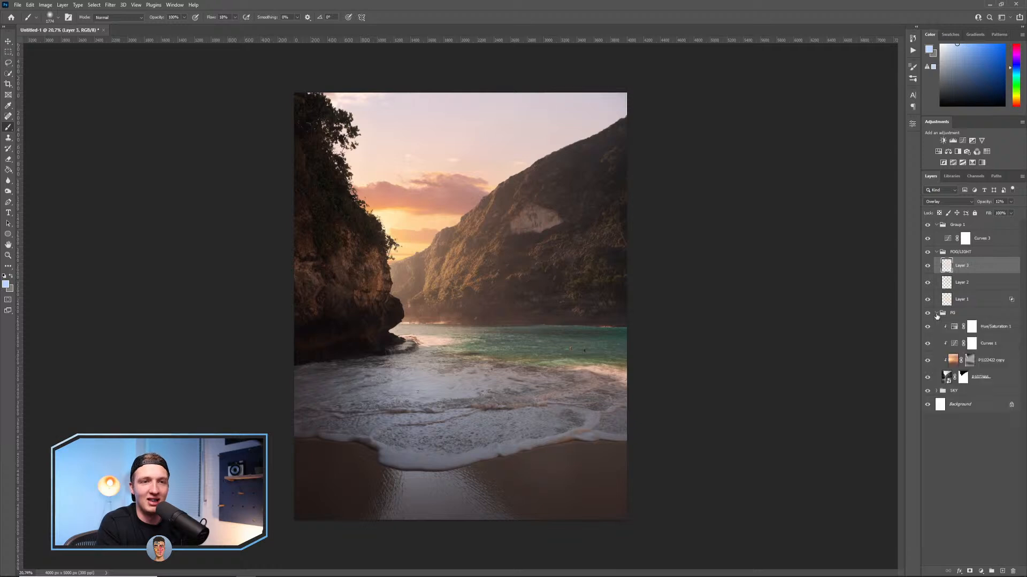
click(945, 360)
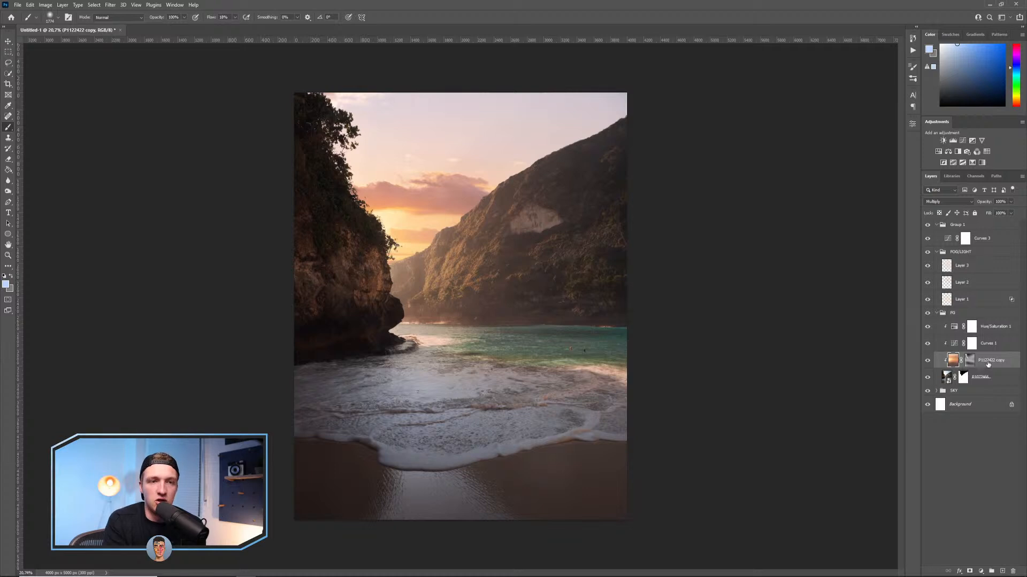
click(939, 152)
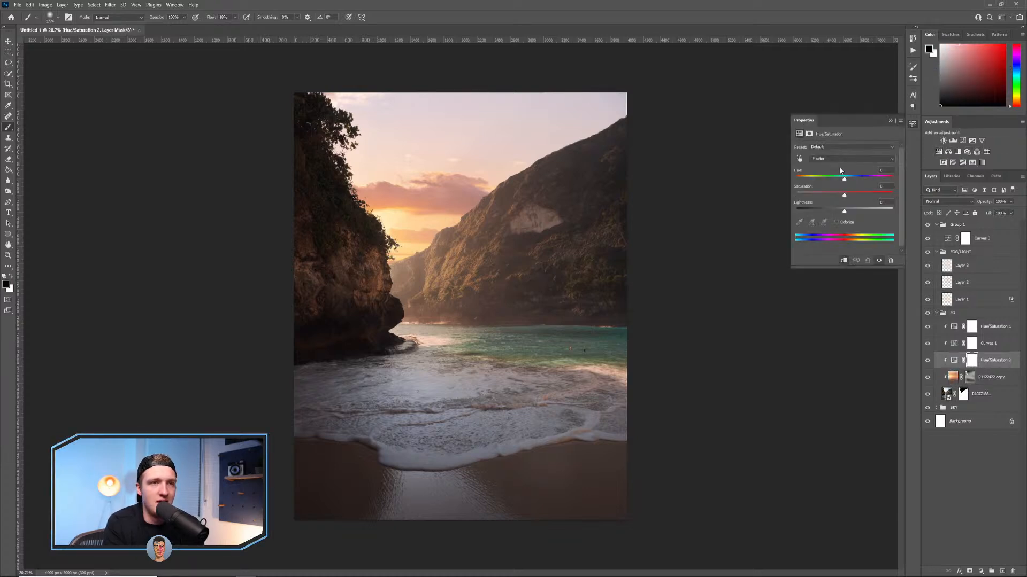
drag(850, 184, 844, 182)
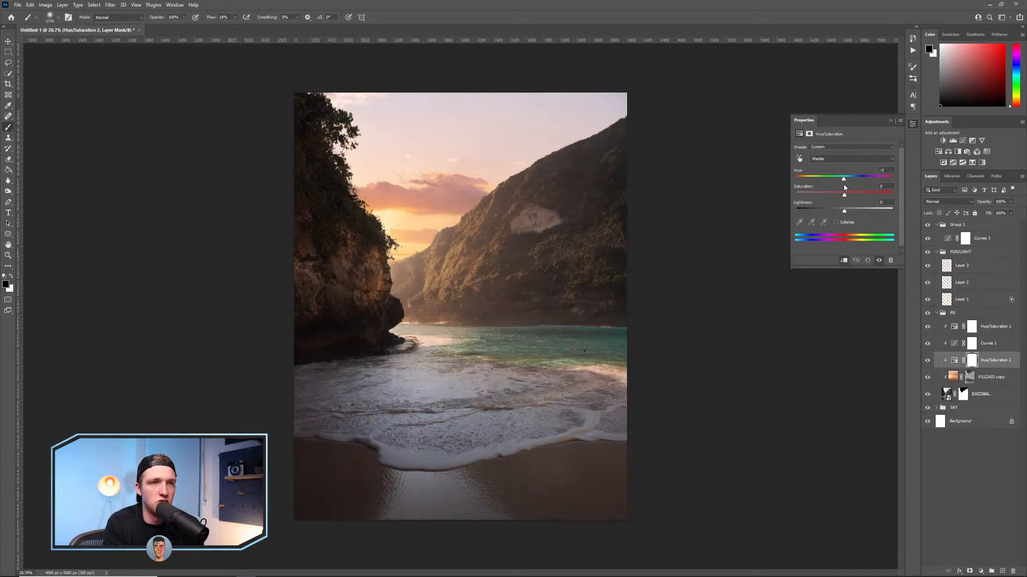
click(890, 121)
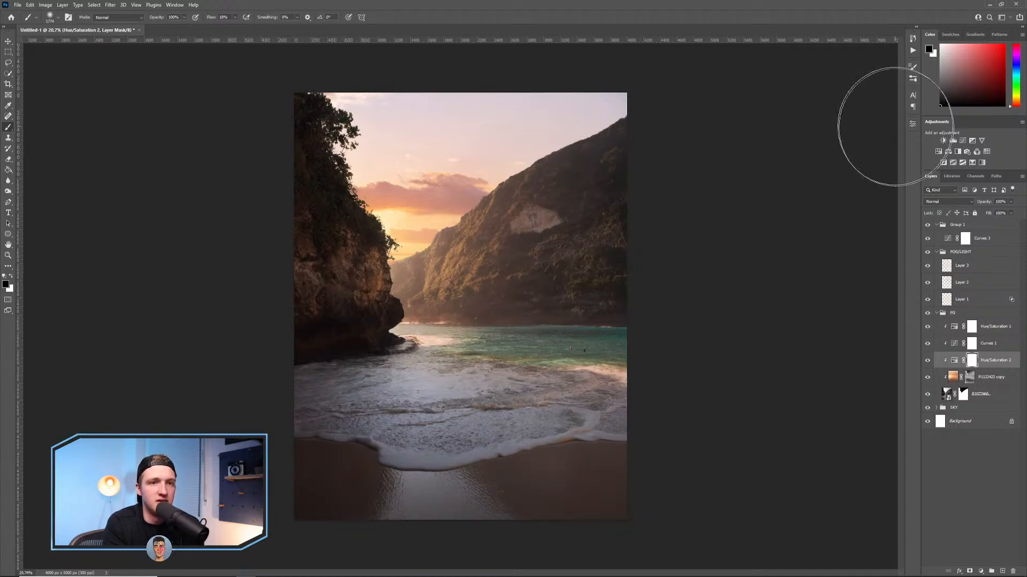
key(Delete)
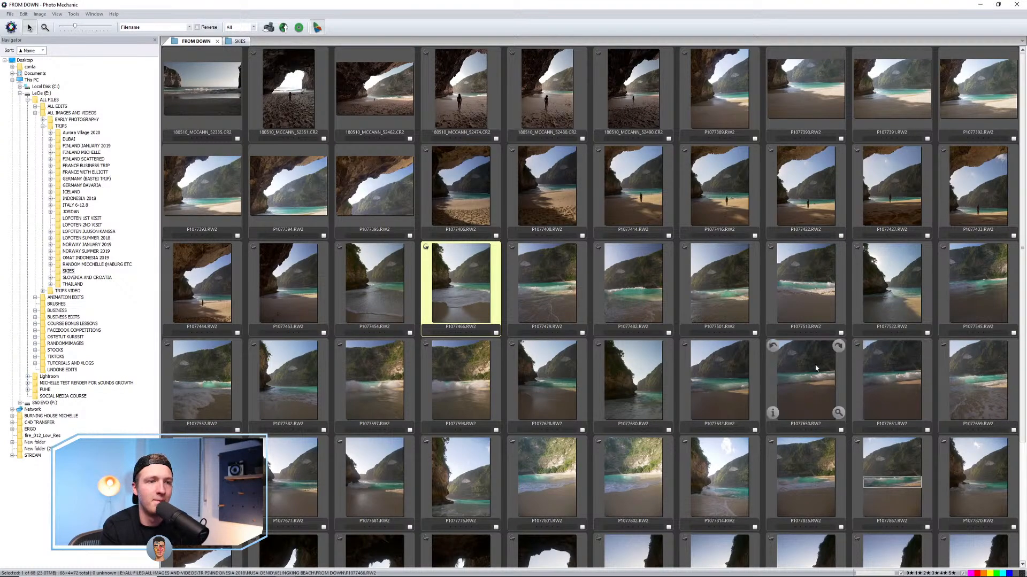
Browse the source photos in Photo Mechanic and open the Kelinking down folder under OMAT INDONESIA 2019, Nusa Penida.
scroll(890, 374, down, 3)
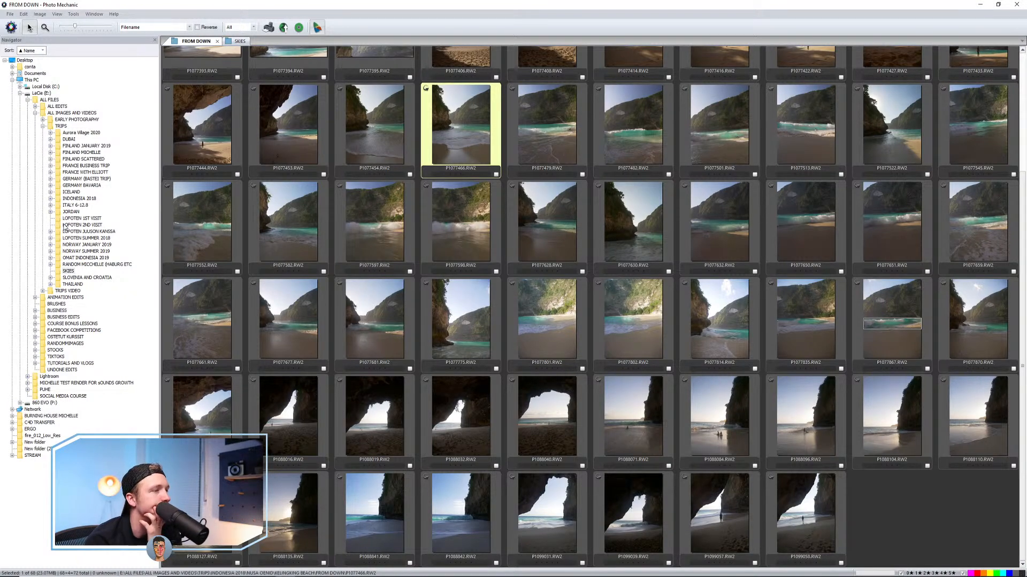
click(51, 258)
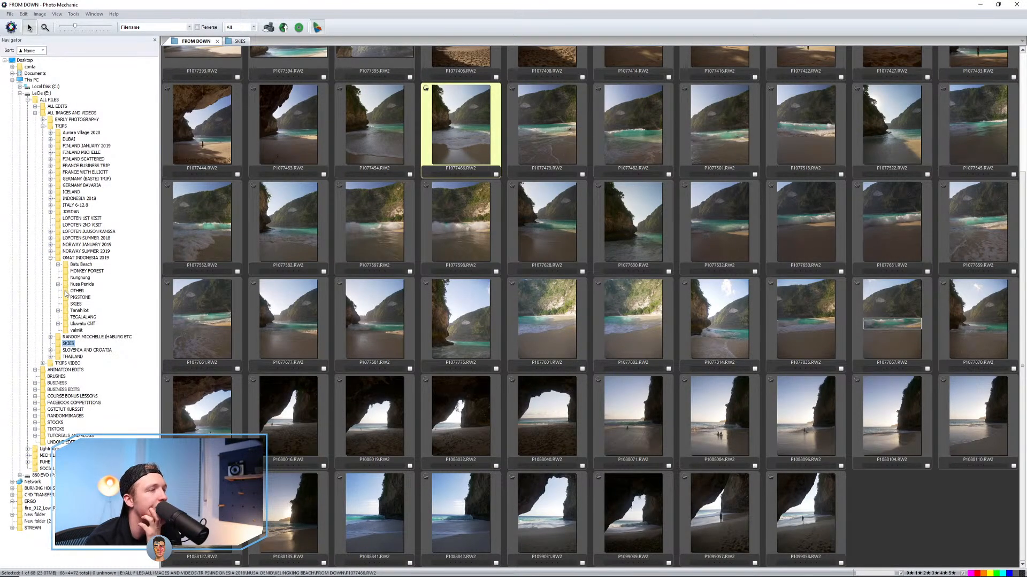
click(58, 284)
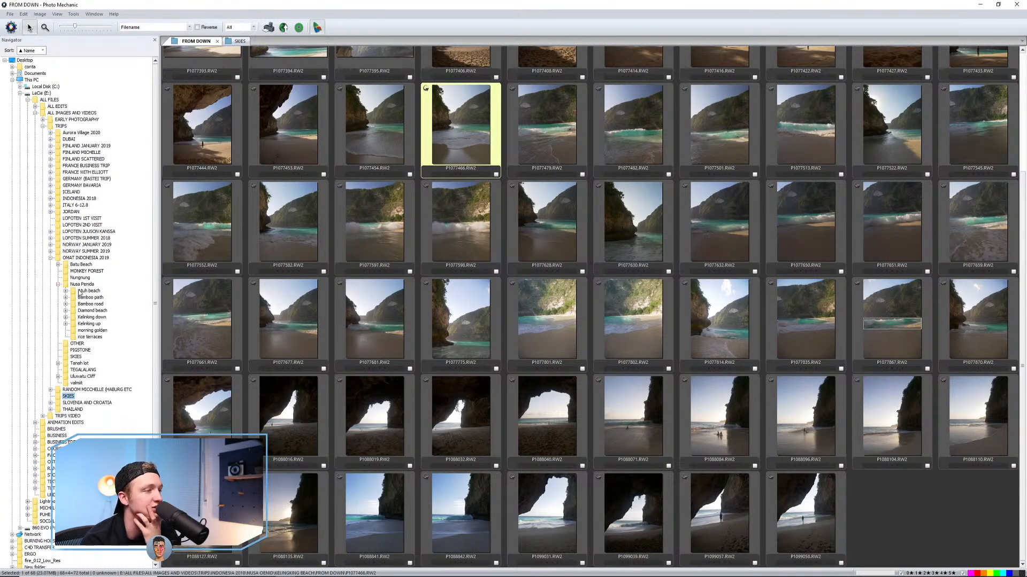
click(90, 317)
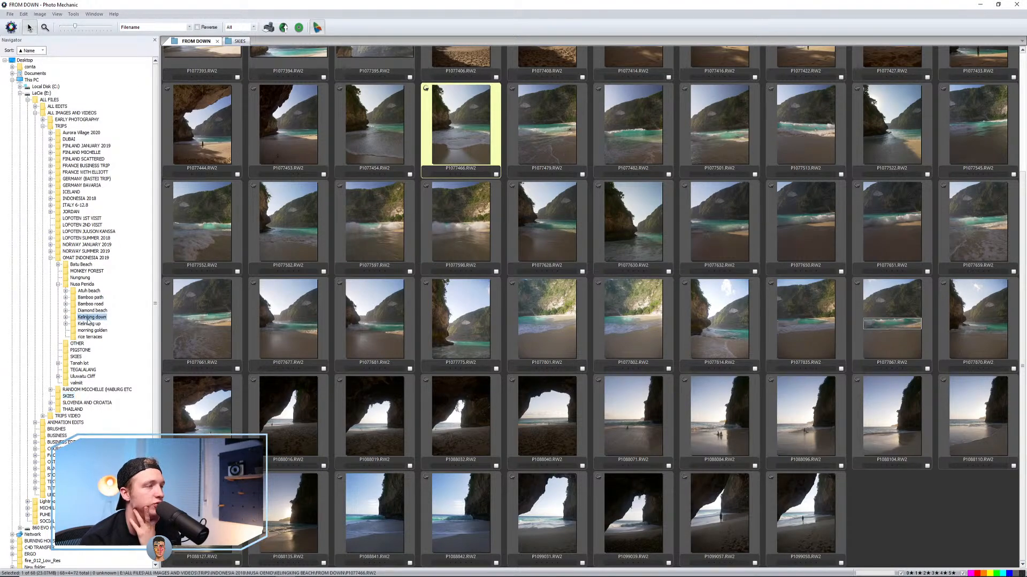
Switch to Photoshop and bring the raw beach photo 016A1979.CR2 into the composite, opening its Camera Raw settings.
click(636, 107)
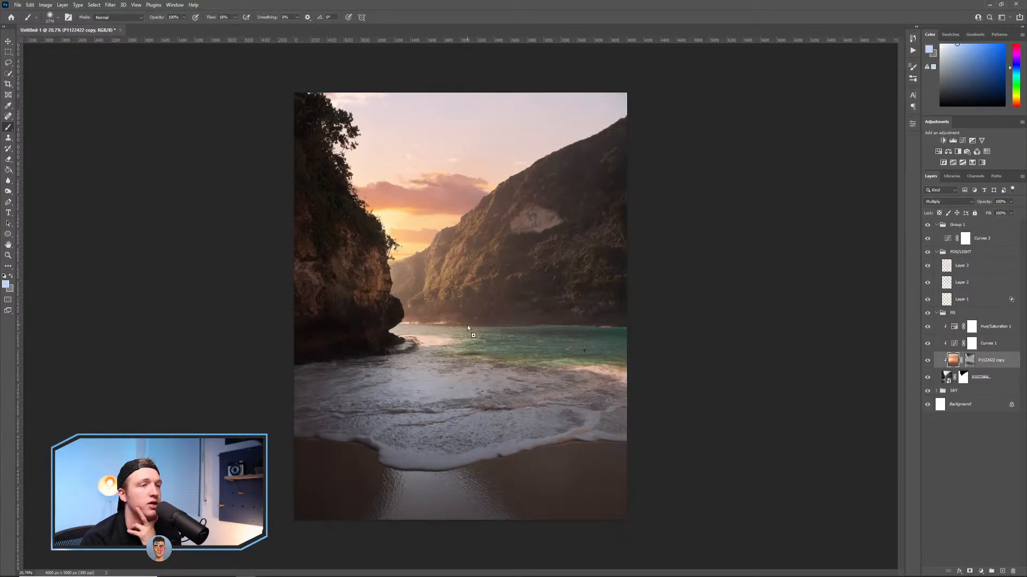
double_click(941, 384)
click(698, 203)
click(728, 223)
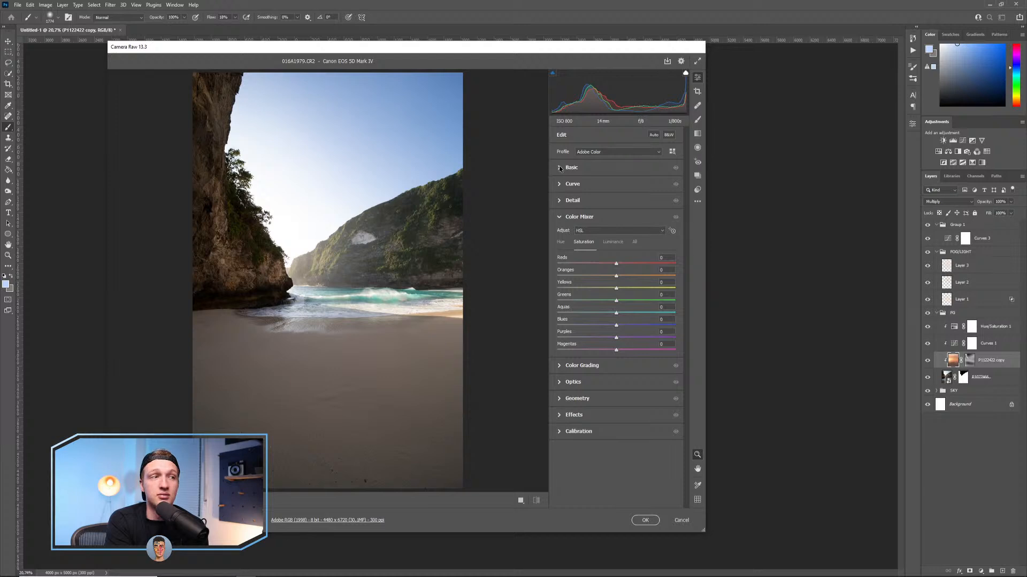
Set the raw photo's Highlights to -100, Contrast -38, Temperature 6200, Tint +18, Exposure -1.00 and Vibrance -16.
click(560, 169)
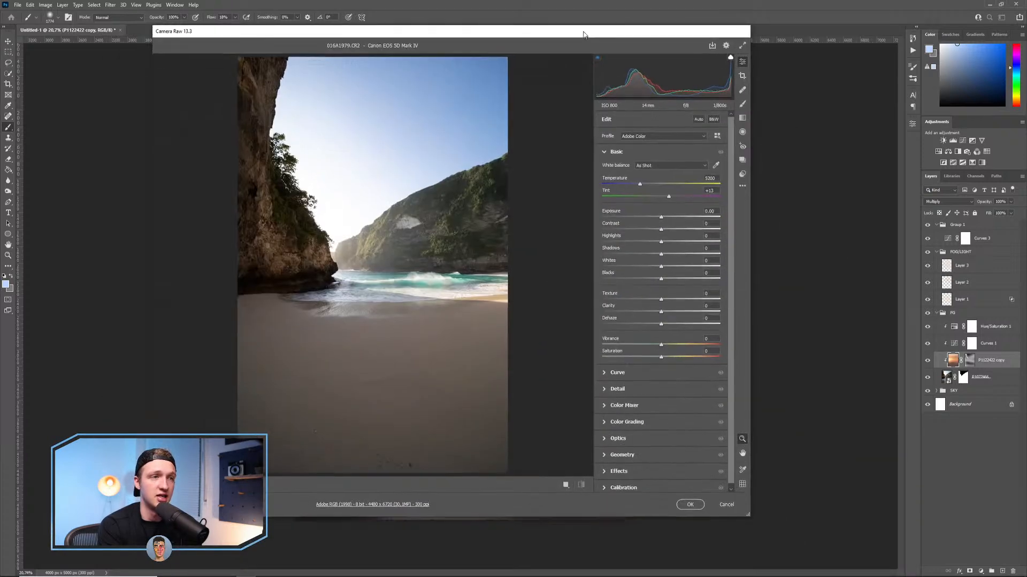
drag(584, 35, 584, 40)
drag(662, 247, 602, 248)
drag(662, 235, 639, 237)
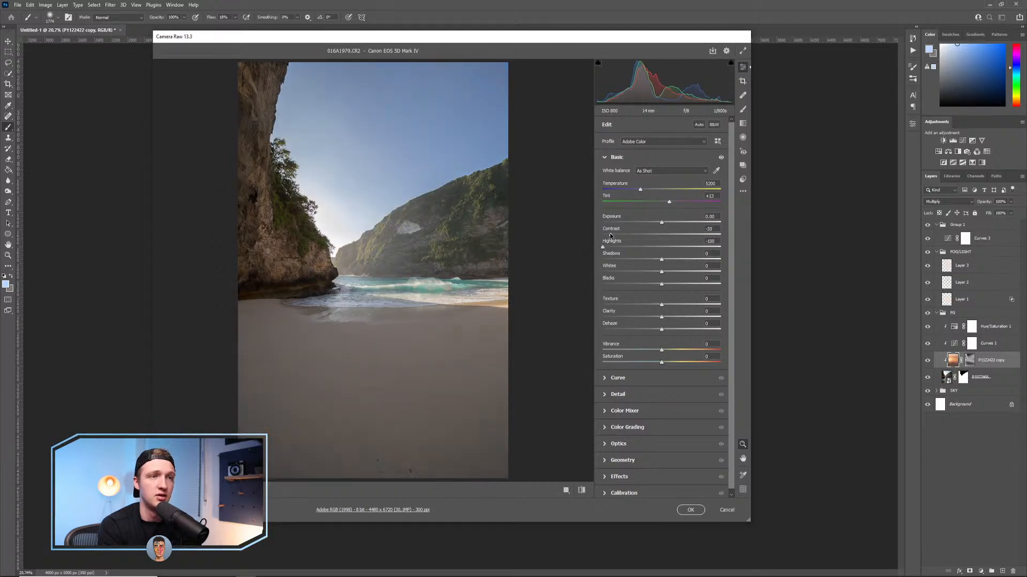
drag(640, 190, 672, 202)
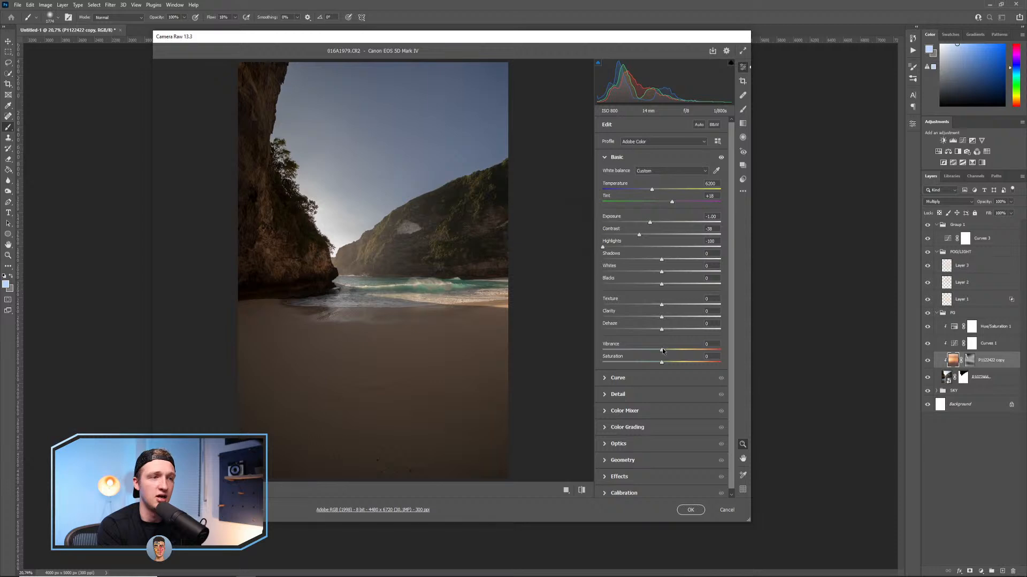
mouse_move(661, 350)
mouse_down()
mouse_move(646, 351)
mouse_move(662, 362)
mouse_up()
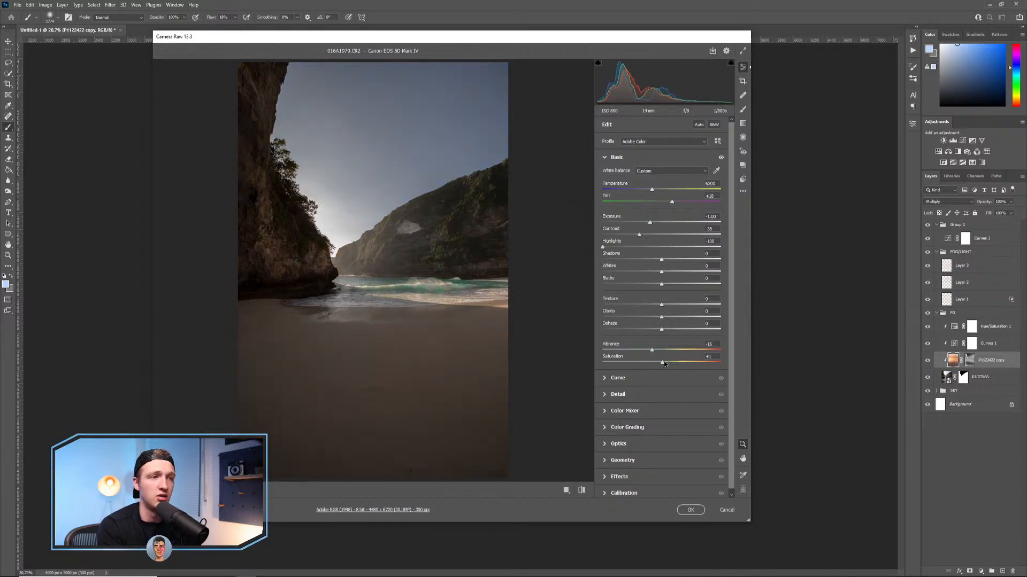
In the Color Mixer, set Greens to hue +97, saturation -46 and luminance -19, and Yellows to hue -26 and luminance -24.
click(604, 412)
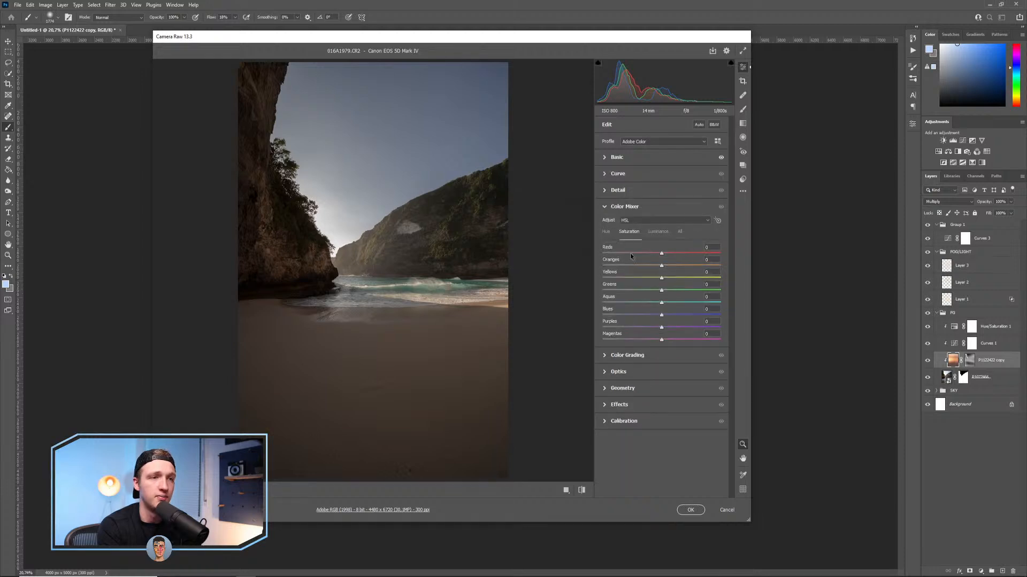
click(606, 232)
drag(661, 303, 722, 298)
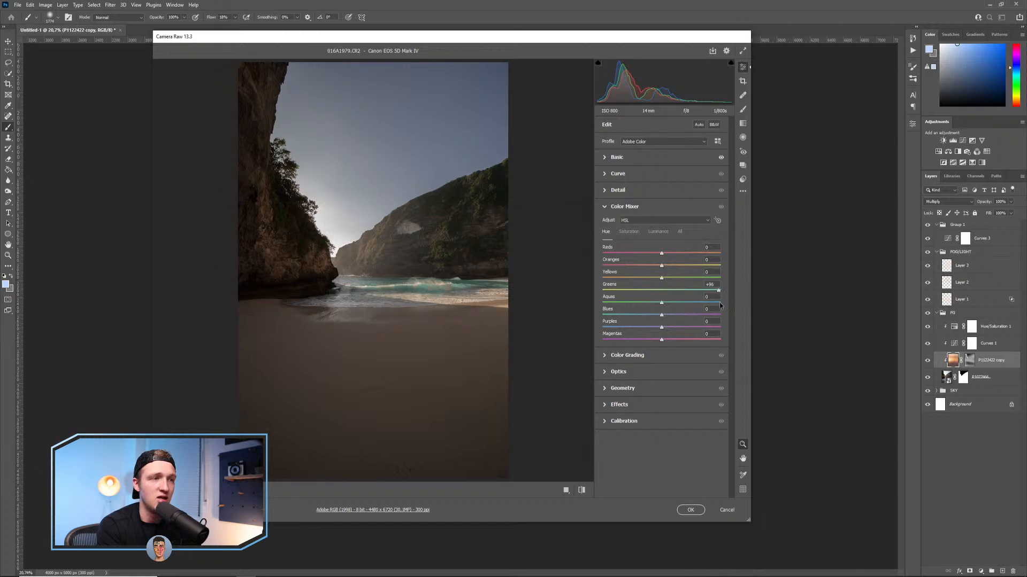
click(629, 232)
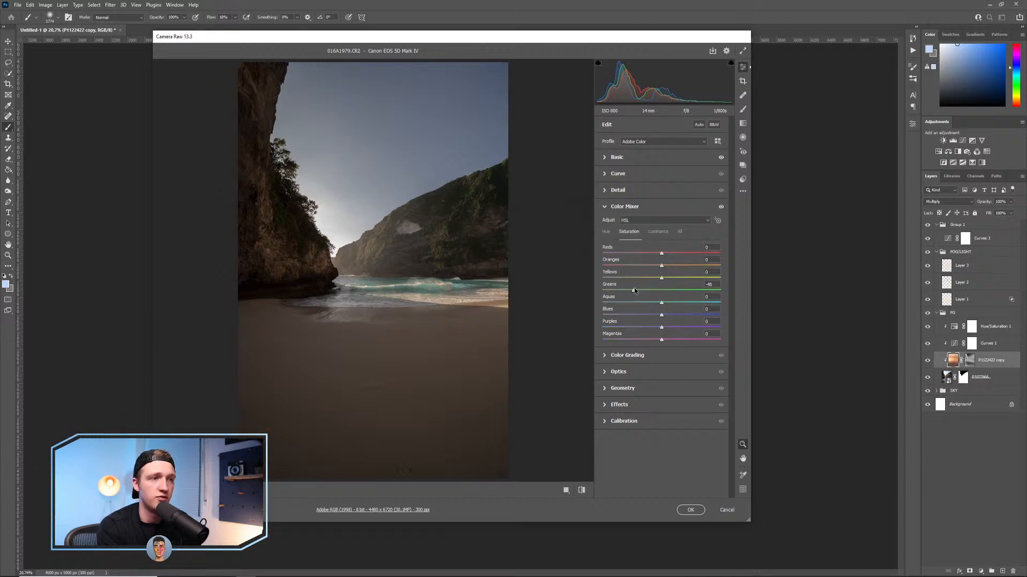
click(658, 231)
mouse_move(661, 290)
mouse_down()
mouse_move(619, 290)
mouse_move(652, 292)
mouse_move(646, 280)
mouse_up()
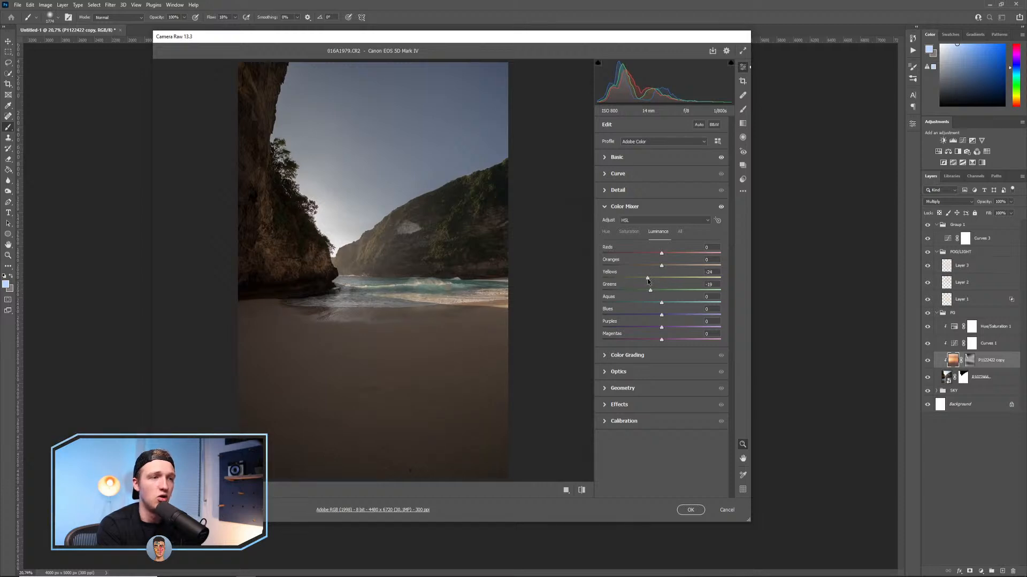
click(606, 232)
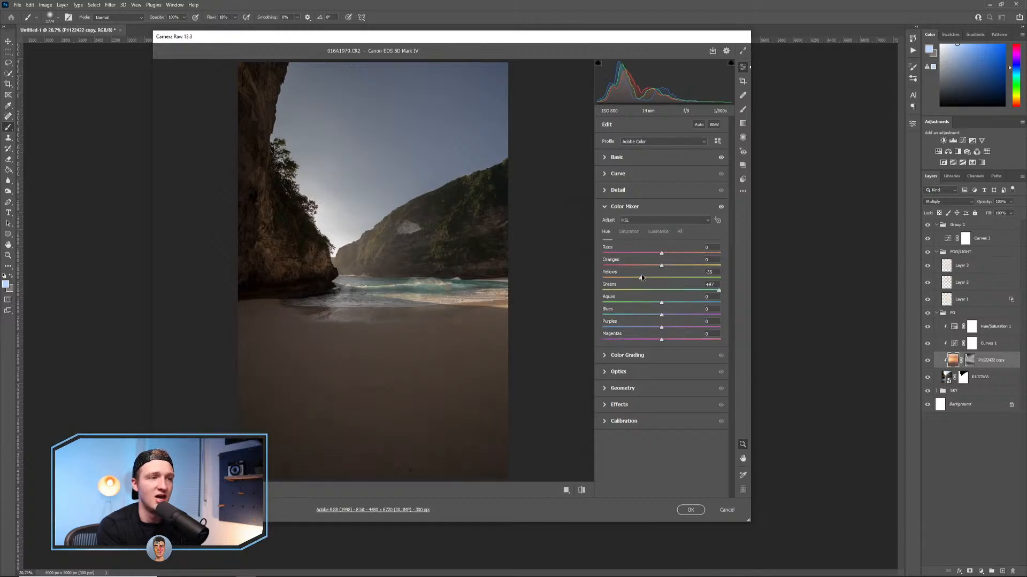
drag(622, 276, 647, 280)
Compare the raw photo repeatedly before and after the Camera Raw adjustments.
click(584, 491)
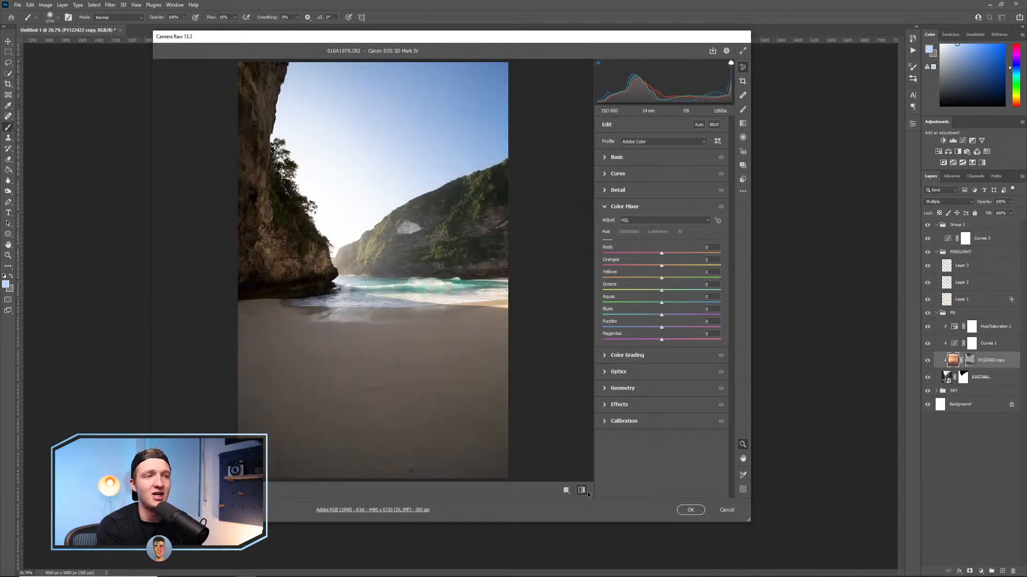
click(582, 491)
click(581, 491)
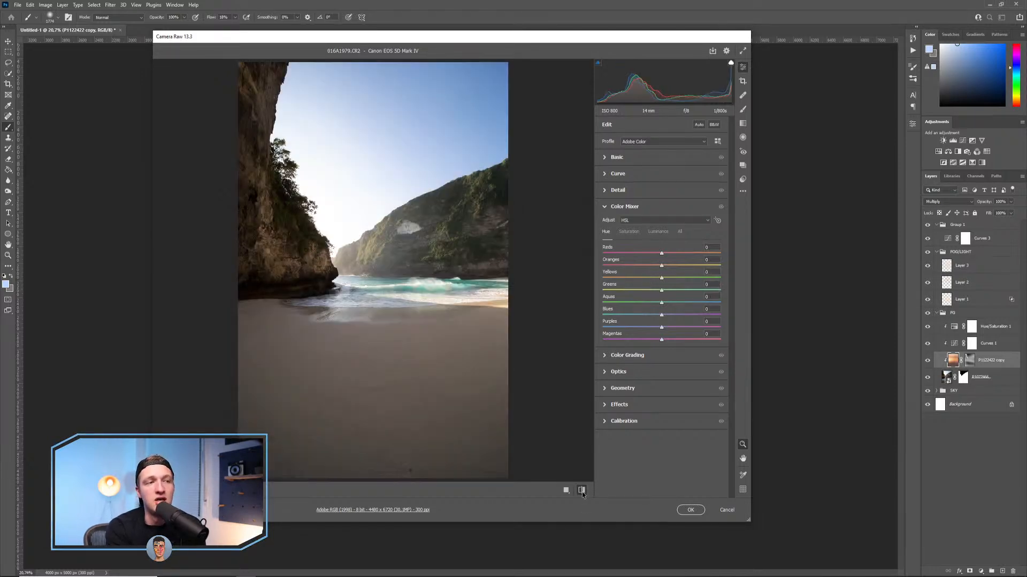
click(582, 492)
click(582, 491)
click(582, 491)
click(581, 491)
click(581, 491)
click(582, 491)
click(582, 491)
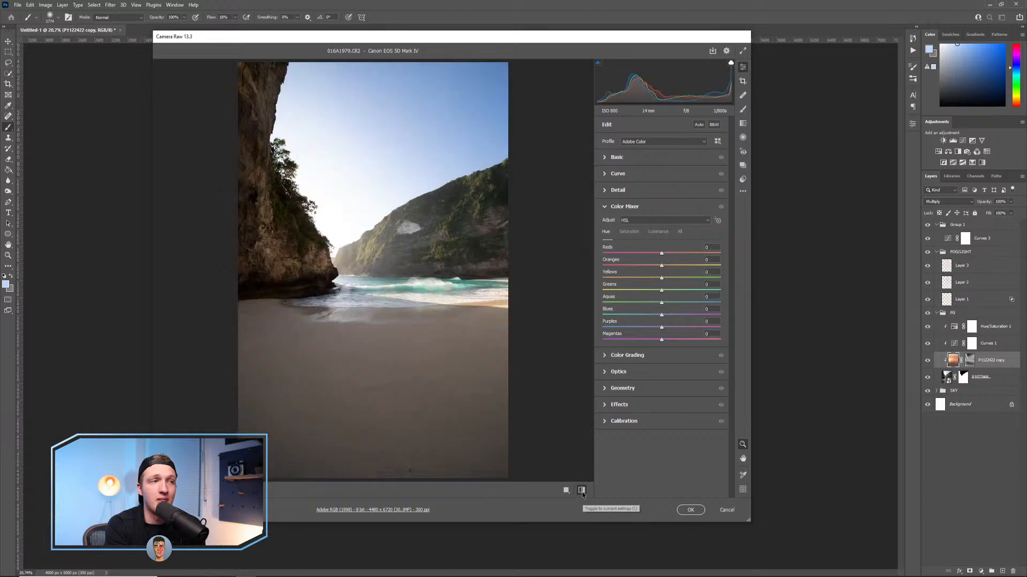
click(582, 491)
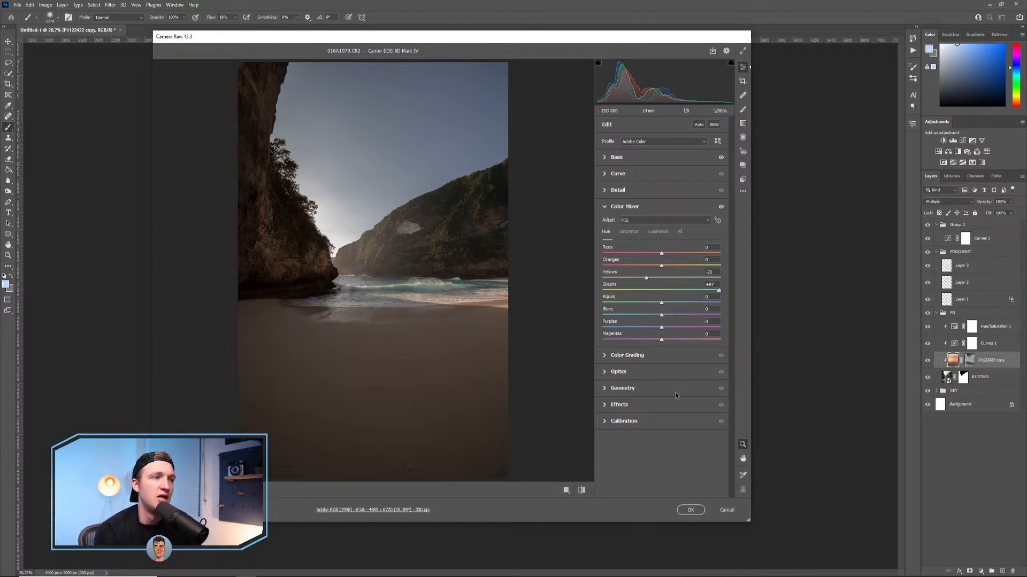
Set the raw photo's Noise Reduction to 46, then place it in the composite without resizing and dismiss the file error.
click(605, 208)
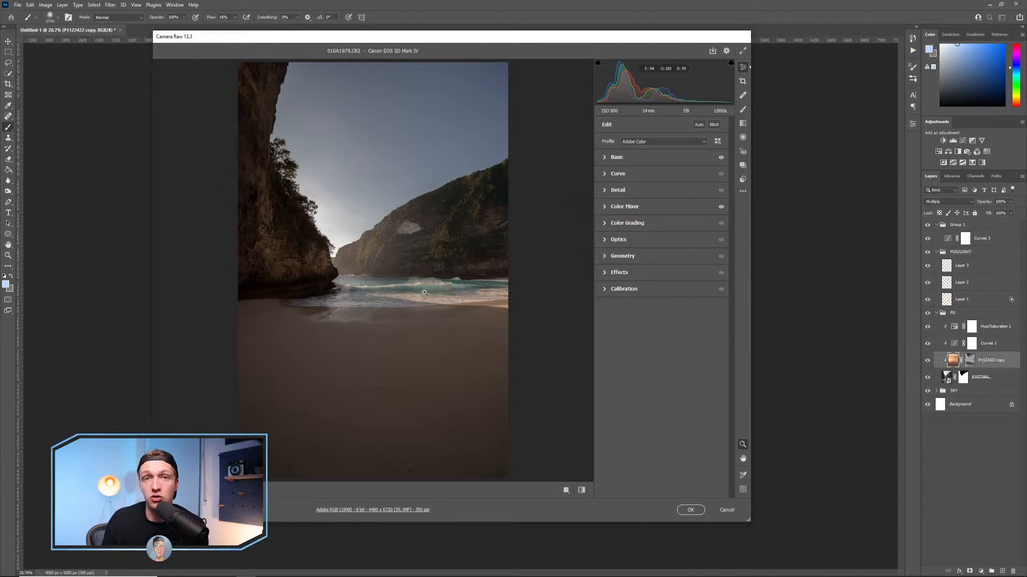
drag(384, 179, 495, 188)
click(618, 190)
drag(609, 265, 659, 267)
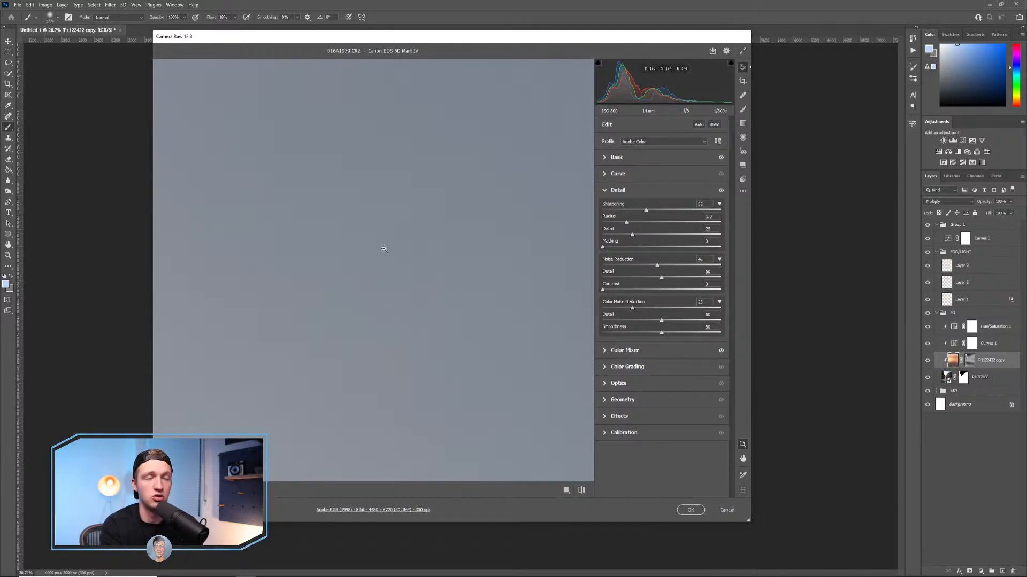
click(691, 510)
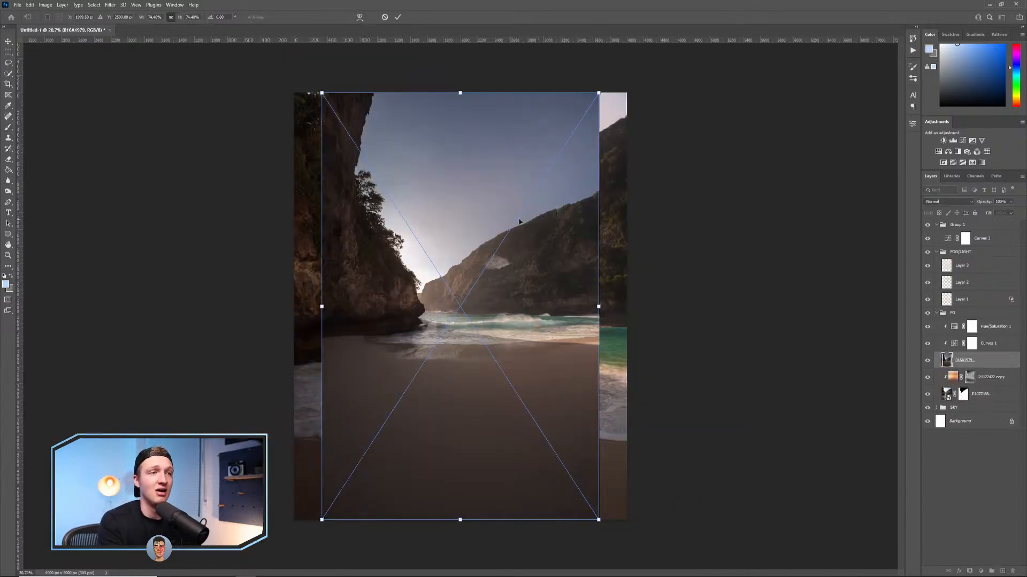
click(397, 17)
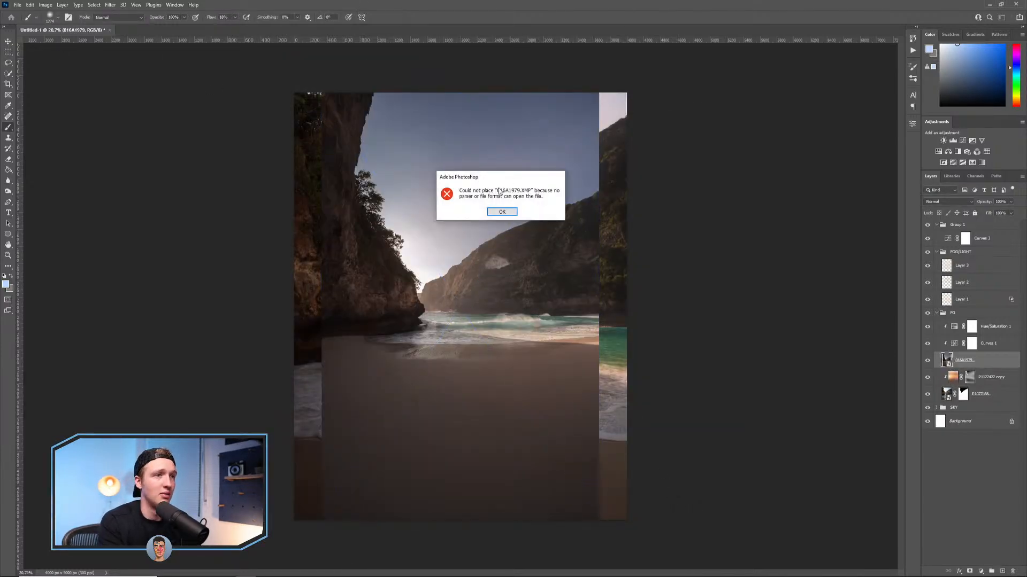
click(501, 211)
Lasso the strip of waves below the cliff in 016A1979, copy it to a new layer and hide the source photo.
click(8, 62)
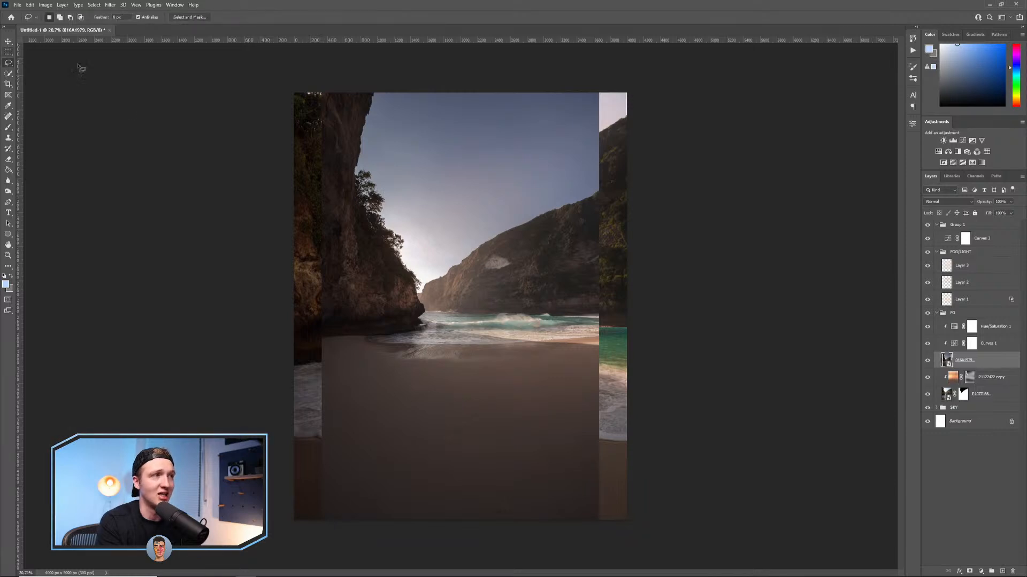
mouse_move(564, 313)
mouse_down()
mouse_move(466, 312)
mouse_move(432, 332)
mouse_move(467, 340)
mouse_up()
drag(607, 329, 602, 316)
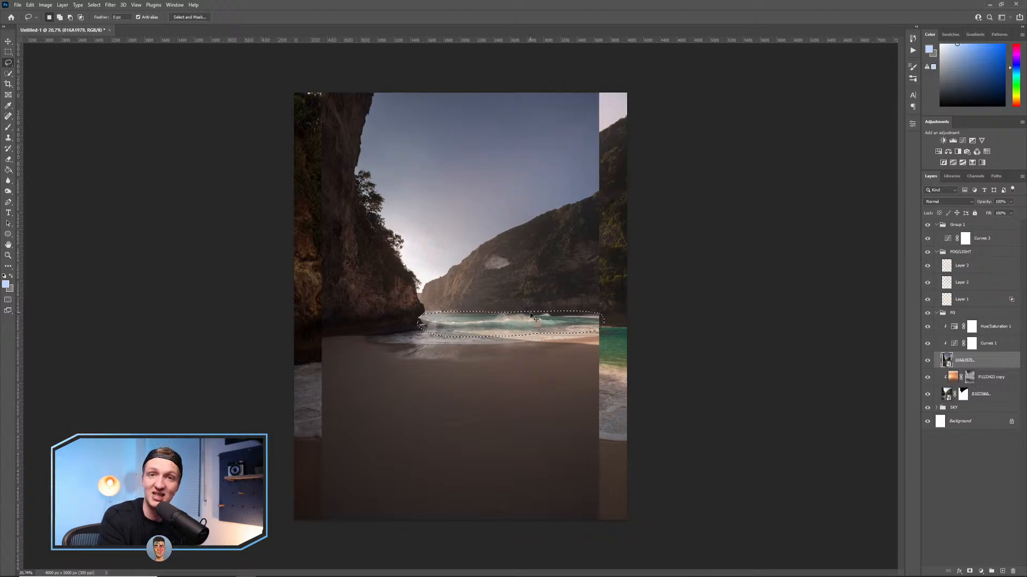
key(ctrl+j)
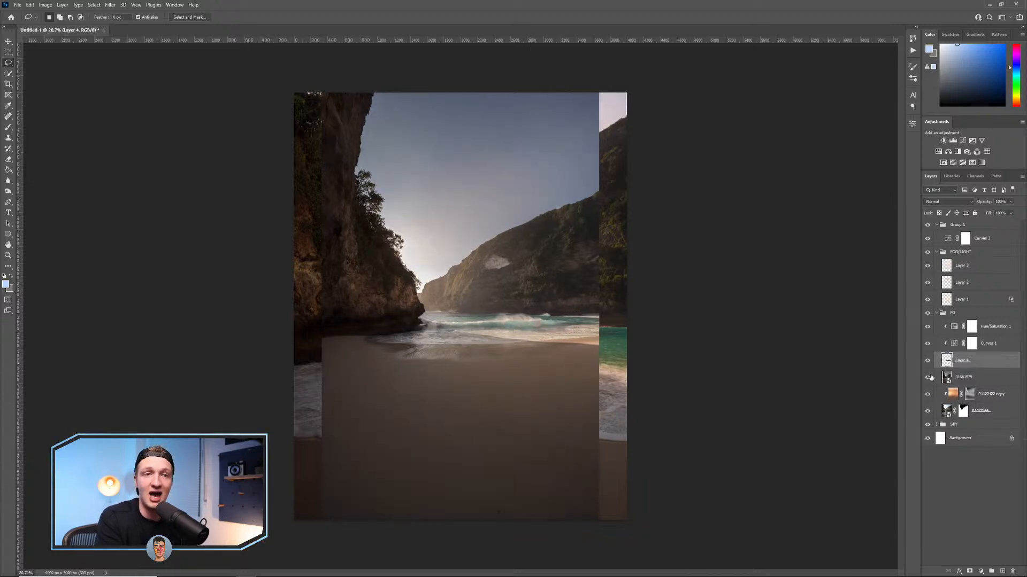
click(927, 377)
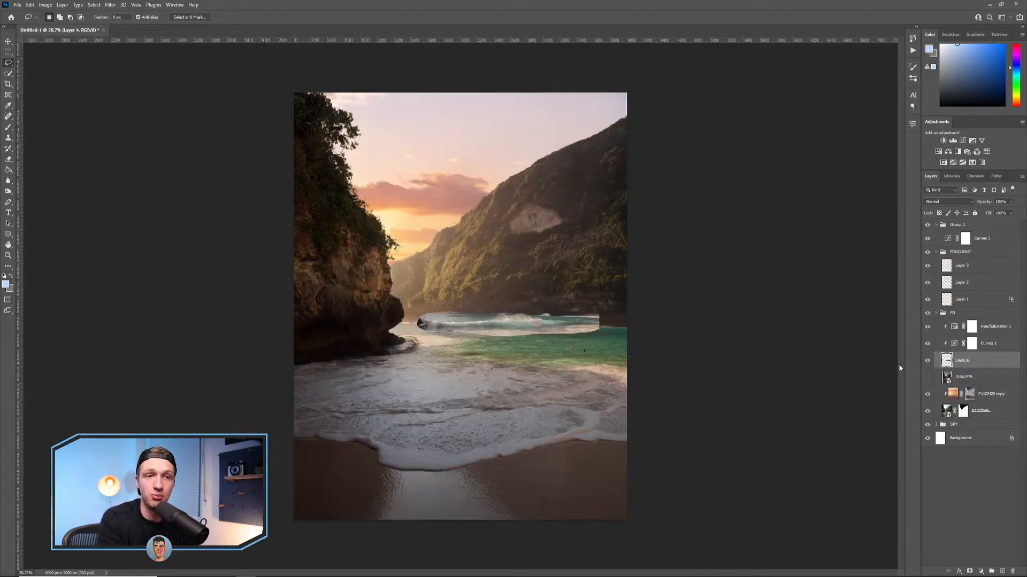
Move the wave layer and 016A1979 above Hue/Saturation 1, and clip Curves 1 and Hue/Saturation 1 to the layers below again.
drag(965, 327, 964, 324)
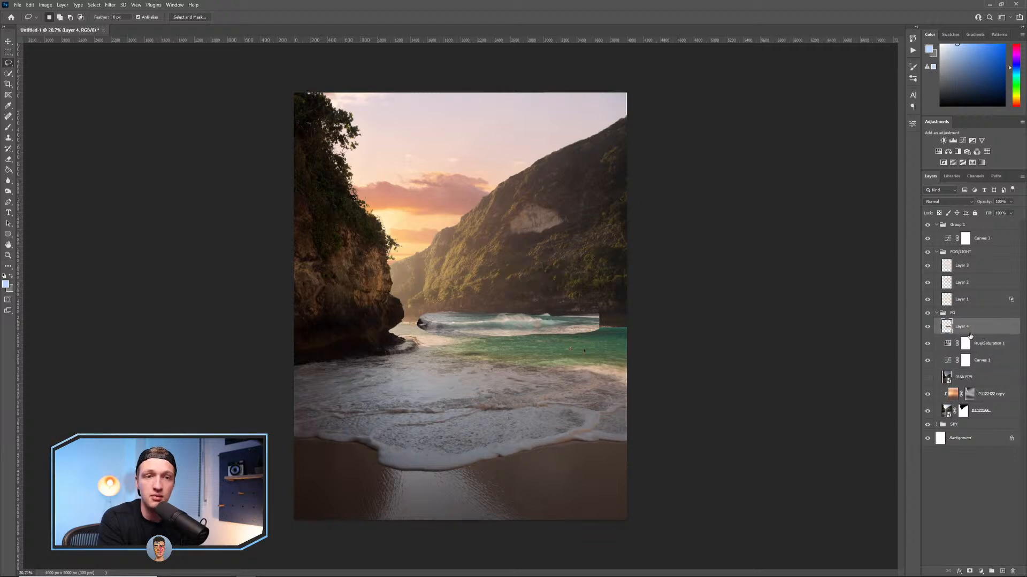
drag(964, 377, 972, 320)
click(981, 376)
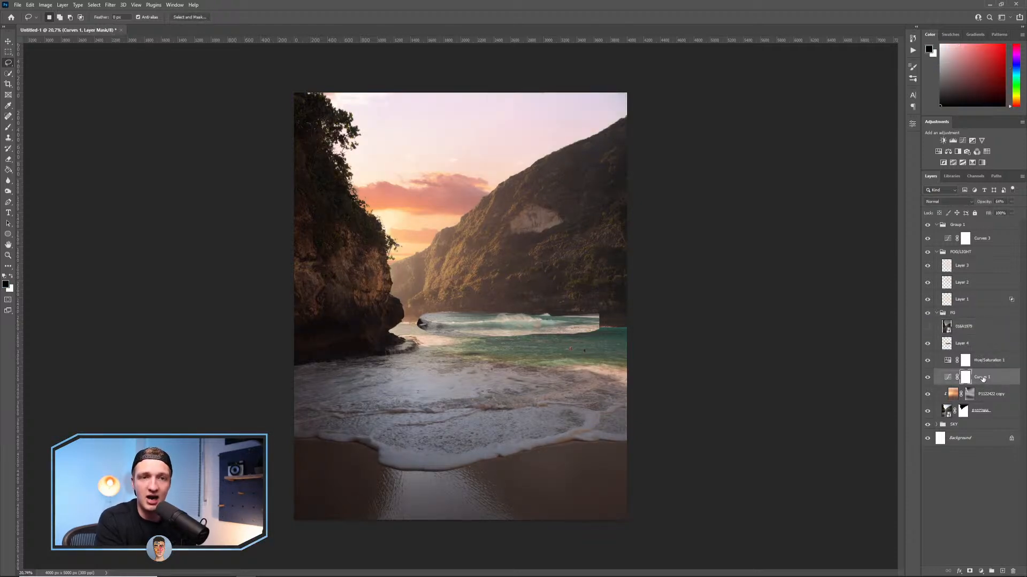
alt+click(984, 384)
key(ctrl+0)
click(989, 364)
alt+click(992, 367)
Delete the hidden 016A1979 layer and move the wave layer out of the FG group to sit directly above it.
click(980, 348)
click(979, 329)
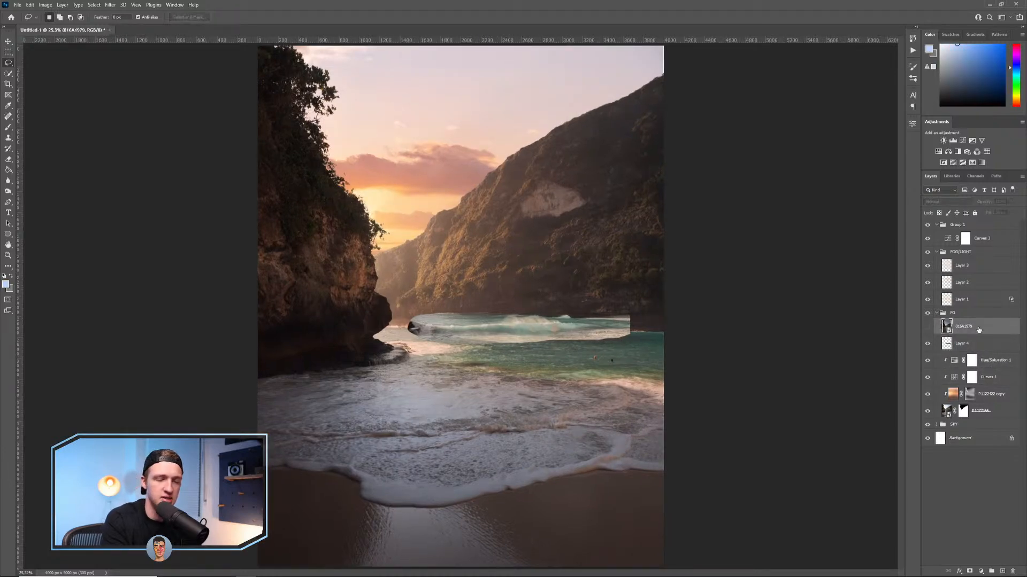
key(Delete)
drag(980, 331, 954, 317)
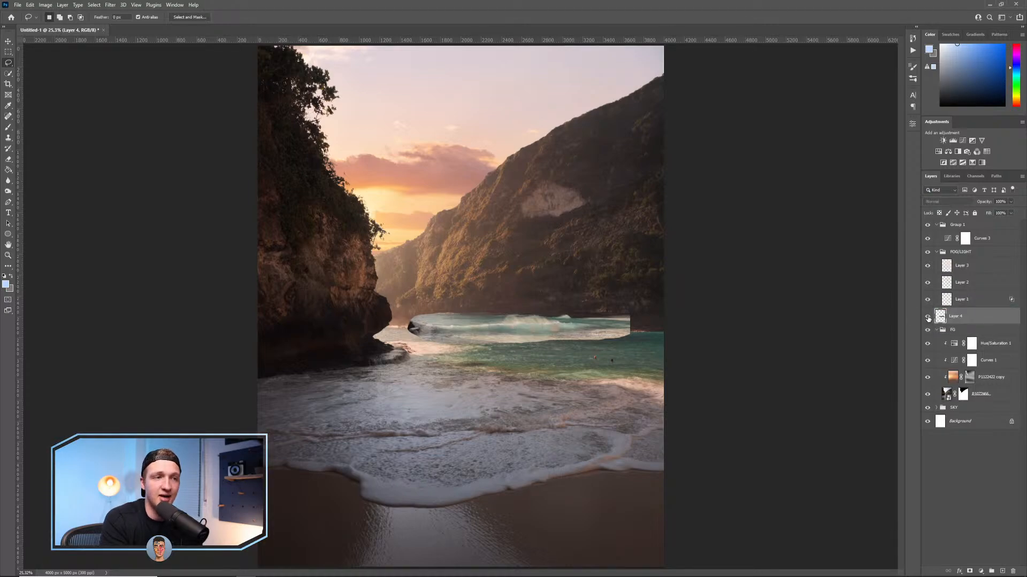
Enlarge the wave layer to about 122% and move it down to the waterline below the far cliff.
scroll(493, 275, up, 10)
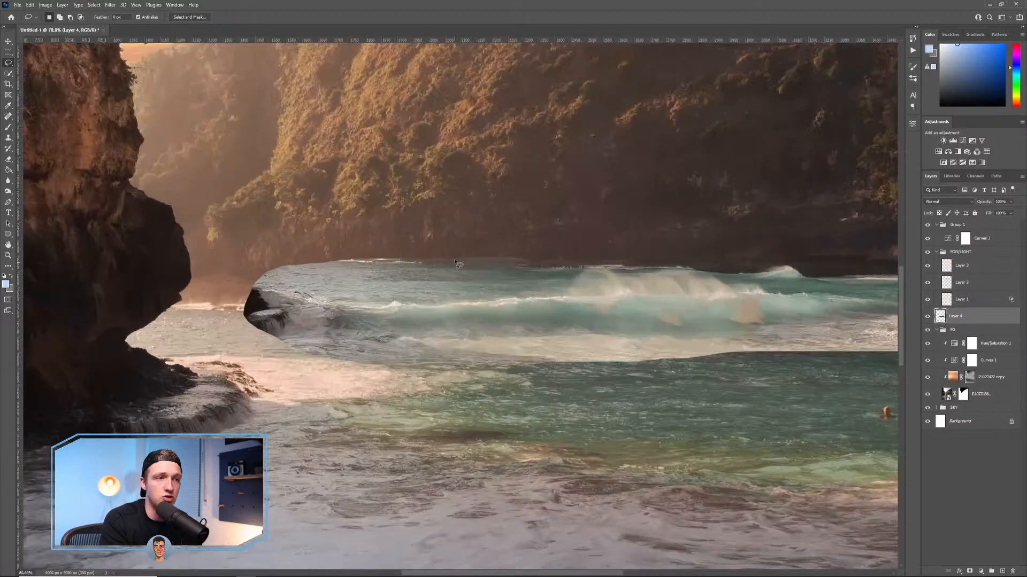
scroll(492, 275, down, 3)
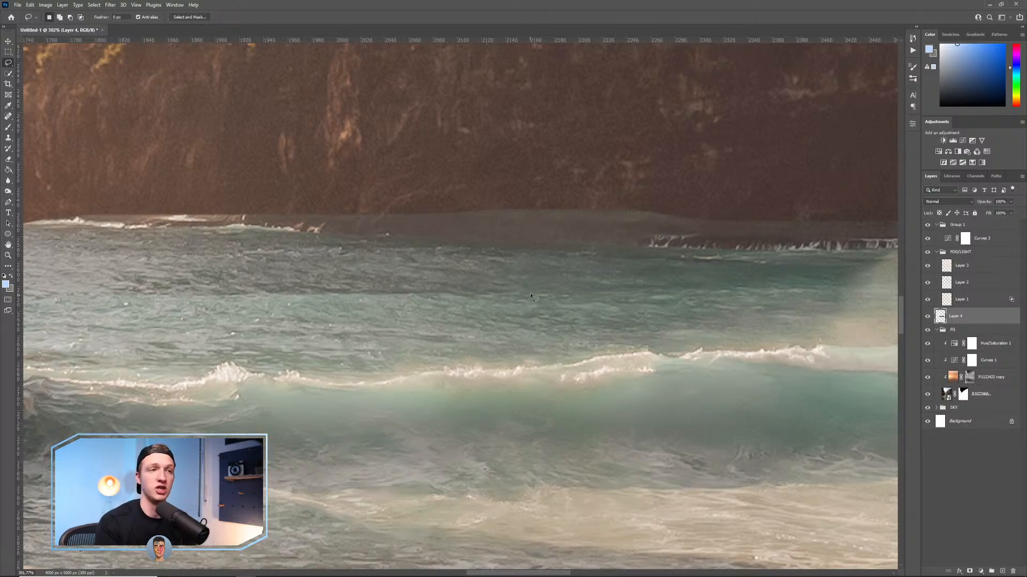
key(ctrl+0)
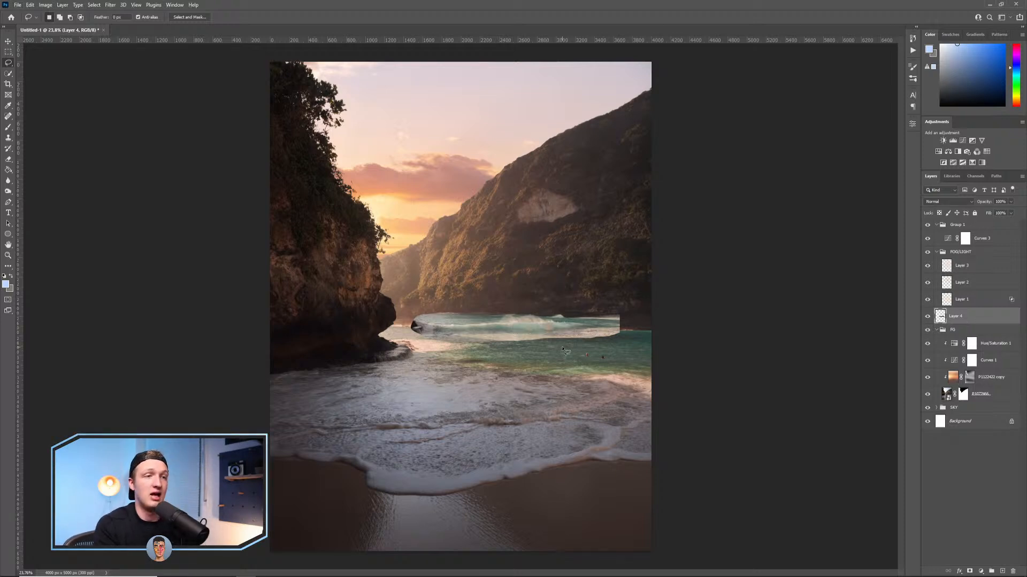
key(ctrl+t)
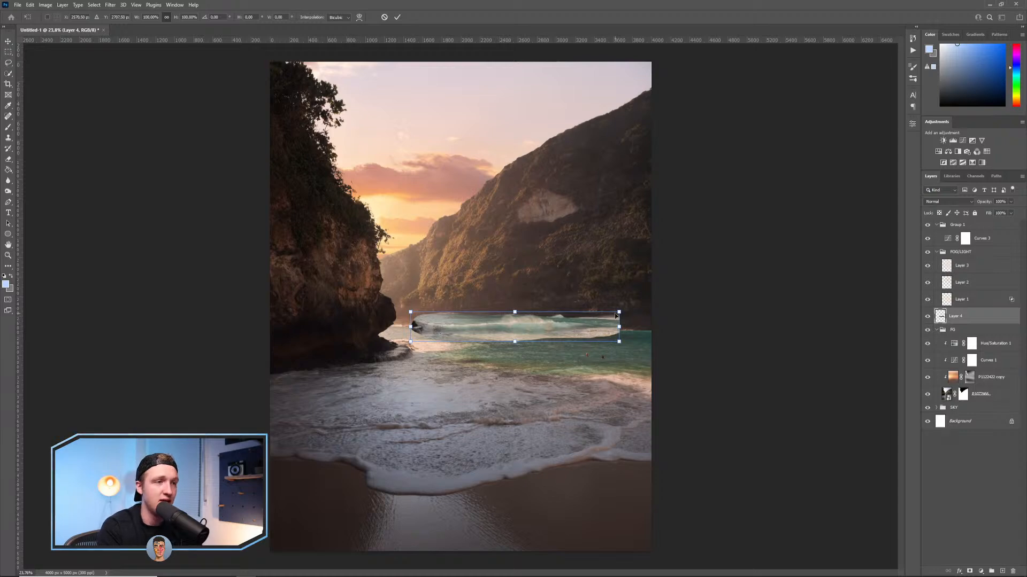
drag(618, 312, 663, 291)
drag(473, 318, 476, 337)
right_click(529, 347)
click(572, 383)
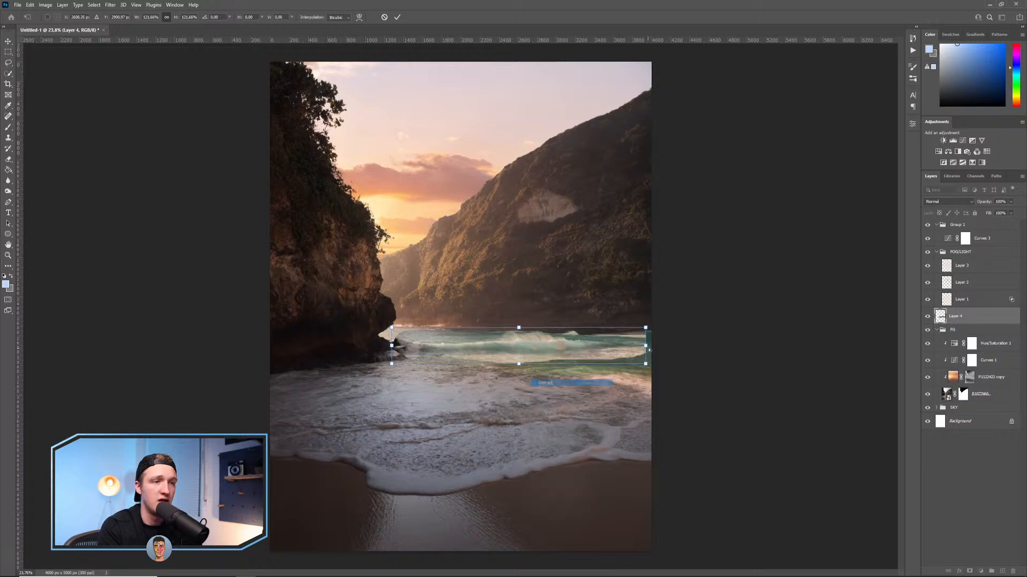
right_click(534, 341)
click(586, 286)
click(400, 18)
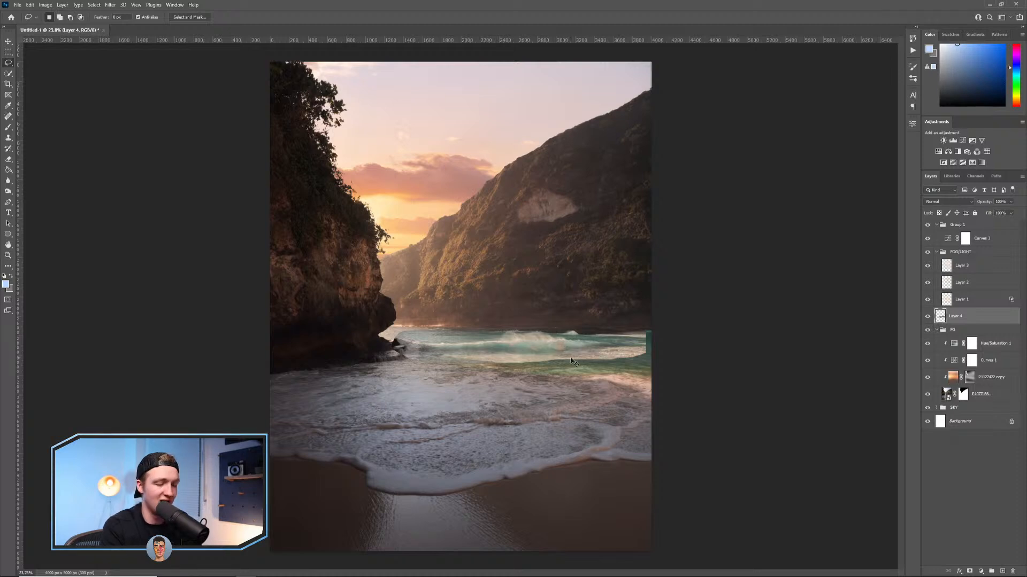
Warp the wave layer so its lower right corner reaches the canvas edge and its upper edge bulges slightly towards the cliff.
key(ctrl+t)
right_click(522, 342)
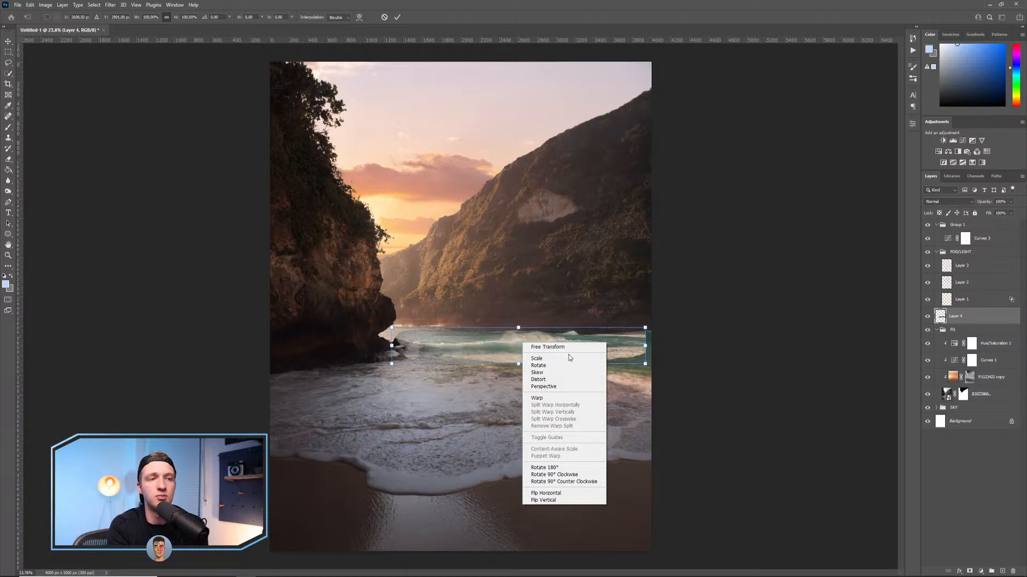
click(555, 400)
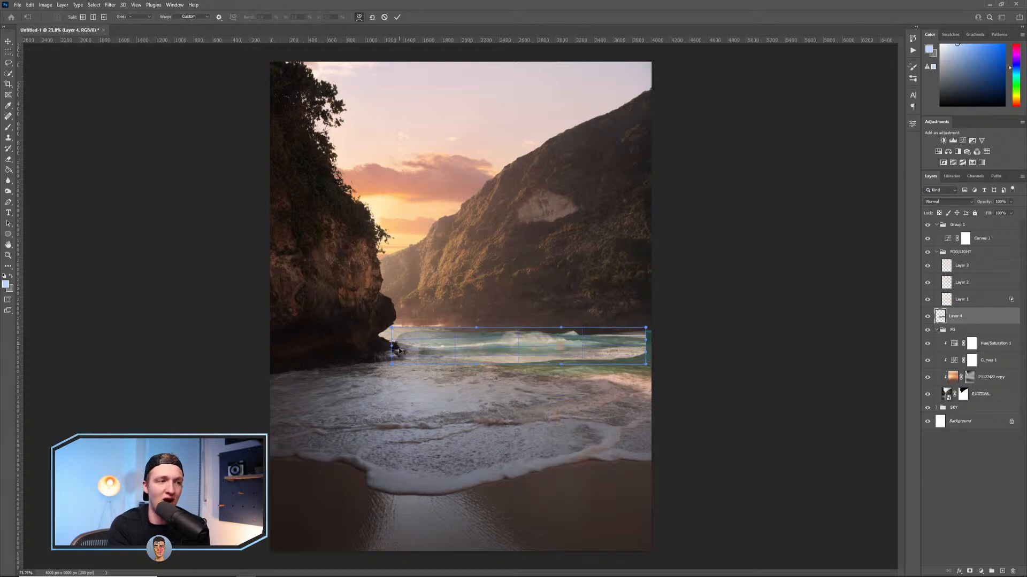
drag(399, 346, 399, 349)
drag(642, 343, 646, 368)
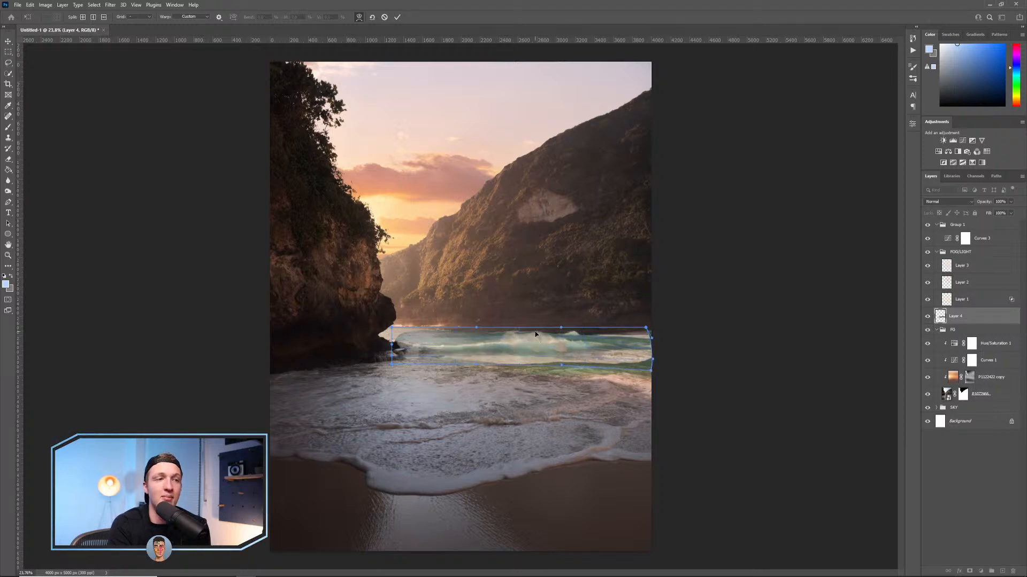
drag(527, 333, 526, 327)
Apply perspective to the wave layer to make its left end taller, then widen it to about 109% past the right canvas edge.
right_click(520, 348)
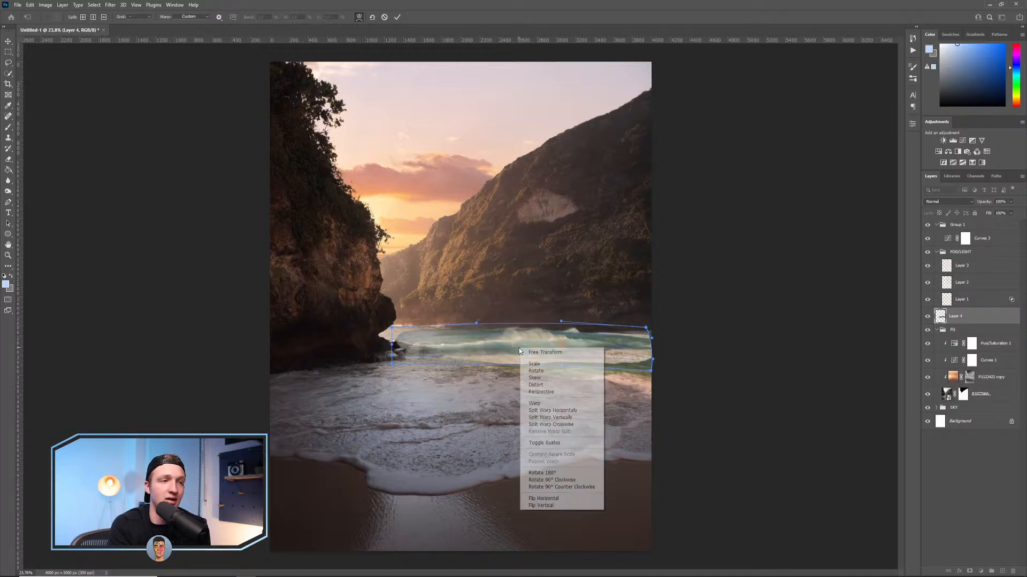
click(546, 387)
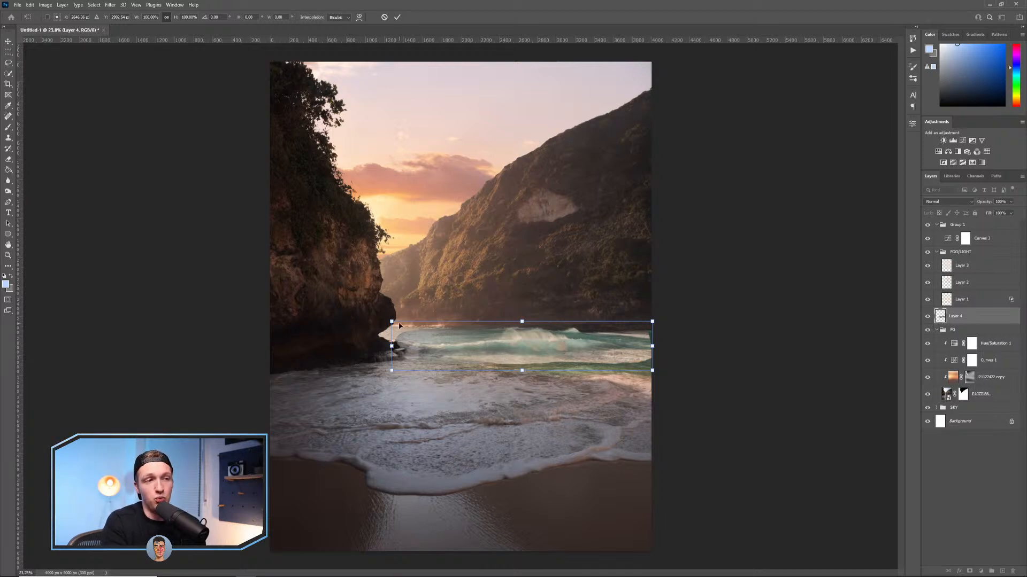
drag(391, 323, 392, 314)
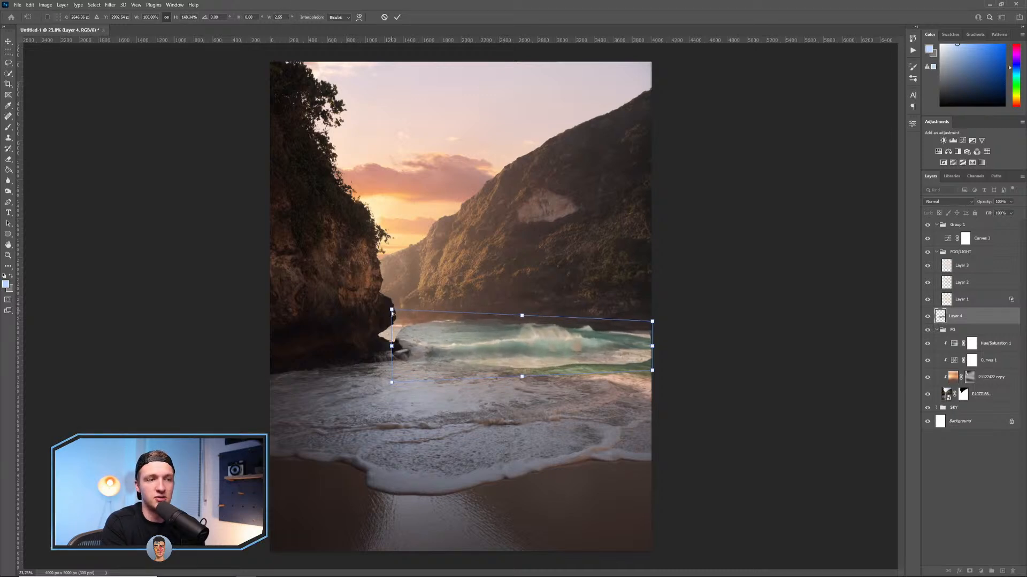
right_click(594, 344)
click(609, 379)
drag(652, 346, 678, 349)
drag(549, 348, 540, 349)
key(Return)
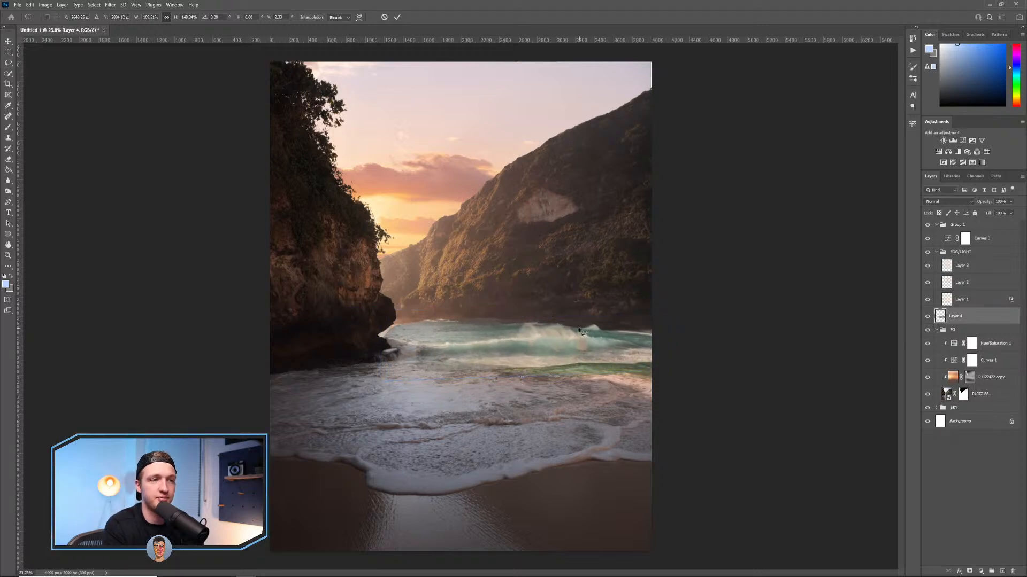
Add a layer mask to the wave layer and paint out its lower edge with a soft black brush at 52% flow.
key(l)
scroll(565, 452, up, 1)
scroll(566, 452, down, 2)
scroll(615, 449, up, 3)
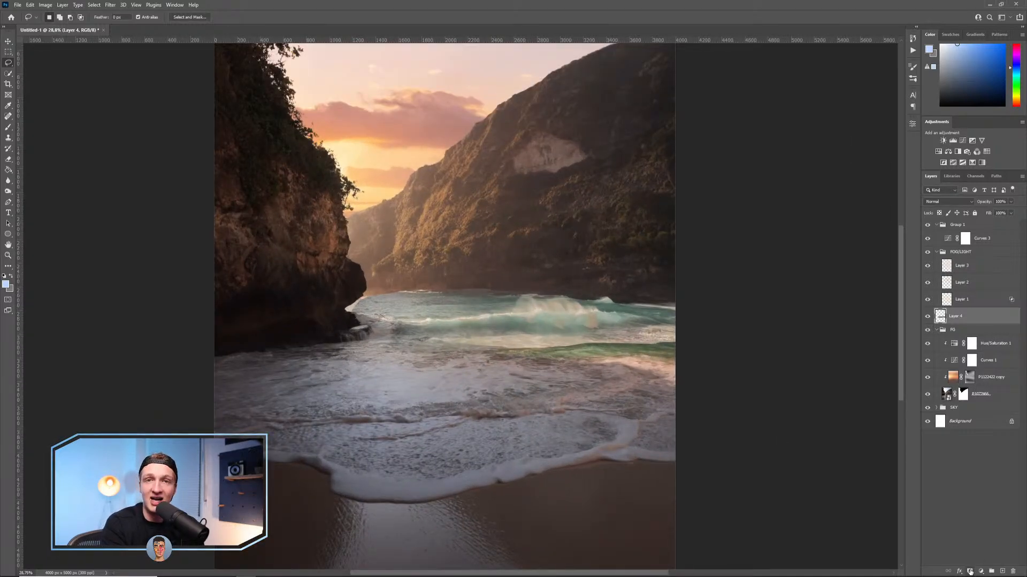
click(969, 571)
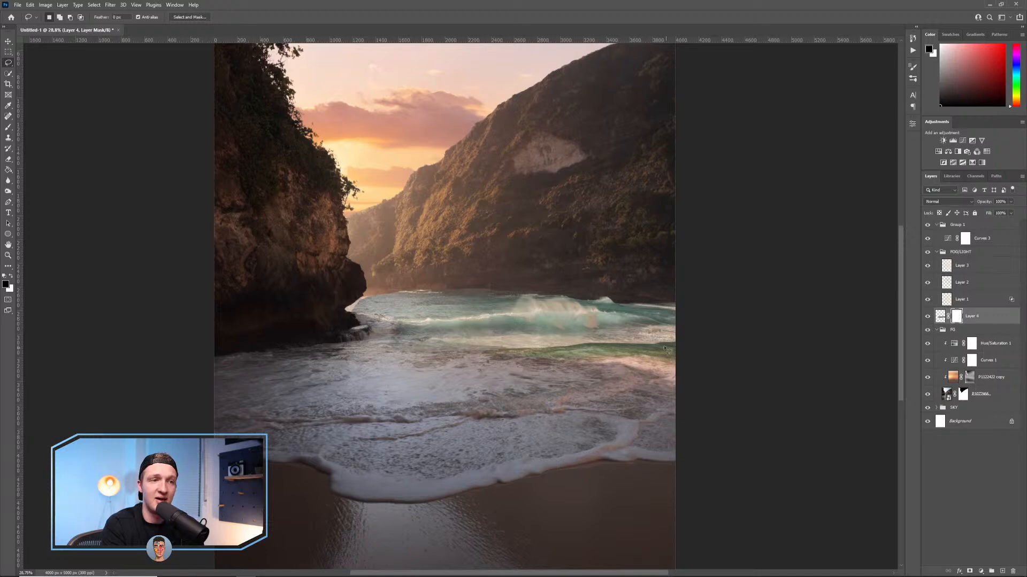
click(9, 129)
click(235, 17)
drag(236, 26, 247, 26)
alt+right_click(566, 362)
mouse_move(697, 351)
mouse_down()
mouse_move(583, 343)
mouse_move(663, 334)
mouse_move(599, 343)
mouse_move(636, 348)
mouse_move(466, 342)
mouse_move(478, 347)
mouse_up()
Mask out the wave layer's upper edge along the cliff base and its left end beside the rock.
alt+right_click(564, 330)
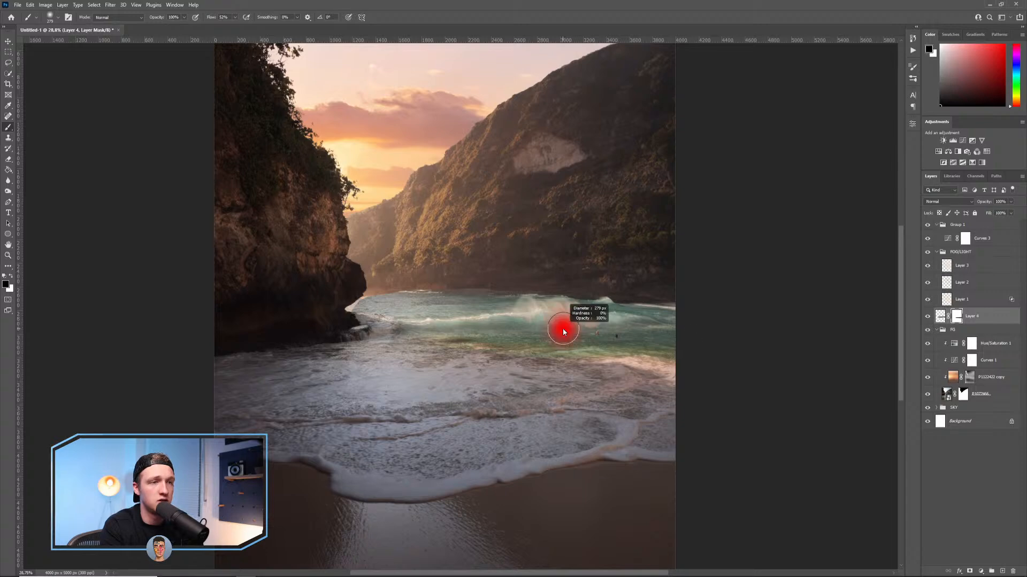
mouse_move(669, 298)
mouse_down()
mouse_move(469, 291)
mouse_move(602, 309)
mouse_move(366, 285)
mouse_move(386, 288)
mouse_move(362, 305)
mouse_up()
alt+right_click(564, 291)
alt+right_click(455, 302)
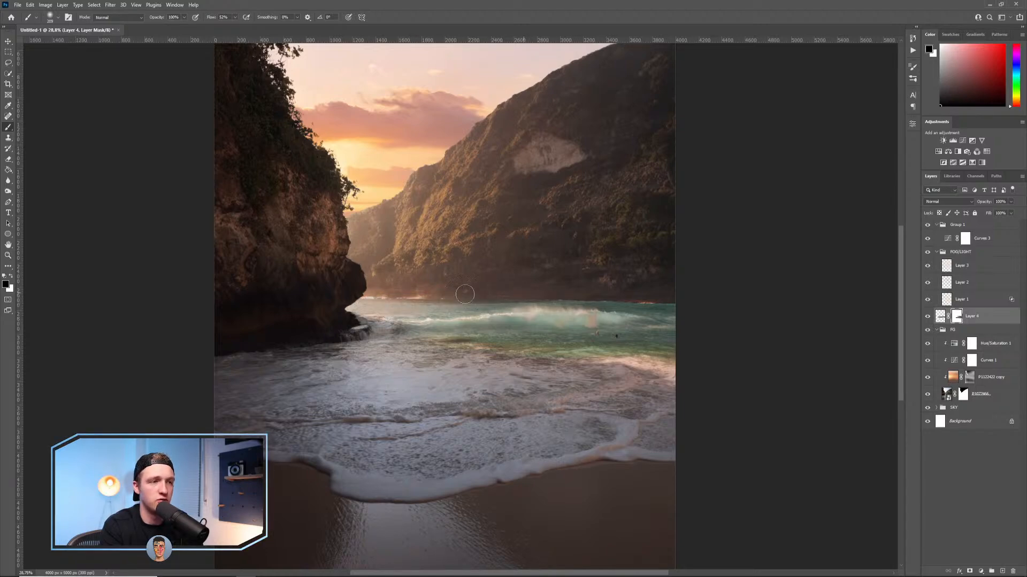
alt+right_click(390, 313)
alt+right_click(415, 362)
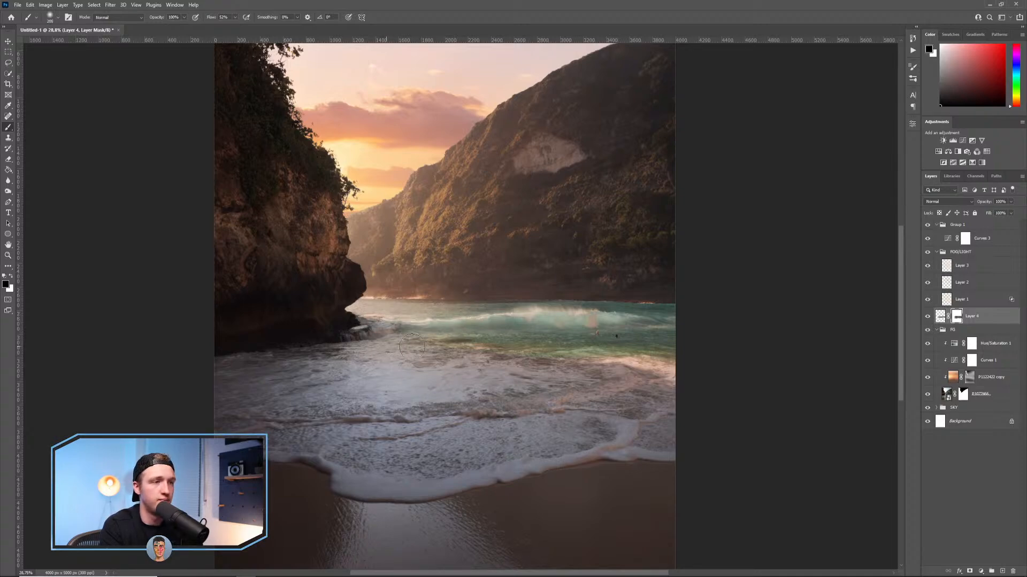
Refine the wave layer's mask with resized soft brushes, blending the water below and around the breaking wave.
alt+right_click(624, 337)
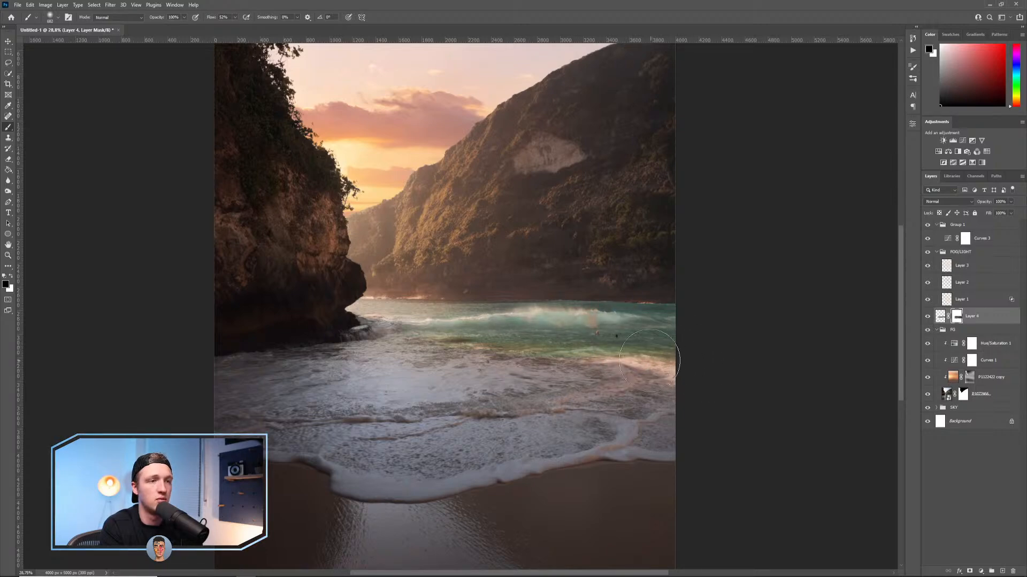
scroll(655, 376, down, 2)
scroll(653, 389, up, 10)
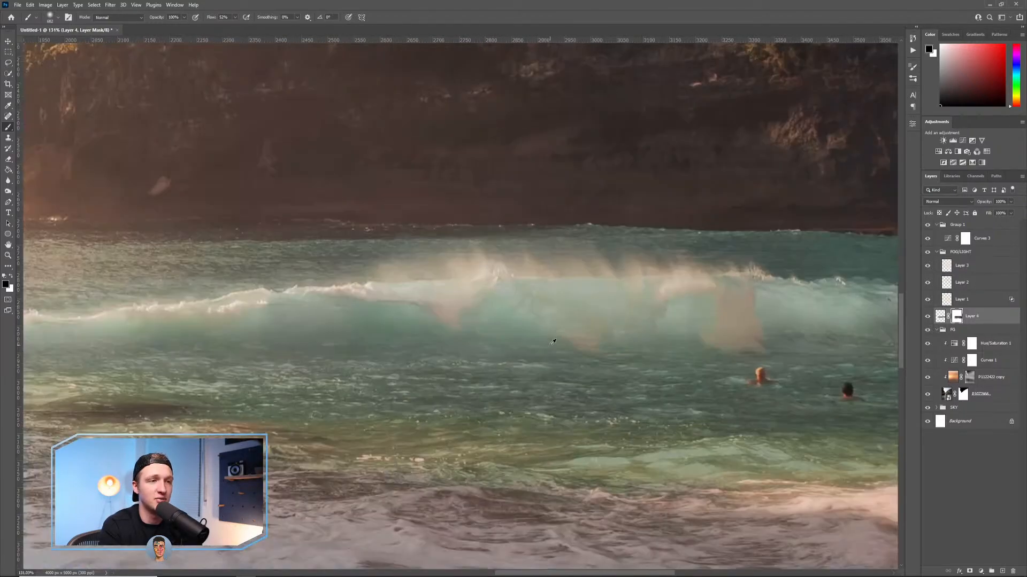
alt+right_click(615, 369)
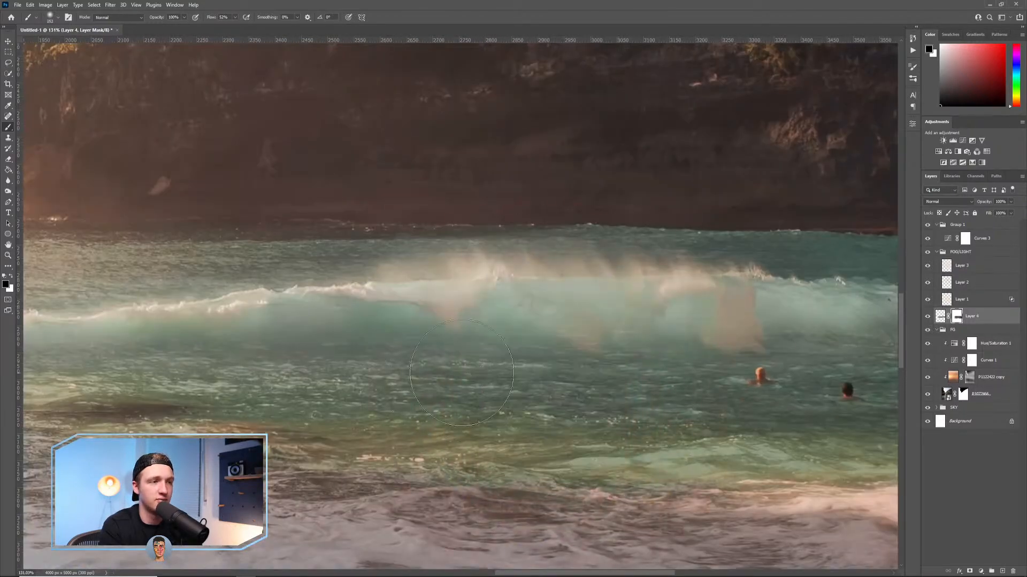
alt+right_click(728, 296)
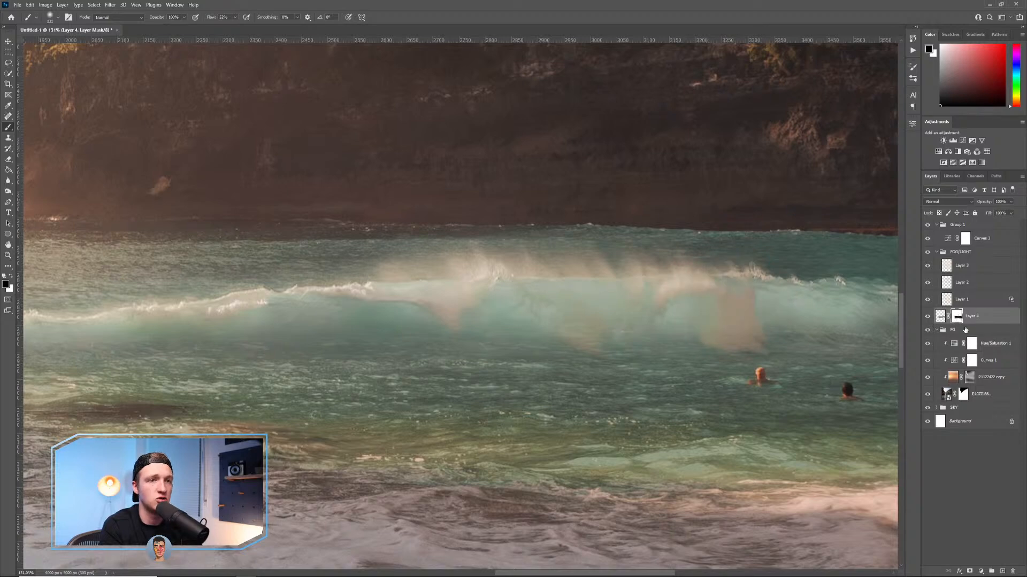
Choose a brush from the Splashes set, resize it, and set it to paint white at 100% flow.
click(53, 16)
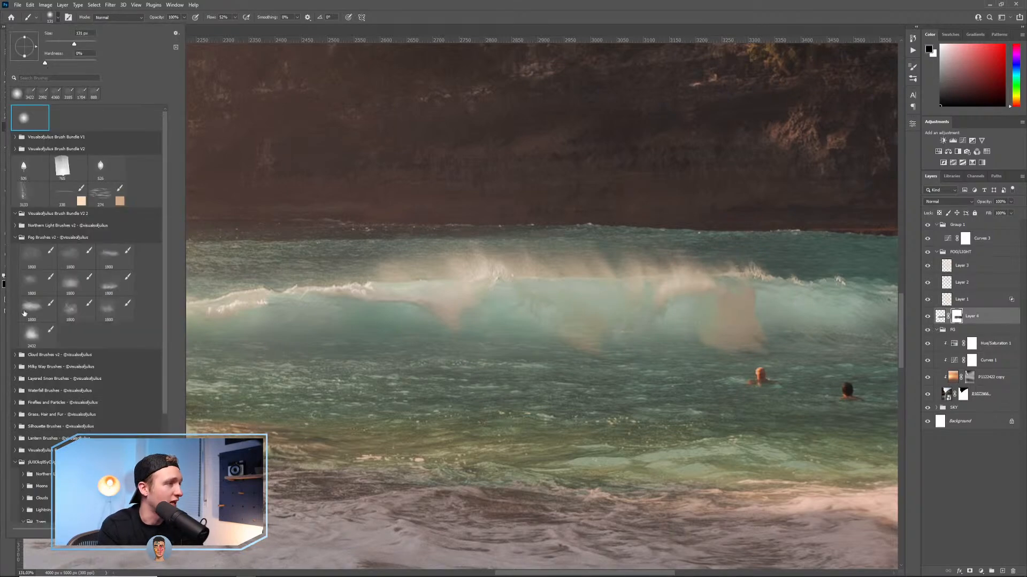
click(15, 237)
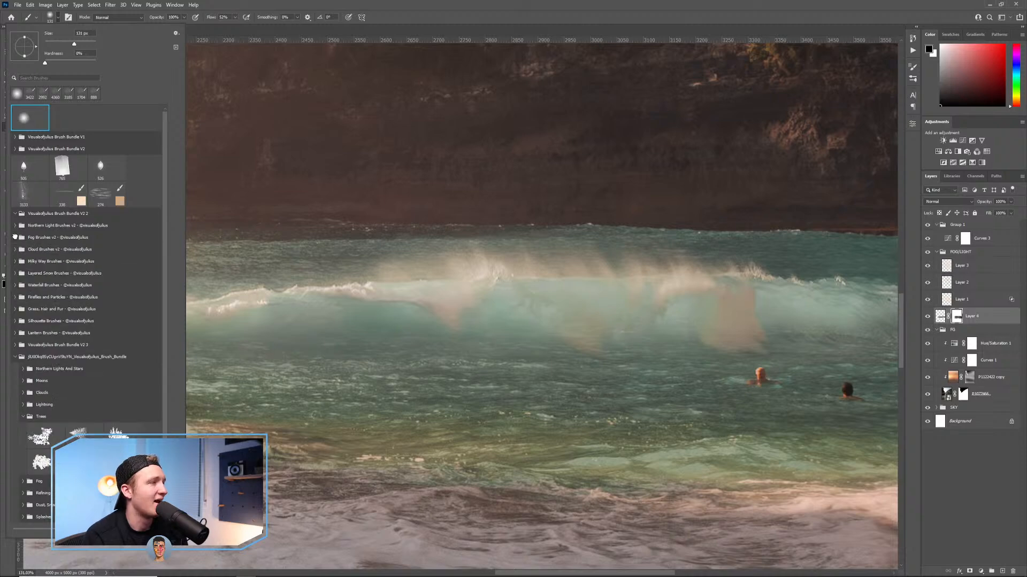
click(23, 416)
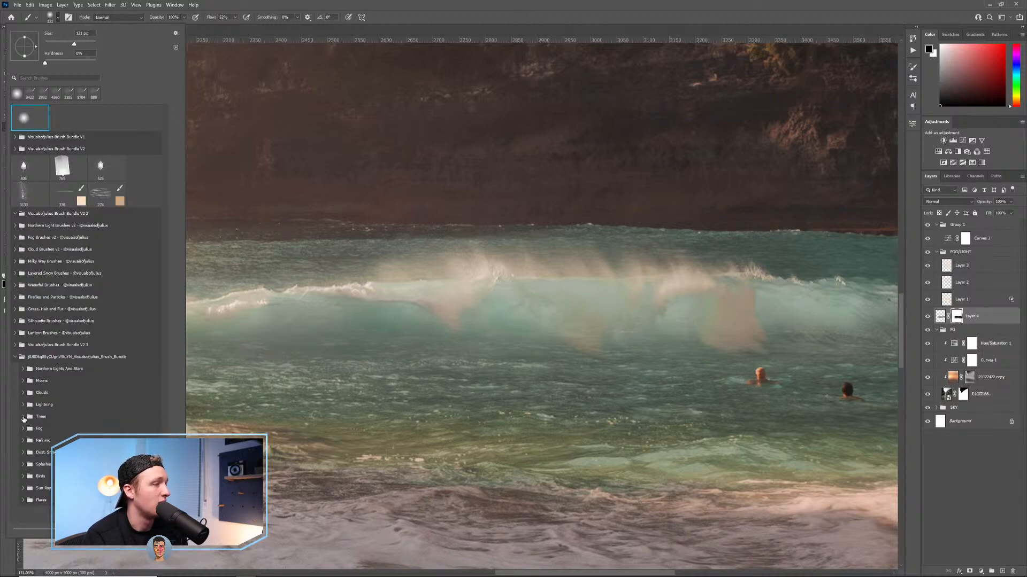
click(23, 465)
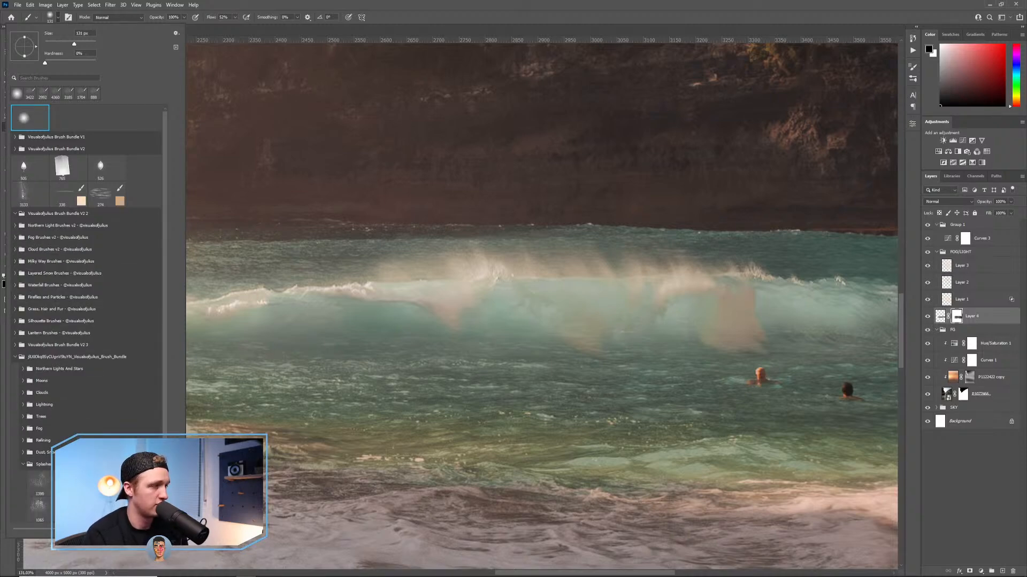
scroll(24, 464, down, 1)
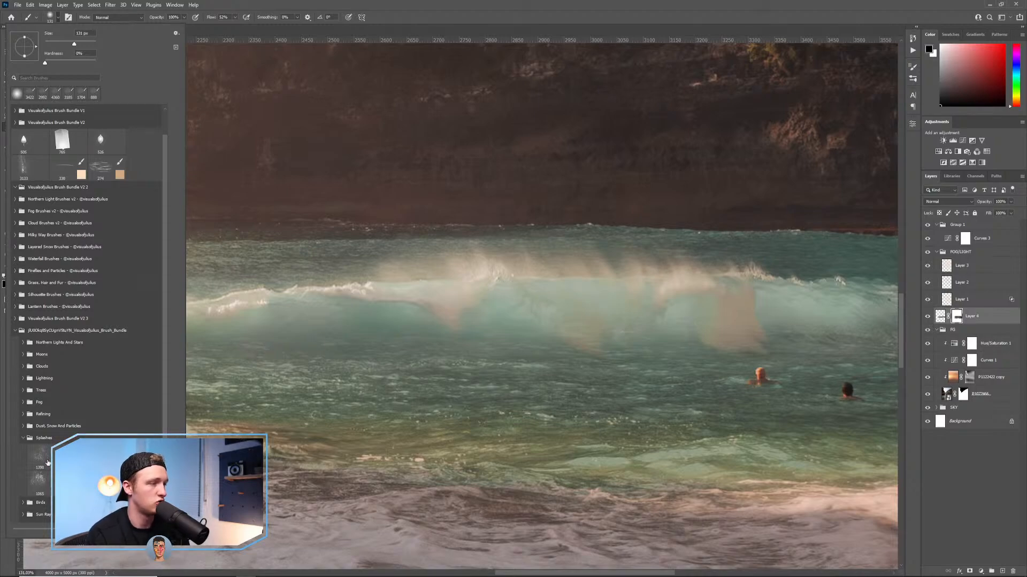
click(47, 463)
drag(537, 320, 174, 299)
key(x)
click(235, 17)
drag(234, 26, 253, 26)
Paint splash spray along the crest of the breaking wave on the wave layer's mask.
click(489, 231)
drag(494, 258, 491, 258)
click(575, 282)
drag(641, 290, 671, 290)
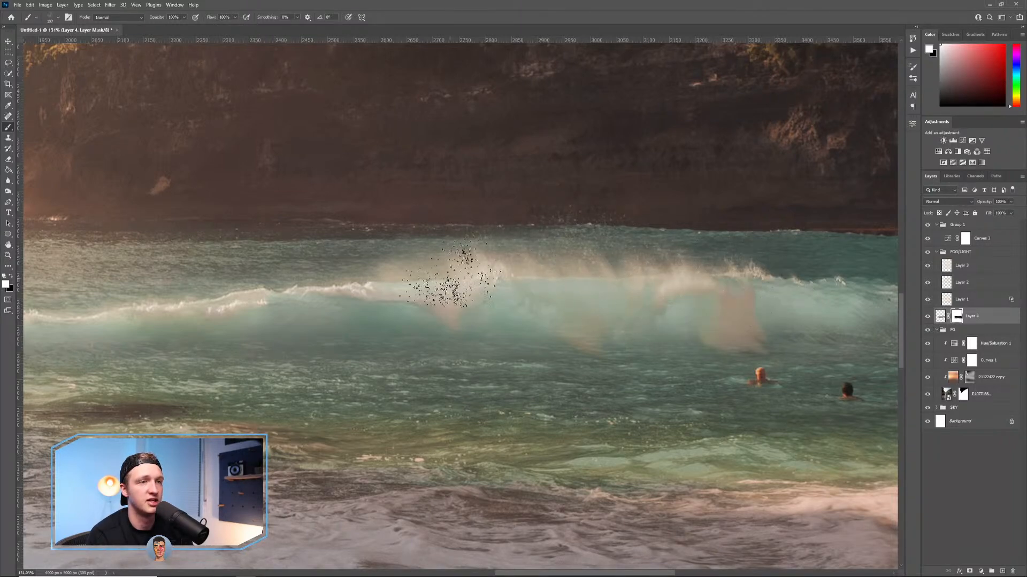
drag(415, 294, 431, 312)
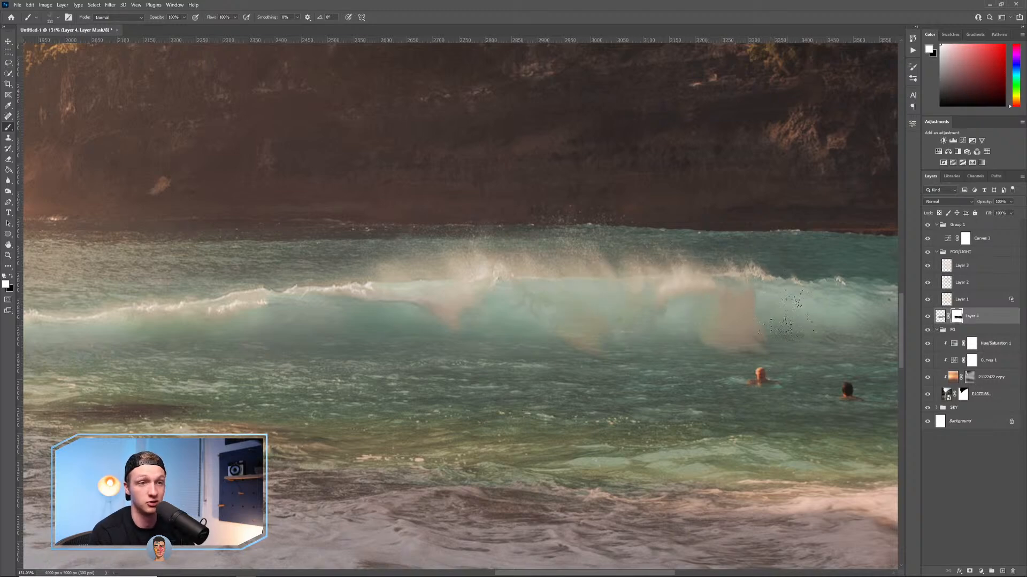
alt+right_click(419, 297)
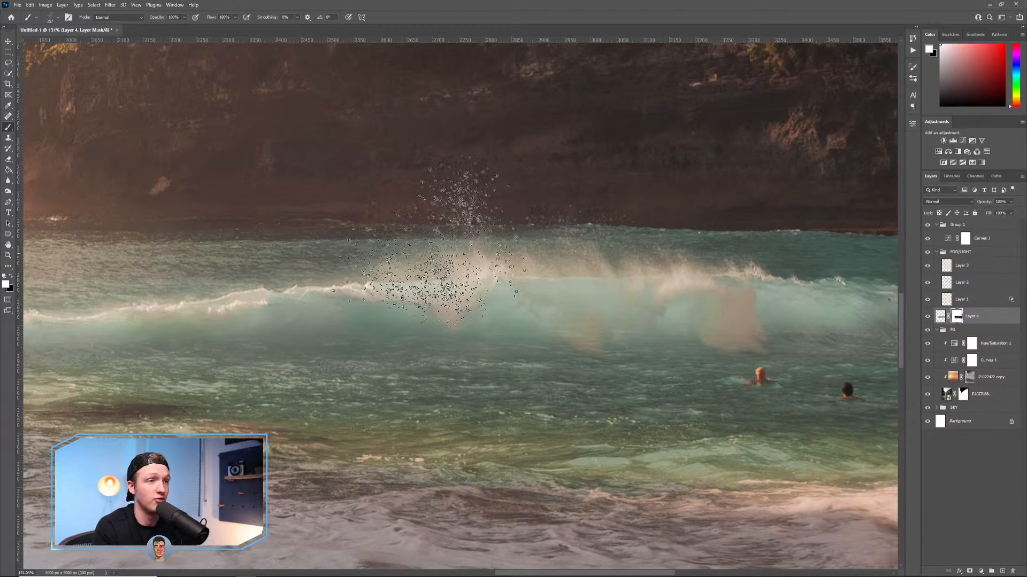
alt+right_click(439, 301)
scroll(486, 415, down, 10)
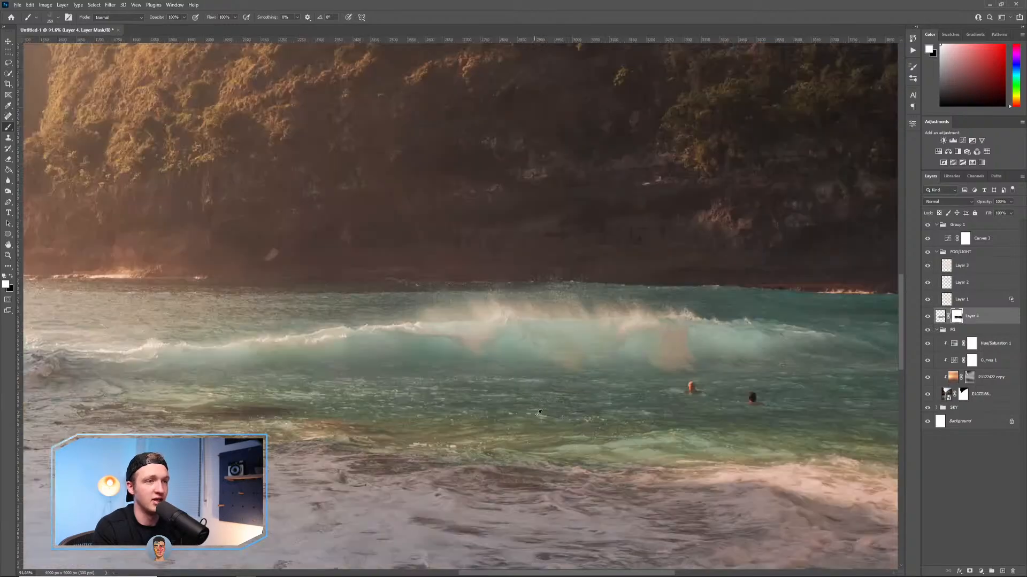
scroll(587, 414, down, 1)
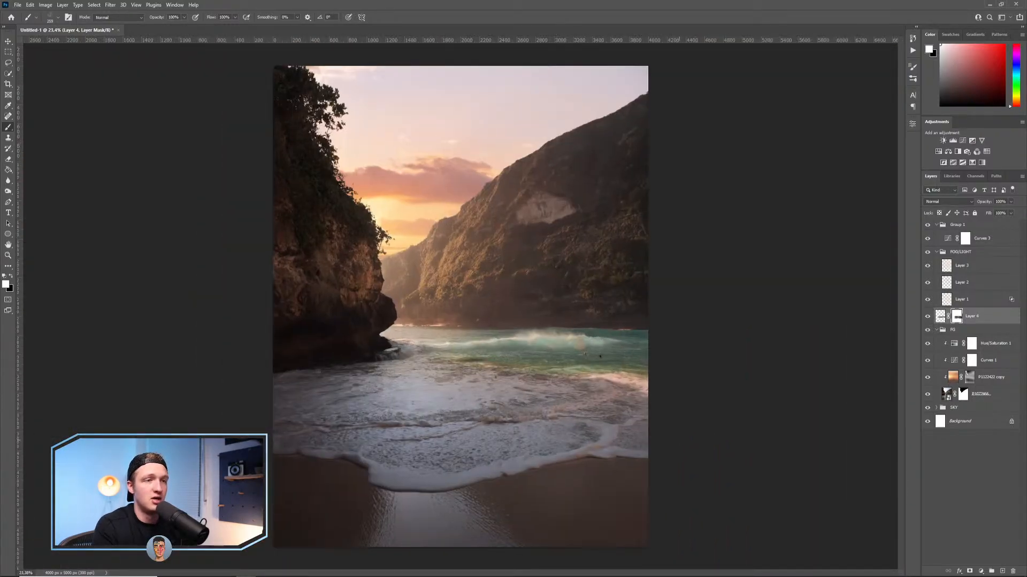
Add a Hue/Saturation adjustment above the wave layer and clip it to that layer.
click(940, 316)
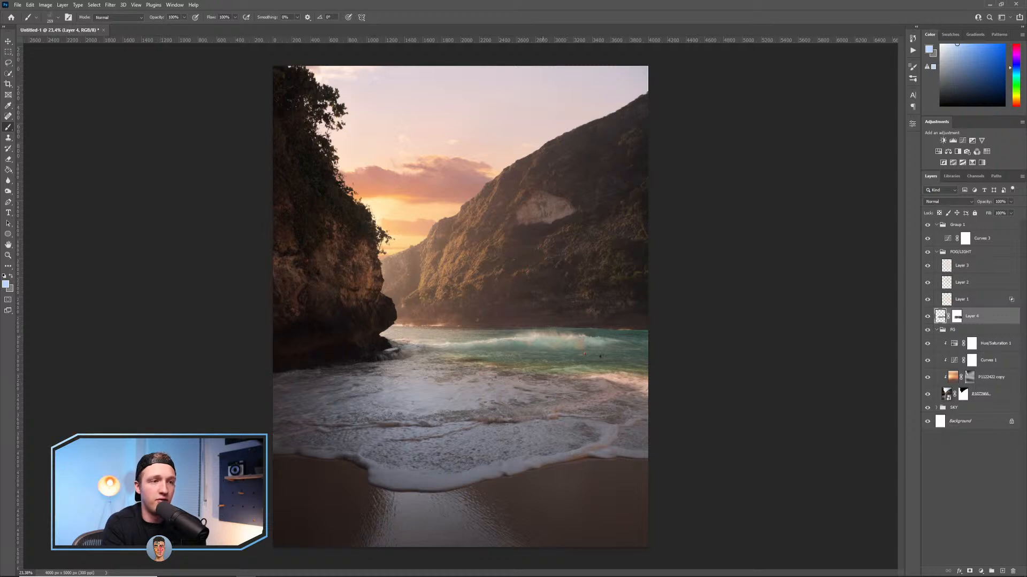
click(939, 152)
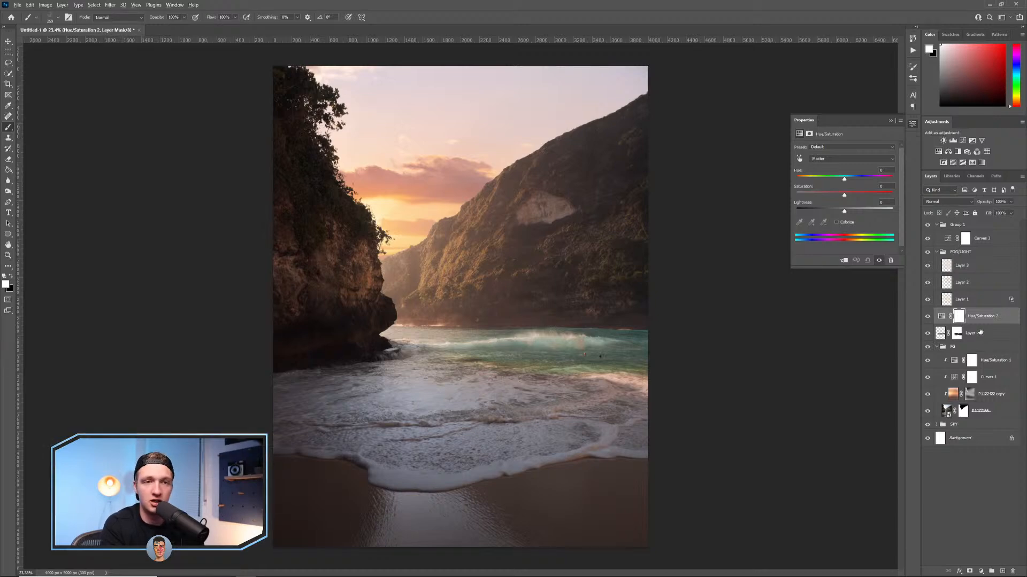
alt+click(980, 325)
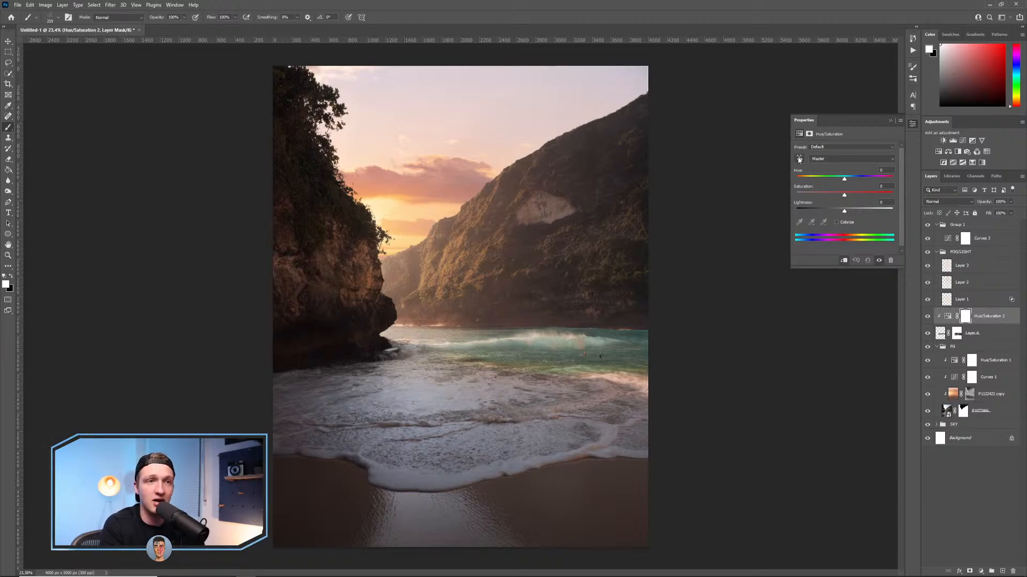
Target the water's cyans in the clipped Hue/Saturation adjustment, shift their hue towards green, lower the saturation slightly, and set lightness to -42.
click(833, 162)
click(823, 162)
click(799, 158)
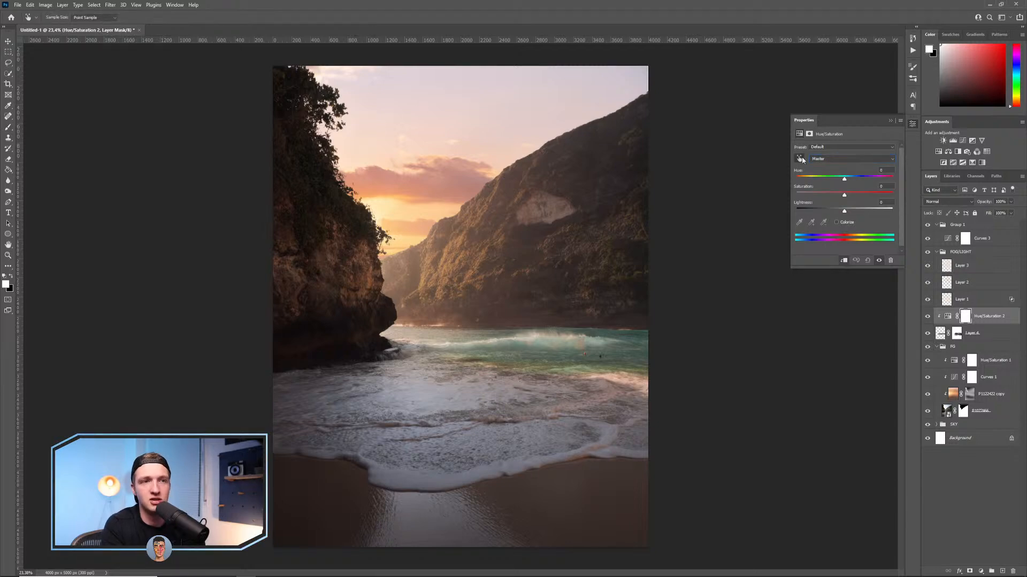
click(522, 340)
drag(844, 182, 824, 210)
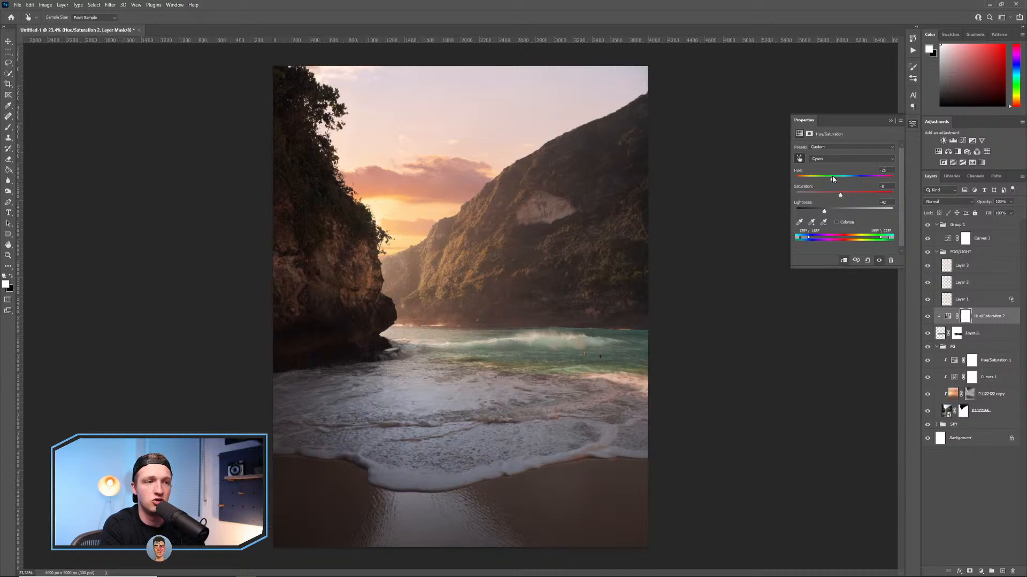
click(822, 160)
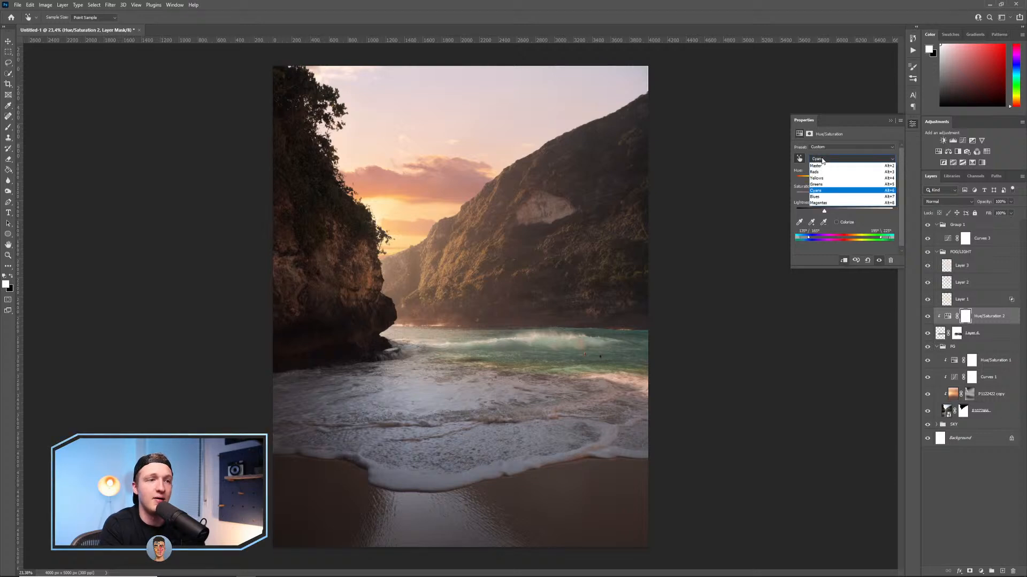
click(822, 160)
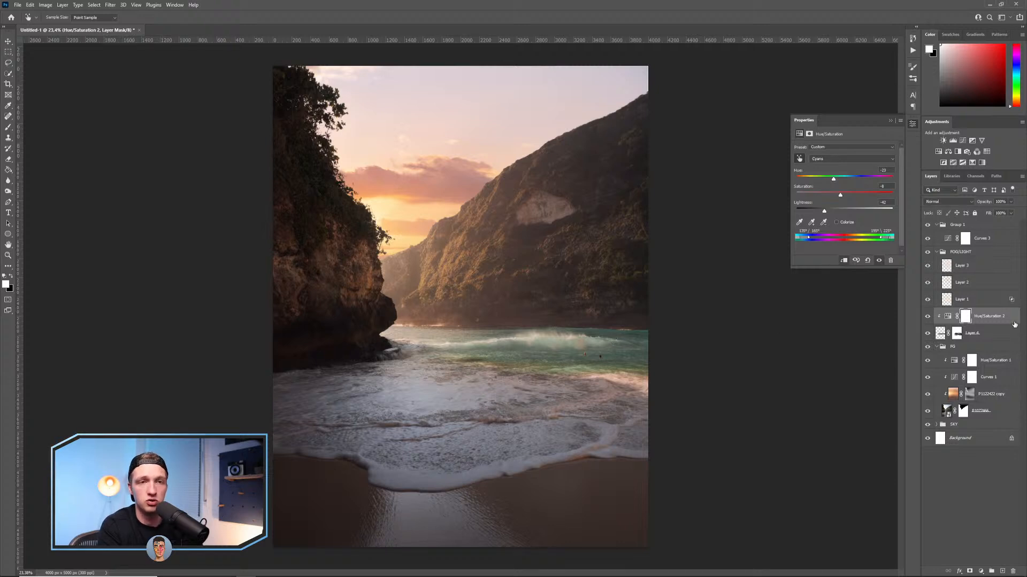
Add a Curves adjustment clipped to the wave layer, reshape its highlights and shadows to match the surrounding water, and compare the result.
key(b)
click(962, 140)
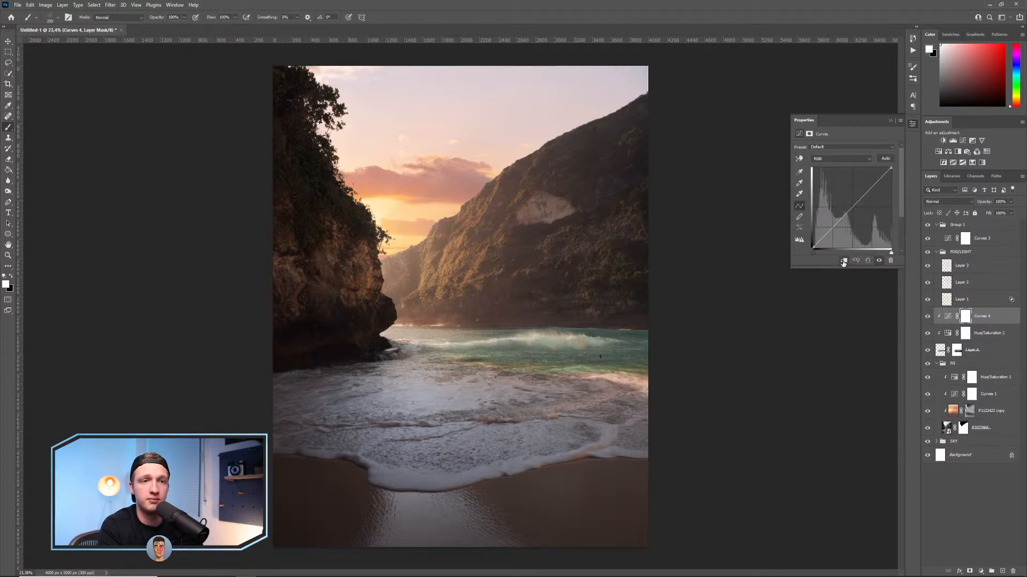
drag(891, 170, 897, 180)
drag(814, 246, 839, 222)
click(891, 120)
mouse_move(927, 315)
mouse_down()
mouse_move(924, 337)
mouse_move(926, 318)
mouse_up()
scroll(531, 406, down, 4)
scroll(531, 406, up, 5)
scroll(533, 404, down, 3)
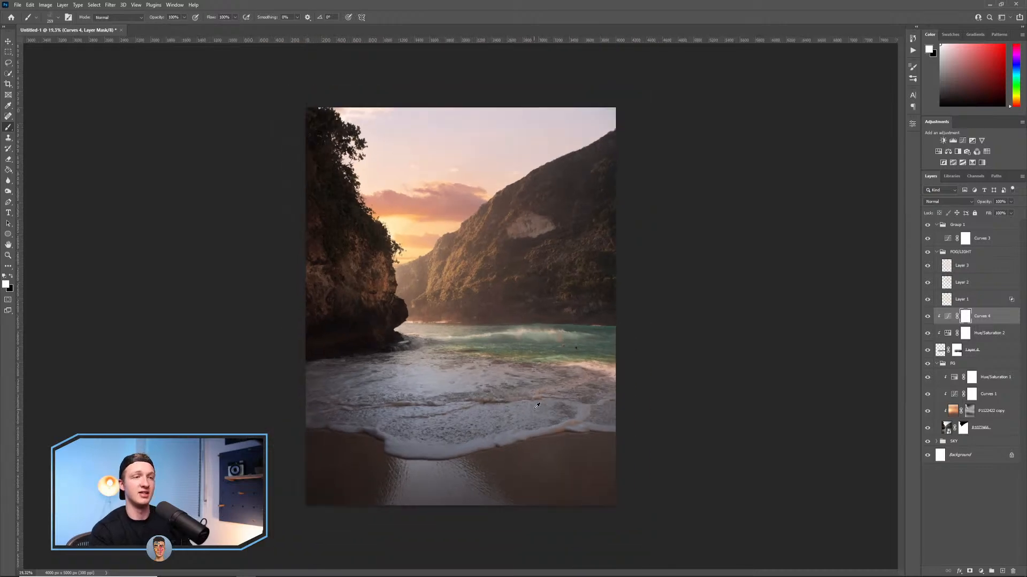
scroll(538, 406, up, 2)
scroll(537, 405, down, 1)
scroll(538, 406, up, 2)
Duplicate the P1077466 photo layer to the top of the layer stack and delete the copy's layer mask.
click(947, 428)
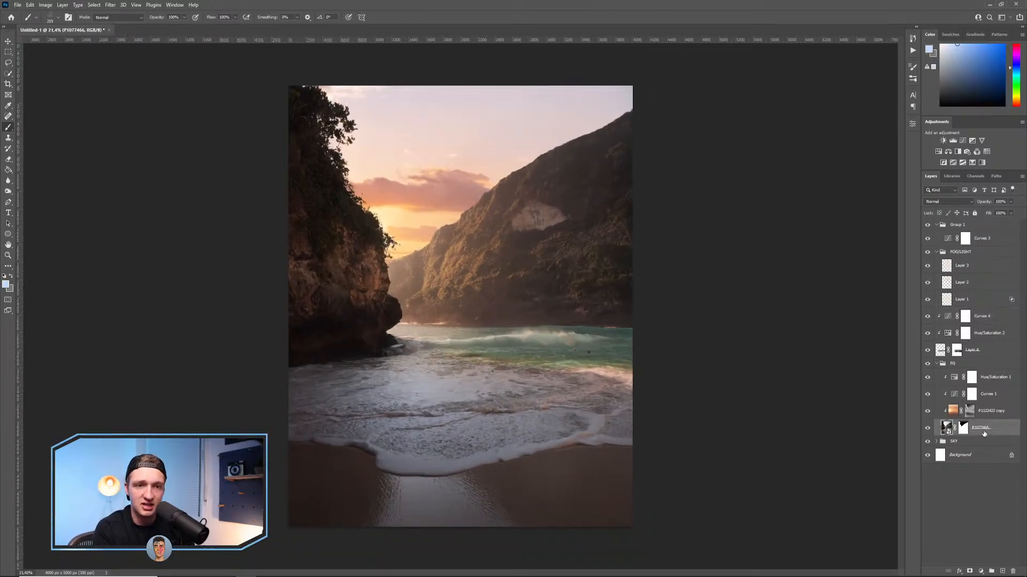
right_click(991, 432)
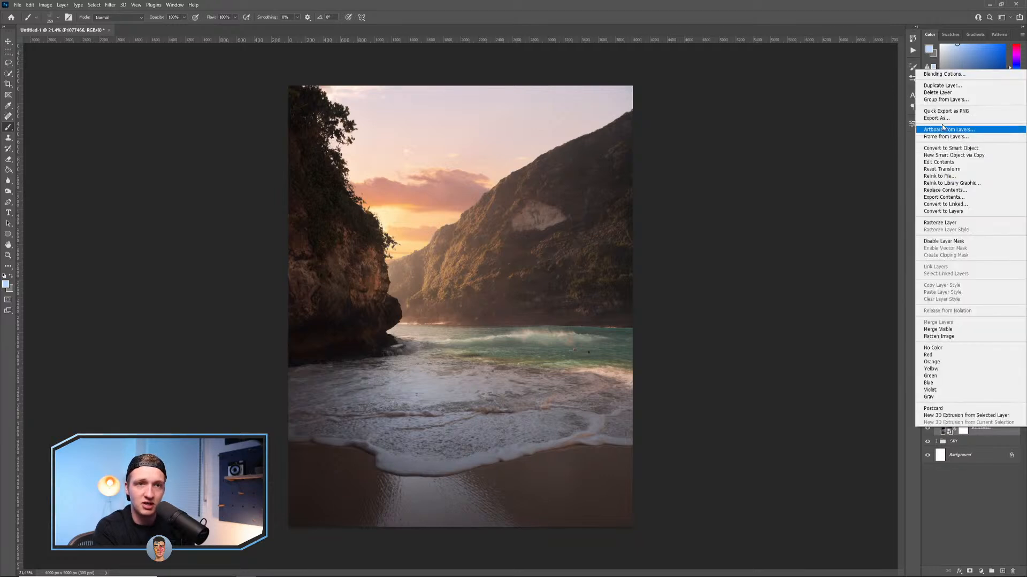
key(Escape)
drag(998, 432, 962, 228)
right_click(957, 227)
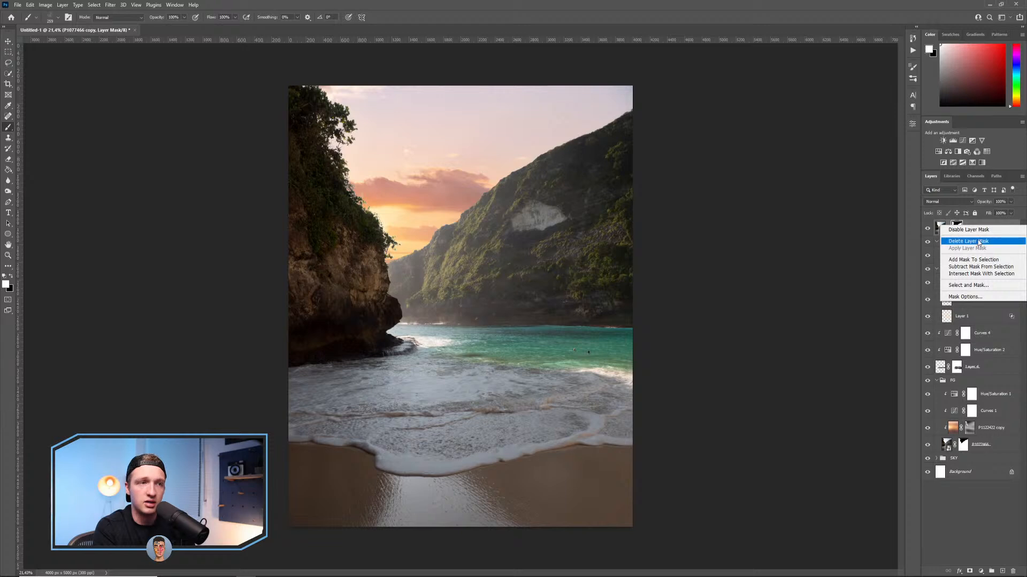
click(960, 238)
click(835, 280)
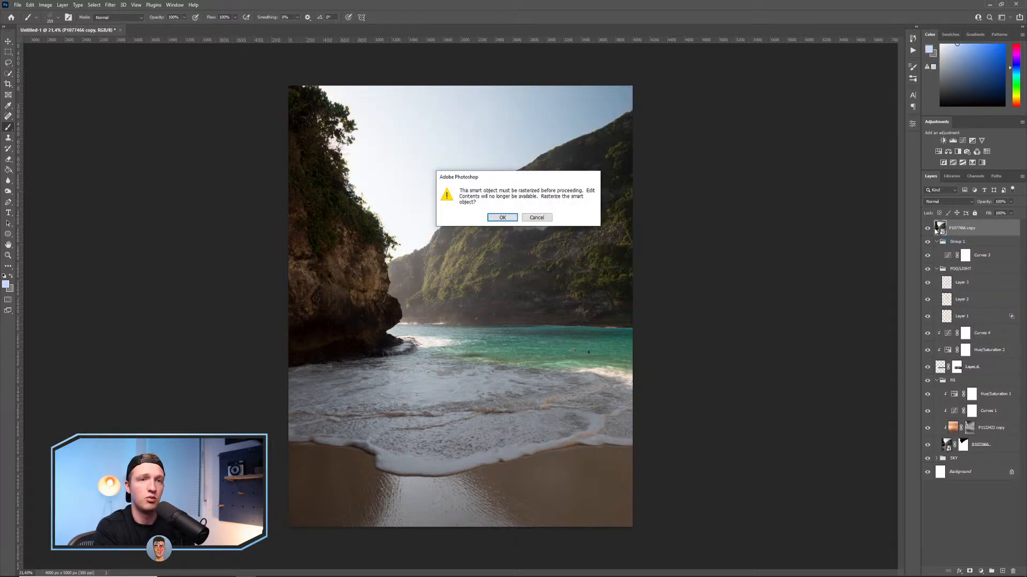
click(537, 218)
Compare the composite with the original photo by toggling the top copy, leaving the copy hidden.
click(928, 229)
click(928, 230)
click(927, 230)
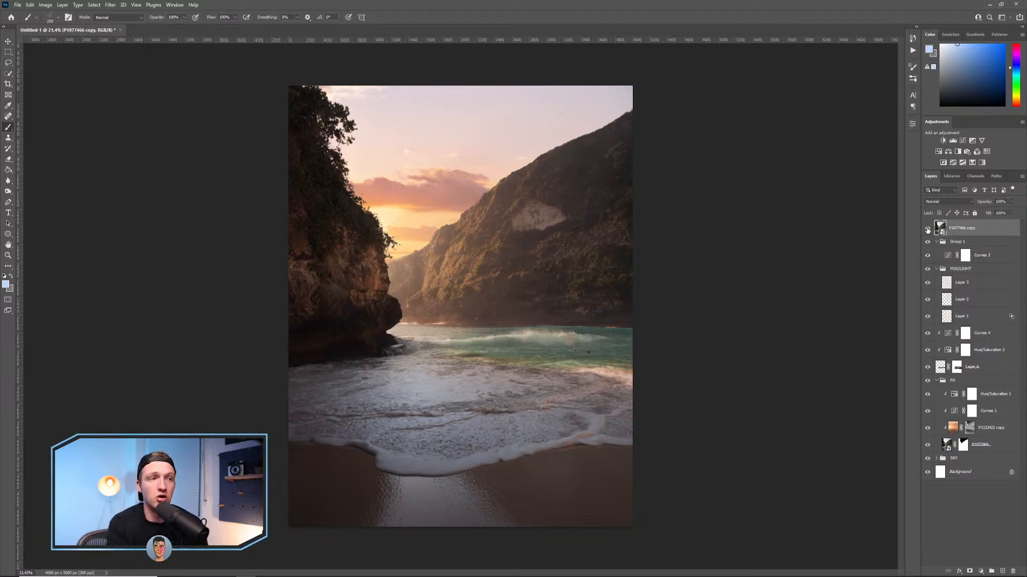
click(928, 230)
click(928, 230)
click(927, 230)
click(928, 230)
click(928, 230)
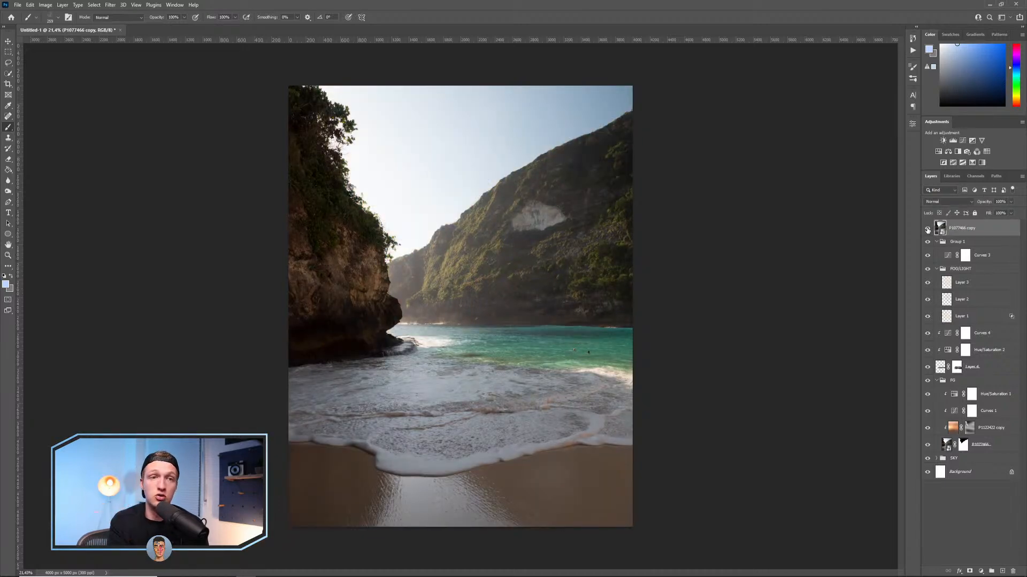
click(928, 230)
Create a new empty layer above the Curves adjustment inside Group 1.
click(949, 429)
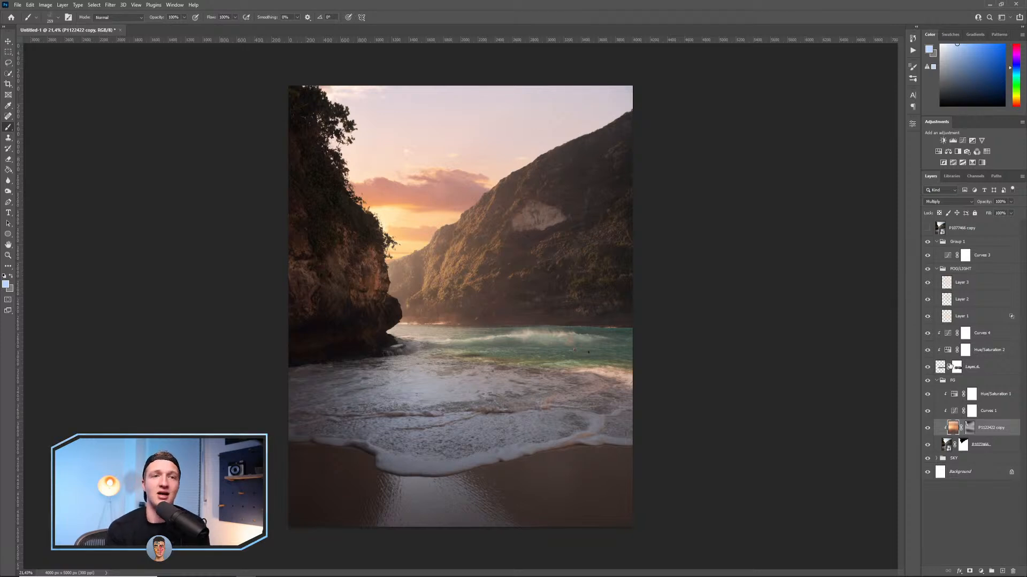
click(987, 258)
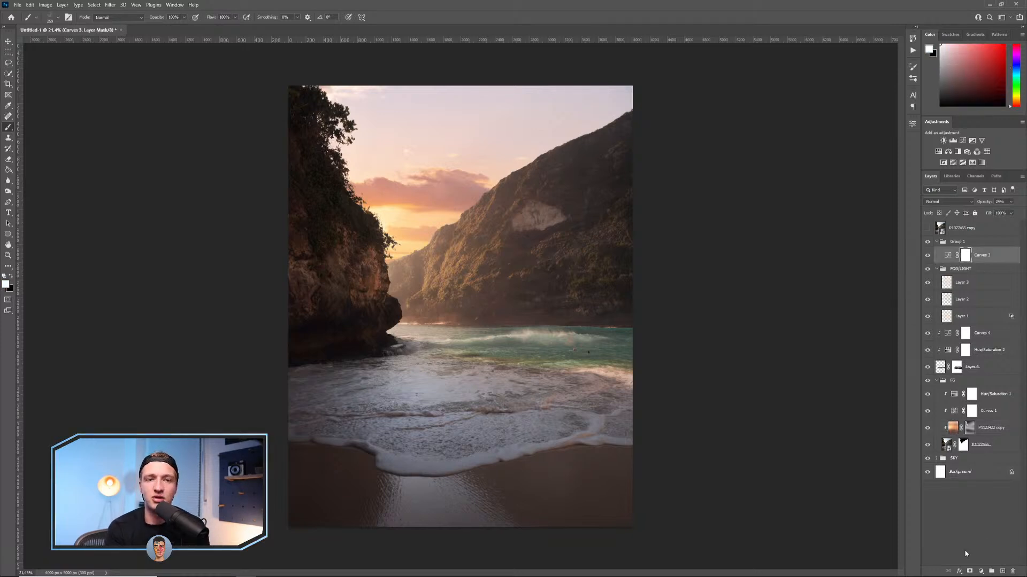
click(1001, 571)
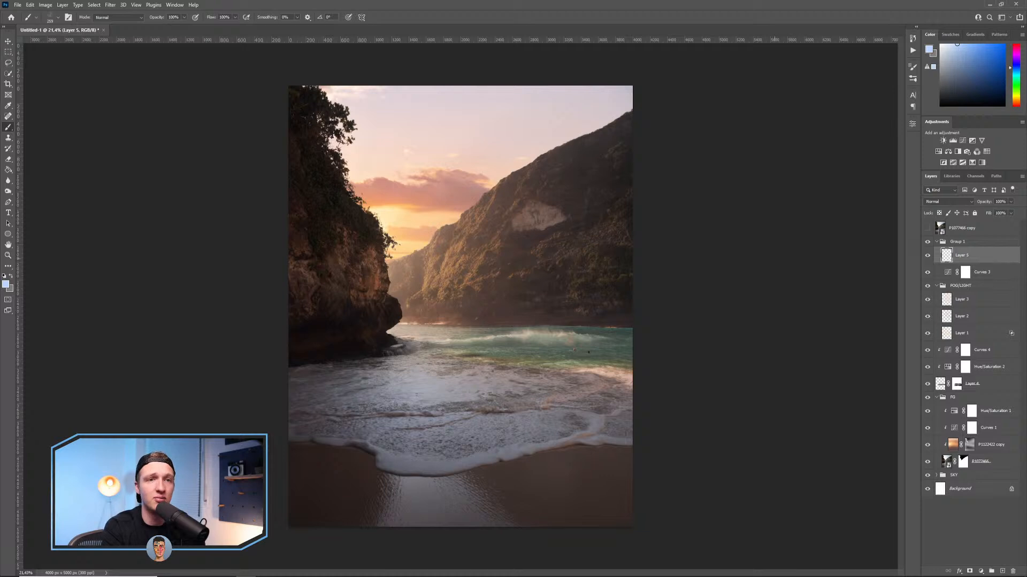
Set up a large soft brush with a very dark blue foreground colour and 9% flow.
click(50, 16)
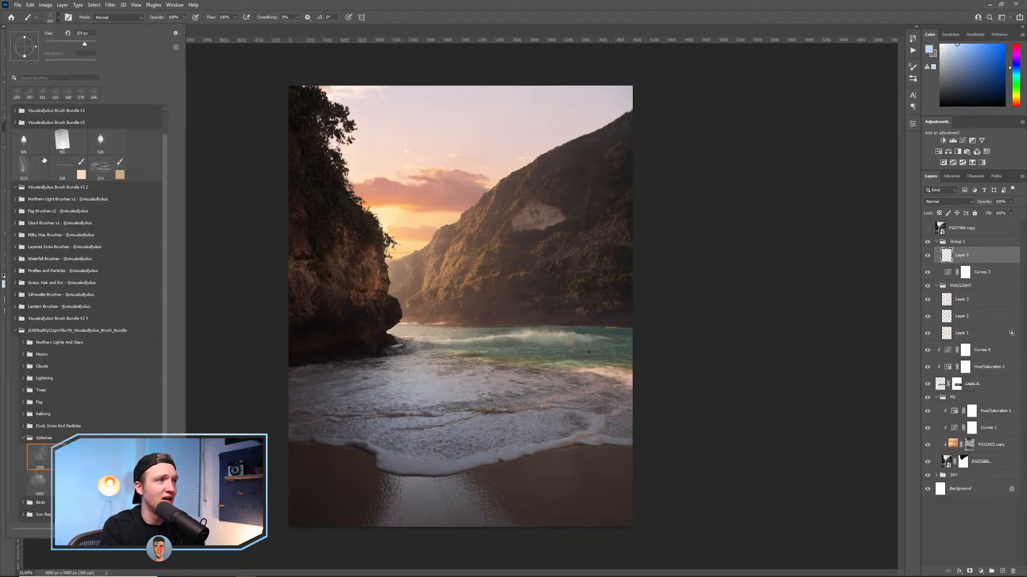
alt+right_click(816, 176)
click(963, 95)
click(1017, 70)
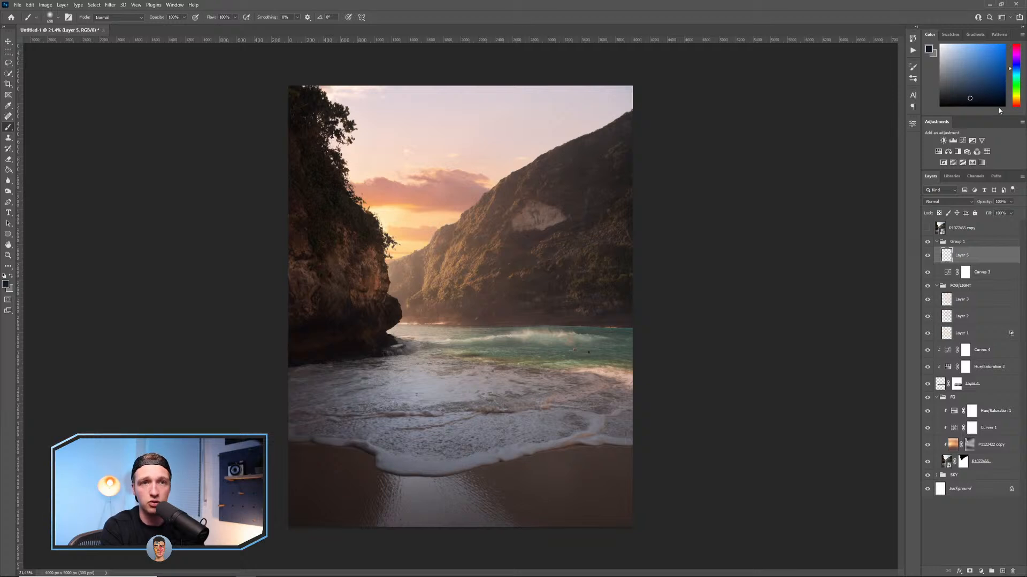
drag(997, 116, 996, 135)
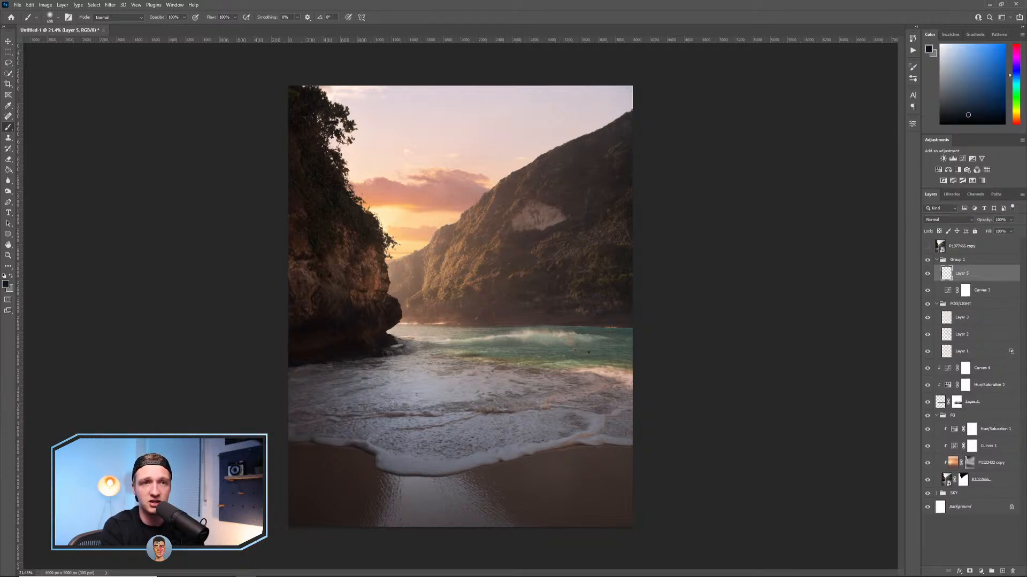
drag(204, 28, 202, 28)
Paint a dark vignette around the image edges and corners on the new layer, darkening the sky, the sand and the cliff on the left.
drag(588, 208, 648, 220)
click(636, 83)
mouse_move(714, 500)
mouse_down()
mouse_move(804, 515)
mouse_move(89, 465)
mouse_up()
mouse_move(234, 345)
mouse_down()
mouse_move(264, 532)
mouse_move(272, 105)
mouse_up()
drag(326, 206, 299, 205)
mouse_move(299, 206)
mouse_down()
mouse_move(367, 401)
mouse_move(354, 332)
mouse_up()
mouse_move(301, 86)
mouse_down()
mouse_move(844, 92)
mouse_move(339, 51)
mouse_move(810, 73)
mouse_up()
key(ctrl+z)
drag(529, 115, 559, 115)
mouse_move(625, 48)
mouse_down()
mouse_move(814, 80)
mouse_move(786, 118)
mouse_up()
drag(607, 201, 570, 202)
mouse_move(701, 54)
mouse_down()
mouse_move(268, 26)
mouse_move(349, 104)
mouse_up()
drag(493, 144, 396, 134)
mouse_move(617, 82)
mouse_down()
mouse_move(454, 64)
mouse_move(786, 64)
mouse_up()
mouse_move(550, 144)
mouse_down()
mouse_move(641, 144)
mouse_move(646, 320)
mouse_move(788, 380)
mouse_up()
drag(788, 380, 821, 380)
mouse_move(500, 539)
mouse_down()
mouse_move(813, 558)
mouse_move(551, 506)
mouse_move(855, 500)
mouse_up()
mouse_move(593, 430)
mouse_down()
mouse_move(648, 435)
mouse_move(616, 434)
mouse_up()
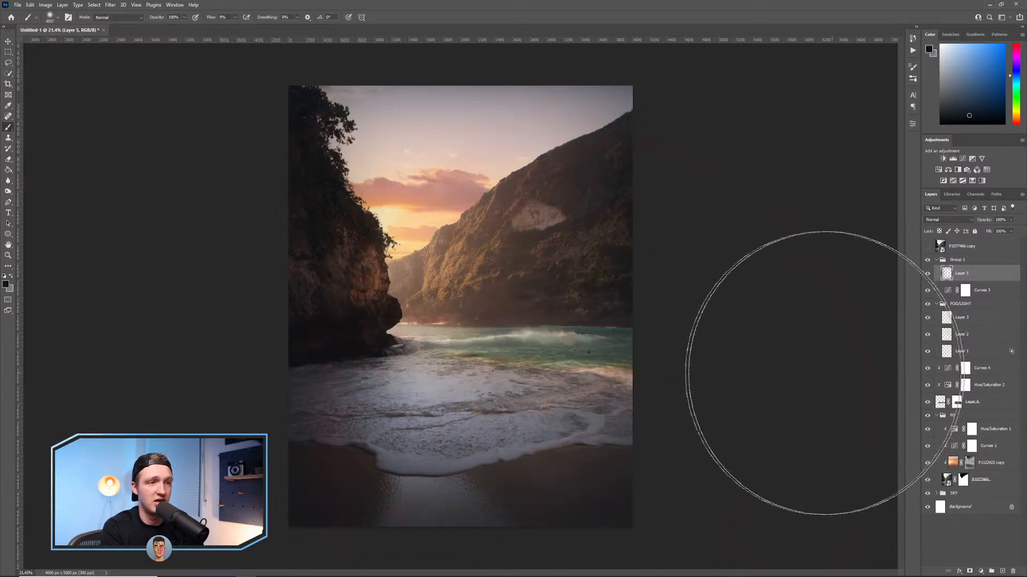
mouse_move(410, 280)
mouse_down()
mouse_move(365, 280)
mouse_move(386, 294)
mouse_move(337, 315)
mouse_up()
key(ctrl+z)
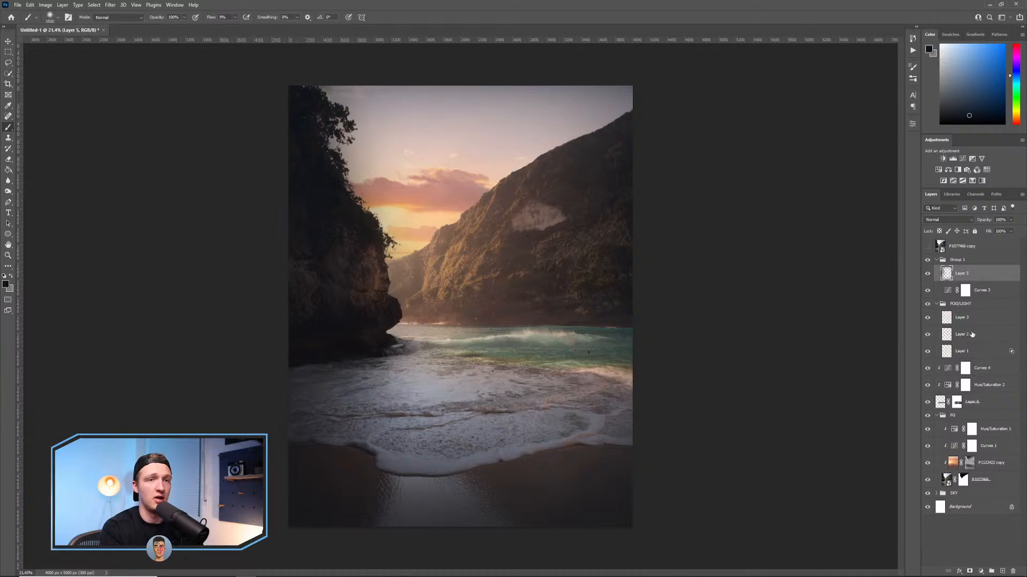
Split the vignette layer's Blend If underlying highlights to about 110 / 212, and set the layer opacity to 47%.
double_click(984, 275)
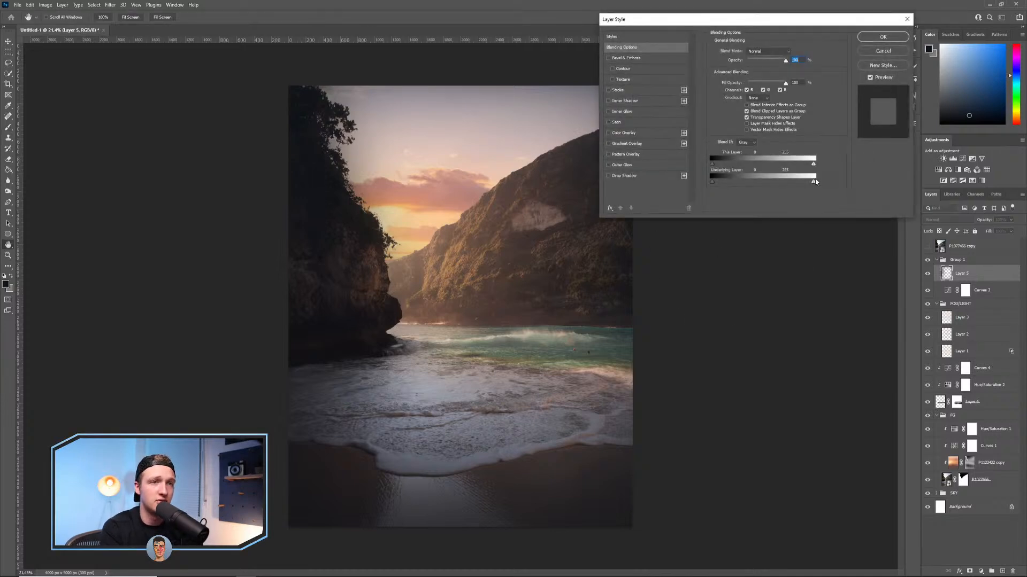
drag(812, 183, 839, 181)
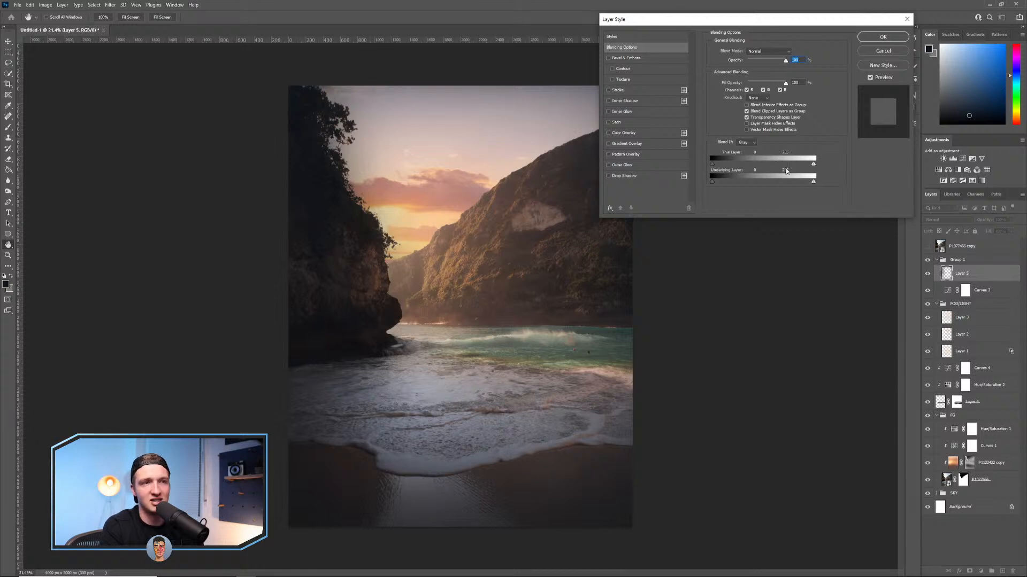
drag(812, 182, 761, 182)
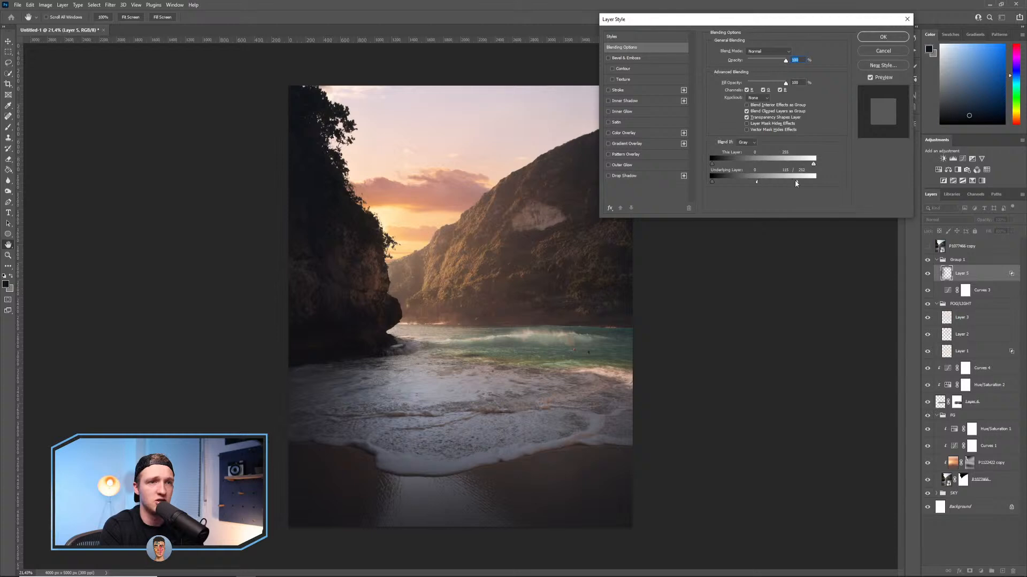
click(883, 37)
click(1011, 219)
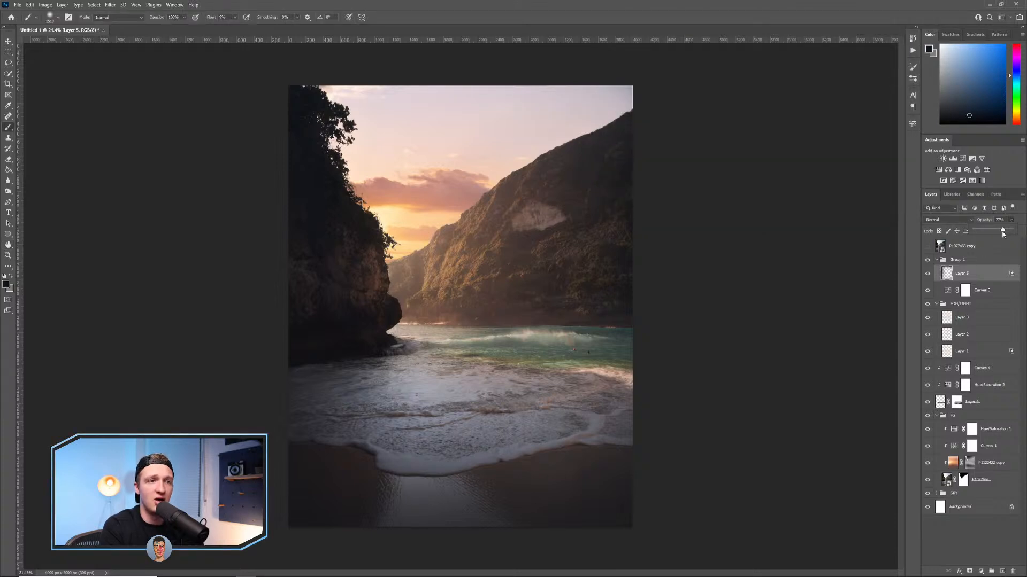
drag(1012, 230, 986, 233)
Compare the image with and without the vignette layer and review the layer's blending options.
click(927, 274)
click(928, 273)
click(927, 274)
click(927, 273)
click(927, 273)
click(924, 278)
click(924, 278)
click(924, 278)
click(924, 278)
click(924, 278)
click(924, 278)
click(925, 278)
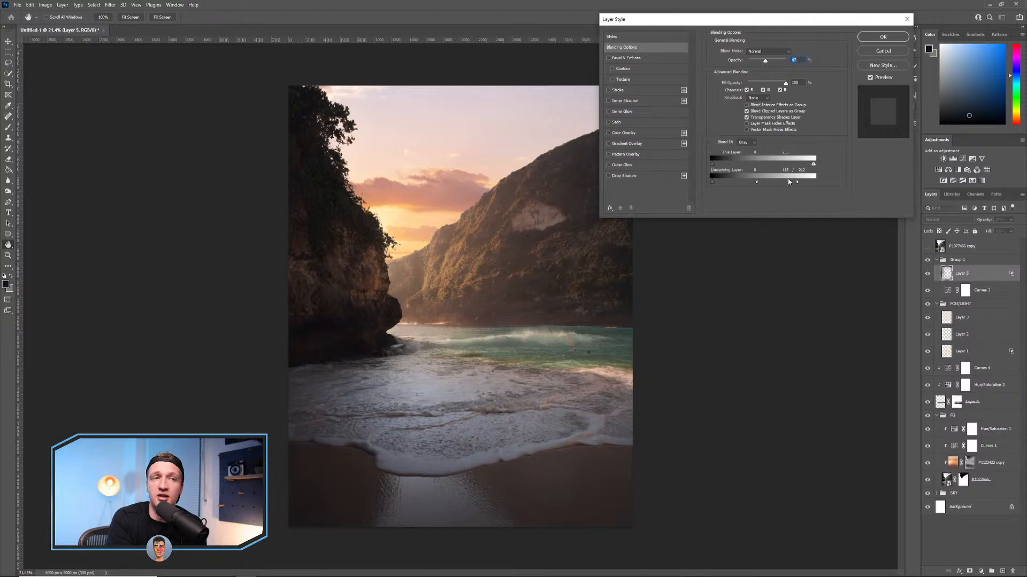
click(886, 51)
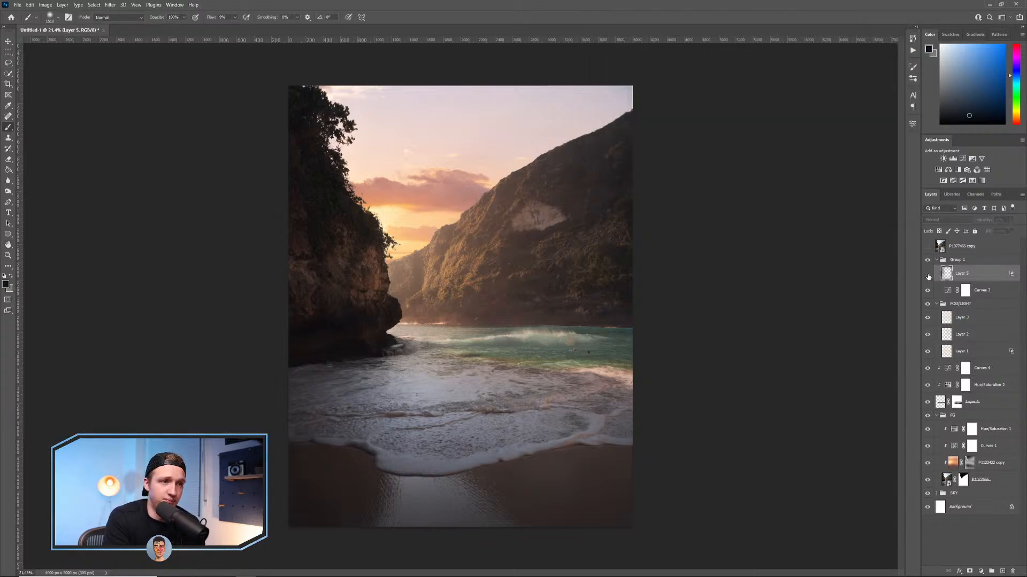
click(927, 275)
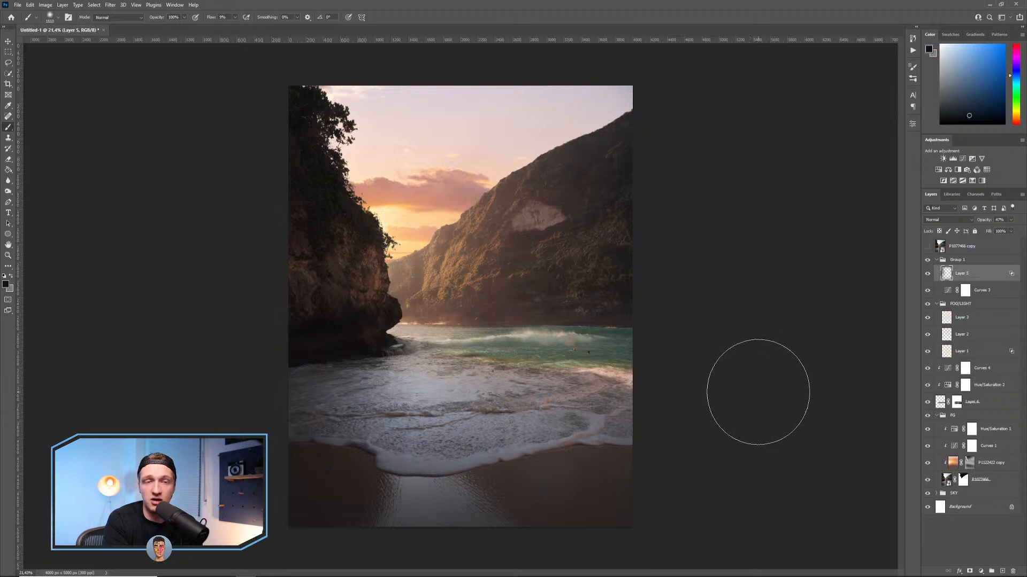
Create another new layer above the vignette layer and set its blend mode to Color.
click(1003, 572)
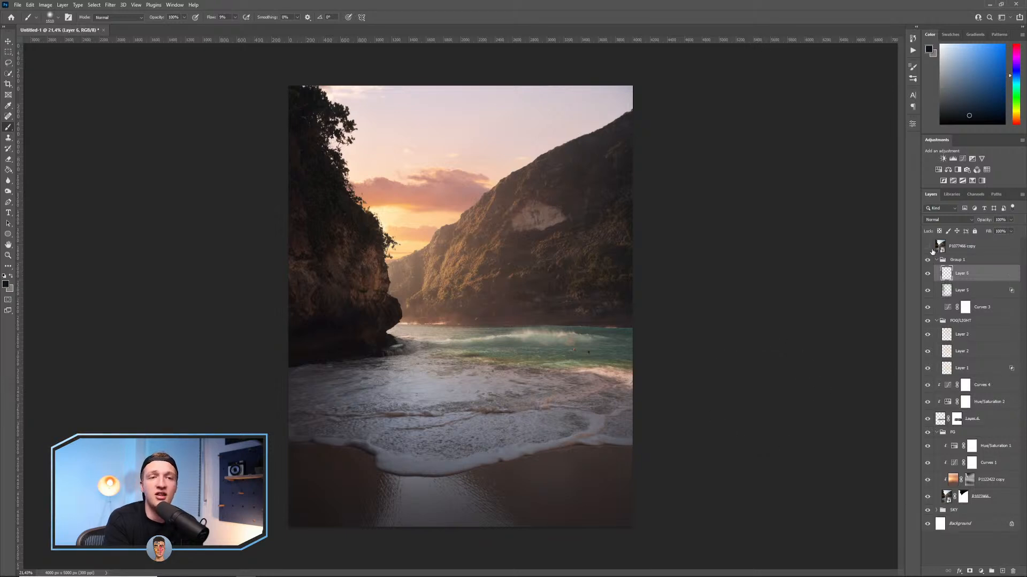
click(951, 219)
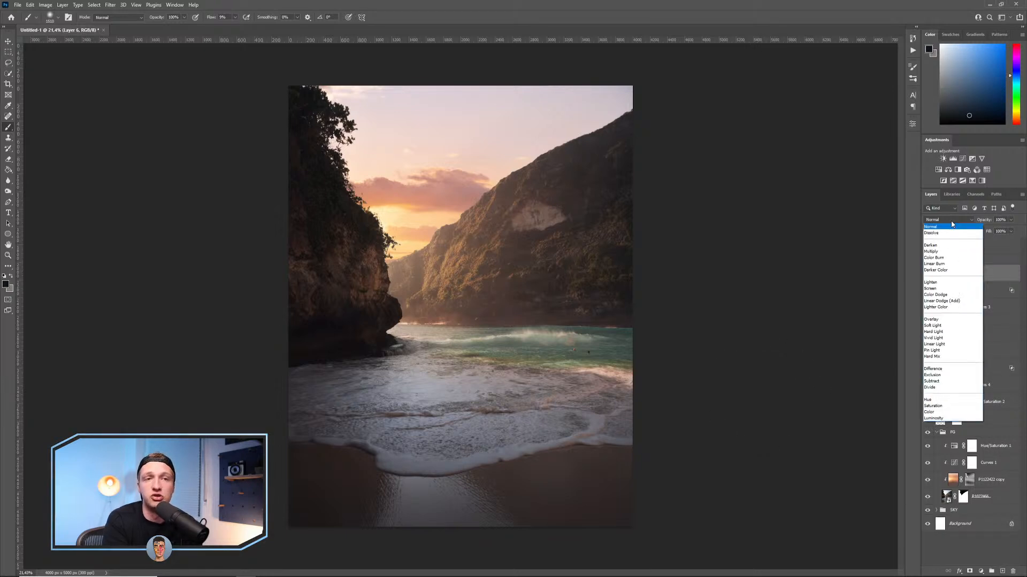
click(936, 411)
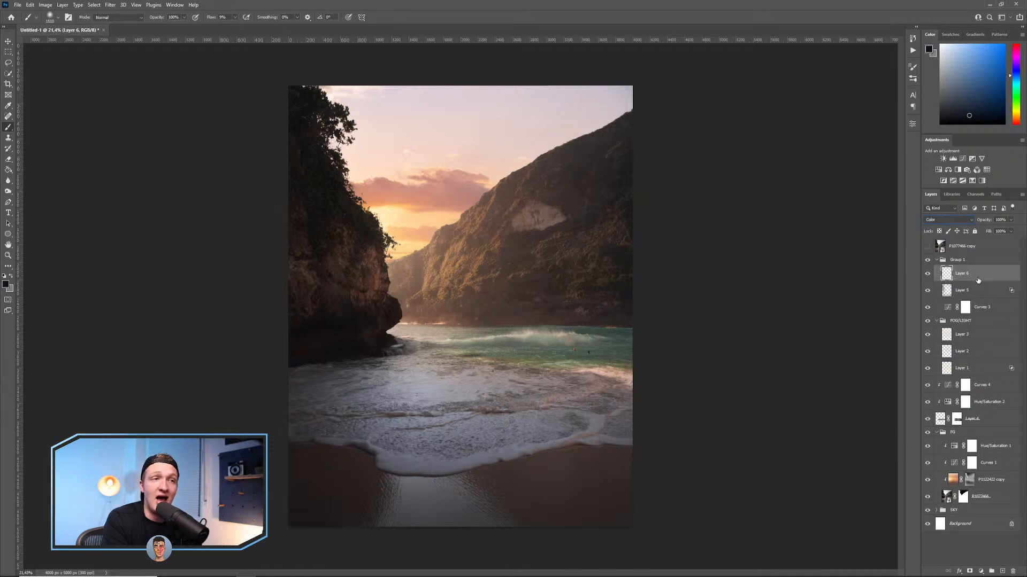
Sample a green tone from the water and brush it over the orange patches in the shallows and along the wave on the Color layer.
mouse_move(595, 393)
mouse_down()
mouse_move(600, 360)
mouse_move(561, 372)
mouse_move(564, 333)
mouse_up()
alt+right_click(578, 412)
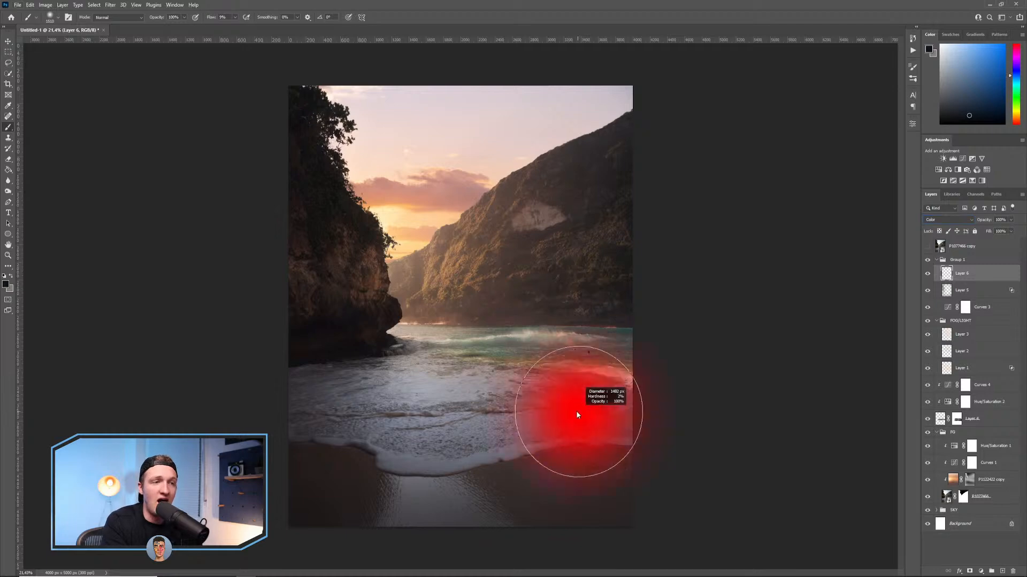
scroll(565, 379, up, 8)
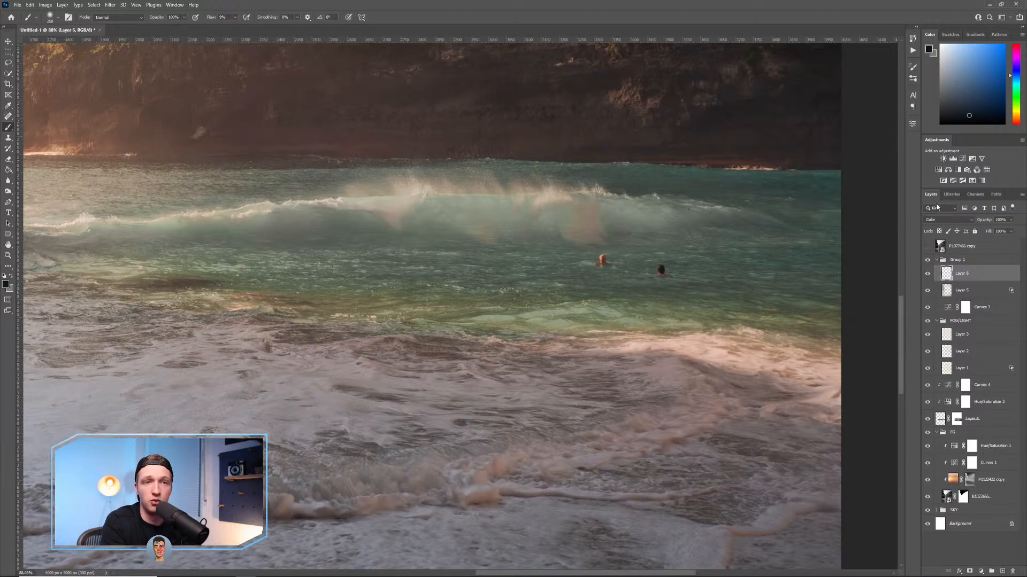
click(932, 221)
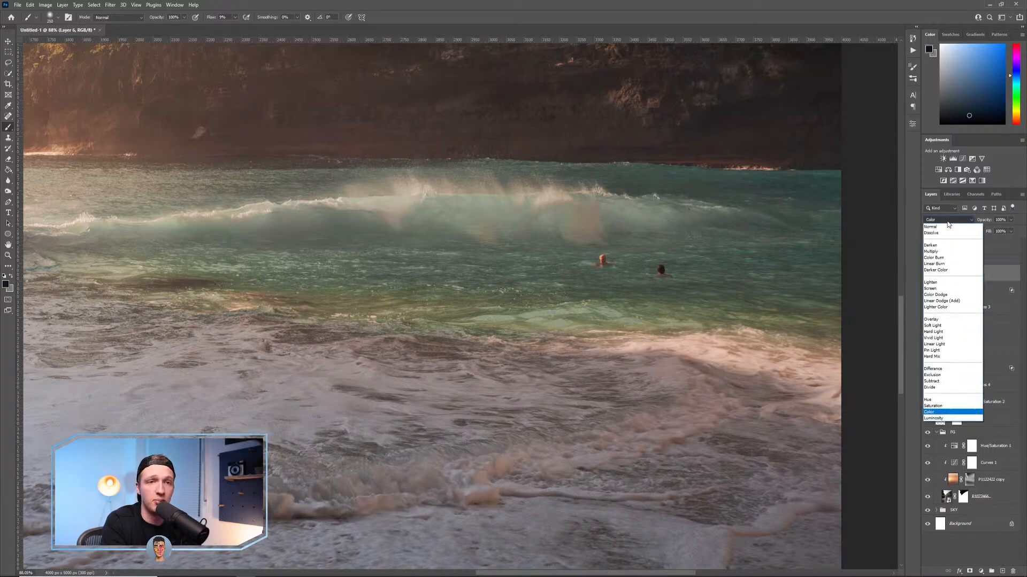
click(915, 232)
alt+click(569, 266)
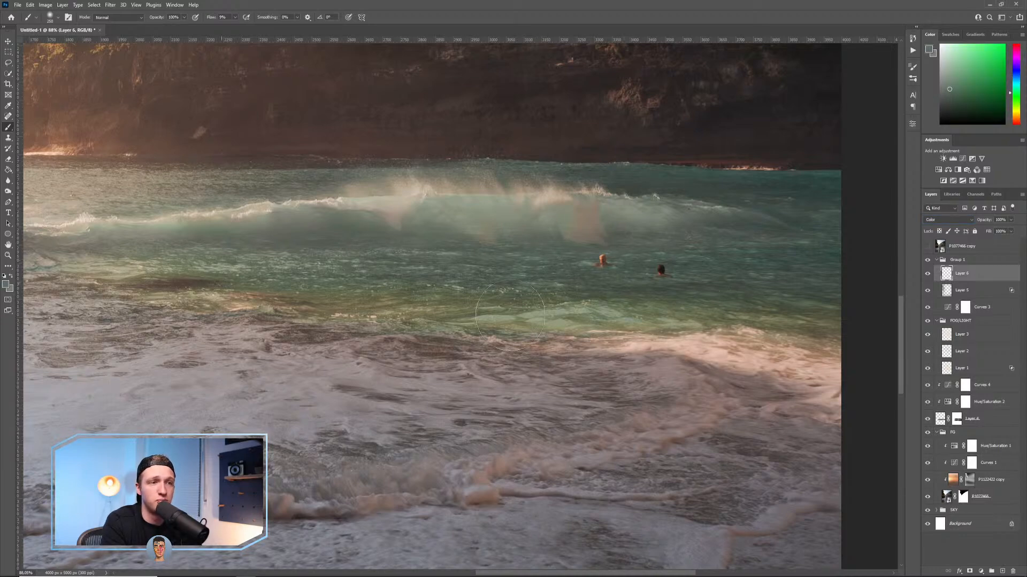
alt+right_click(591, 298)
mouse_move(590, 298)
mouse_down()
mouse_move(310, 304)
mouse_move(815, 356)
mouse_up()
alt+right_click(586, 317)
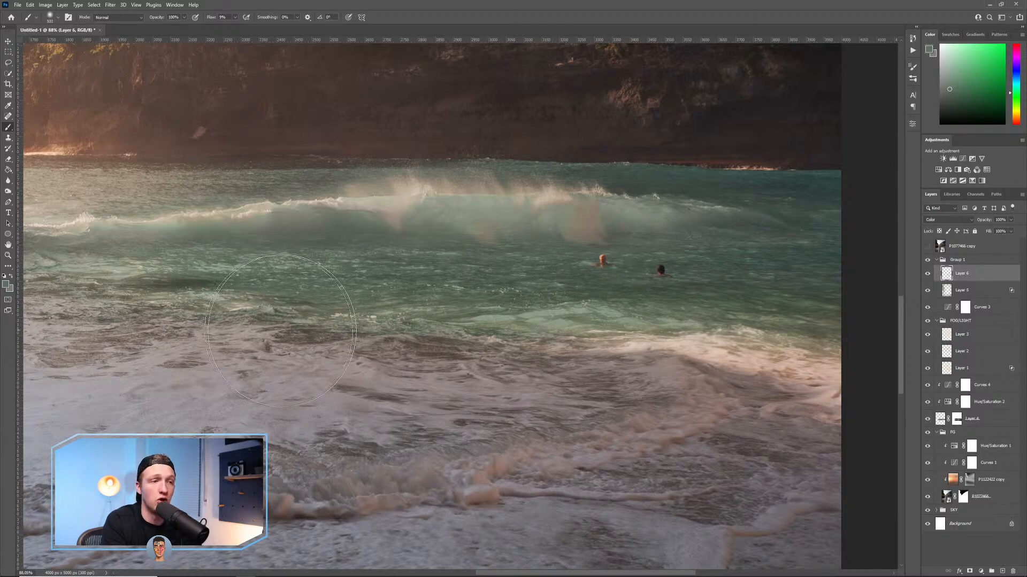
alt+right_click(372, 374)
alt+right_click(668, 374)
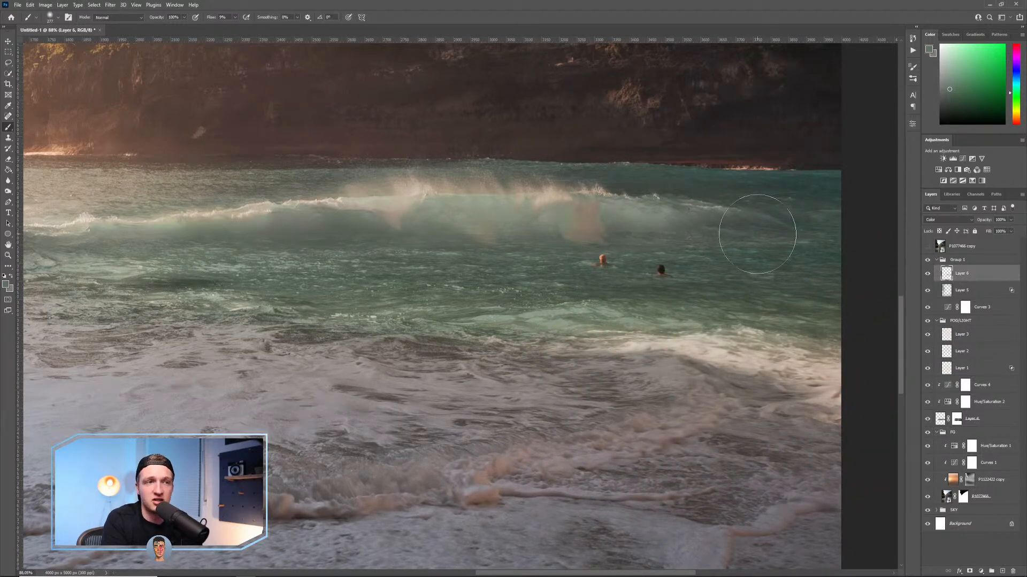
drag(177, 244, 633, 291)
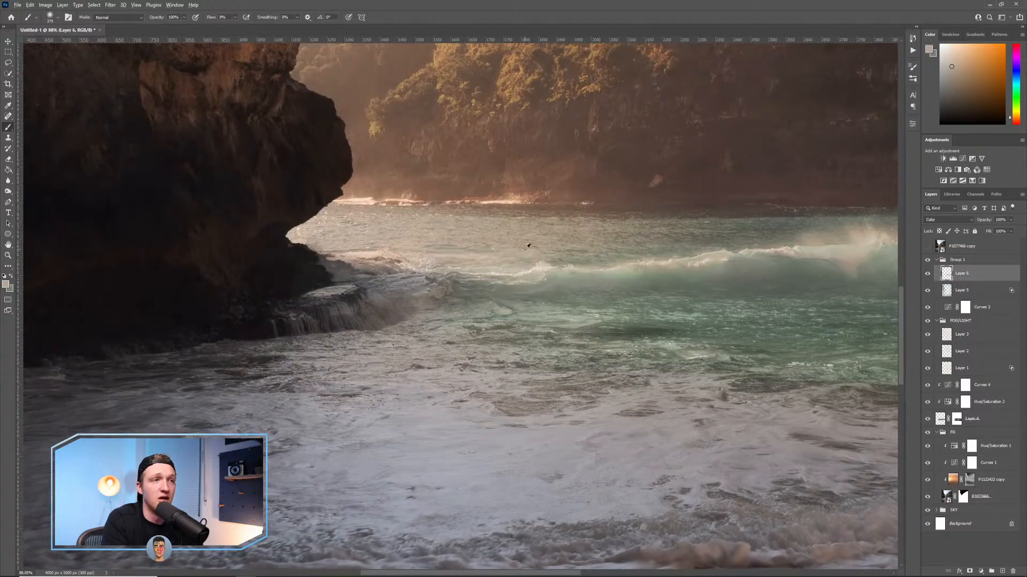
Tint the cliff edges beside the sunset with a warm yellow sampled from the sky and a more reddish orange on the Color layer.
key(ctrl+0)
scroll(458, 123, up, 8)
drag(482, 134, 502, 134)
alt+click(475, 84)
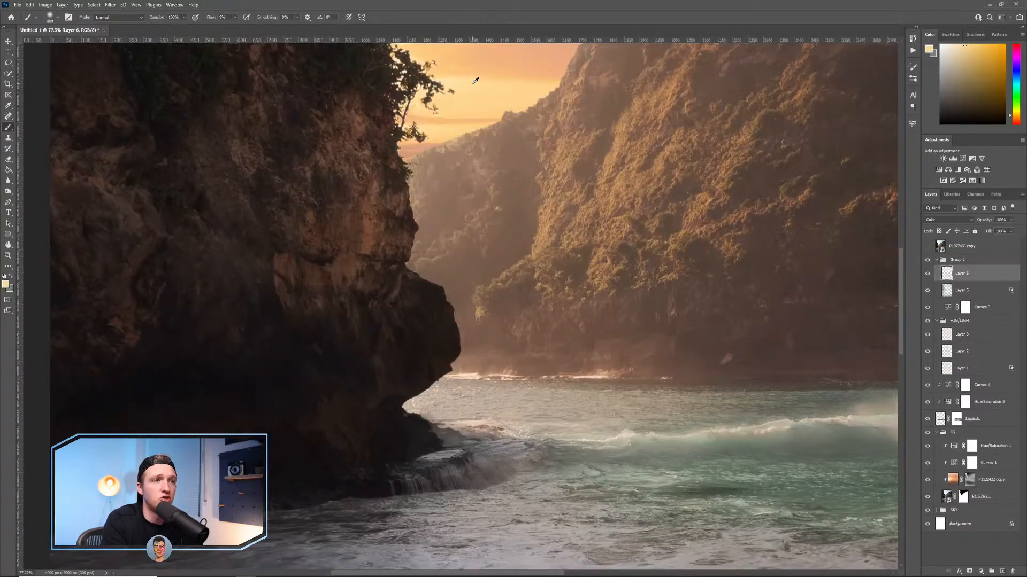
drag(566, 157, 383, 309)
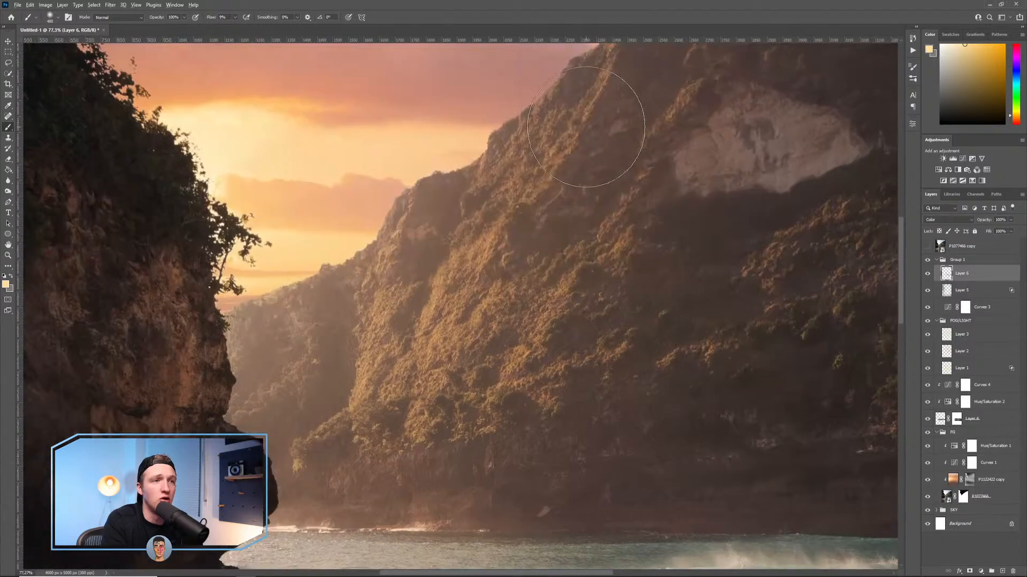
drag(1015, 117, 1015, 121)
drag(231, 294, 290, 294)
mouse_move(336, 249)
mouse_down()
mouse_move(251, 280)
mouse_move(356, 294)
mouse_move(336, 256)
mouse_up()
drag(192, 313, 284, 258)
drag(439, 251, 466, 252)
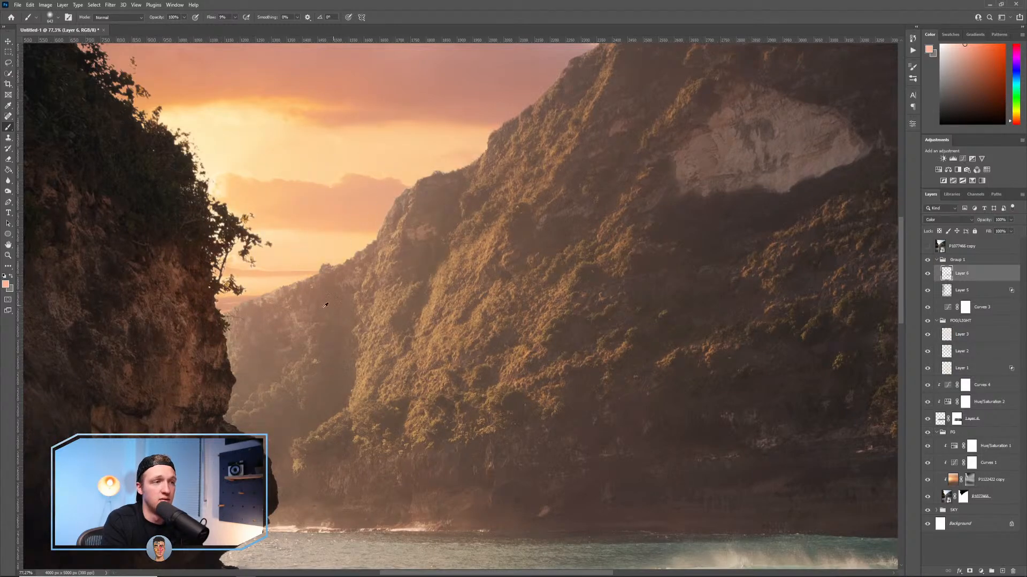
Sample muted tones from the image and brush a greyish blue with a large soft brush over the outer cliffs, foreground water and sand.
scroll(486, 388, down, 5)
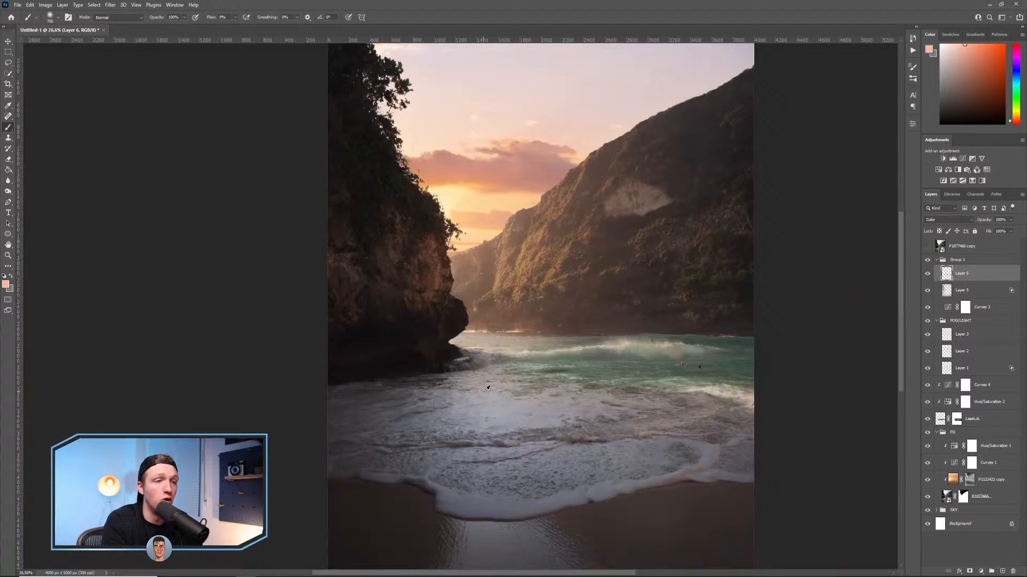
scroll(487, 388, down, 1)
alt+click(522, 341)
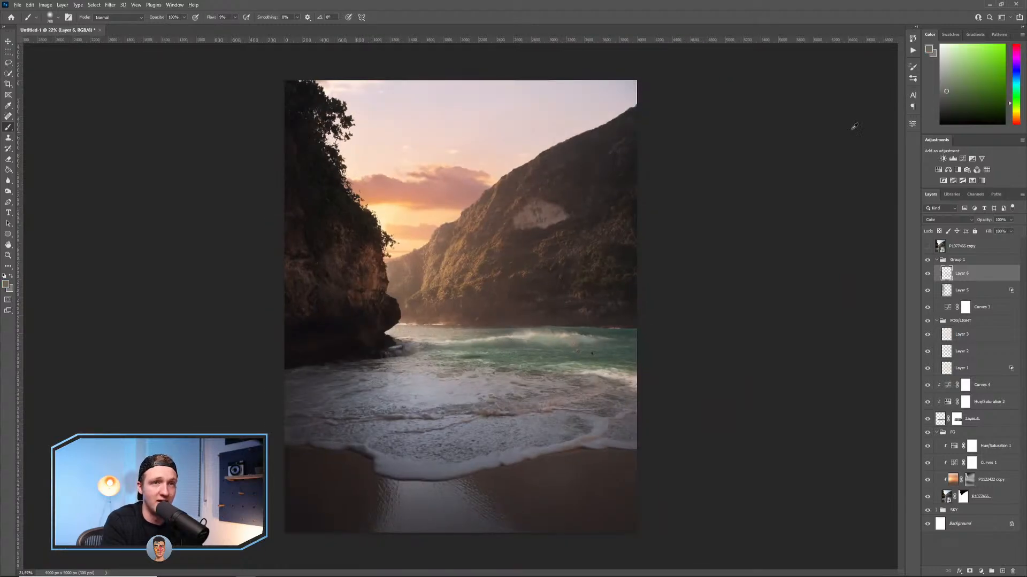
alt+click(471, 232)
mouse_move(319, 240)
mouse_down()
mouse_move(337, 383)
mouse_move(350, 71)
mouse_up()
alt+right_click(418, 253)
drag(329, 339, 294, 304)
alt+right_click(297, 388)
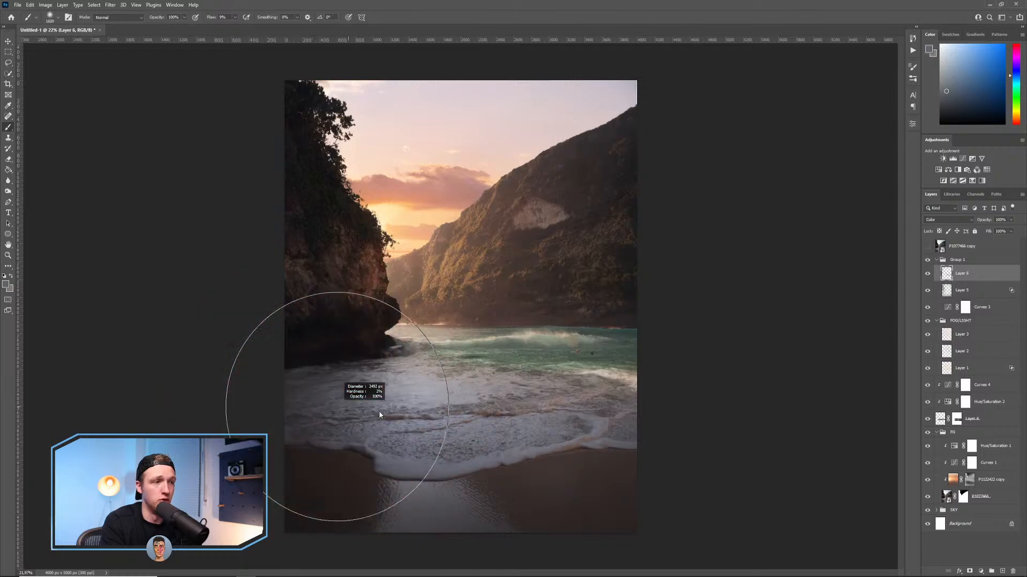
alt+right_click(417, 473)
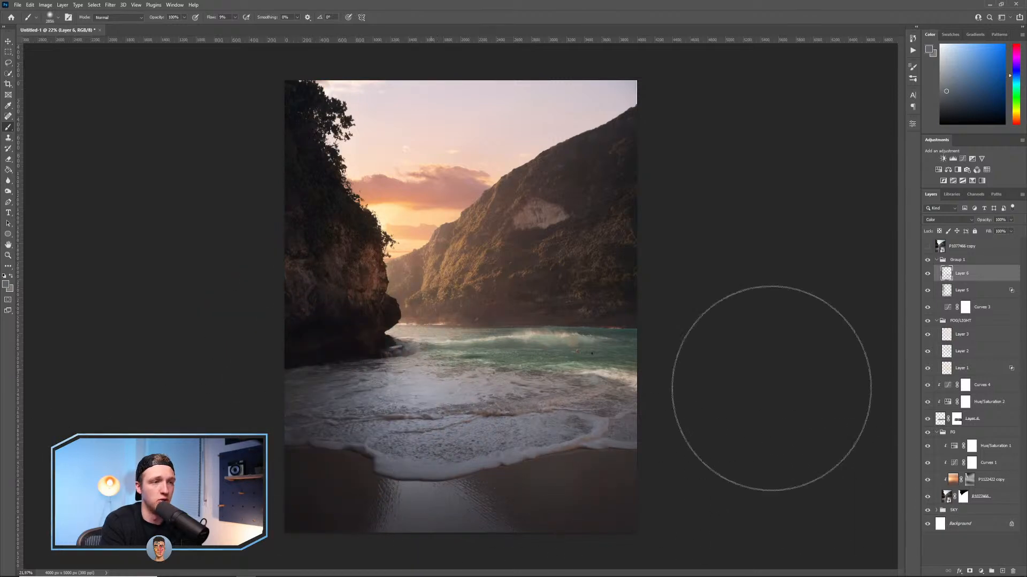
alt+right_click(533, 475)
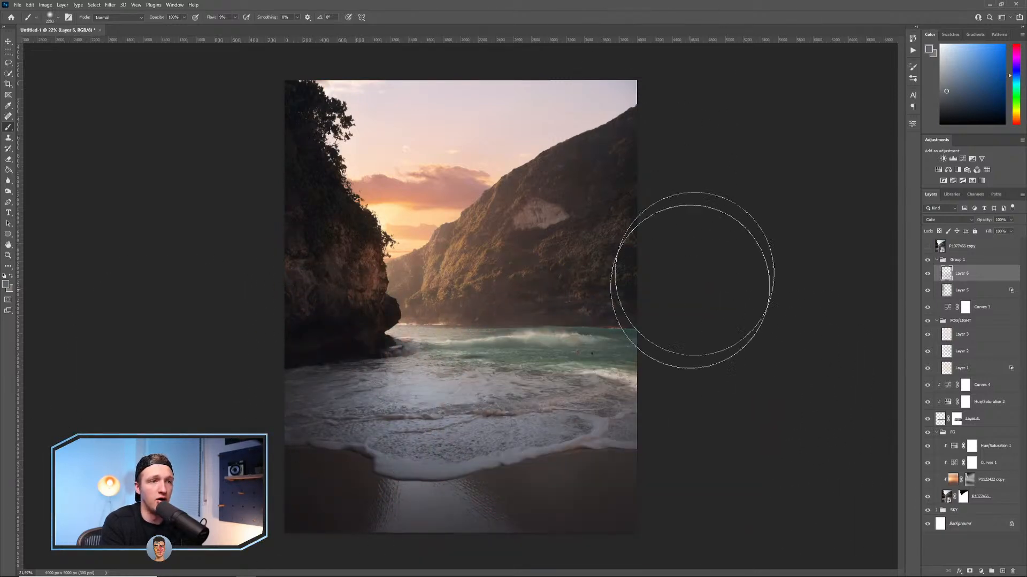
Compare the image with and without the colour-correction layer and set that layer's opacity to 68%.
scroll(585, 425, down, 1)
scroll(588, 423, up, 1)
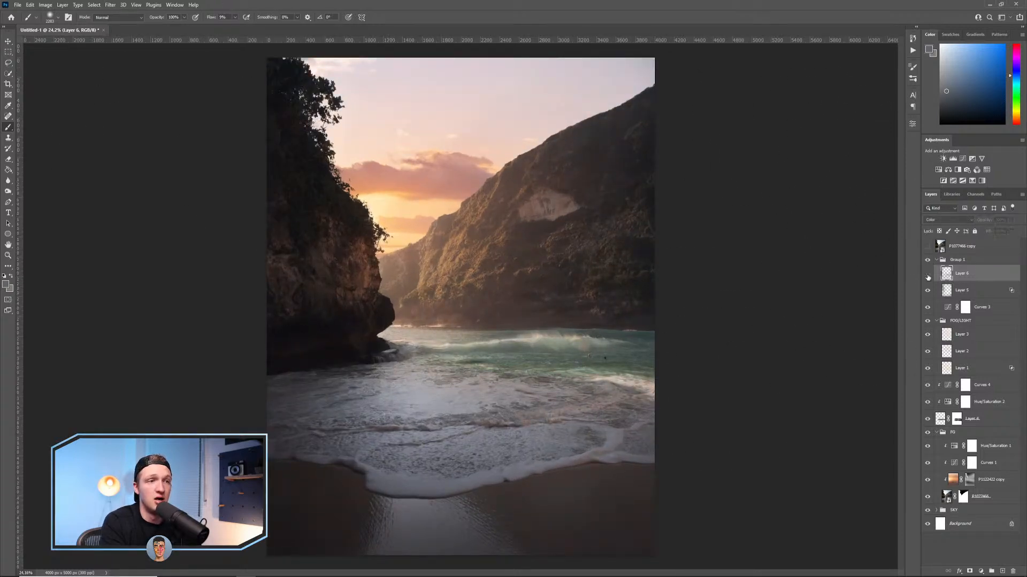
click(1010, 220)
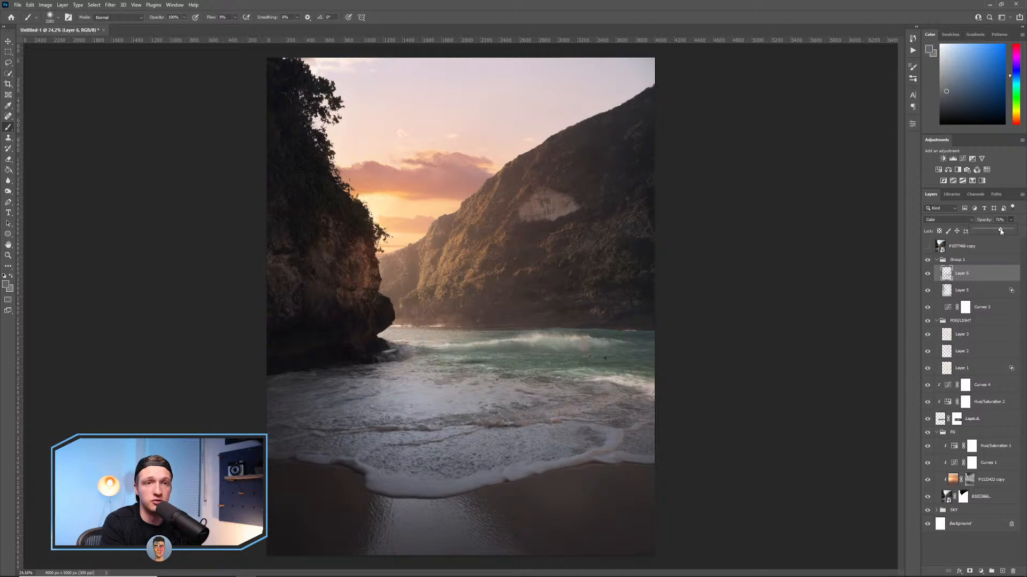
drag(1001, 230, 999, 231)
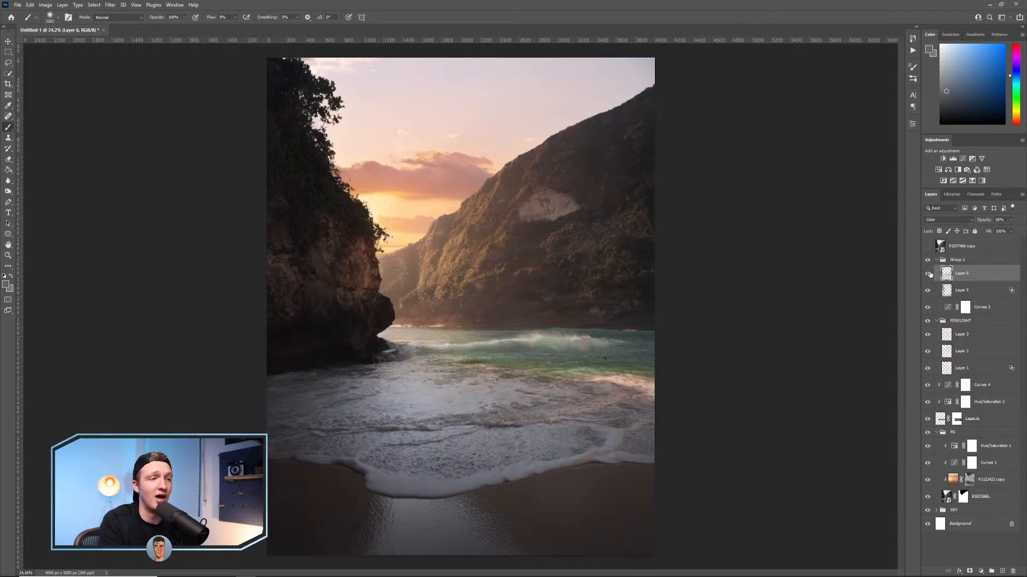
scroll(624, 460, down, 1)
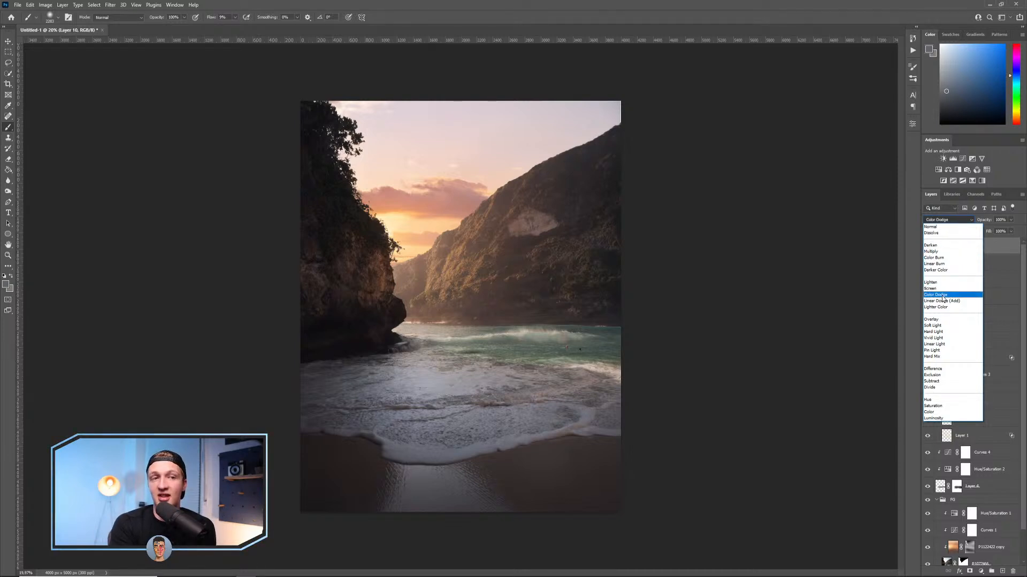
Paint a black and a white test circle on the topmost layer in Normal mode, using a hard brush at 100% flow.
click(1002, 255)
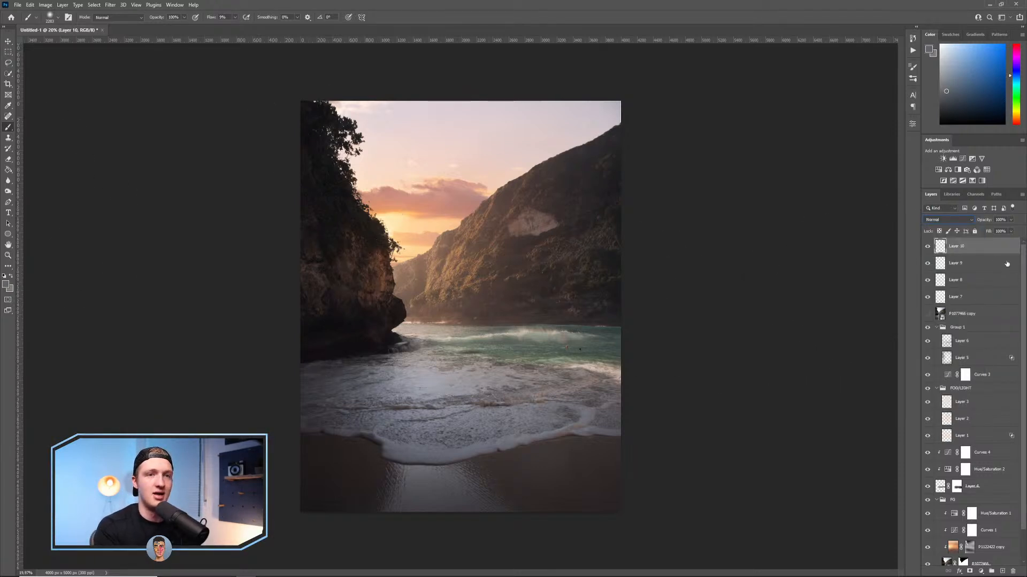
key(d)
drag(235, 26, 270, 25)
drag(456, 227, 397, 251)
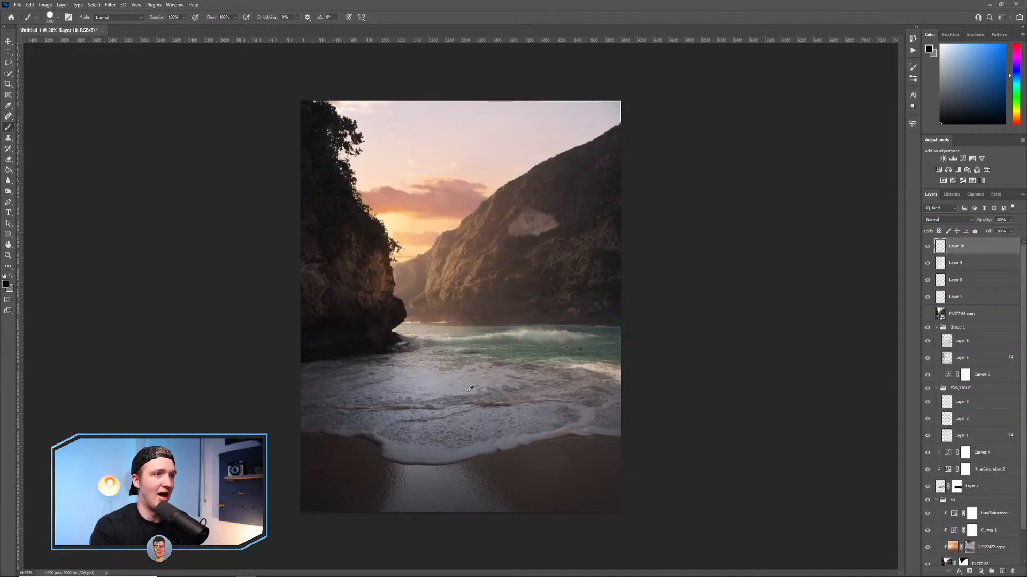
click(392, 227)
key(x)
click(541, 210)
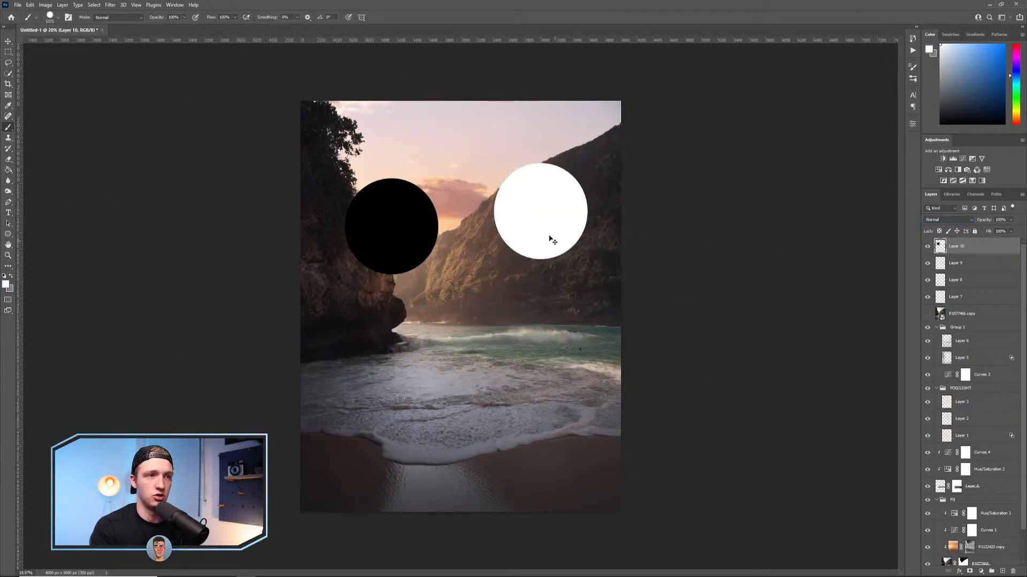
key(ctrl+z)
click(534, 221)
Preview Color Burn, Multiply and Hard Mix blend modes on the black and white circles, returning the layer to Normal.
click(948, 219)
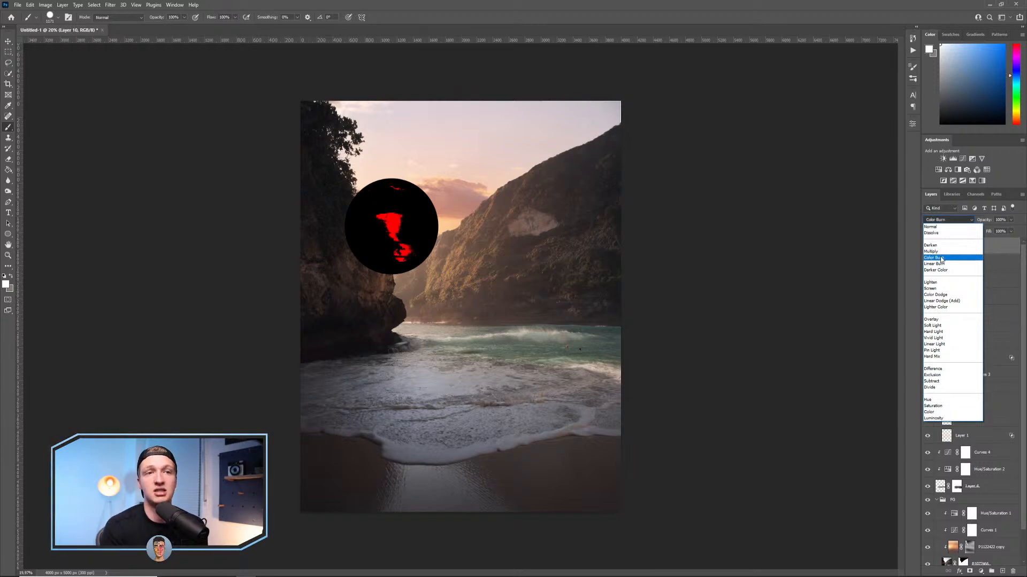
click(1006, 250)
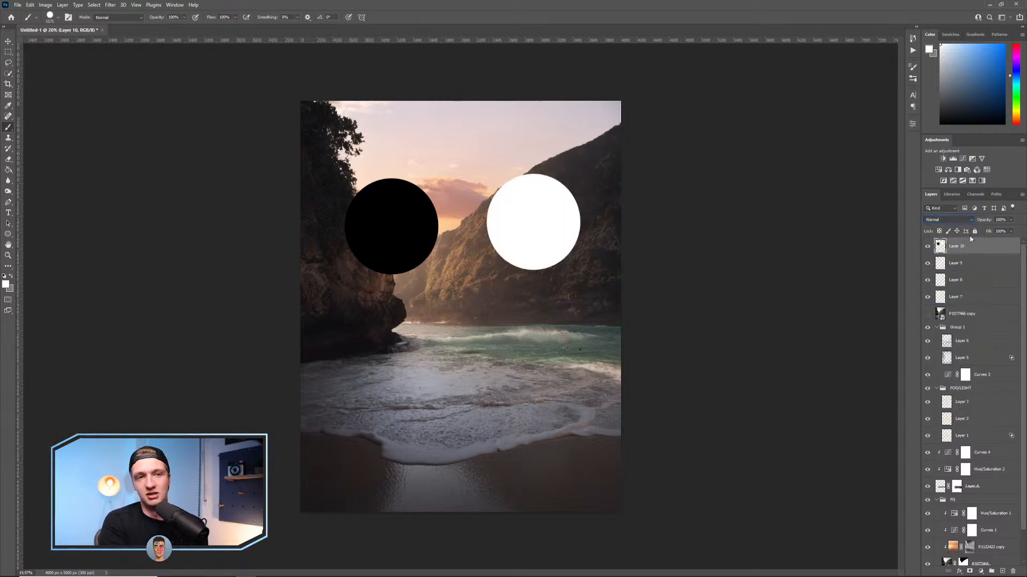
click(946, 221)
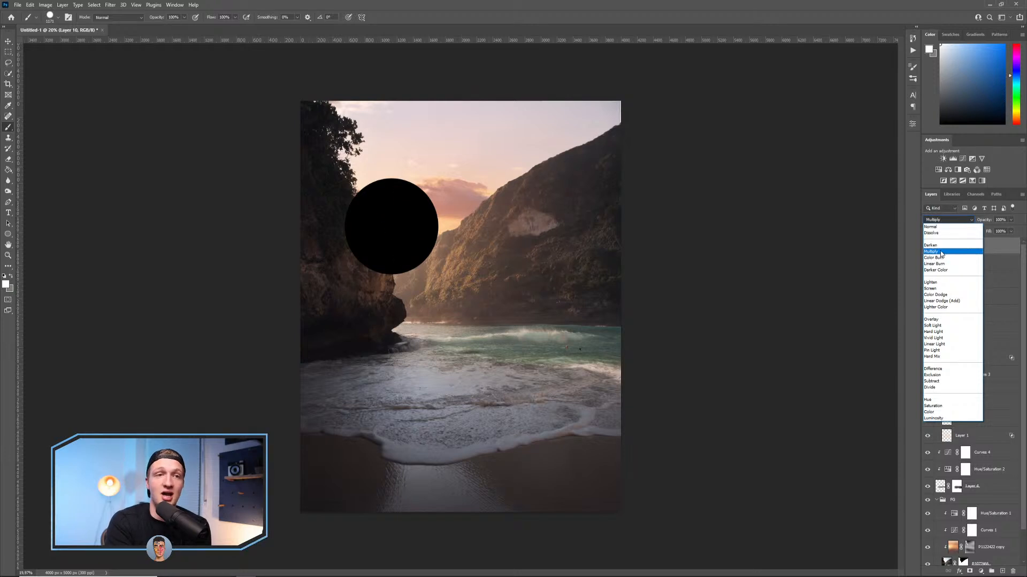
click(949, 229)
click(950, 219)
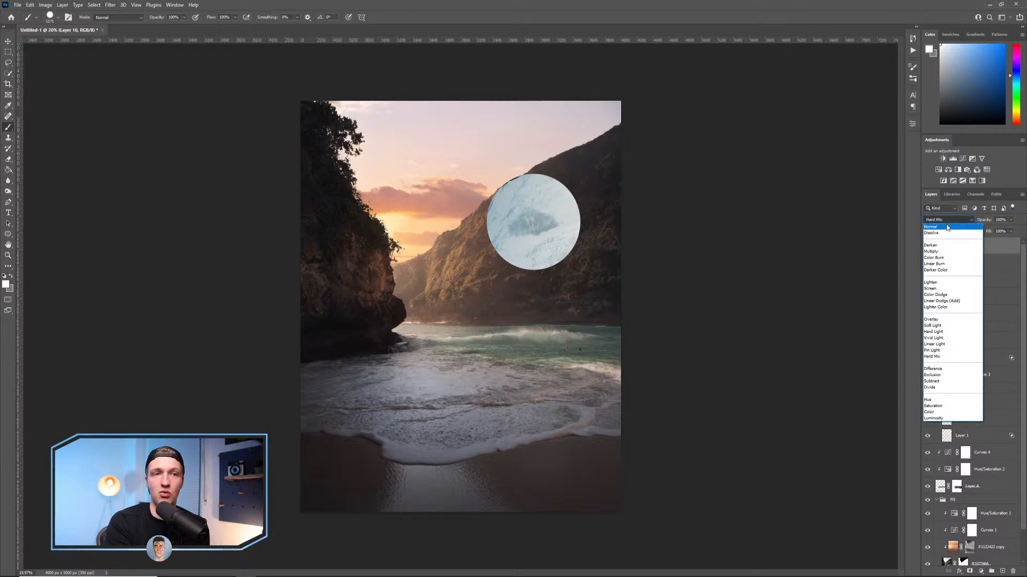
click(944, 222)
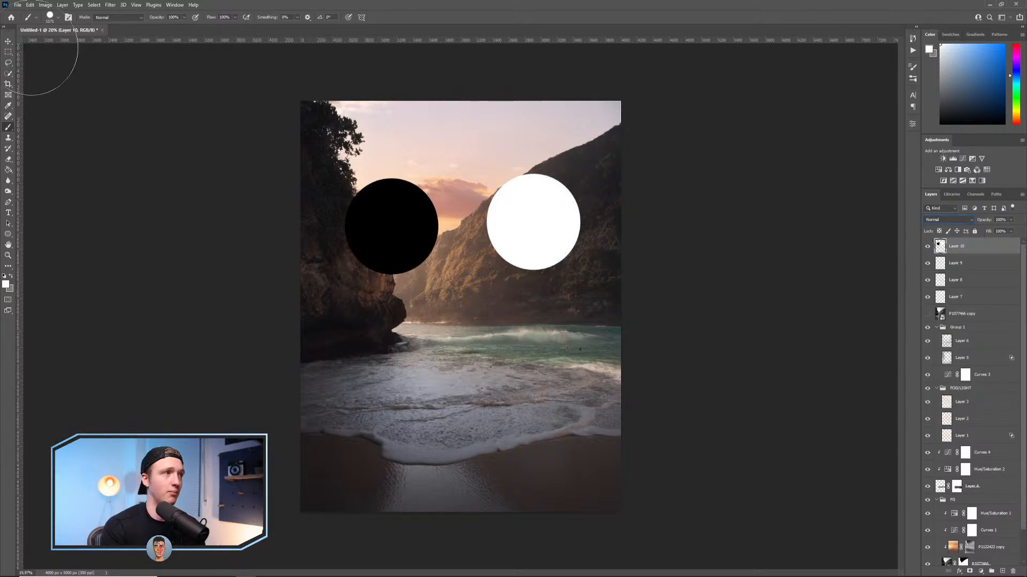
Delete the layer with the test circles and set the blend mode of Layer 9 to Overlay.
click(8, 41)
key(Delete)
right_click(961, 245)
click(955, 216)
click(955, 217)
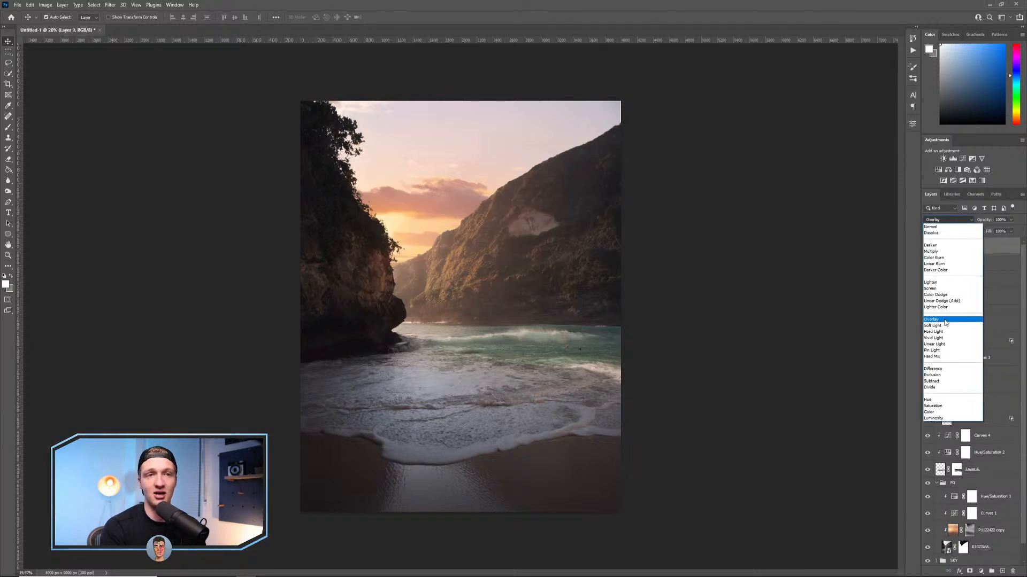
click(945, 321)
Set Layer 9 to Normal and paint a large, soft, warm yellow glow over the sunset gap between the cliffs.
click(9, 128)
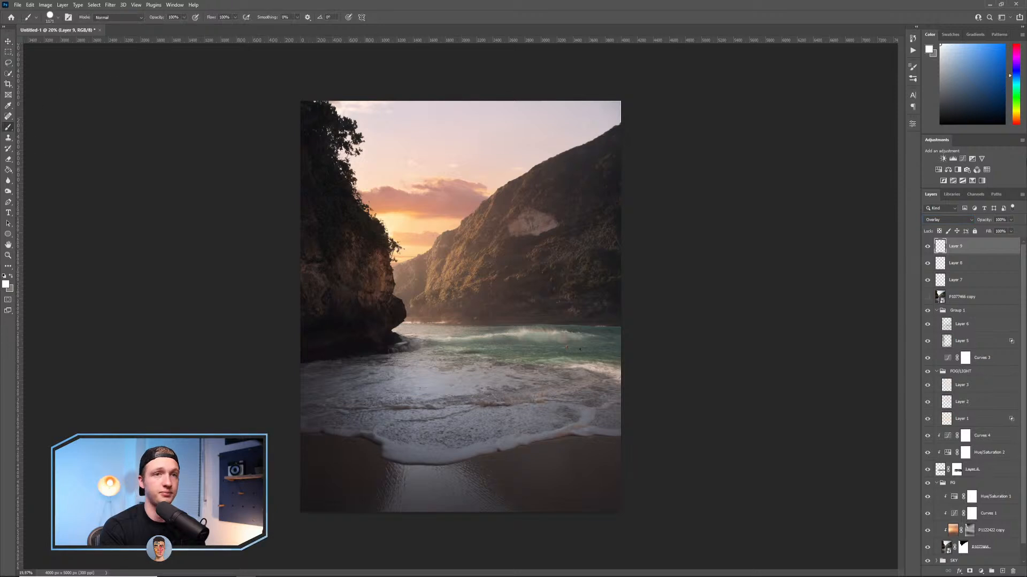
drag(1013, 110, 1018, 115)
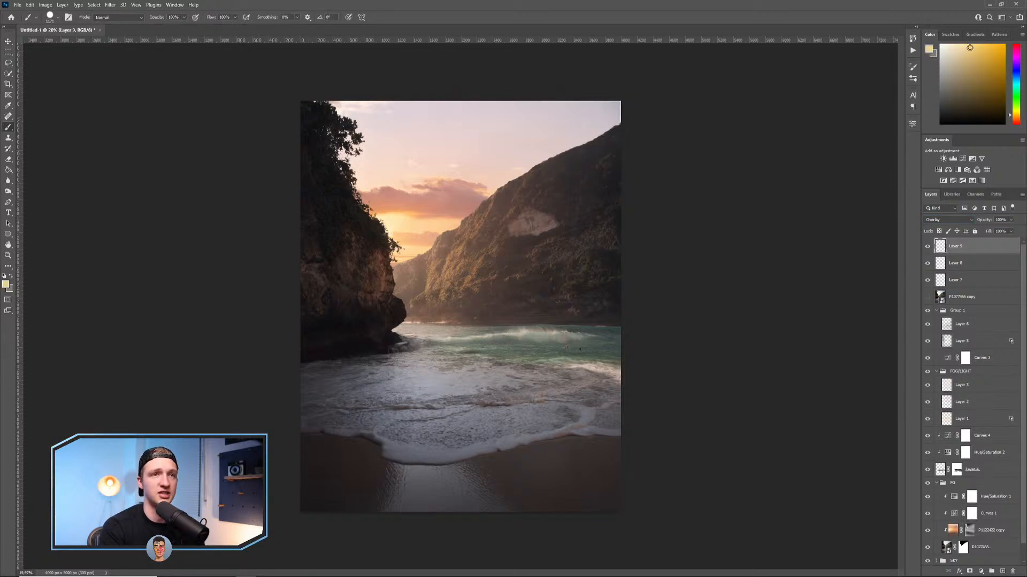
drag(428, 202, 476, 202)
click(937, 221)
click(936, 227)
drag(342, 295, 351, 246)
mouse_move(398, 288)
mouse_down()
mouse_move(422, 242)
mouse_move(449, 270)
mouse_up()
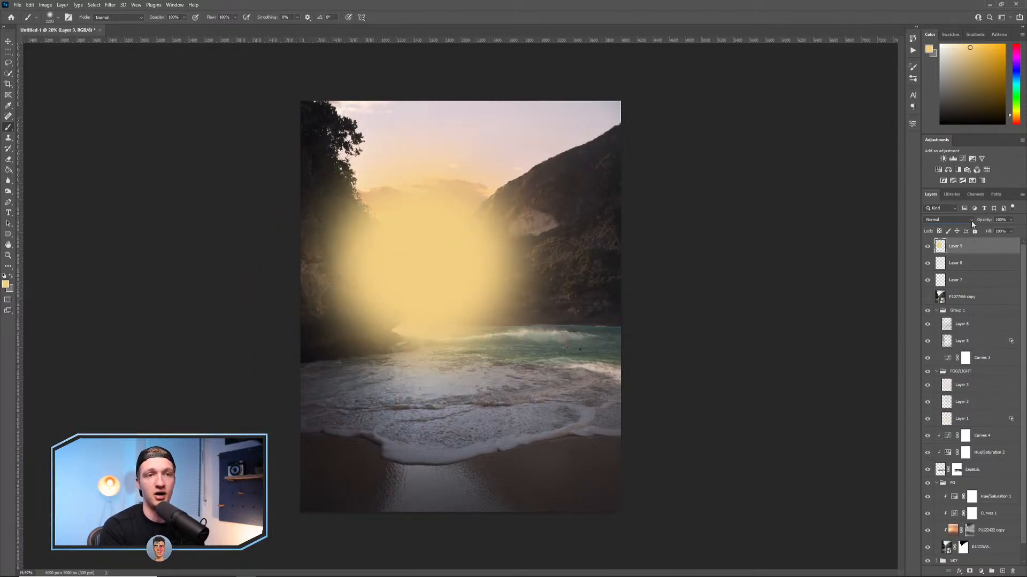
Set the yellow glow layer's blend mode to Overlay and compare the image with and without it.
click(948, 220)
click(947, 309)
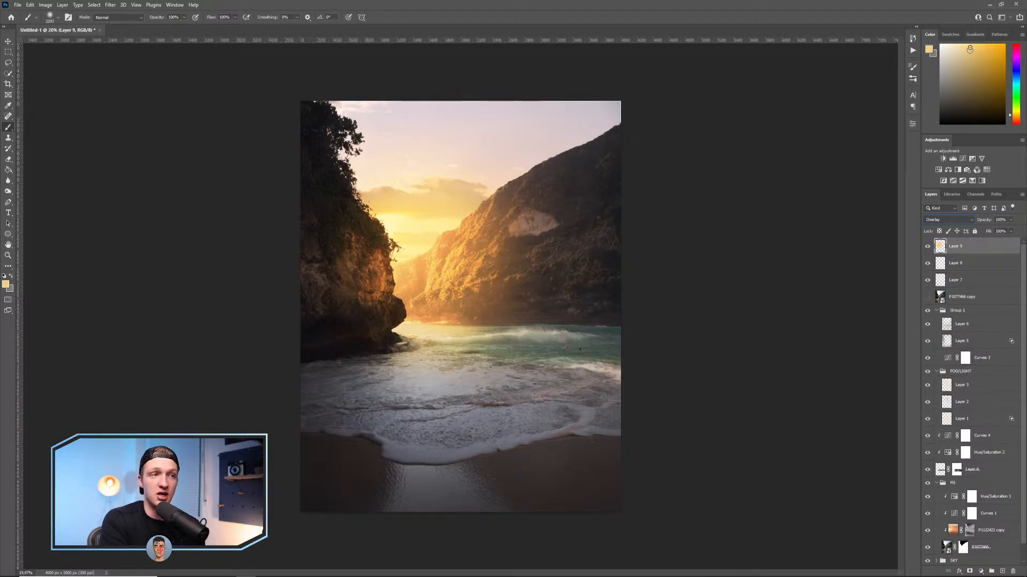
click(927, 246)
click(927, 246)
click(927, 246)
click(927, 246)
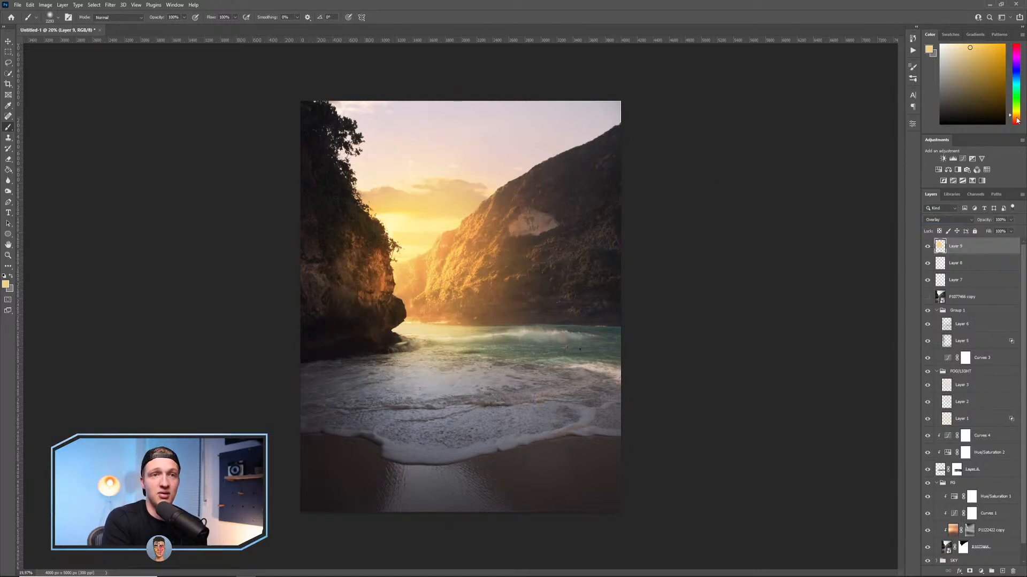
Shift the brush colour to a more orange hue and set the glow layer's opacity to 49%.
key(ctrl+comma)
click(1016, 117)
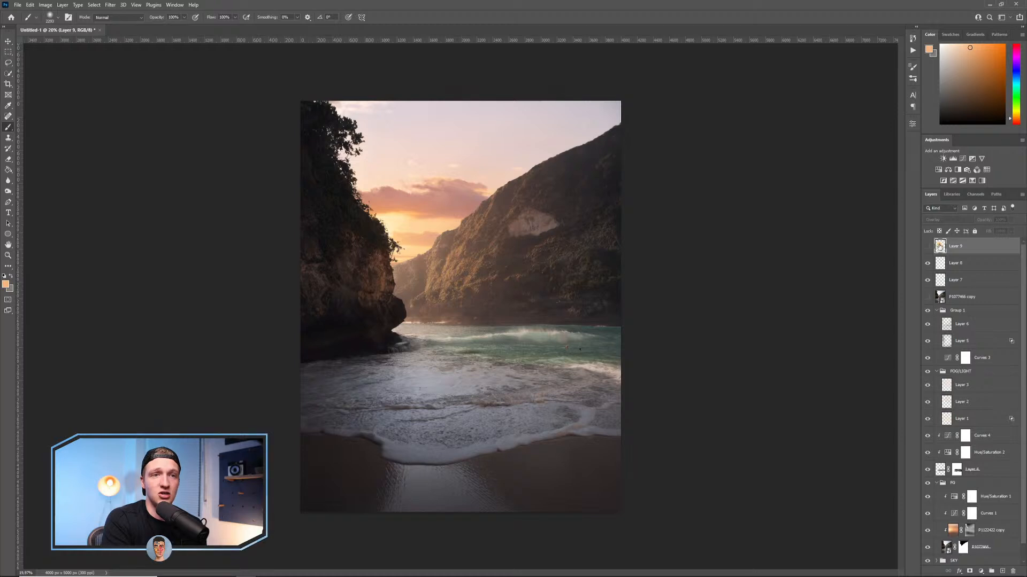
click(928, 246)
click(1011, 220)
mouse_move(1011, 231)
mouse_down()
mouse_move(982, 229)
mouse_move(992, 230)
mouse_up()
Toggle the glow layer's visibility to compare the image with and without the softened sunset light.
click(926, 247)
click(927, 247)
click(926, 247)
click(926, 247)
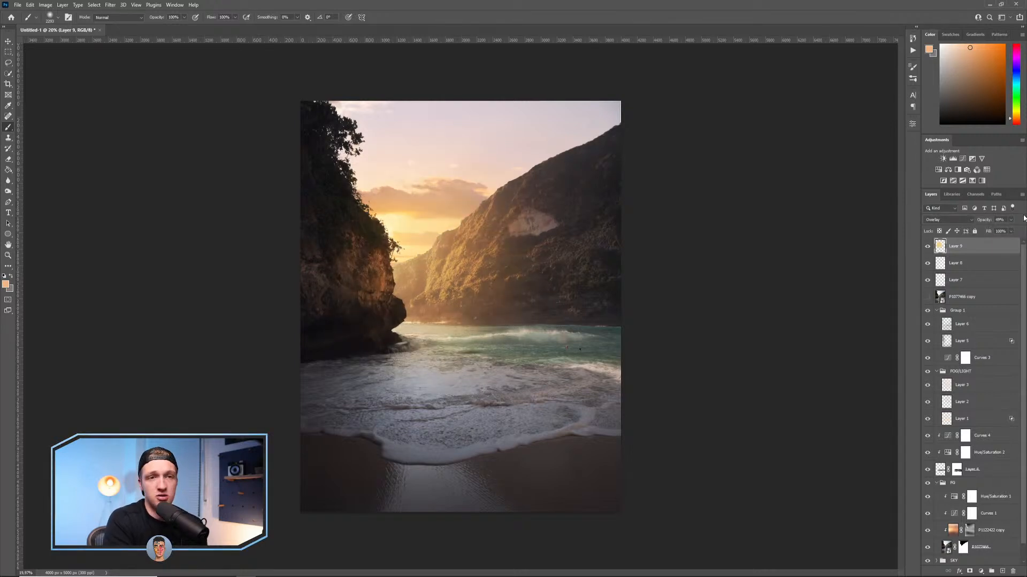
Lower the warm glow layer's opacity further and compare the image with and without it.
drag(999, 229, 990, 229)
click(928, 247)
click(927, 247)
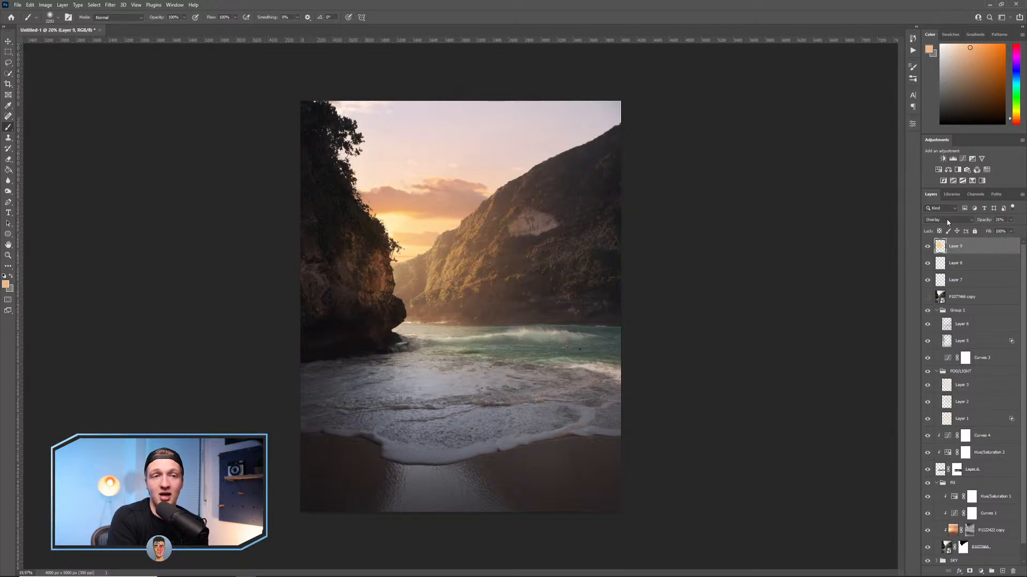
Add a new layer above Layer 8 and fill it completely with black.
click(958, 263)
click(943, 220)
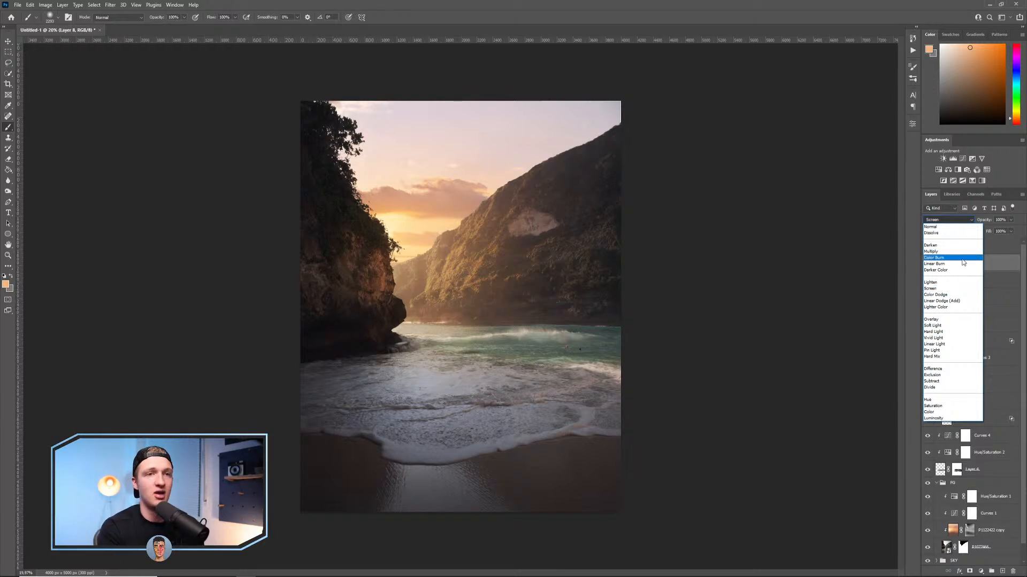
click(1004, 272)
click(1002, 571)
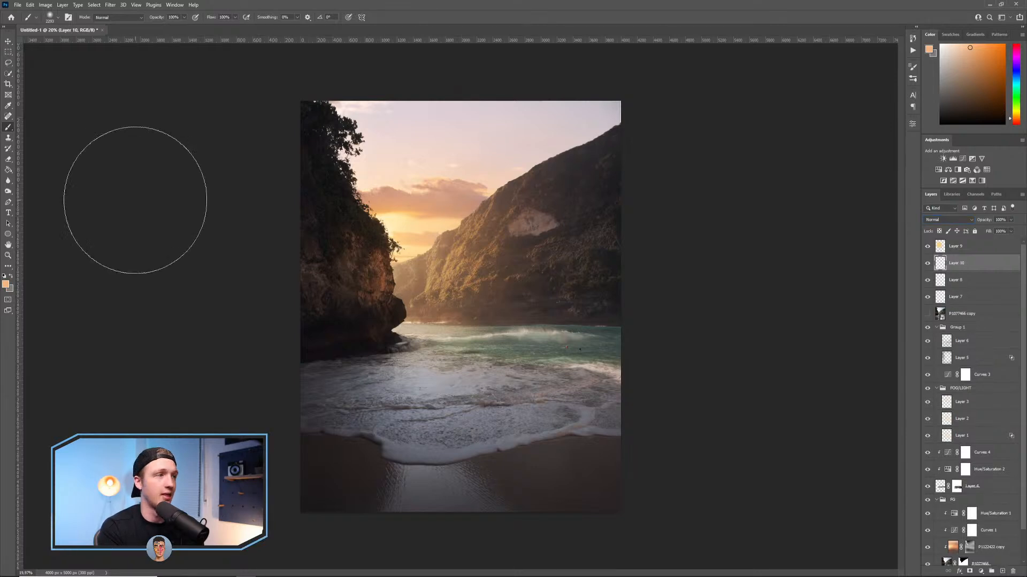
click(8, 169)
key(d)
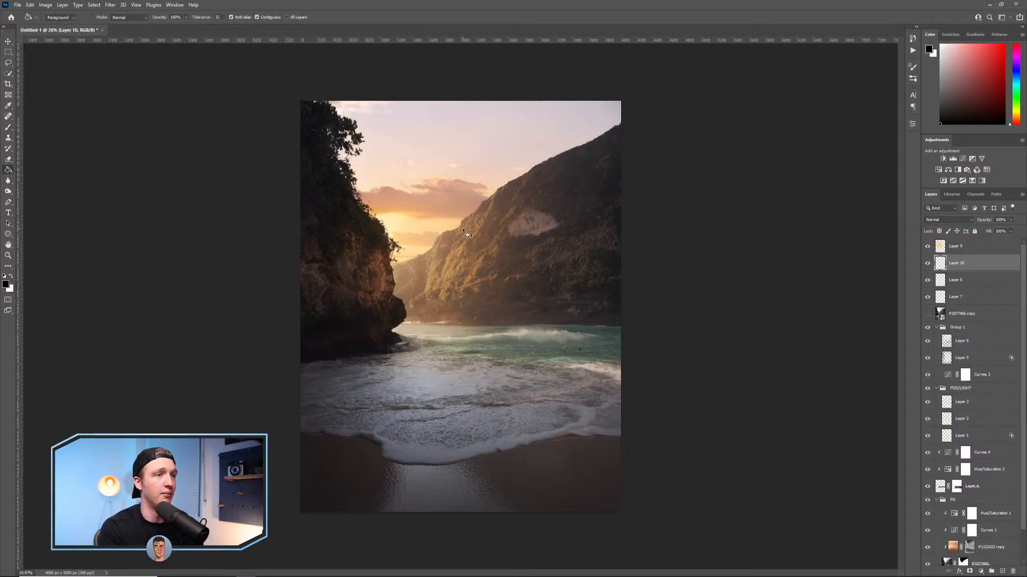
click(580, 301)
Paint one large white dot and scattered small white dots and short strokes on the black layer.
click(8, 128)
mouse_move(484, 283)
mouse_down()
mouse_move(427, 265)
mouse_move(479, 287)
mouse_up()
mouse_move(479, 287)
mouse_down()
mouse_move(456, 291)
mouse_move(463, 254)
mouse_up()
key(x)
click(464, 233)
drag(541, 236, 515, 231)
click(540, 163)
click(431, 150)
click(393, 228)
click(409, 354)
click(583, 396)
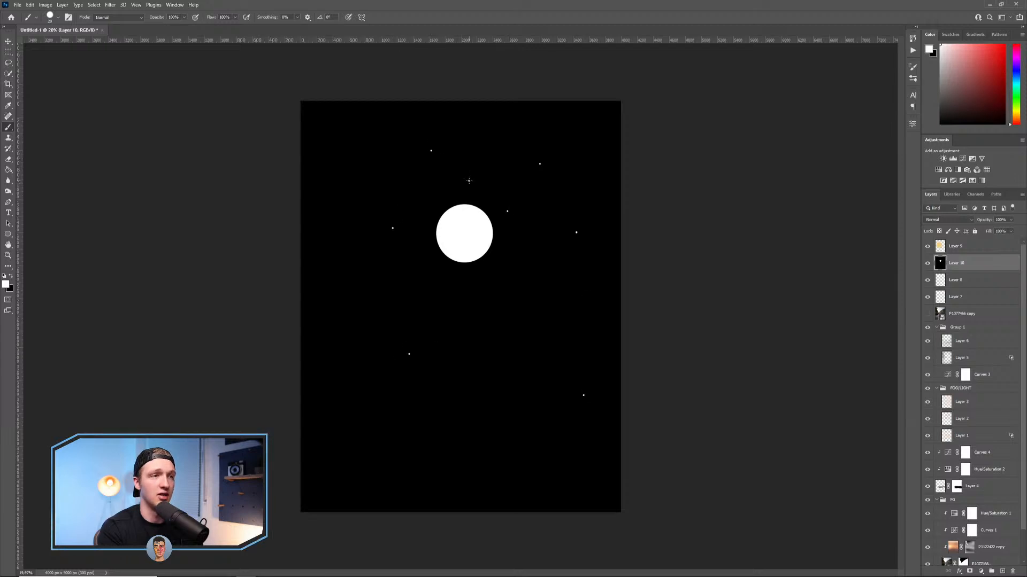
drag(357, 373, 360, 365)
drag(453, 290, 469, 288)
drag(550, 315, 552, 310)
drag(585, 300, 586, 297)
drag(565, 274, 569, 270)
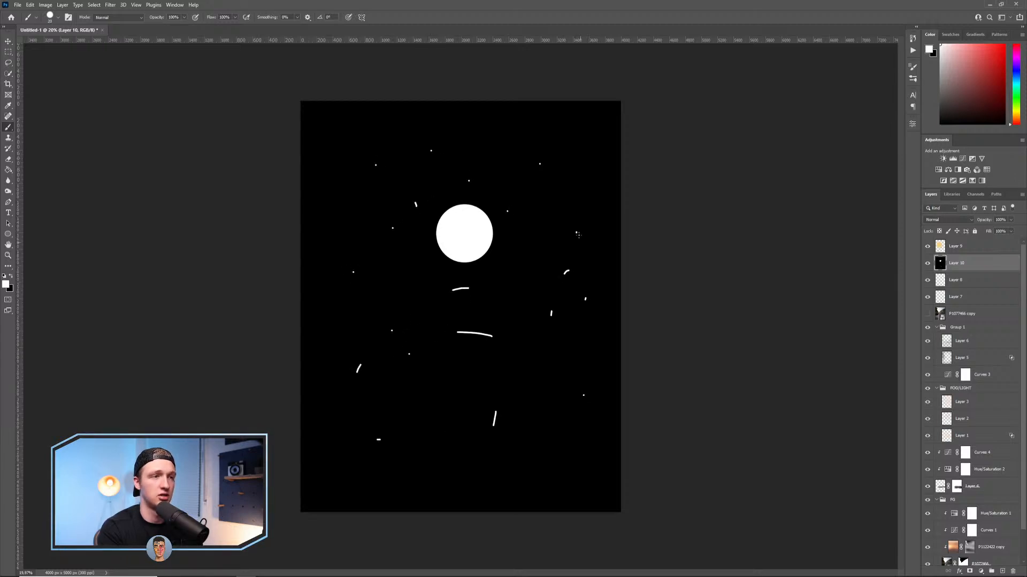
Switch the black layer's blend mode to Screen, back to Normal and to Screen again to compare the modes.
click(948, 220)
click(944, 288)
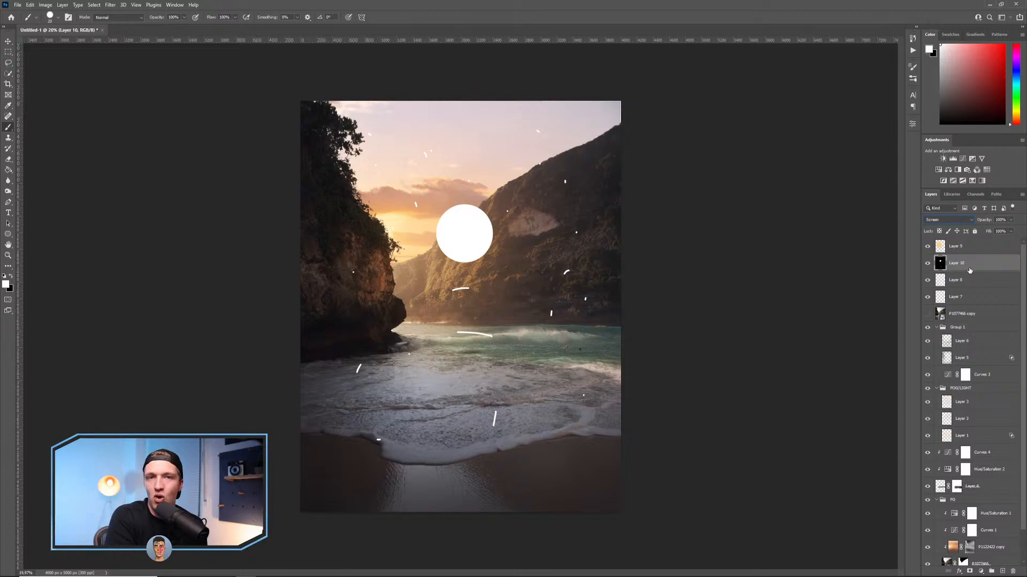
click(952, 219)
click(952, 228)
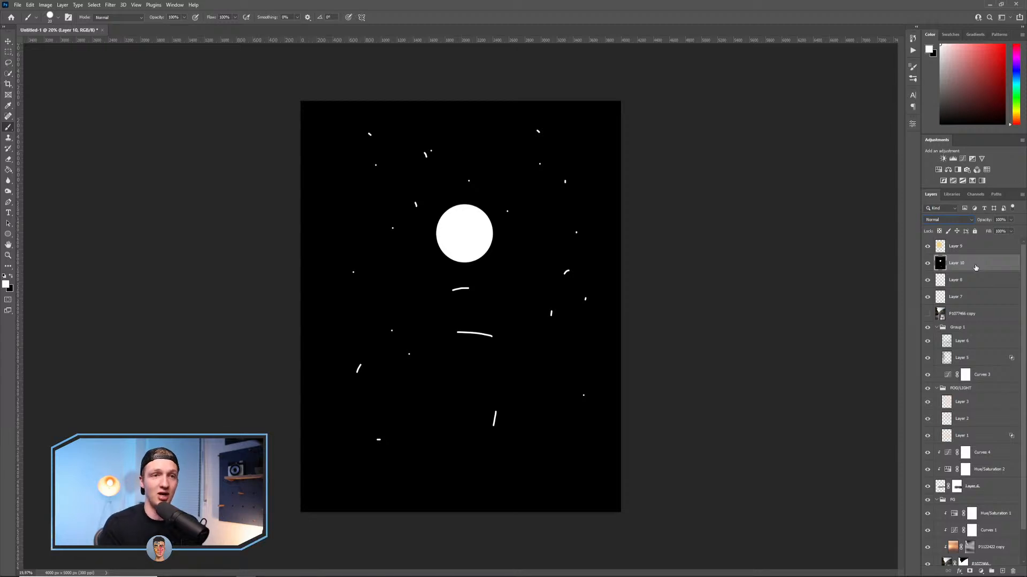
click(954, 220)
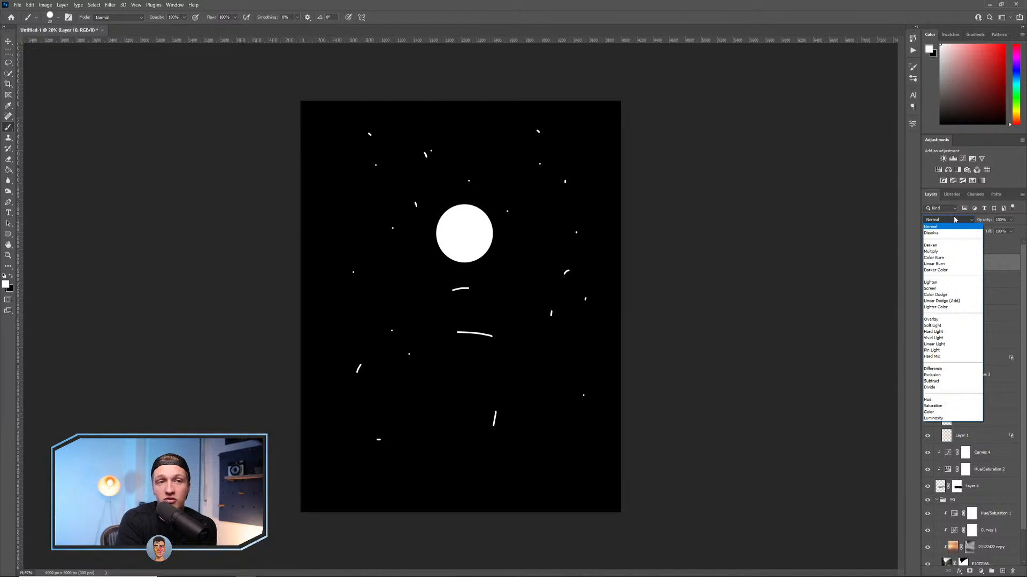
click(936, 288)
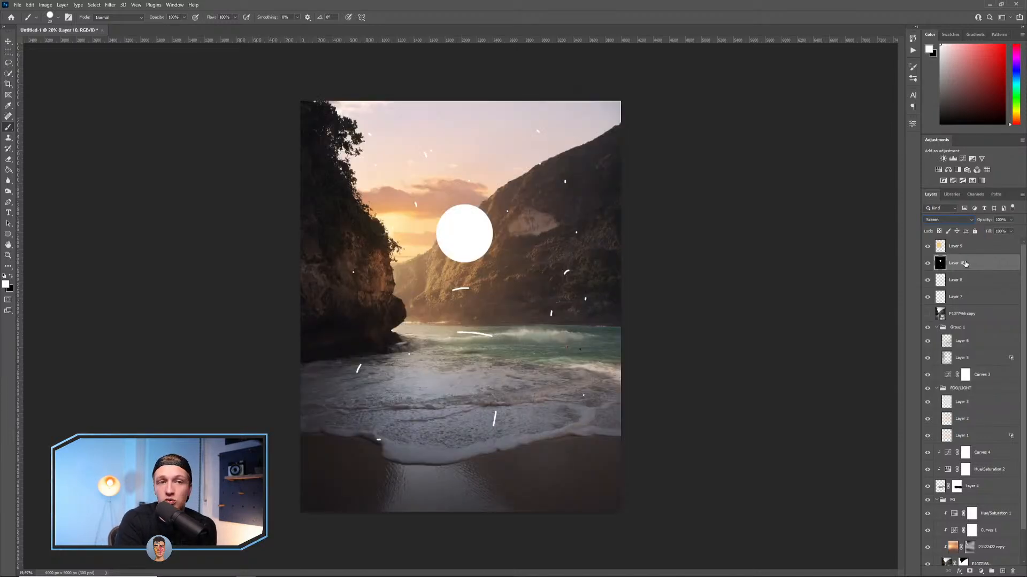
Preview the Darken blend mode on the black layer with white dots and delete that layer.
click(949, 221)
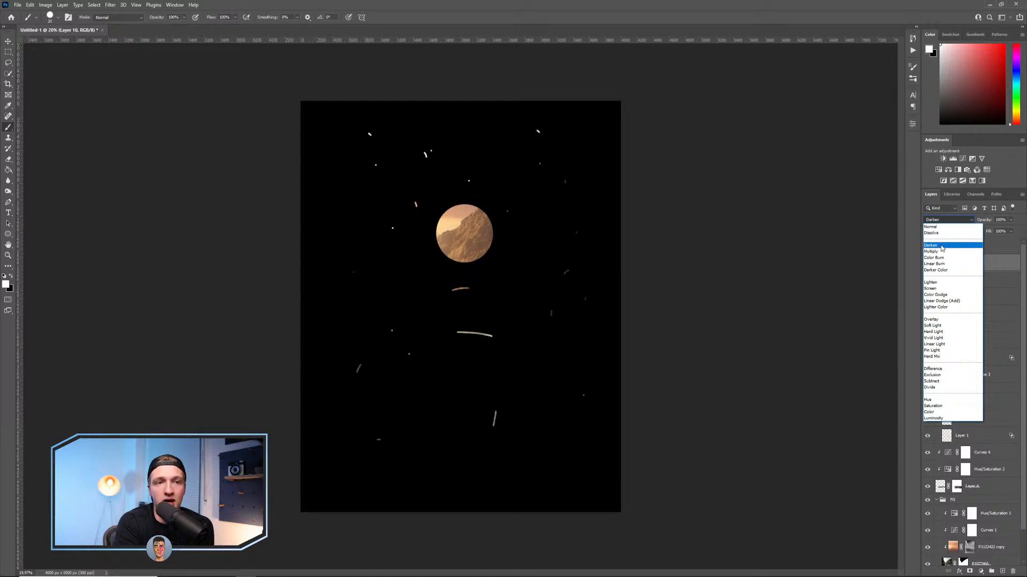
click(996, 275)
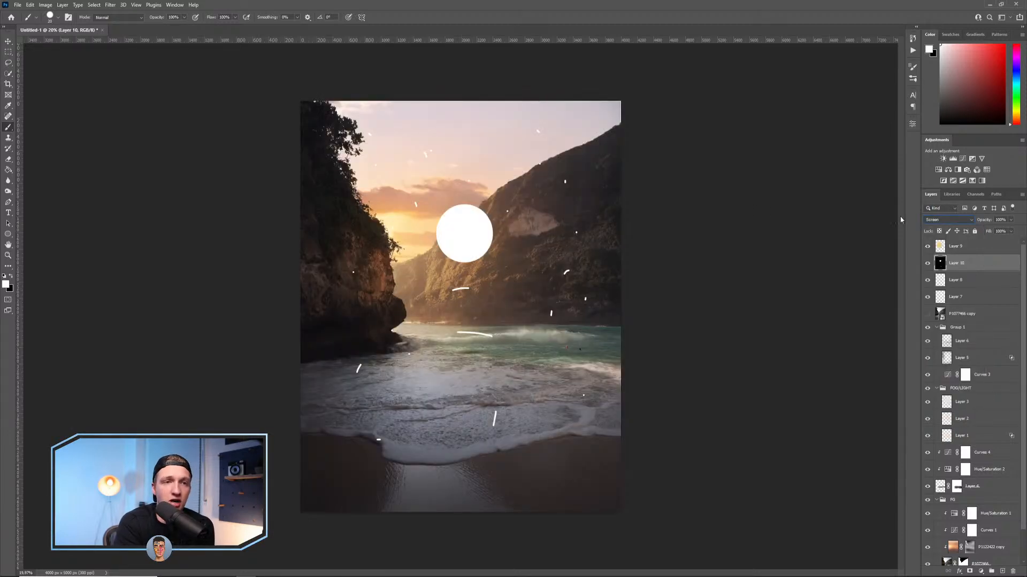
click(9, 41)
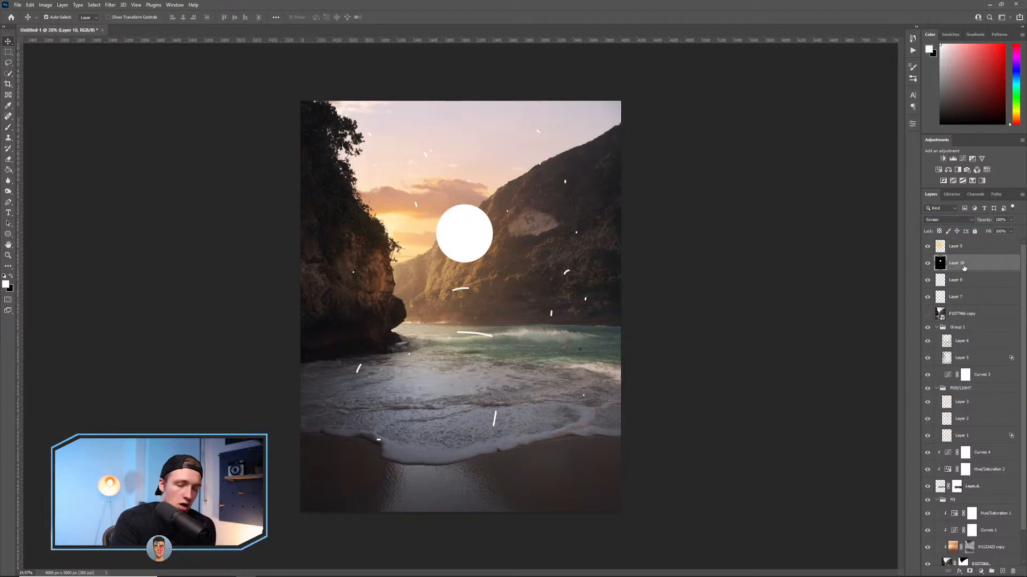
key(Delete)
Set Layer 8's blend mode to Color.
click(957, 220)
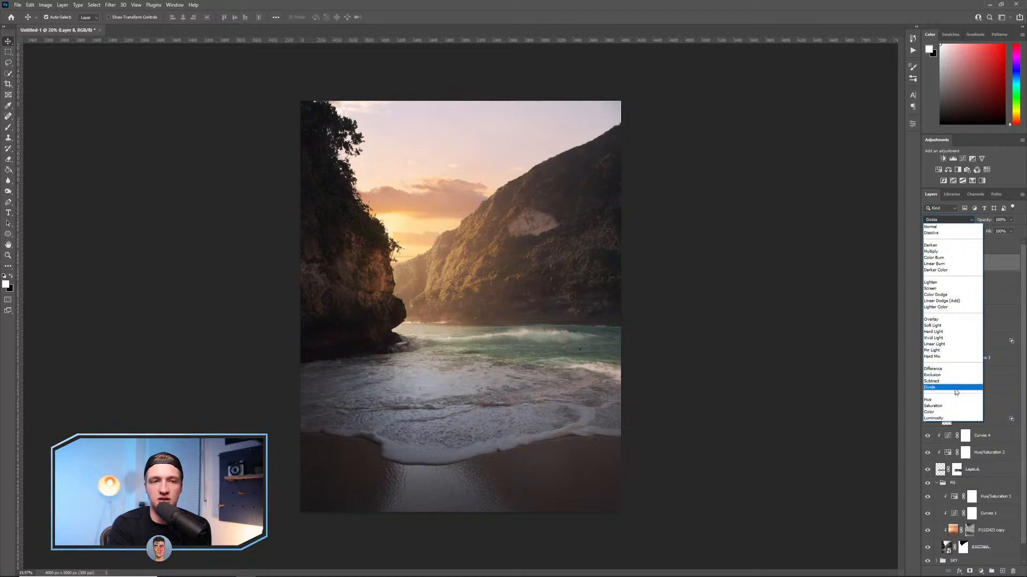
click(947, 414)
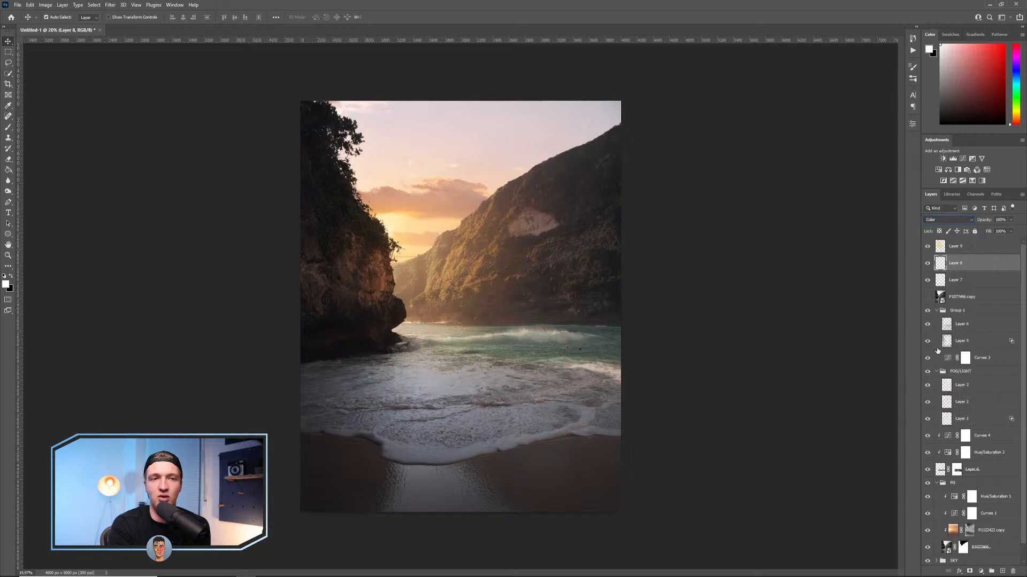
Try brushing a light colour sampled from the sky over the right-hand cliff on Layer 8.
click(8, 127)
alt+click(483, 149)
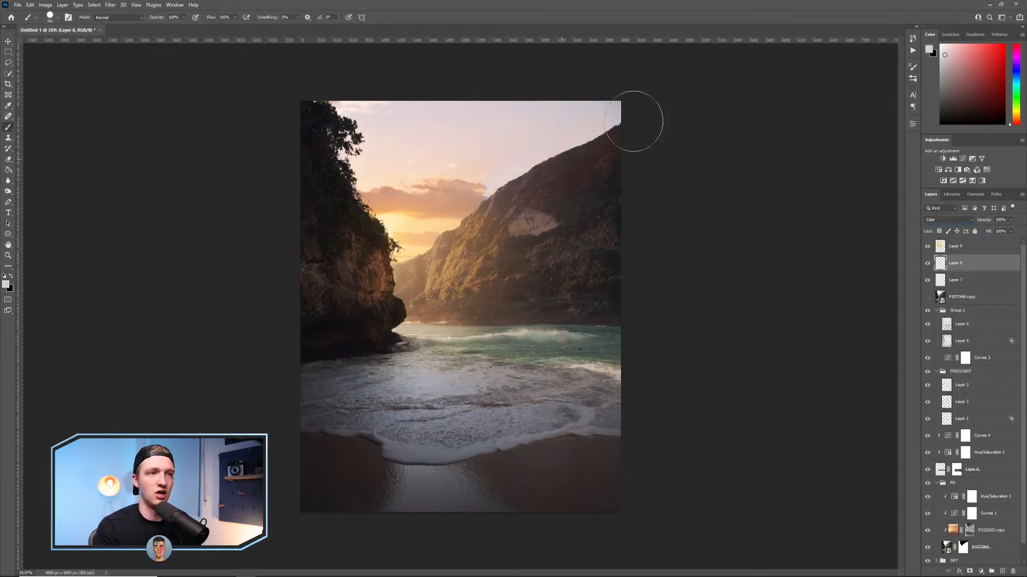
drag(576, 205, 606, 257)
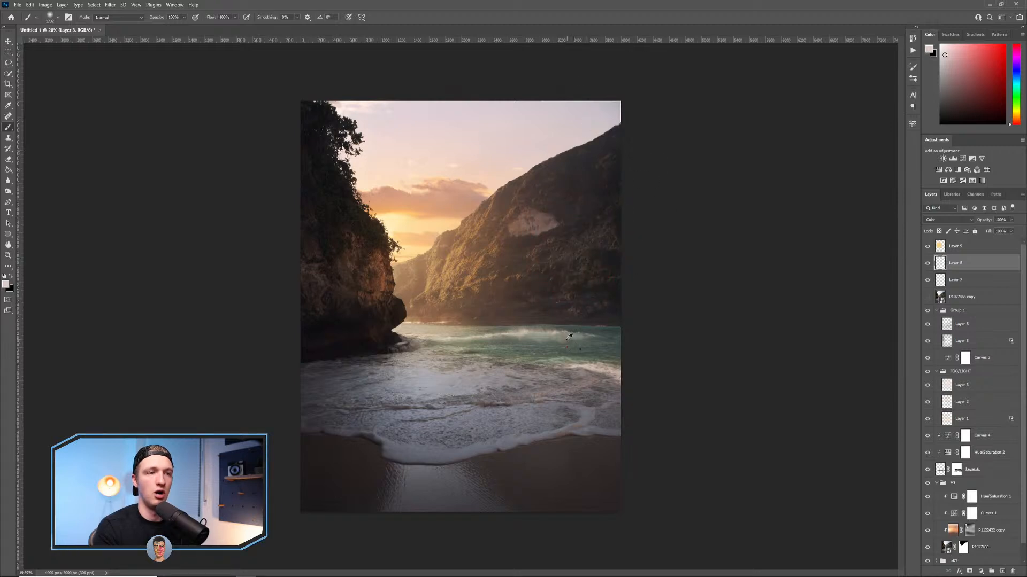
Try tinting the water and the whole image with a dark blue brush on Layer 8, undoing each attempt.
alt+click(569, 336)
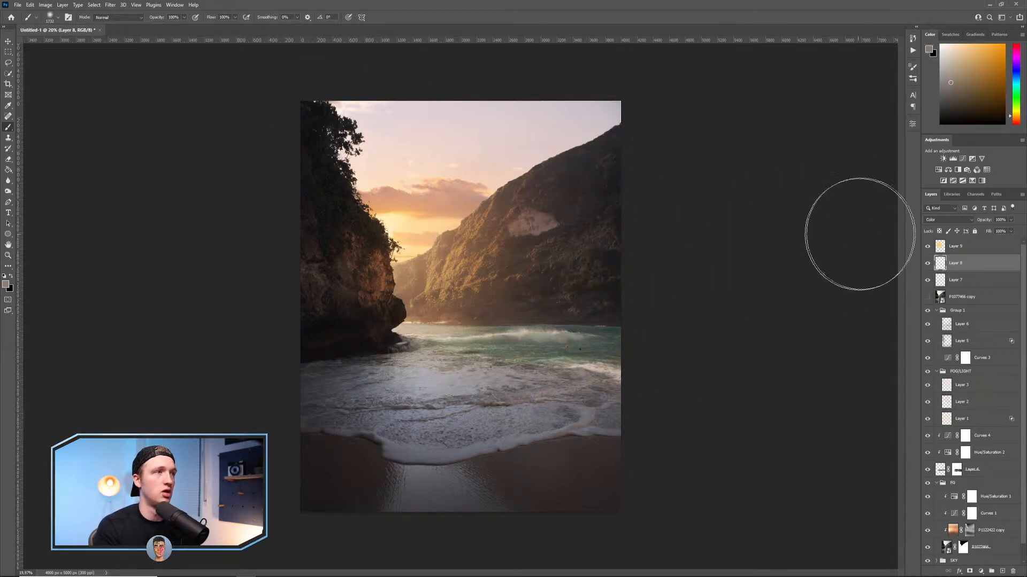
click(1009, 76)
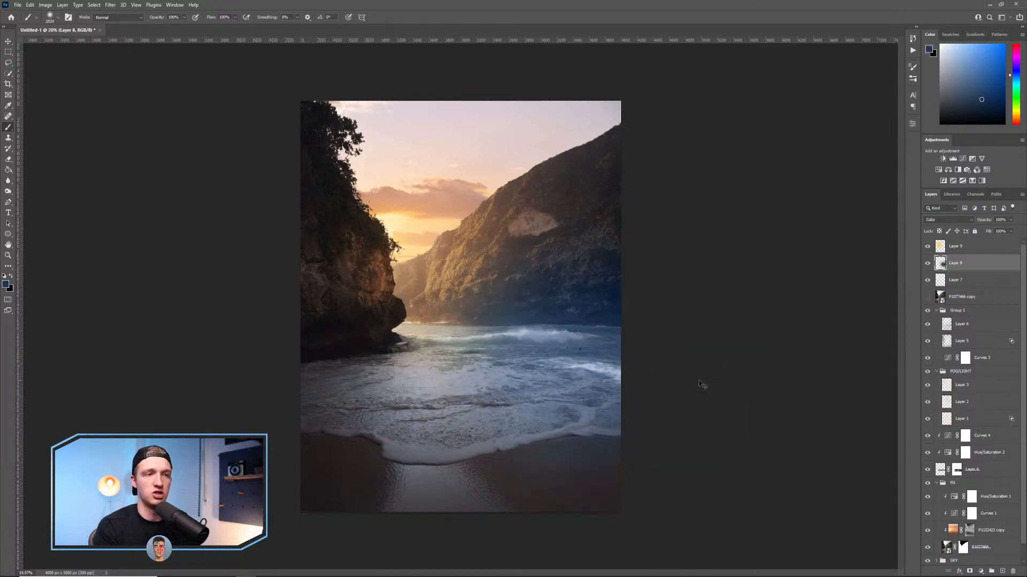
key(ctrl+z)
mouse_move(499, 348)
mouse_down()
mouse_move(648, 342)
mouse_move(609, 297)
mouse_move(553, 142)
mouse_move(345, 141)
mouse_move(400, 112)
mouse_move(420, 82)
mouse_move(492, 139)
mouse_move(442, 136)
mouse_up()
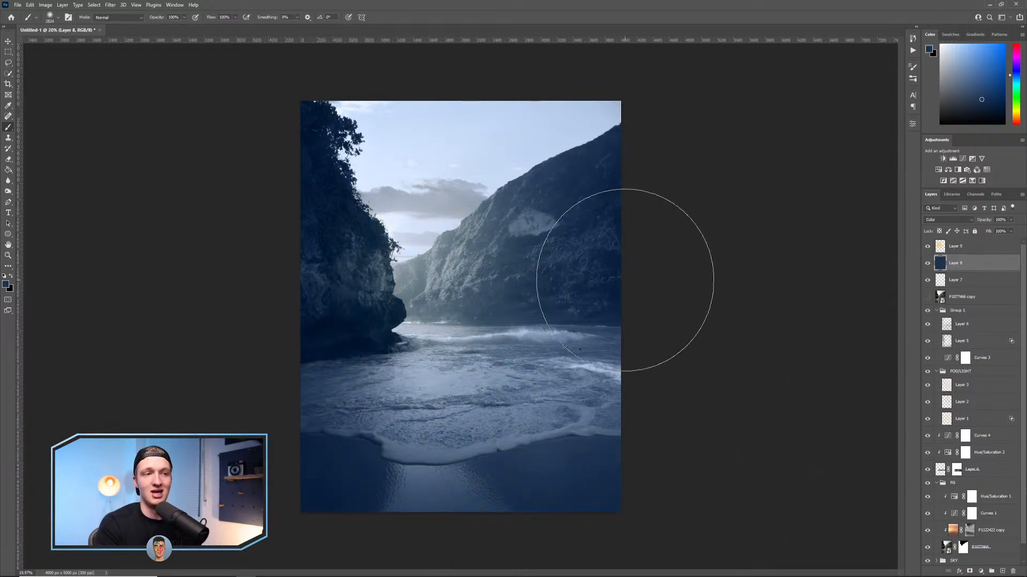
key(ctrl+z)
Try larger, softer blue strokes over the right side, undo them, and preview the Luminosity mode on Layer 8.
drag(584, 321, 533, 323)
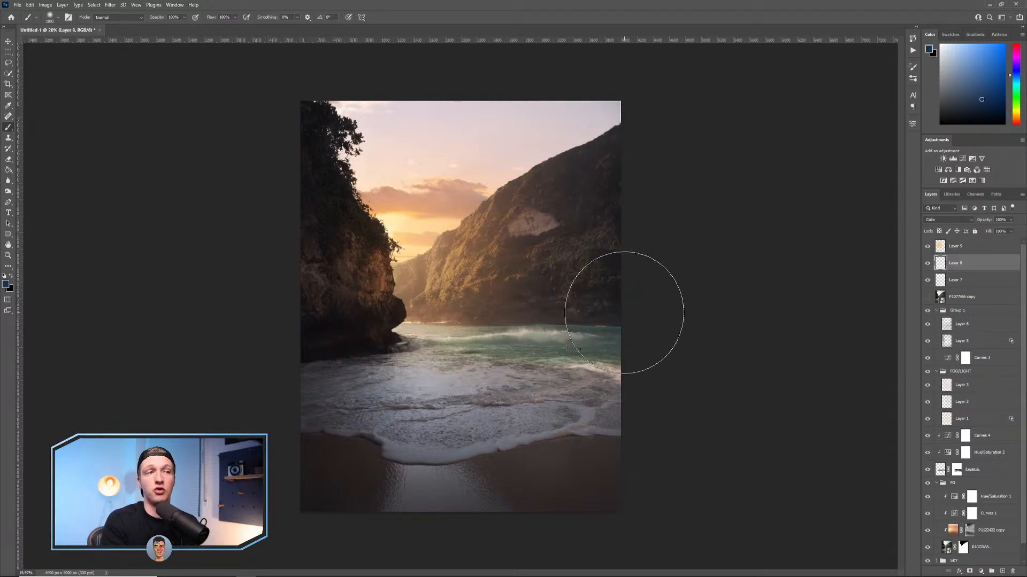
mouse_move(535, 279)
mouse_down()
mouse_move(592, 268)
mouse_move(374, 528)
mouse_move(533, 487)
mouse_up()
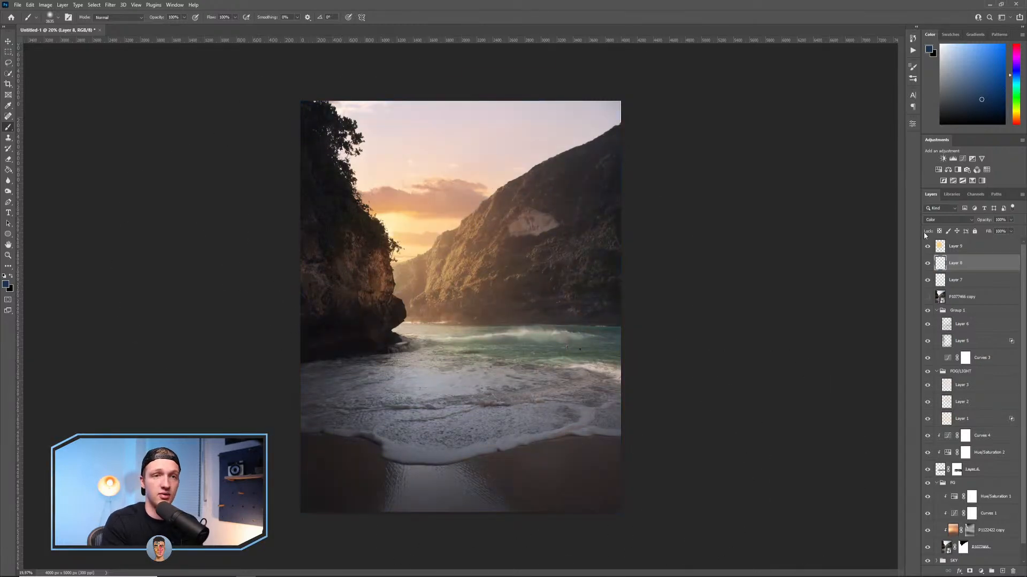
alt+right_click(645, 257)
click(669, 262)
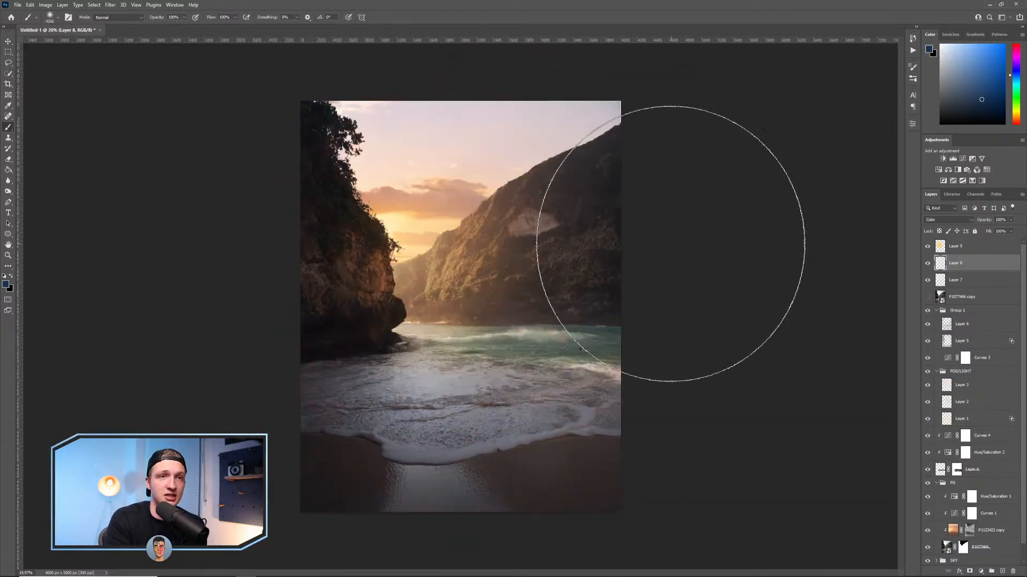
key(ctrl+z)
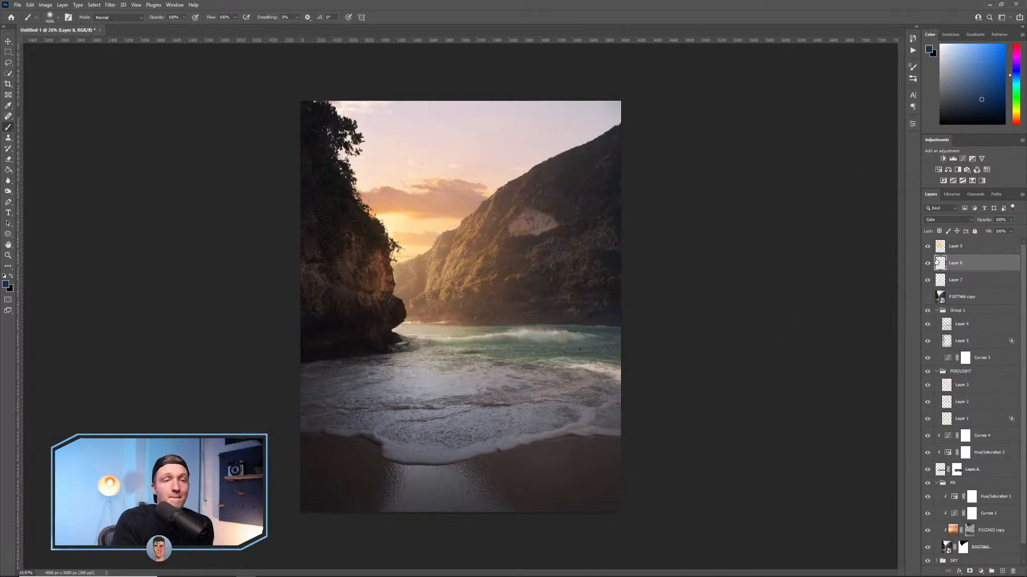
click(946, 220)
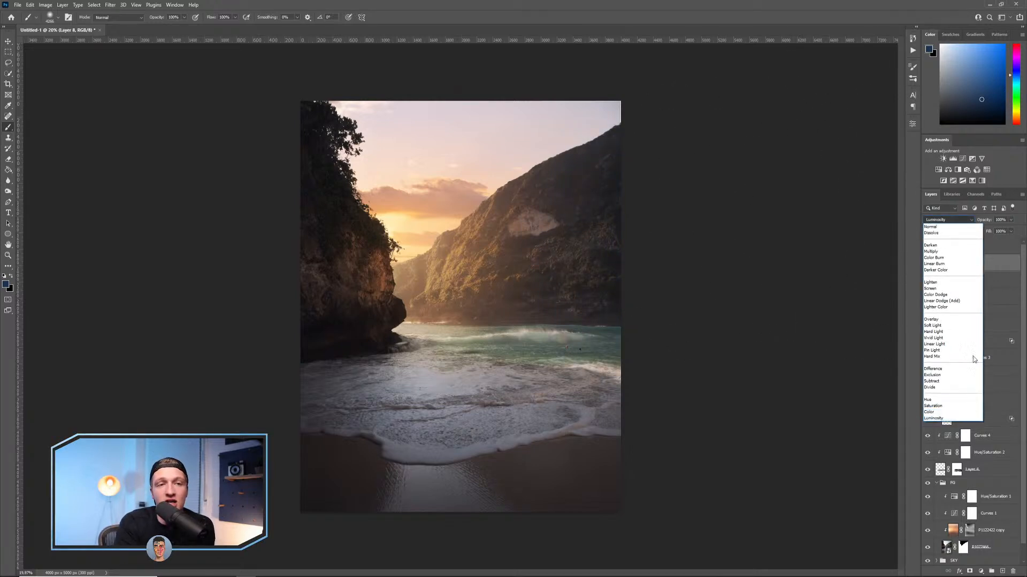
click(990, 261)
Add a Color Lookup adjustment above Layer 9 using the Candlelight.CUBE 3D LUT.
click(966, 246)
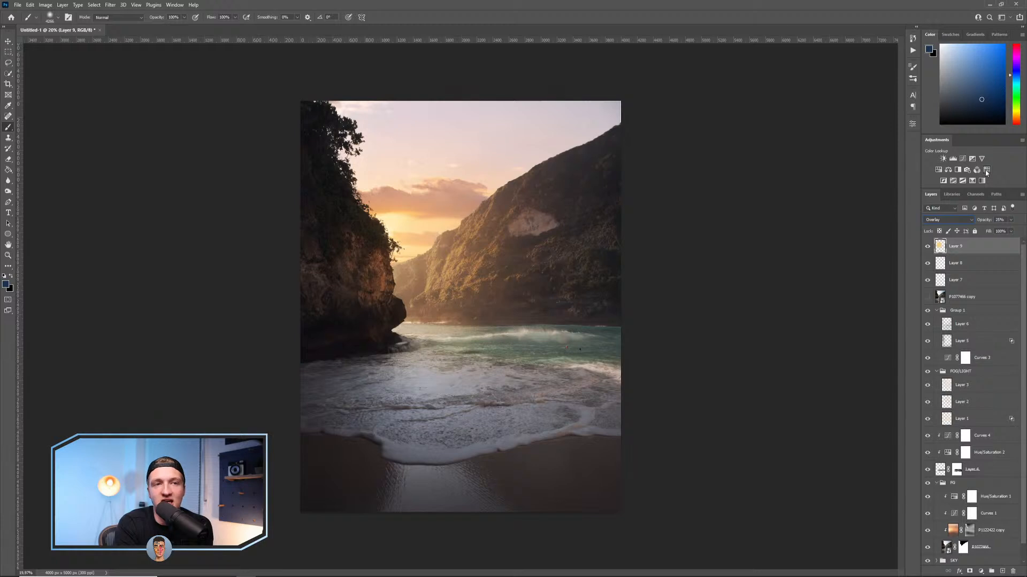
click(987, 170)
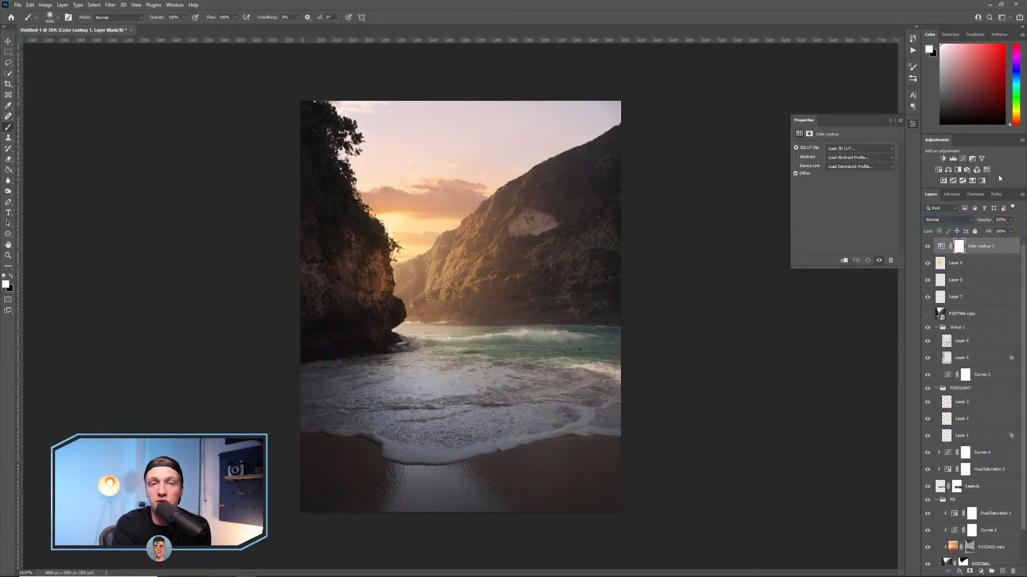
click(877, 149)
click(877, 200)
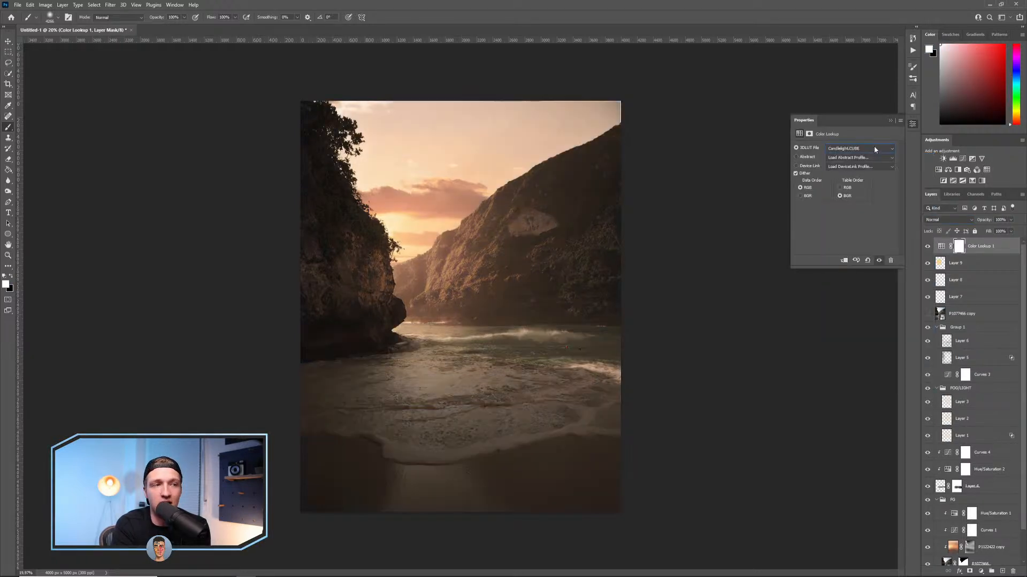
click(891, 122)
Set the Color Lookup layer's blend mode to Luminosity and compare the image with and without it.
click(963, 220)
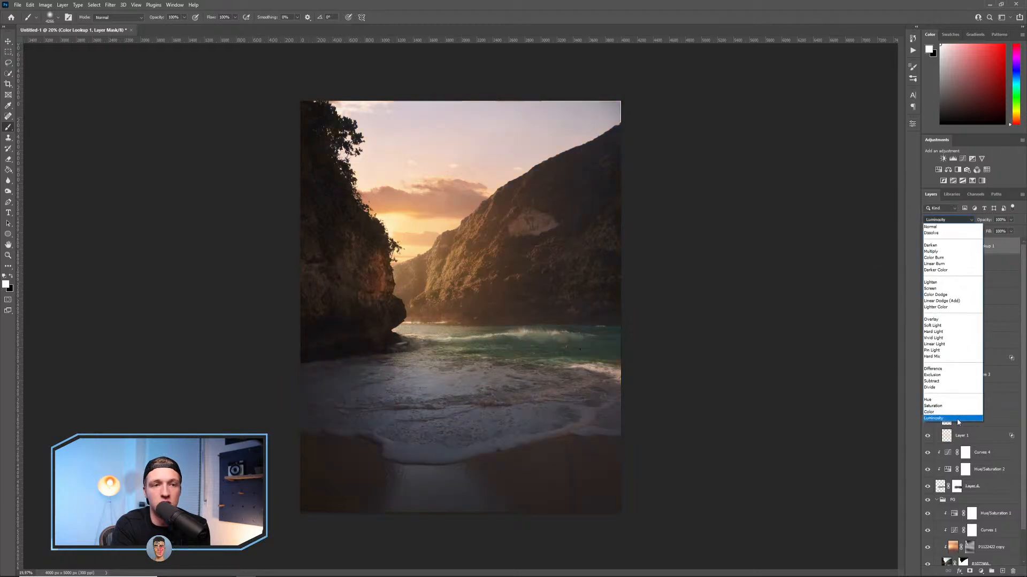
click(957, 418)
click(927, 246)
click(927, 246)
click(927, 246)
click(927, 246)
click(927, 246)
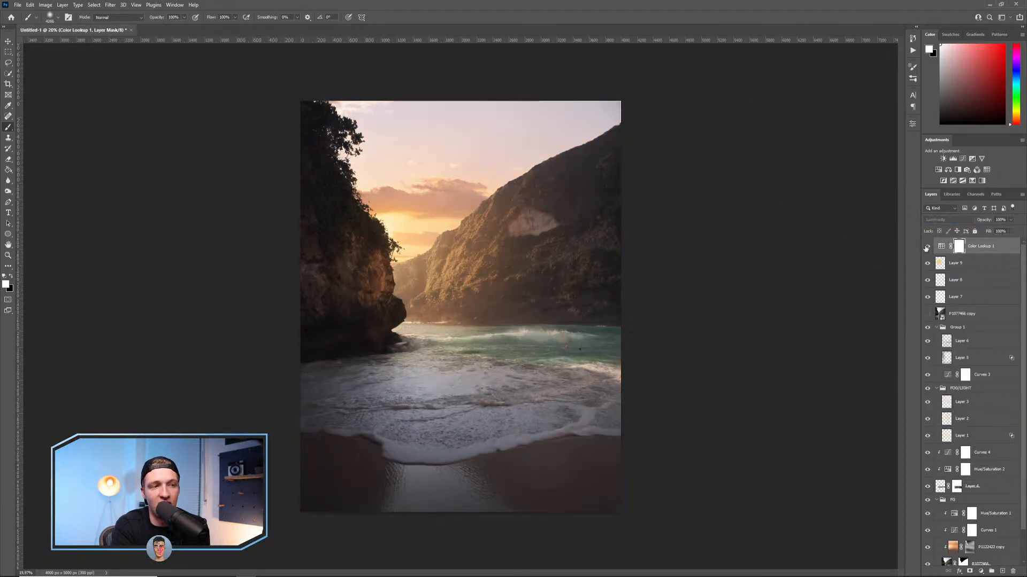
Compare the Color Lookup effect on and off once more and delete the adjustment layer.
click(927, 246)
click(928, 246)
click(927, 246)
click(926, 247)
click(926, 247)
click(926, 247)
key(Delete)
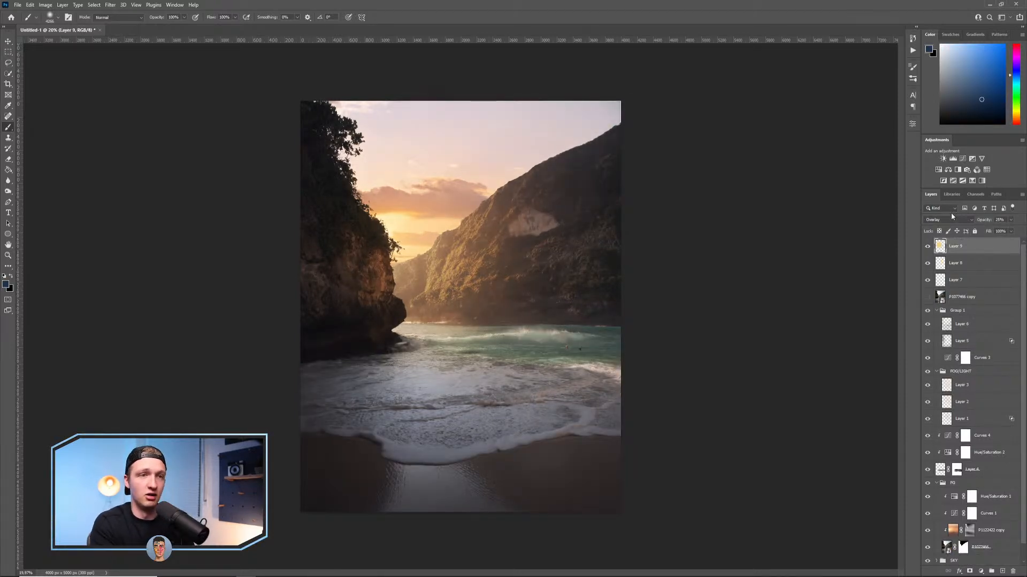
Preview alternatives to Overlay, such as Lighter Color, for the glow layer's blend mode.
click(951, 219)
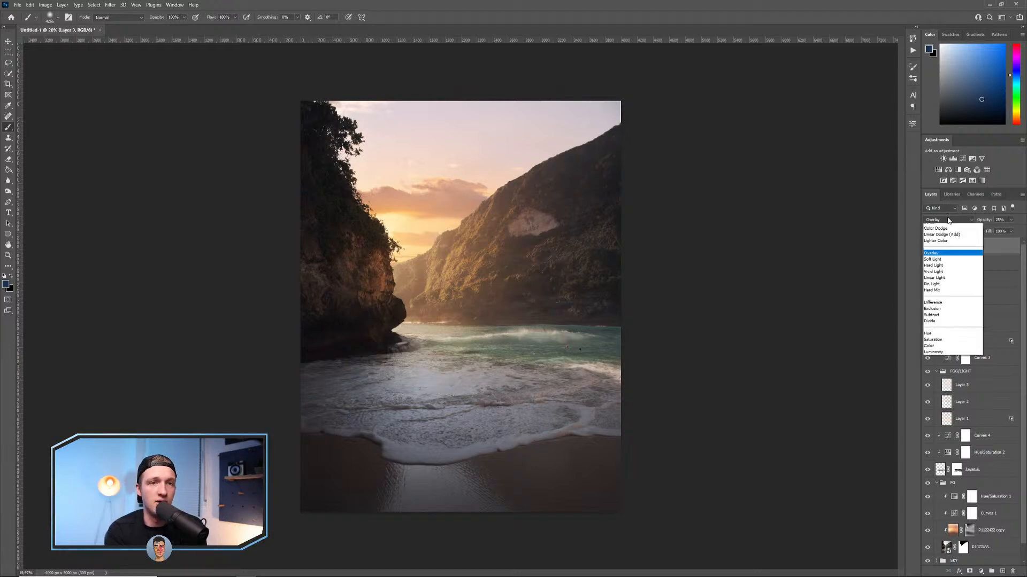
click(950, 221)
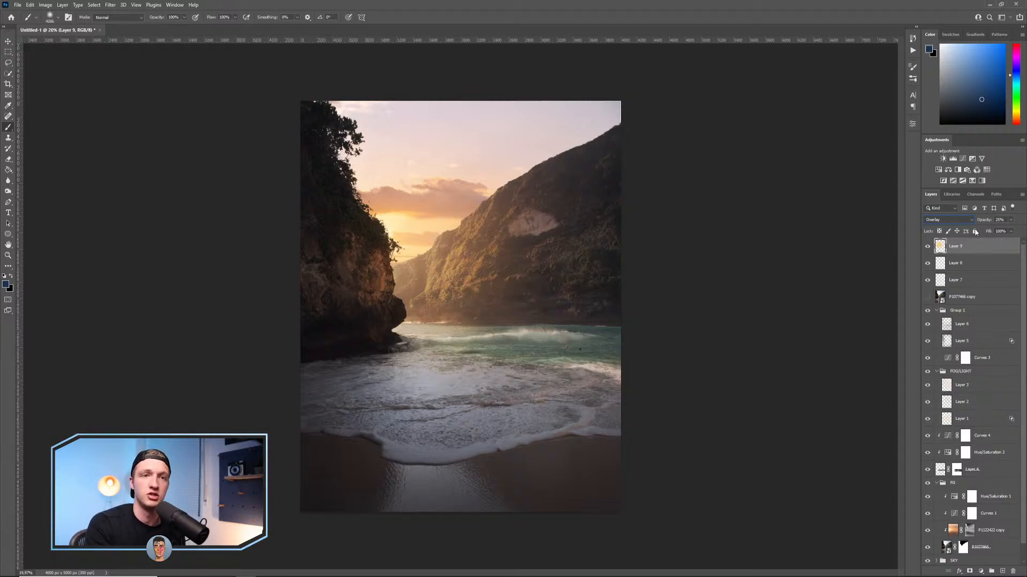
click(949, 219)
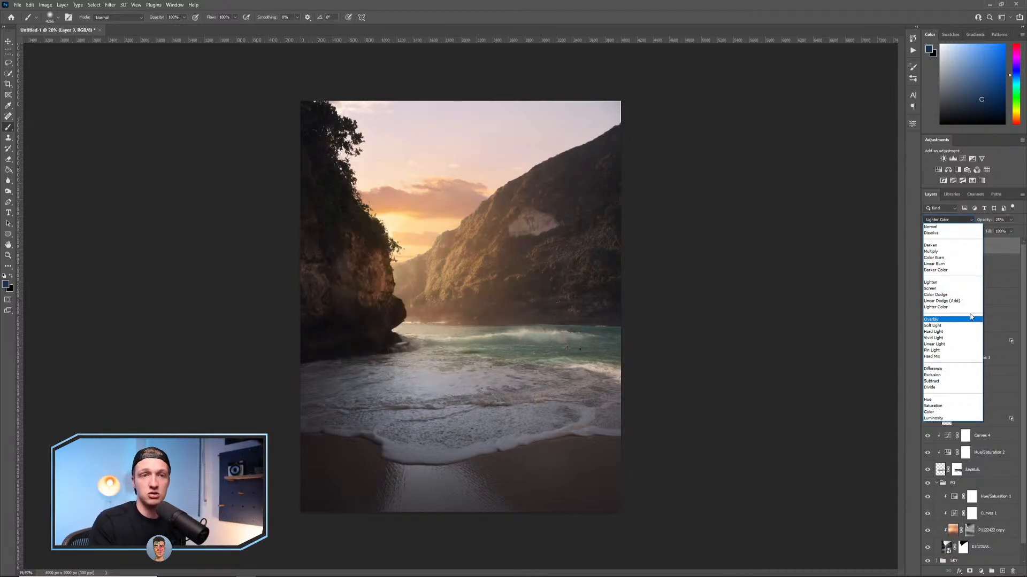
Set Layer 9's blend mode to Overlay.
click(946, 319)
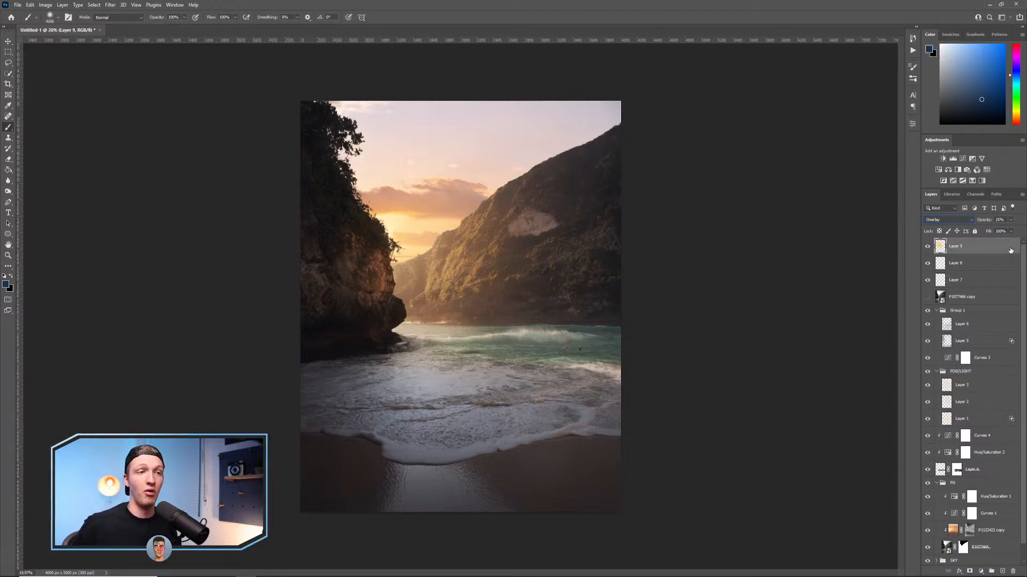
click(989, 264)
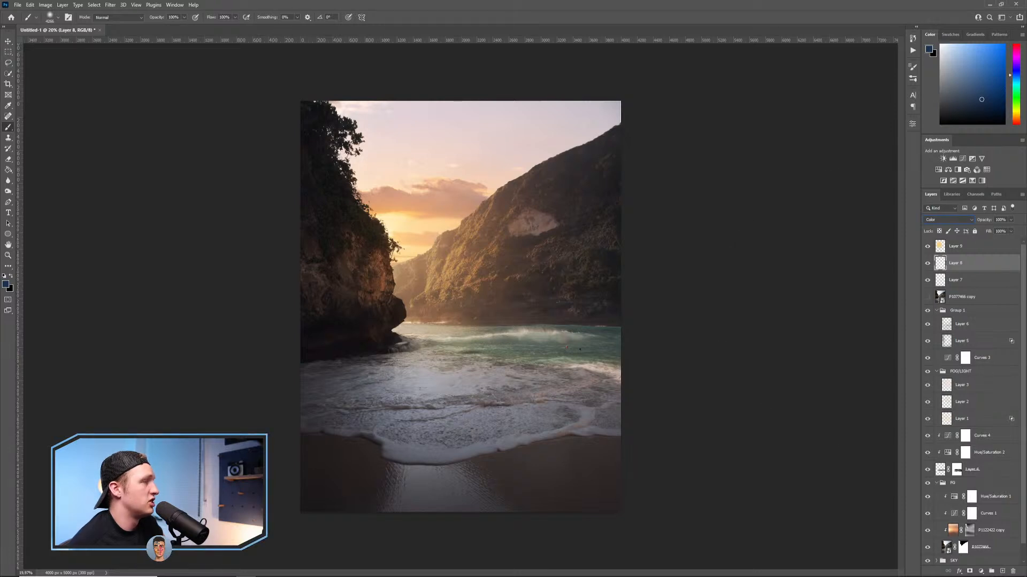
click(962, 247)
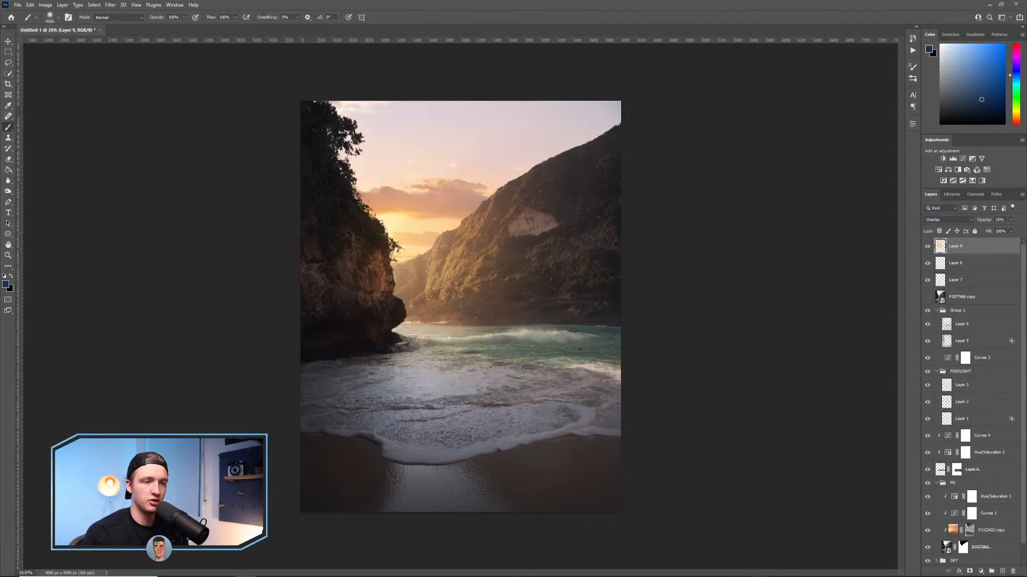
Switch to Stream Deck, choose the PHOTOSHOP profile and open its TOOLS folder.
key(alt+Tab)
click(65, 43)
click(55, 63)
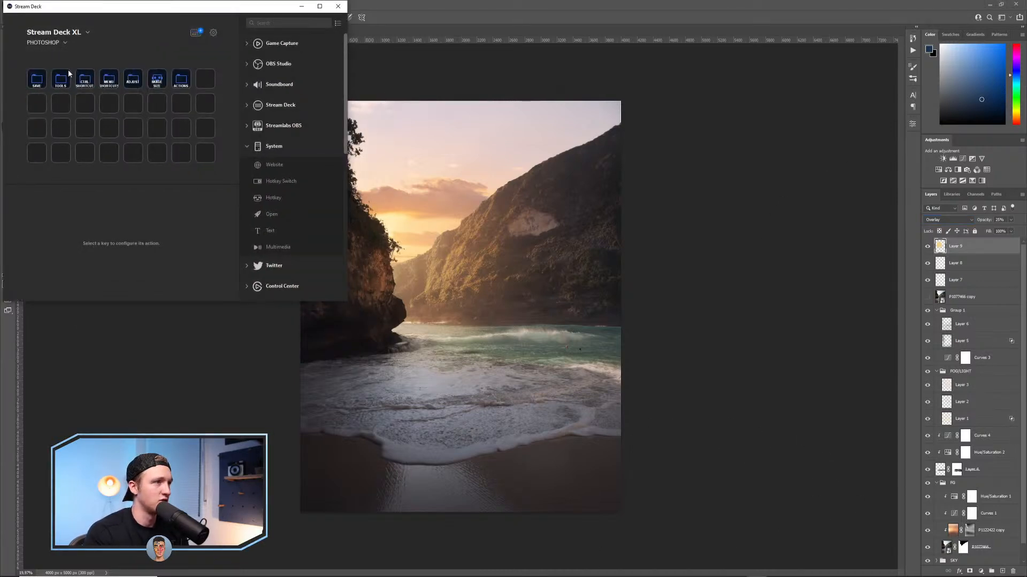
click(302, 6)
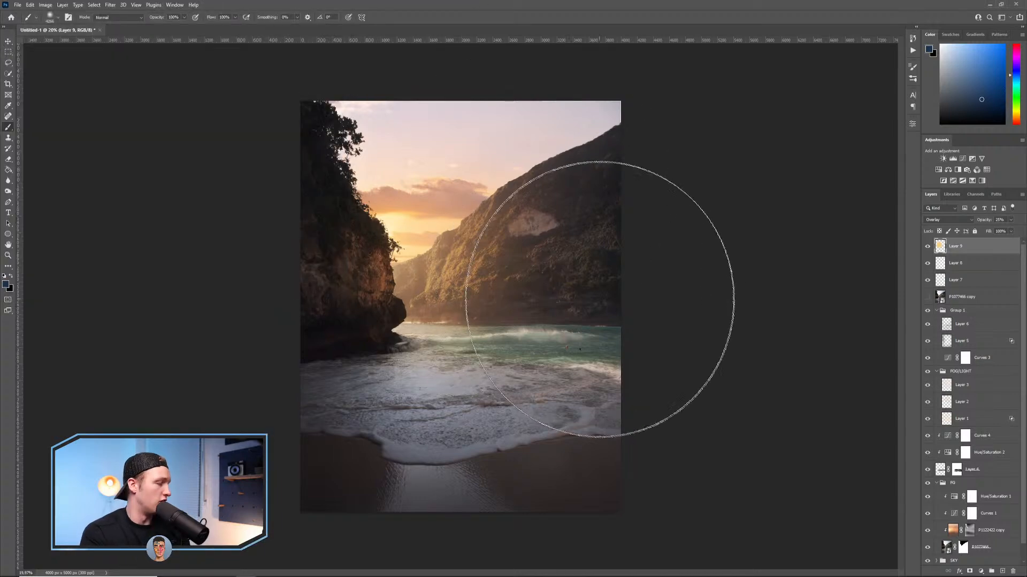
key(alt+Tab)
drag(231, 5, 557, 53)
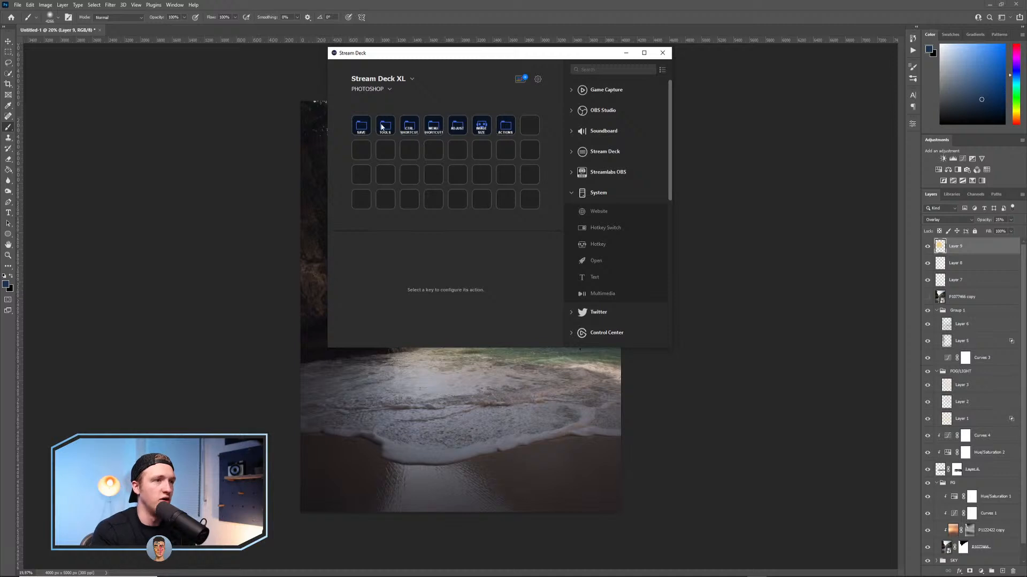
double_click(377, 128)
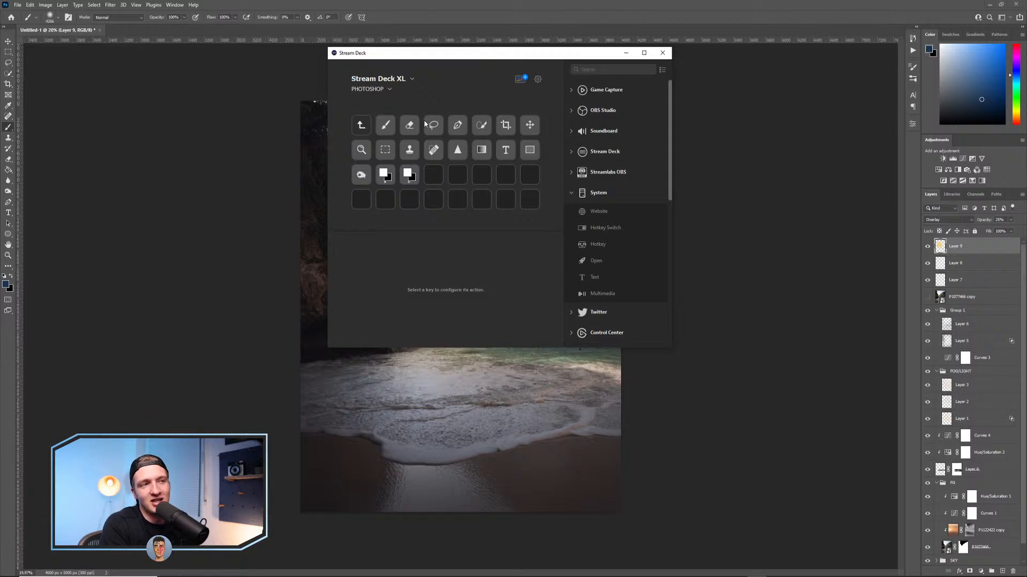
Leave the TOOLS folder in Stream Deck and open the CTRL SHORTCUTS folder to view its keys.
click(362, 125)
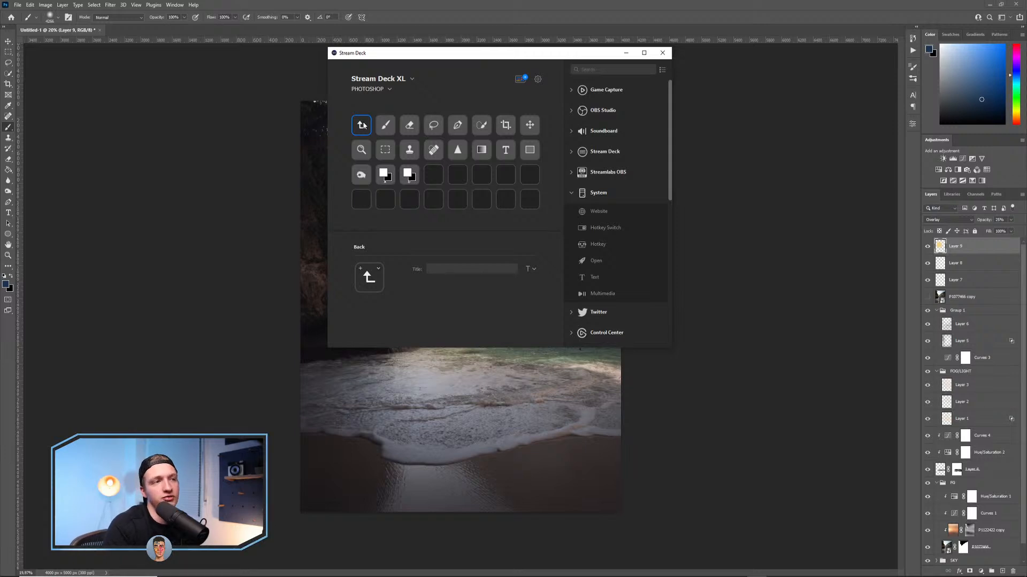
double_click(362, 125)
click(389, 130)
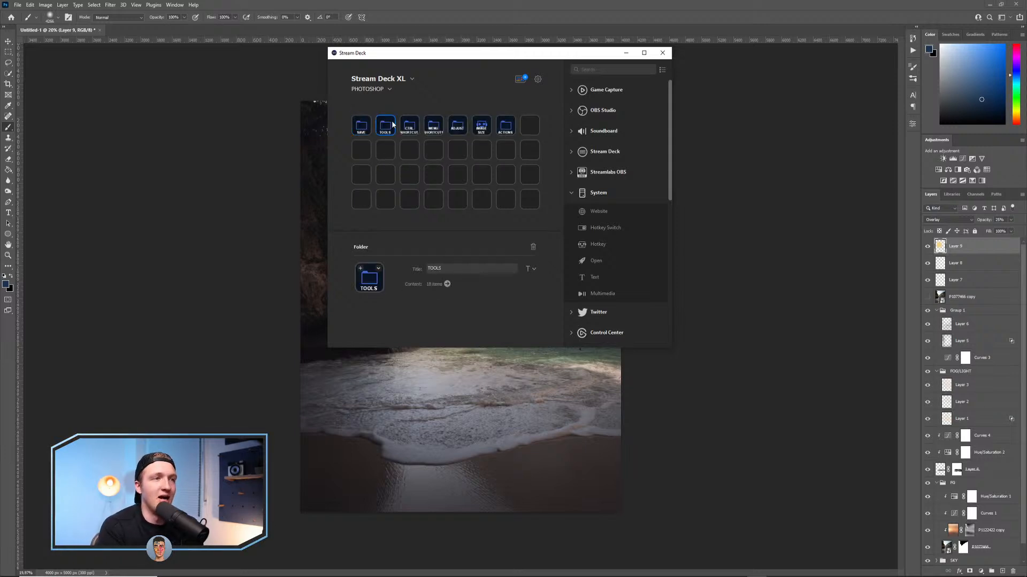
double_click(408, 128)
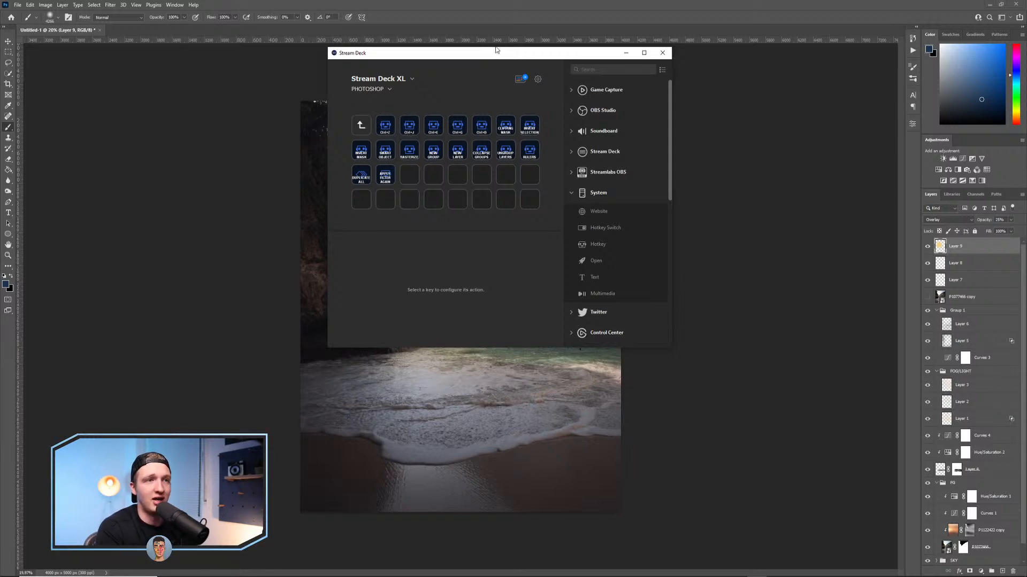
drag(531, 57, 426, 134)
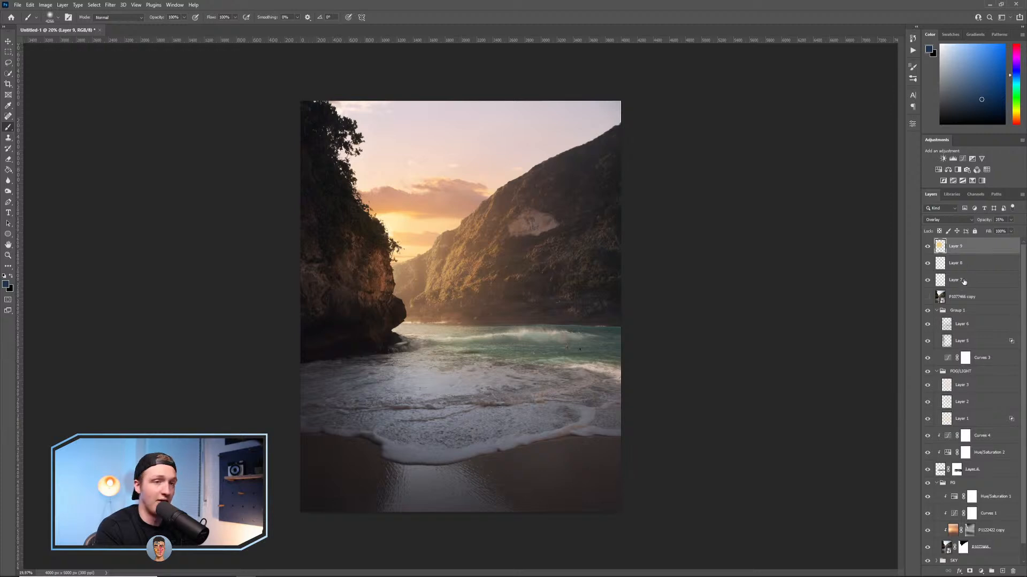
Duplicate Layer 9 fifteen times.
key(ctrl+j)
key(ctrl+j)
key(ctrl+j)
key(ctrl+j)
key(ctrl+j)
key(ctrl+j)
key(ctrl+j)
key(ctrl+j)
key(ctrl+j)
key(ctrl+j)
key(ctrl+j)
key(ctrl+j)
key(ctrl+j)
key(ctrl+j)
key(ctrl+j)
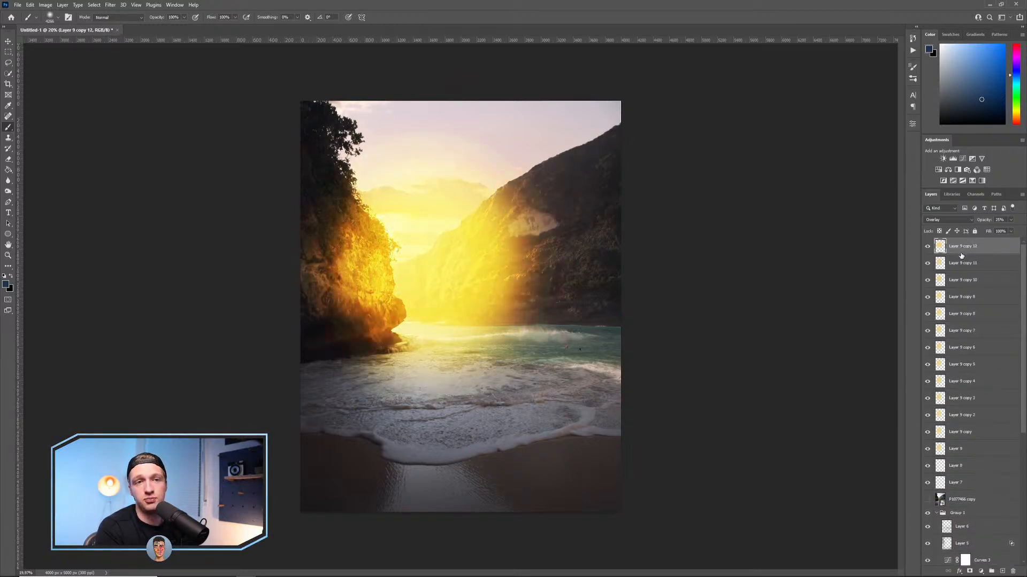
Delete Layer 9 with all its copies, and remove Layer 8 by grouping it and deleting that group.
shift+click(965, 500)
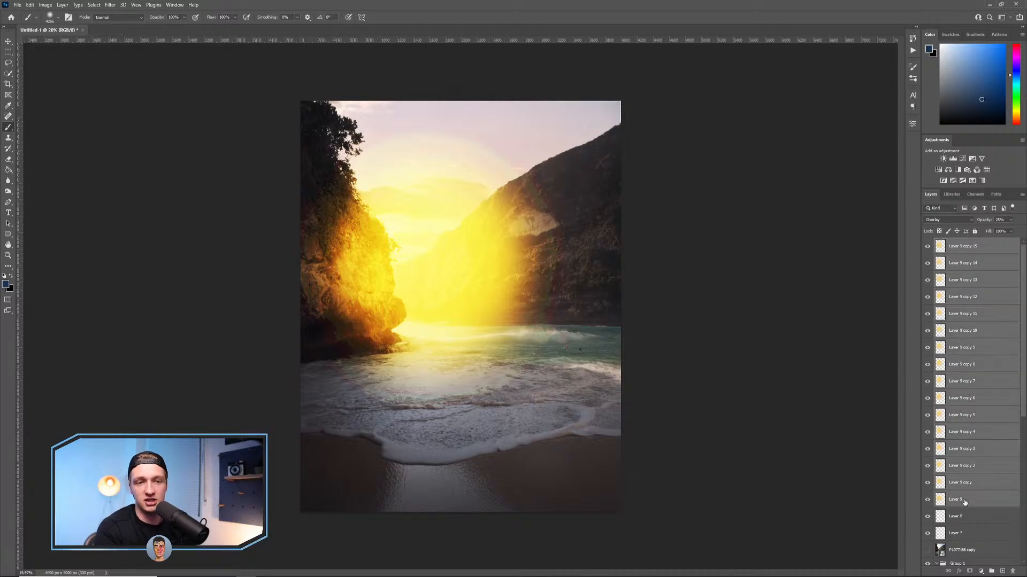
key(Delete)
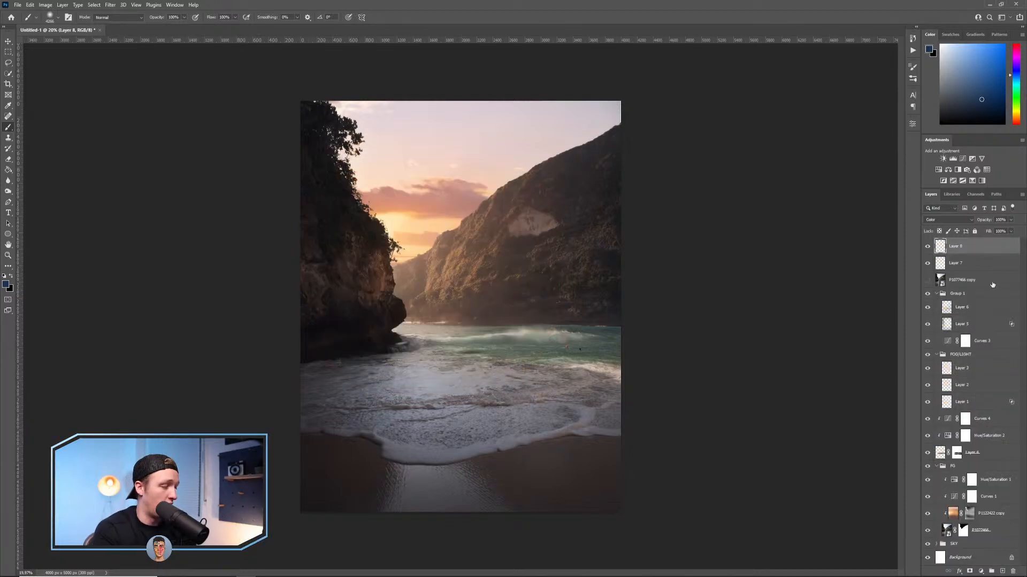
key(ctrl+g)
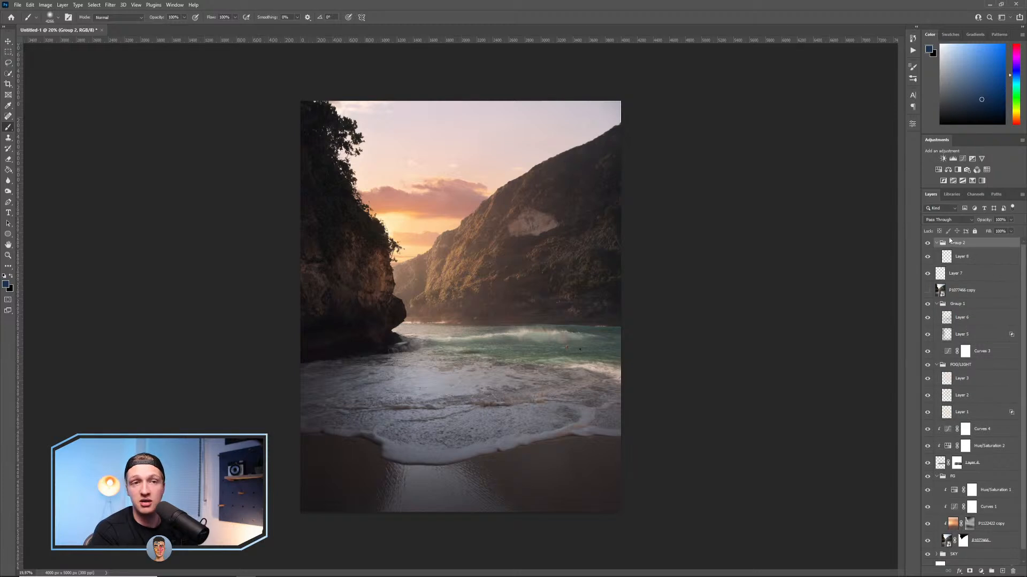
key(Delete)
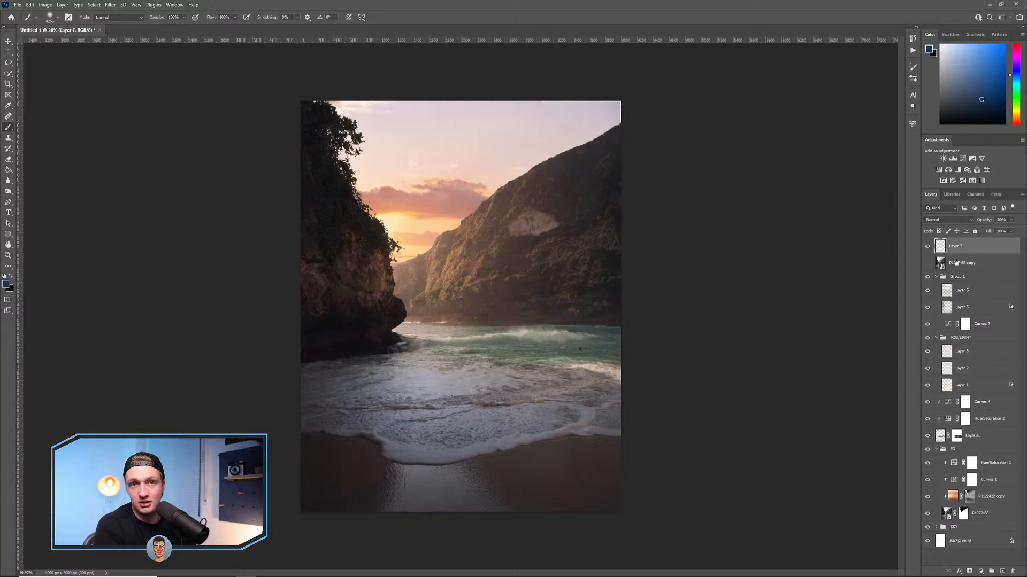
Stamp all visible layers into a merged layer above Layer 7, checking the Duplicate All shortcut in Stream Deck.
click(943, 264)
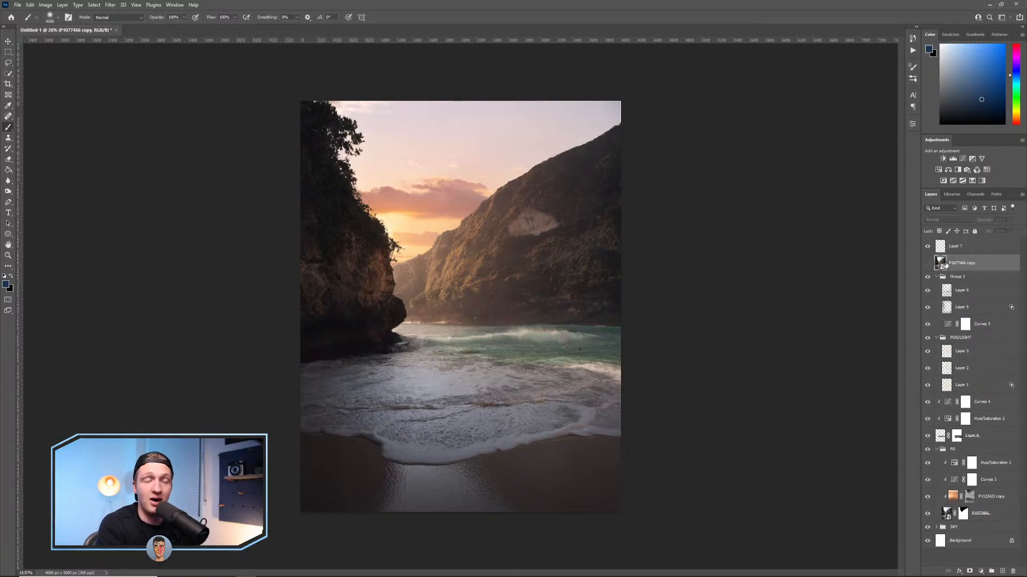
click(946, 249)
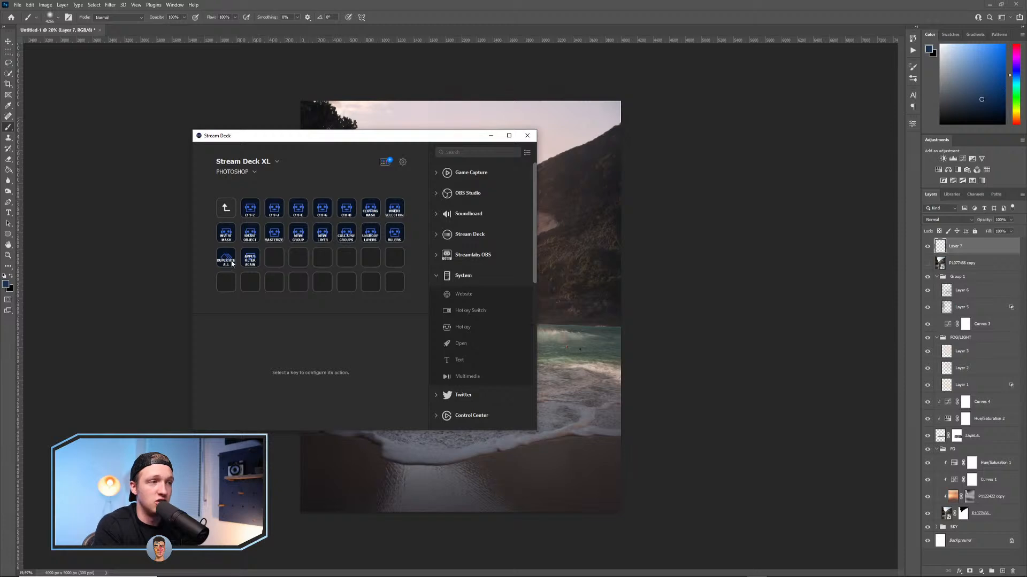
click(528, 136)
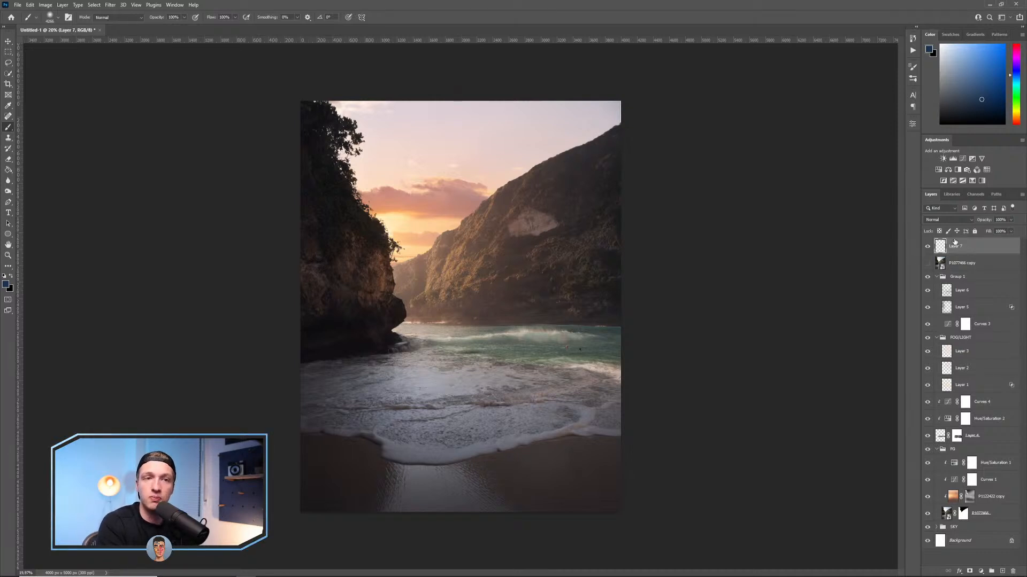
key(ctrl+j)
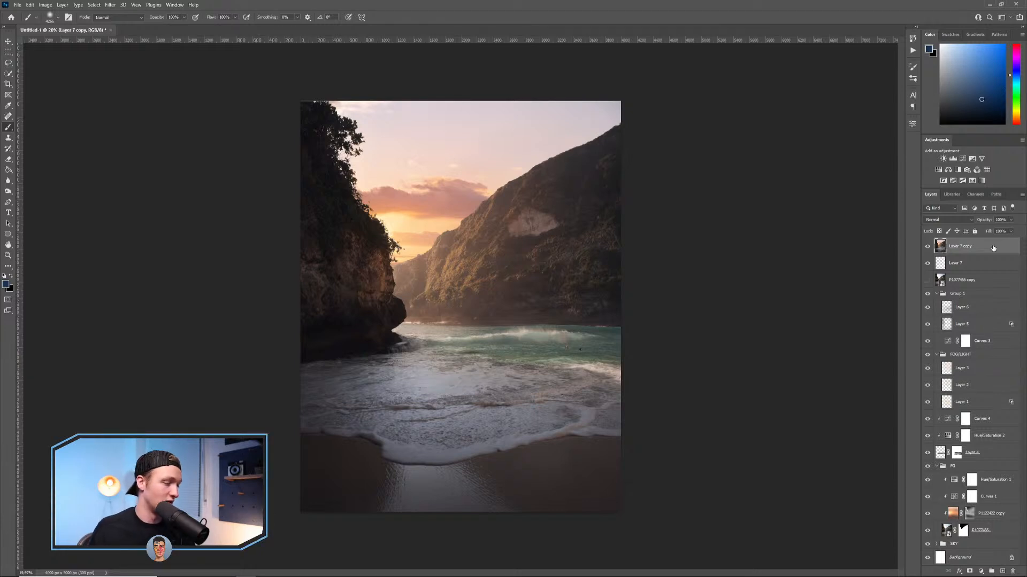
Add seven empty layers above the merged layer and collapse all layer groups.
key(ctrl+shift+alt+n)
key(ctrl+shift+alt+n)
key(ctrl+shift+alt+n)
key(ctrl+shift+alt+n)
key(ctrl+shift+alt+n)
key(ctrl+shift+alt+n)
key(ctrl+shift+alt+n)
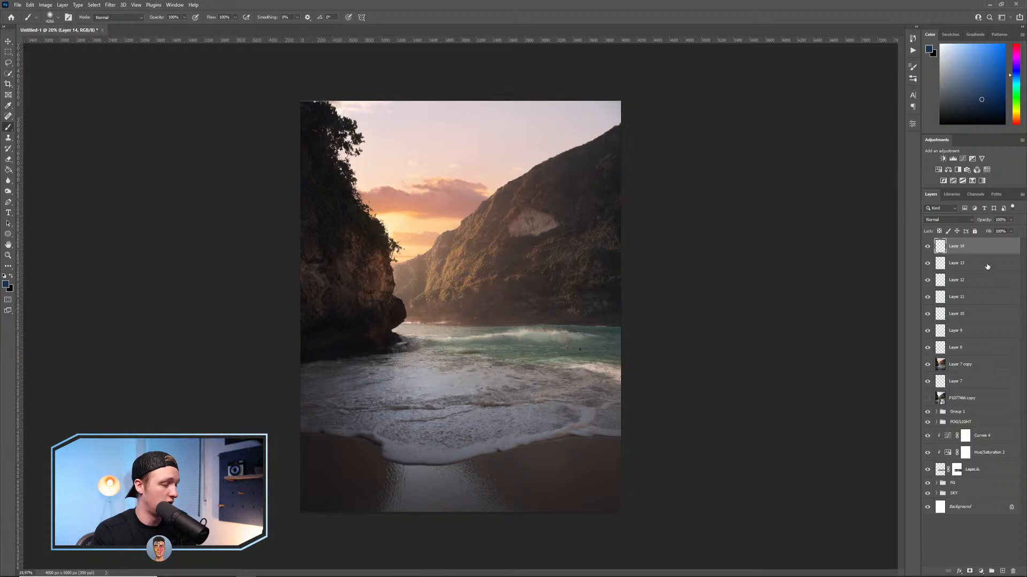
click(935, 484)
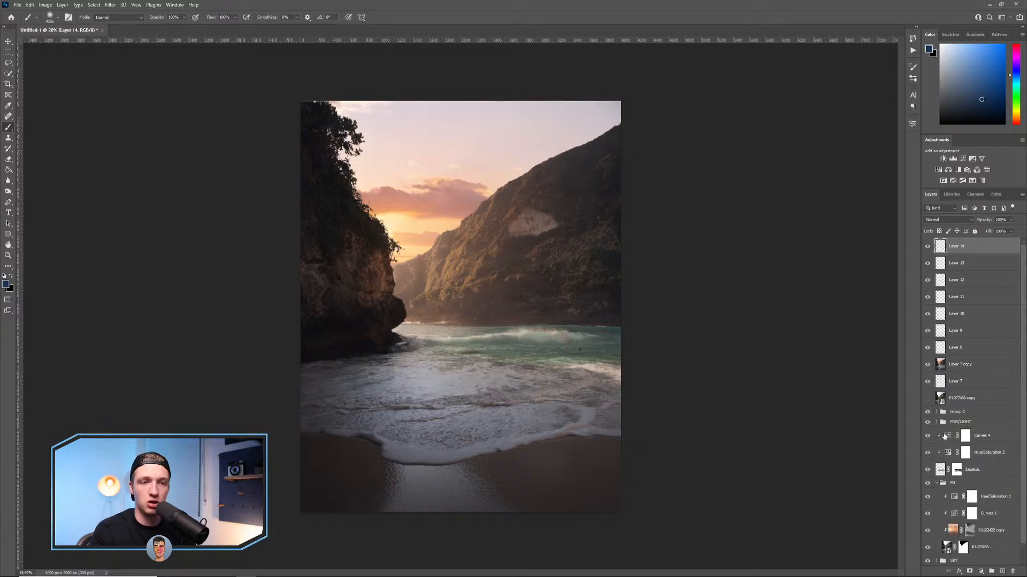
scroll(972, 495, down, 3)
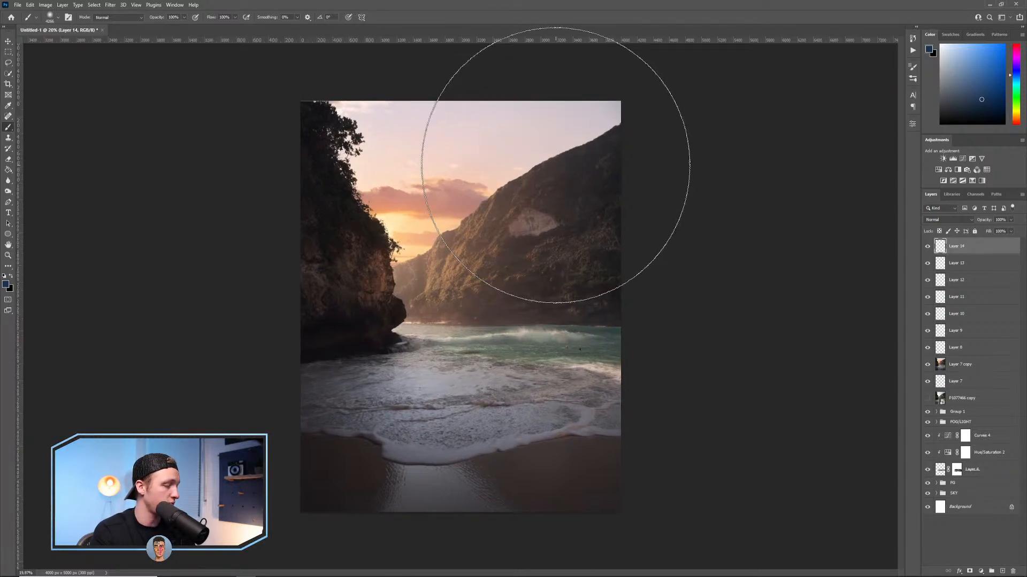
Clip Layers 13, 11 and 9 each to the layer directly beneath with clipping masks.
click(971, 266)
key(ctrl+alt+g)
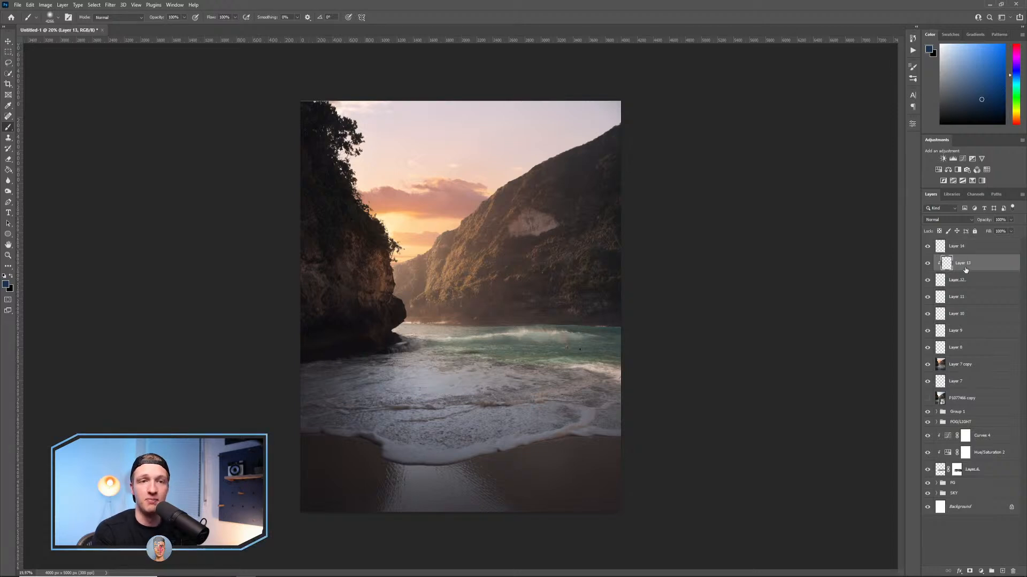
click(973, 297)
key(ctrl+alt+g)
click(973, 330)
key(ctrl+alt+g)
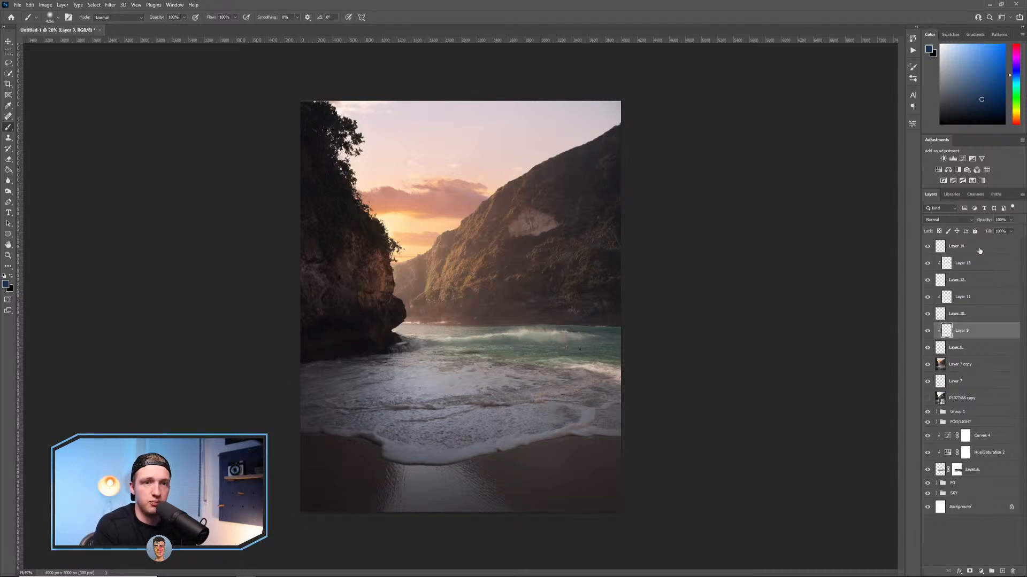
Delete Layers 8 through 14, including the clipped ones.
click(980, 249)
shift+click(973, 348)
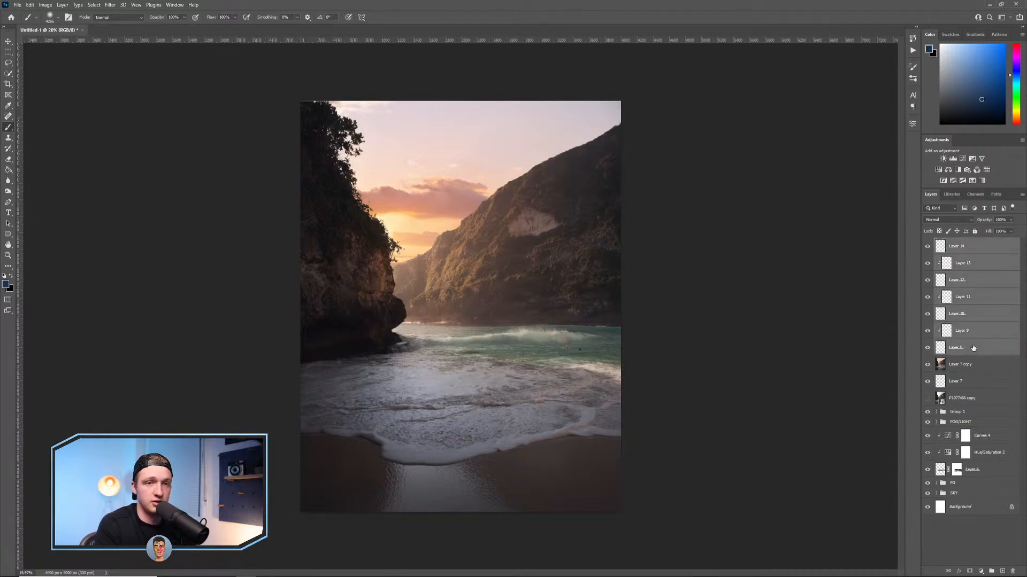
key(Delete)
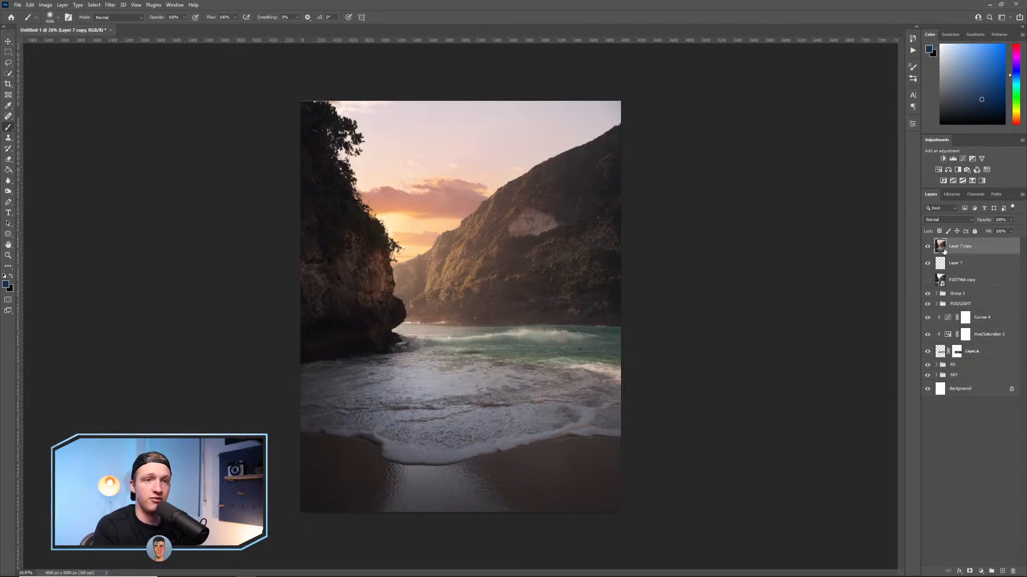
Duplicate the merged layer four times and group all five identical layers.
key(ctrl+j)
key(ctrl+j)
key(ctrl+j)
key(ctrl+j)
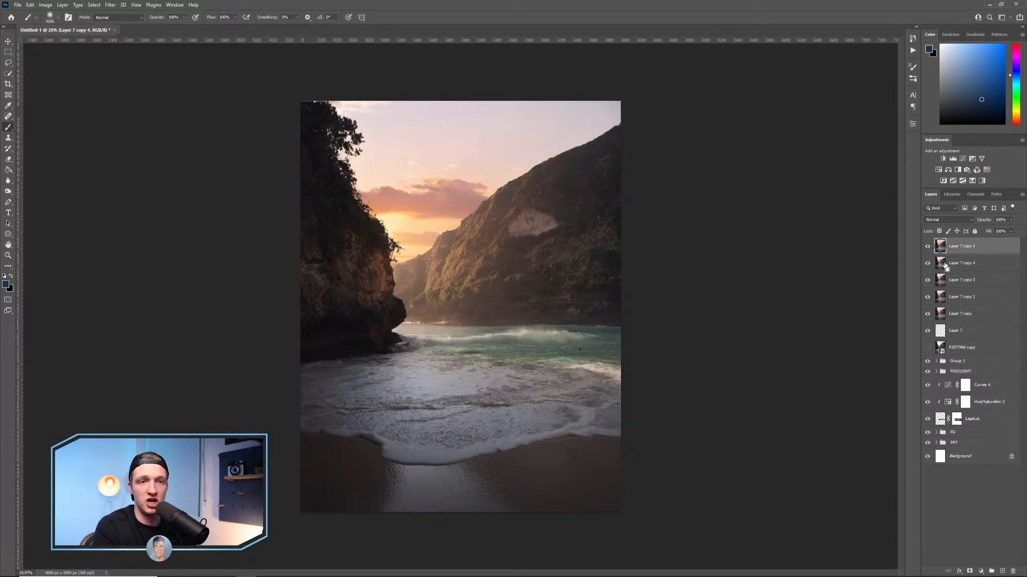
shift+click(977, 319)
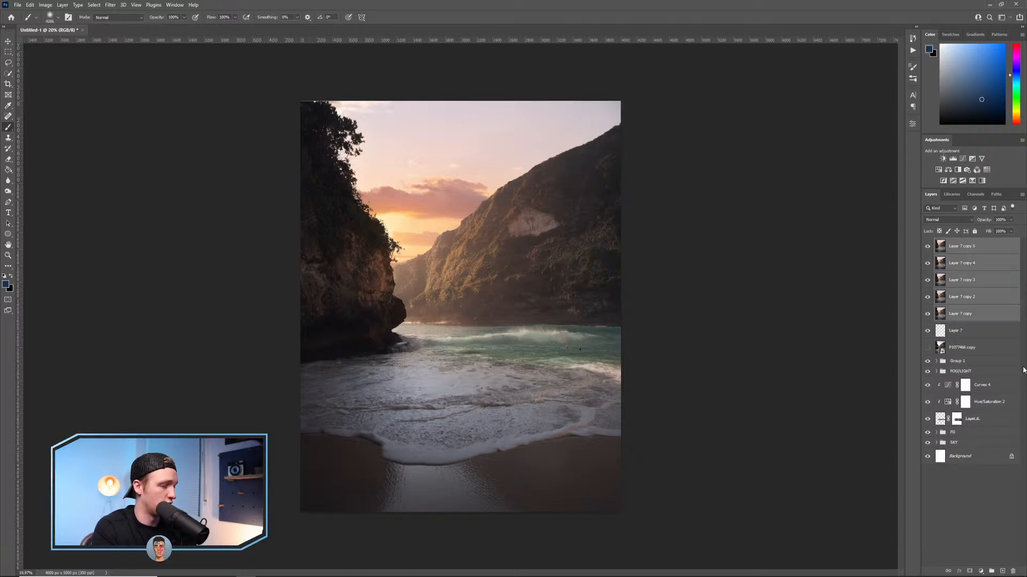
key(ctrl+g)
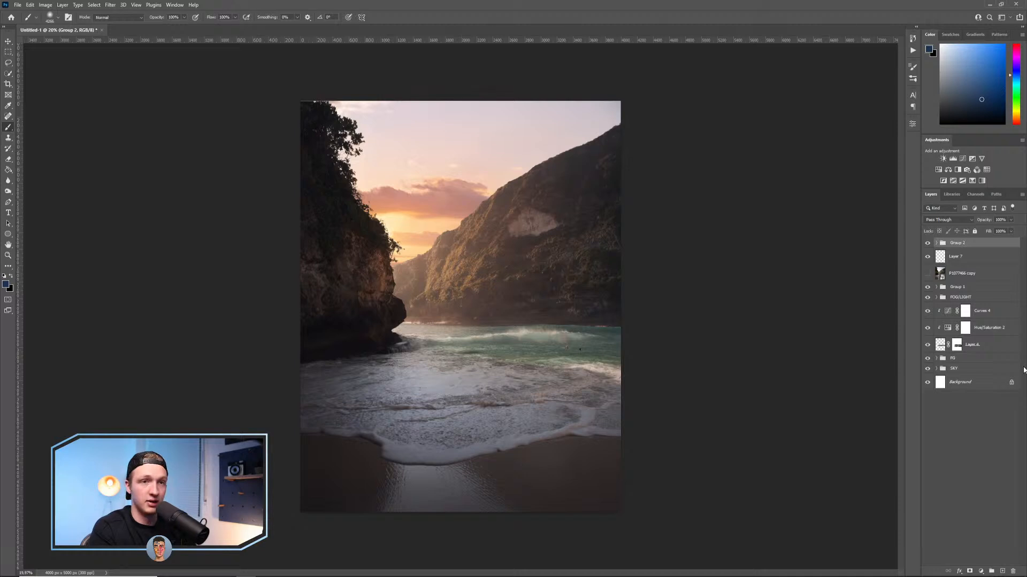
Duplicate the new group and merge the duplicate into a single layer, checking the original group's contents.
key(ctrl+j)
key(ctrl+e)
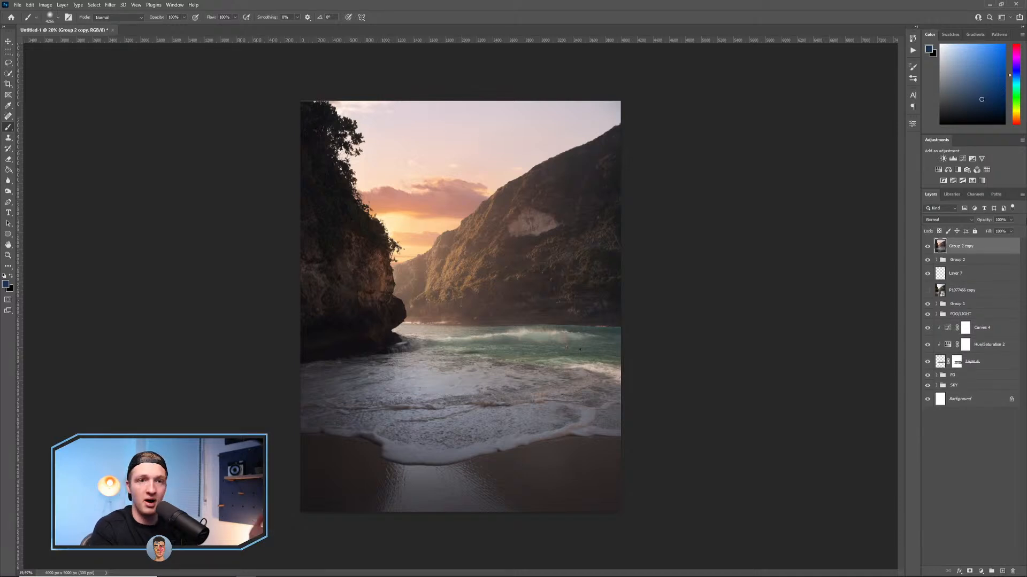
click(946, 261)
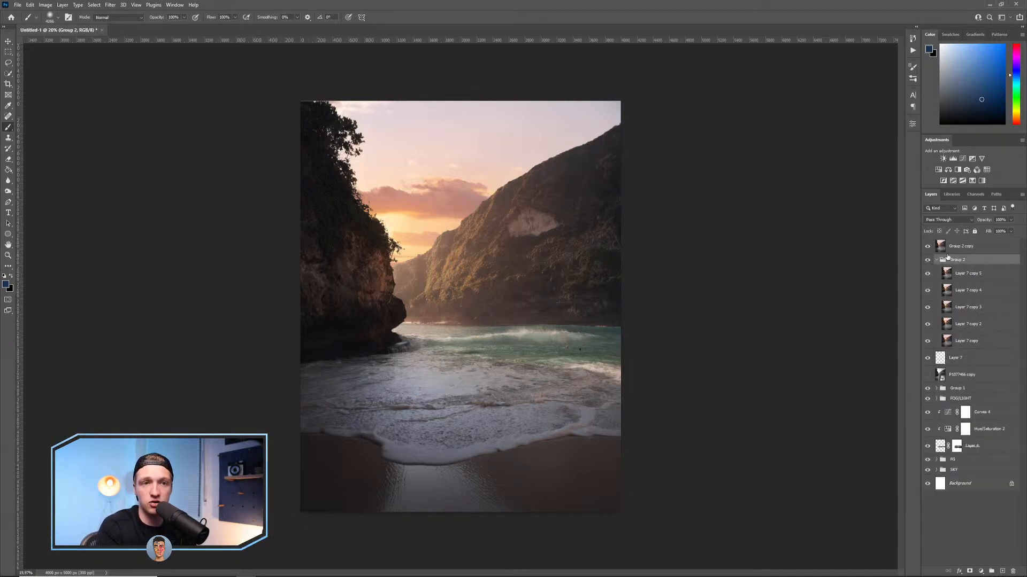
click(936, 259)
click(936, 259)
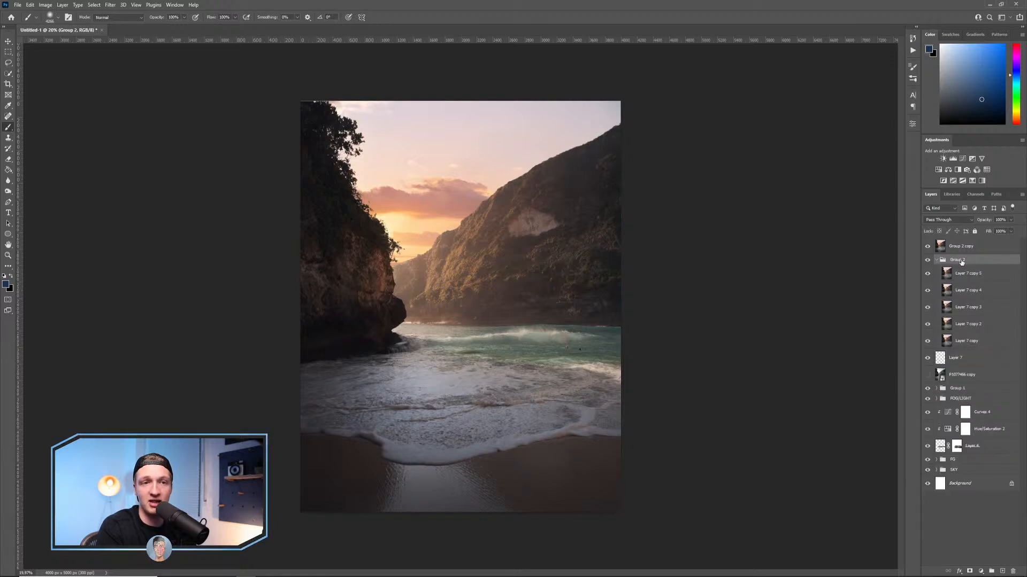
click(937, 260)
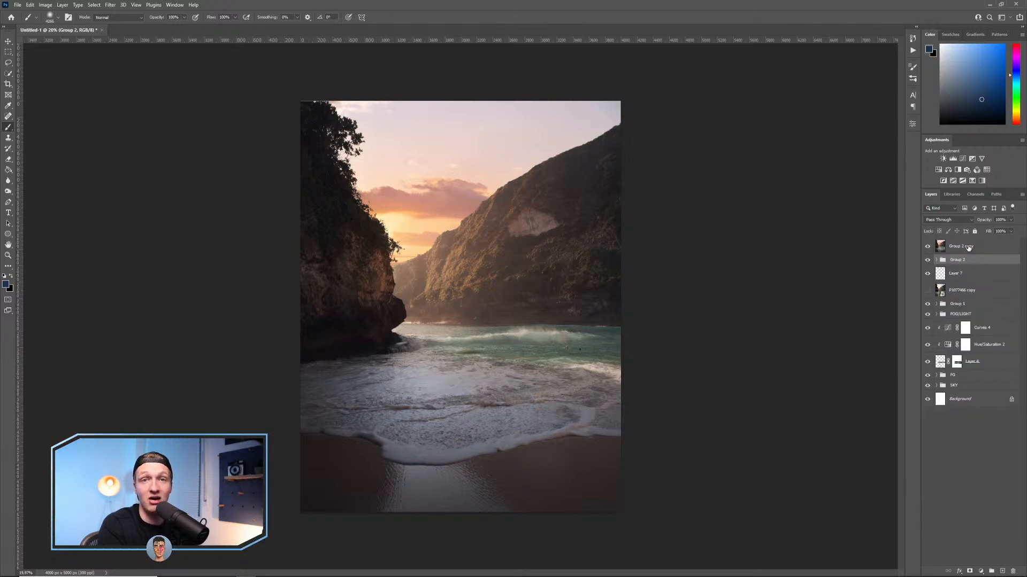
click(968, 247)
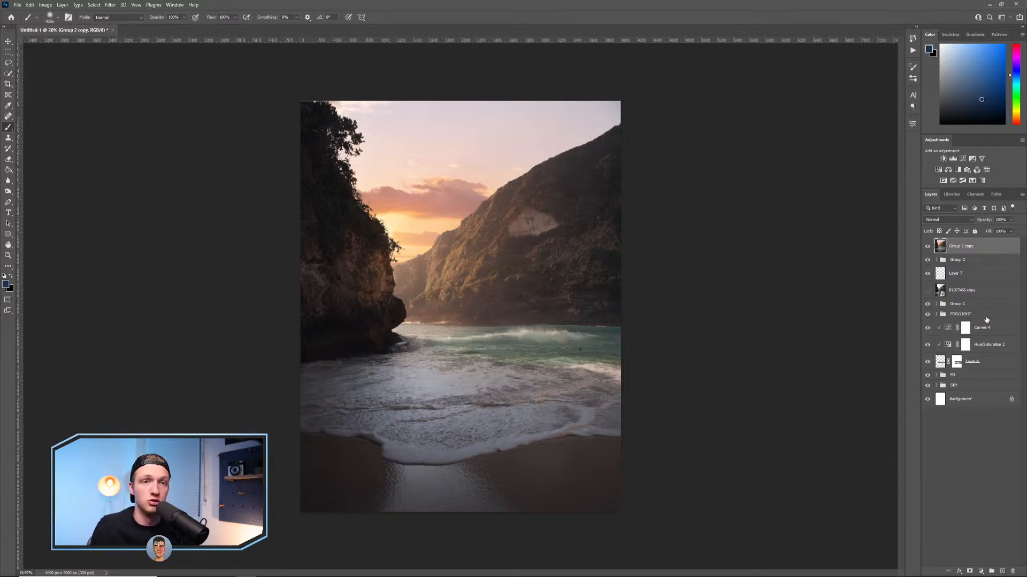
Run the 8-bit frequency separation on the merged layer with its preset blur radius, and delete the resulting group.
key(F2)
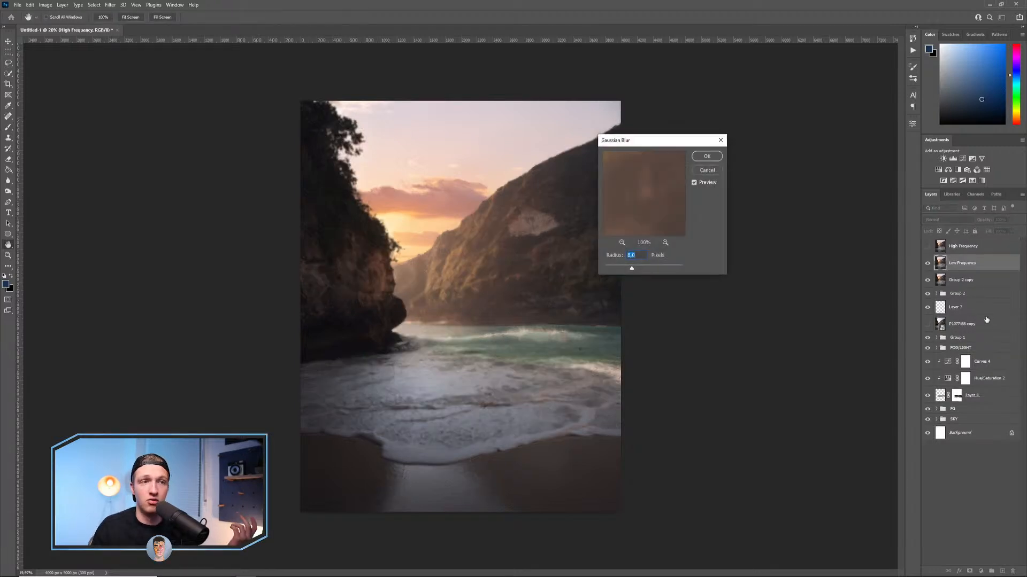
key(Return)
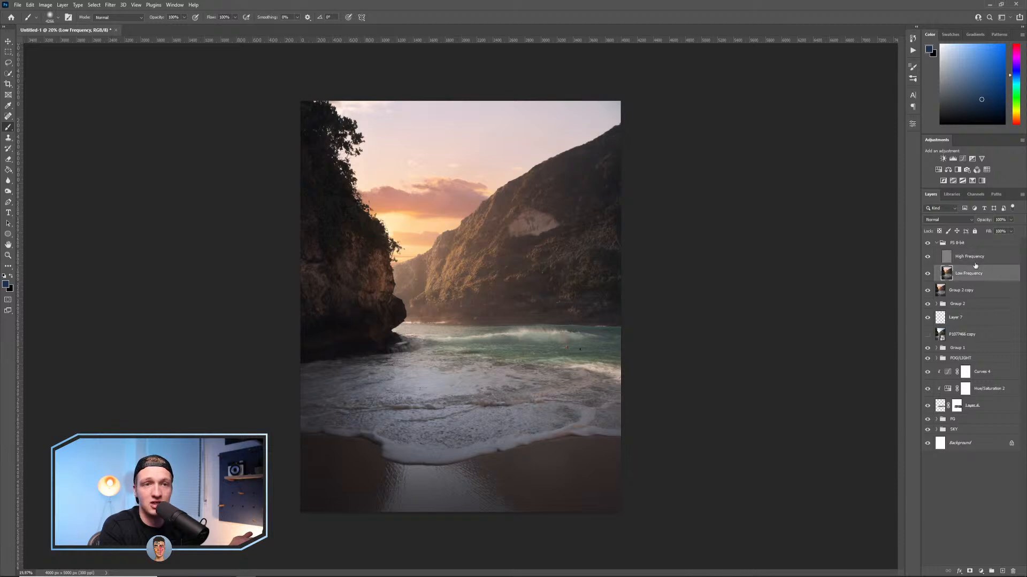
click(955, 243)
key(Delete)
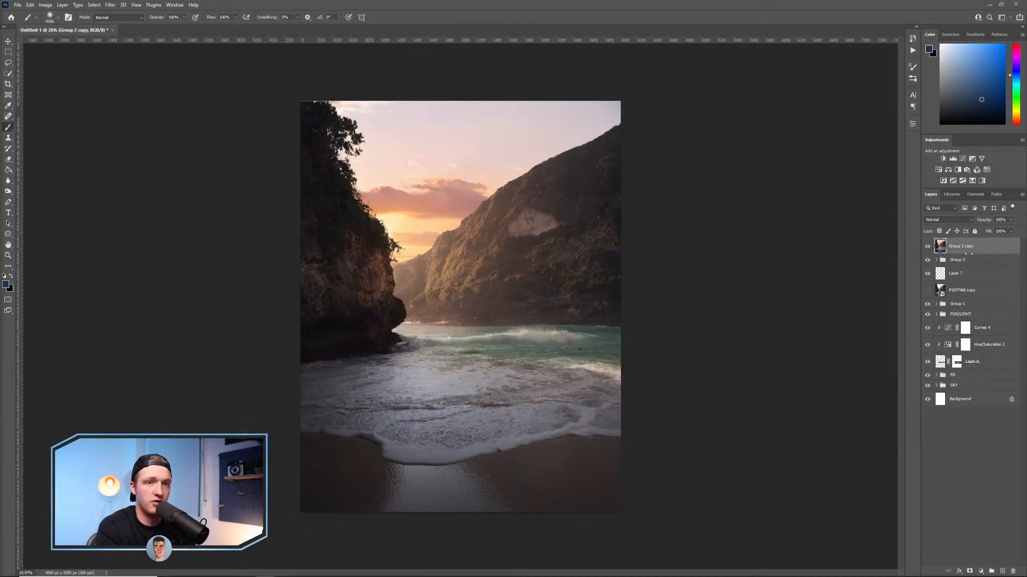
Bring up the Camera Raw, Motion Blur and Gaussian Blur filters for the merged layer, cancelling each without applying.
click(110, 5)
click(134, 66)
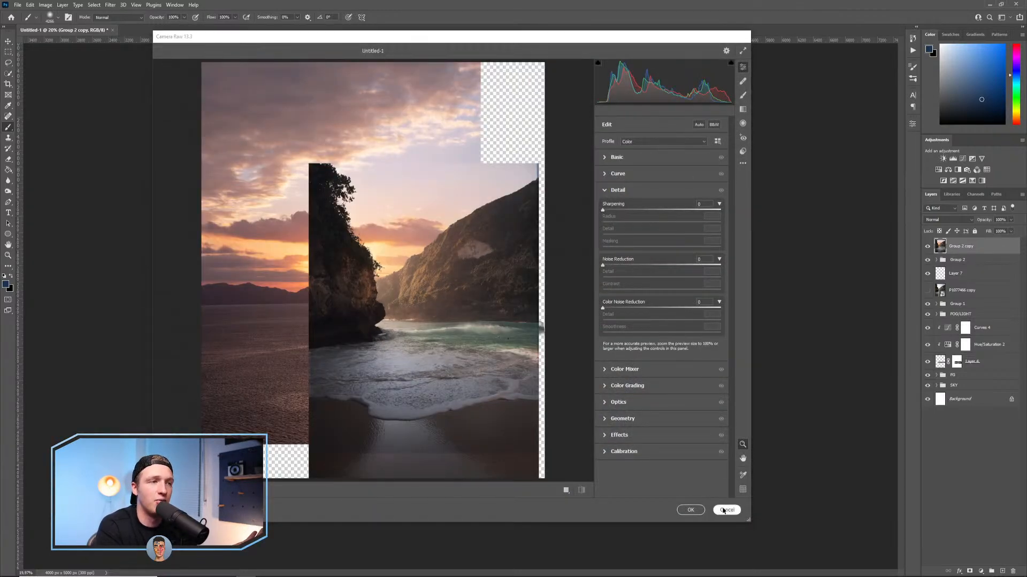
click(723, 511)
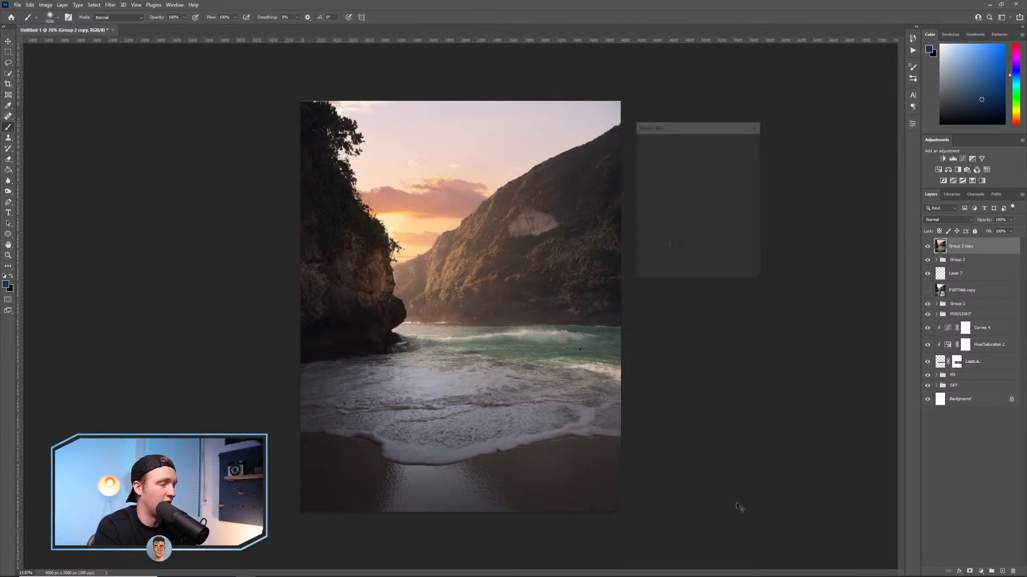
click(738, 156)
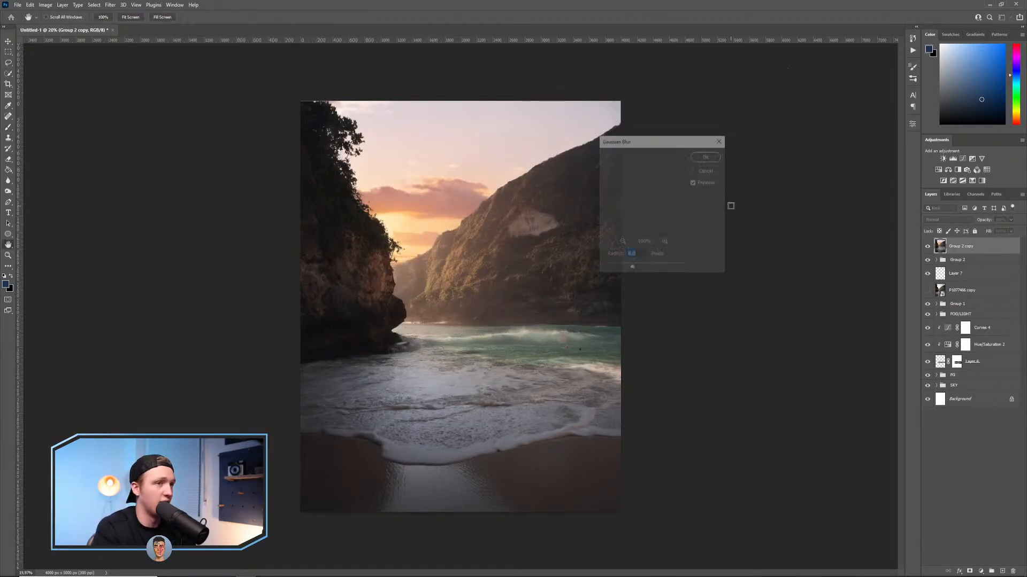
click(705, 170)
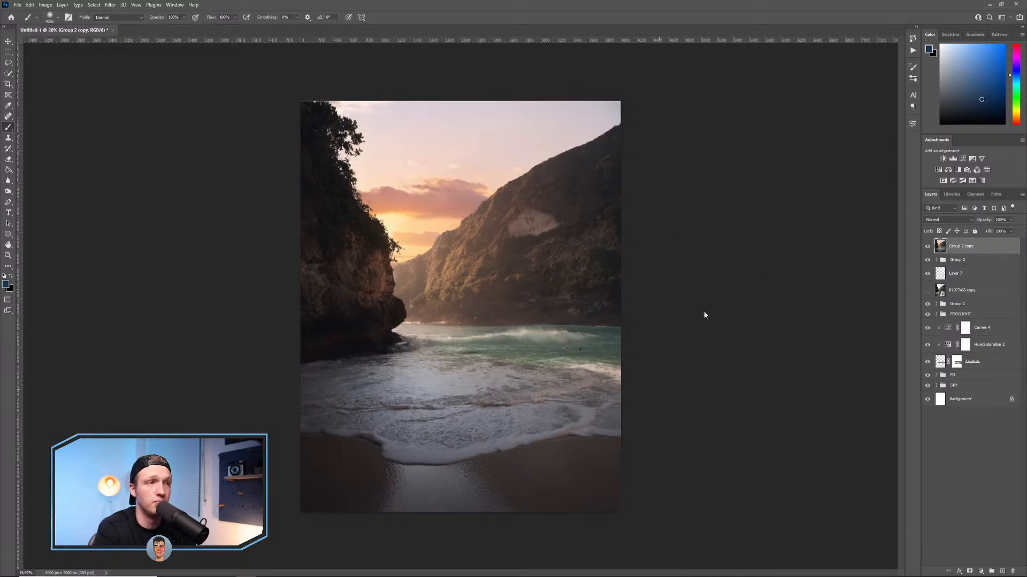
Bring up the Camera Raw and Liquify filters for the merged layer and cancel both without changes.
key(ctrl+shift+a)
click(720, 505)
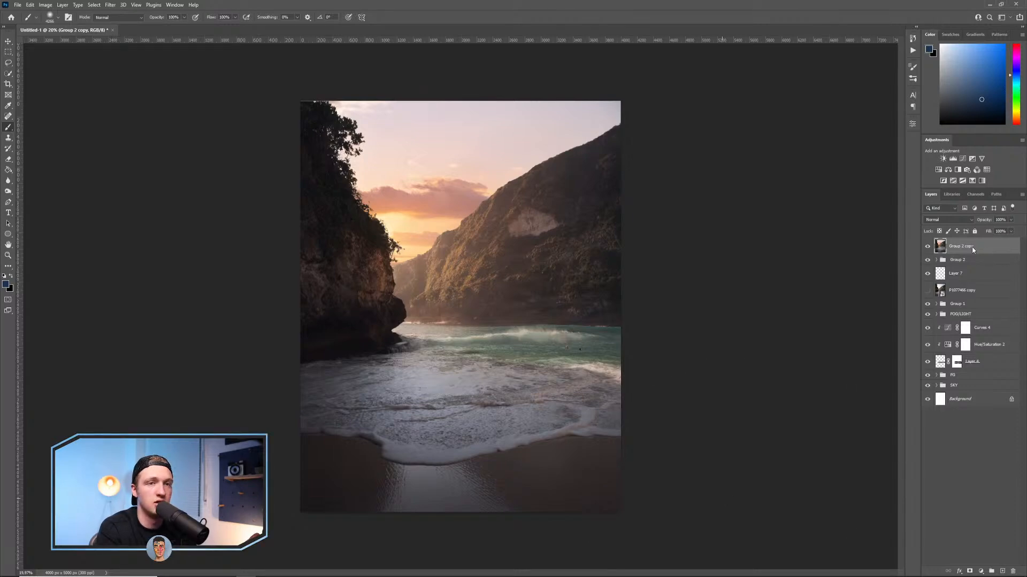
key(ctrl+shift+x)
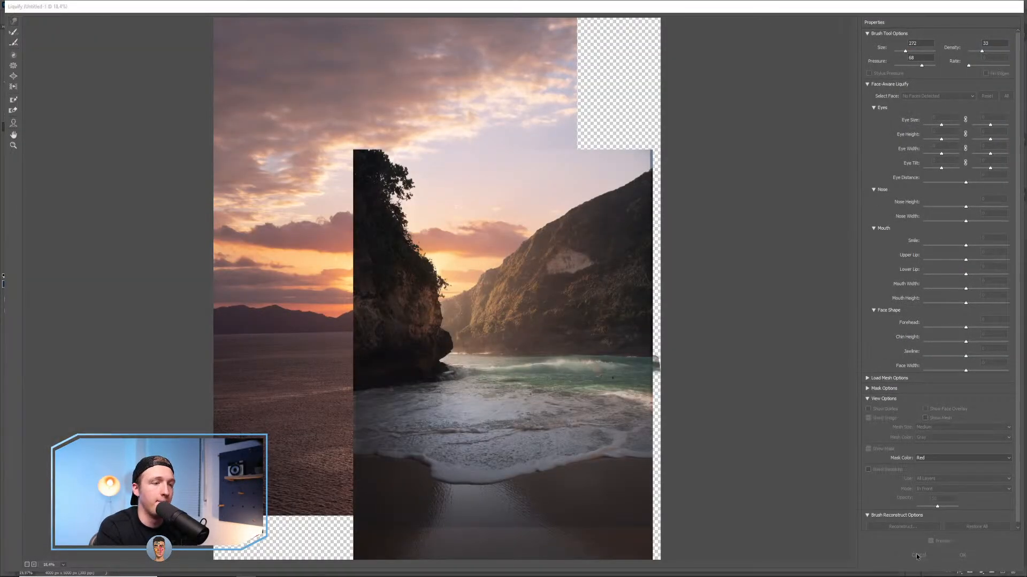
click(917, 555)
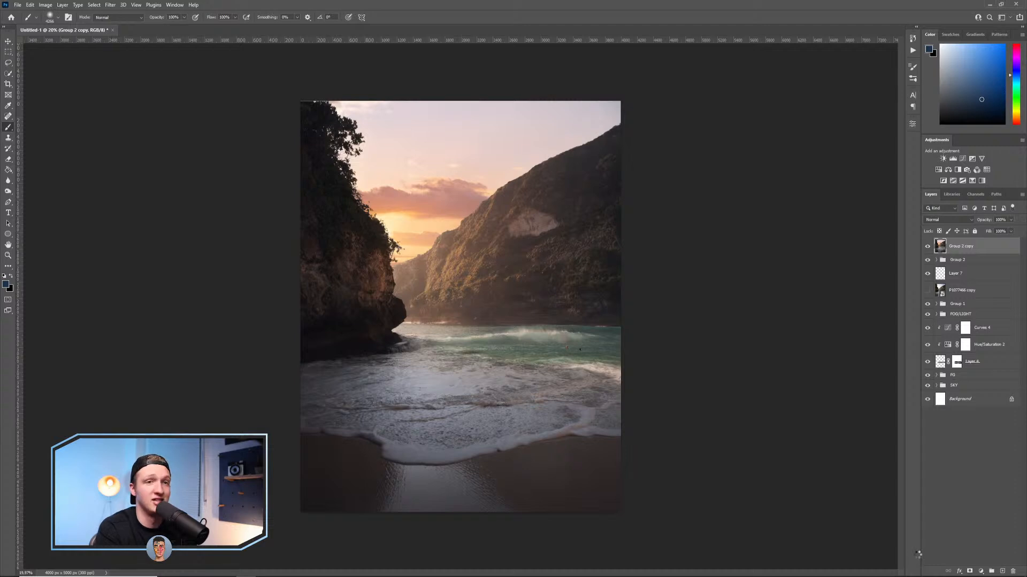
Open and cancel Select and Mask, and try a puppet warp that shifts the merged layer slightly before cancelling it.
key(ctrl+alt+r)
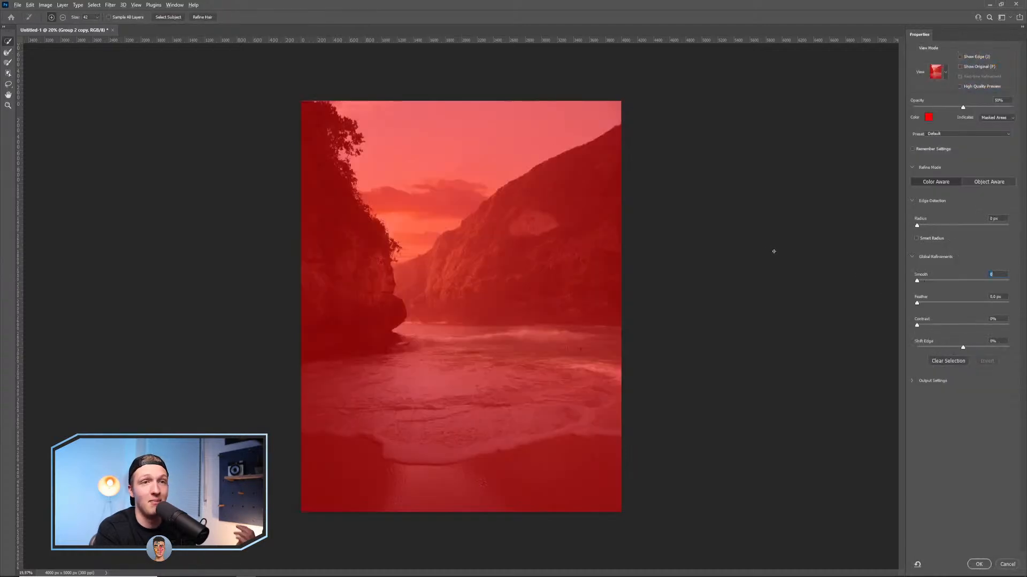
click(1008, 566)
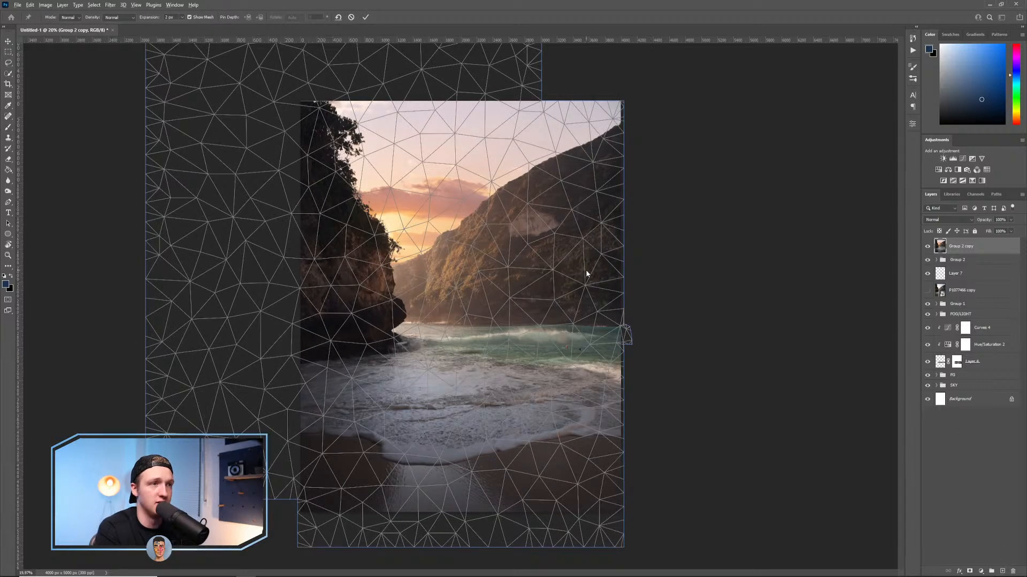
mouse_move(525, 243)
mouse_down()
mouse_move(538, 250)
mouse_move(521, 237)
mouse_up()
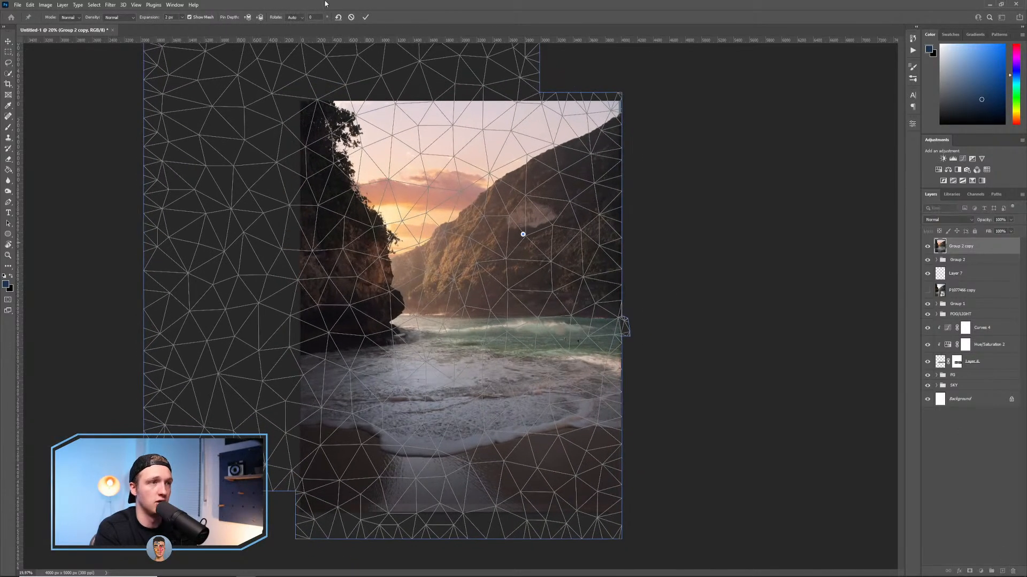
click(351, 17)
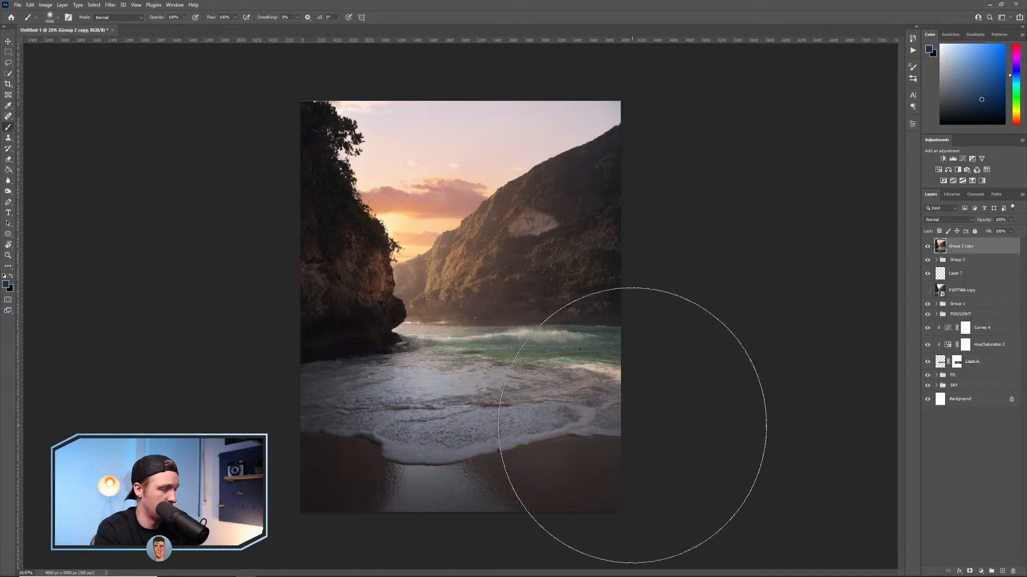
Bring up the Color Range selection dialog for the merged layer and dismiss it without making a selection.
key(ctrl+alt+f)
drag(530, 132, 730, 148)
click(754, 176)
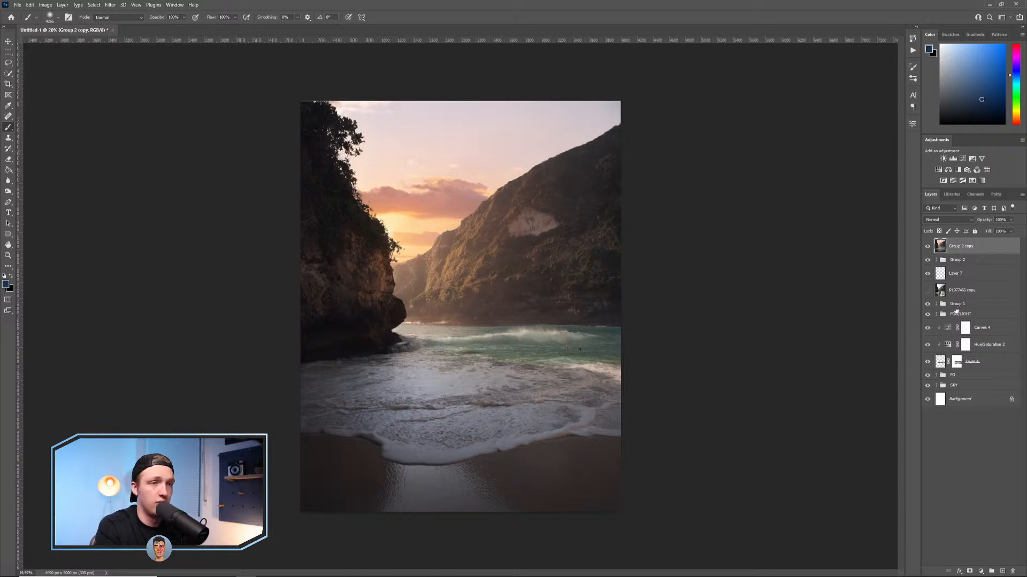
key(alt+s)
key(c)
click(885, 137)
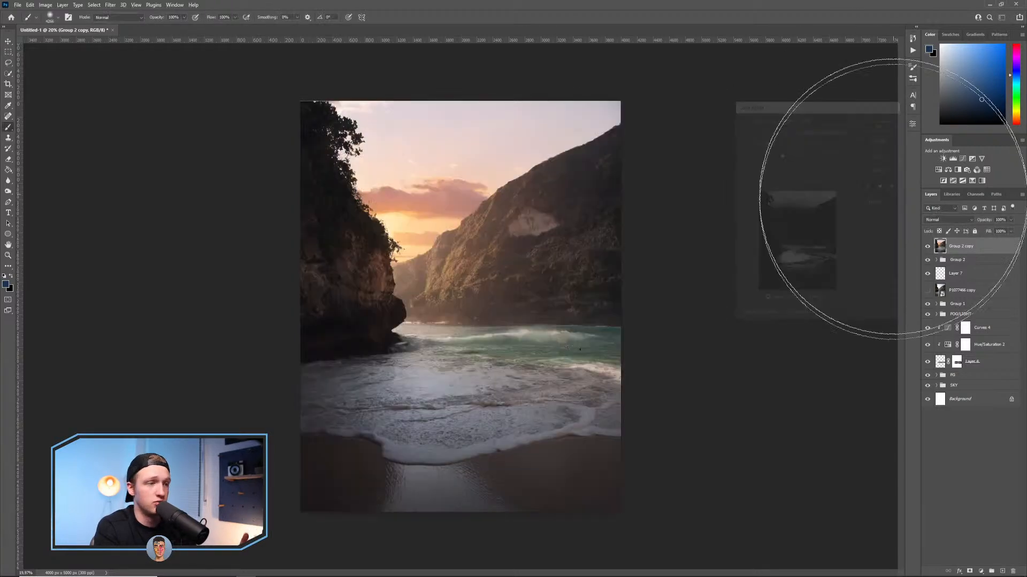
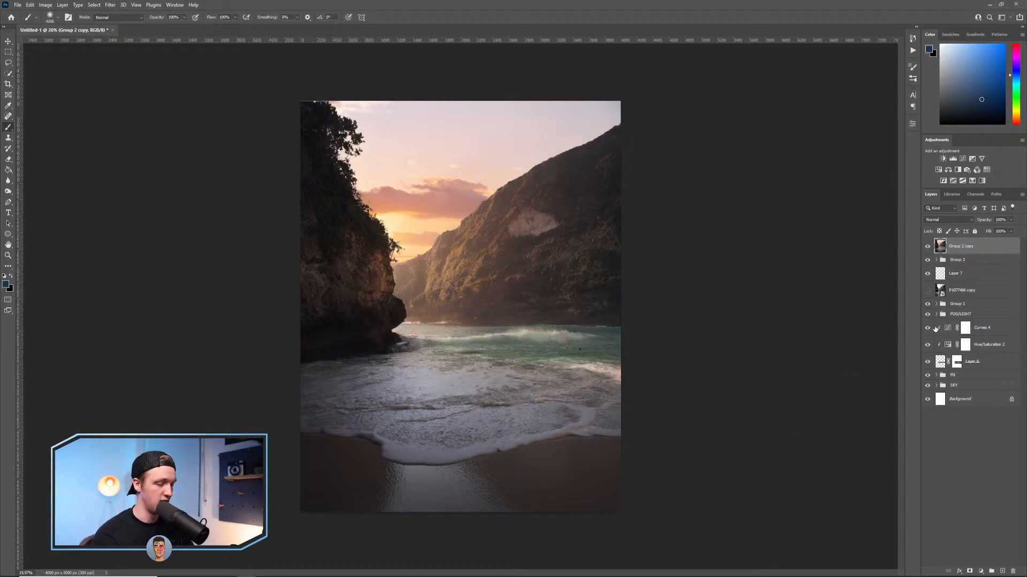
Stamp all visible layers into a new layer on top of the stack, and delete that stamped layer.
key(ctrl+shift+alt+e)
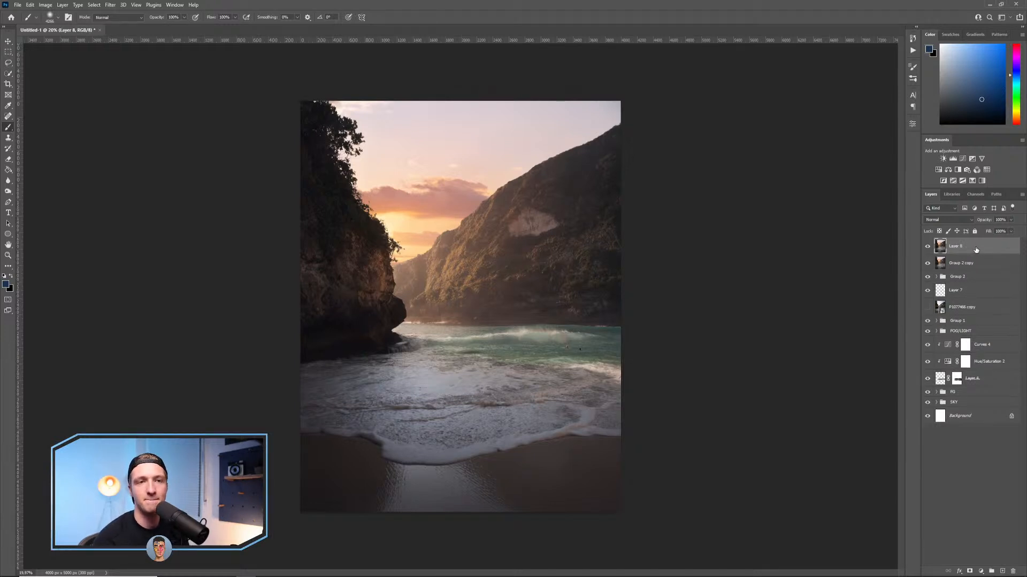
key(Delete)
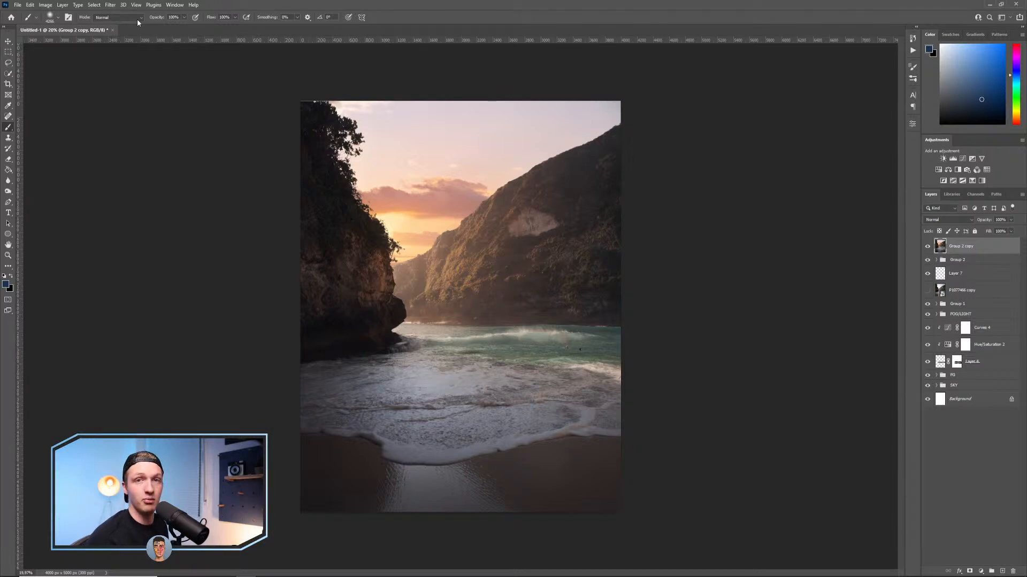
Examine the Smudge Stick effect on the sky and tree in the Filter Gallery, and cancel without applying it.
click(112, 4)
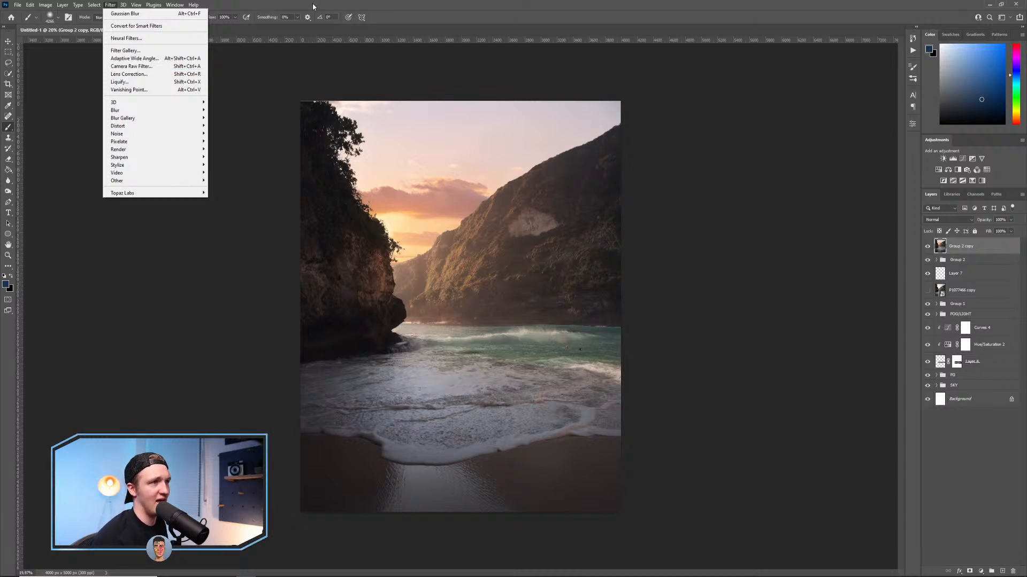
key(Escape)
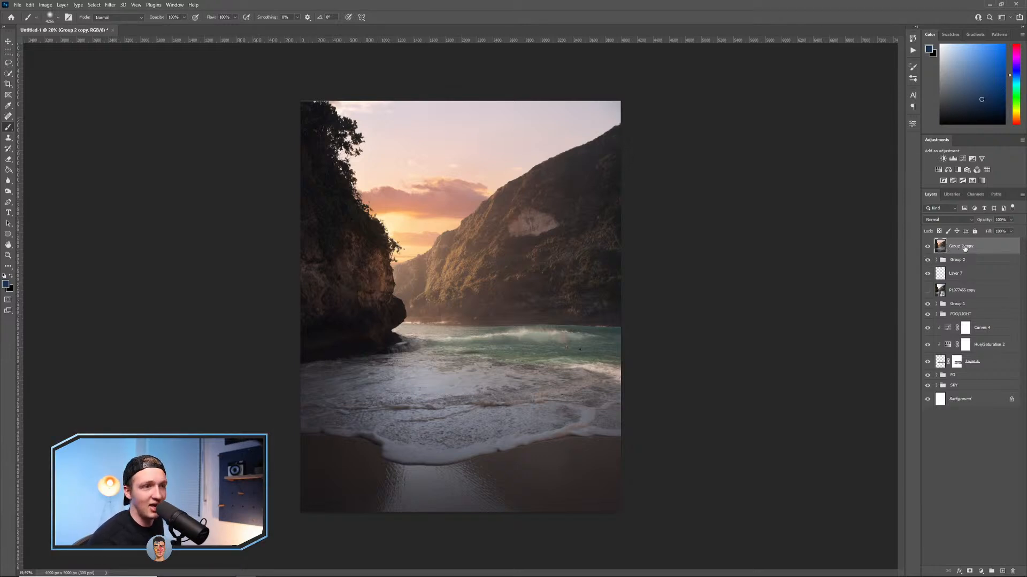
click(112, 7)
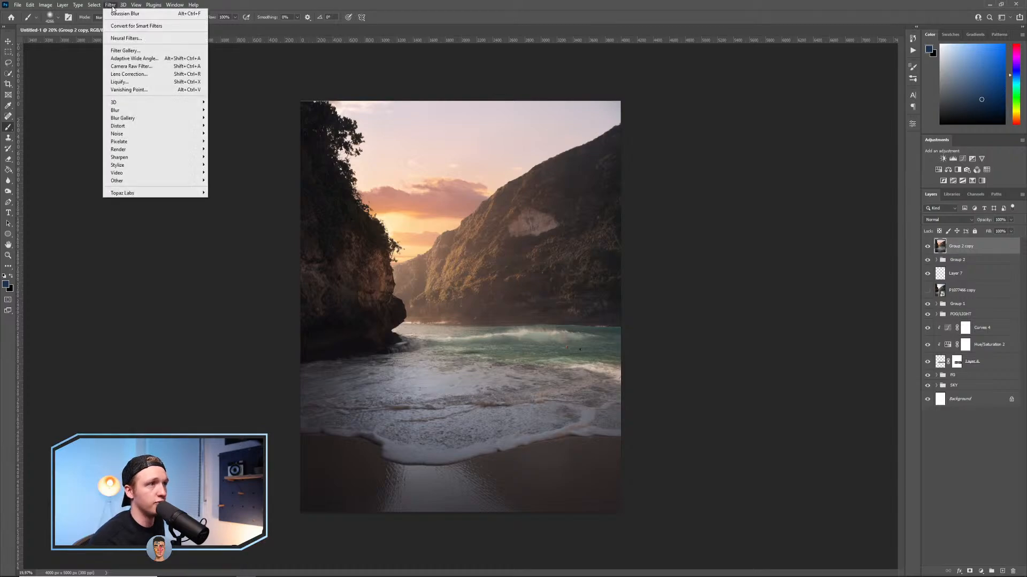
click(140, 49)
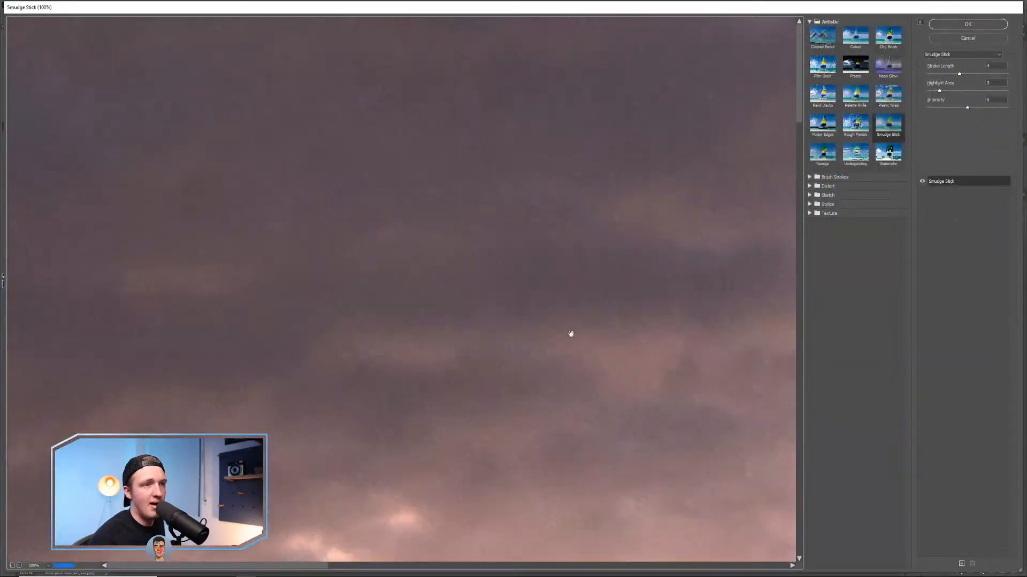
drag(570, 335, 313, 58)
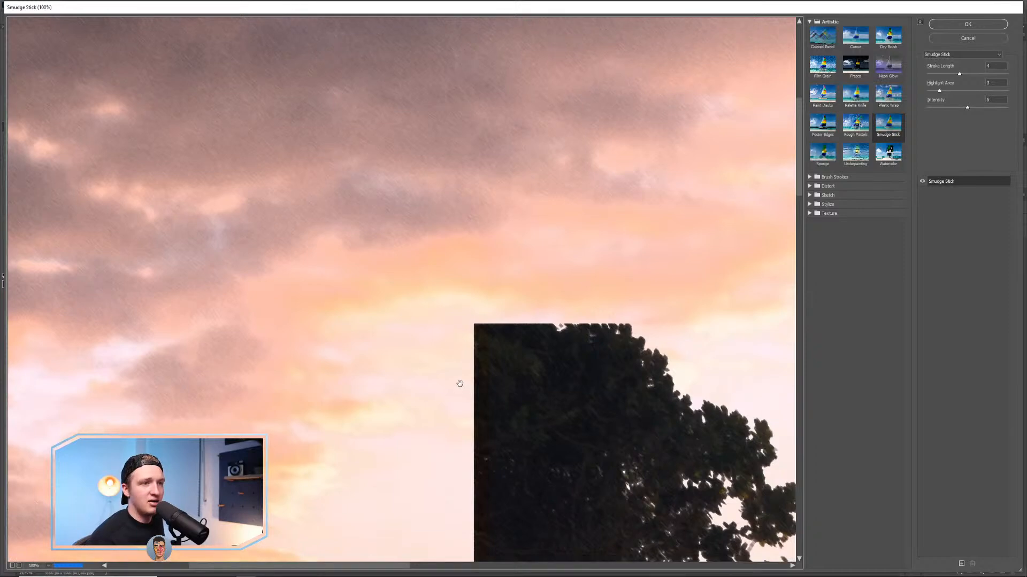
drag(469, 523, 468, 364)
click(950, 38)
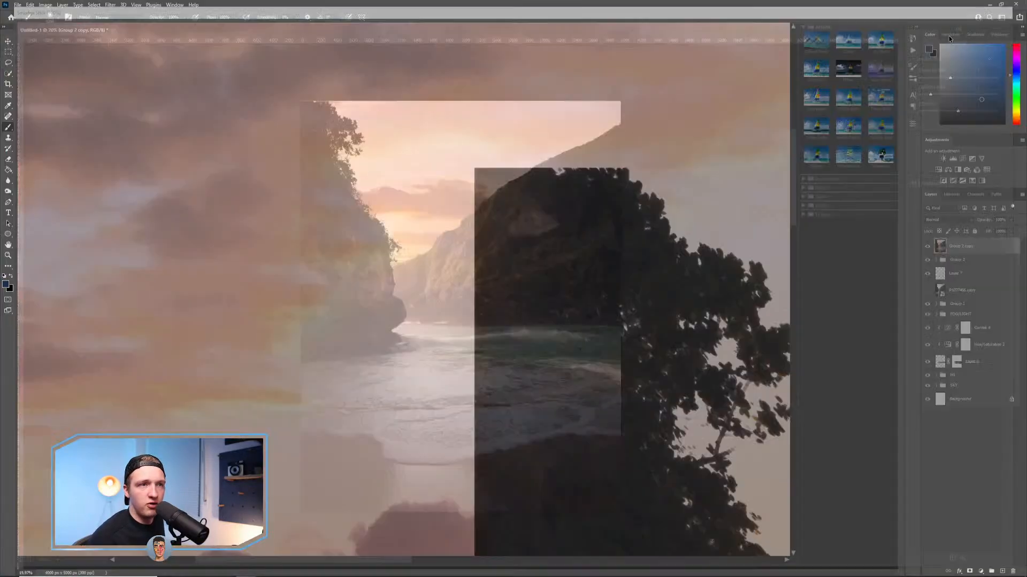
View the merged layer in the Camera Raw filter, move its window down and back up, and cancel without adjustments.
click(114, 5)
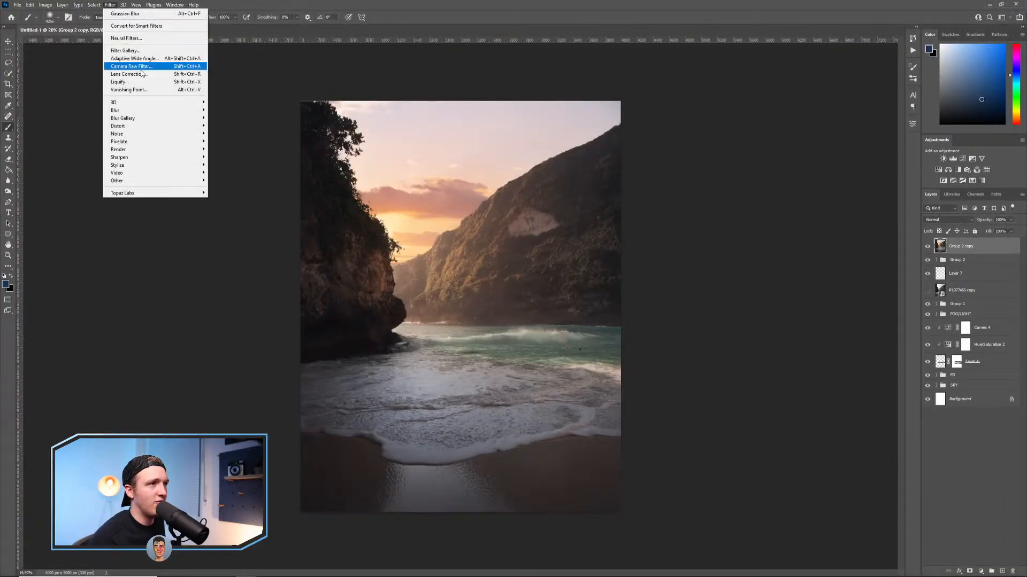
key(Escape)
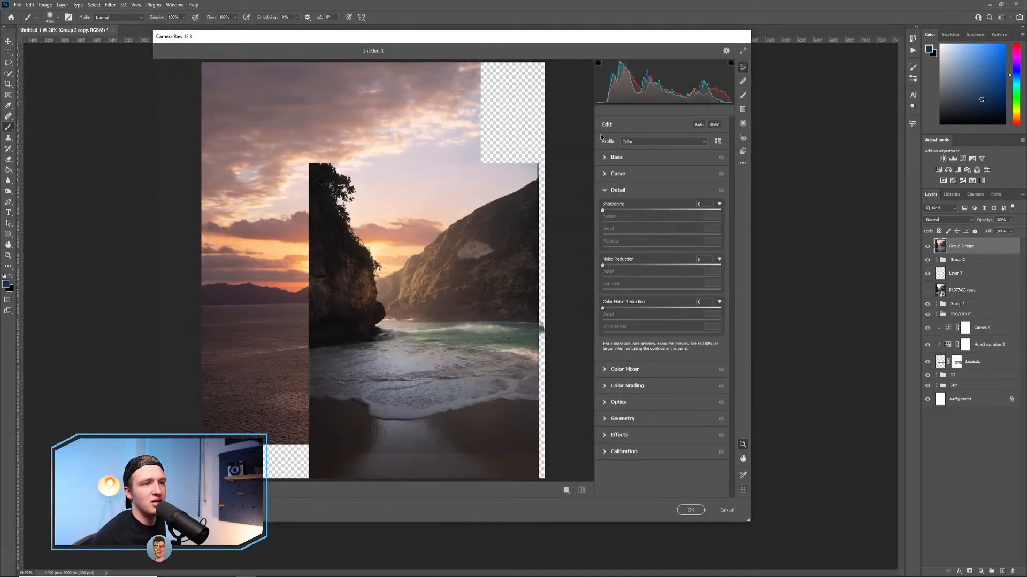
drag(560, 38, 573, 519)
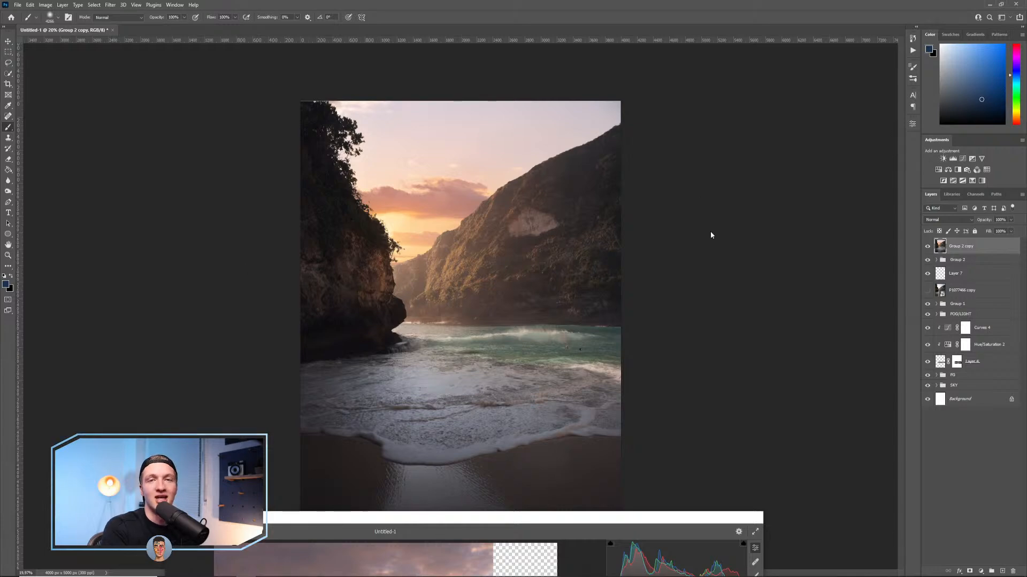
drag(663, 519, 648, 78)
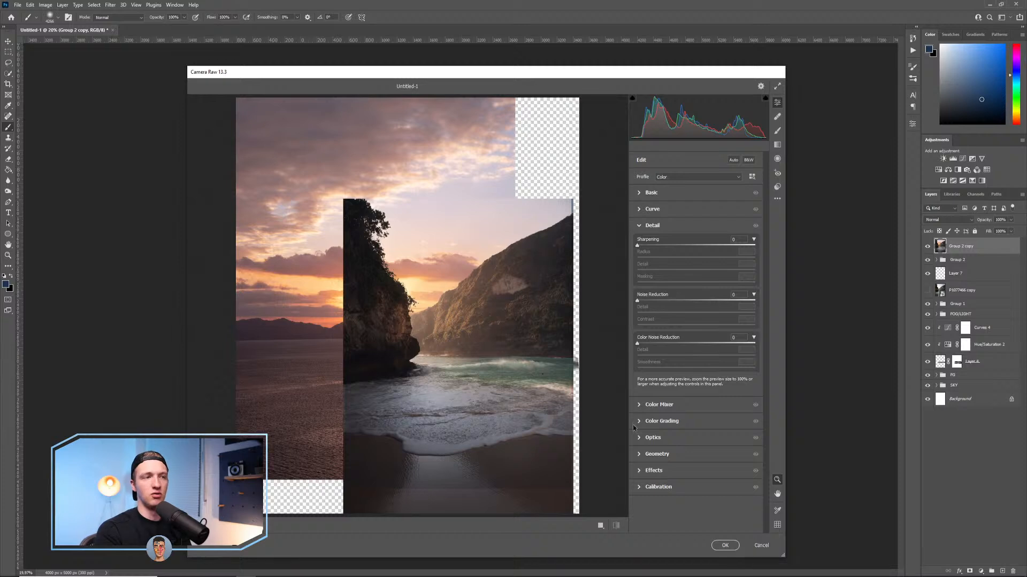
click(762, 545)
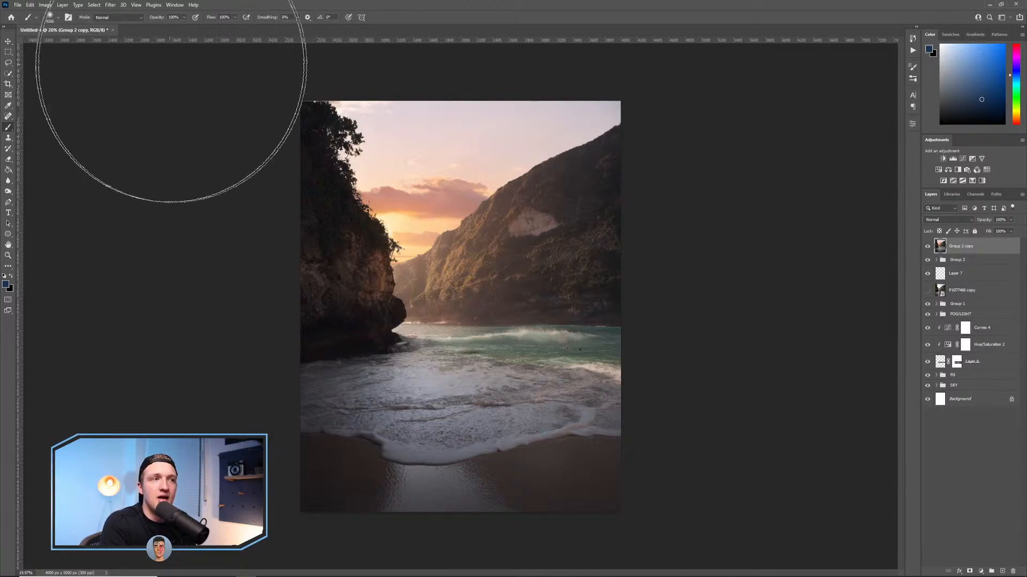
click(110, 5)
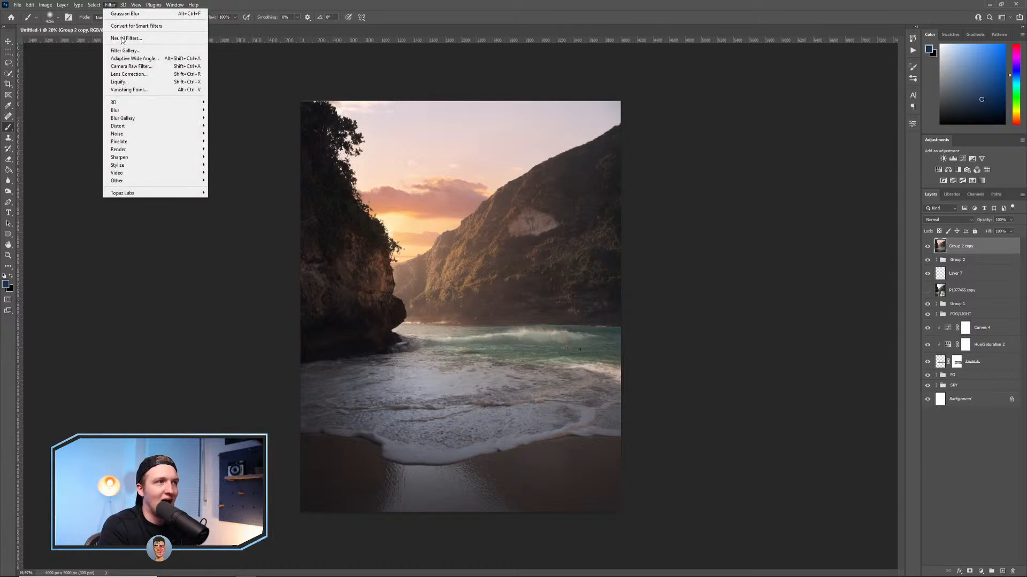
click(138, 67)
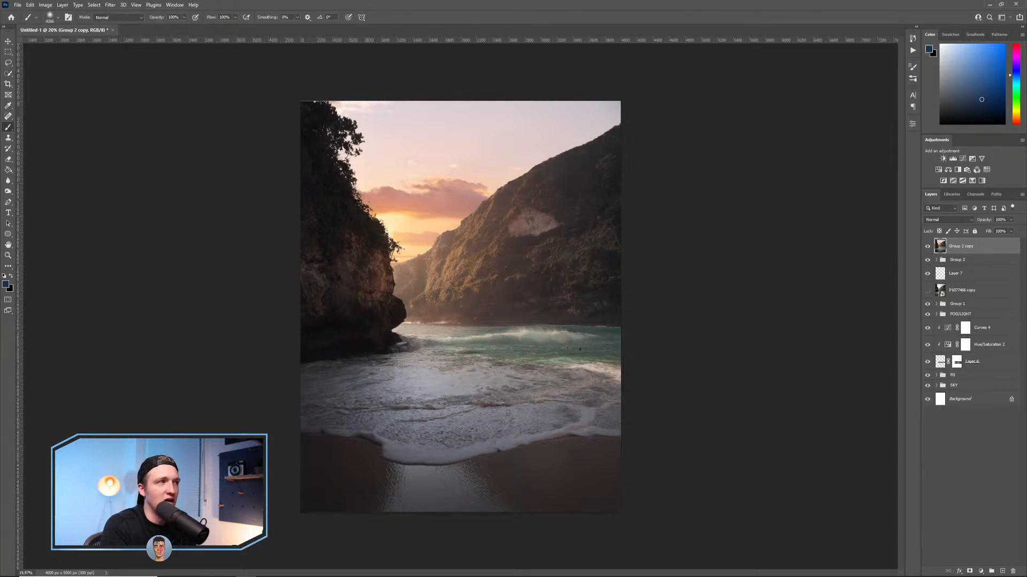
Start a crop at the full canvas size, enable Delete Cropped Pixels, and close the crop with the framing unaltered.
click(9, 51)
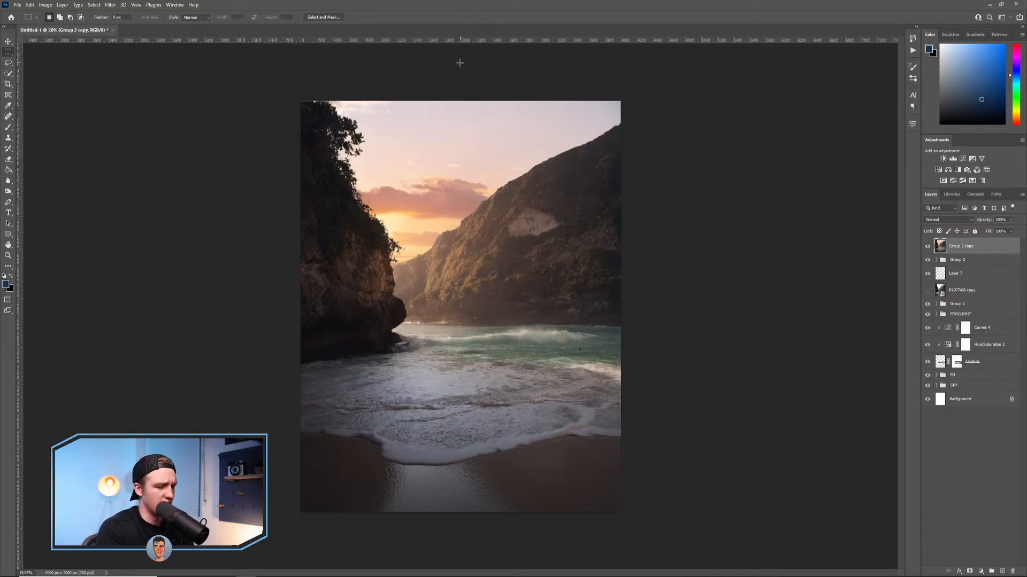
key(c)
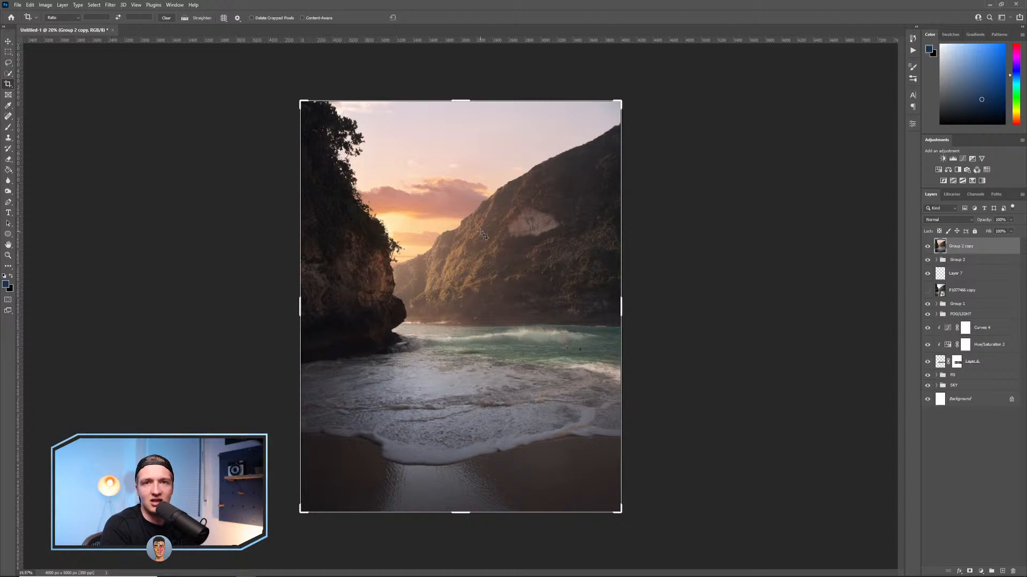
click(481, 233)
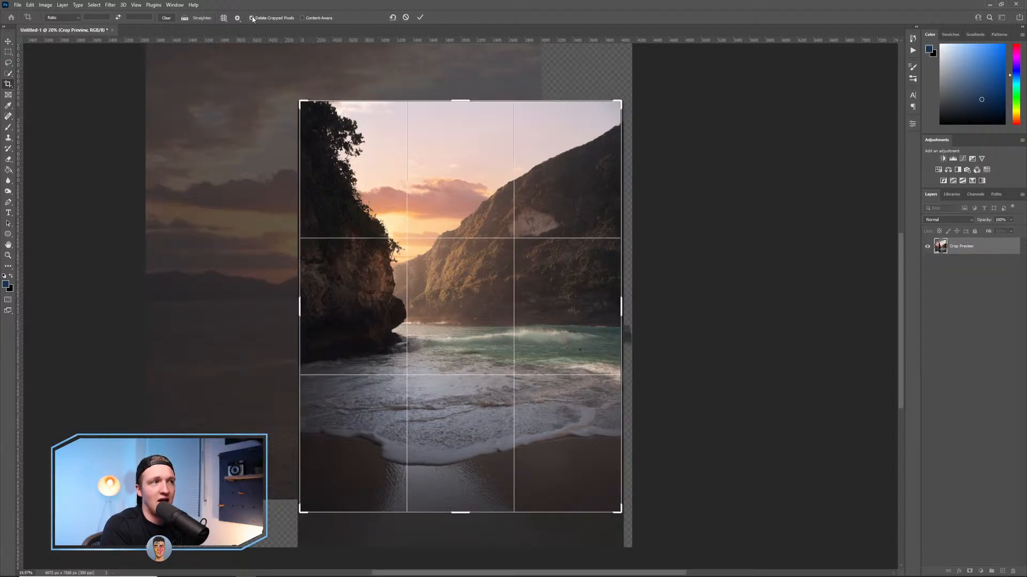
click(269, 18)
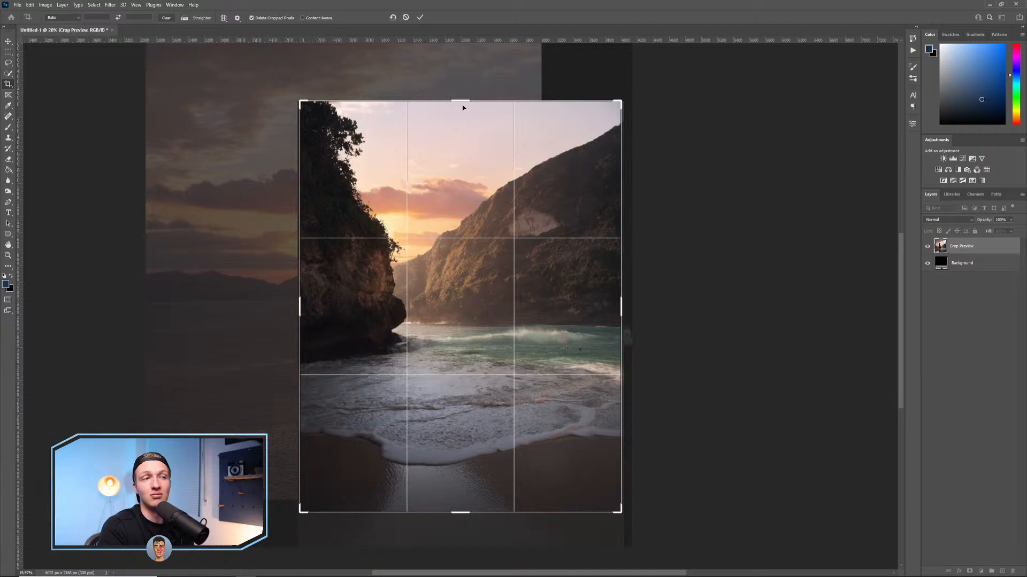
click(253, 18)
click(253, 19)
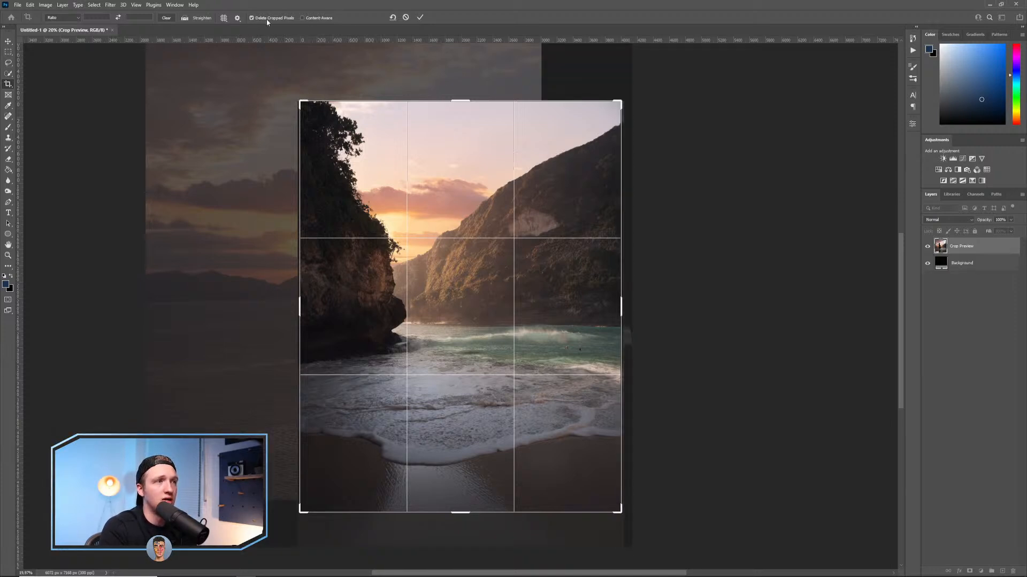
key(Return)
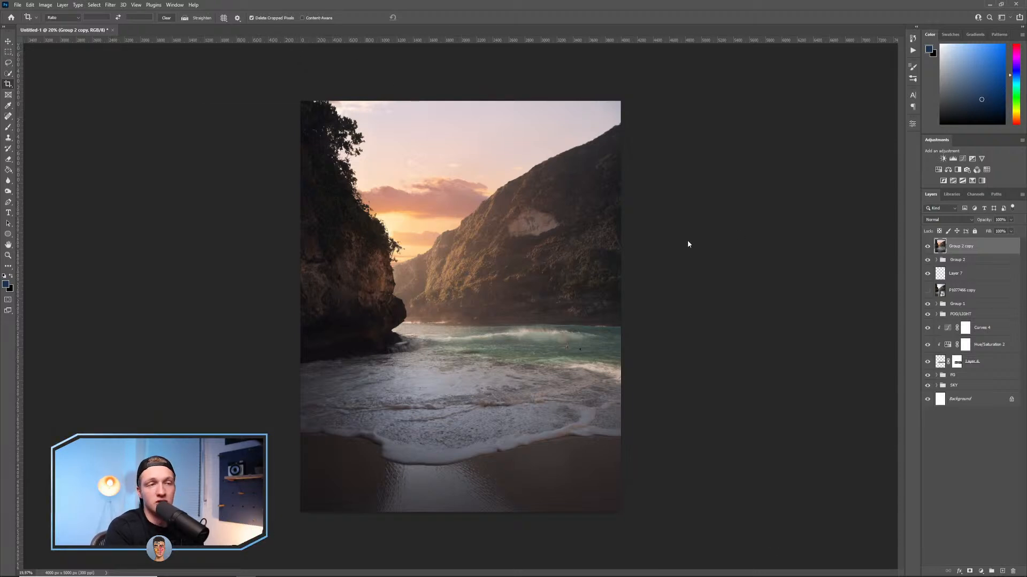
Bring up the merged layer in the Camera Raw filter and cancel without making adjustments.
key(ctrl+shift+a)
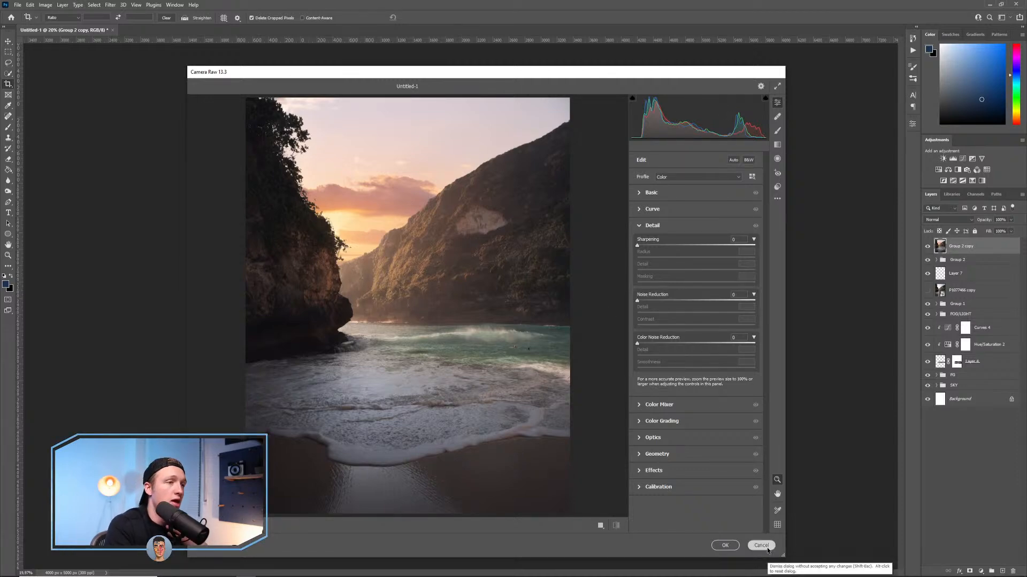
click(762, 546)
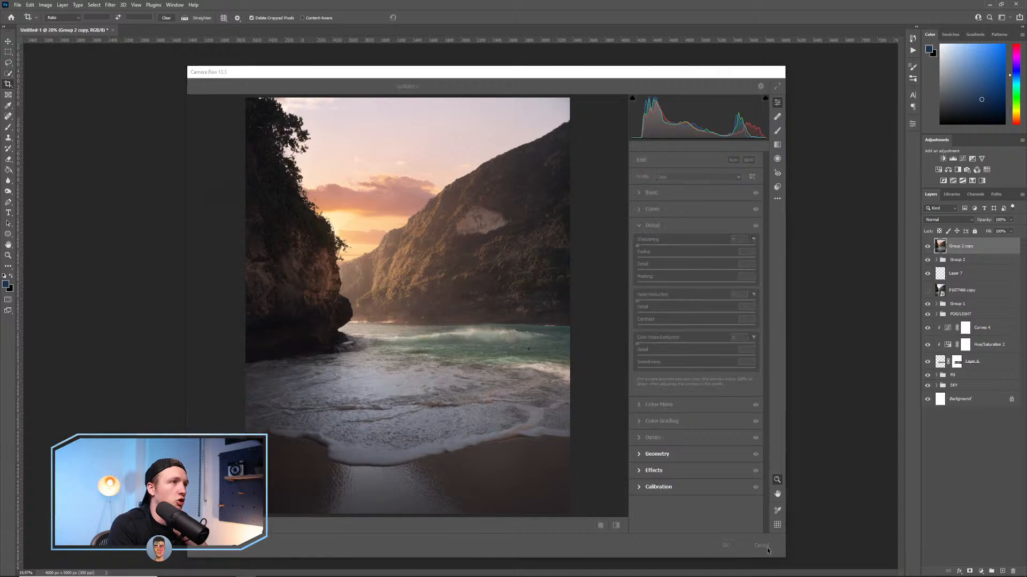
Open the merged layer in the Filter Gallery, preview Poster Edges and Smudge Stick on the cliffs, and choose Paint Daubs.
click(136, 5)
click(126, 50)
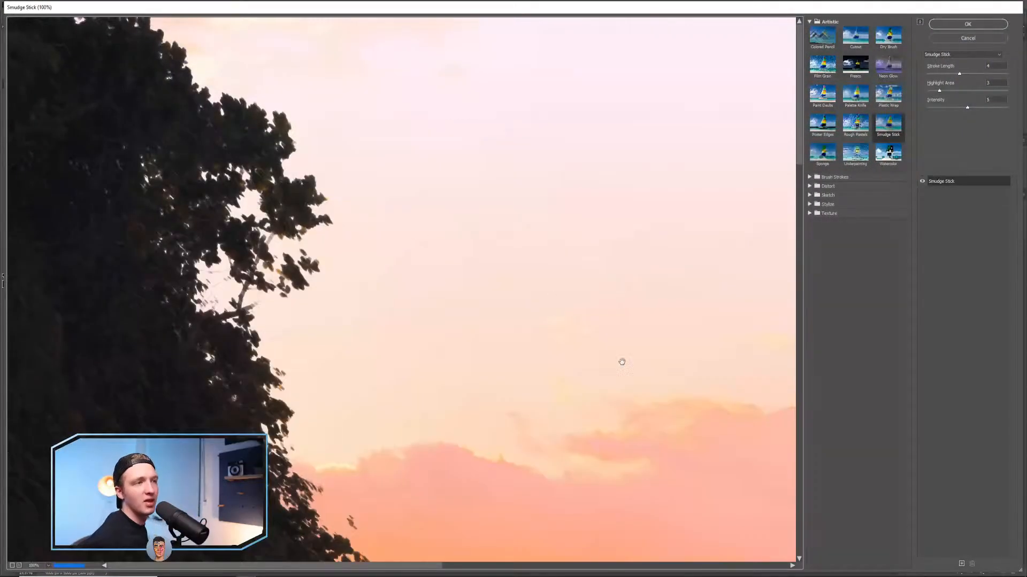
drag(622, 362, 344, 118)
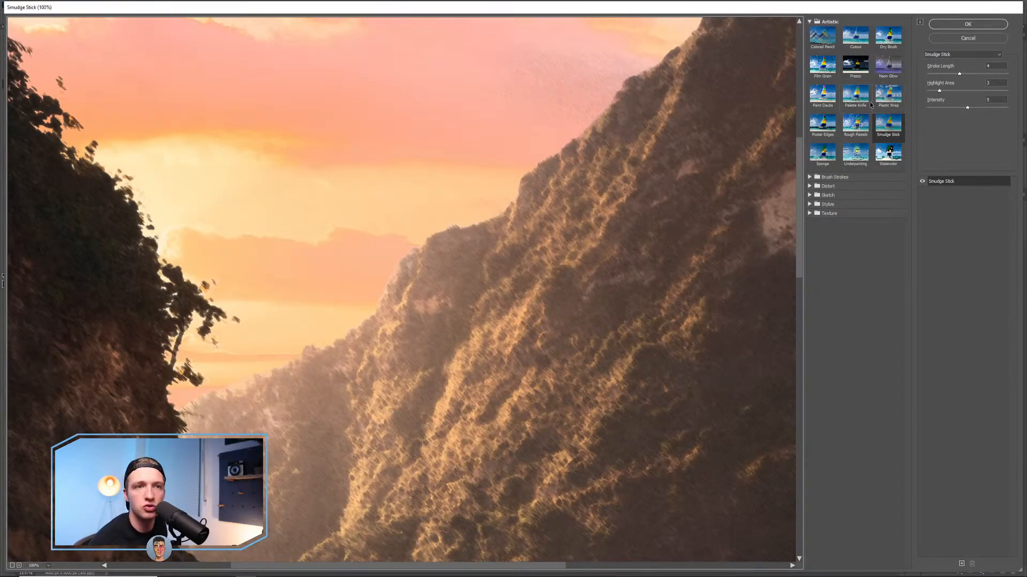
click(822, 94)
click(826, 126)
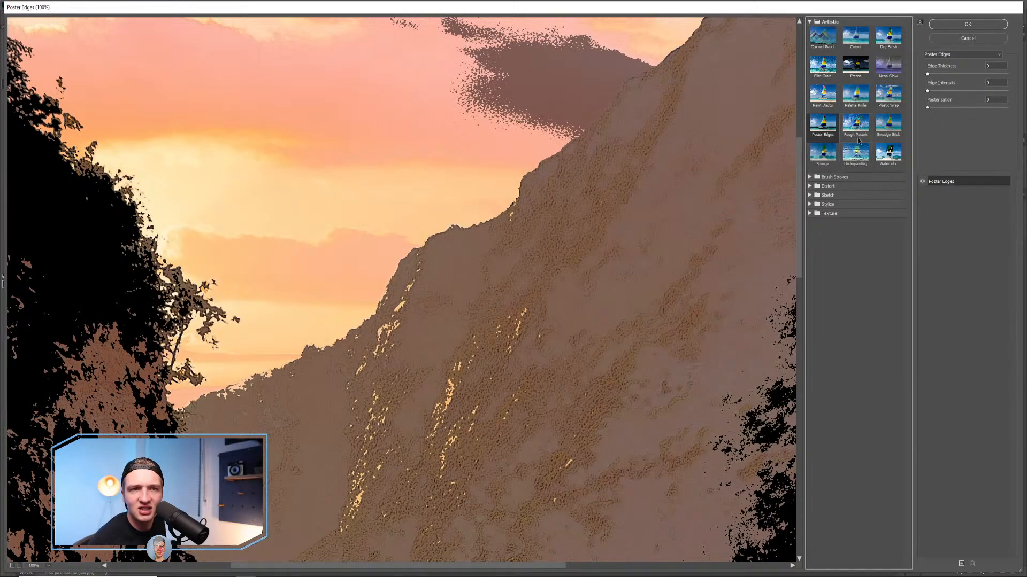
click(883, 128)
click(834, 95)
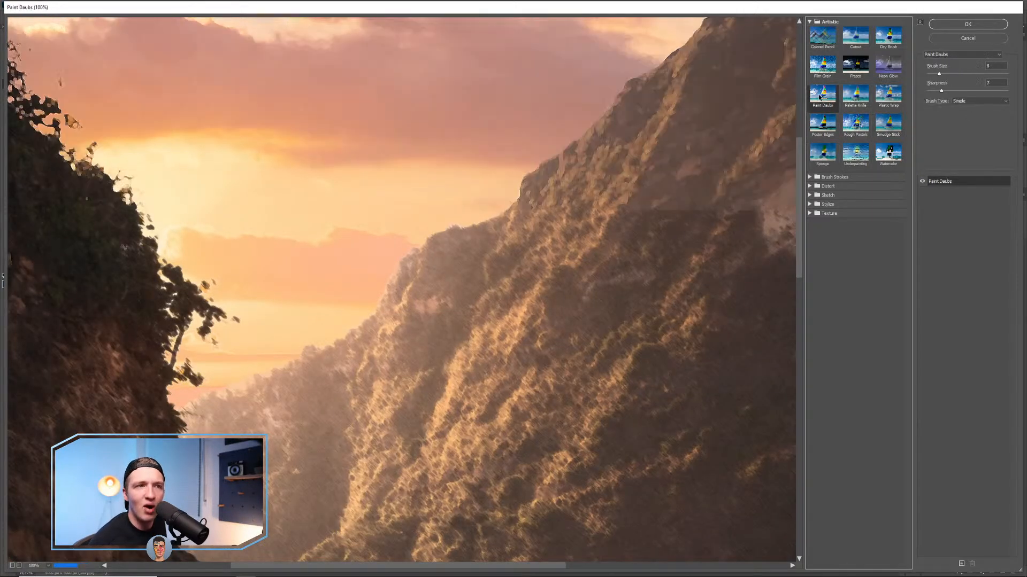
Set the Paint Daubs brush size to 18 and inspect the effect on the cliffs and water.
mouse_move(939, 73)
mouse_down()
mouse_move(982, 74)
mouse_move(954, 73)
mouse_up()
scroll(588, 336, down, 5)
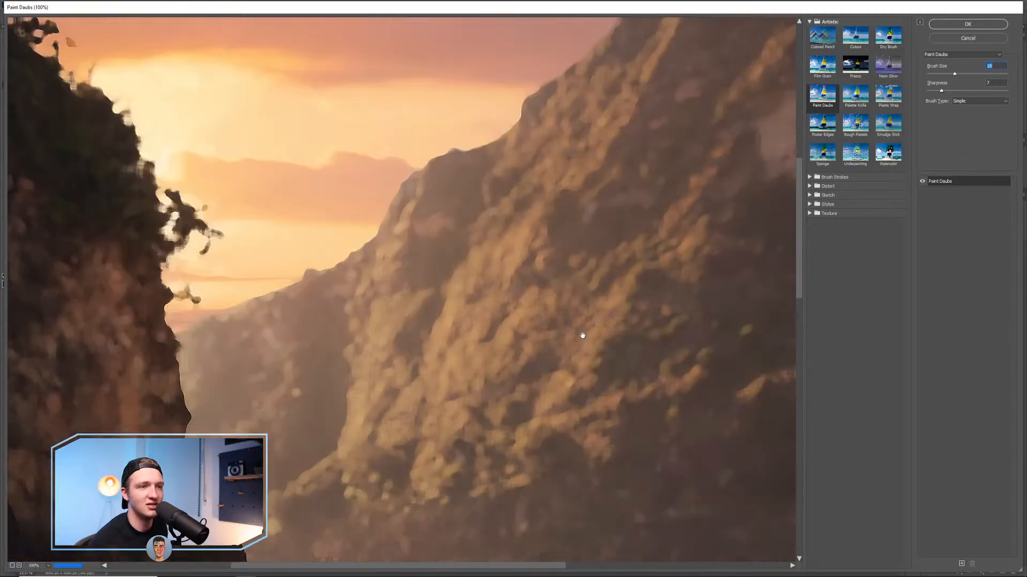
scroll(600, 337, down, 4)
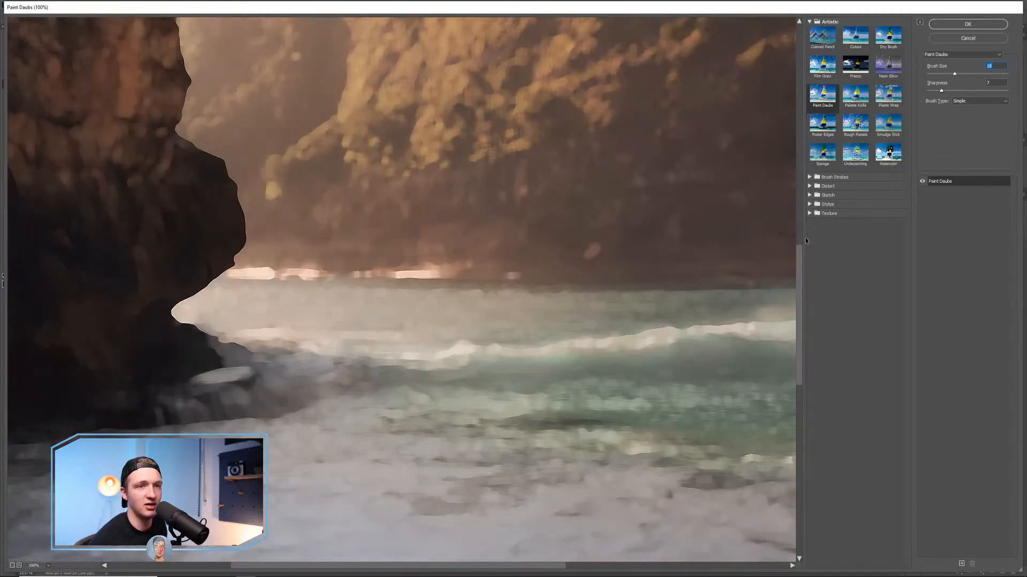
scroll(419, 361, down, 2)
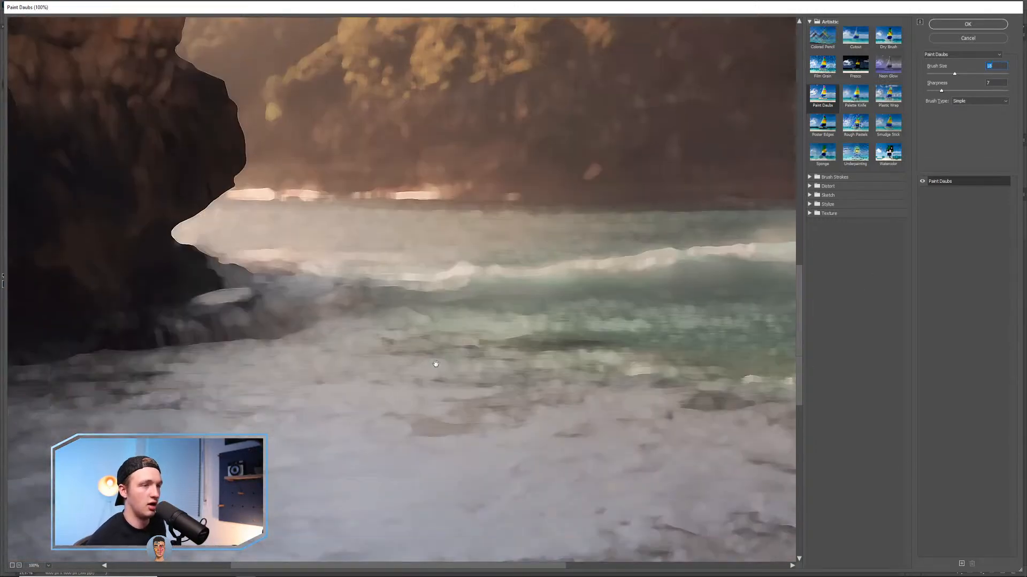
scroll(427, 364, up, 3)
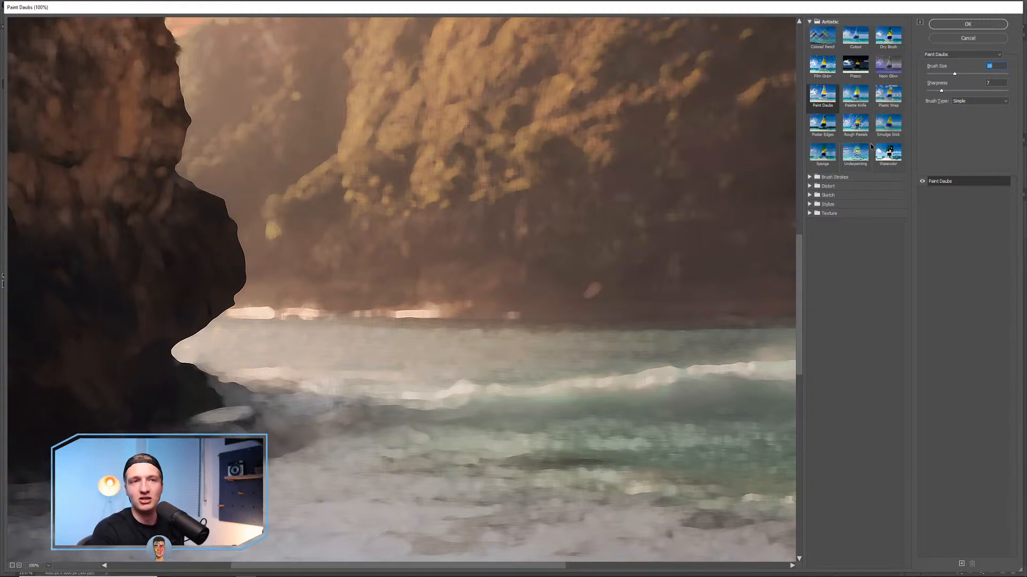
Add a second effect layer above Paint Daubs, change it to Palette Knife, and apply the combined filter.
click(973, 227)
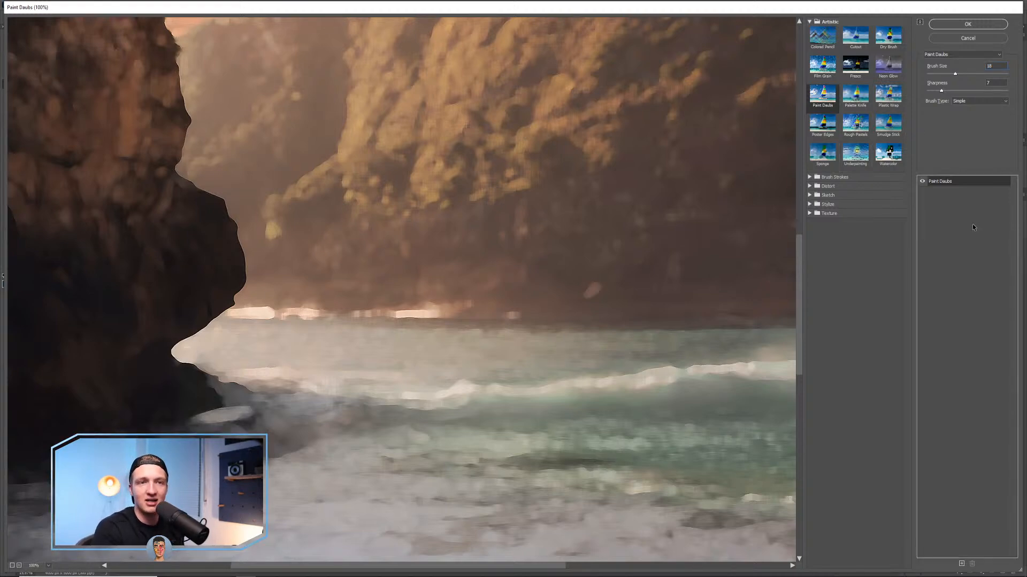
click(961, 563)
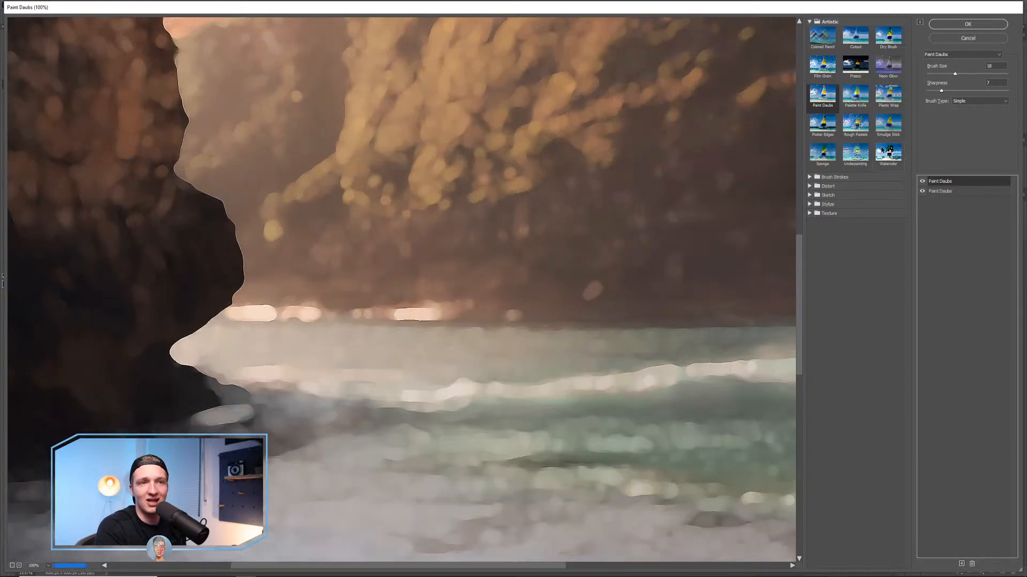
click(855, 95)
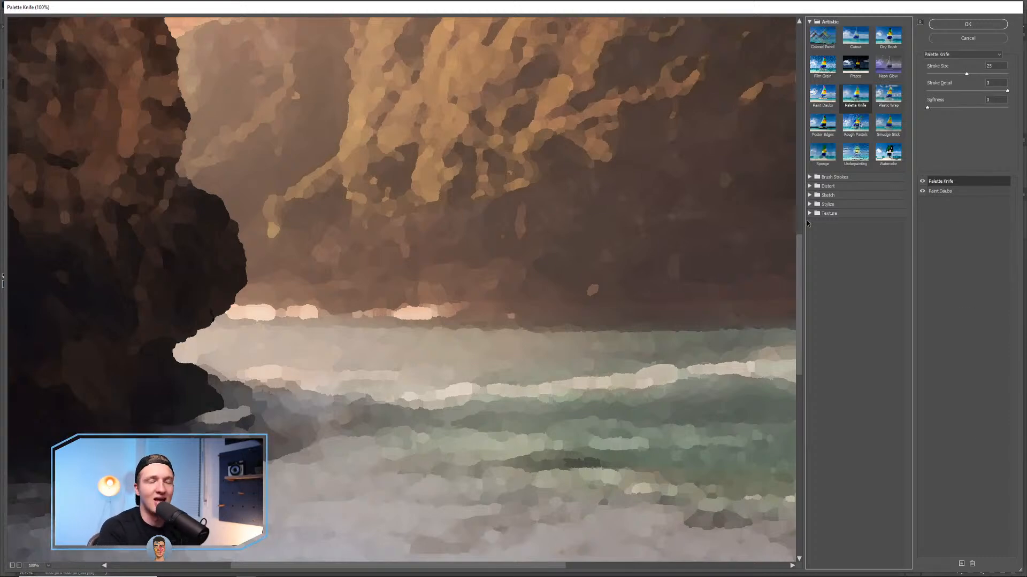
click(946, 184)
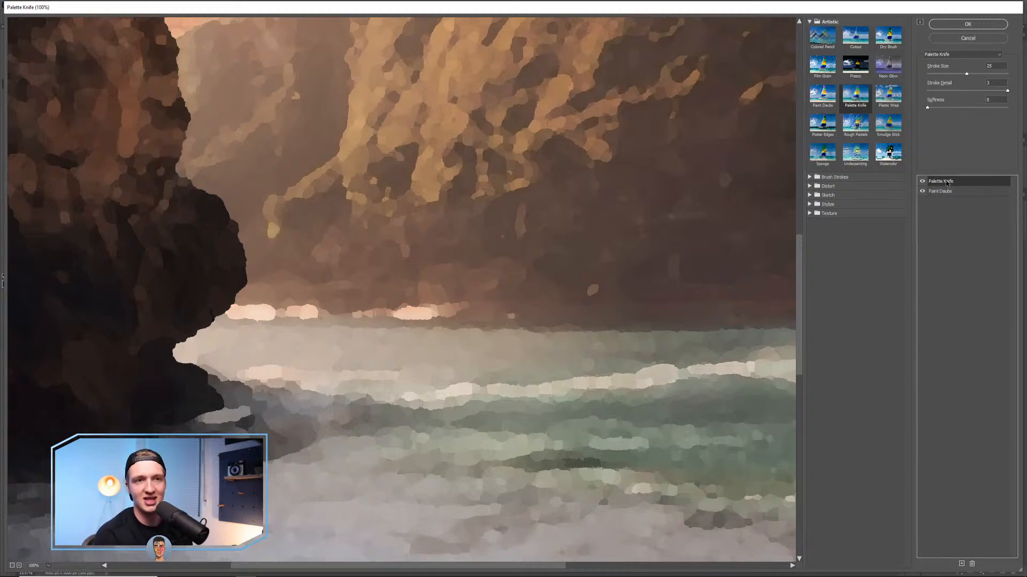
click(956, 25)
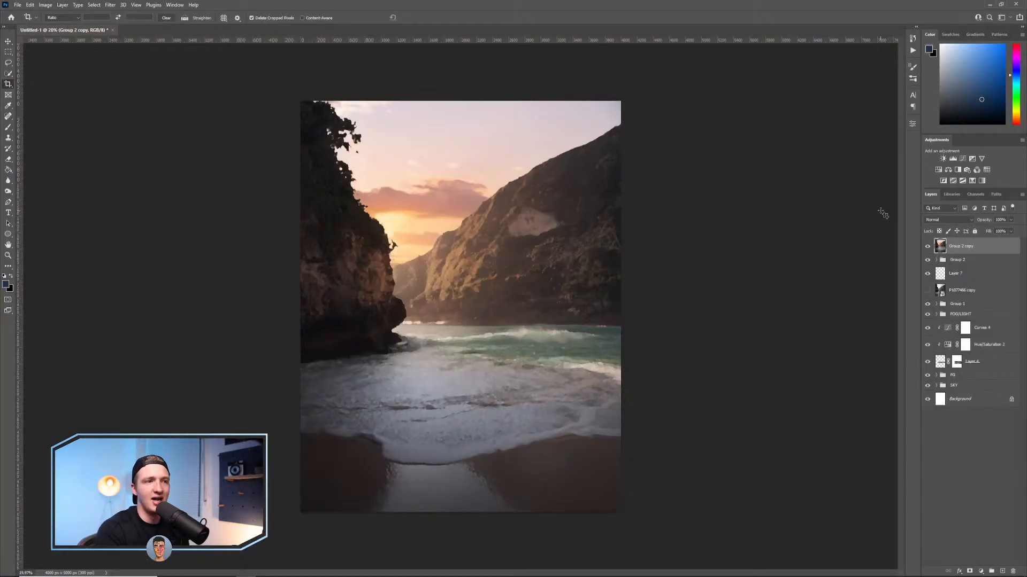
click(115, 5)
click(121, 51)
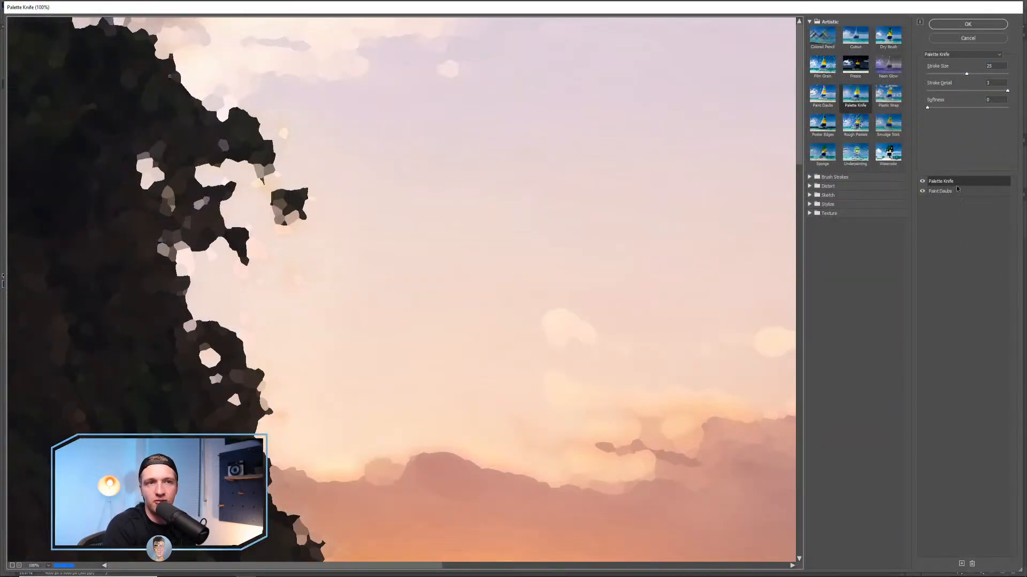
click(966, 38)
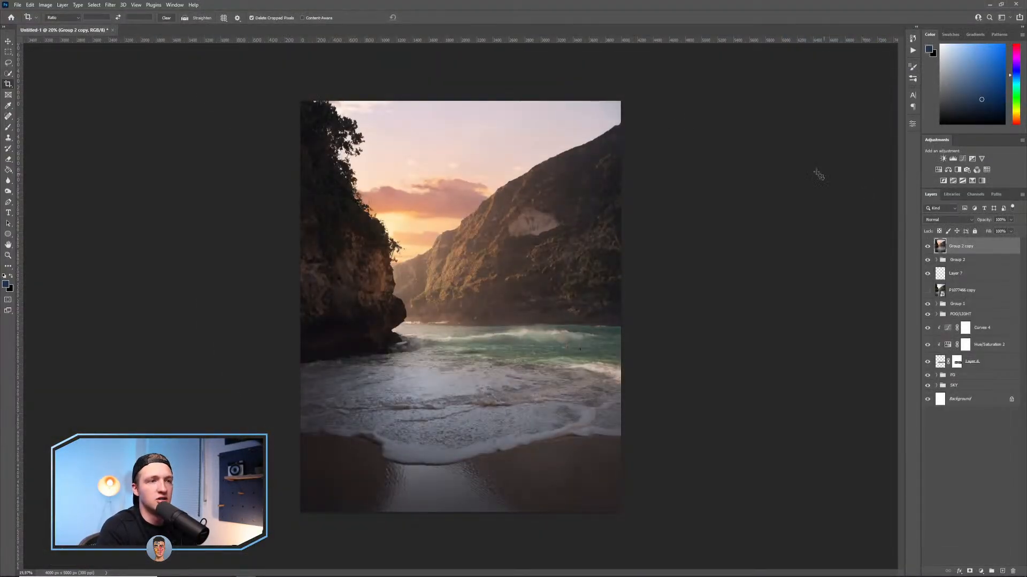
Reopen the Filter Gallery and preview the Accented Edges, Ink Outlines, Dark Strokes, Sprayed Strokes and Sumi-e effects over Paint Daubs.
click(110, 5)
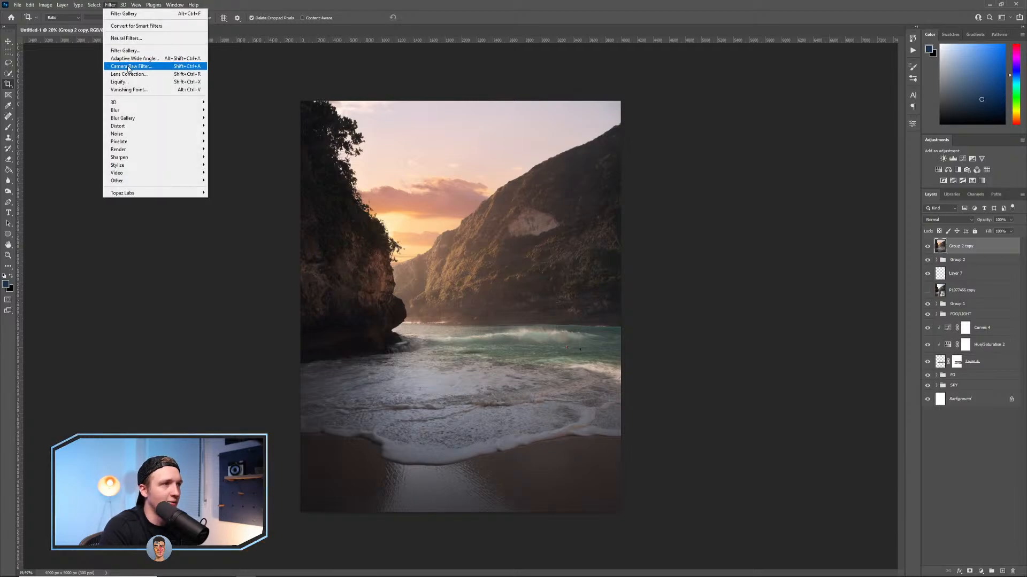
click(125, 51)
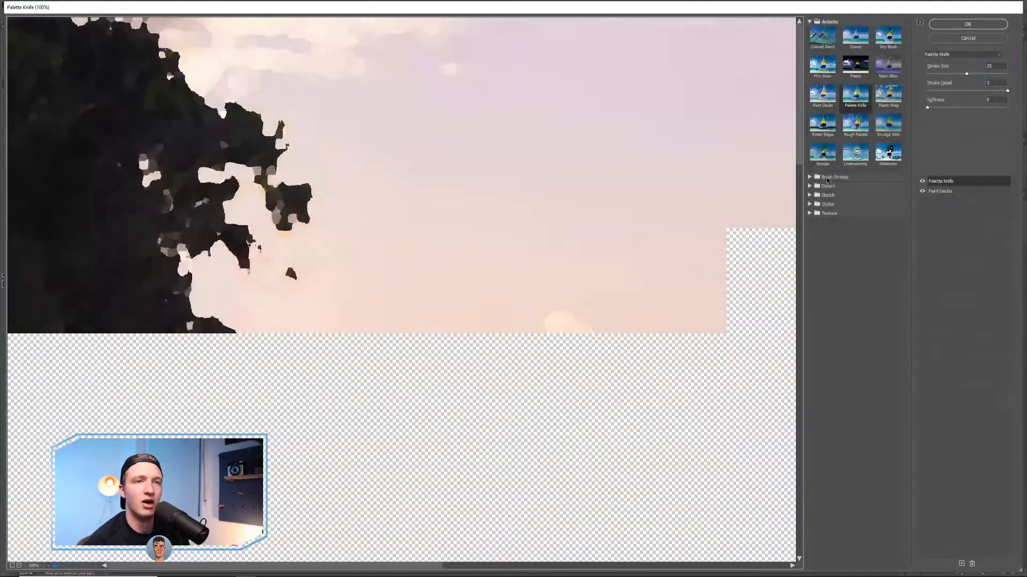
click(827, 178)
click(855, 194)
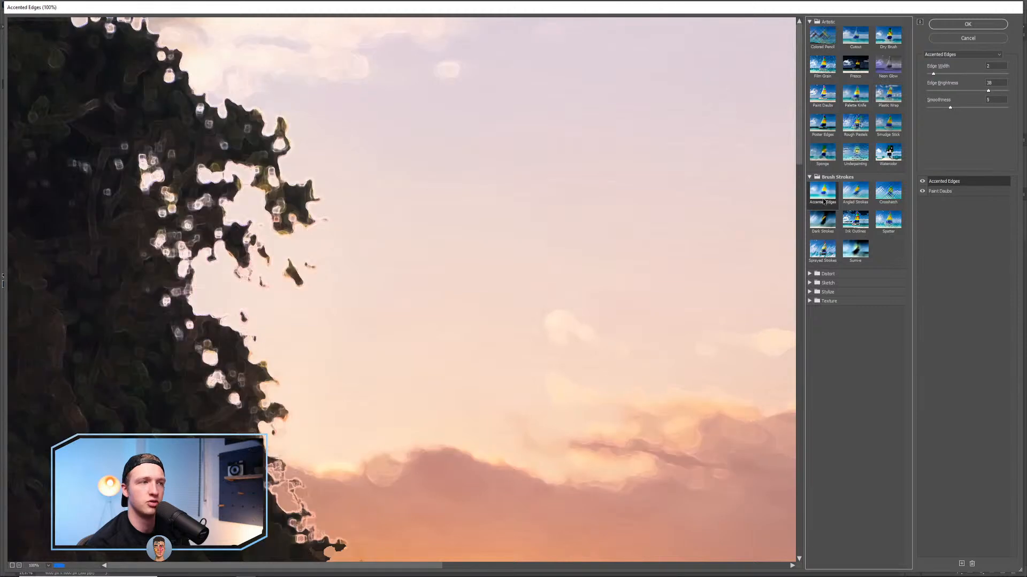
click(855, 220)
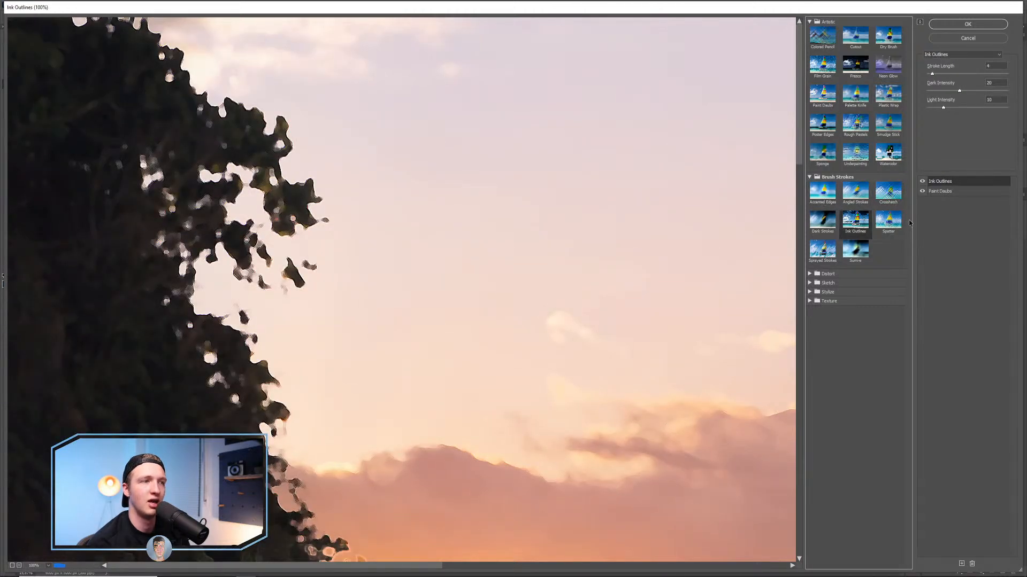
click(823, 222)
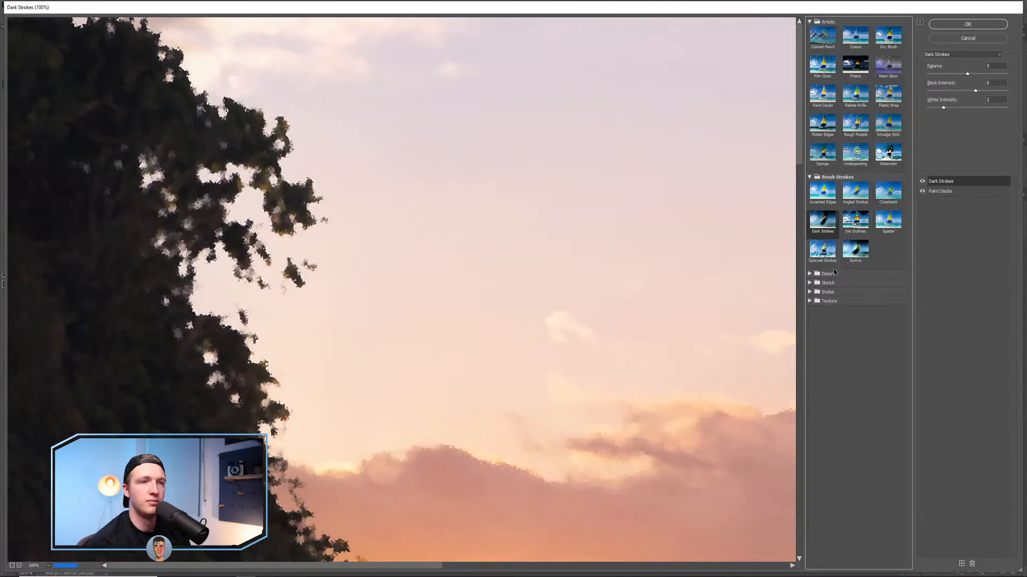
click(822, 250)
click(855, 249)
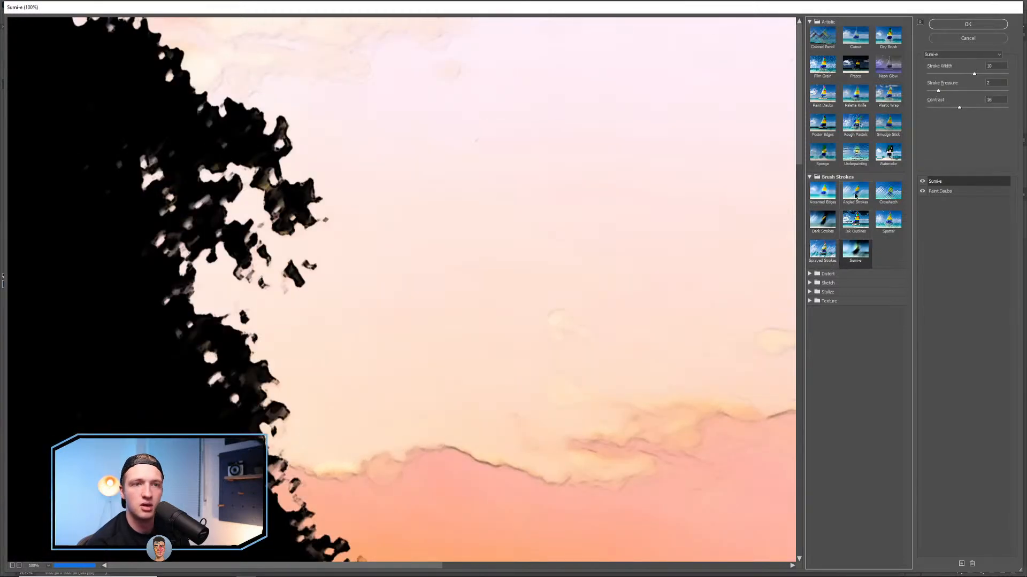
Switch the upper effect to Angled Strokes with direction balance 0 and stroke length 20.
click(855, 193)
mouse_move(966, 75)
mouse_down()
mouse_move(978, 76)
mouse_move(946, 76)
mouse_move(991, 75)
mouse_move(966, 93)
mouse_move(988, 91)
mouse_move(941, 91)
mouse_up()
click(964, 92)
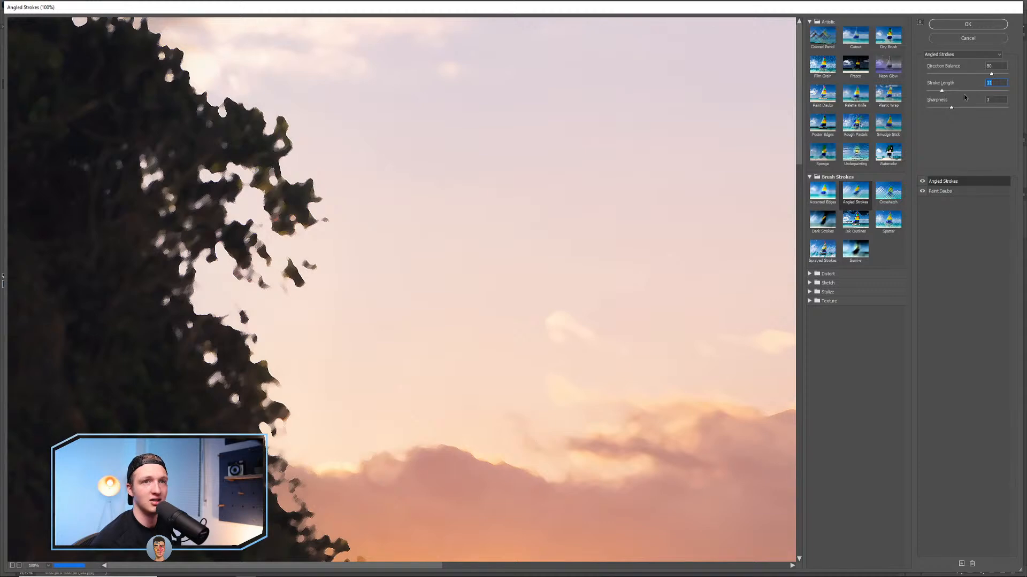
mouse_move(942, 91)
mouse_down()
mouse_move(955, 91)
mouse_move(963, 74)
mouse_up()
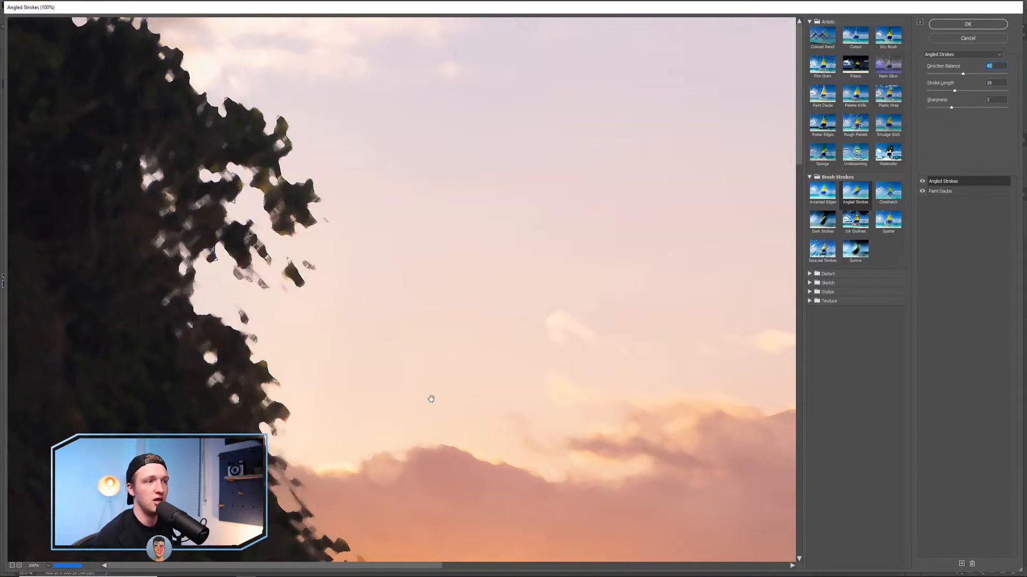
mouse_move(962, 74)
mouse_down()
mouse_move(926, 74)
mouse_move(957, 90)
mouse_up()
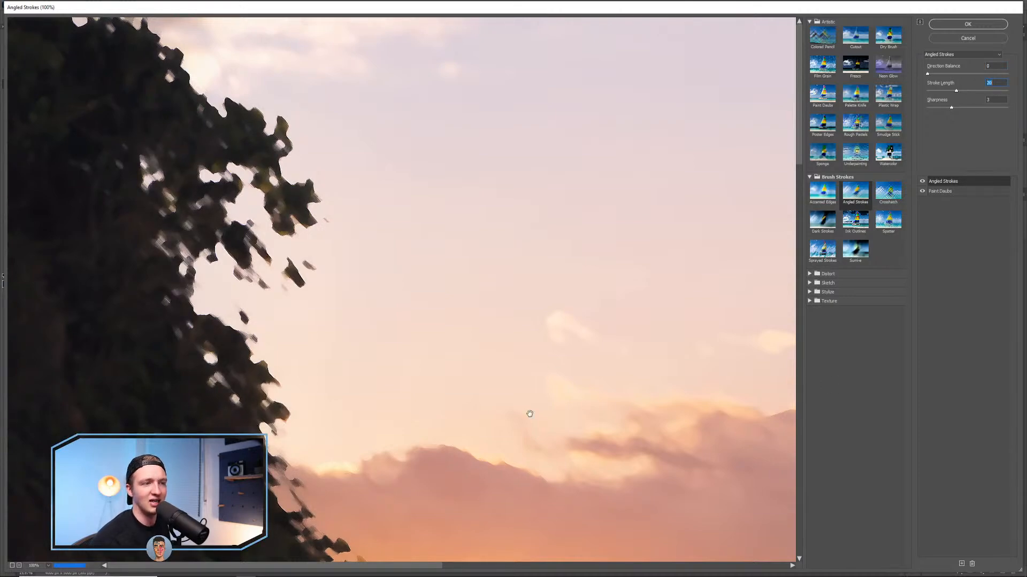
Inspect the sunset between the cliffs, hide the Paint Daubs effect, and select the Angled Strokes effect.
drag(541, 453, 320, 127)
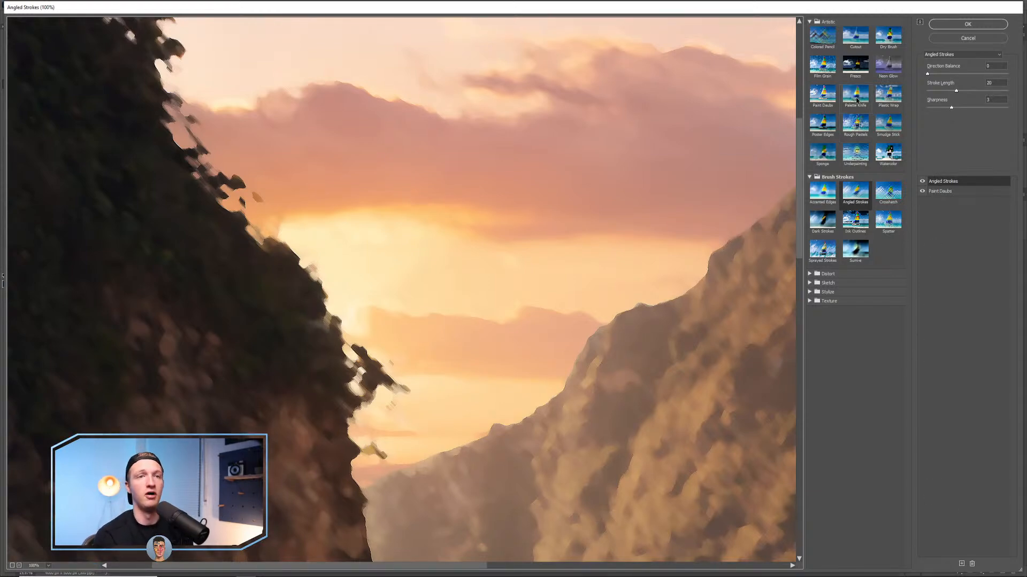
click(943, 192)
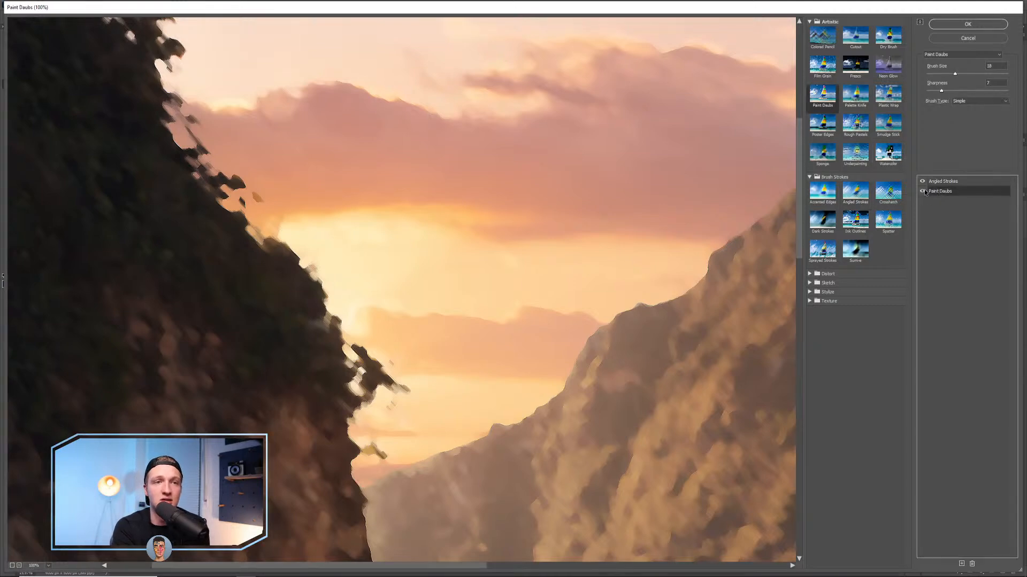
click(948, 184)
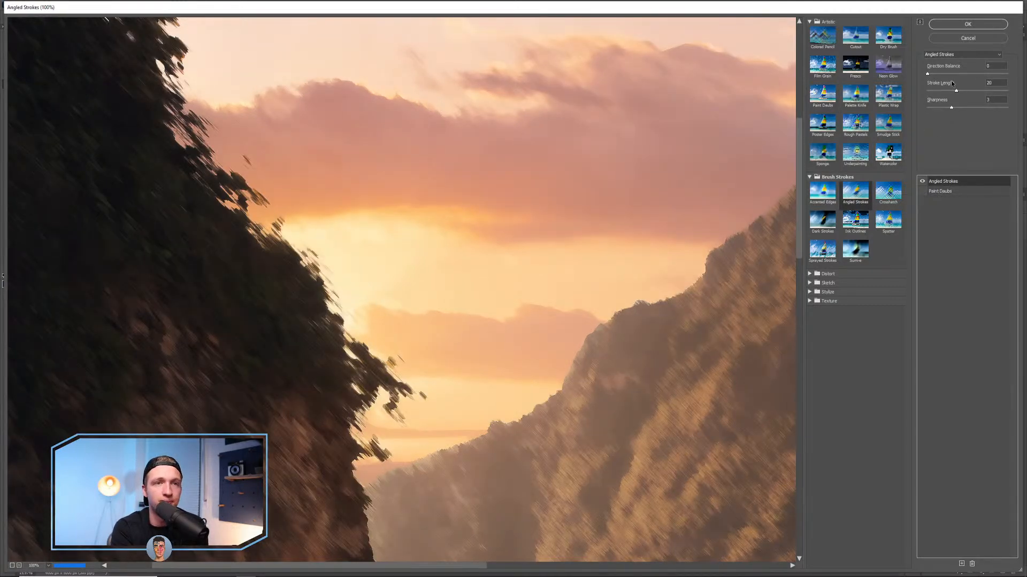
Set the Angled Strokes direction balance to 63, stroke length to 15 and sharpness to 0.
mouse_move(943, 74)
mouse_down()
mouse_move(984, 76)
mouse_move(940, 91)
mouse_up()
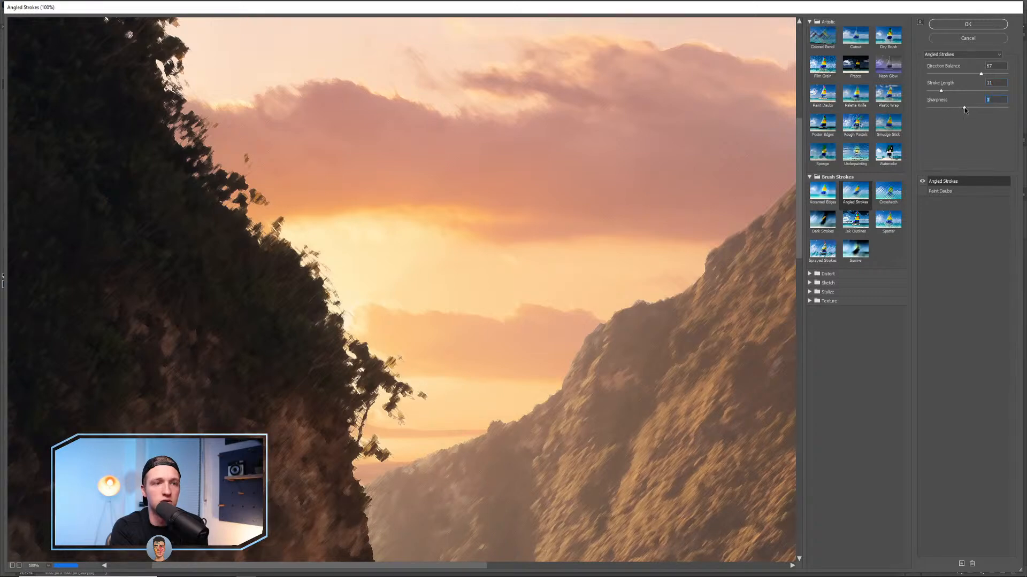
mouse_move(980, 74)
mouse_down()
mouse_move(1008, 73)
mouse_move(937, 74)
mouse_move(977, 73)
mouse_up()
click(948, 91)
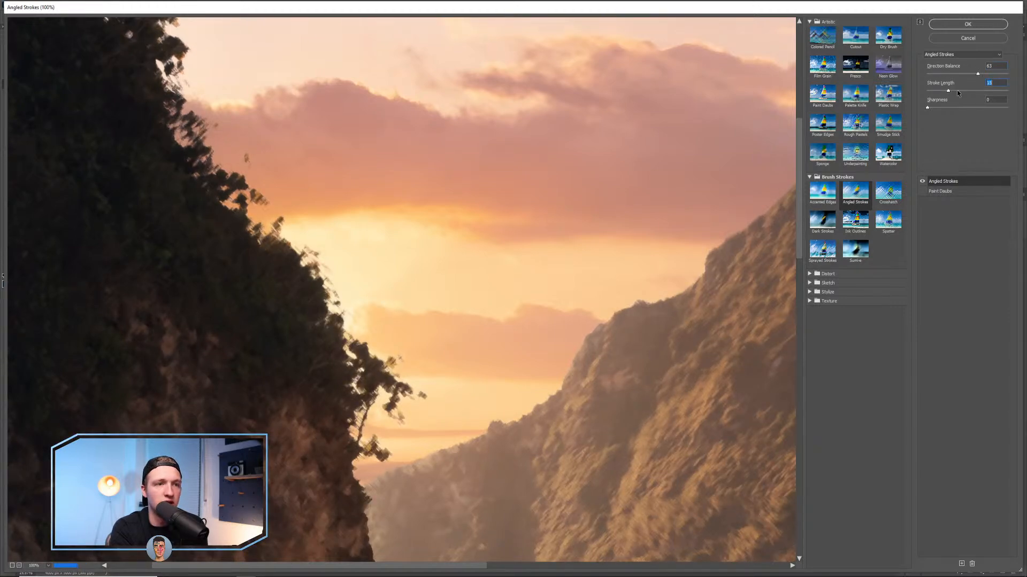
Add a Palette Knife effect above Angled Strokes with a very small stroke size, stroke detail 1 and softness 8, and apply the filter.
click(940, 191)
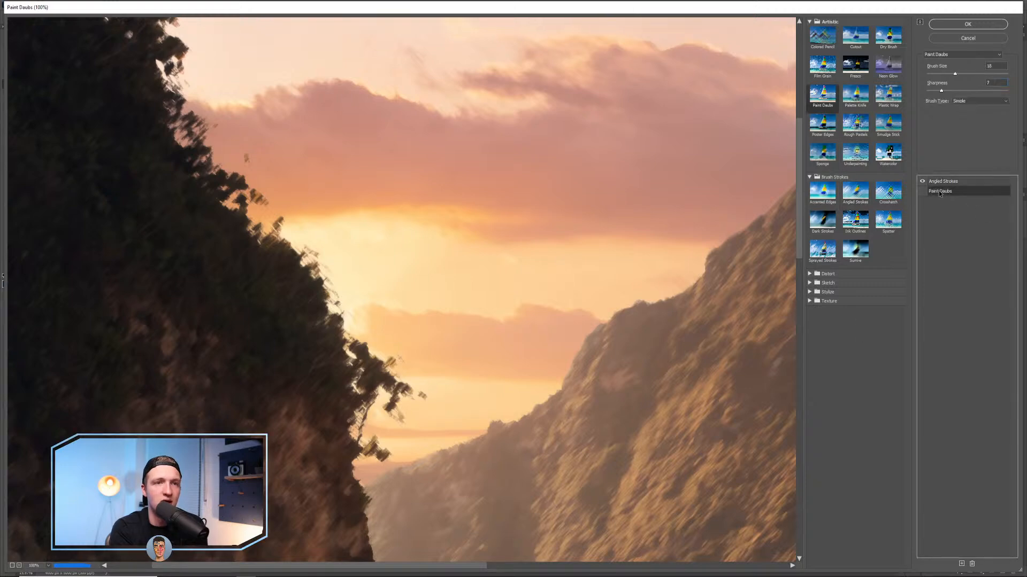
click(945, 182)
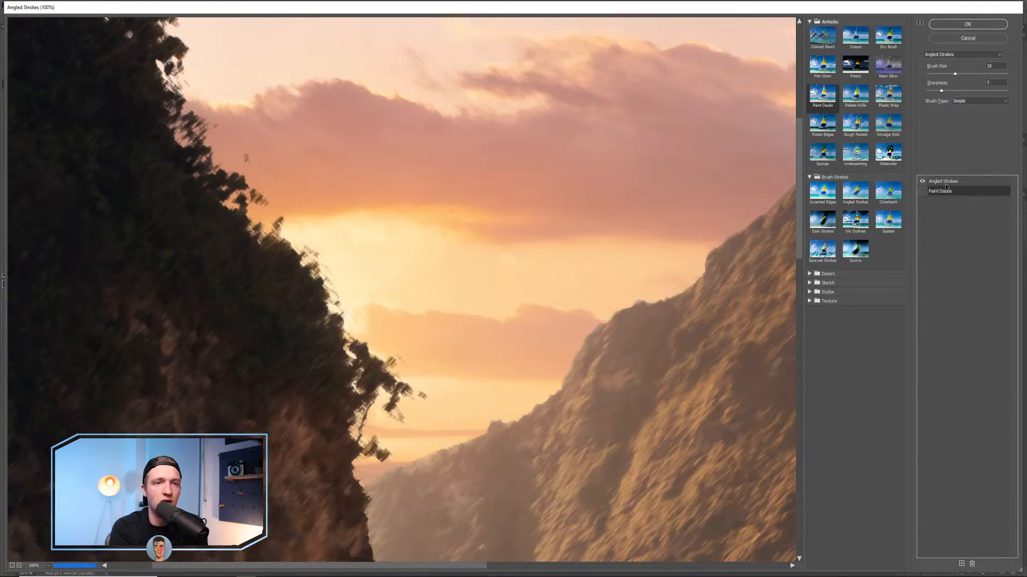
click(960, 563)
click(856, 98)
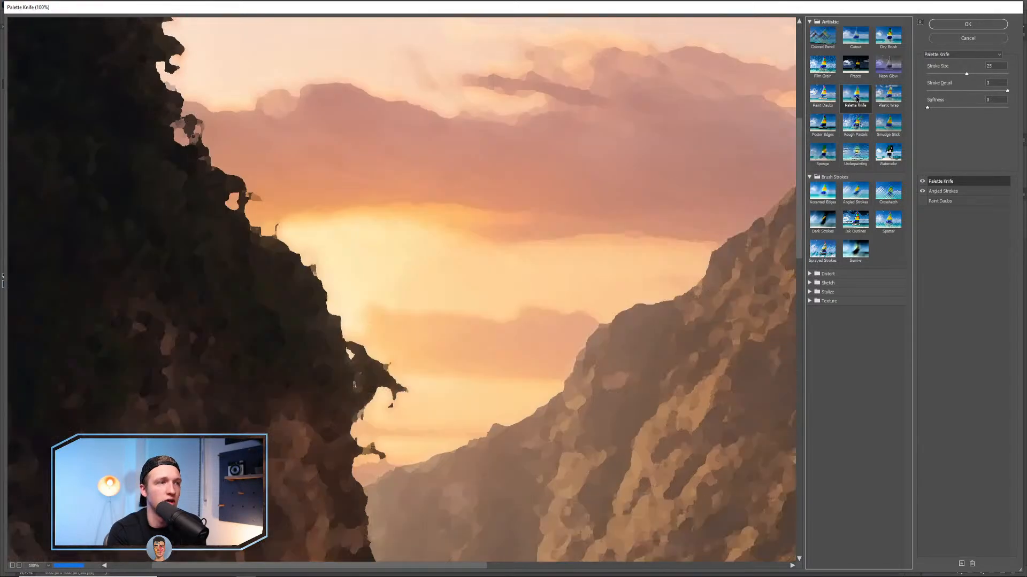
mouse_move(966, 73)
mouse_down()
mouse_move(868, 70)
mouse_move(940, 74)
mouse_move(947, 88)
mouse_move(929, 91)
mouse_move(996, 117)
mouse_up()
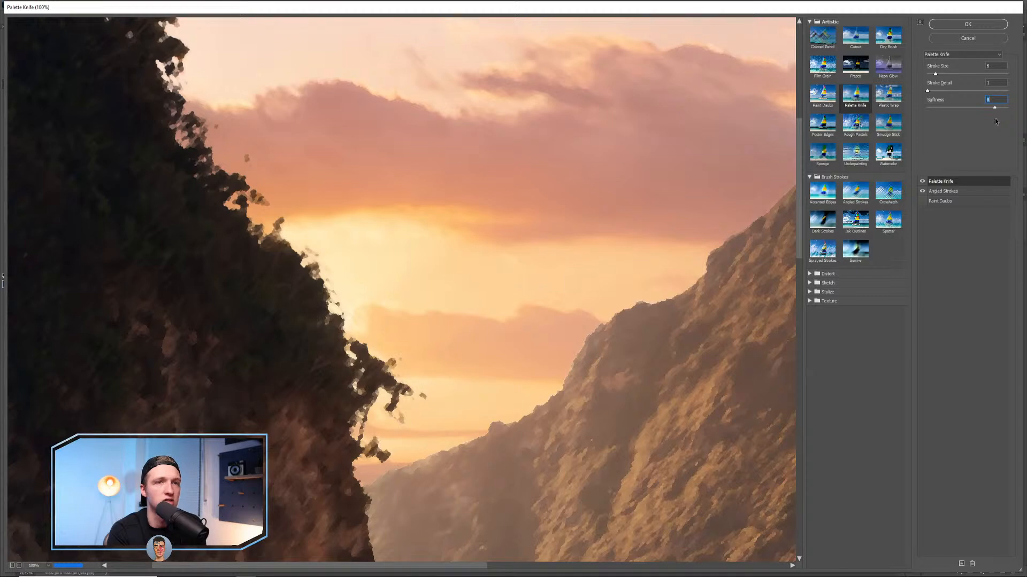
mouse_move(935, 74)
mouse_down()
mouse_move(946, 74)
mouse_move(928, 74)
mouse_up()
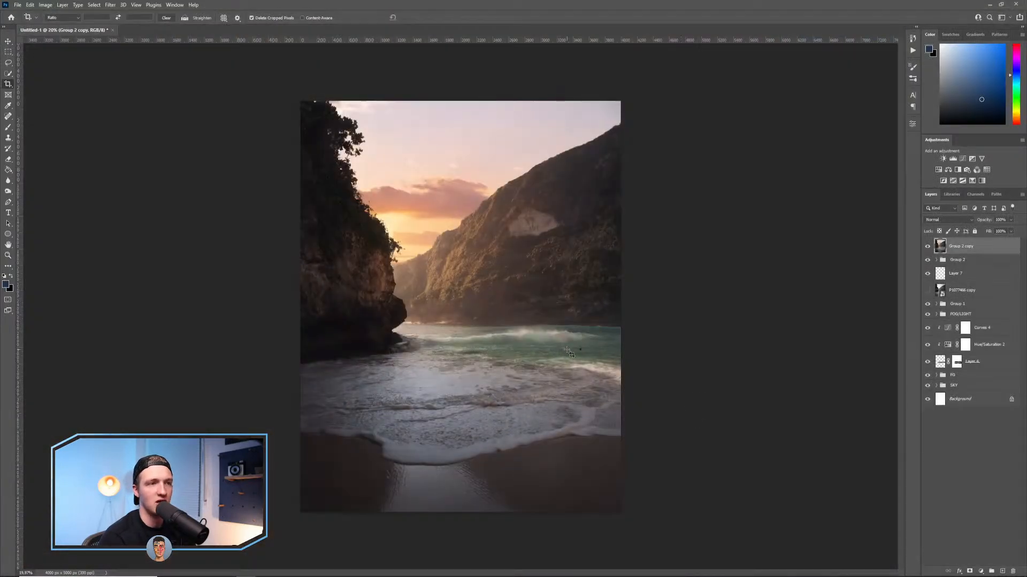
Examine the painterly texture on the water, cliffs and sunset sky close up, then view the whole composite.
scroll(488, 347, up, 5)
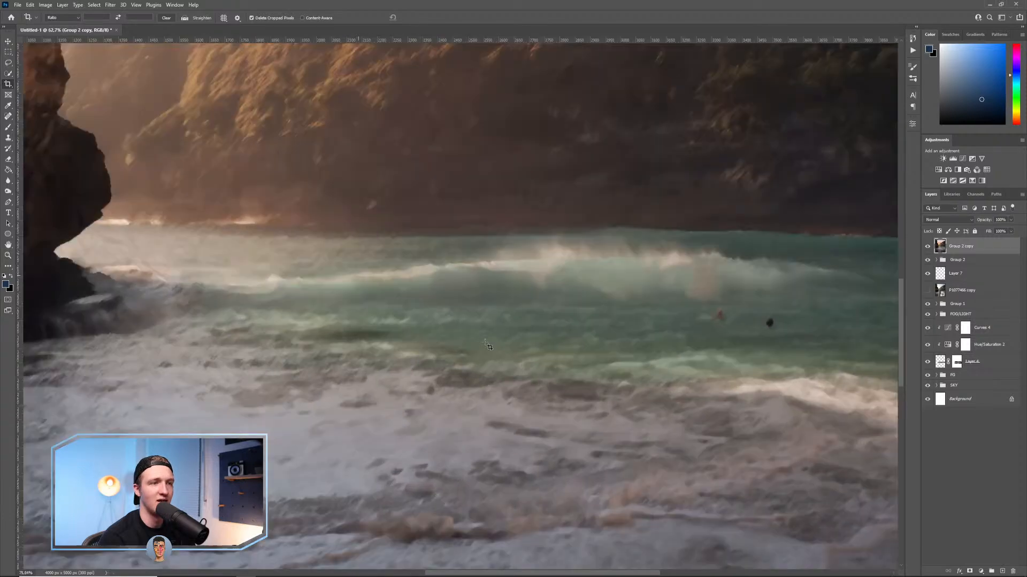
scroll(485, 342, up, 4)
drag(382, 192, 749, 500)
drag(374, 181, 567, 479)
drag(428, 183, 517, 450)
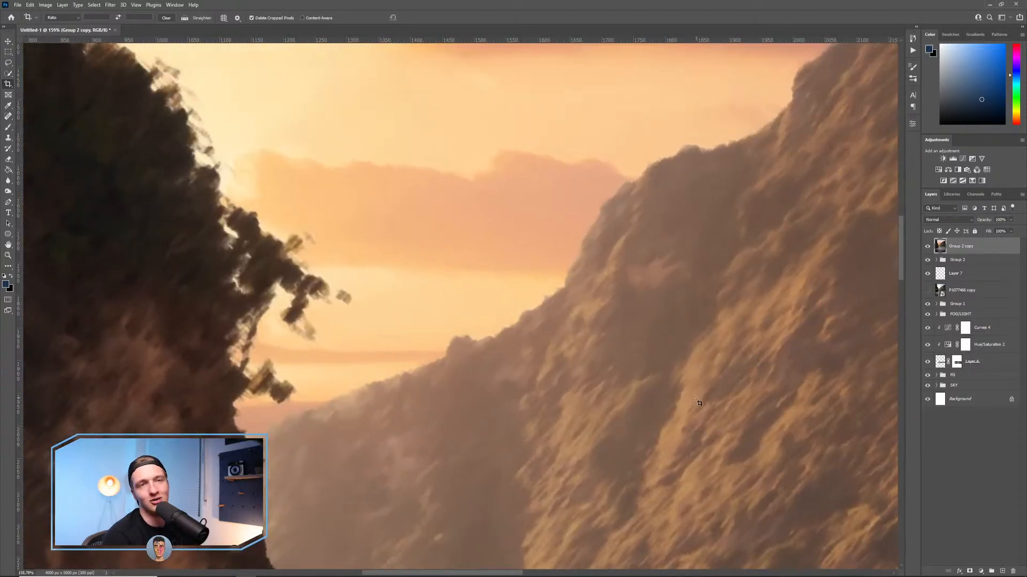
scroll(692, 400, down, 8)
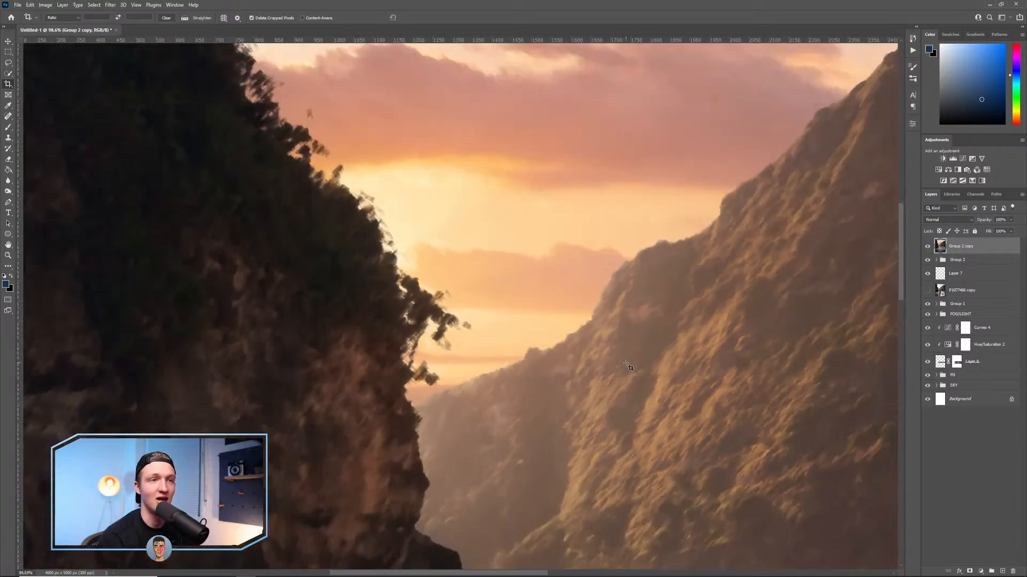
scroll(629, 369, down, 2)
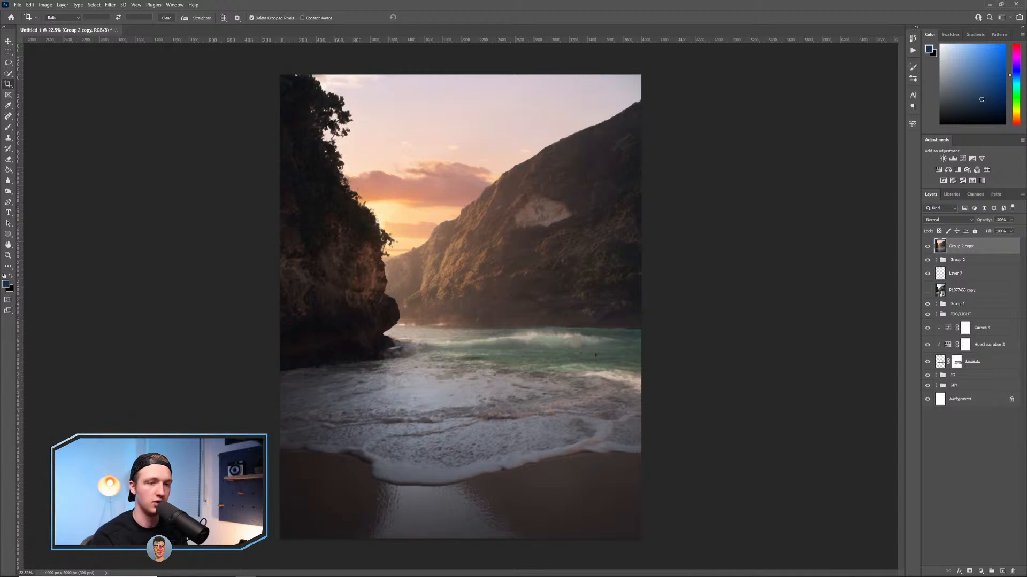
Switch to the Stream Deck app, check that the PHOTOSHOP profile is chosen, and minimize the app.
key(alt+Tab)
click(249, 172)
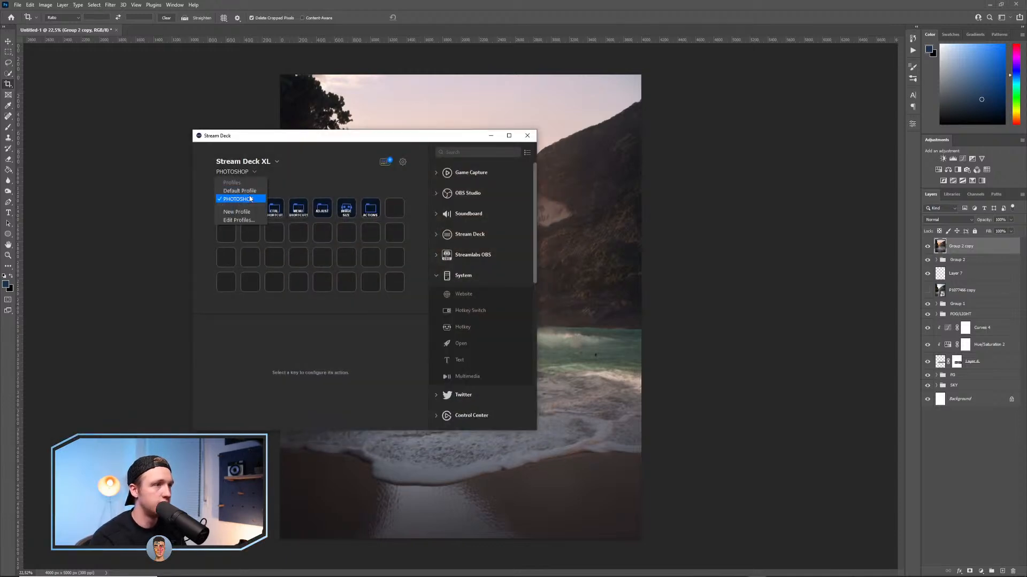
click(250, 198)
click(491, 135)
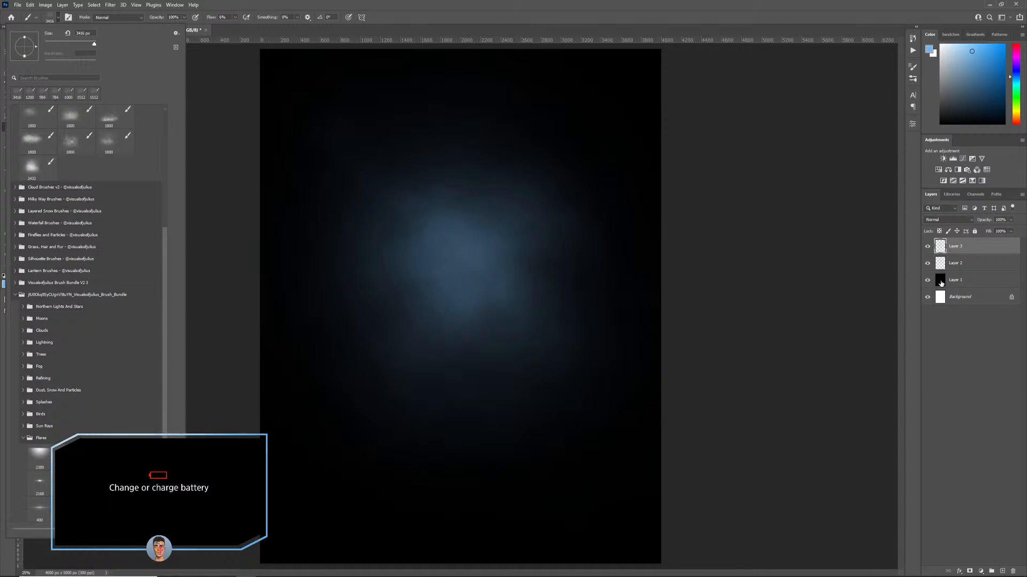
Hide Layer 3, Layer 2 and Layer 1 in the second document and choose a soft round brush.
click(494, 16)
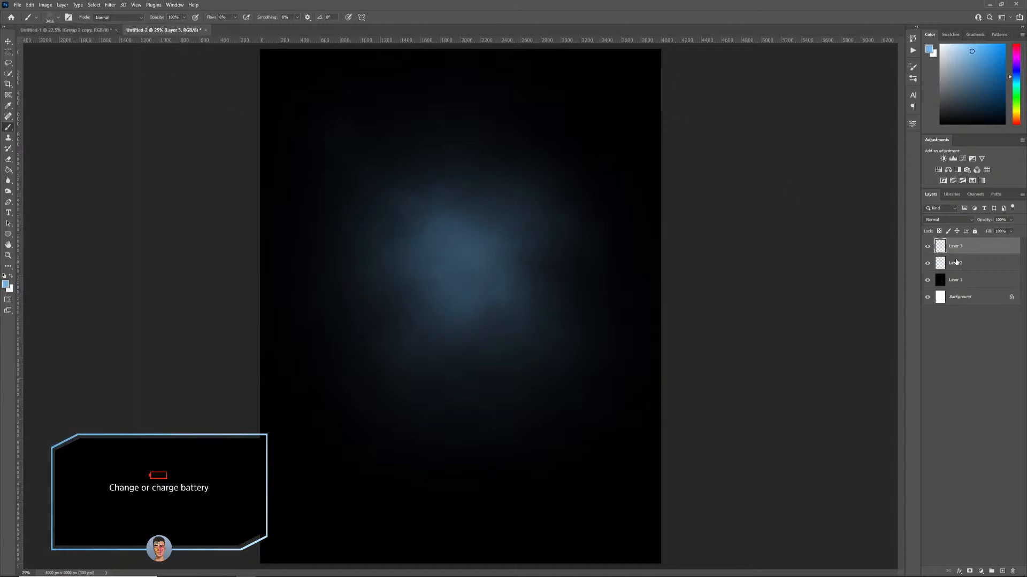
drag(927, 247, 927, 280)
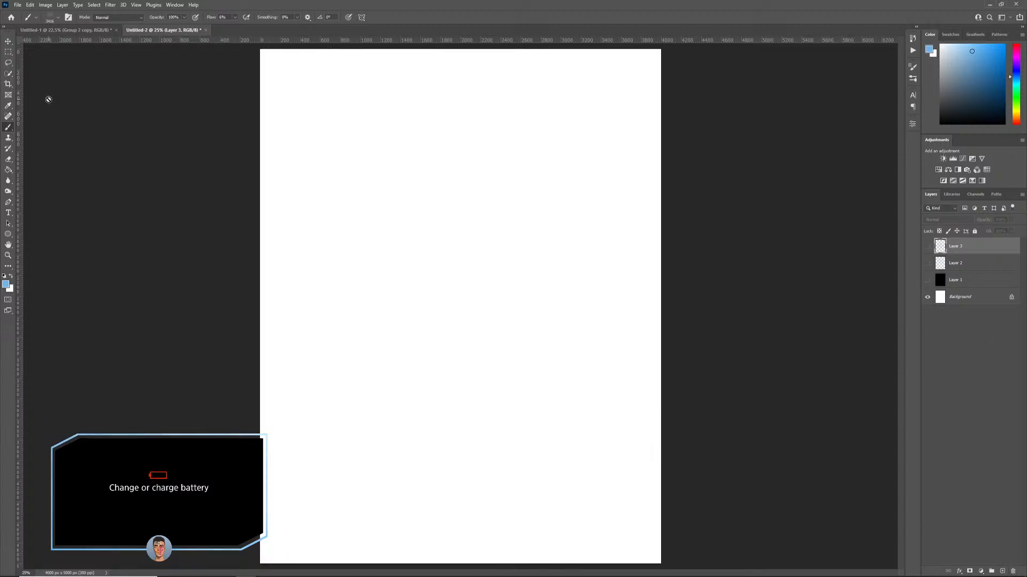
click(58, 17)
scroll(80, 345, up, 5)
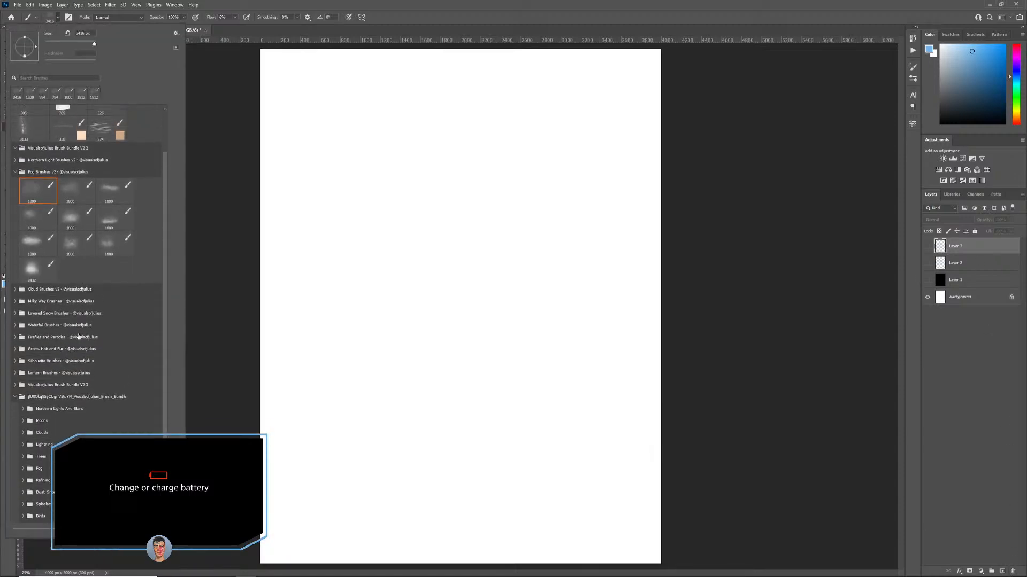
click(23, 118)
Set the brush flow to 100% and add a new empty layer above Layer 3.
click(234, 17)
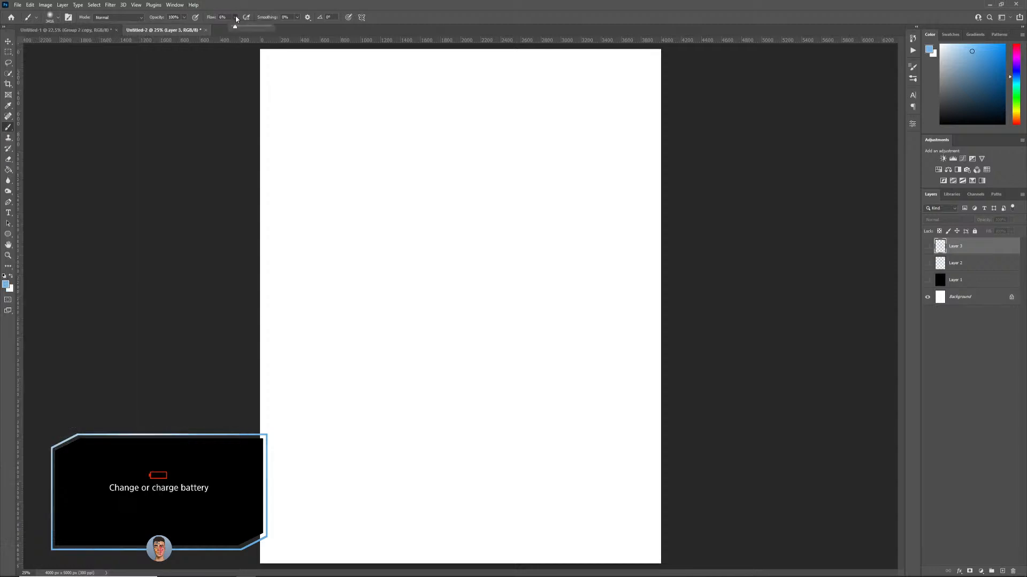
click(269, 26)
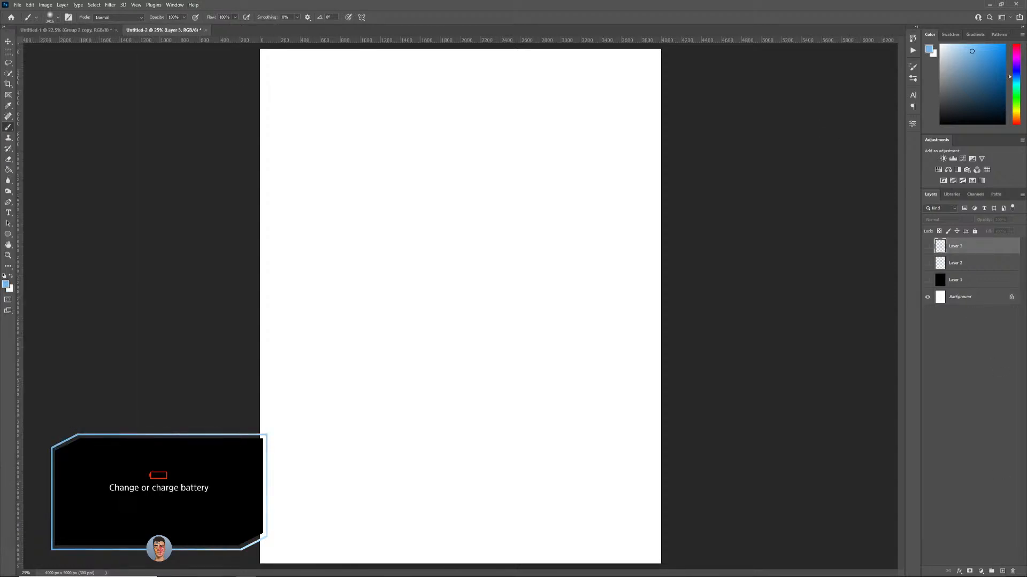
click(1002, 571)
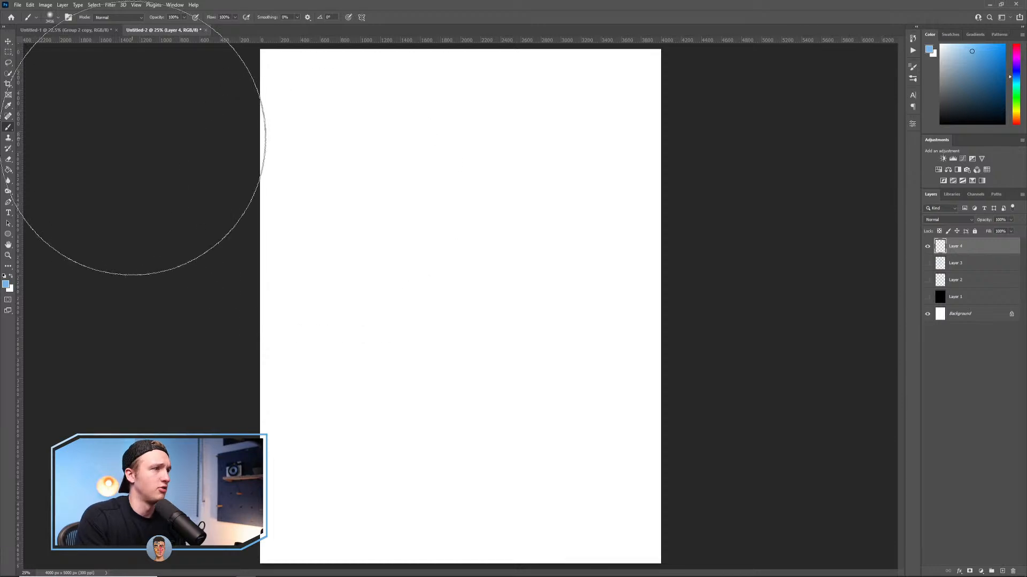
click(927, 263)
click(928, 263)
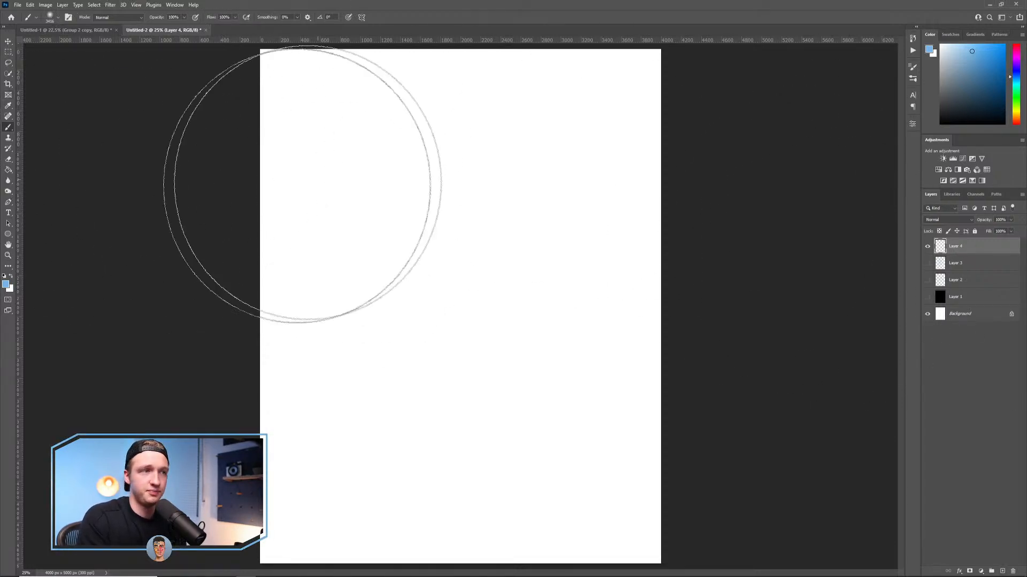
Reset the colours to black and white, set the brush opacity to 50%, and paint one continuous stroke over the canvas.
key(d)
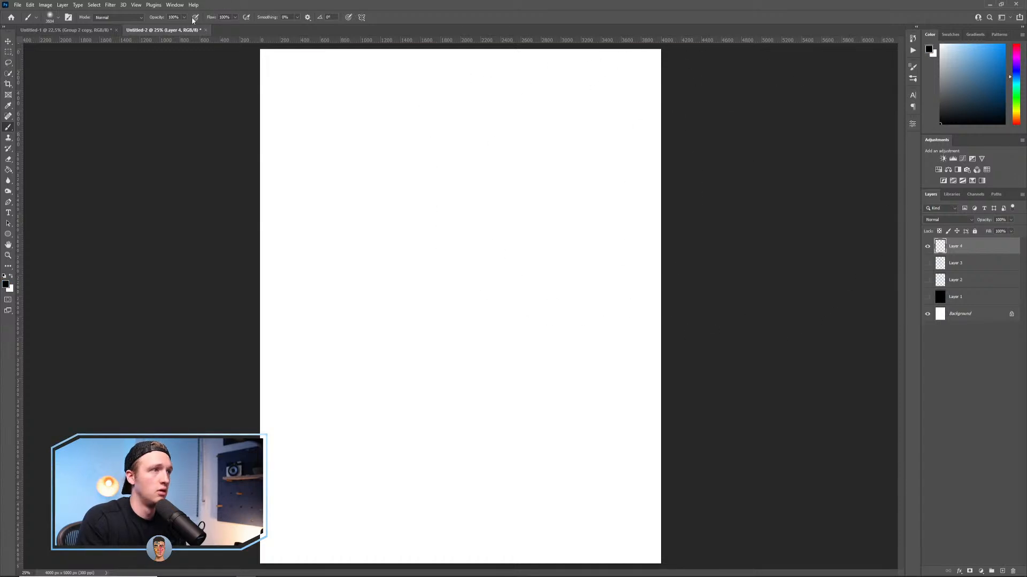
key(5)
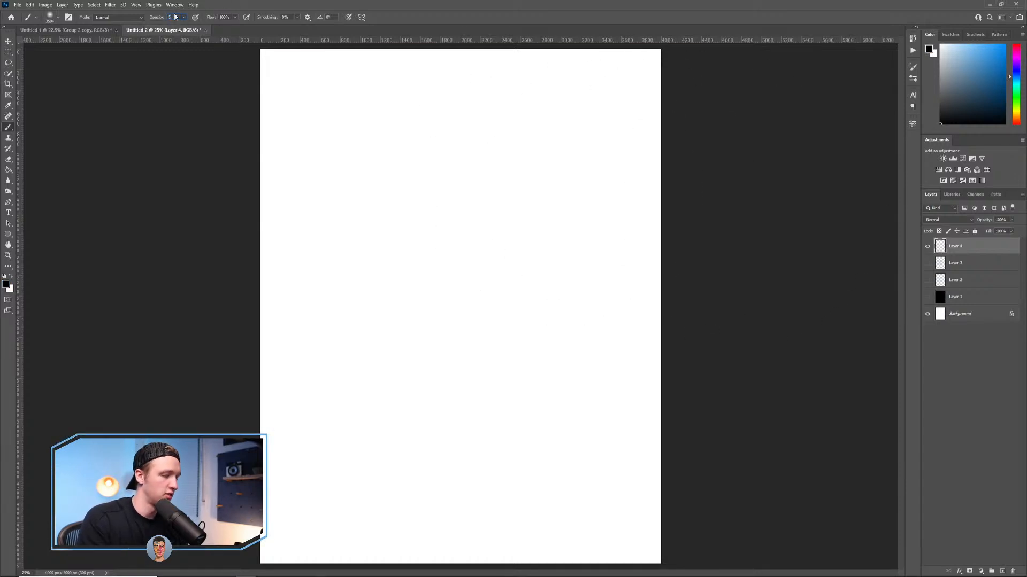
click(460, 141)
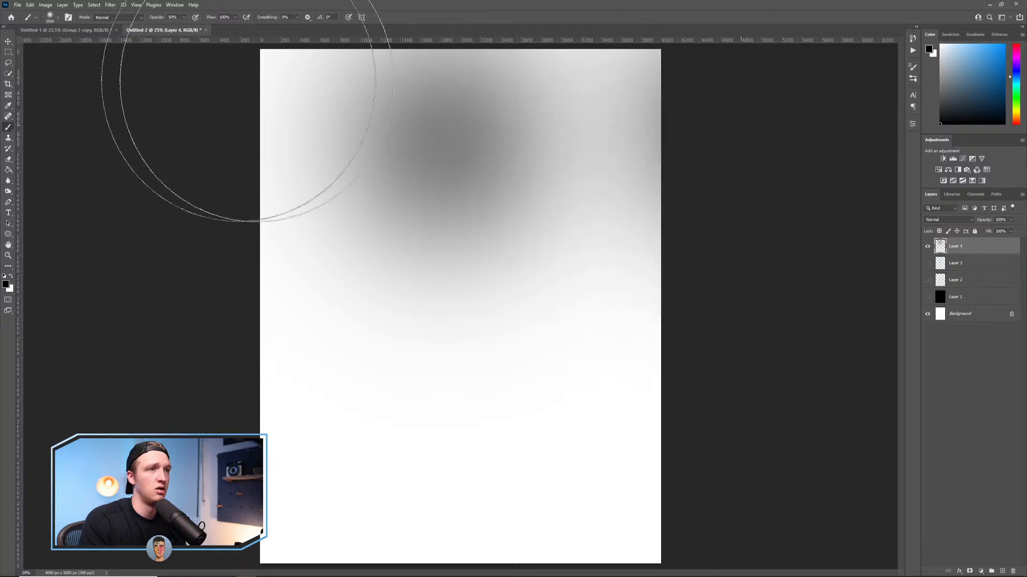
mouse_move(706, 142)
mouse_down()
mouse_move(589, 108)
mouse_move(69, 344)
mouse_move(424, 470)
mouse_move(115, 300)
mouse_up()
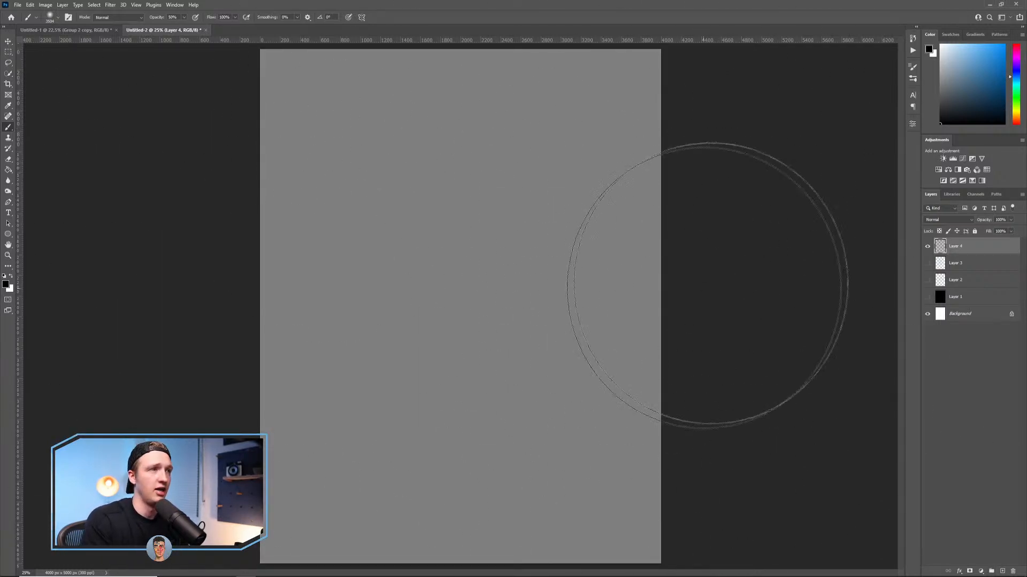
Undo the stroke and repaint the canvas with several separate overlapping black passes at 50% opacity.
key(ctrl+z)
mouse_move(689, 161)
mouse_down()
mouse_move(5, 46)
mouse_move(640, 319)
mouse_move(819, 495)
mouse_move(463, 15)
mouse_up()
key(ctrl+z)
mouse_move(591, 81)
mouse_down()
mouse_move(168, 303)
mouse_move(595, 576)
mouse_up()
mouse_move(801, 535)
mouse_down()
mouse_move(16, 524)
mouse_move(80, 321)
mouse_move(217, 46)
mouse_move(885, 145)
mouse_up()
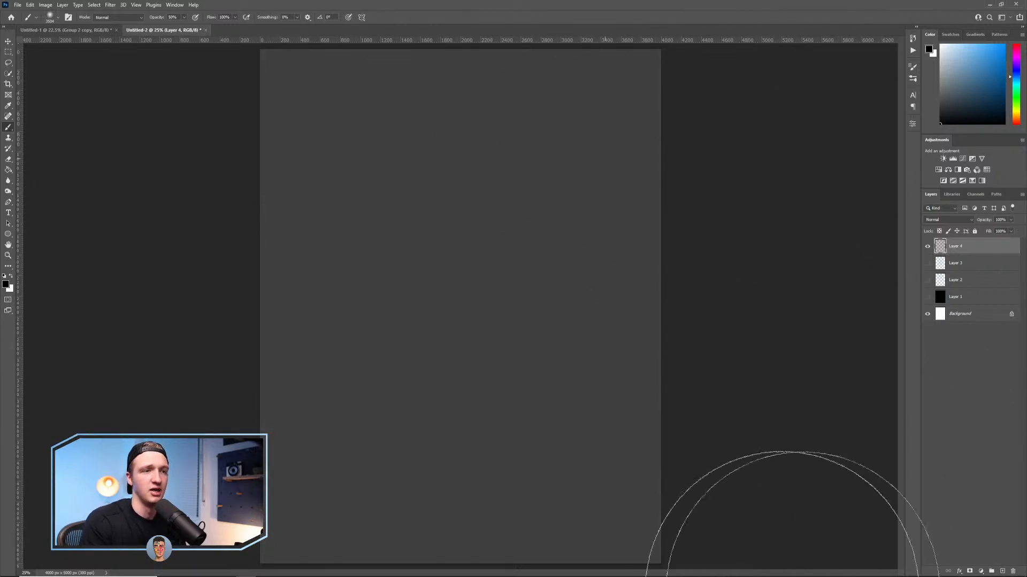
mouse_move(297, 459)
mouse_down()
mouse_move(245, 149)
mouse_move(445, 390)
mouse_up()
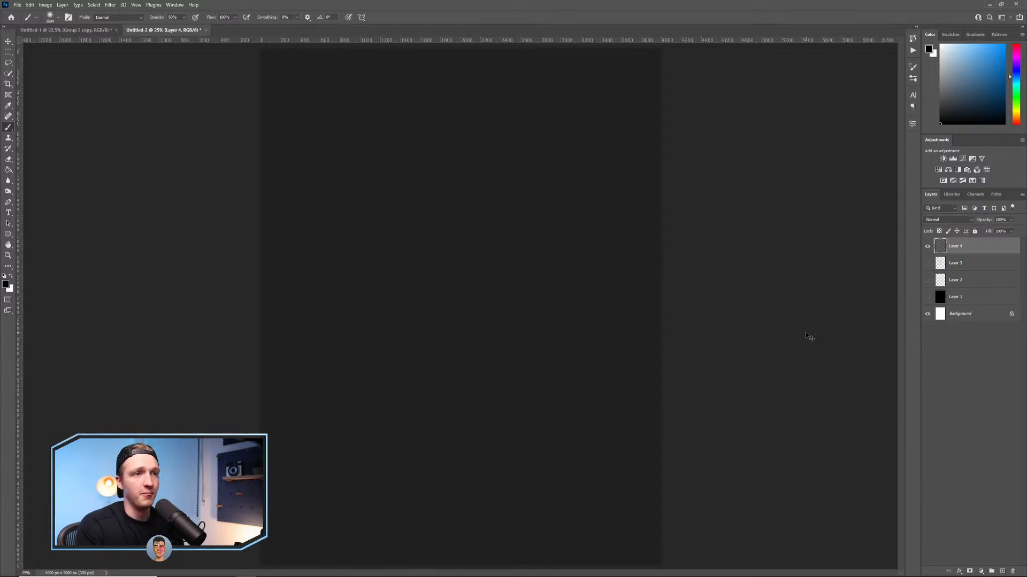
Undo the black 50% opacity passes until the canvas is empty again.
key(ctrl+z)
key(ctrl+z)
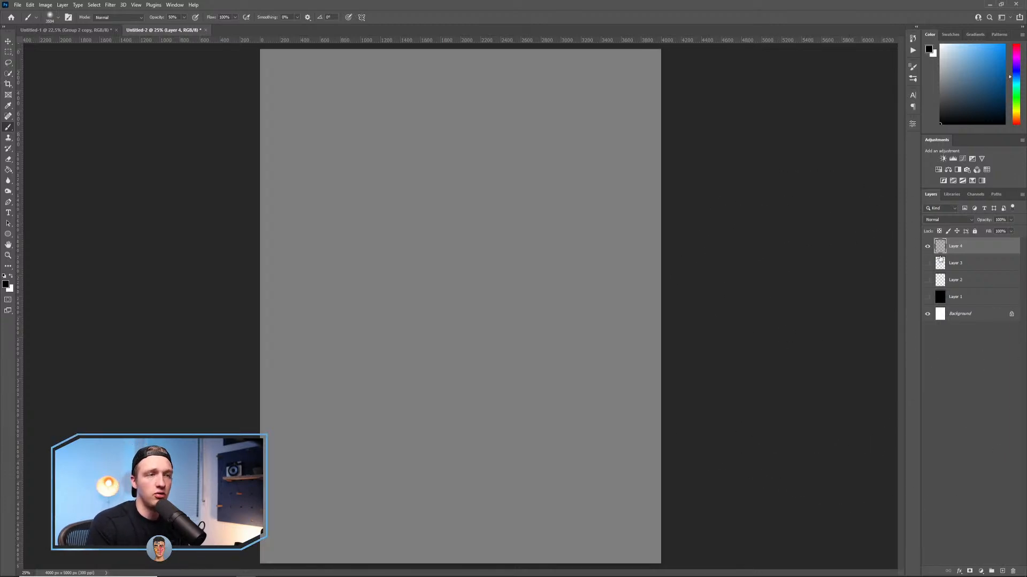
key(ctrl+z)
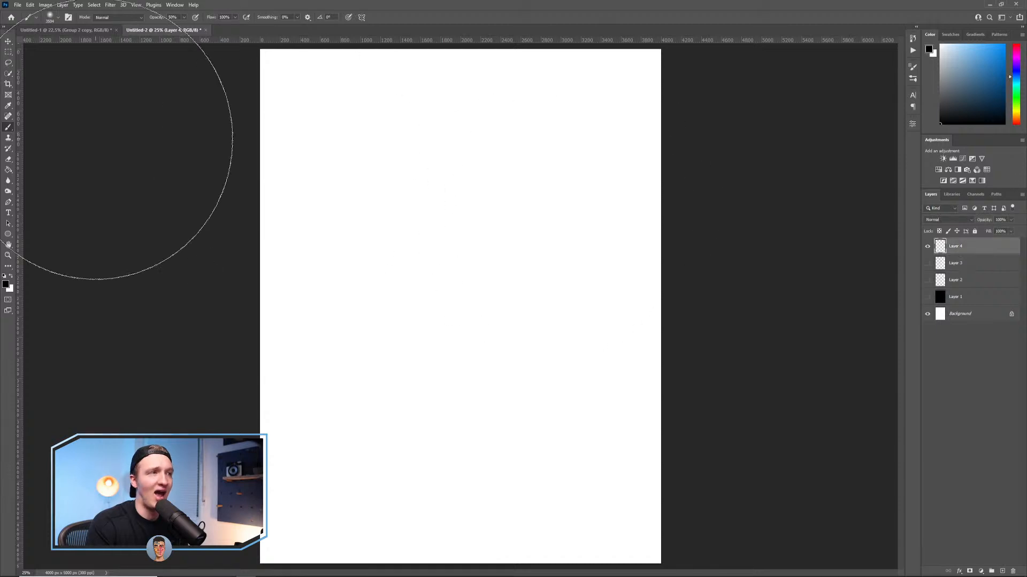
Set the brush to 100% opacity with a low flow and paint soft black strokes that build up across Layer 4.
drag(231, 28, 218, 28)
mouse_move(406, 75)
mouse_down()
mouse_move(790, 149)
mouse_move(730, 225)
mouse_move(883, 293)
mouse_move(198, 337)
mouse_move(172, 58)
mouse_up()
key(ctrl+z)
drag(235, 25, 225, 29)
drag(535, 257, 374, 229)
mouse_move(627, 116)
mouse_down()
mouse_move(248, 92)
mouse_move(710, 140)
mouse_move(280, 92)
mouse_move(612, 148)
mouse_move(423, 275)
mouse_move(519, 291)
mouse_move(642, 280)
mouse_move(518, 279)
mouse_move(649, 285)
mouse_move(749, 311)
mouse_up()
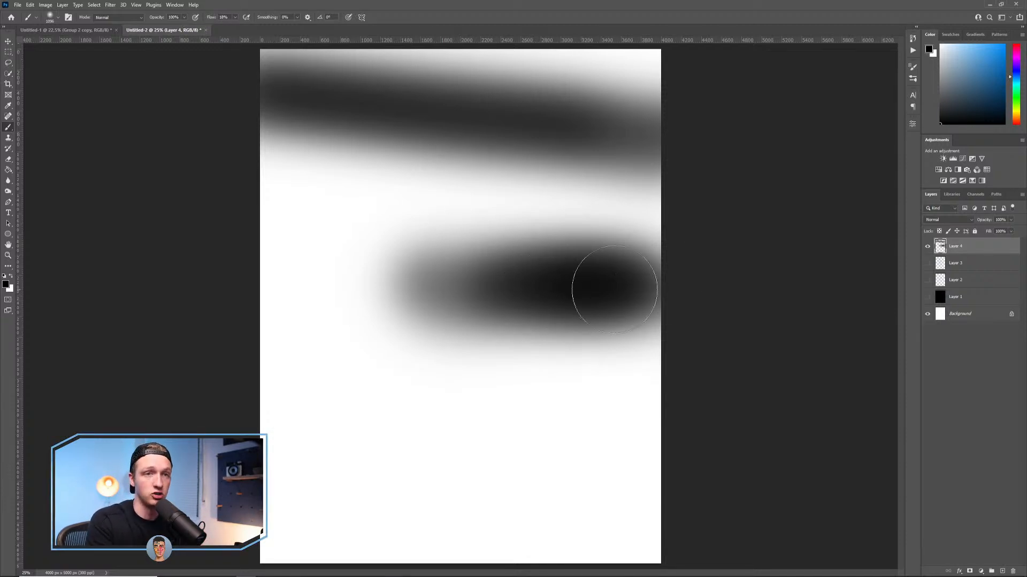
Hide Layer 4, add a new layer, and set the brush flow to 100% and opacity to 50%.
click(928, 247)
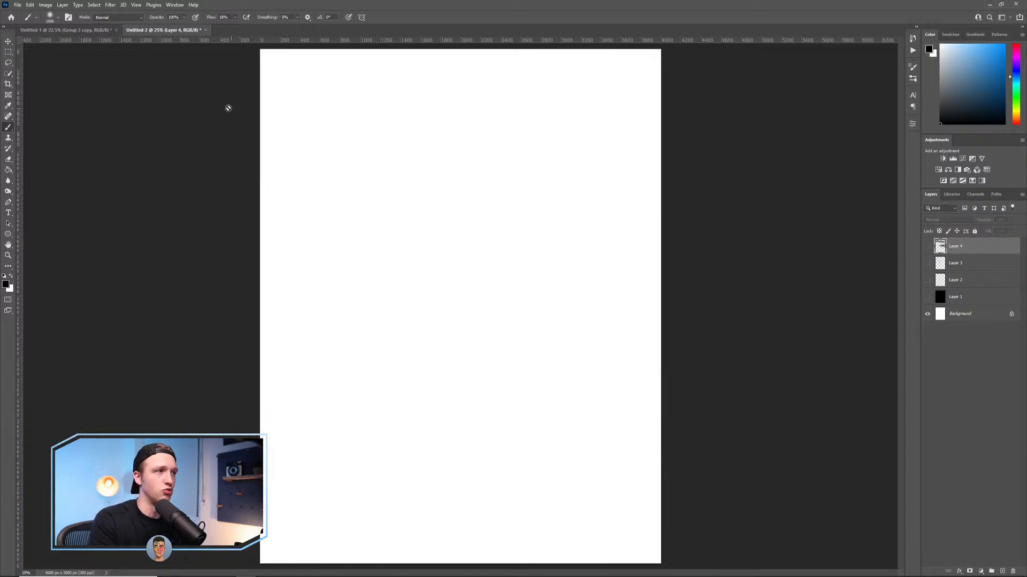
click(1004, 572)
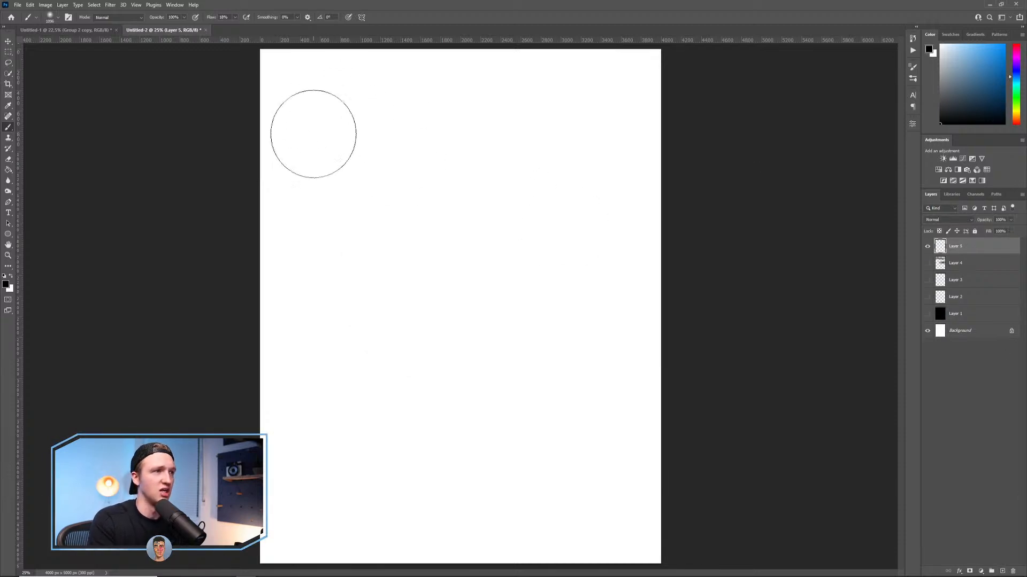
drag(236, 17, 261, 30)
drag(184, 17, 167, 27)
Paint two overlapping black strokes in the upper right part of the canvas, and reduce the brush size to 400 px.
mouse_move(460, 155)
mouse_down()
mouse_move(480, 145)
mouse_move(608, 143)
mouse_move(568, 144)
mouse_move(593, 151)
mouse_up()
mouse_move(599, 198)
mouse_down()
mouse_move(455, 211)
mouse_move(635, 204)
mouse_move(451, 212)
mouse_up()
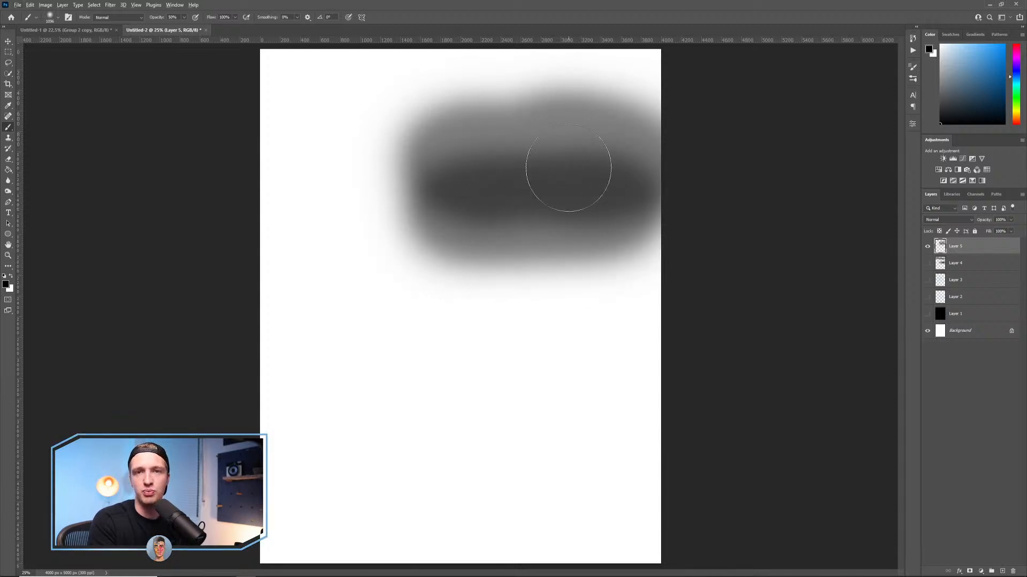
key(bracketleft)
key(bracketleft)
key(bracketleft)
key(bracketleft)
key(bracketleft)
key(bracketleft)
key(bracketleft)
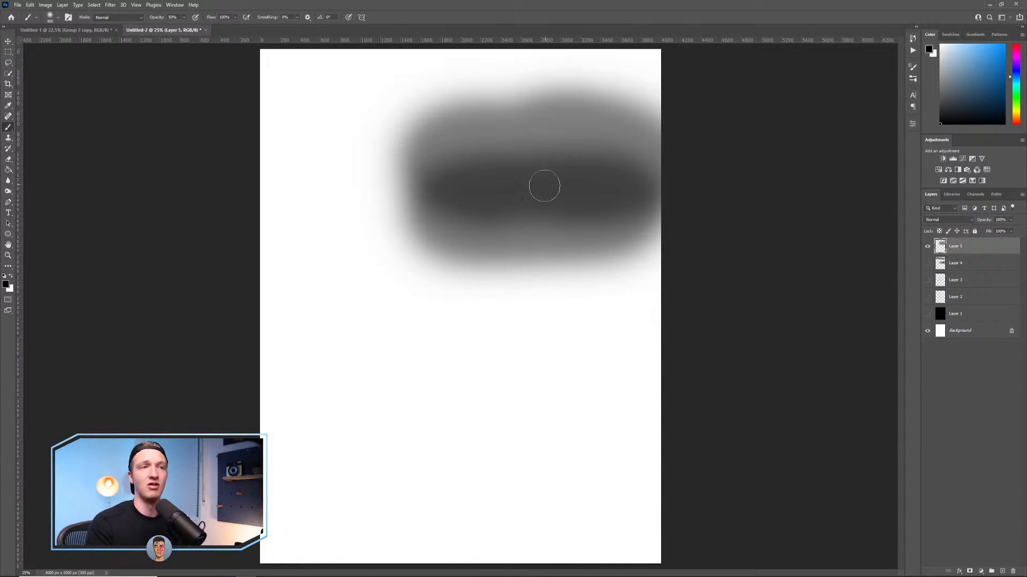
Hide Layer 5, set the brush to 100% opacity and 25% flow, and add a new layer.
click(927, 246)
drag(234, 19, 256, 30)
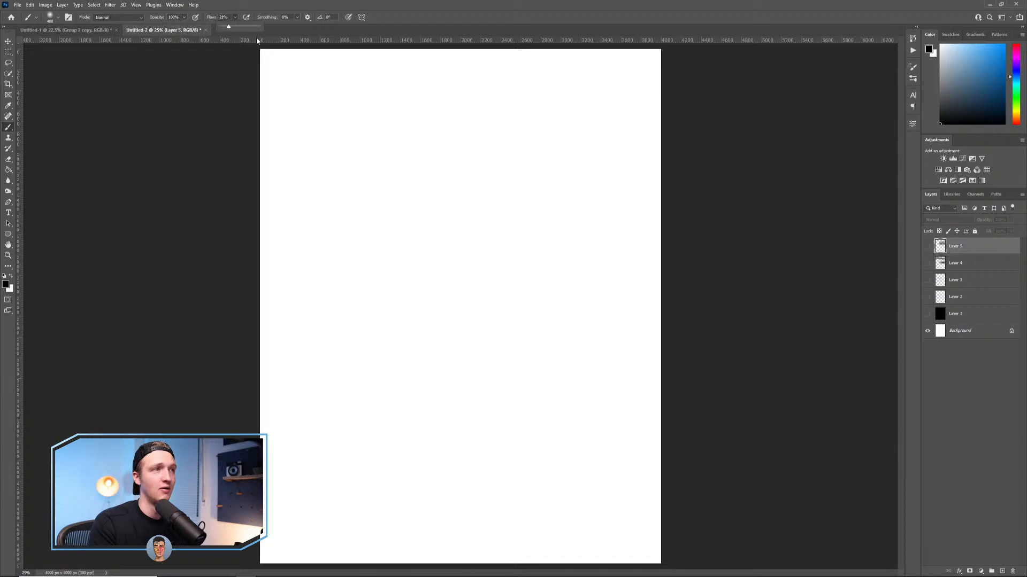
click(1002, 571)
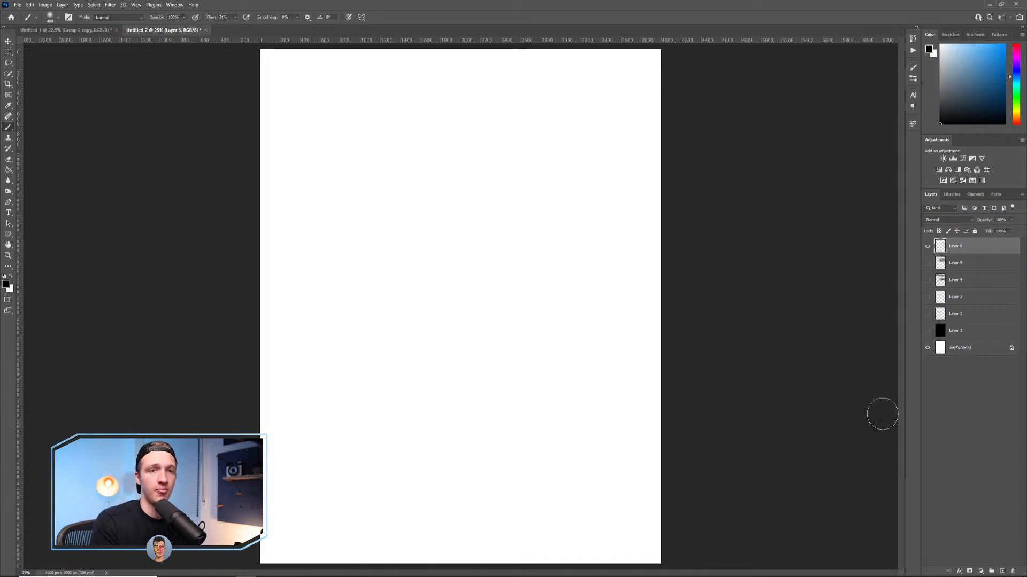
Try painting soft black strokes on Layer 6 at 25% flow with a small and a much larger brush.
mouse_move(481, 139)
mouse_down()
mouse_move(398, 129)
mouse_move(536, 149)
mouse_move(368, 137)
mouse_move(578, 169)
mouse_move(351, 157)
mouse_move(559, 191)
mouse_move(339, 165)
mouse_move(567, 206)
mouse_move(334, 188)
mouse_move(560, 214)
mouse_move(345, 197)
mouse_move(601, 242)
mouse_move(324, 209)
mouse_move(580, 253)
mouse_move(403, 242)
mouse_move(704, 348)
mouse_up()
key(ctrl+z)
alt+right_click(564, 227)
mouse_move(503, 161)
mouse_down()
mouse_move(471, 176)
mouse_move(612, 203)
mouse_move(324, 174)
mouse_move(738, 159)
mouse_move(774, 104)
mouse_move(543, 219)
mouse_move(458, 355)
mouse_move(390, 527)
mouse_move(401, 574)
mouse_up()
key(ctrl+z)
key(ctrl+z)
key(ctrl+z)
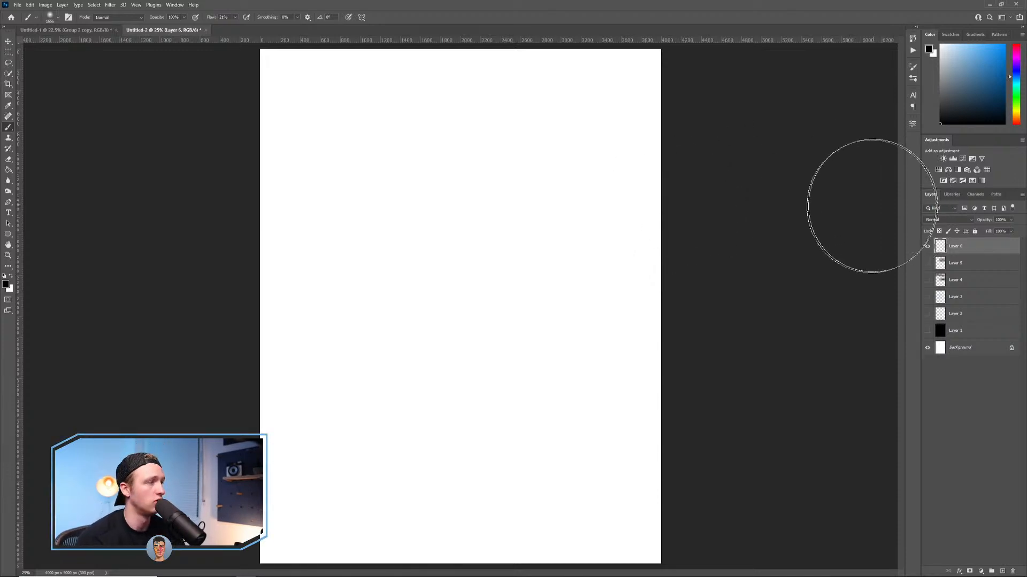
Hide Layer 6 and show the black-filled Layer 1.
click(927, 246)
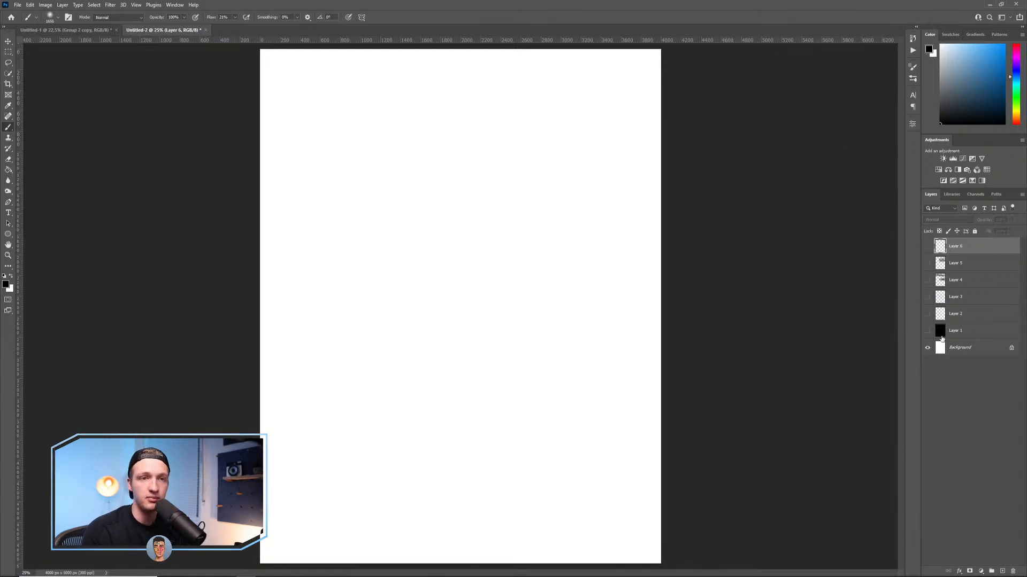
click(927, 330)
click(974, 336)
drag(920, 316, 919, 316)
click(928, 314)
click(925, 315)
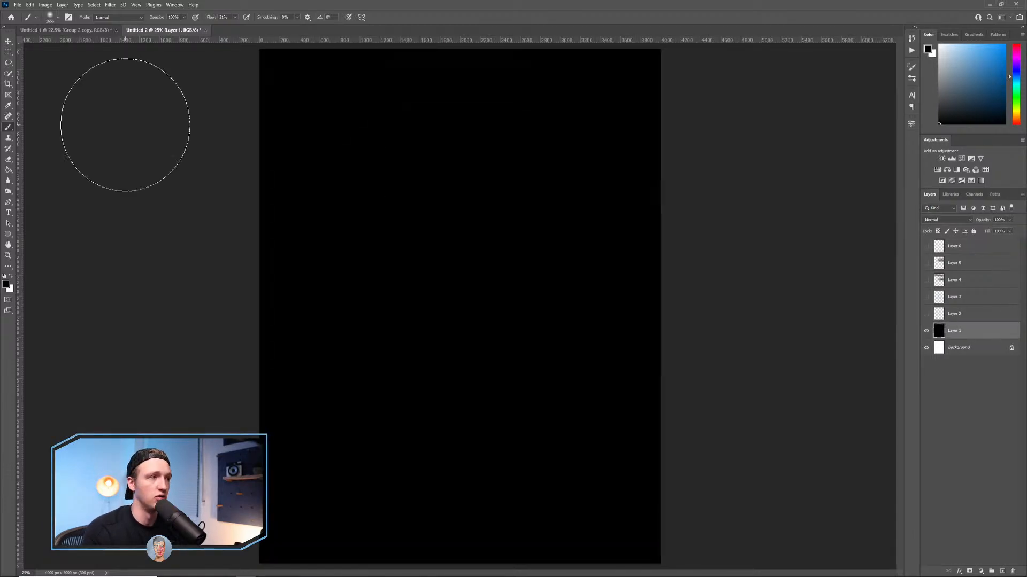
Delete the test layers from Layer 2 through Layer 6, keeping the black layer and the background.
click(926, 315)
click(962, 316)
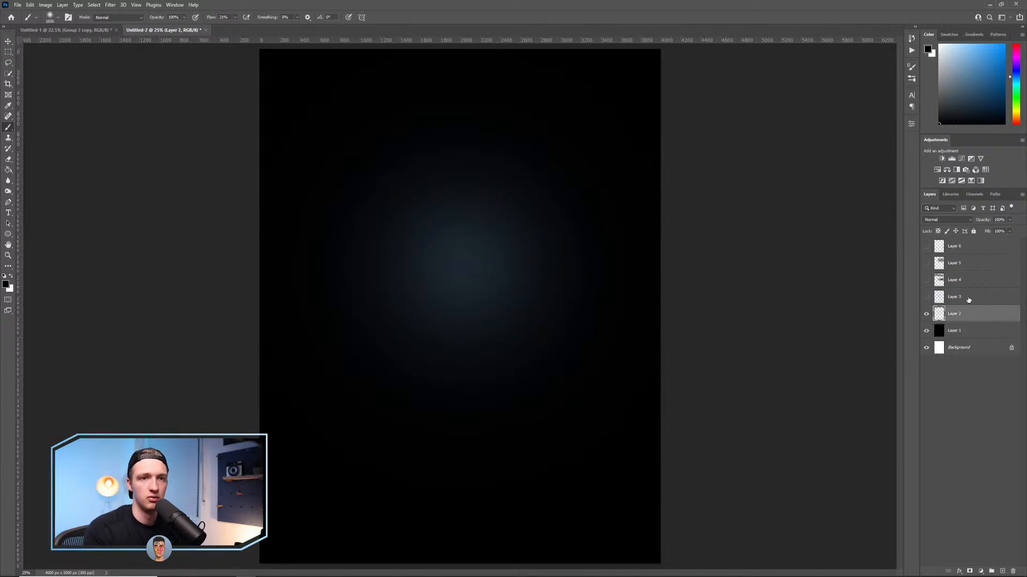
shift+click(971, 249)
key(Delete)
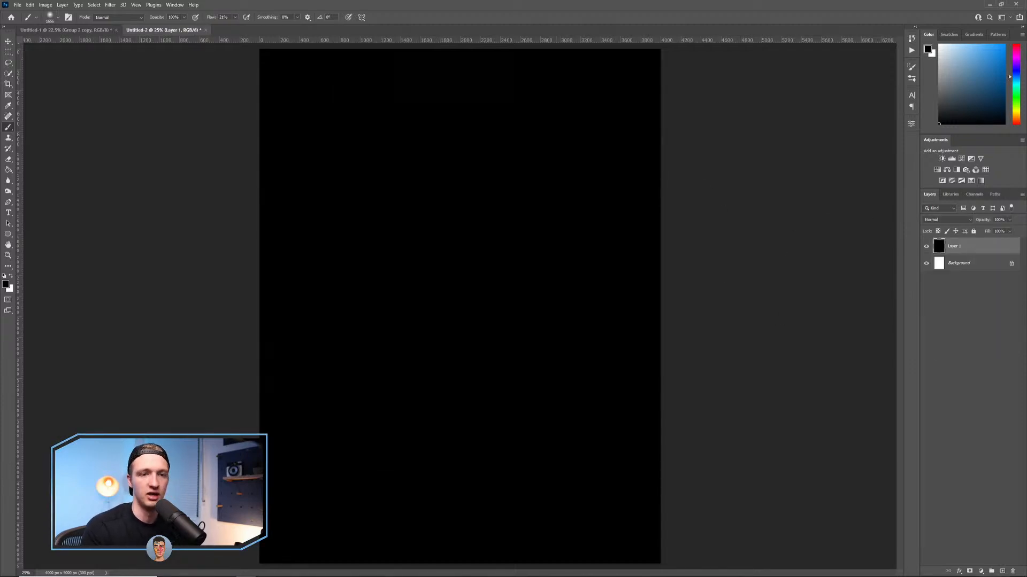
Add a layer above the black one and test soft light-blue brush dabs near the canvas centre, undoing each attempt.
click(1002, 571)
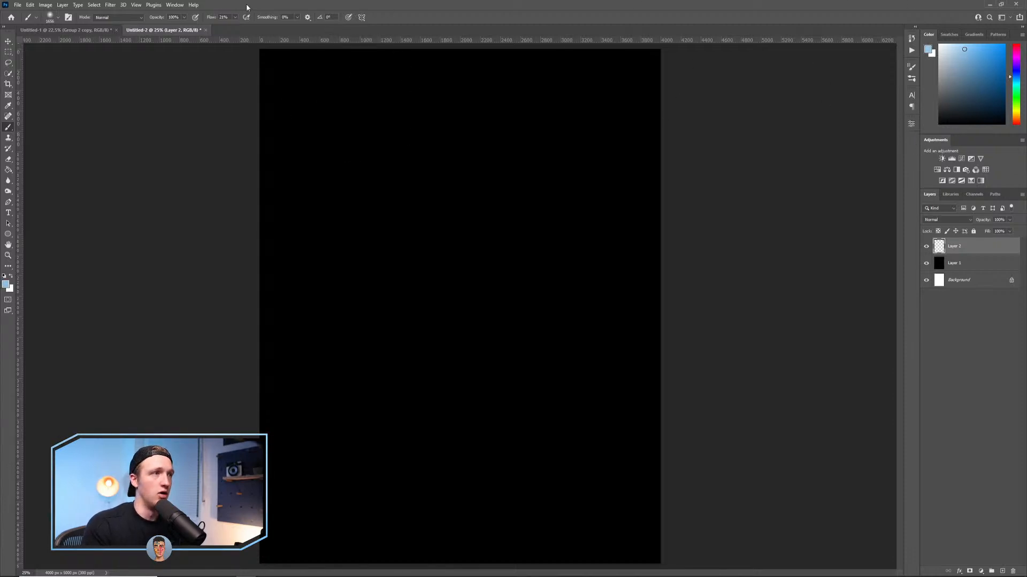
drag(453, 318, 514, 325)
click(448, 281)
click(469, 275)
click(463, 291)
key(ctrl+z)
key(ctrl+z)
key(ctrl+z)
click(431, 266)
click(480, 256)
click(459, 270)
key(ctrl+z)
key(ctrl+z)
key(ctrl+z)
Build up a large soft light-blue glow in the upper middle of the canvas with a low-flow brush.
click(471, 257)
click(462, 286)
drag(462, 292, 439, 303)
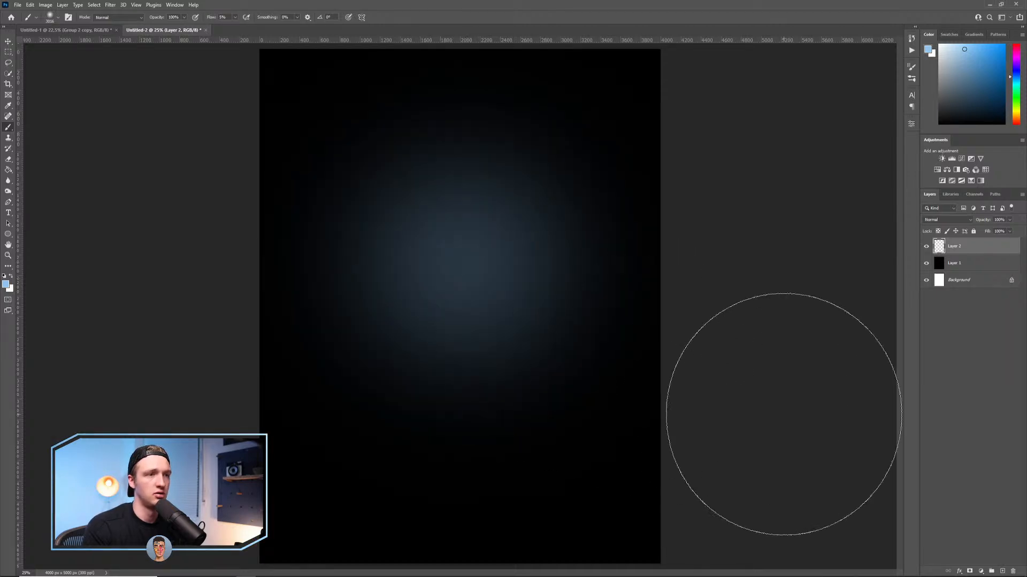
key(ctrl+z)
mouse_move(501, 248)
mouse_down()
mouse_move(453, 311)
mouse_move(420, 262)
mouse_move(420, 247)
mouse_move(468, 243)
mouse_move(427, 227)
mouse_move(497, 242)
mouse_move(468, 228)
mouse_move(515, 343)
mouse_up()
key(ctrl+z)
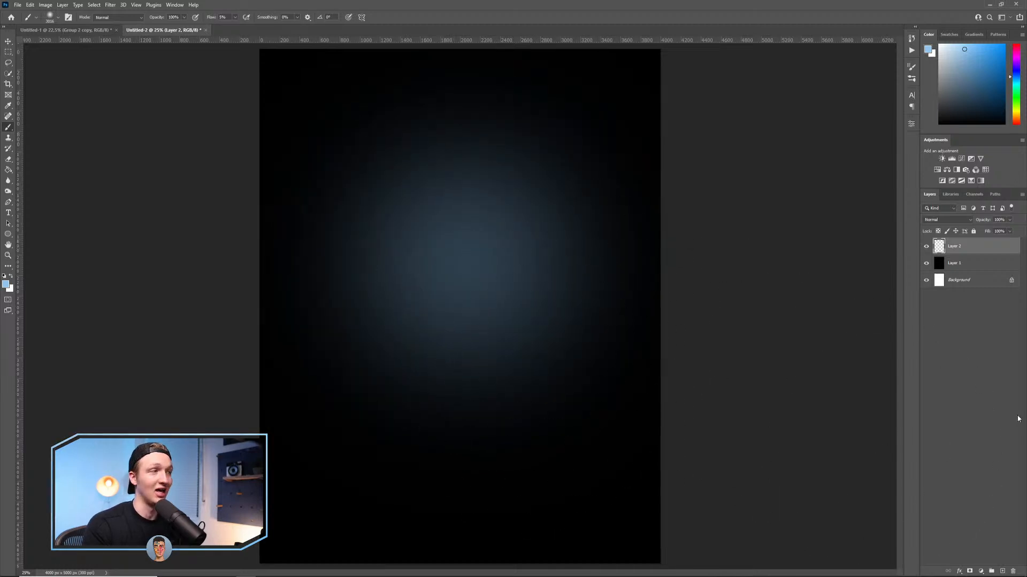
Add a new layer, choose the first brush in the Fog Brushes v2 group, and lower its flow.
click(1002, 572)
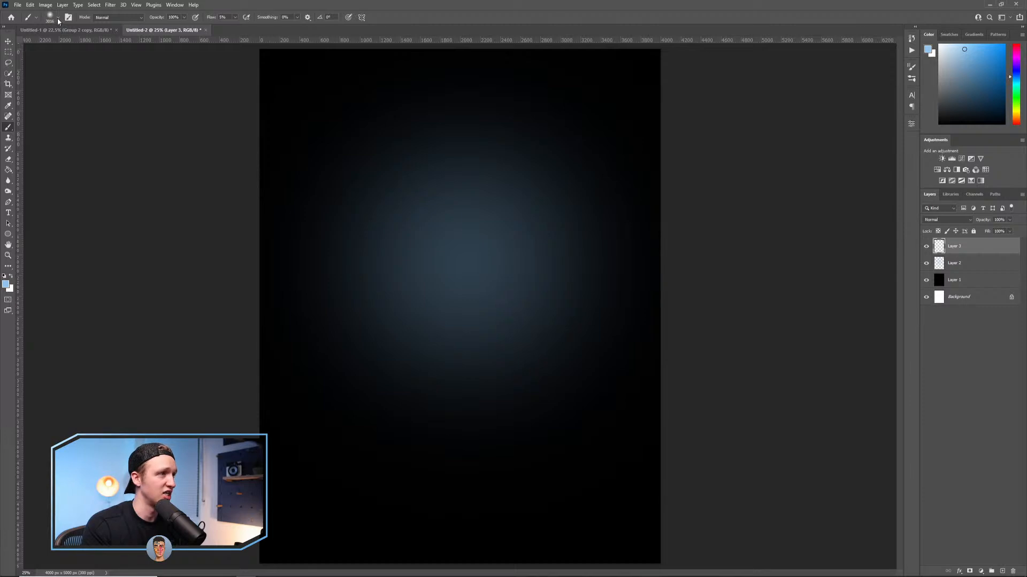
click(56, 18)
click(33, 255)
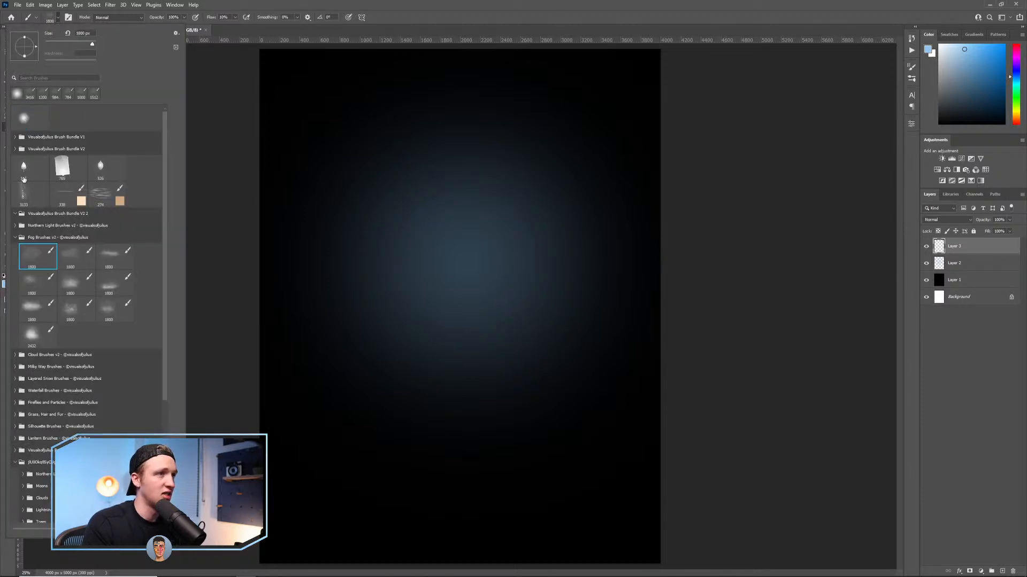
click(235, 18)
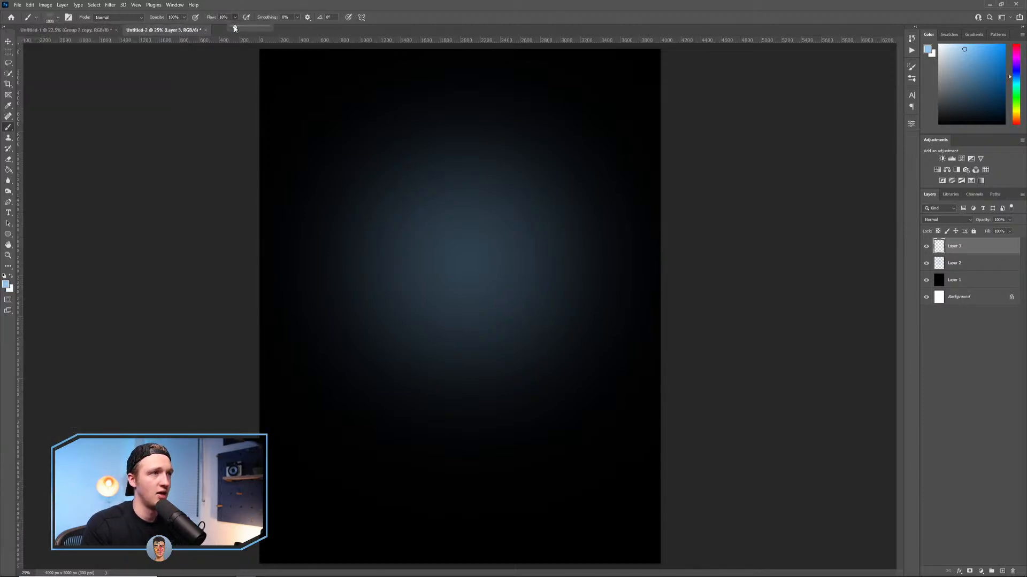
Paint blue fog texture over the glow, and darker blue fog toward the edges of the canvas.
click(970, 53)
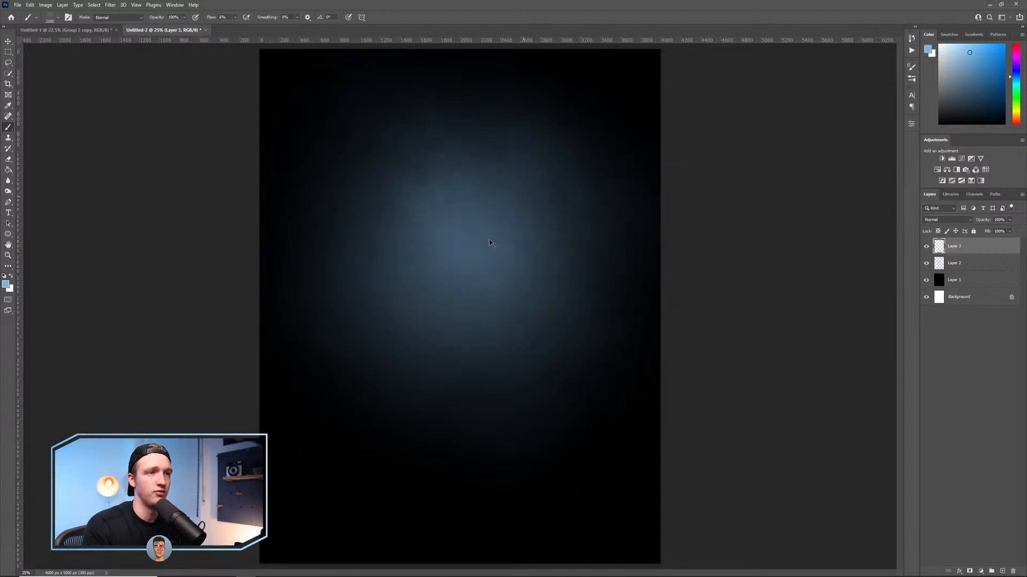
key(ctrl+z)
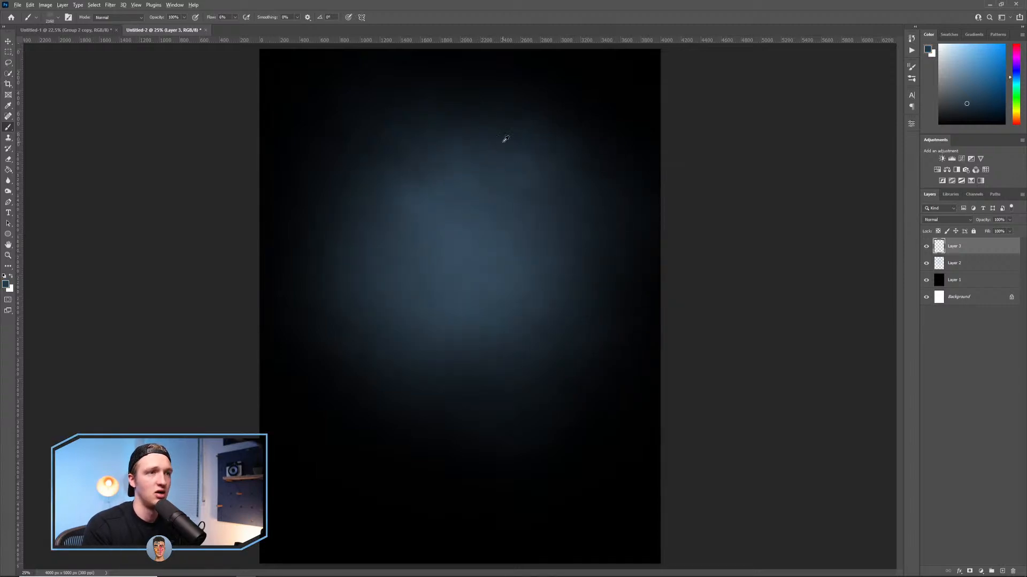
drag(528, 160, 598, 161)
click(627, 87)
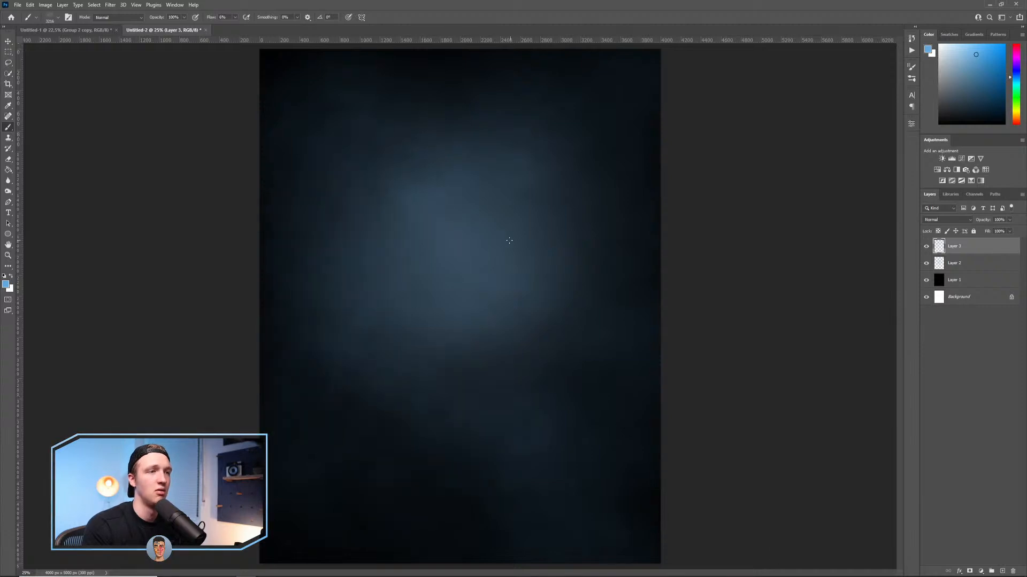
Vary the fog brush size and add faint pale-blue mist over the glow and the upper left of the canvas.
alt+right_click(490, 253)
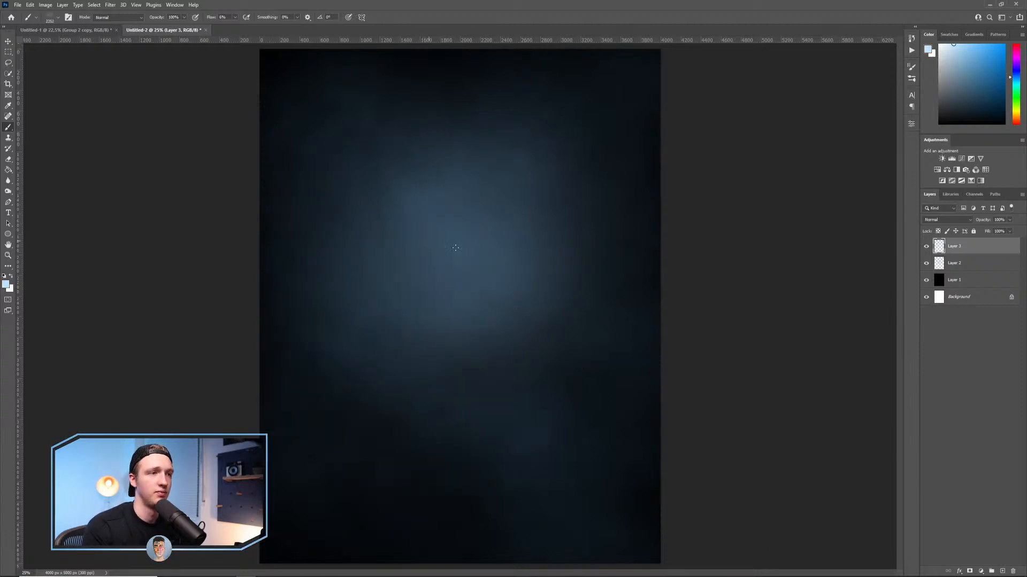
alt+right_click(464, 269)
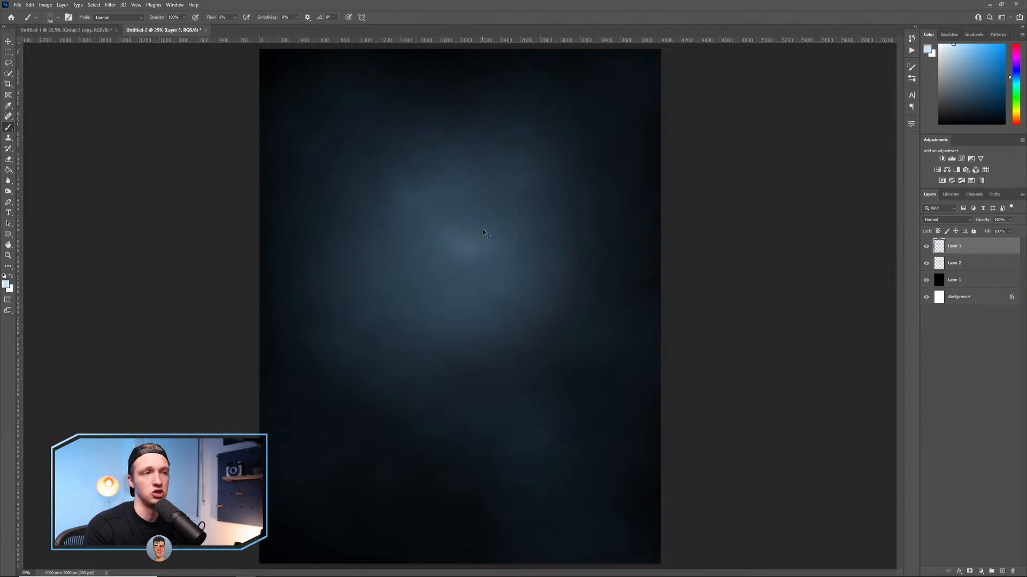
alt+right_click(489, 188)
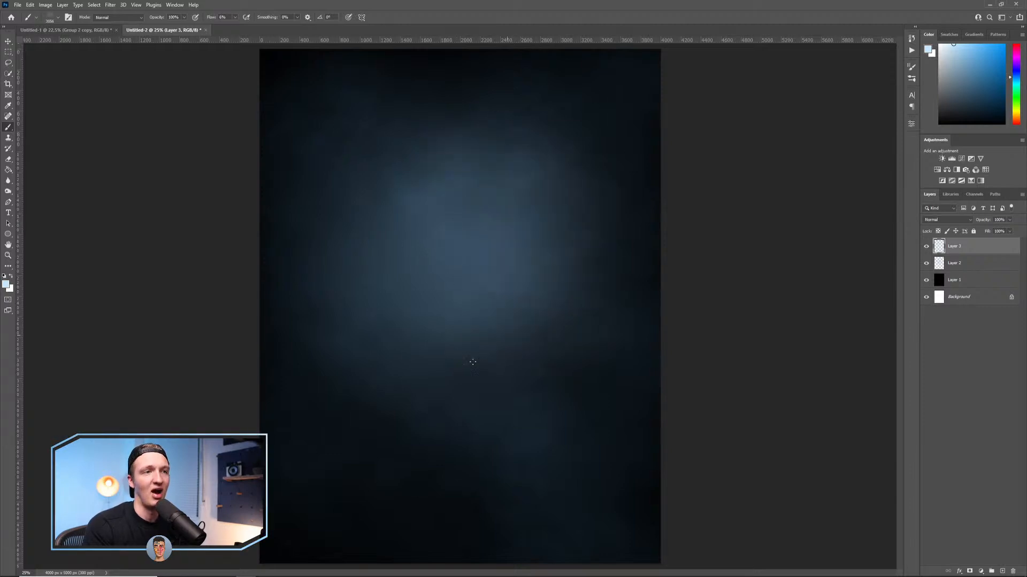
alt+right_click(535, 146)
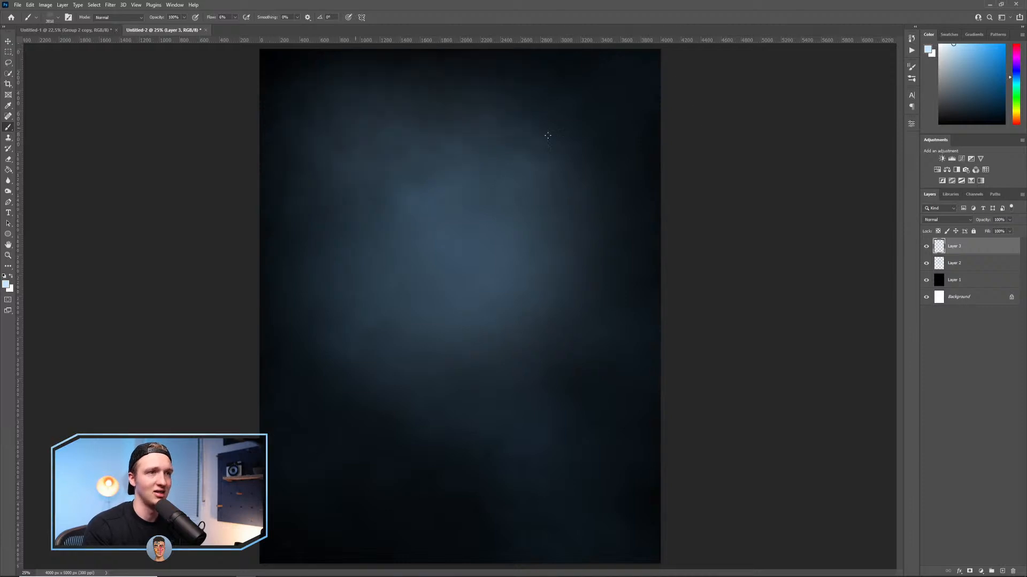
Choose a soft round brush from the Flares group and enlarge it.
click(53, 17)
scroll(38, 377, down, 4)
scroll(38, 511, down, 3)
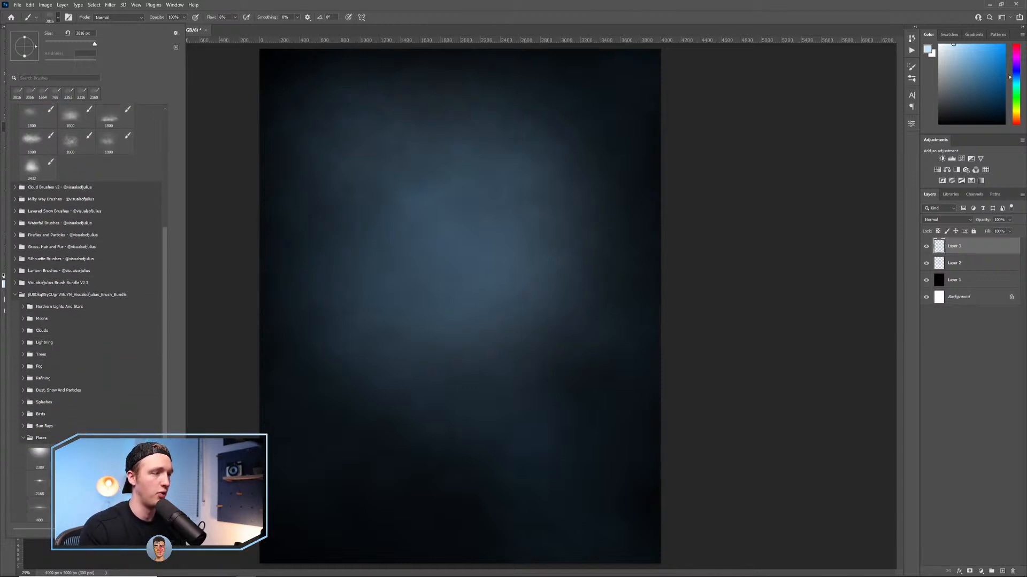
click(78, 457)
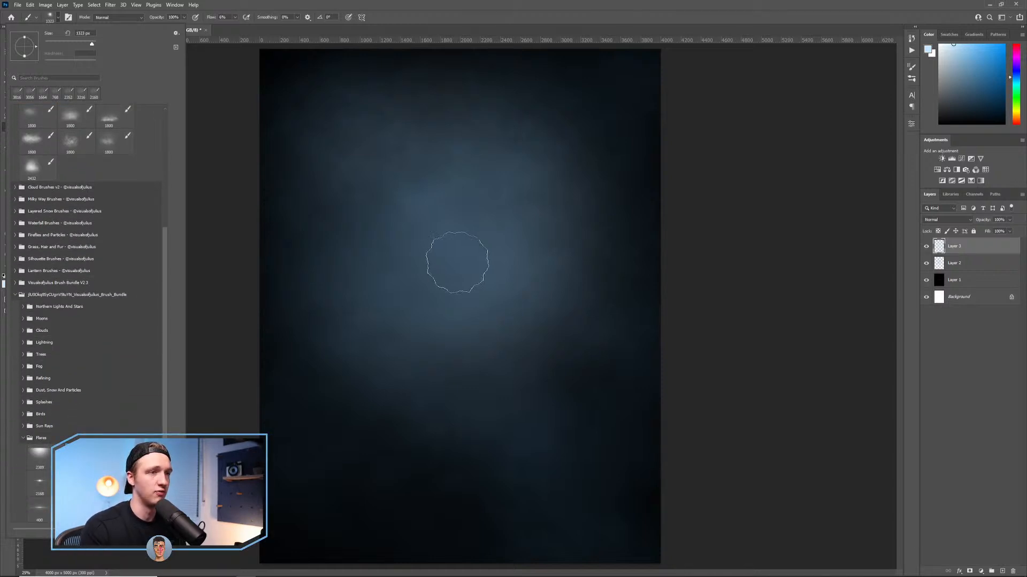
alt+drag(420, 255, 523, 255)
Add a new layer above the fog and set its blend mode to Overlay.
click(1003, 571)
click(946, 220)
click(931, 326)
click(941, 223)
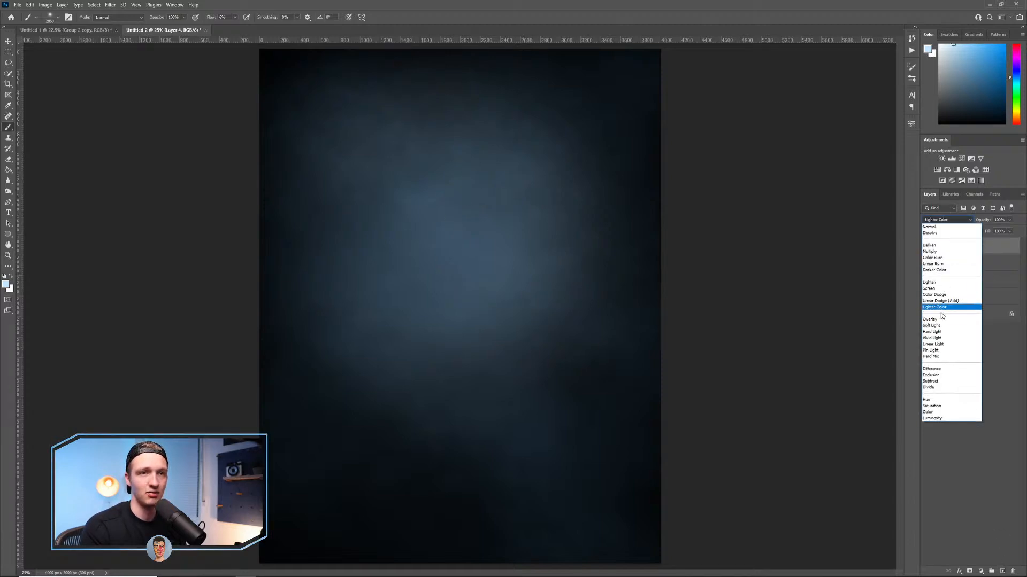
click(932, 319)
Dab a bright glow at the centre of the Overlay layer with 100% brush flow, and lower the layer's opacity to 50%.
click(235, 17)
click(252, 26)
drag(390, 245, 461, 265)
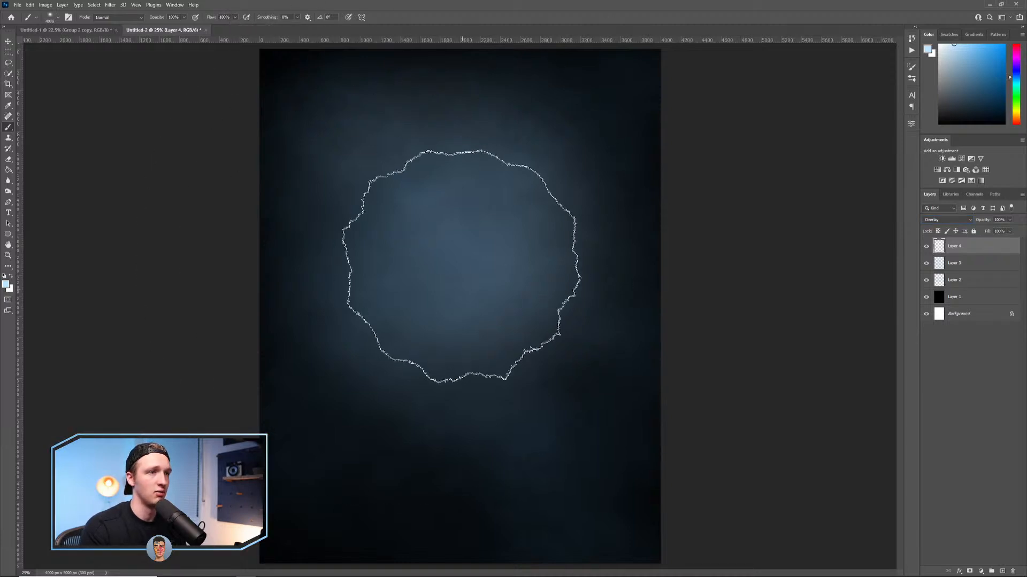
click(458, 257)
key(ctrl+z)
click(469, 267)
drag(502, 343, 284, 309)
click(943, 44)
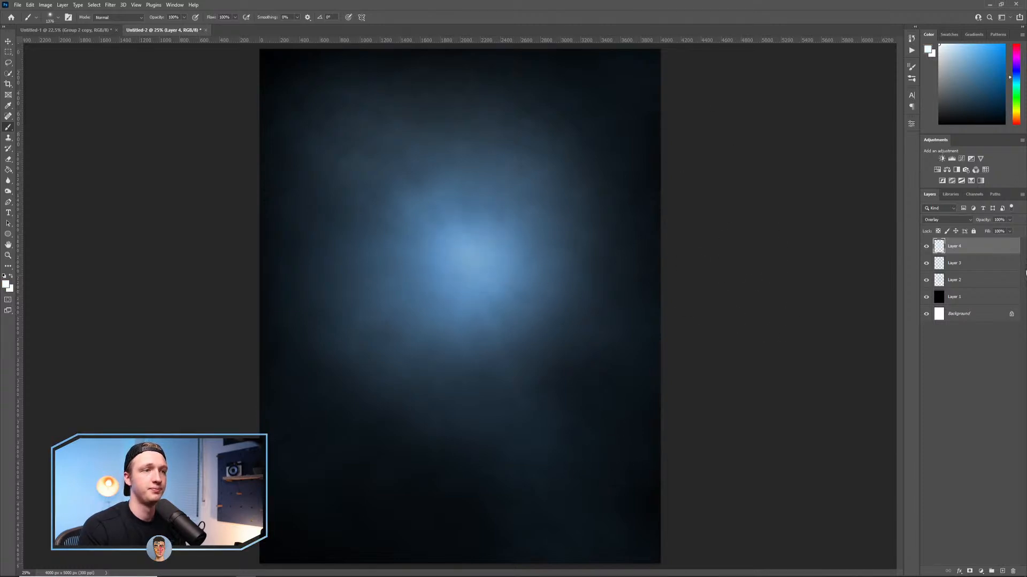
mouse_move(997, 234)
mouse_down()
mouse_move(984, 230)
mouse_move(995, 233)
mouse_up()
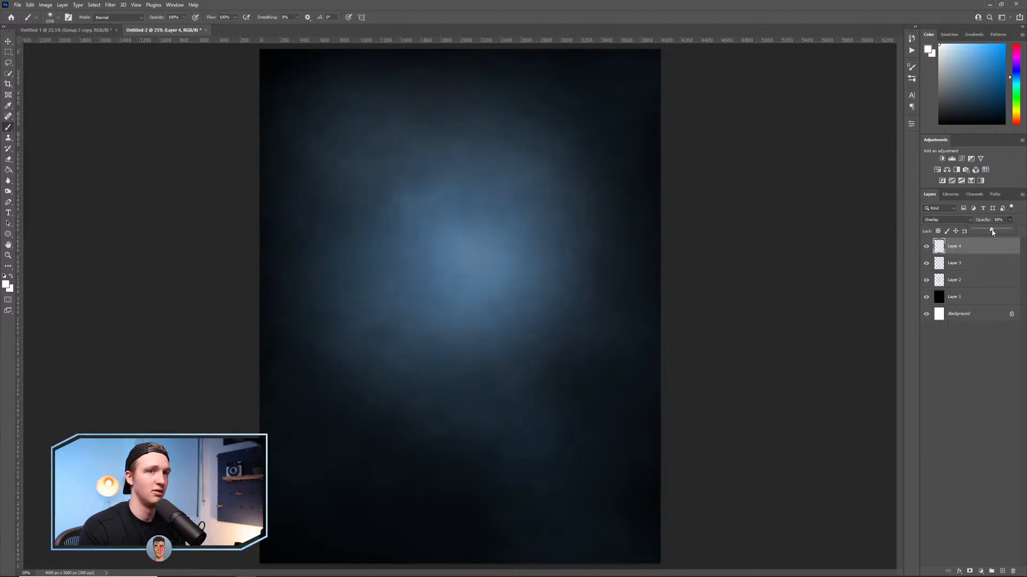
Add a new layer and choose the first brush in the Lightning group.
click(1002, 571)
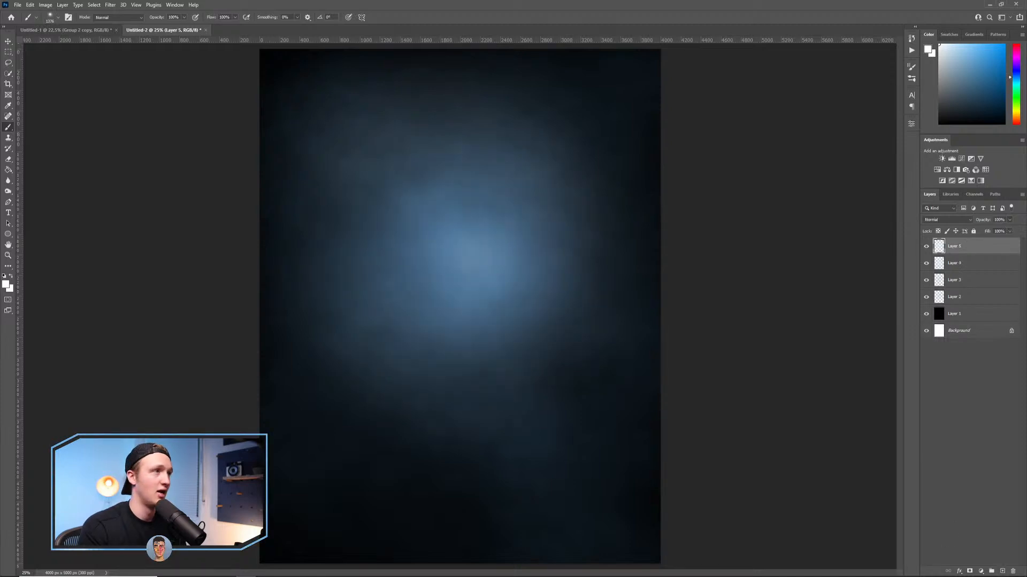
click(49, 17)
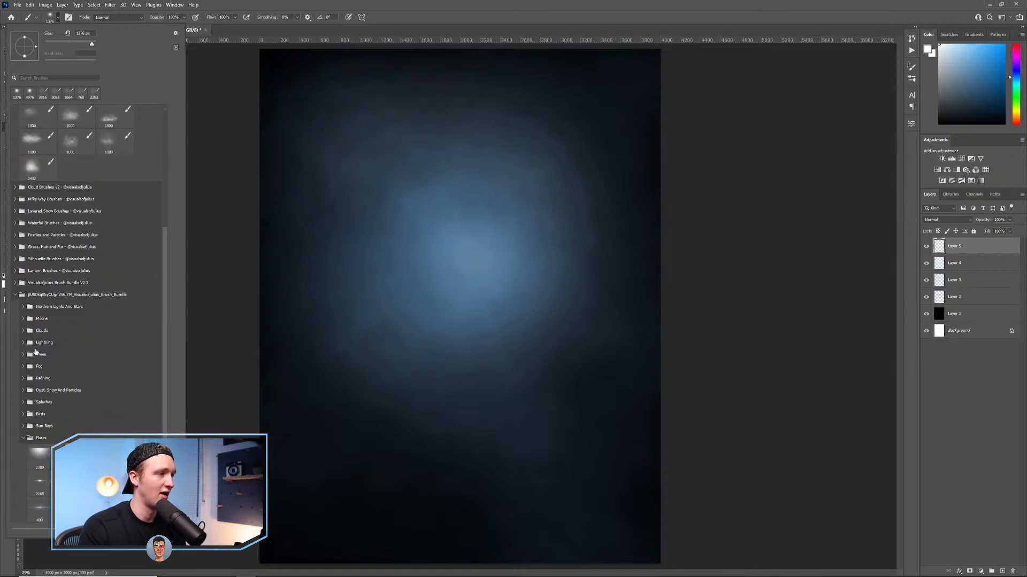
click(23, 343)
click(42, 365)
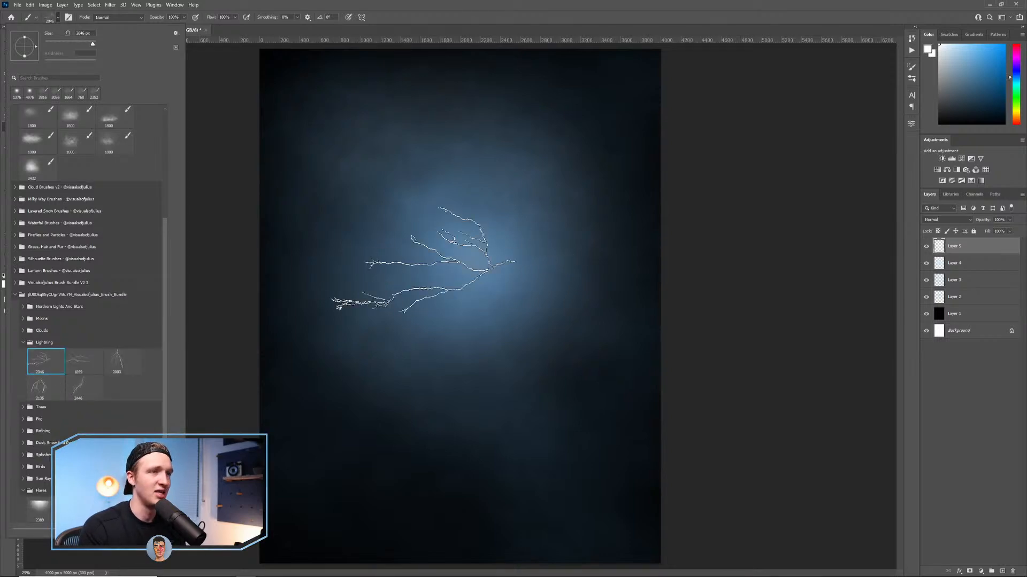
Enlarge the lightning brush and stamp a light-blue branching bolt to the left of the glow on Layer 5.
alt+right_click(419, 258)
click(369, 249)
key(ctrl+z)
click(341, 255)
key(ctrl+z)
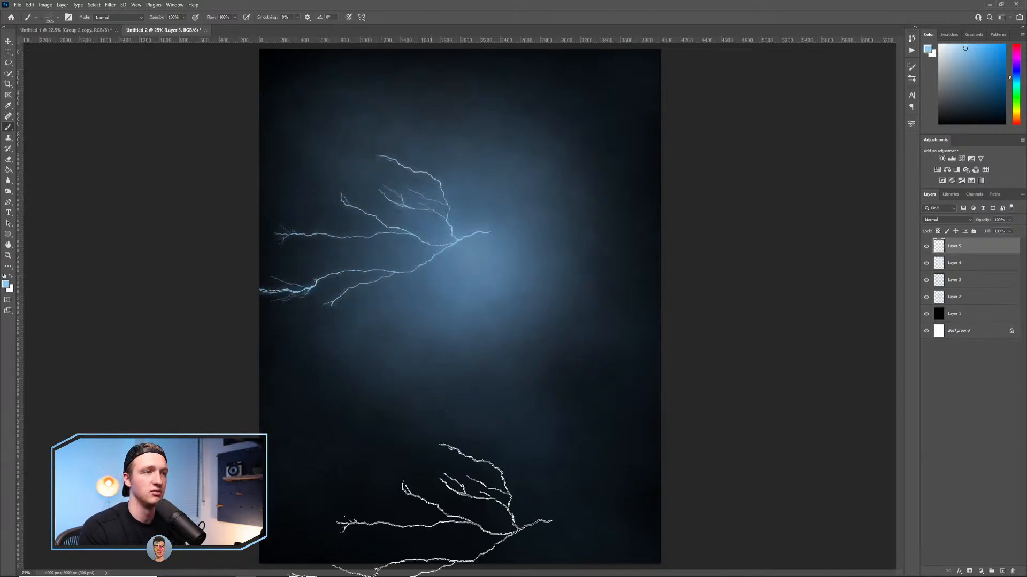
click(369, 213)
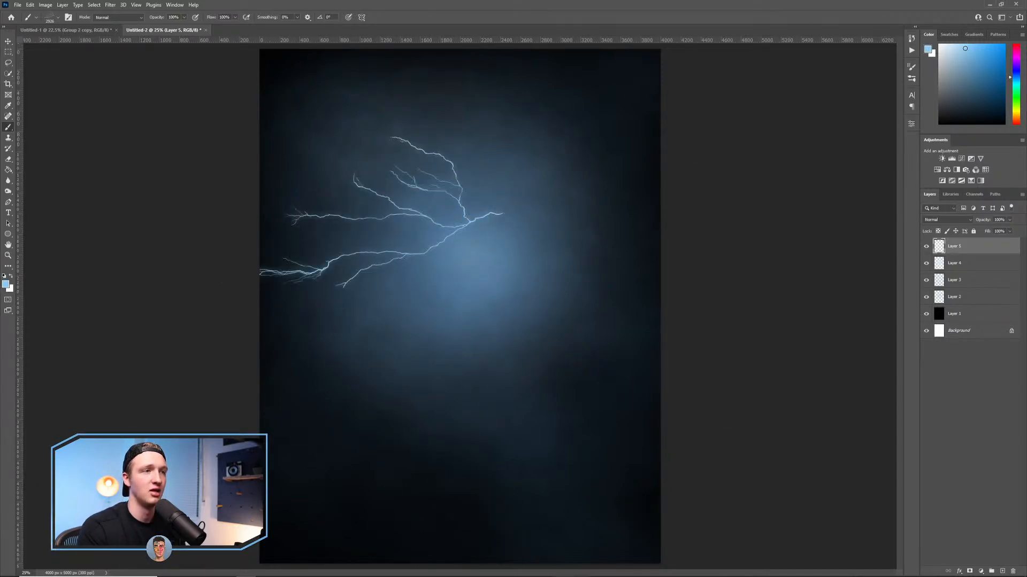
Rotate the bolt clockwise and move it so it branches from the glow toward the upper left corner.
key(ctrl+t)
drag(527, 103, 503, 233)
drag(435, 251, 430, 195)
click(398, 18)
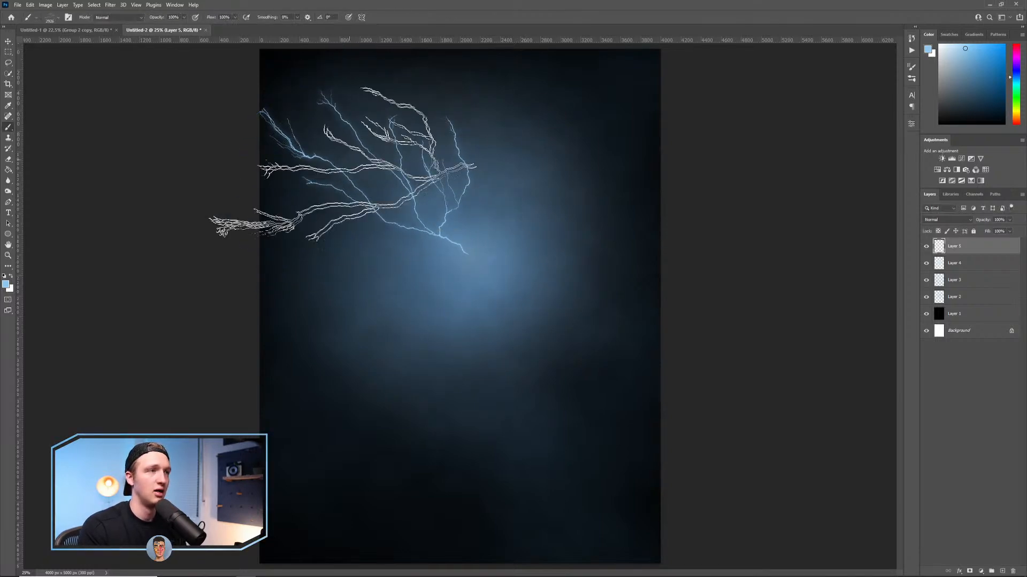
Choose the second Lightning brush and try it to the right of the glow on Layer 5, undoing the attempt.
click(59, 20)
mouse_move(80, 359)
mouse_down()
mouse_move(479, 332)
mouse_move(578, 481)
mouse_move(624, 351)
mouse_up()
mouse_move(607, 256)
mouse_down()
mouse_move(596, 238)
mouse_move(604, 256)
mouse_up()
click(384, 17)
key(ctrl+z)
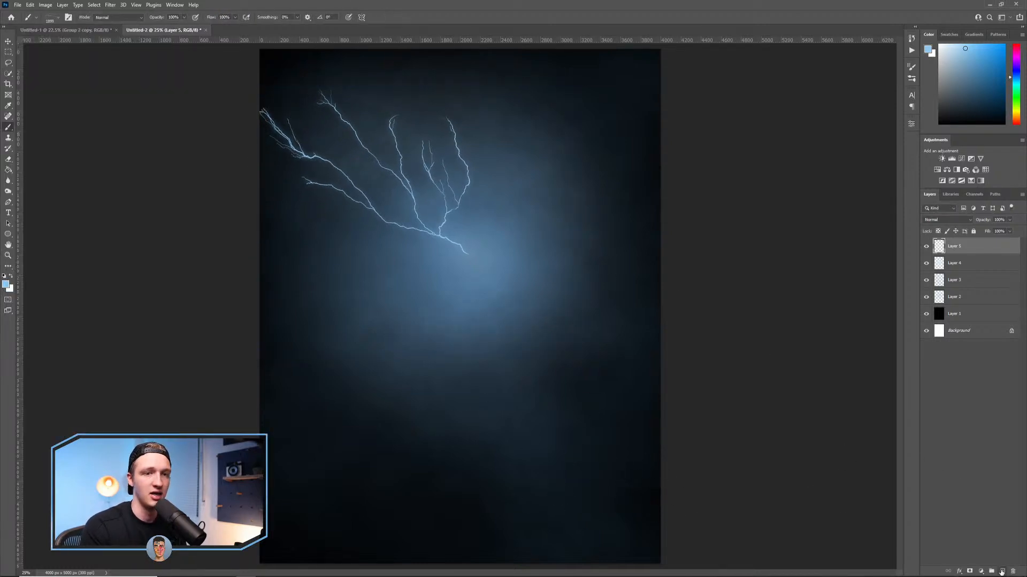
Stamp a second bolt on a new layer, then rotate and move it to the upper right of the glow.
click(1002, 571)
click(512, 281)
key(ctrl+t)
drag(595, 223, 526, 381)
drag(525, 261, 567, 187)
click(397, 17)
Choose the fifth Lightning brush and stamp a bolt at the lower left of the glow on a new layer.
key(b)
click(53, 17)
click(83, 393)
mouse_move(375, 398)
mouse_down()
mouse_move(353, 394)
mouse_move(367, 394)
mouse_up()
click(1001, 571)
click(385, 373)
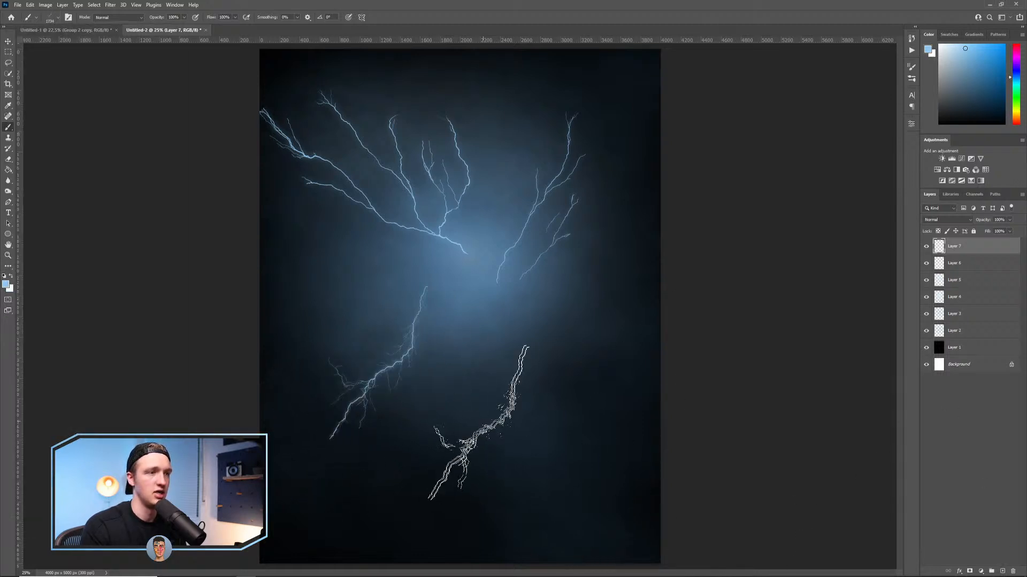
Move the lower-left bolt up and inward so its tip meets the edge of the glow.
key(ctrl+t)
drag(405, 337, 434, 255)
click(397, 17)
Choose the fourth Lightning brush and stamp a large bolt below the glow on a new layer.
click(52, 17)
click(46, 388)
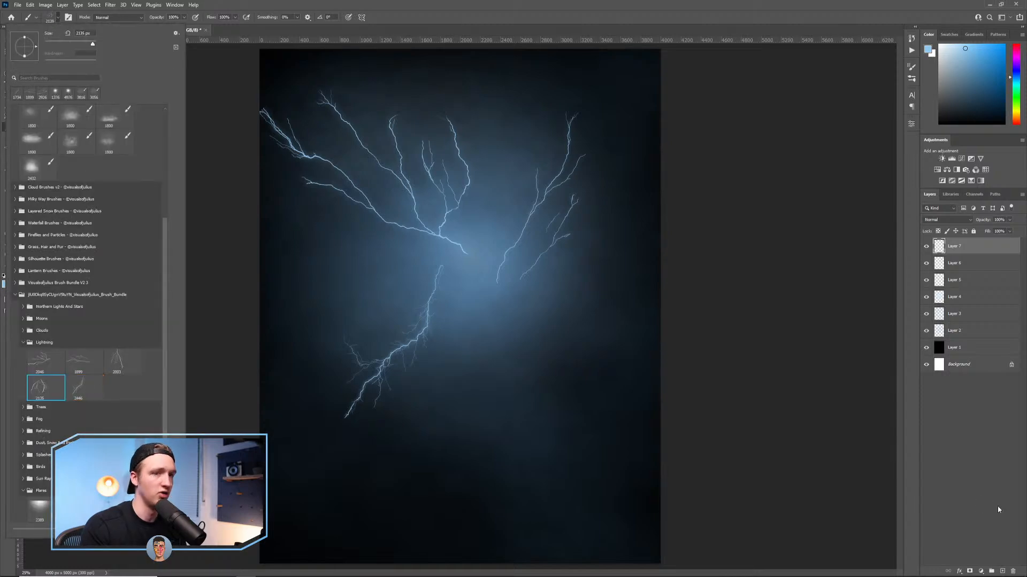
click(1002, 571)
click(512, 370)
Rotate the large bolt about 35° counterclockwise and position it at the lower right of the glow.
key(ctrl+t)
drag(610, 193, 498, 168)
drag(550, 353, 547, 320)
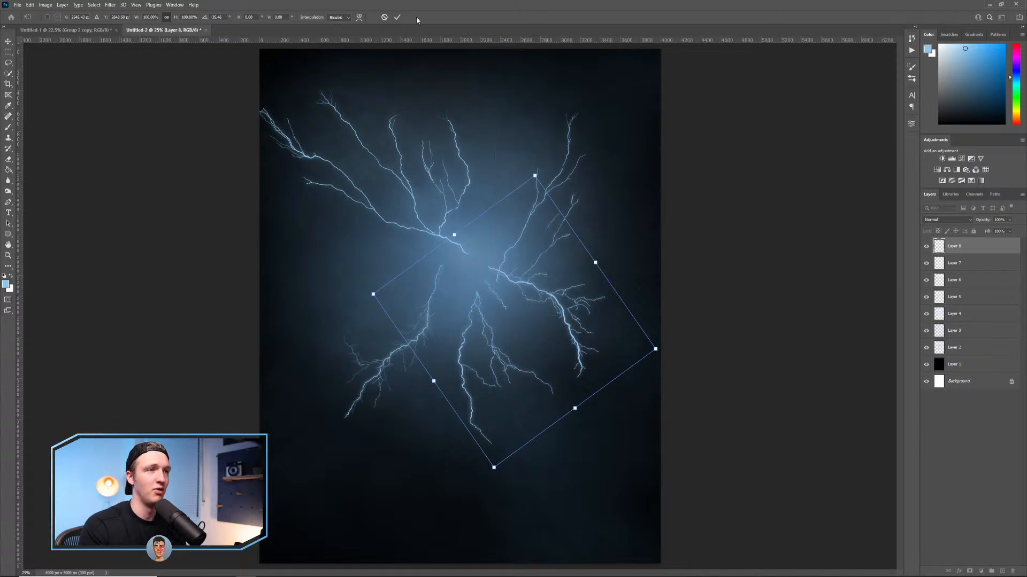
key(Escape)
Scale down the large upper-left bolt on Layer 5 and reposition it beside the glow, clear of the canvas edge.
click(926, 297)
click(926, 297)
click(957, 296)
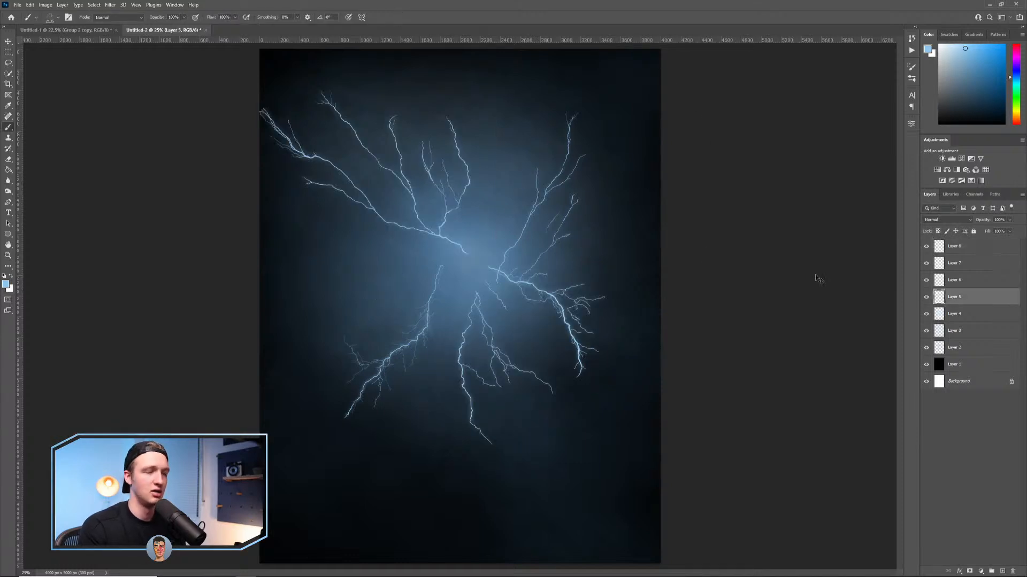
key(ctrl+t)
drag(495, 78, 452, 111)
drag(418, 152, 436, 153)
drag(518, 103, 526, 117)
drag(428, 170, 400, 144)
click(397, 17)
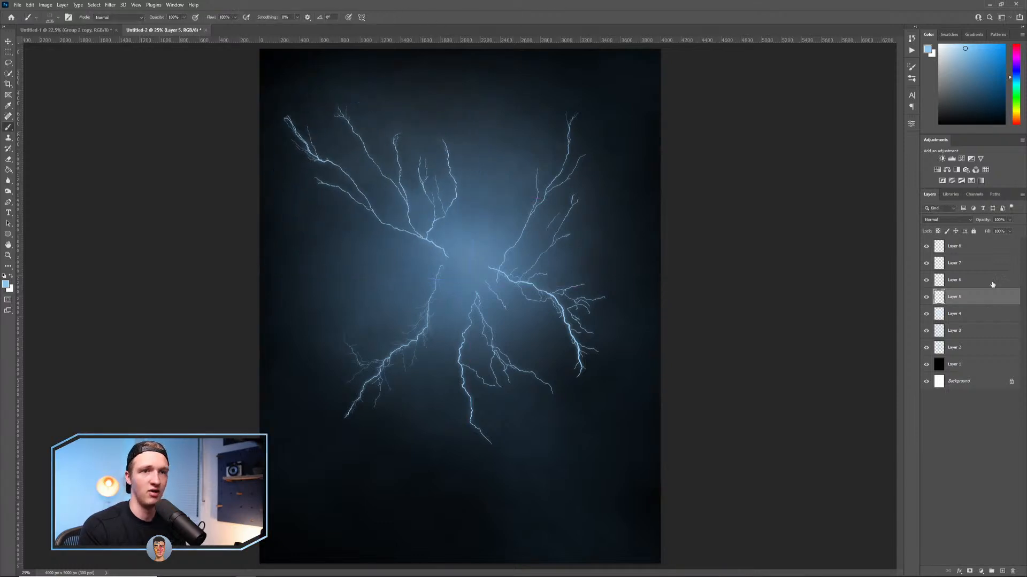
Scale down the bolts on Layers 5 to 8 together, centre them around the glow and merge them into one layer.
click(971, 247)
shift+click(959, 299)
key(ctrl+t)
drag(539, 264, 524, 257)
drag(608, 95, 558, 143)
drag(498, 187, 527, 162)
click(397, 17)
key(b)
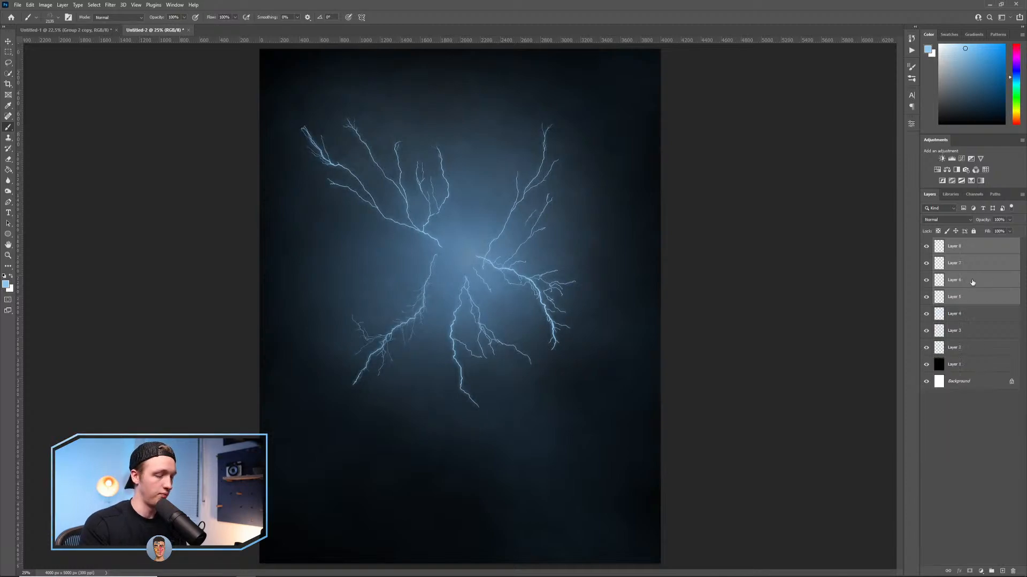
key(ctrl+e)
Add a masked new layer above the lightning and paint its mask black over the bolts' inner ends with the soft round brush.
click(1001, 571)
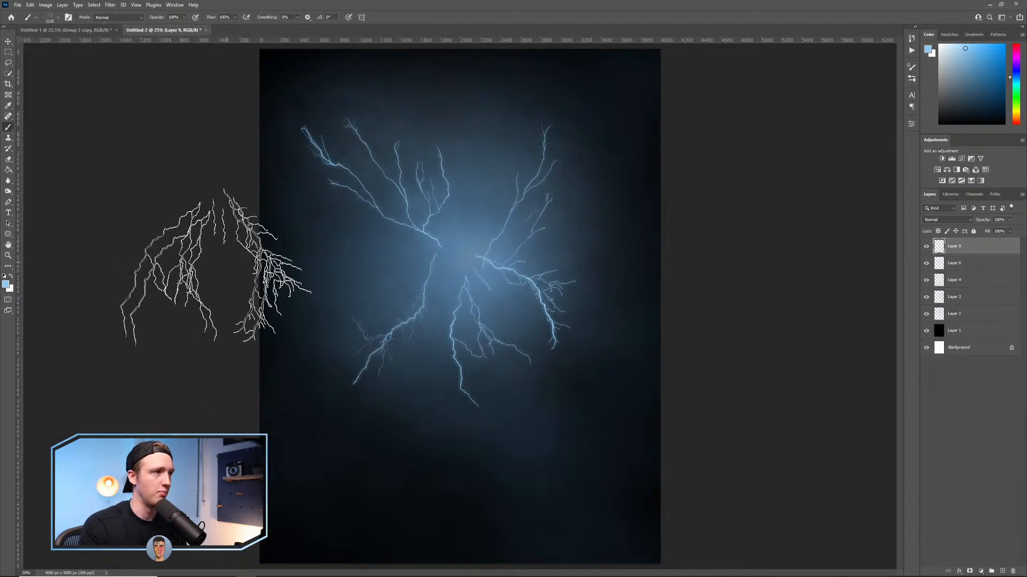
click(58, 17)
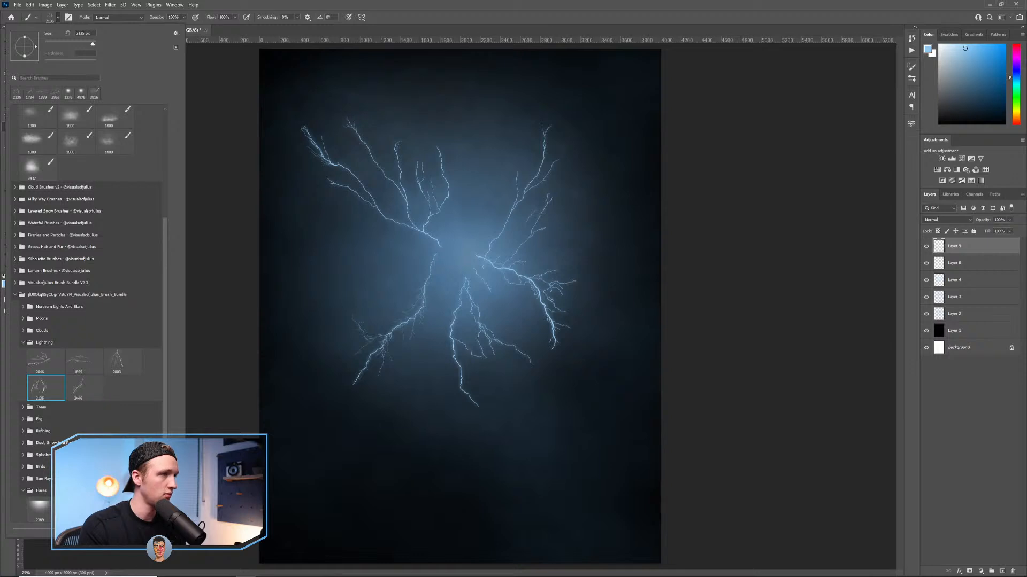
scroll(163, 207, up, 10)
click(29, 118)
drag(406, 249, 364, 243)
drag(455, 281, 451, 273)
click(968, 571)
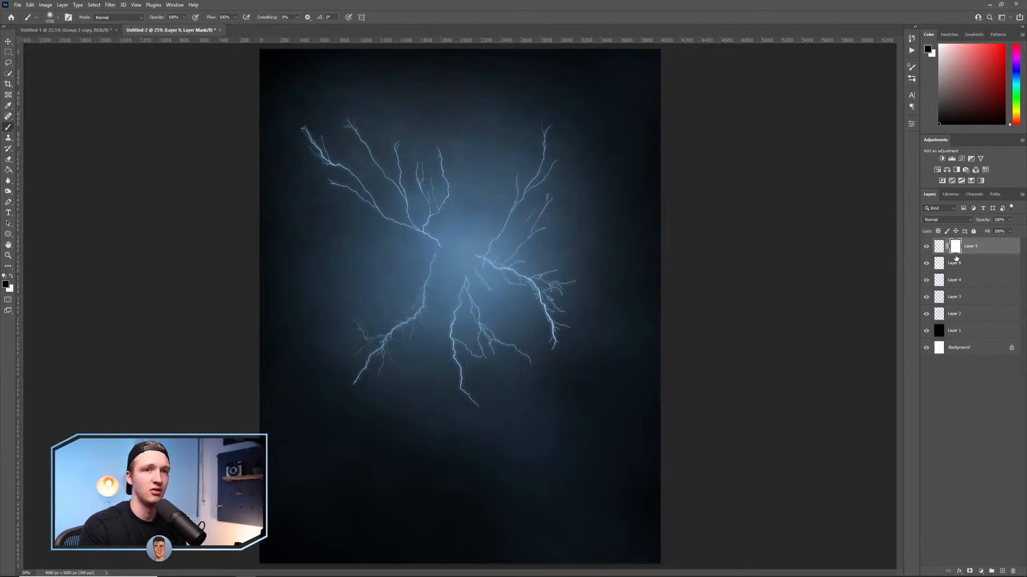
drag(493, 268, 437, 267)
click(434, 273)
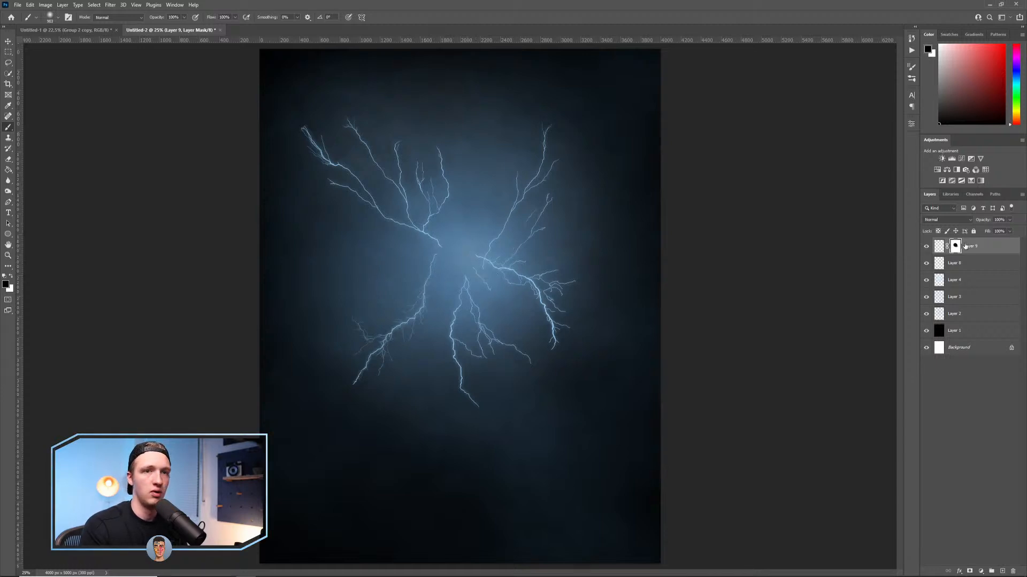
Hide the merged lightning layer and delete the masked Layer 9 above it.
click(927, 264)
click(927, 264)
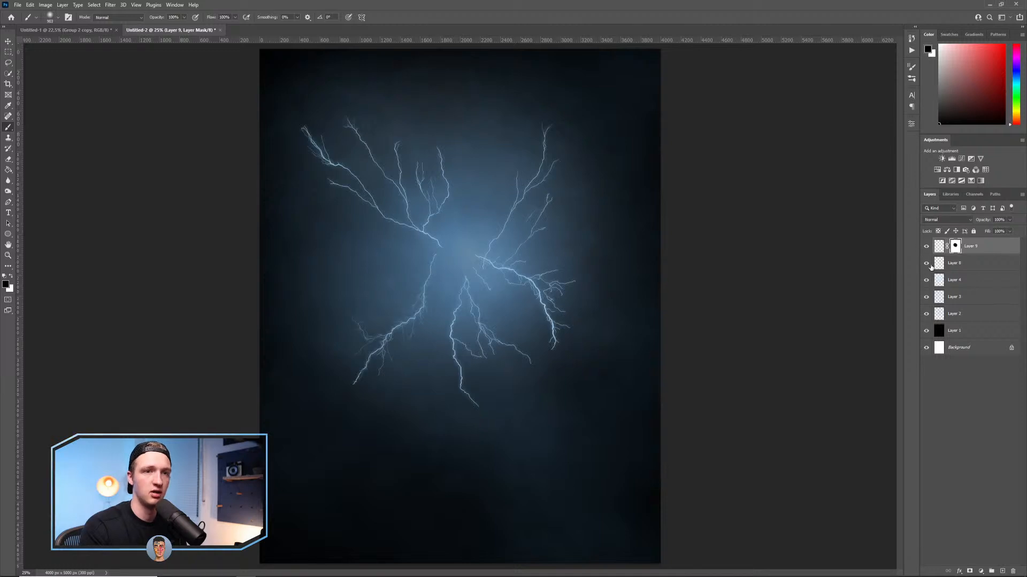
click(926, 264)
click(991, 250)
key(Delete)
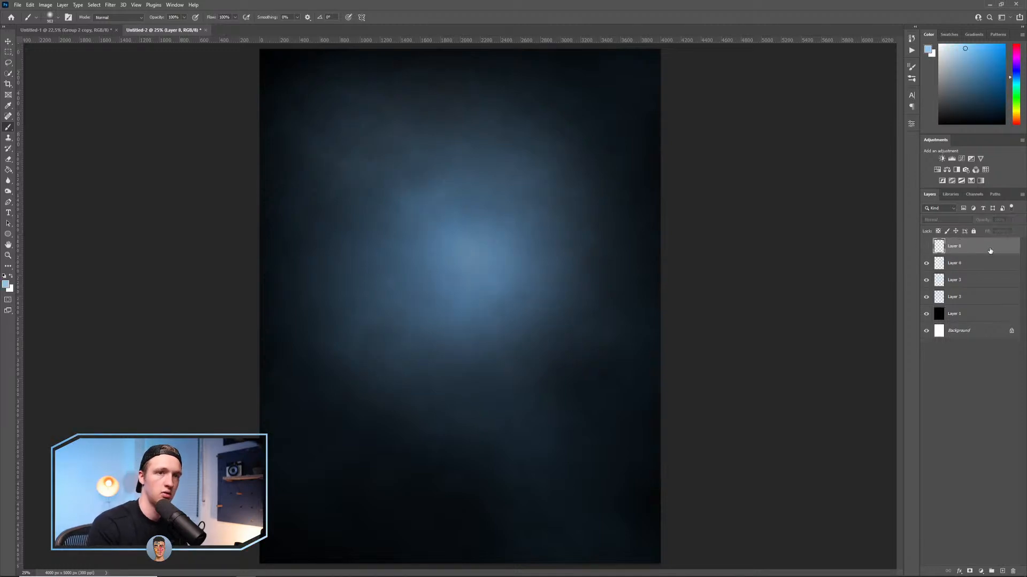
Show the merged lightning layer, add a layer mask and fade the bolts' inner ends into the glow with soft black.
click(926, 246)
click(968, 570)
click(457, 256)
key(ctrl+z)
click(430, 247)
key(ctrl+z)
drag(452, 243, 502, 255)
click(449, 248)
key(ctrl+z)
key(ctrl+shift+z)
drag(485, 350, 315, 348)
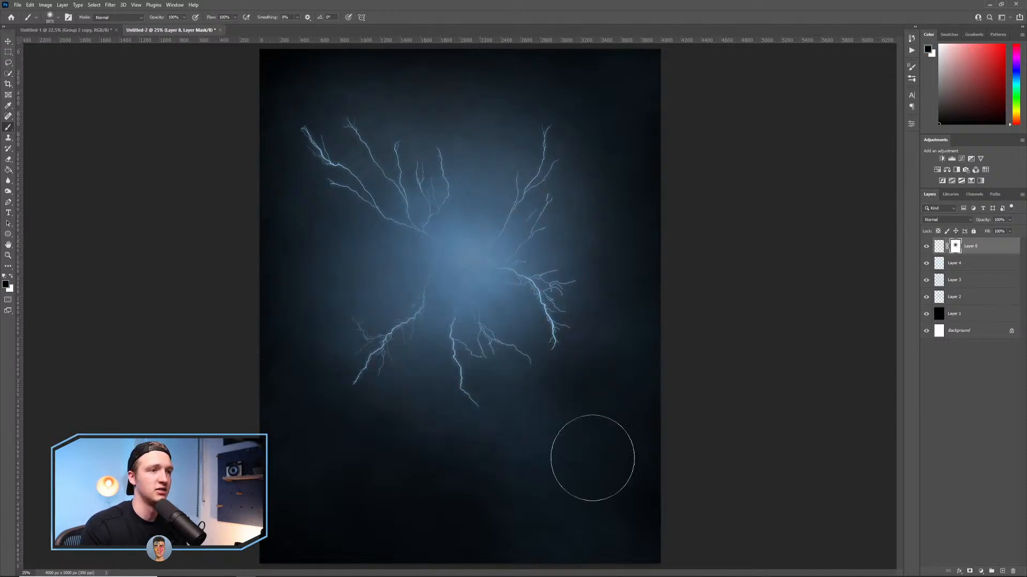
click(54, 17)
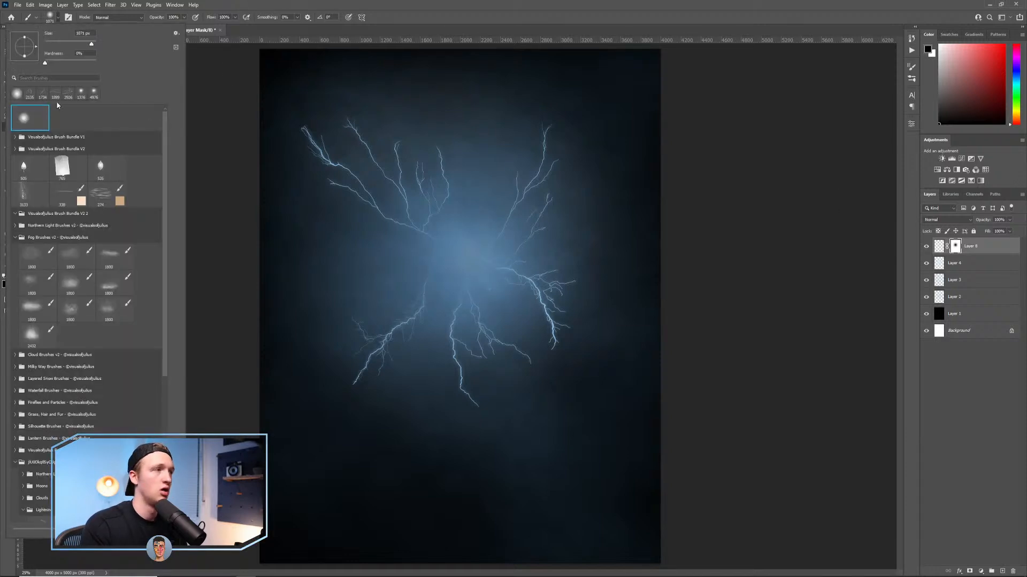
click(37, 259)
drag(403, 211, 305, 210)
click(235, 17)
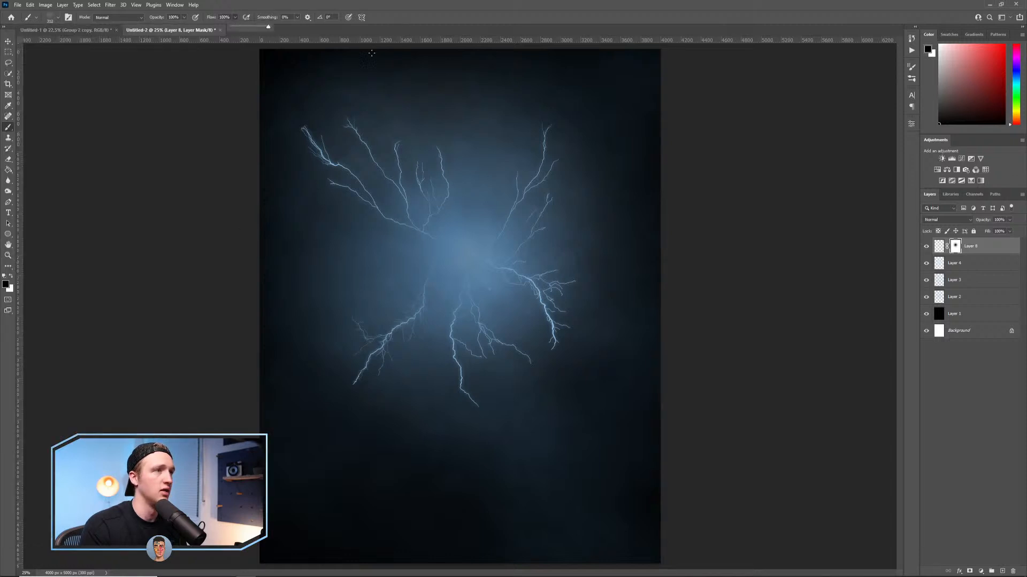
Choose the third Fog brush at 100% Flow and mask the upper and right-hand bolts unevenly around the glow.
click(57, 17)
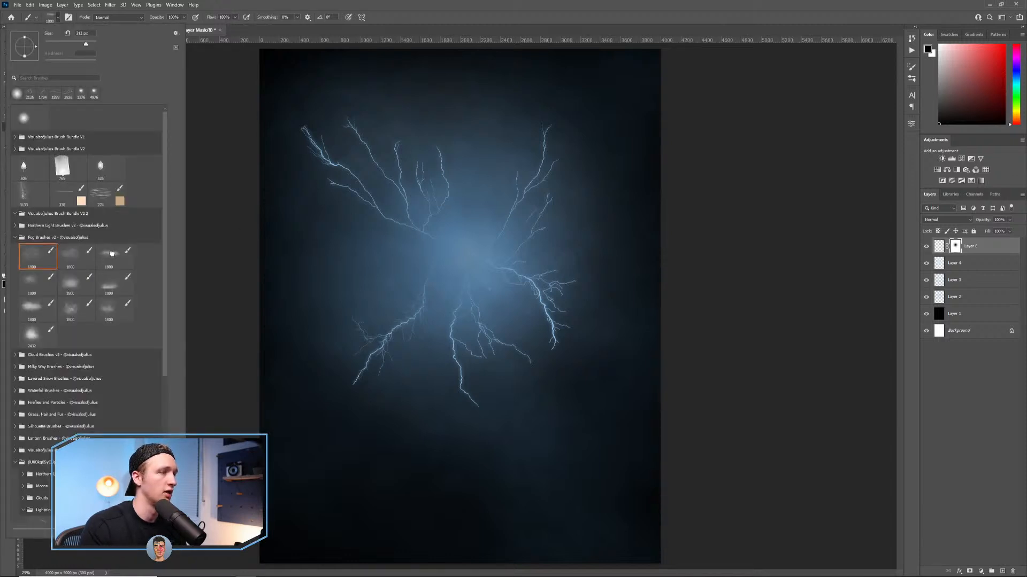
double_click(111, 253)
click(235, 17)
drag(256, 33, 273, 32)
mouse_move(382, 200)
mouse_down()
mouse_move(447, 183)
mouse_move(359, 196)
mouse_move(532, 232)
mouse_up()
mouse_move(529, 328)
mouse_down()
mouse_move(483, 272)
mouse_move(392, 288)
mouse_move(522, 246)
mouse_up()
alt+right_click(411, 233)
drag(453, 165, 439, 160)
alt+right_click(439, 157)
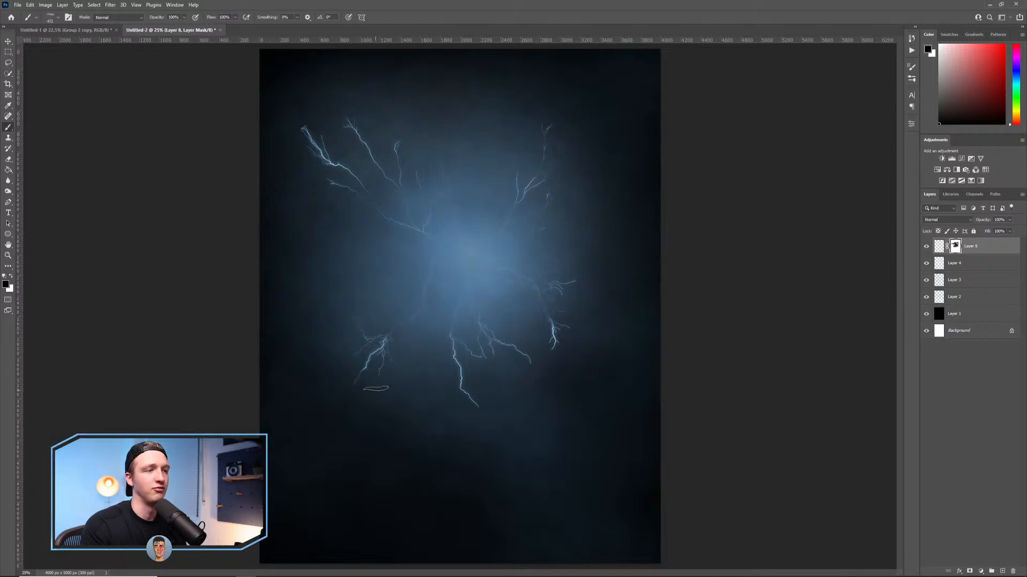
Fade the tips of the lower bolts and the lower-right bolt on the mask with the Fog brush at varied sizes.
mouse_move(325, 396)
mouse_down()
mouse_move(515, 407)
mouse_move(511, 421)
mouse_up()
alt+right_click(492, 421)
alt+right_click(531, 390)
drag(534, 346, 614, 349)
alt+right_click(569, 362)
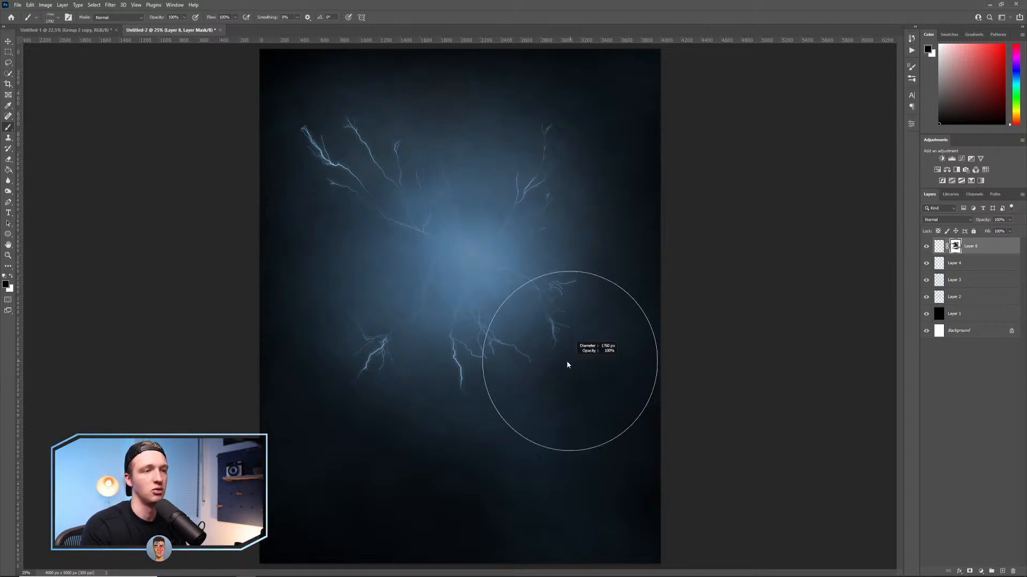
Partly fade the upper-left bolts on the lightning mask with larger Fog brush dabs.
alt+right_click(365, 223)
mouse_move(264, 174)
mouse_down()
mouse_move(249, 159)
mouse_move(262, 137)
mouse_up()
alt+right_click(355, 183)
alt+right_click(401, 217)
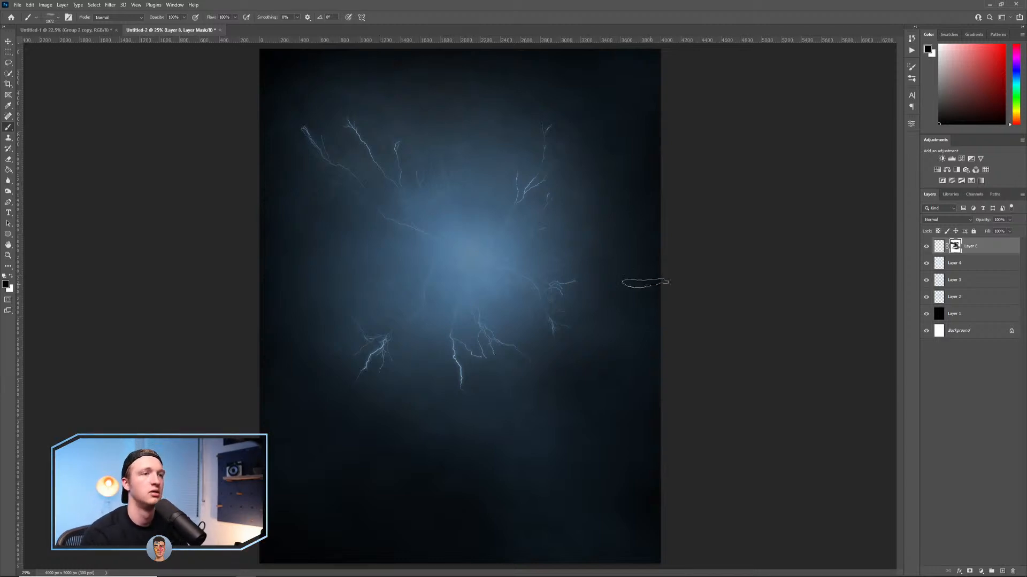
Refine the lightning mask with smaller Fog brush strokes around the glow's edge and the inner ends of the bolts.
scroll(451, 302, down, 1)
scroll(451, 302, up, 2)
scroll(451, 302, down, 1)
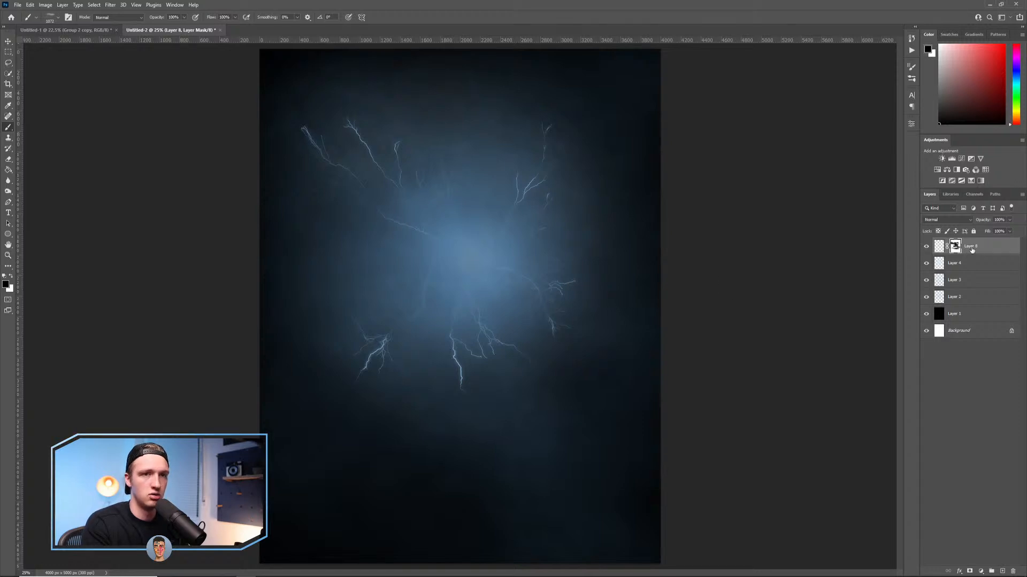
mouse_move(437, 239)
mouse_down()
mouse_move(401, 229)
mouse_move(445, 201)
mouse_up()
click(374, 213)
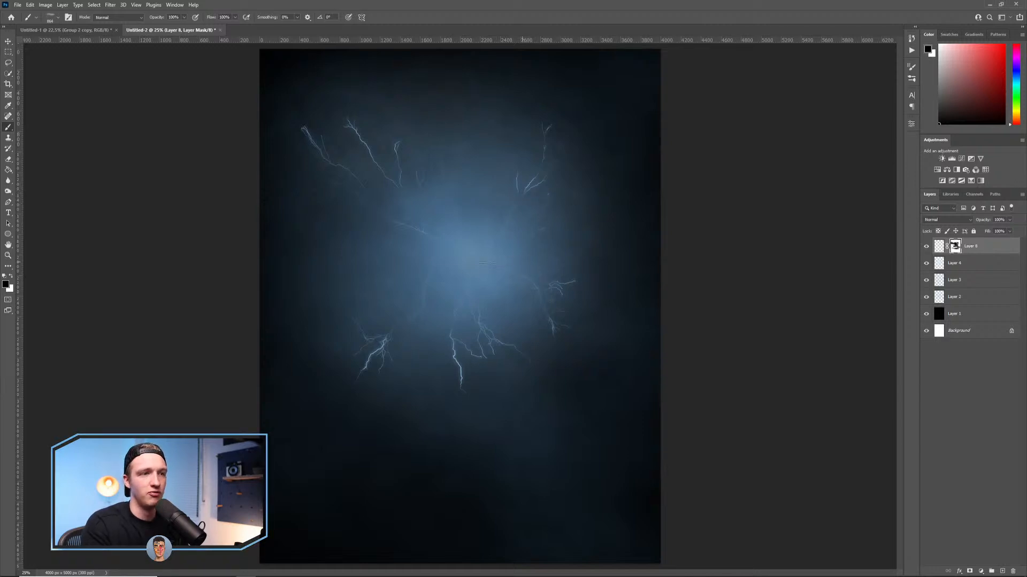
drag(484, 316, 449, 317)
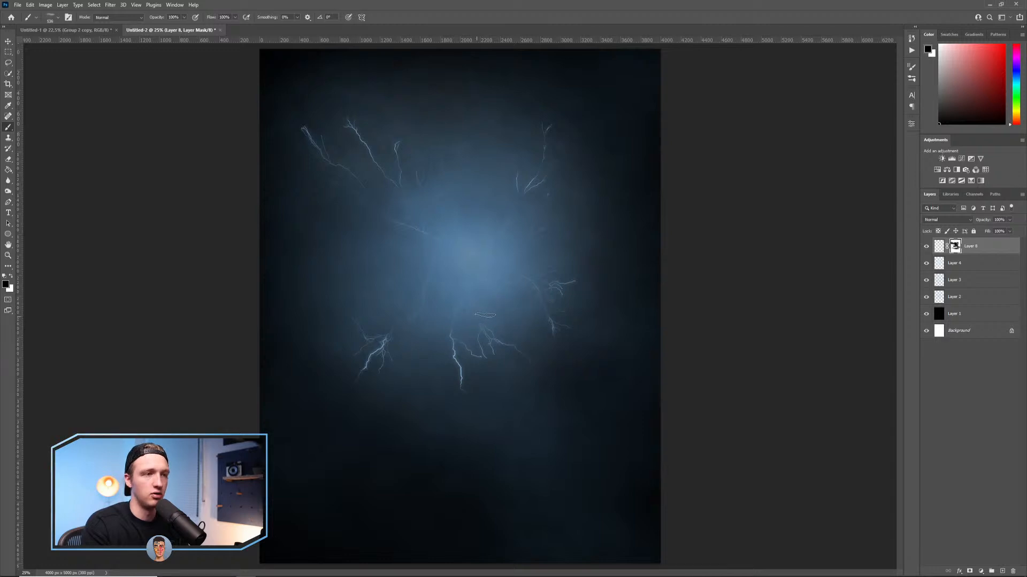
mouse_move(417, 344)
mouse_down()
mouse_move(382, 363)
mouse_move(395, 368)
mouse_up()
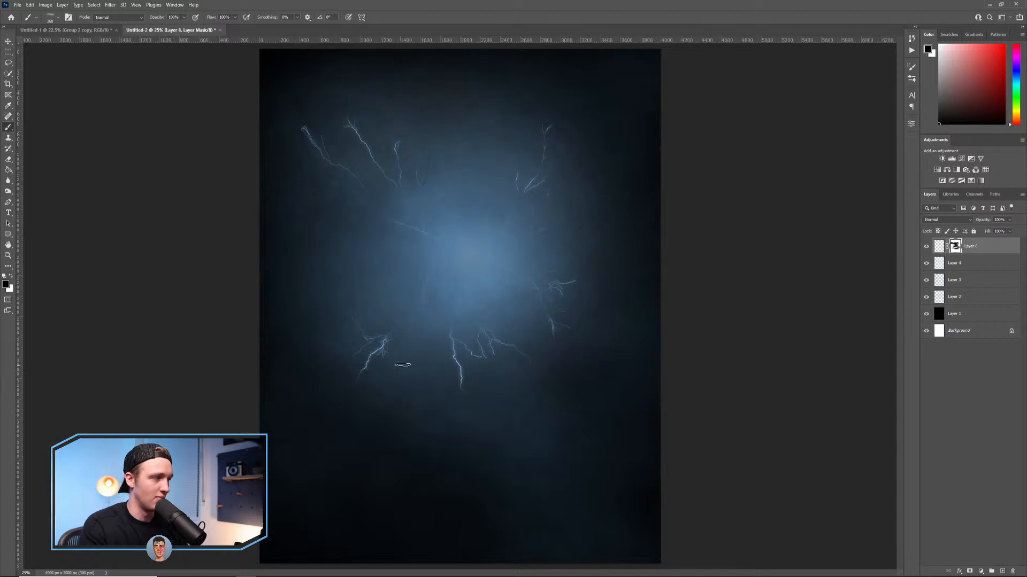
Break up the bottom-centre bolt and fade the bolt ends to its right on the mask with the Fog brush.
drag(470, 412, 504, 413)
click(452, 389)
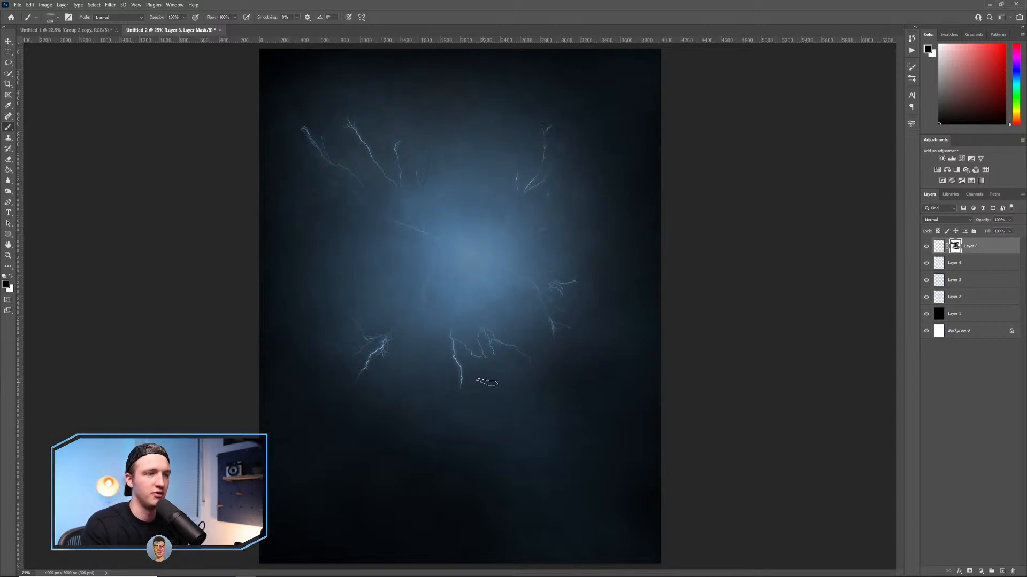
drag(494, 383, 572, 383)
scroll(579, 367, down, 1)
scroll(581, 364, up, 1)
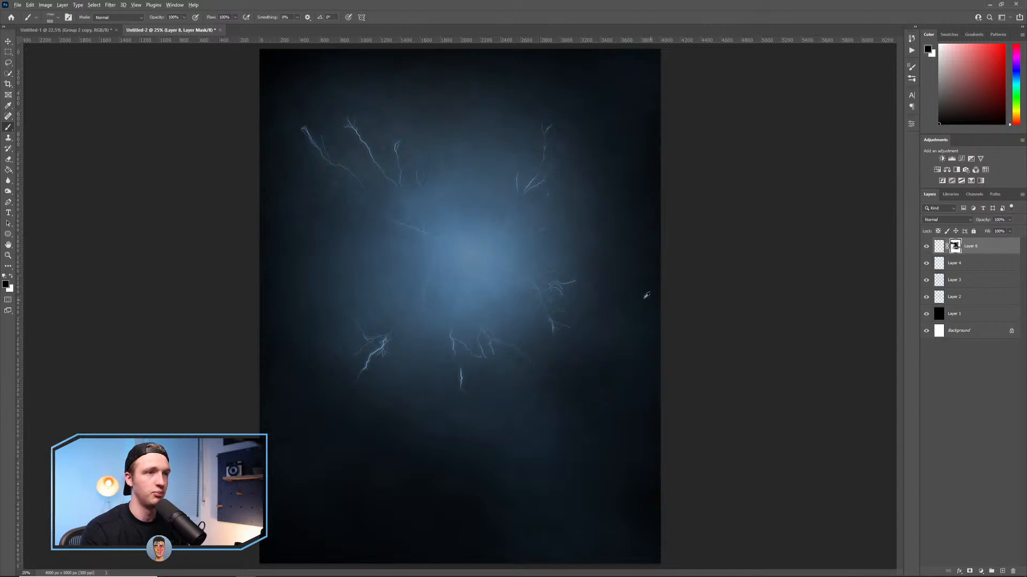
Toggle the lightning layer's visibility to compare the scene with and without the bolts.
click(927, 246)
click(926, 246)
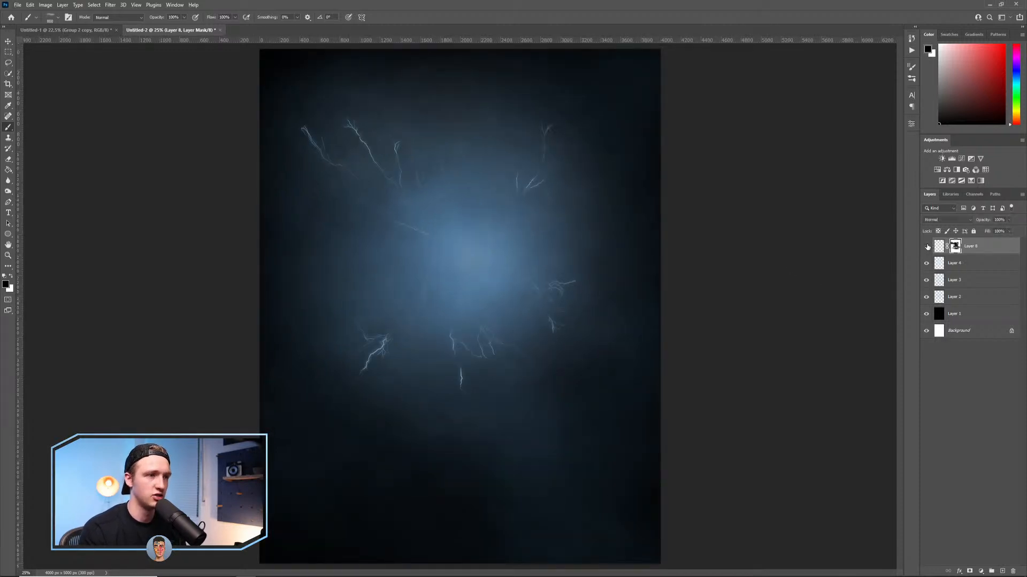
click(926, 246)
click(926, 247)
click(926, 246)
click(927, 246)
Shift the lightning layer slightly to the right to centre it on the glow.
click(965, 49)
key(ctrl+t)
drag(499, 220, 507, 219)
click(397, 17)
scroll(600, 345, down, 1)
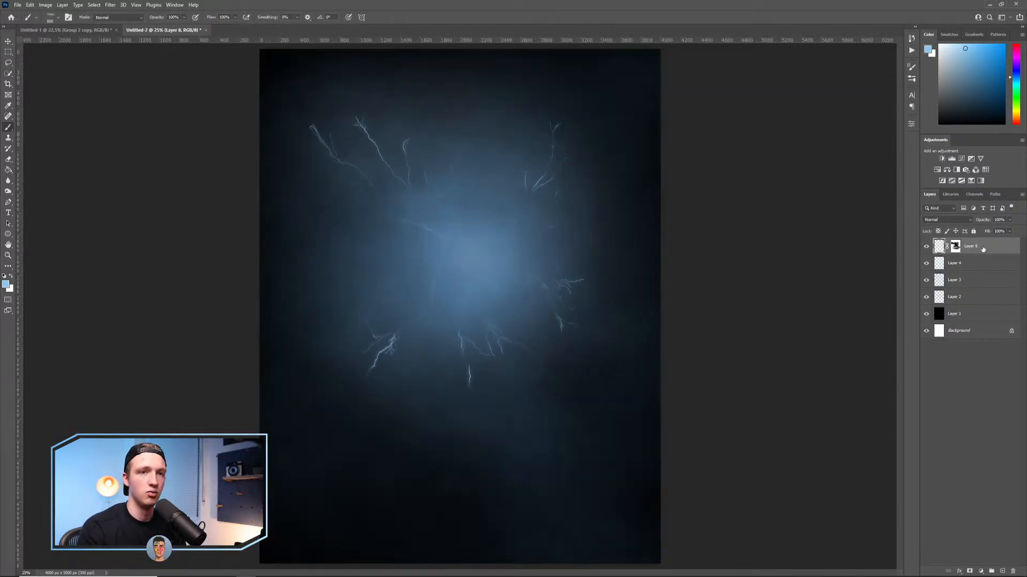
Add a new layer clipped to the lightning layer and set its blend mode to Overlay.
ctrl+click(956, 247)
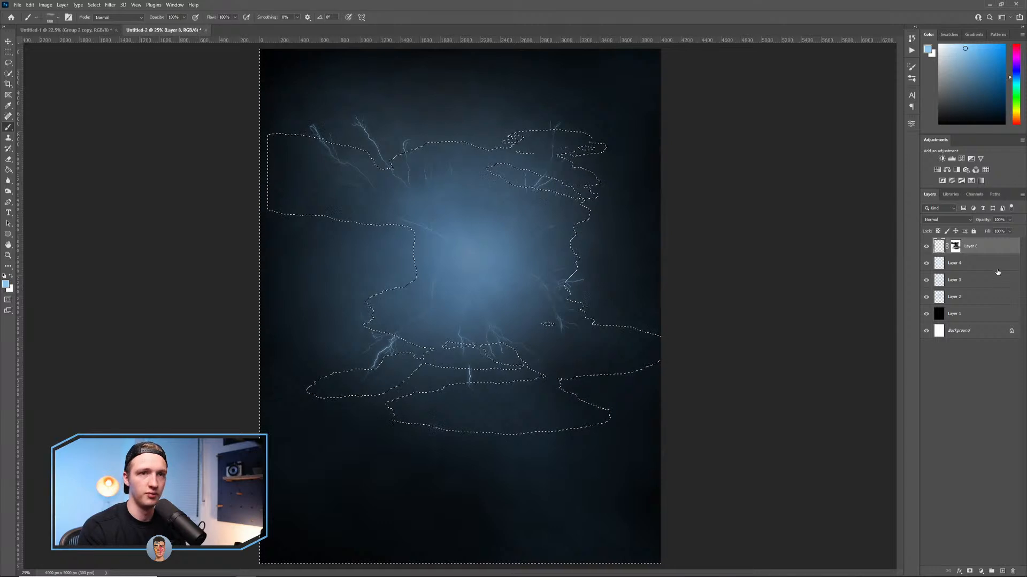
key(ctrl+d)
click(1002, 572)
alt+click(965, 254)
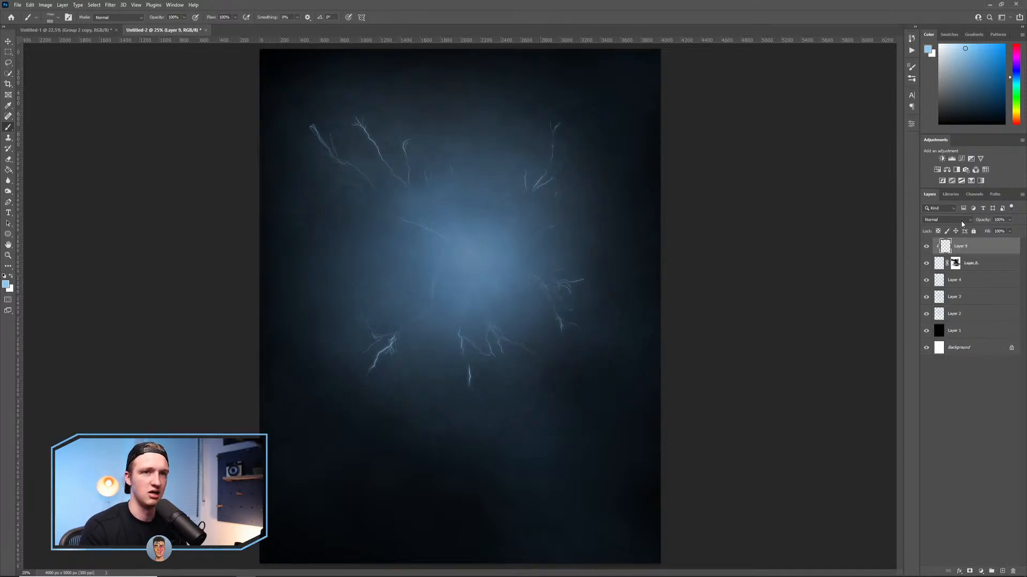
click(945, 220)
click(931, 319)
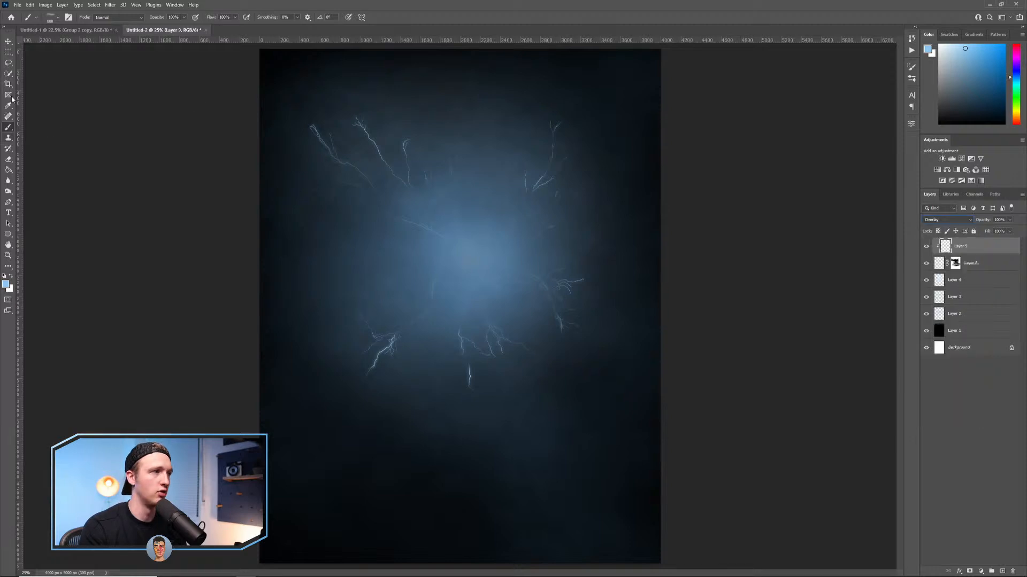
Choose the soft round brush with reduced Flow and a lighter blue, and brush highlights over the right-hand and lower bolts.
right_click(35, 121)
click(36, 121)
drag(235, 18, 205, 27)
click(953, 49)
drag(481, 240, 508, 236)
drag(545, 190, 532, 179)
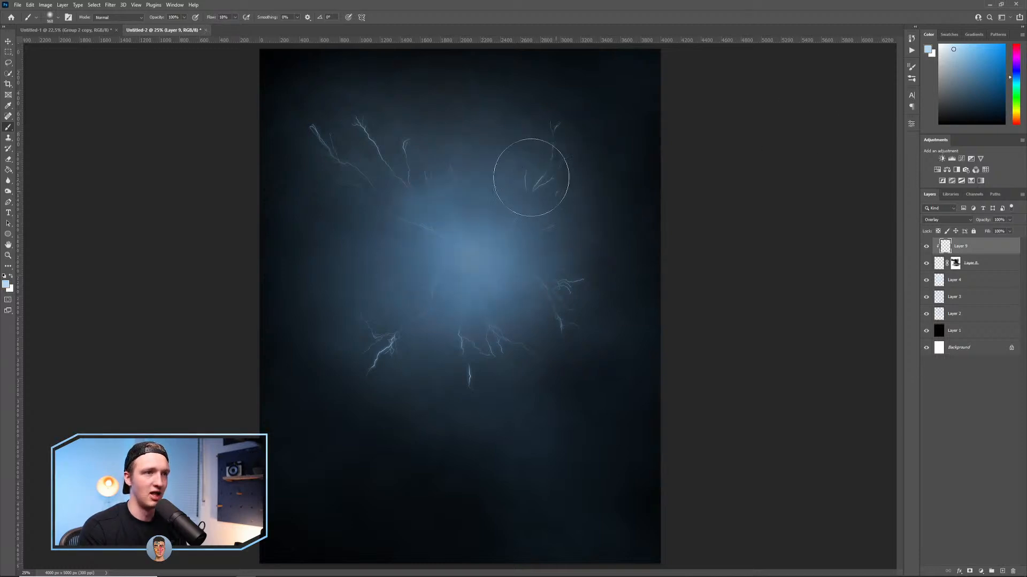
drag(574, 274, 595, 274)
click(535, 270)
click(486, 325)
drag(486, 365, 463, 366)
Raise the brush Flow to 100% and brighten the bolts around the glow on the clipped layer with varied brush sizes.
drag(235, 20, 270, 27)
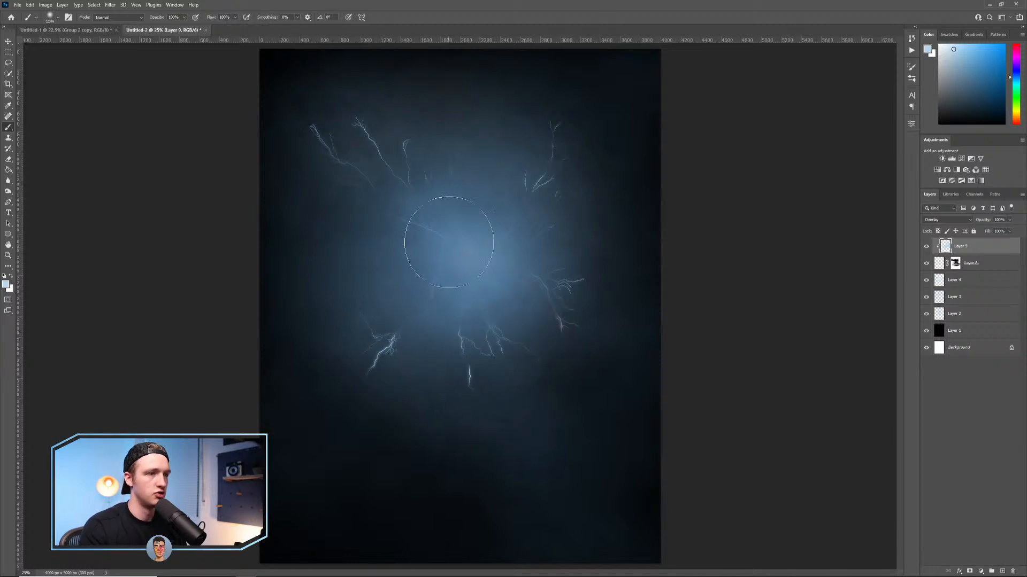
alt+right_click(415, 174)
alt+right_click(458, 199)
alt+right_click(552, 126)
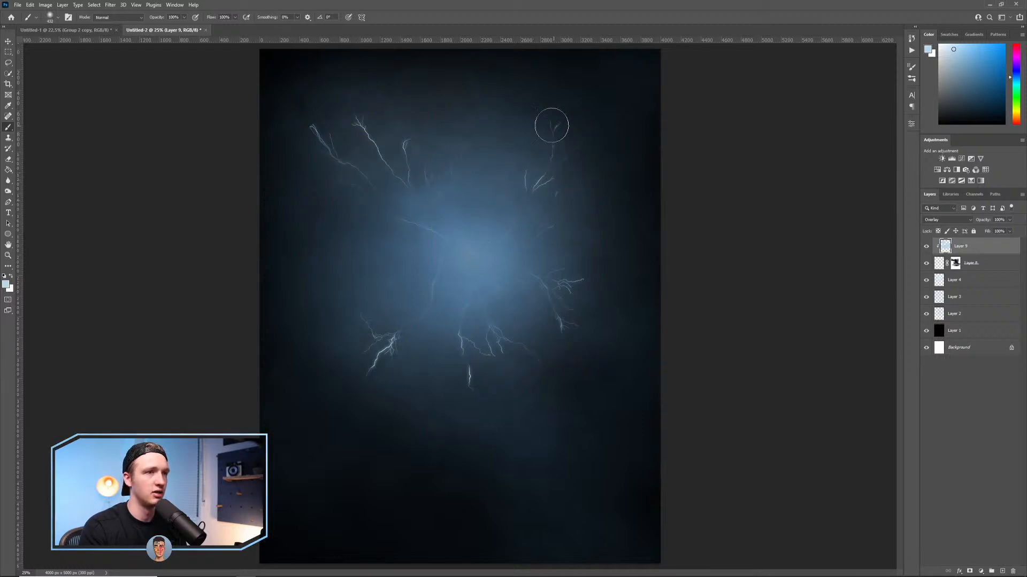
alt+right_click(578, 258)
alt+right_click(589, 337)
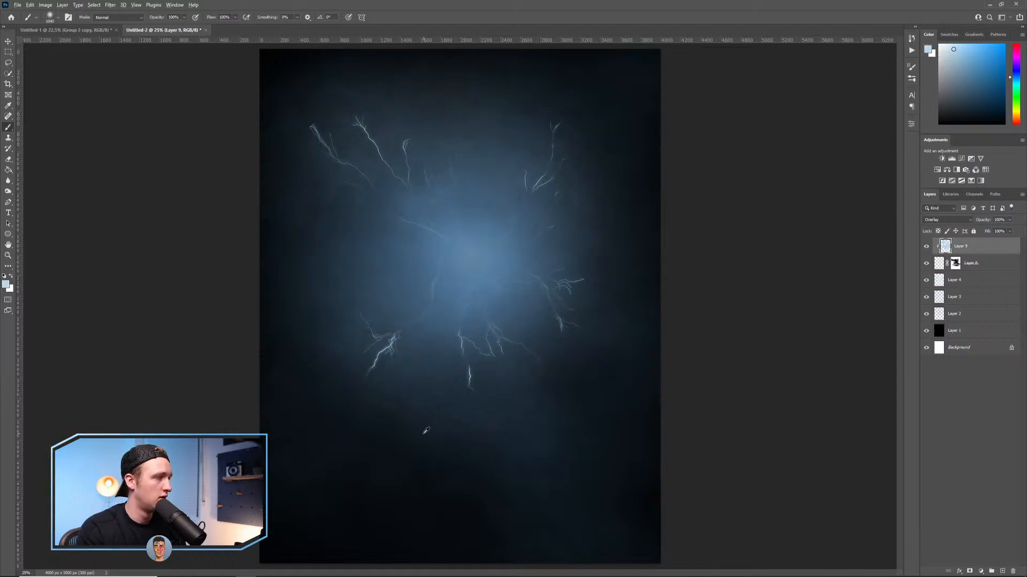
alt+right_click(424, 433)
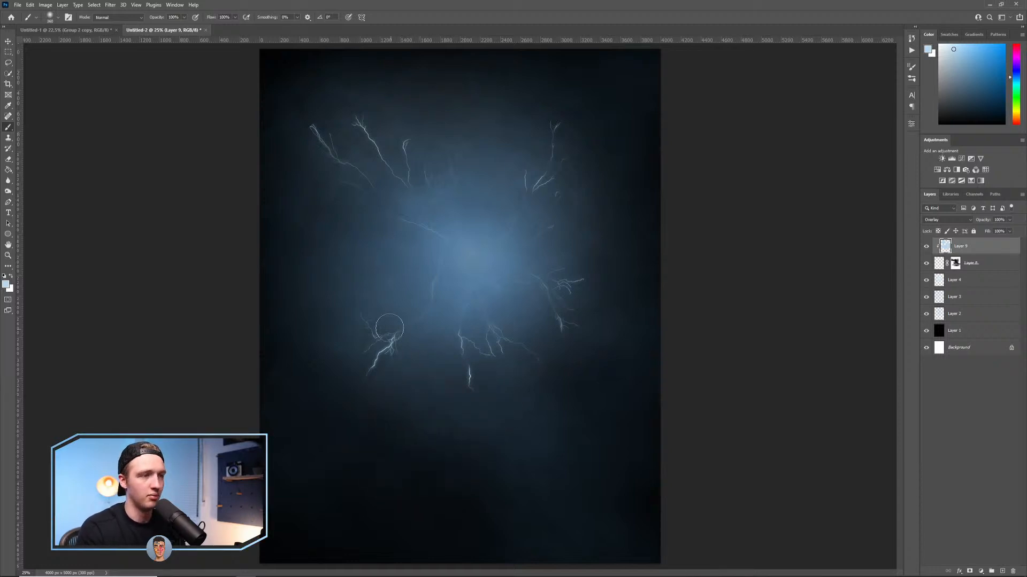
alt+right_click(438, 382)
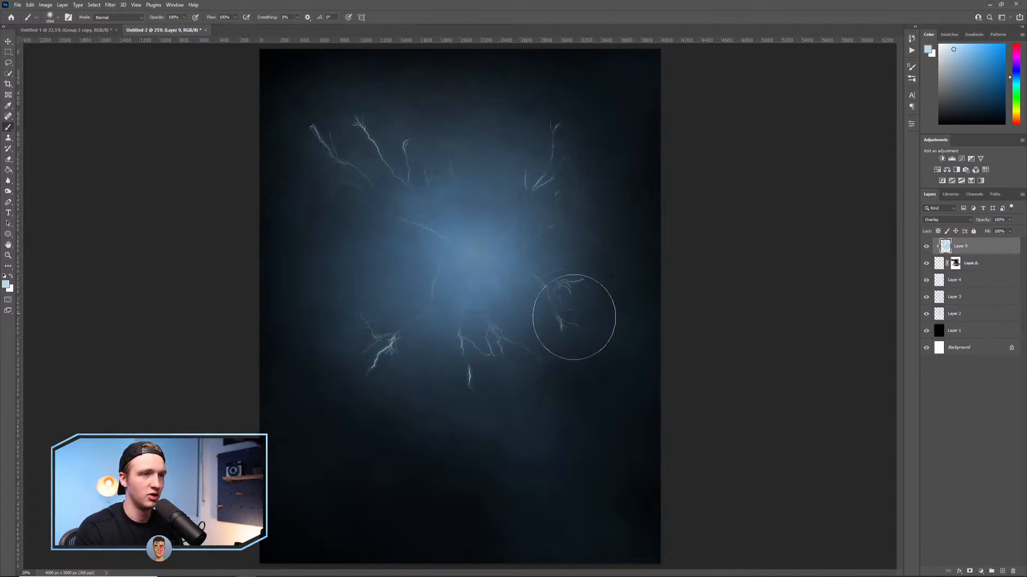
Add a new Overlay layer above the highlights and paint a soft low-Flow glow around the upper-right bolt.
click(1003, 571)
click(946, 219)
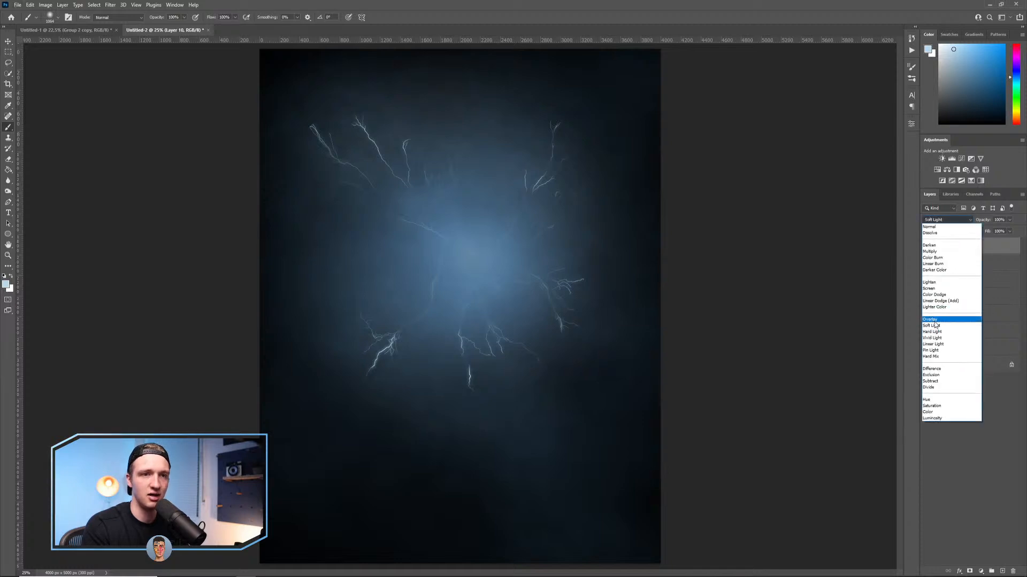
click(941, 331)
click(235, 17)
drag(546, 190, 525, 189)
click(539, 191)
Paint soft light-blue glows around the lower-right, bottom-centre and lower-left bolts on the new Overlay layer.
mouse_move(602, 305)
mouse_down()
mouse_move(574, 306)
mouse_move(583, 300)
mouse_up()
click(566, 296)
key(ctrl+z)
click(539, 299)
drag(532, 331, 508, 333)
click(473, 351)
drag(479, 384, 449, 378)
drag(360, 345, 397, 357)
click(383, 346)
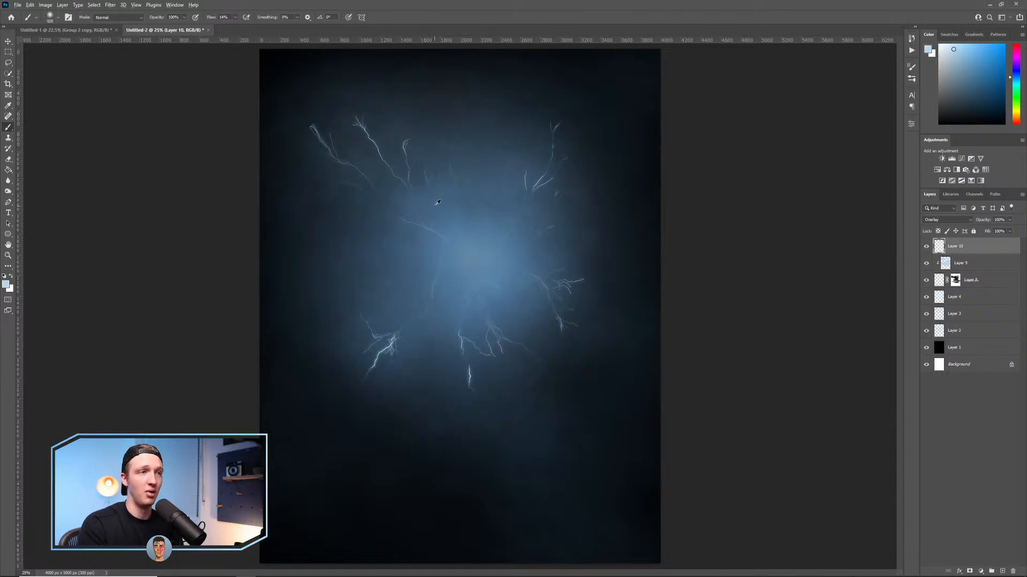
Brush soft light-blue glows around the upper-left lightning bolts on the Overlay layer.
drag(355, 134, 335, 147)
click(359, 120)
click(330, 149)
drag(425, 154, 410, 153)
click(413, 150)
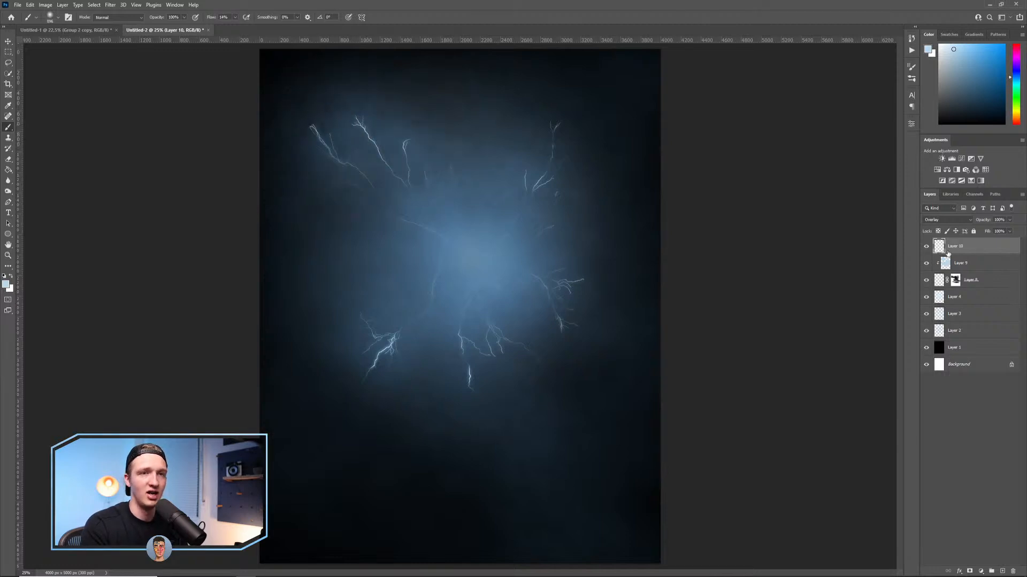
Paint the soft glow along the upper-right bolt and over the central glow, undoing one excess dab.
mouse_move(546, 234)
mouse_down()
mouse_move(563, 233)
mouse_move(577, 207)
mouse_up()
click(558, 162)
click(460, 261)
mouse_move(495, 270)
mouse_down()
mouse_move(471, 271)
mouse_move(502, 274)
mouse_up()
click(472, 261)
click(469, 266)
key(ctrl+z)
drag(488, 323, 472, 324)
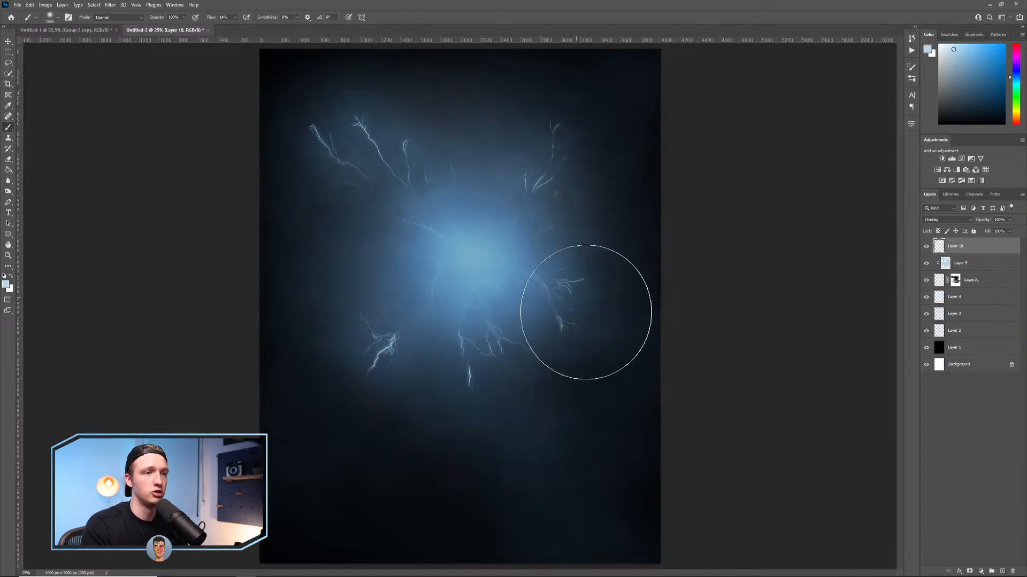
Pick a paler grey-blue and brush soft glows around the lower-right, lower-left and bottom-centre bolts.
click(947, 53)
drag(589, 319, 529, 310)
drag(574, 285, 572, 330)
drag(410, 369, 445, 369)
click(464, 389)
Enlarge the soft brush and stamp a broad glow over the centre, the lower area and the upper-right bolts.
drag(518, 373, 693, 373)
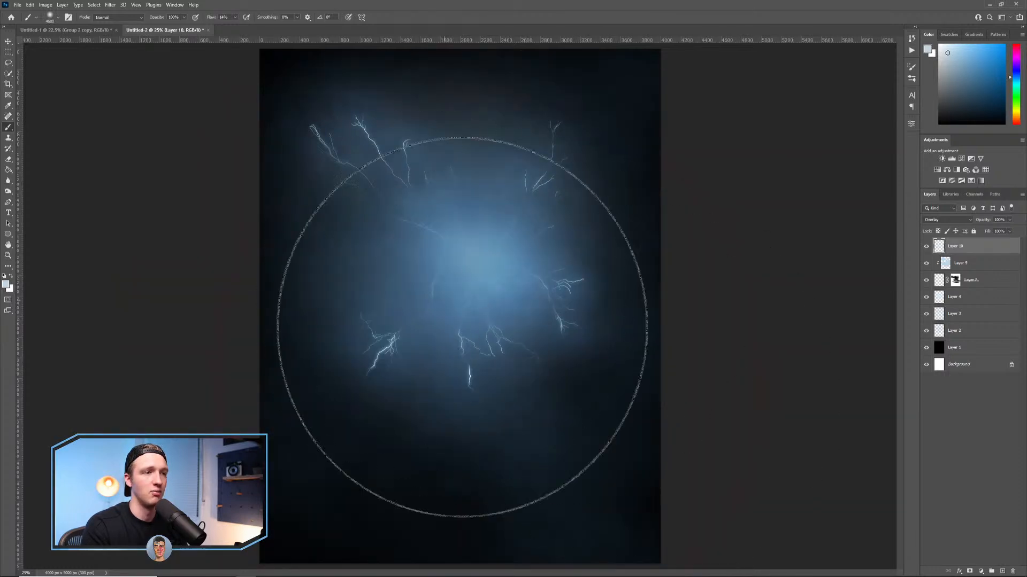
click(441, 310)
click(528, 431)
click(530, 152)
drag(530, 153, 439, 152)
Compare the scene with and without the Overlay glow layer.
scroll(455, 290, down, 2)
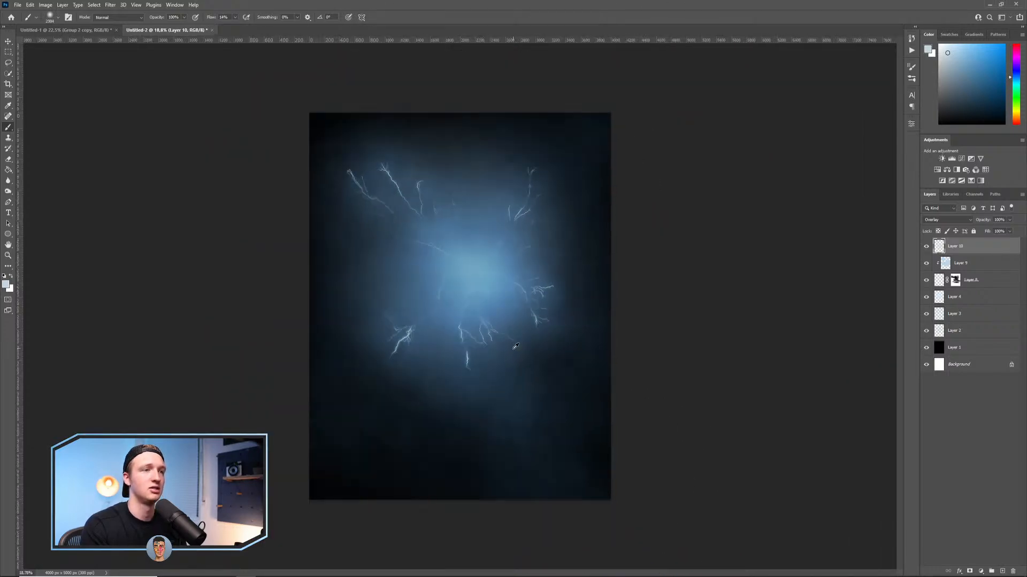
scroll(456, 289, up, 2)
scroll(518, 415, up, 1)
click(926, 246)
click(925, 246)
click(925, 246)
click(926, 246)
scroll(516, 376, down, 1)
Reduce the Overlay glow layer's opacity to 60% and toggle the black base layer's visibility to check the scene.
click(1010, 220)
drag(1011, 230, 995, 231)
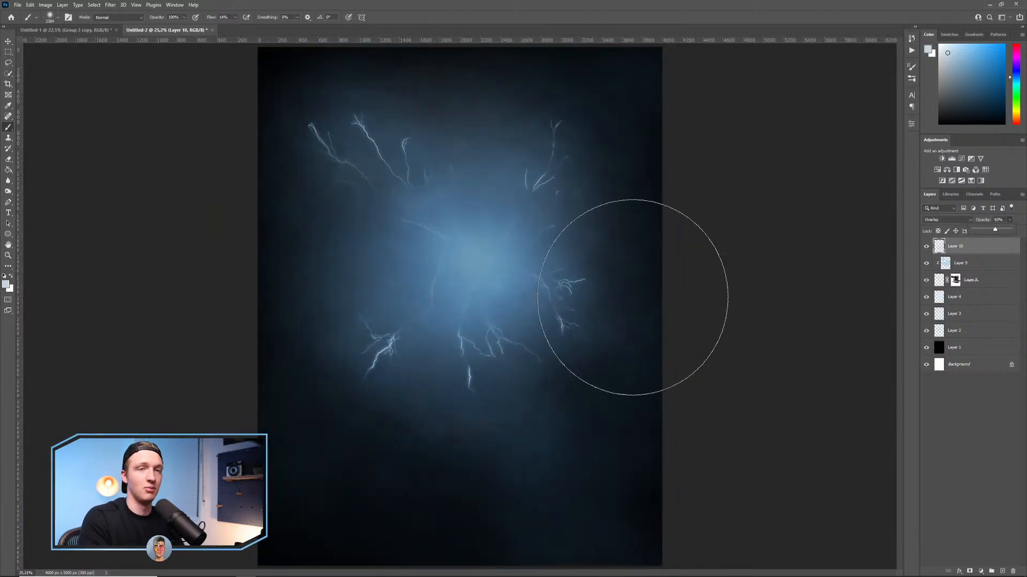
click(926, 347)
click(926, 347)
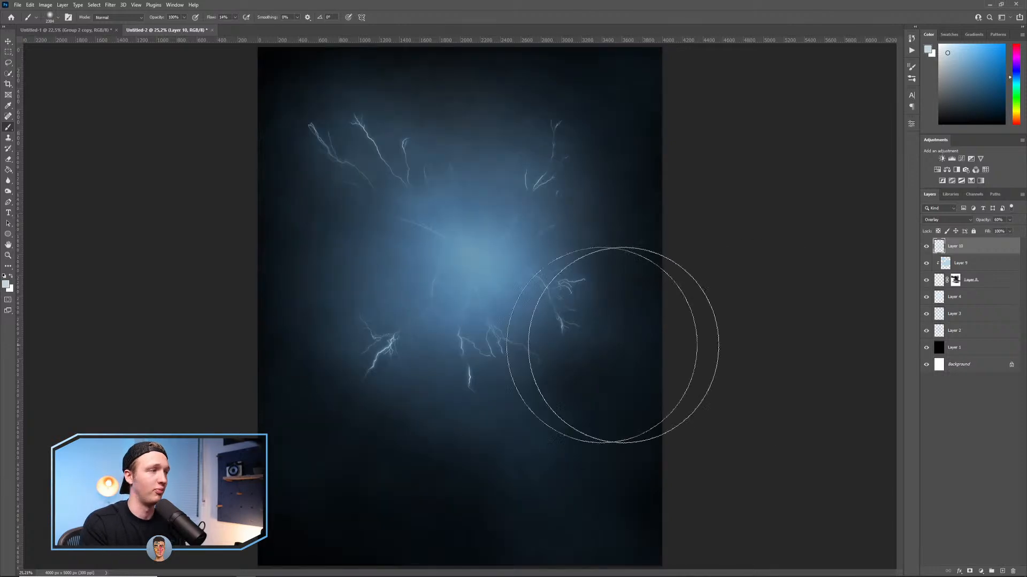
scroll(415, 344, down, 1)
scroll(414, 344, up, 2)
scroll(420, 343, down, 1)
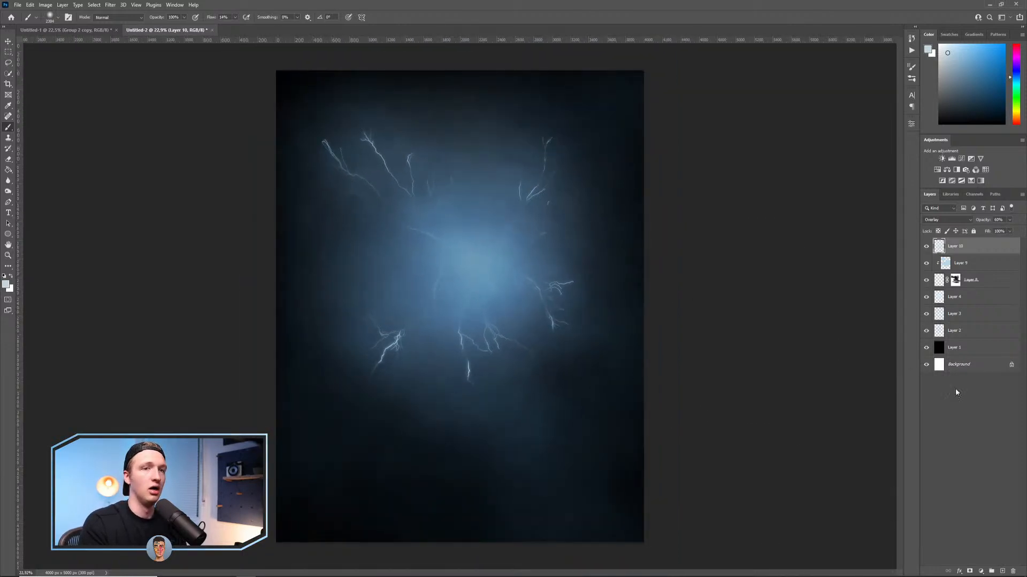
Create a new layer above the Overlay glow and choose the 1651 px particle brush from the Fireflies and Particles set.
click(1002, 571)
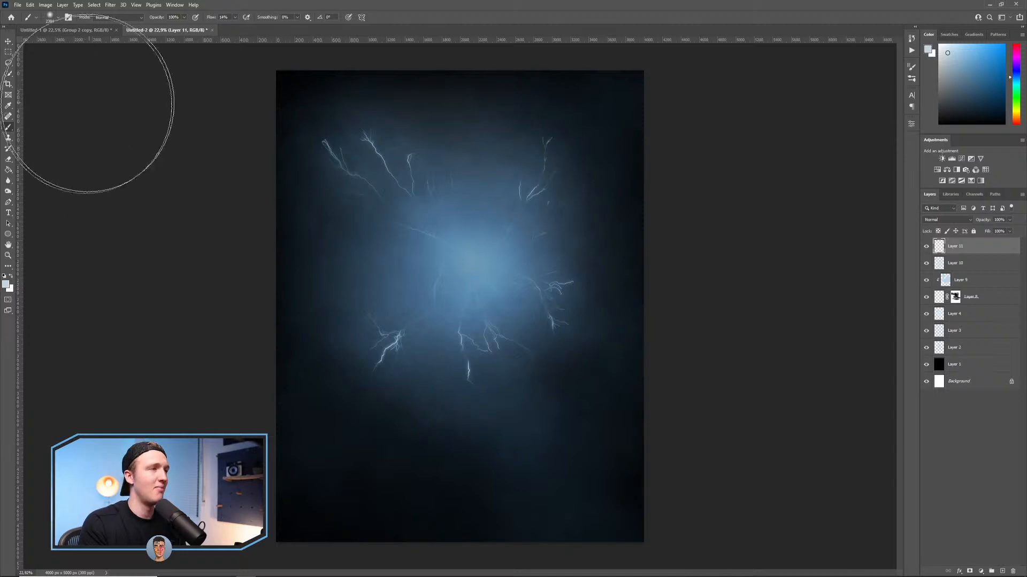
click(51, 16)
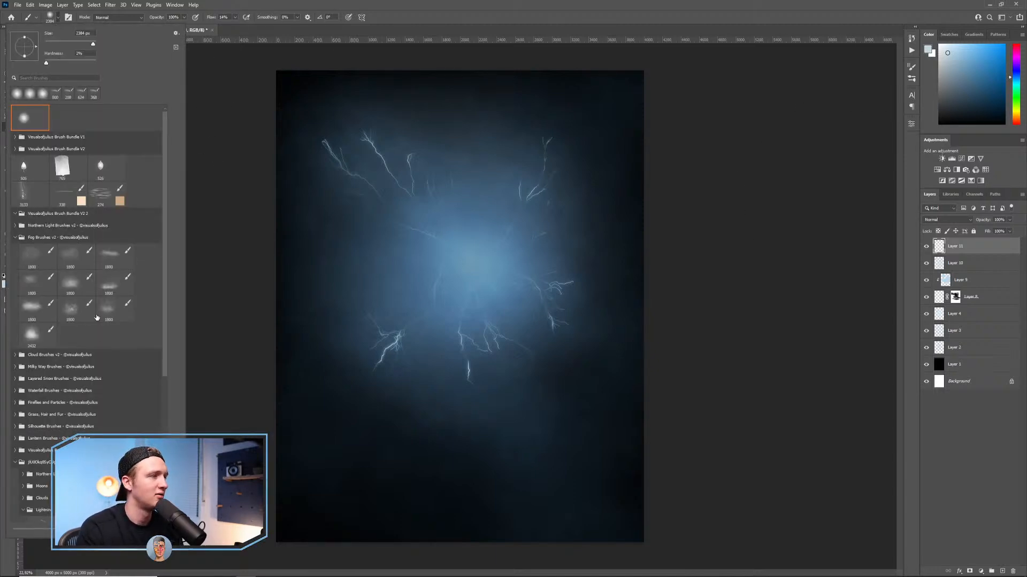
click(15, 237)
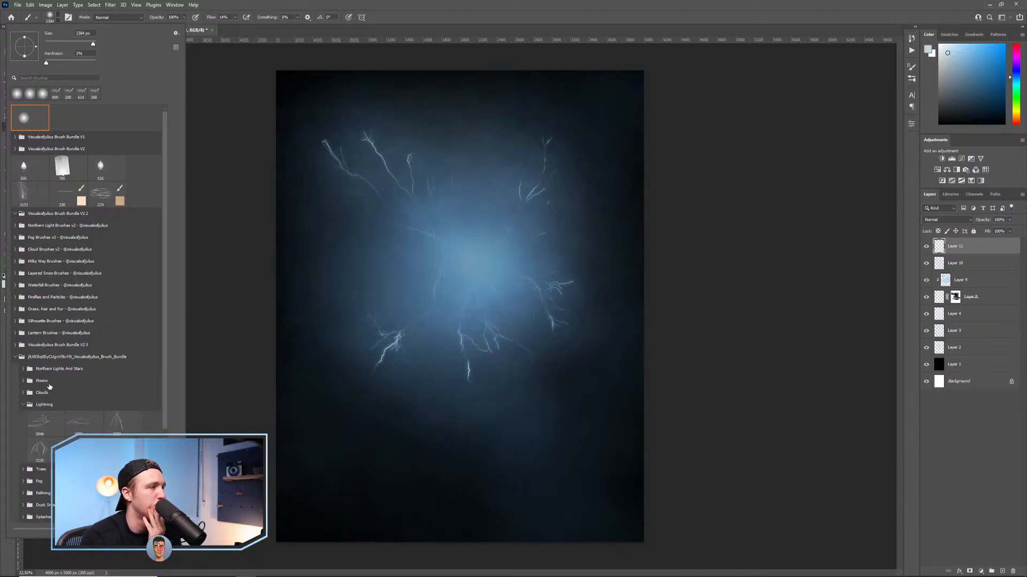
scroll(50, 386, down, 1)
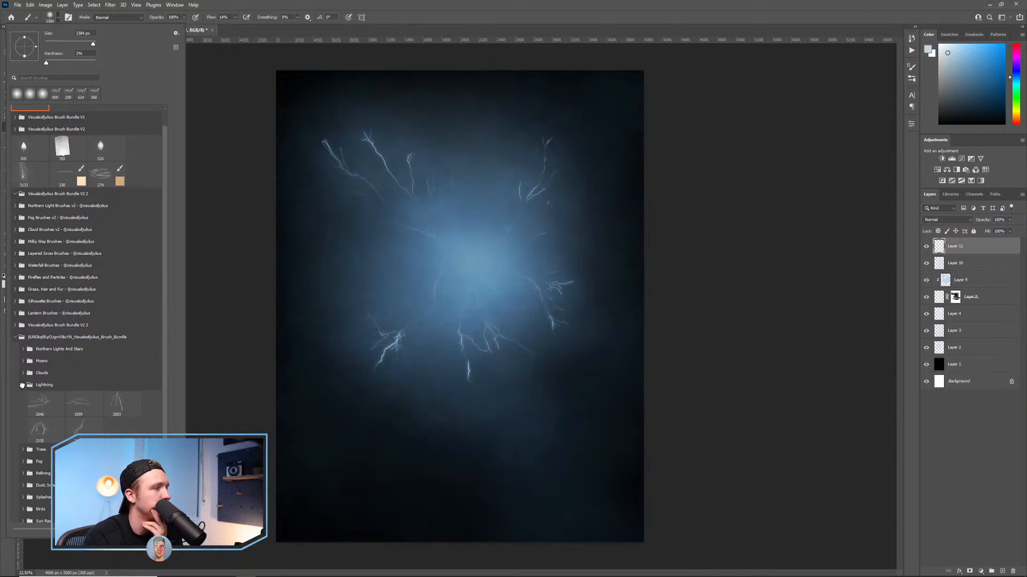
click(44, 384)
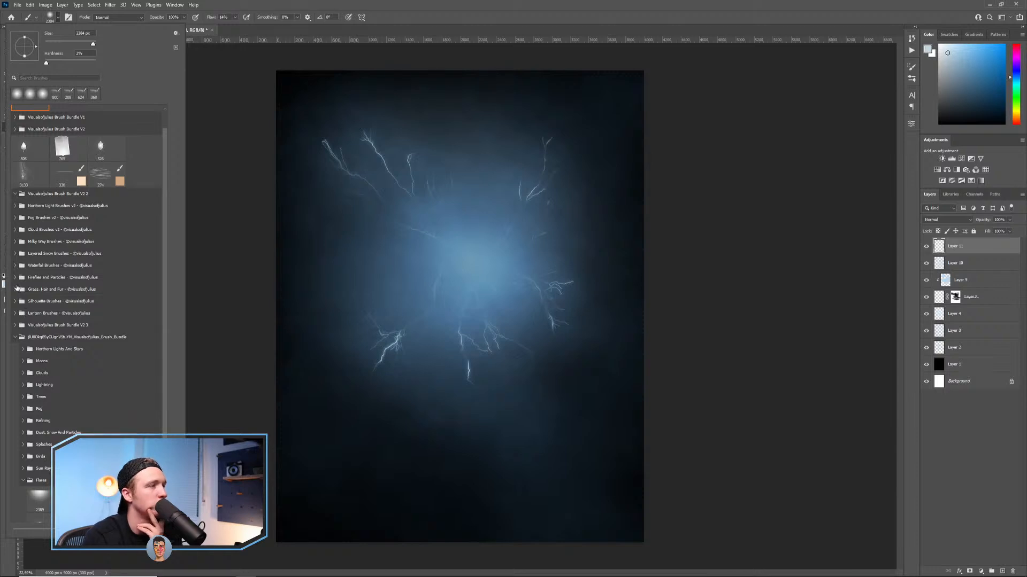
click(15, 278)
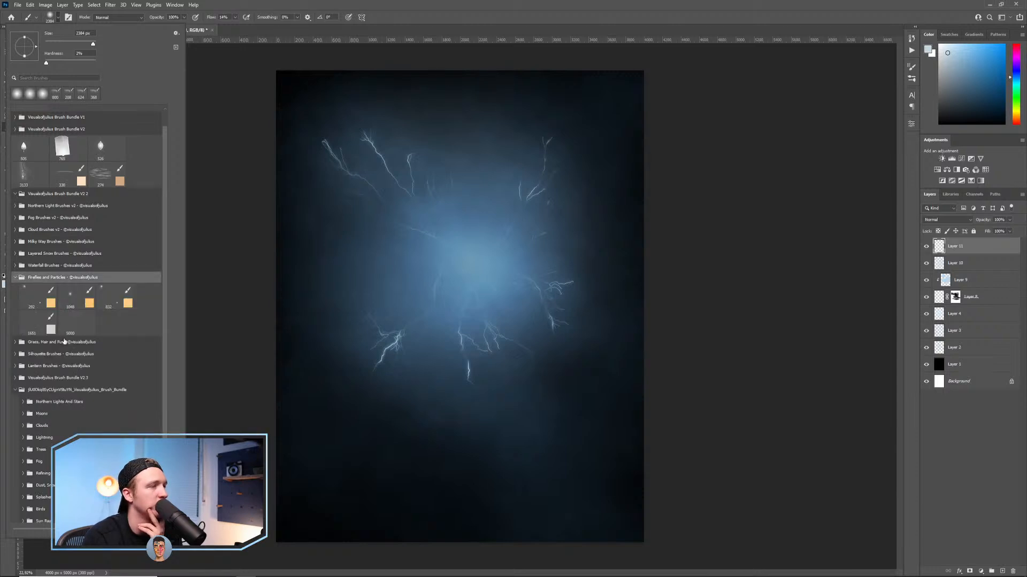
click(37, 327)
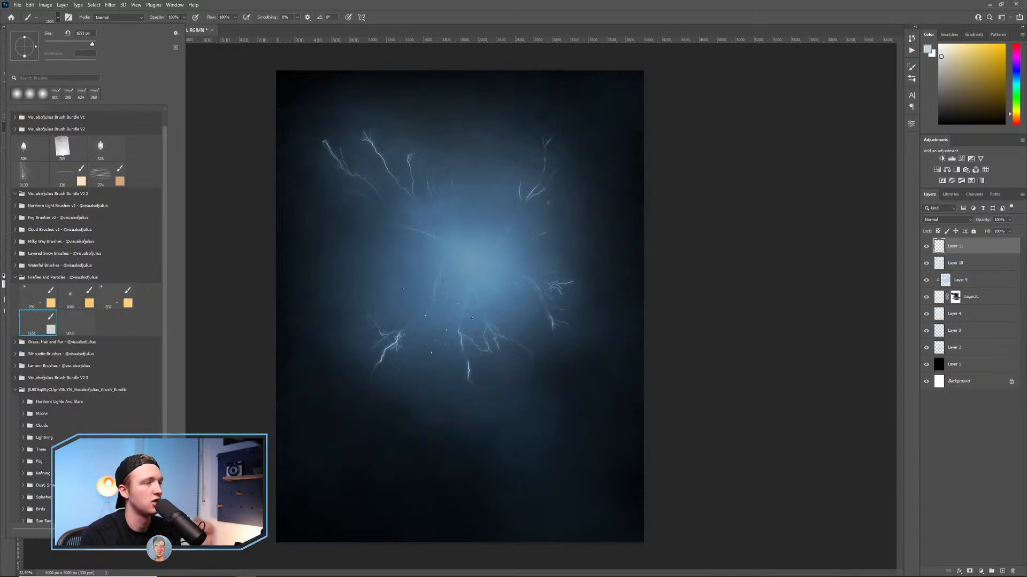
Switch the particle brush colour to light blue, undo the trial dab and scatter particles around the bolts.
click(1015, 75)
click(235, 17)
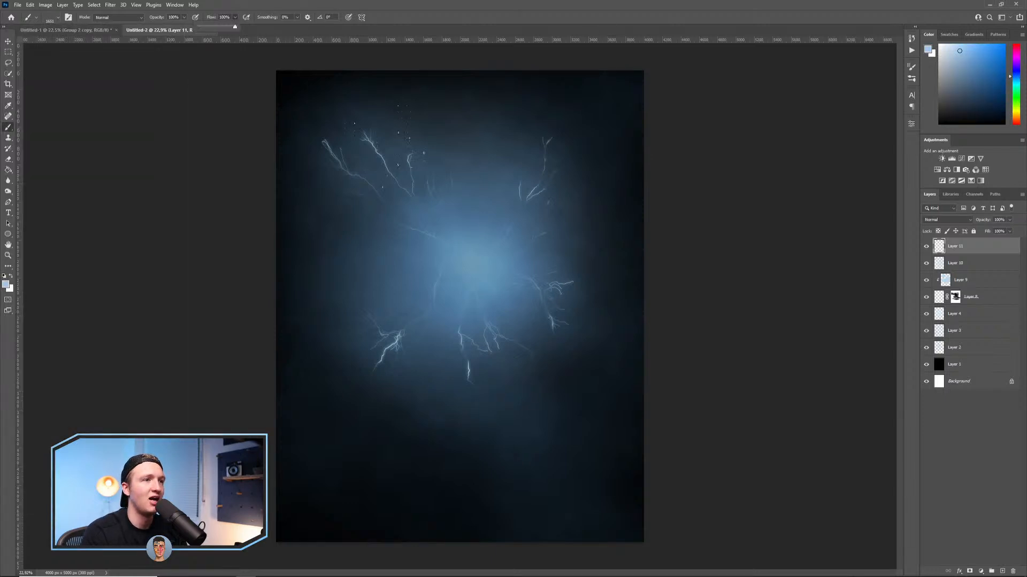
key(ctrl+z)
drag(446, 285, 567, 302)
click(421, 251)
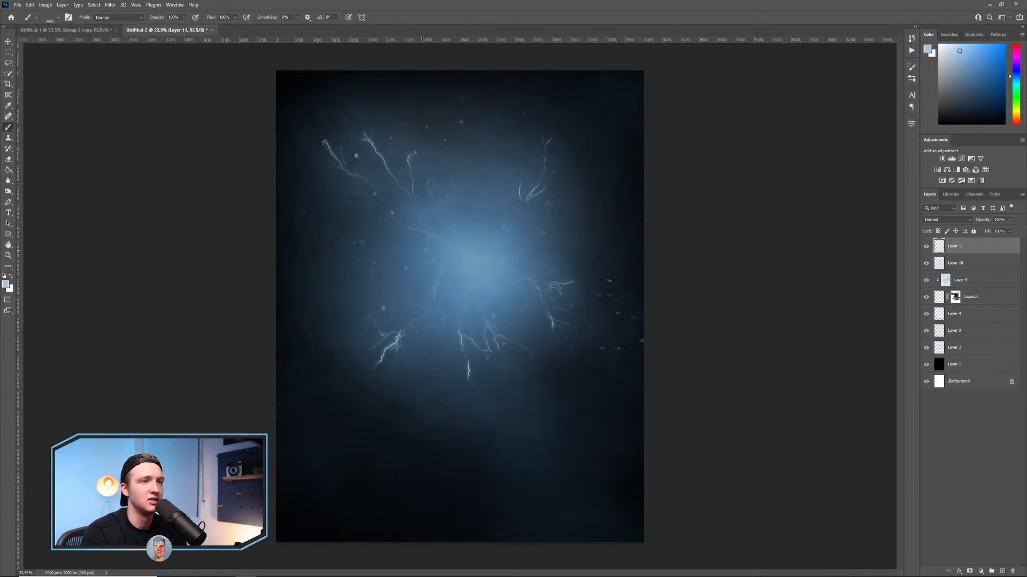
click(658, 311)
drag(540, 376, 471, 368)
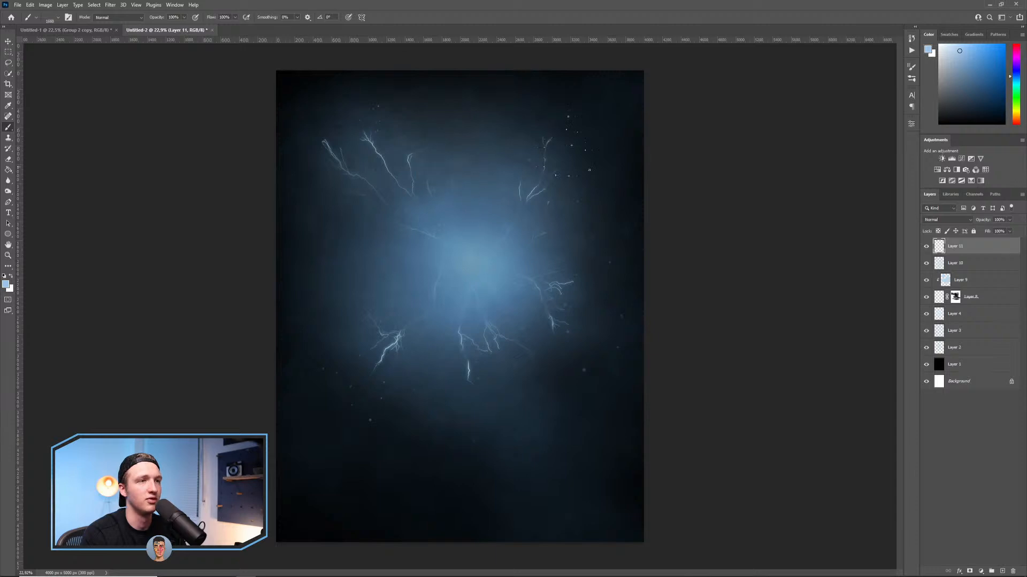
Scatter more particles across the canvas at varied brush sizes, using near-white ones around the central glow.
drag(445, 217, 511, 229)
click(465, 256)
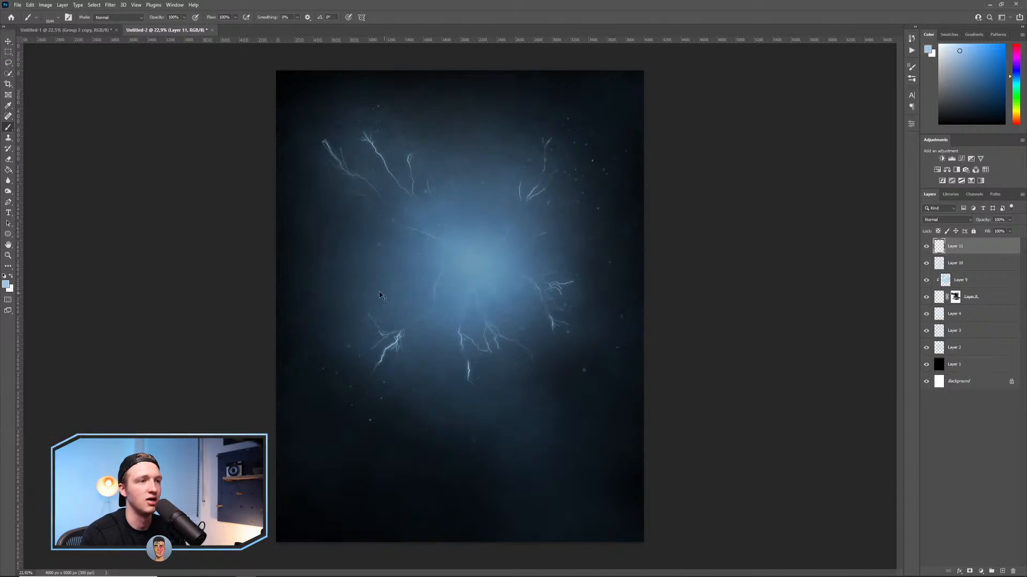
click(135, 433)
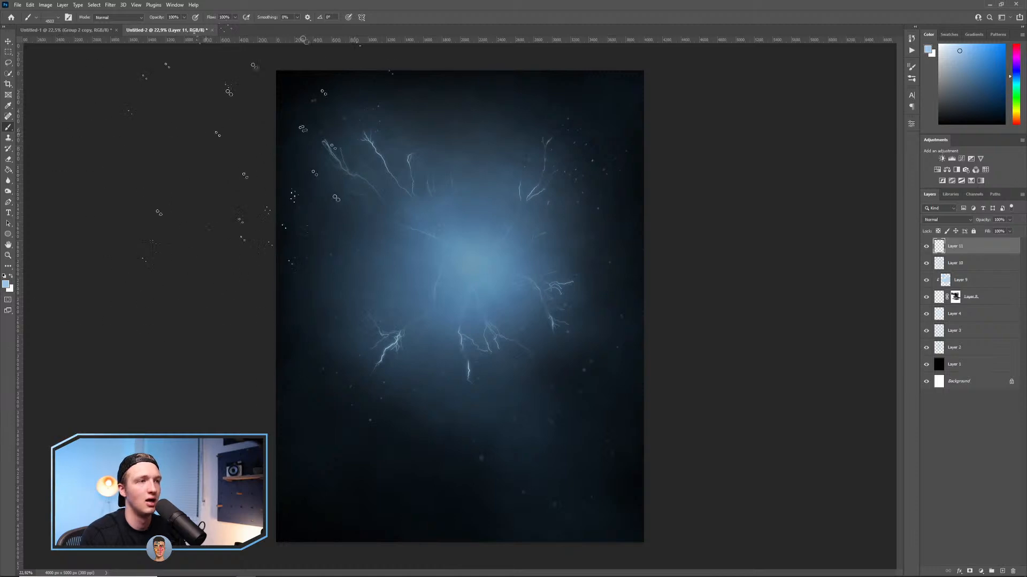
click(470, 111)
mouse_move(521, 258)
mouse_down()
mouse_move(467, 257)
mouse_move(419, 291)
mouse_move(475, 256)
mouse_up()
drag(478, 292, 502, 297)
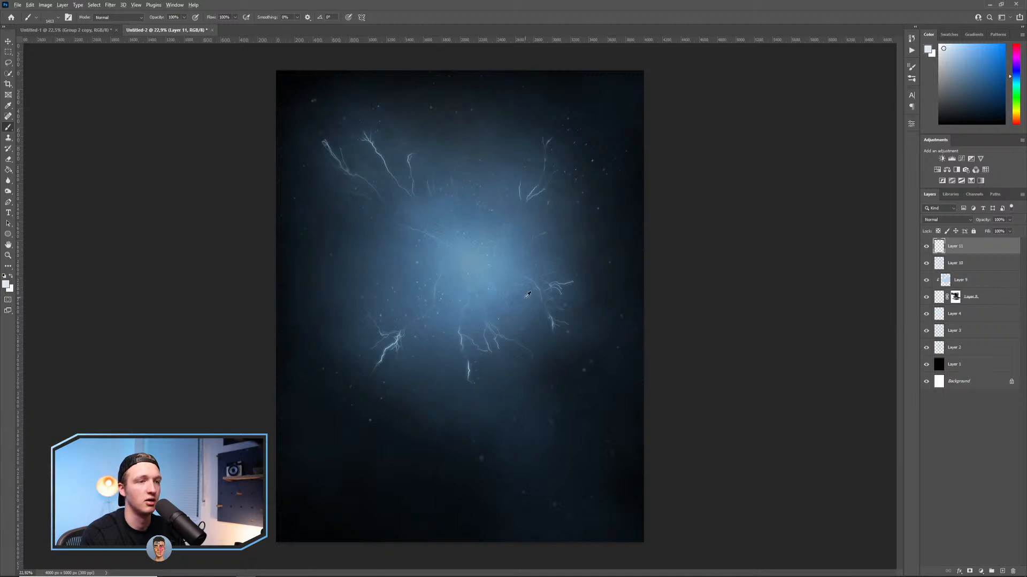
drag(501, 261, 451, 273)
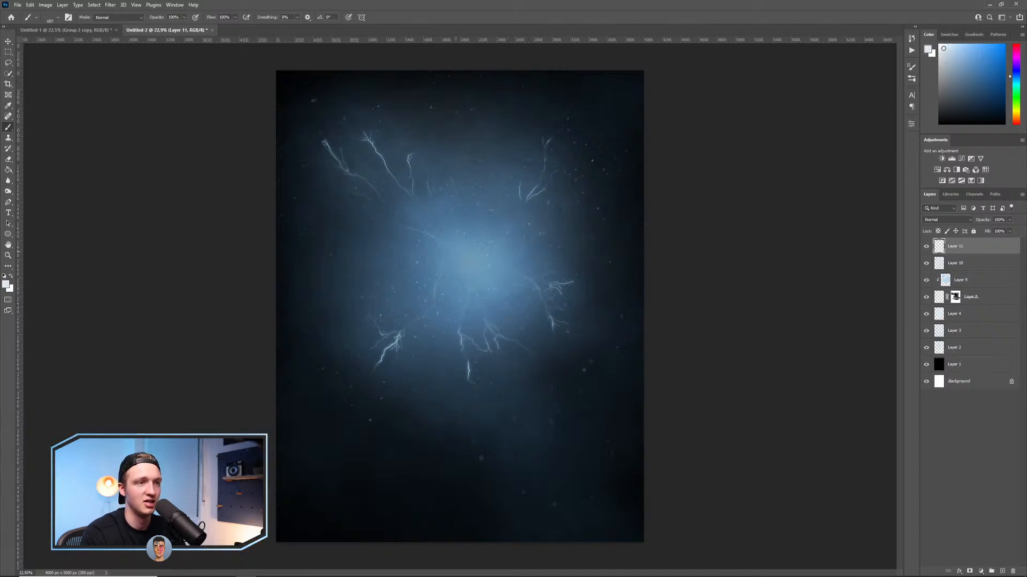
Choose the light-blue star brush from the Milky Way Brushes set.
click(58, 19)
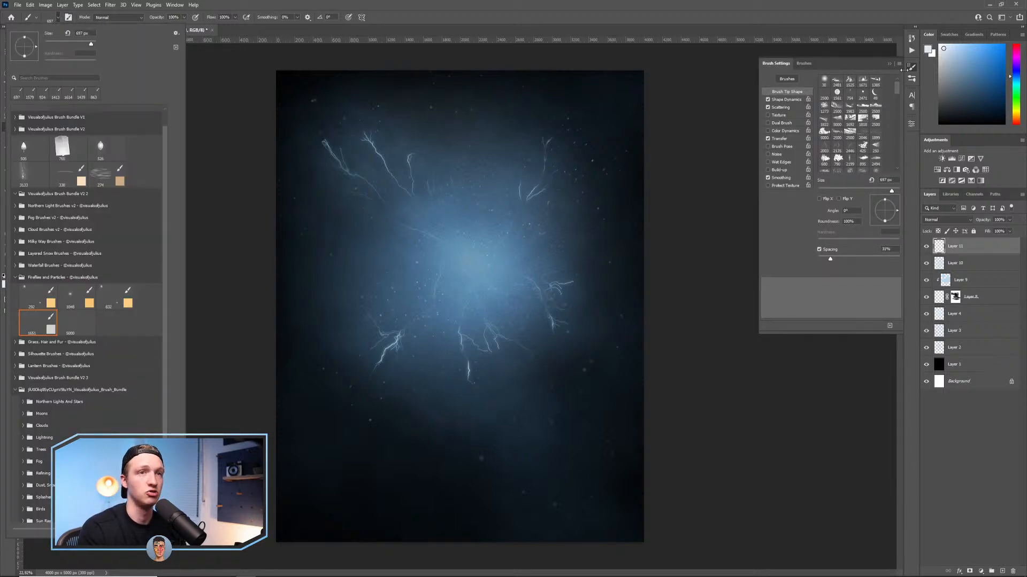
click(58, 19)
click(58, 19)
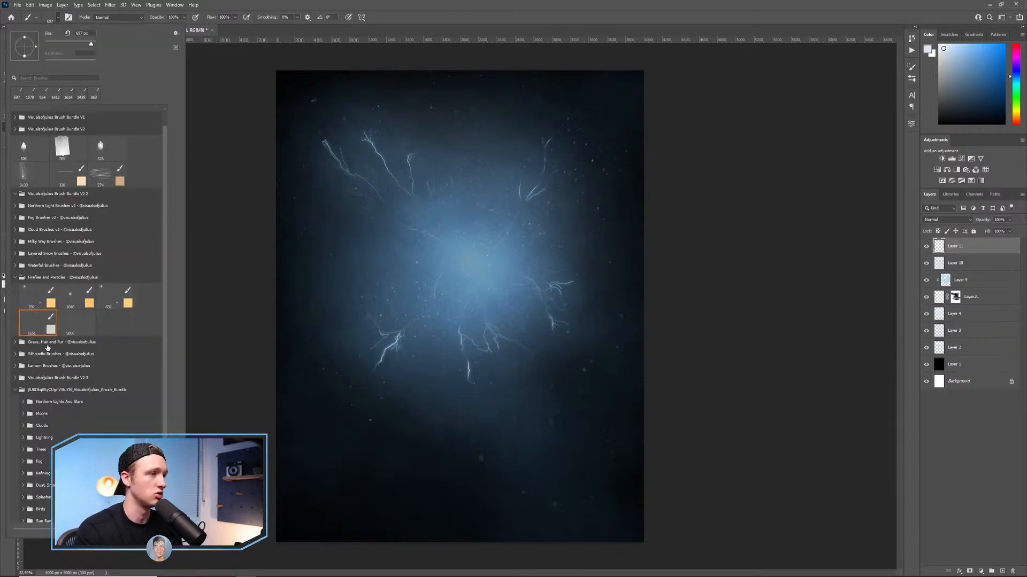
scroll(42, 432, down, 2)
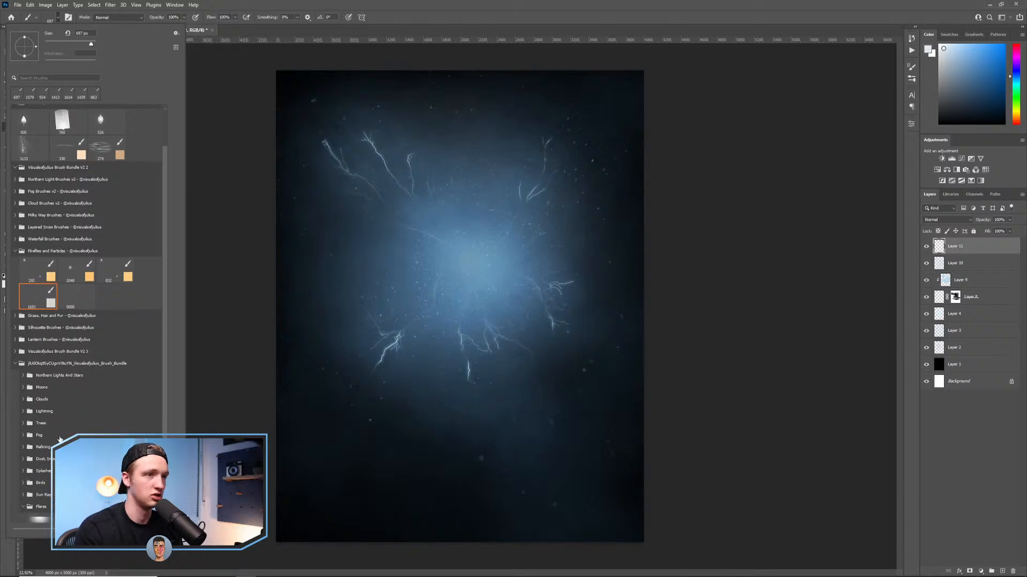
scroll(59, 385, down, 5)
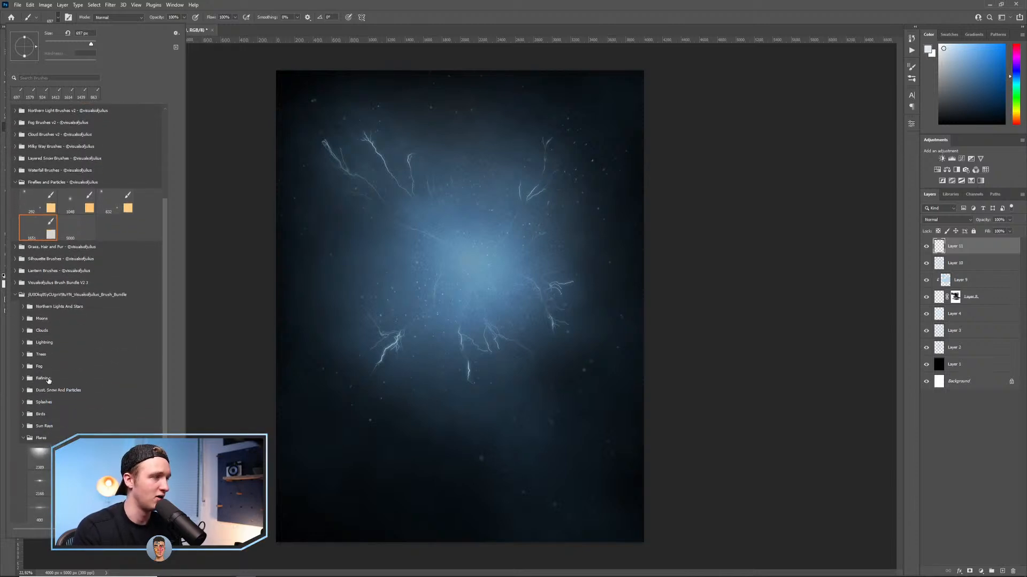
click(23, 438)
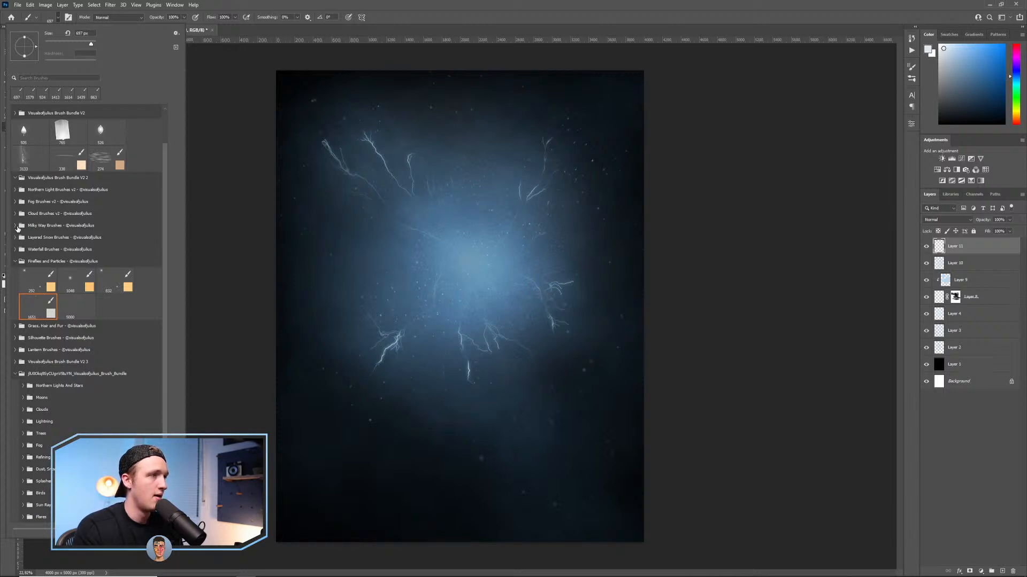
click(15, 225)
double_click(33, 245)
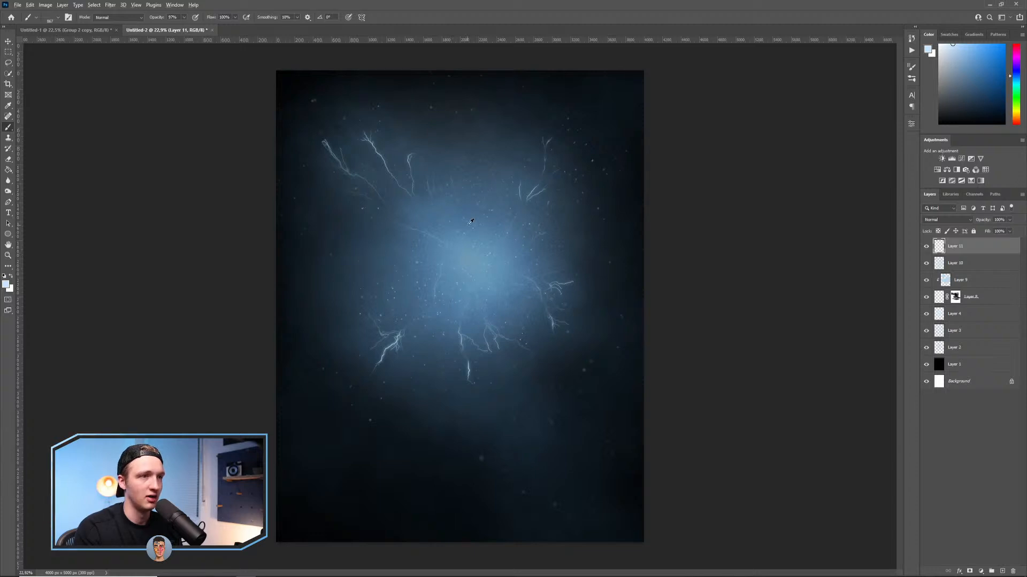
Paint dense fine star particles over and around the central glow at different brush sizes.
click(442, 261)
drag(452, 272, 378, 265)
scroll(480, 267, up, 6)
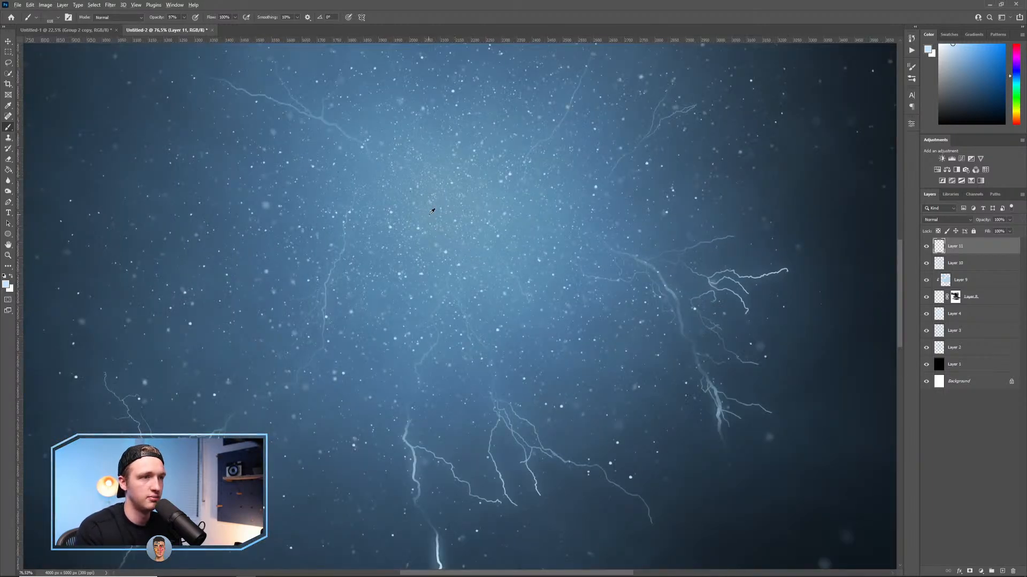
key(bracketleft)
key(bracketleft)
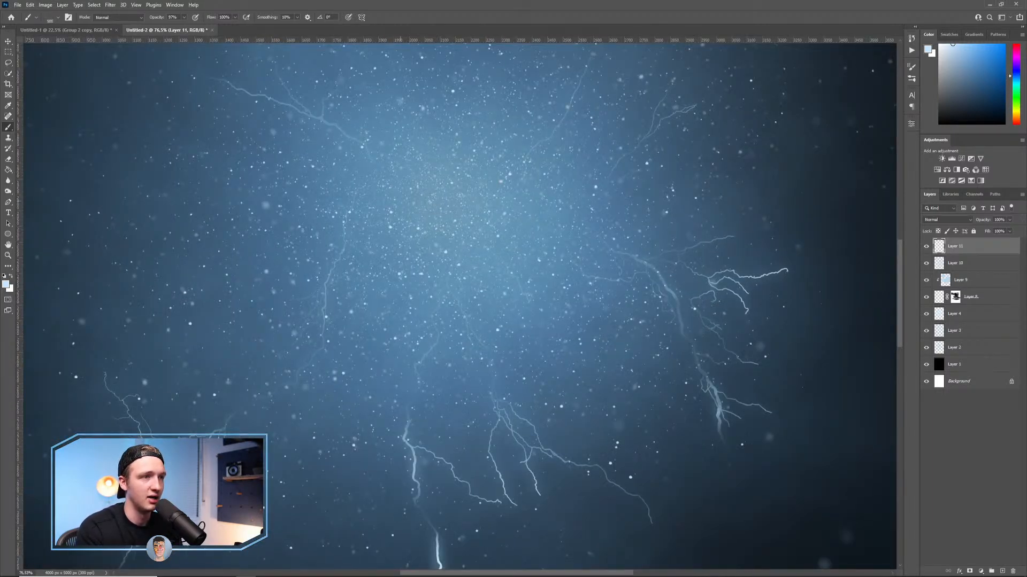
Choose a thin horizontal flare brush from the Flares set.
click(53, 18)
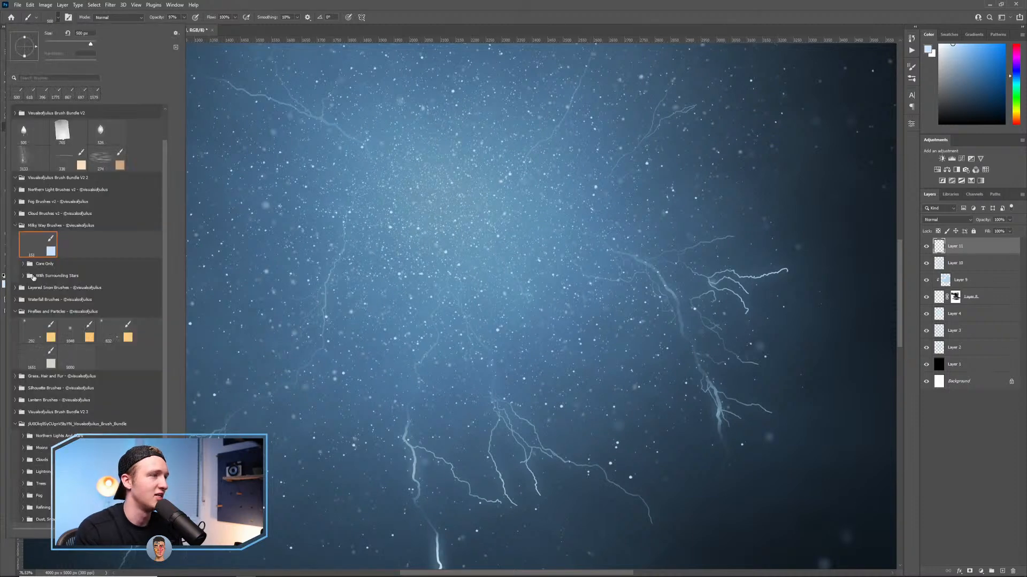
click(12, 226)
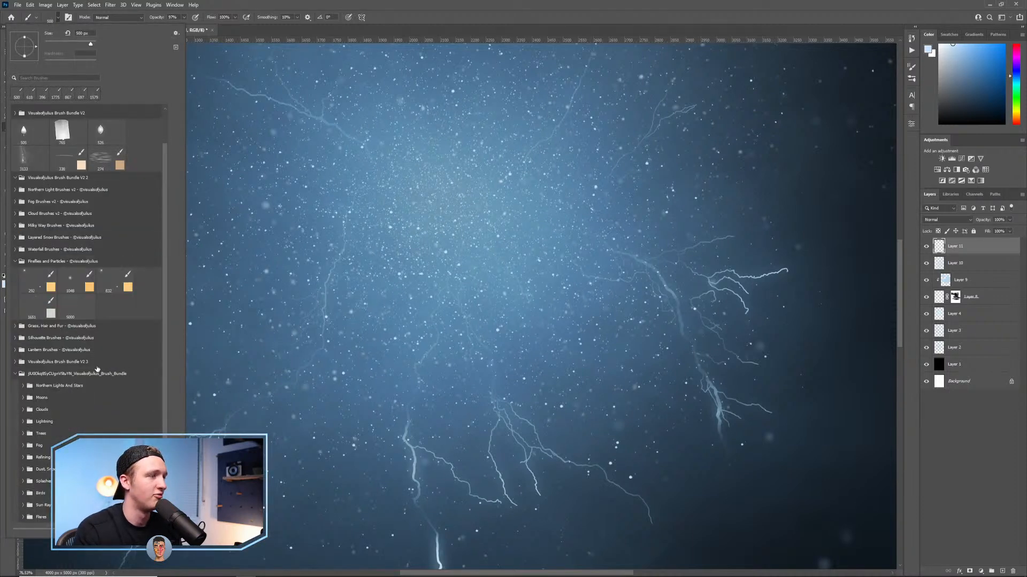
click(23, 517)
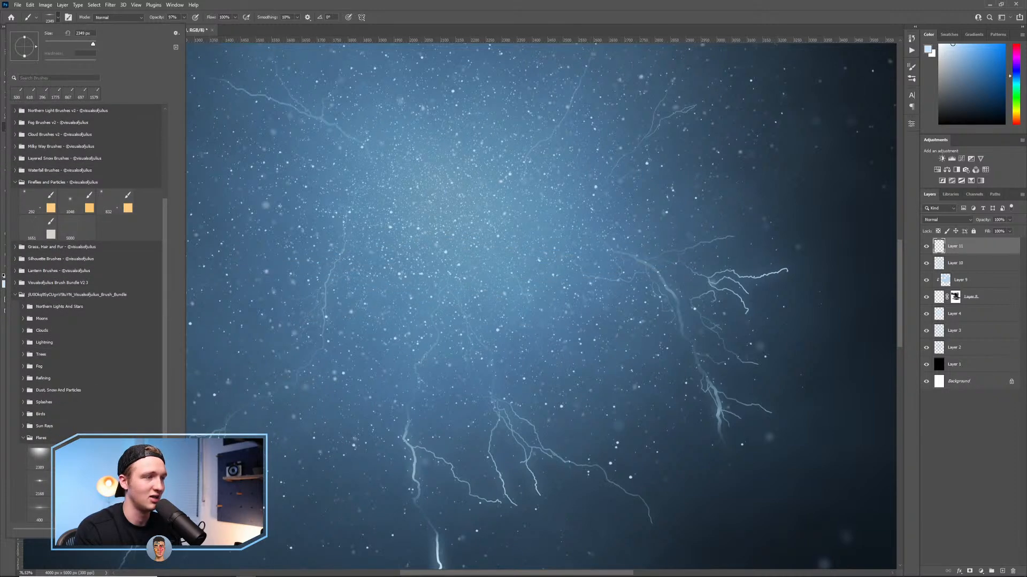
click(39, 510)
scroll(509, 319, down, 5)
scroll(509, 319, down, 5)
key(Return)
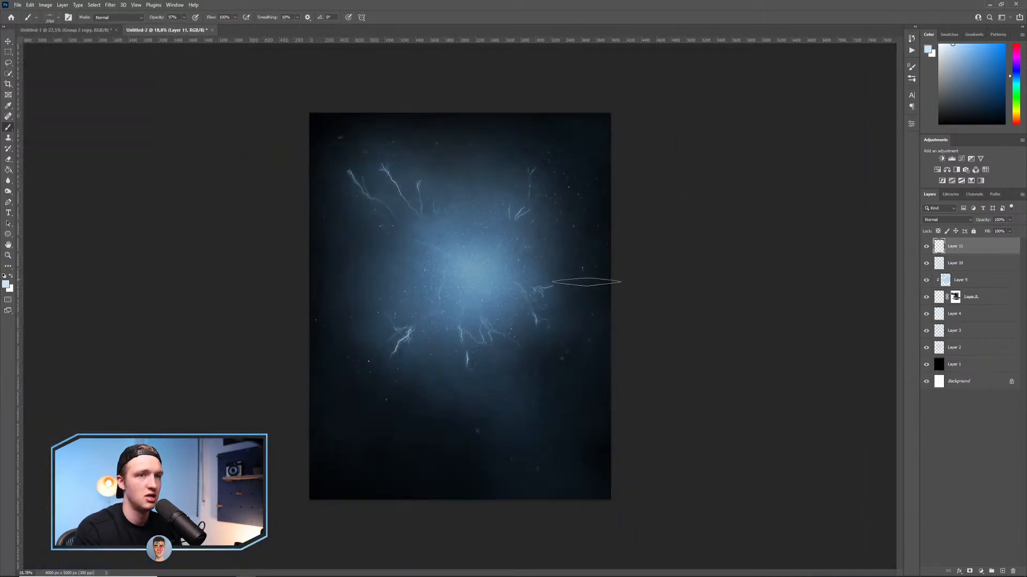
Create a new layer in Overlay mode above the particles and stamp a wide horizontal flare across the central glow.
click(1002, 571)
click(947, 220)
click(941, 312)
click(472, 272)
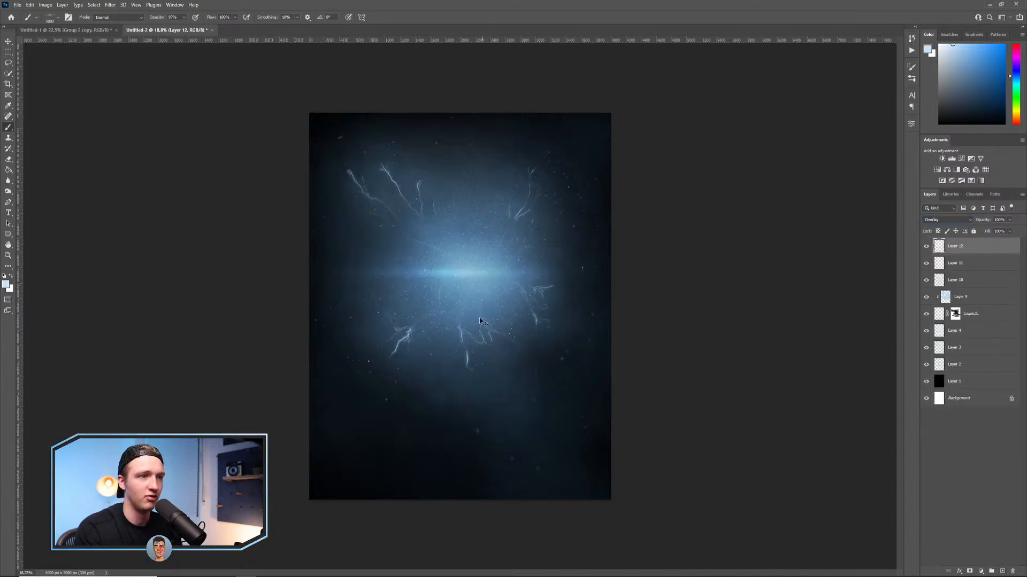
drag(482, 294, 482, 297)
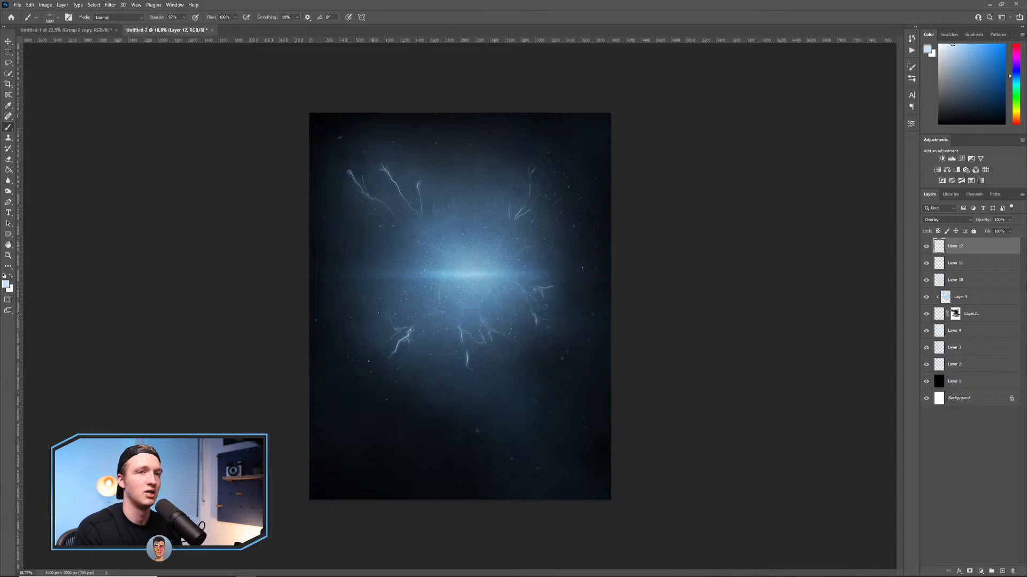
Stamp another flare on a new layer at the glow's centre, rotate it to vertical and set the layer to Overlay.
key(ctrl+shift+alt+n)
click(470, 271)
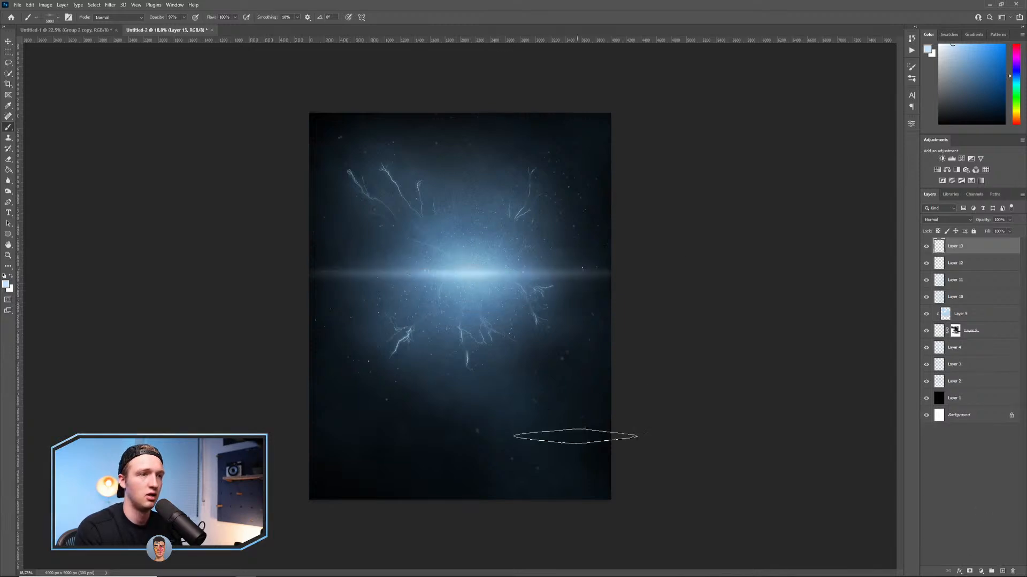
key(ctrl+t)
drag(646, 203, 532, 375)
click(398, 17)
click(946, 220)
click(941, 316)
key(b)
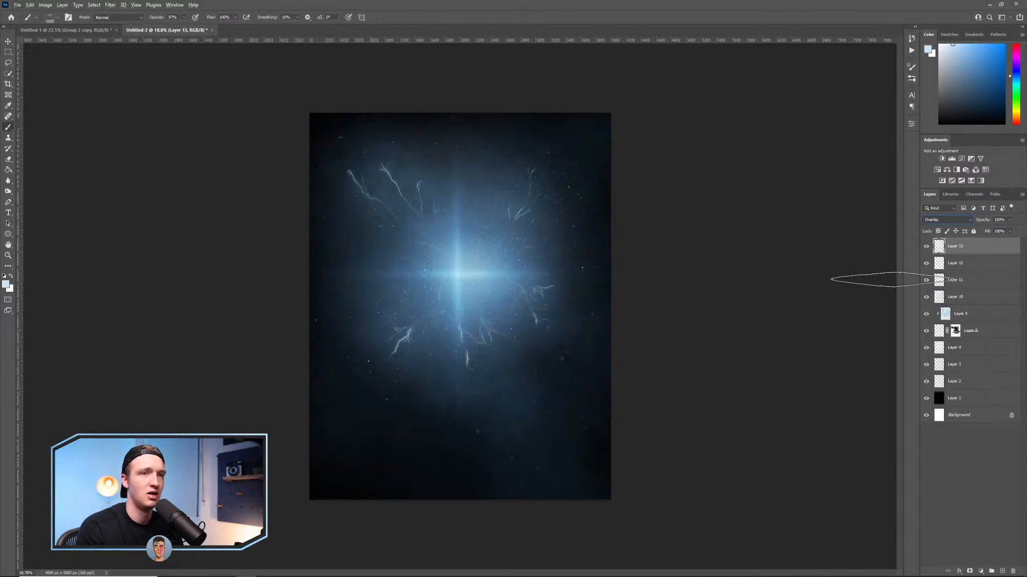
Duplicate the vertical flare twice and rotate the copies onto opposite diagonals to form an eight-pointed star.
key(ctrl+j)
key(ctrl+t)
drag(522, 99, 394, 62)
key(Return)
key(ctrl+j)
key(ctrl+t)
drag(566, 125, 505, 297)
click(396, 17)
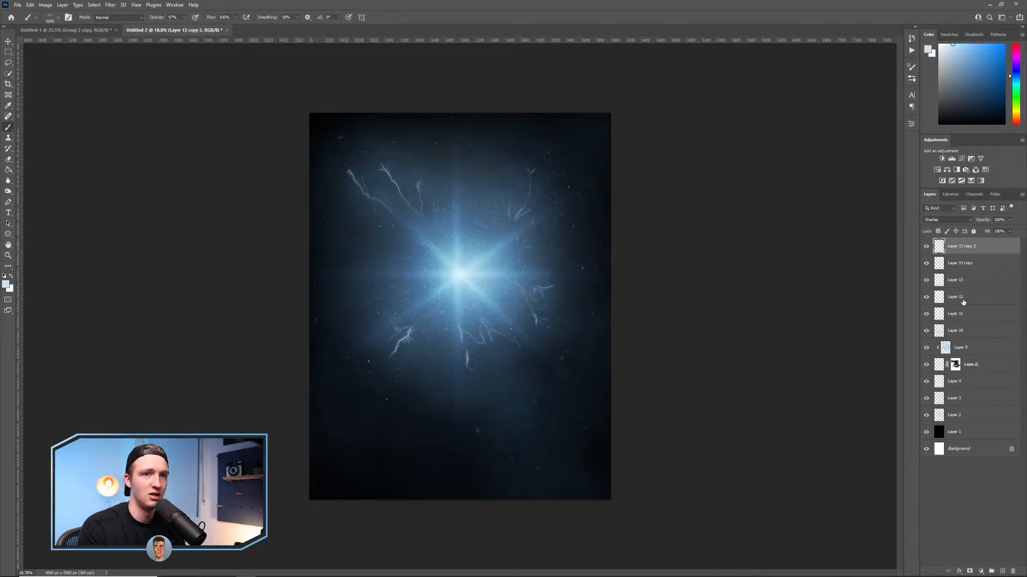
Merge all the flare layers into one and set the merged layer's blend mode to Overlay.
mouse_move(925, 246)
mouse_down()
mouse_move(924, 304)
mouse_move(922, 231)
mouse_up()
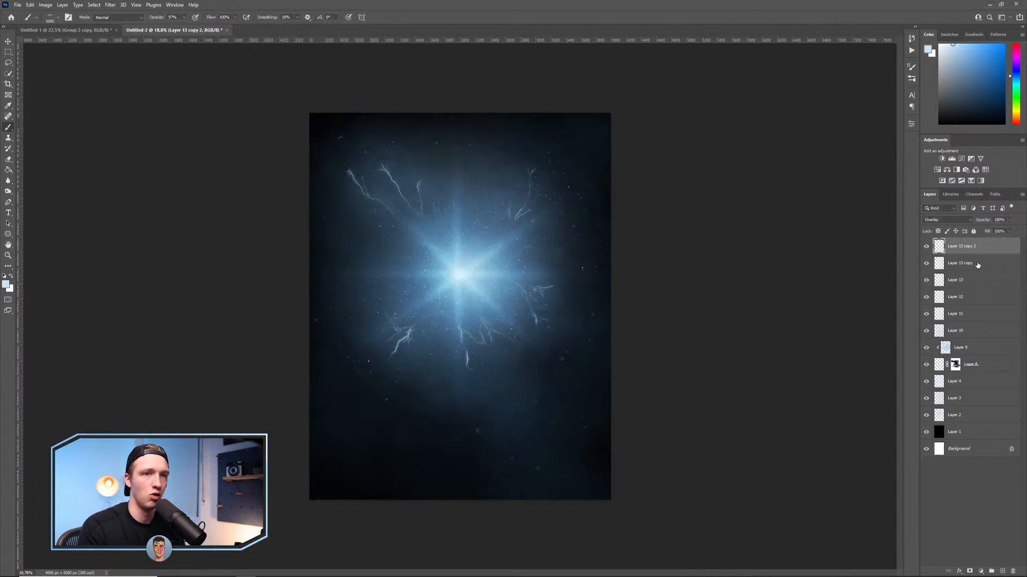
shift+click(961, 295)
key(ctrl+e)
click(945, 219)
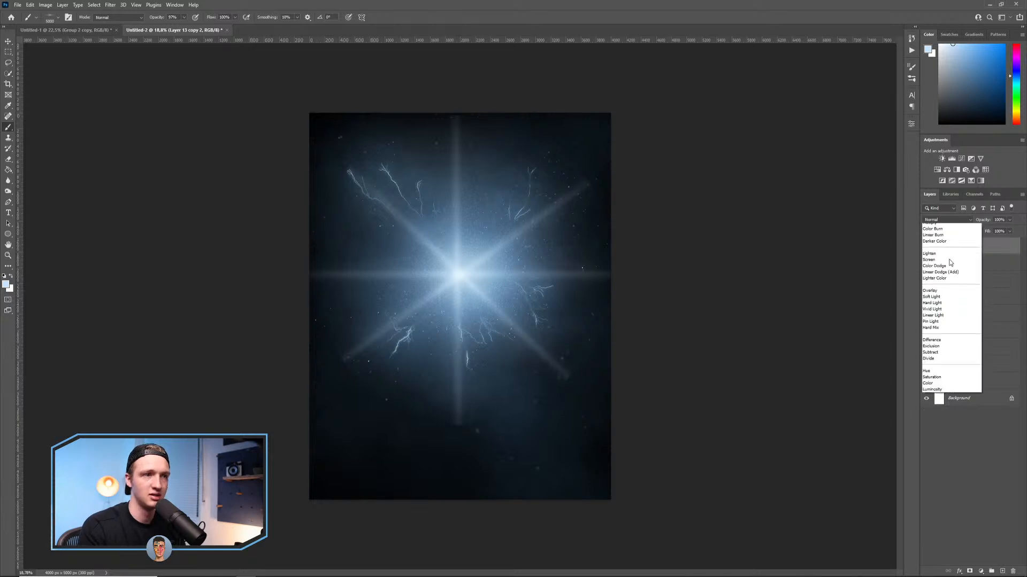
click(931, 319)
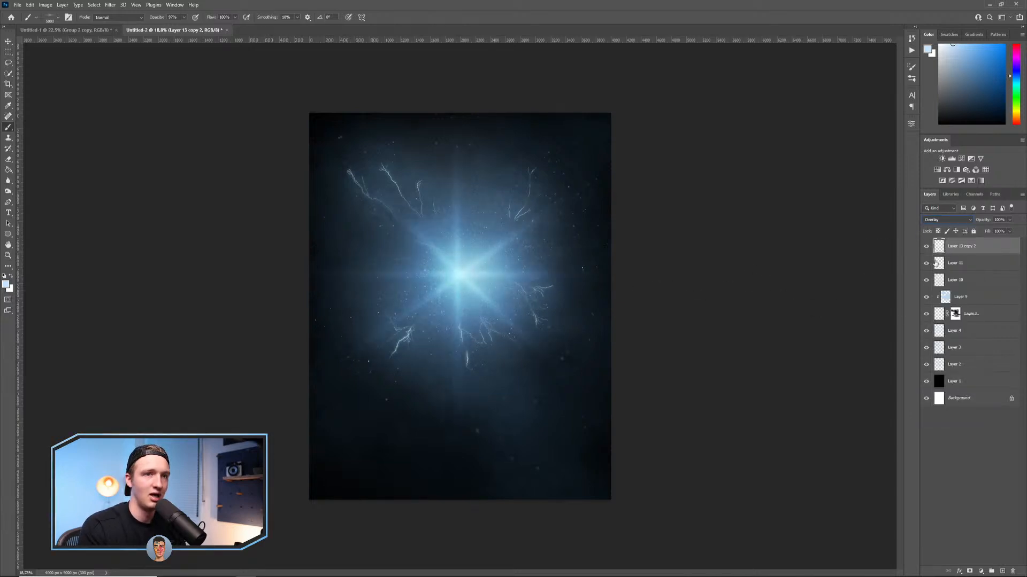
Add a layer mask to the merged flare and set up a radial Foreground to Transparent gradient.
click(970, 572)
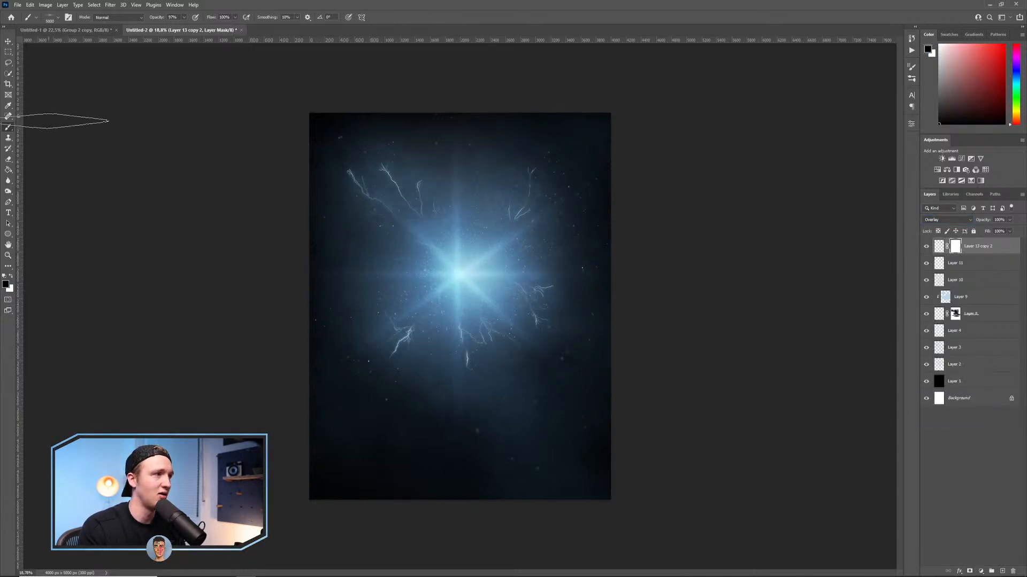
right_click(8, 172)
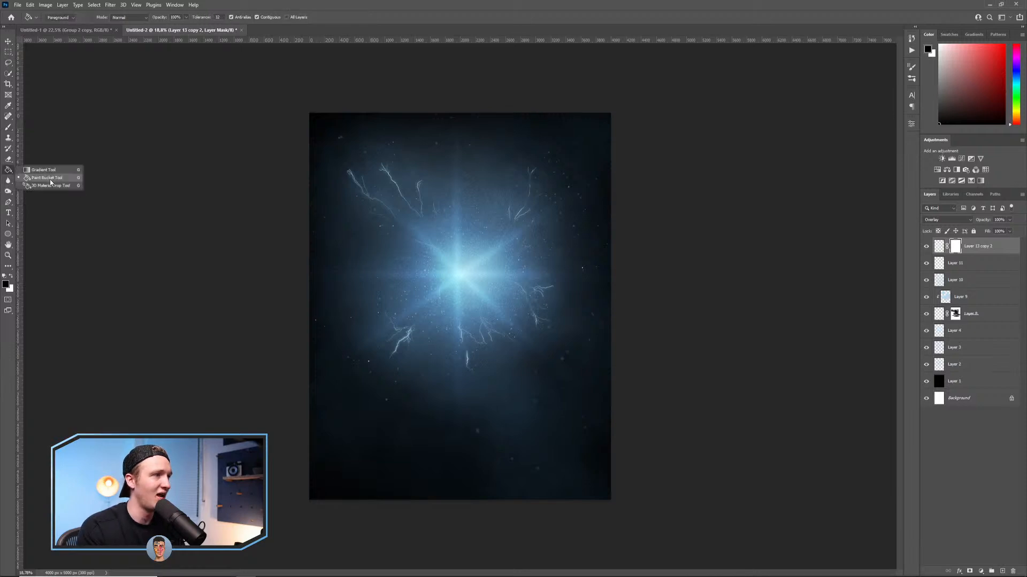
click(42, 170)
click(102, 17)
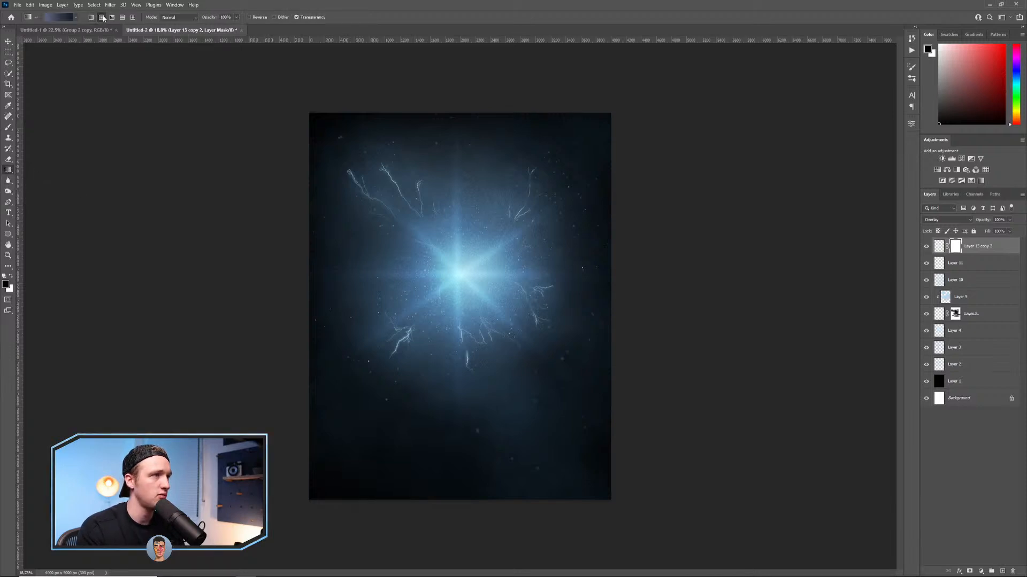
click(62, 17)
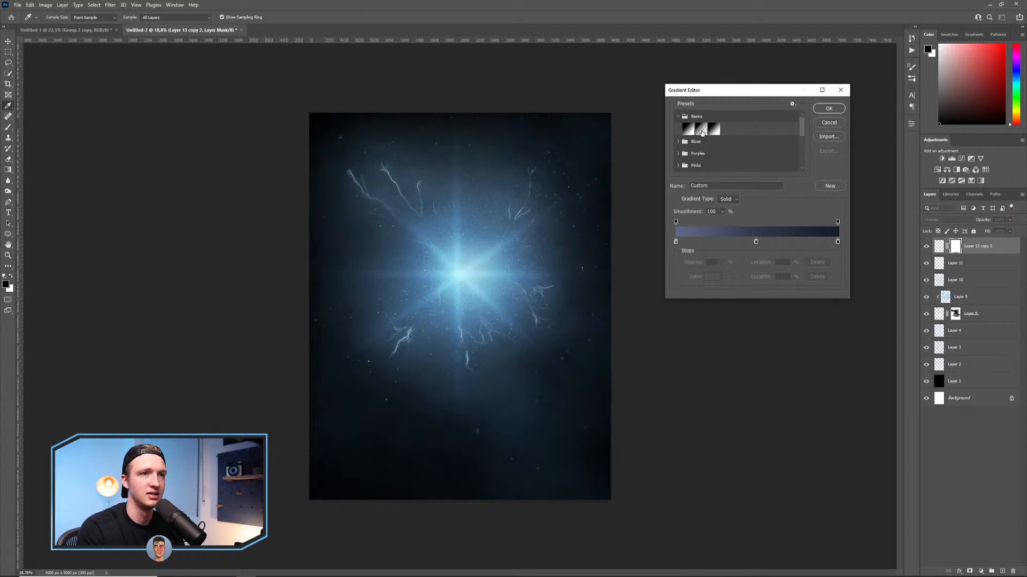
click(701, 130)
click(830, 109)
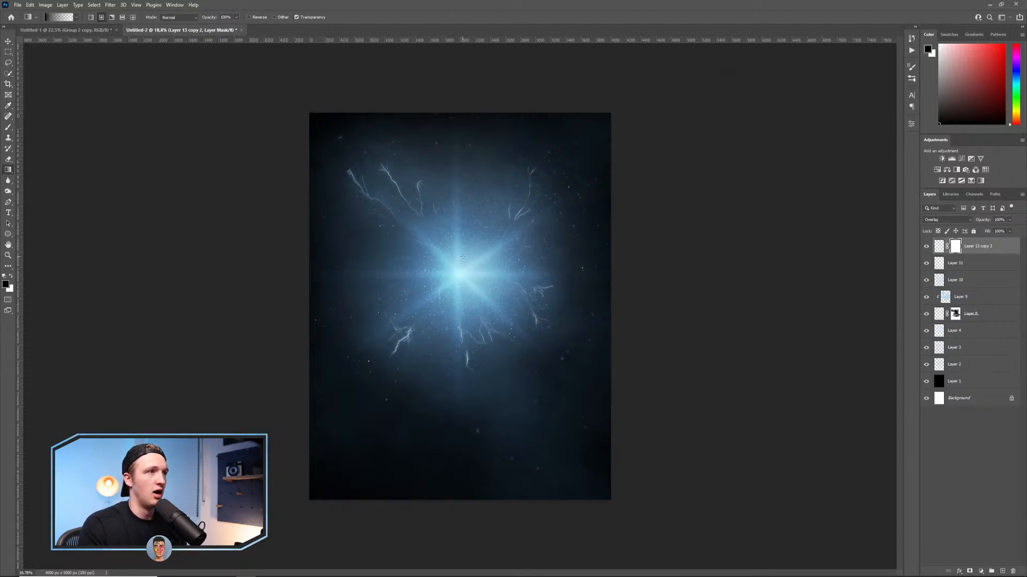
Switch the foreground colour to white for the mask and set the gradient's end colour stop to black (000000).
key(x)
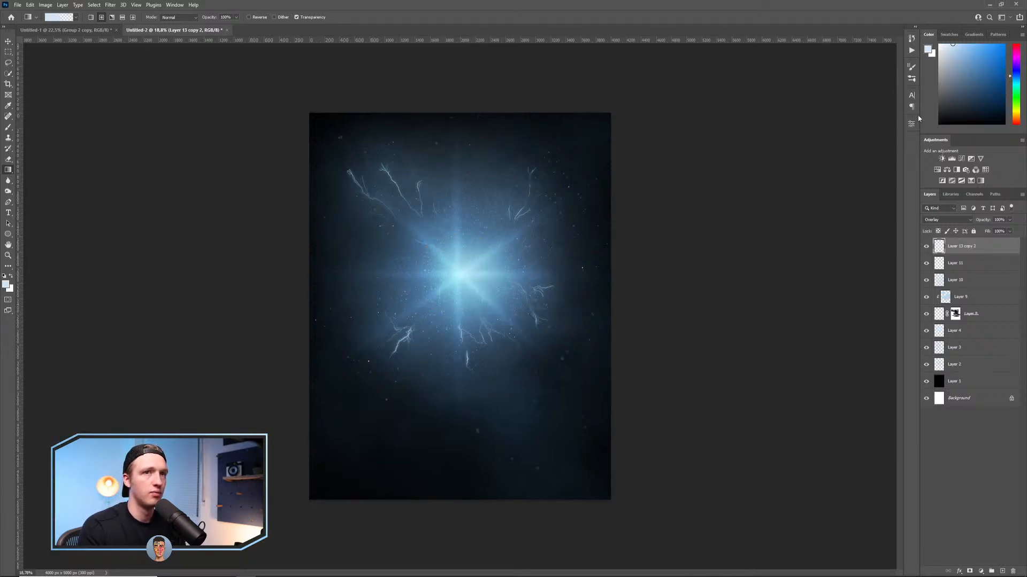
key(d)
drag(605, 288, 653, 282)
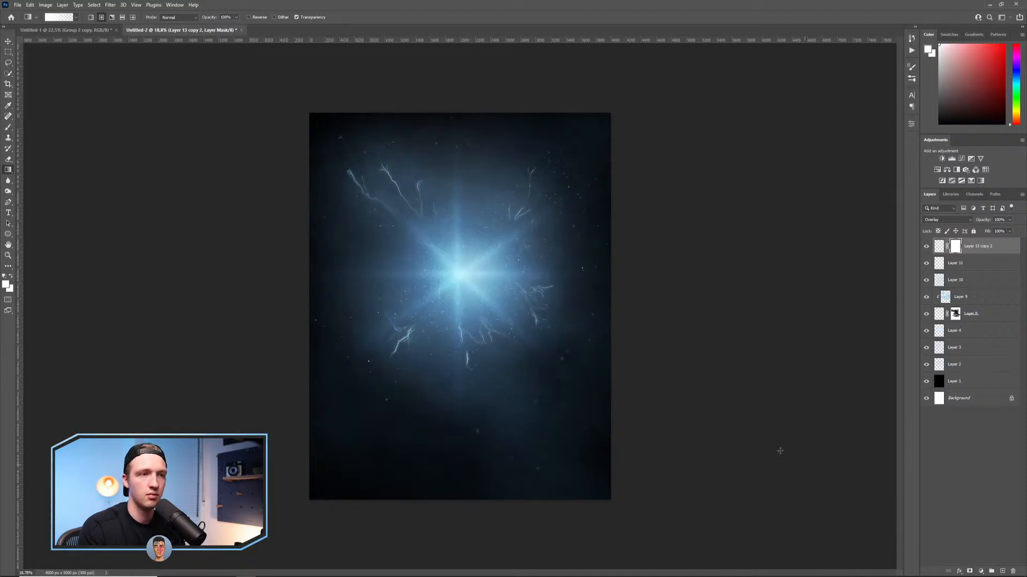
click(57, 18)
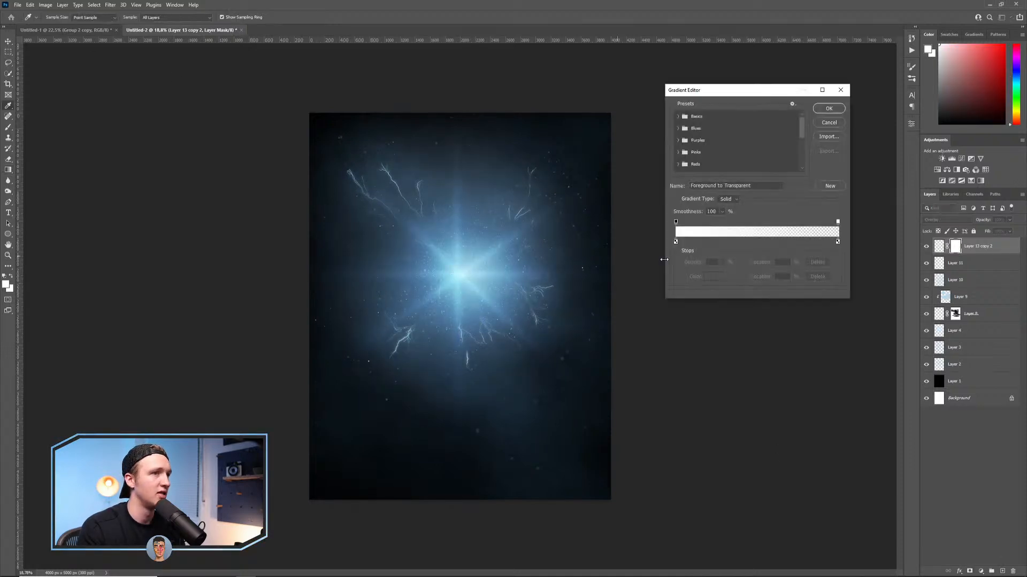
double_click(838, 242)
text(000000)
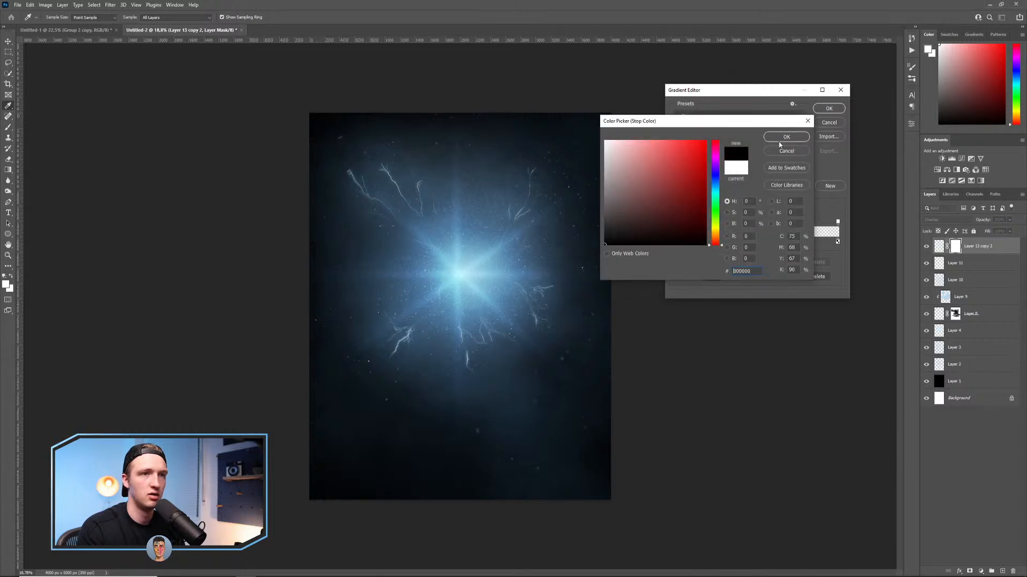
key(Return)
key(Return)
key(ctrl+z)
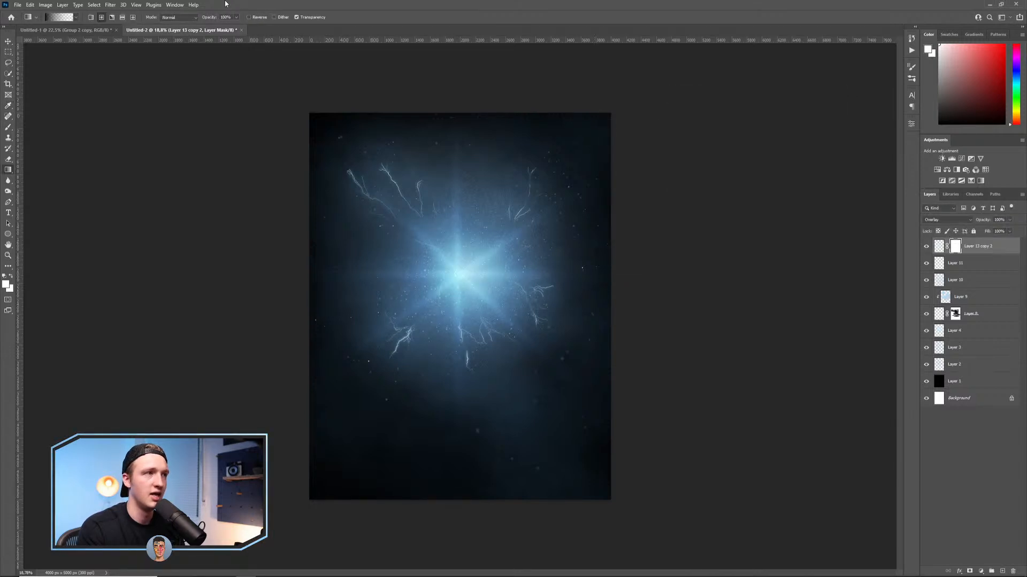
Reverse the gradient and apply it radially from the star's centre on the mask to fade the outer rays.
click(249, 18)
drag(460, 273, 680, 289)
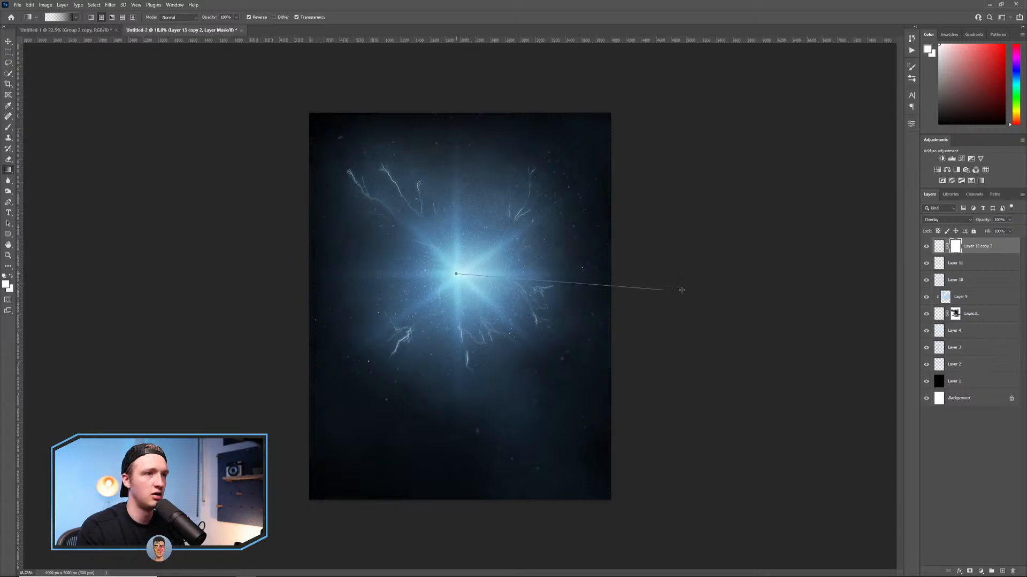
drag(457, 272, 736, 287)
drag(444, 277, 524, 283)
key(ctrl+z)
drag(458, 274, 504, 289)
key(ctrl+z)
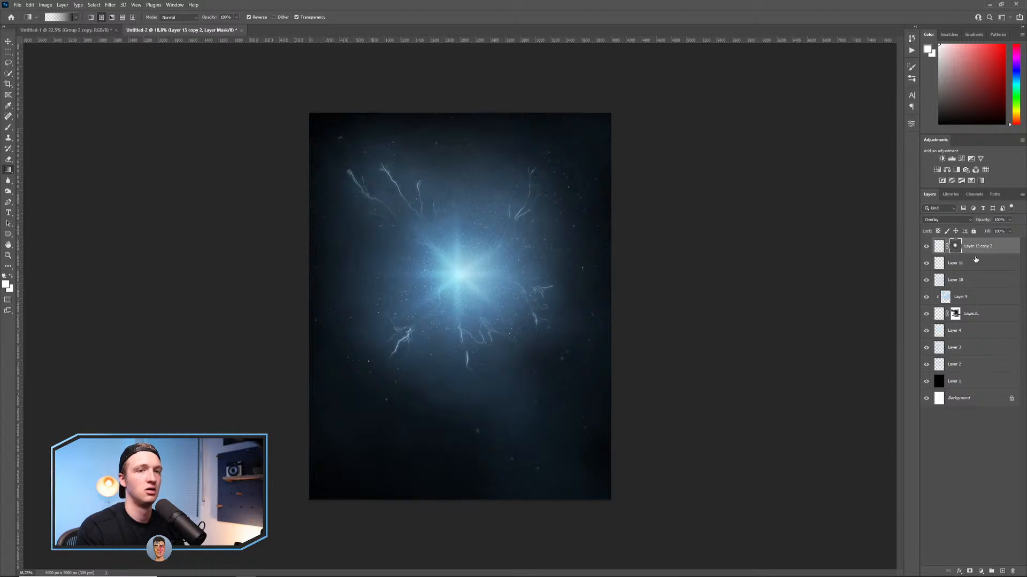
Toggle the flare layer's visibility to compare and lower its opacity to about 65%.
click(926, 247)
click(939, 246)
click(1010, 220)
drag(1009, 228, 997, 231)
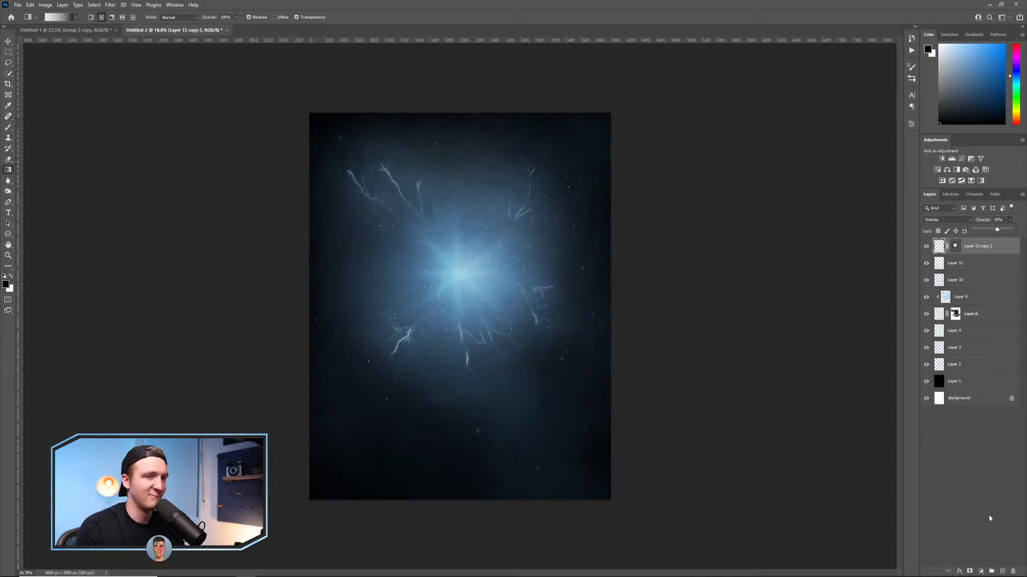
Create a new layer on top and choose a cloud brush from the Clouds set.
click(1002, 571)
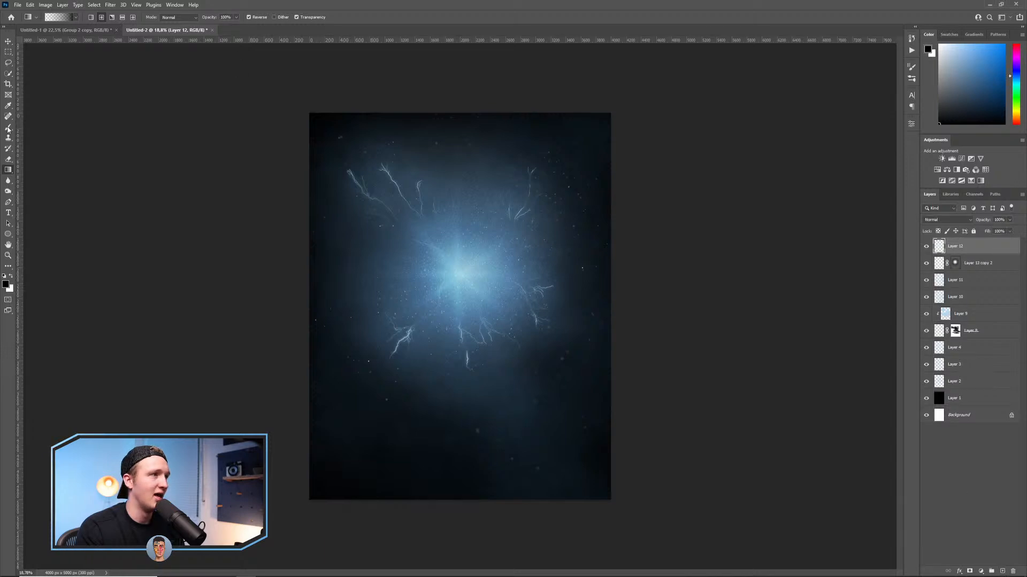
key(b)
click(58, 17)
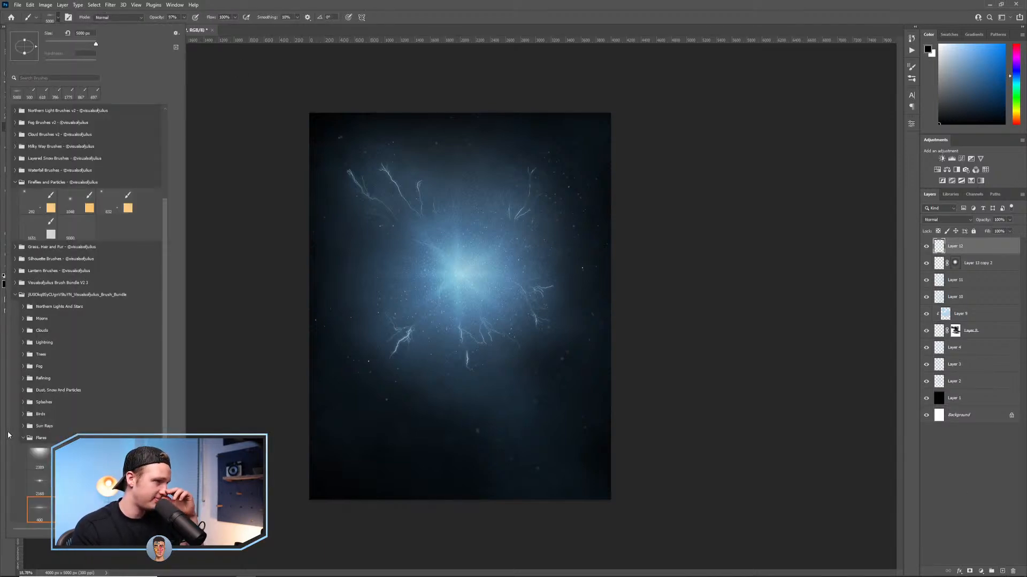
scroll(23, 439, up, 3)
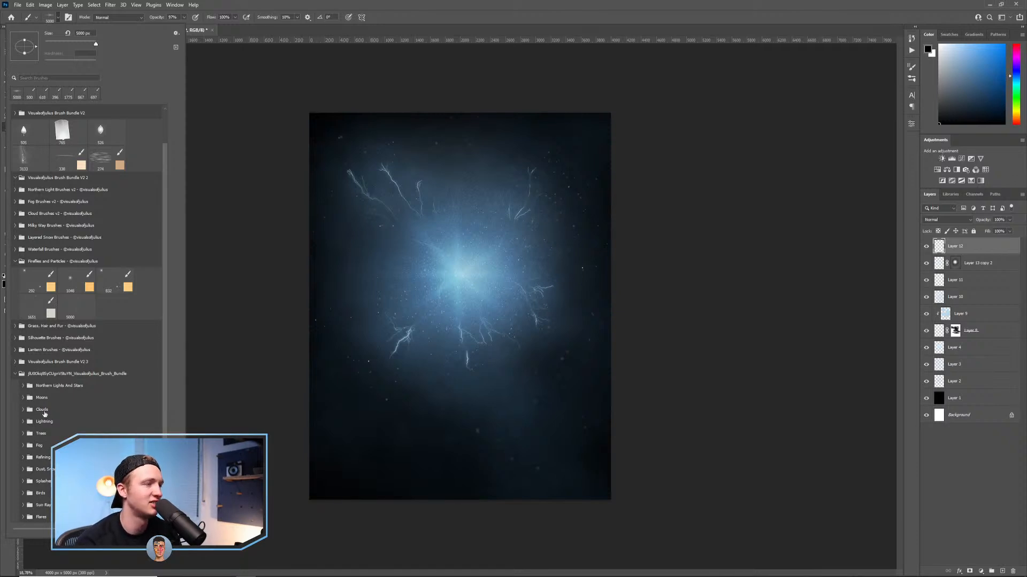
click(23, 410)
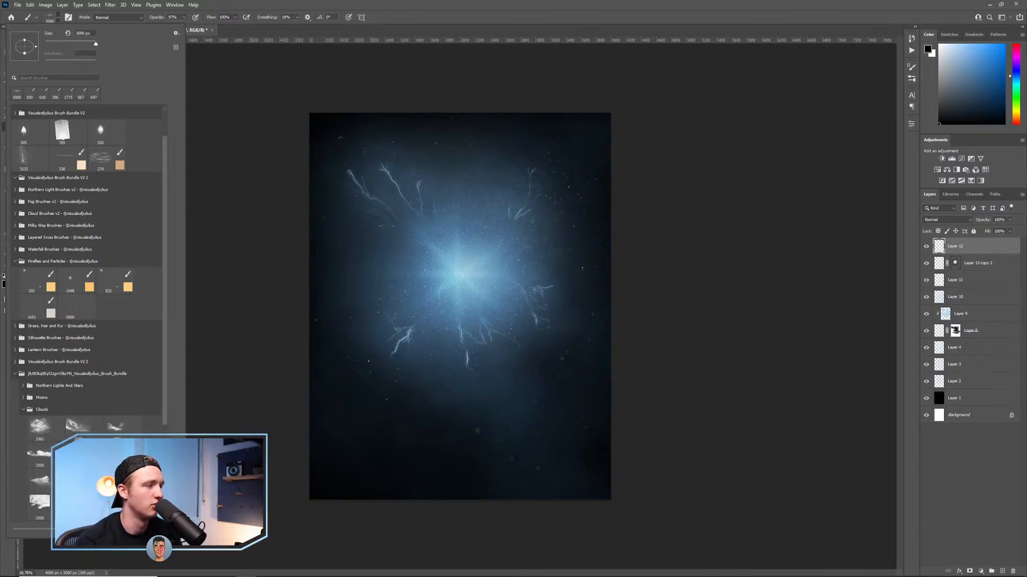
click(40, 436)
key(Return)
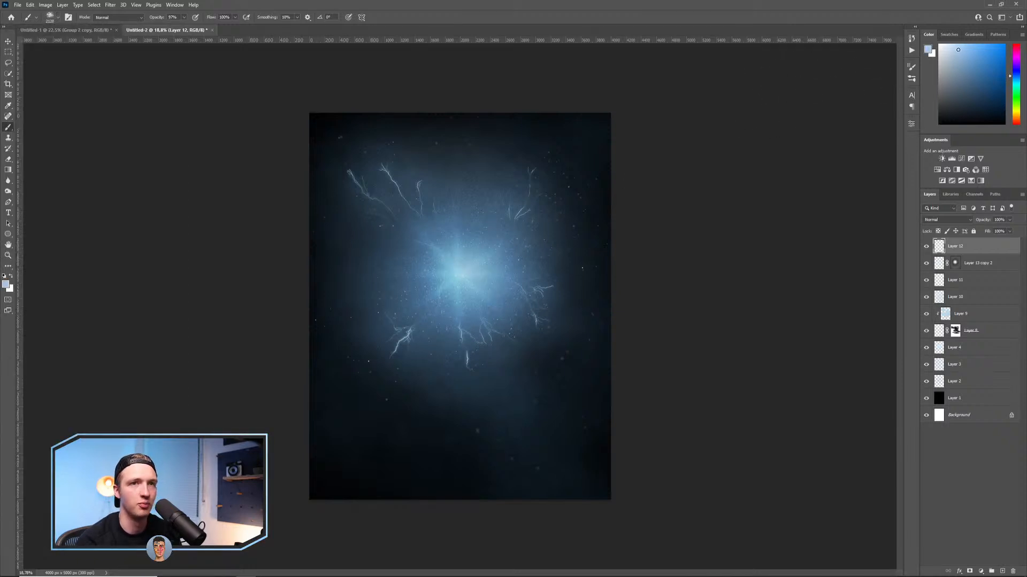
Pick a pale blue foreground colour and set the new layer's blend mode to Overlay.
alt+right_click(463, 268)
click(946, 47)
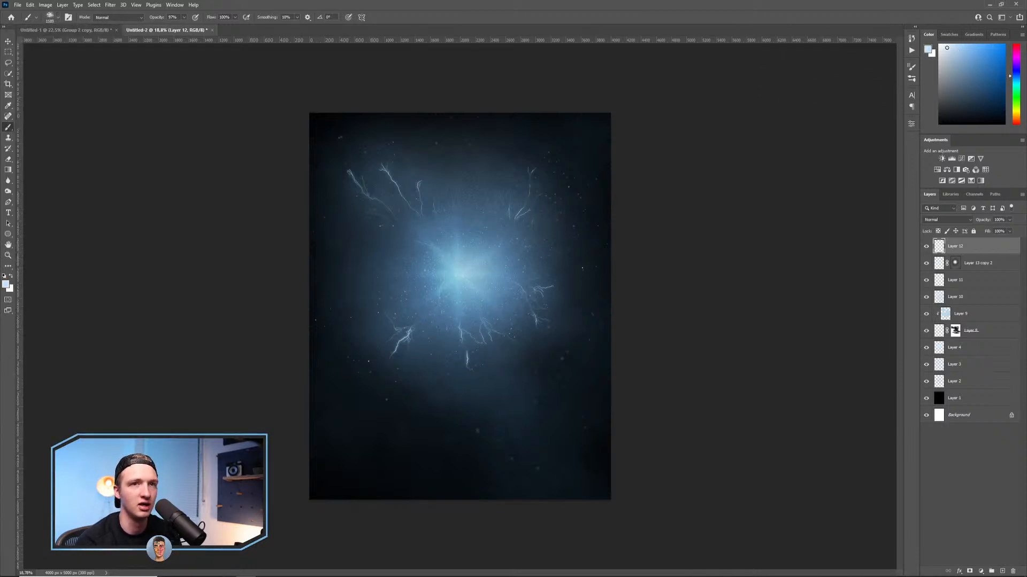
click(946, 219)
click(942, 321)
Undo the strong cloud stamp, set the brush to 24% flow and 100% opacity, and stamp the cloud over the central glow.
drag(462, 270, 489, 309)
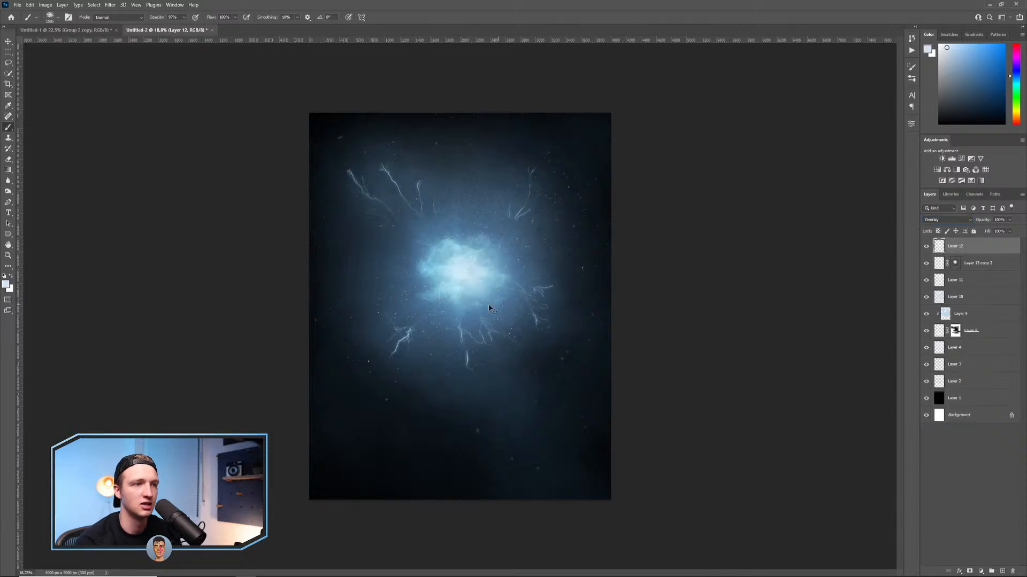
key(ctrl+z)
drag(234, 26, 189, 26)
click(184, 17)
click(459, 270)
Build up soft pale-blue clouds around and over the central glow with an enlarged cloud brush.
click(491, 381)
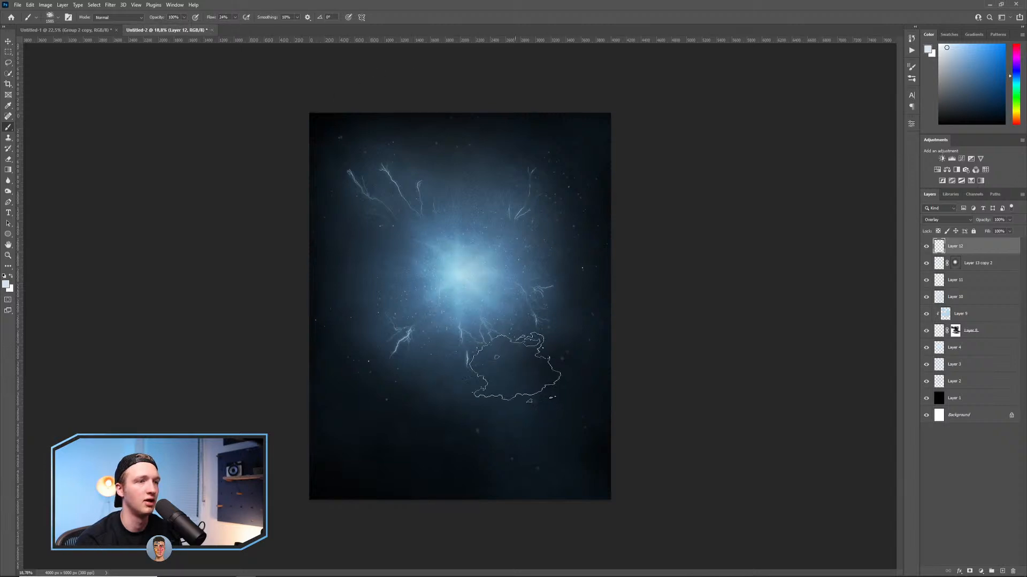
key(])
key(])
click(499, 191)
click(546, 269)
drag(522, 390, 499, 380)
click(450, 391)
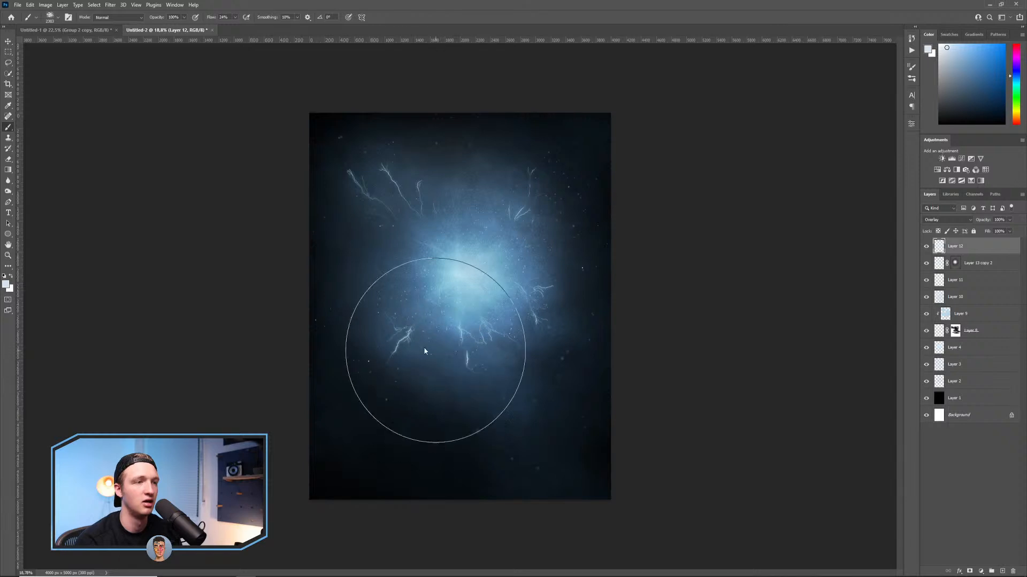
drag(412, 300, 404, 268)
click(403, 231)
click(385, 318)
drag(463, 402, 484, 402)
drag(522, 351, 495, 350)
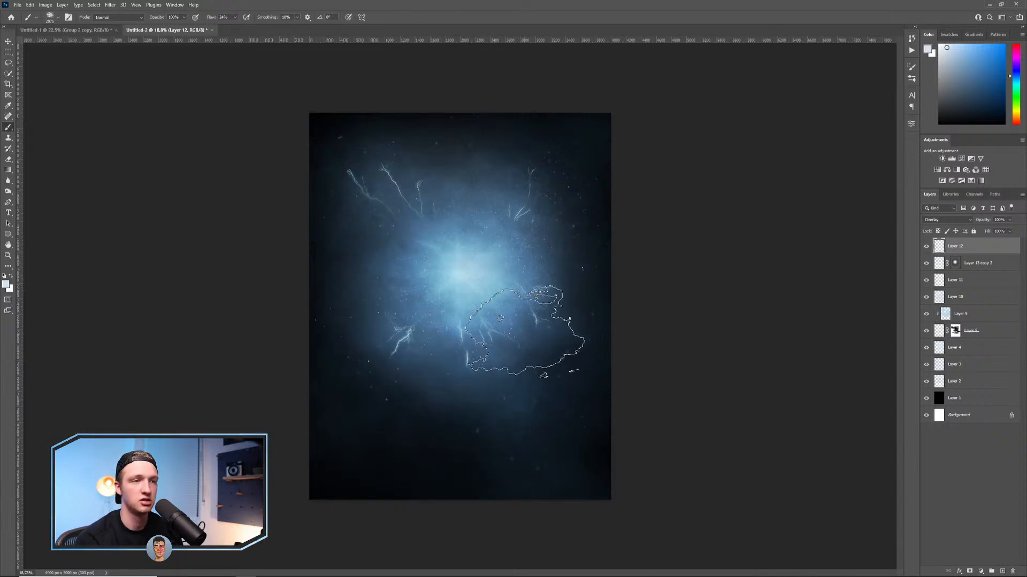
mouse_move(493, 267)
mouse_down()
mouse_move(449, 268)
mouse_move(441, 281)
mouse_up()
click(458, 270)
Choose a more saturated blue and paint very large cloud stamps across the outer and lower areas of the canvas.
key(ctrl+plus)
drag(514, 298, 707, 297)
click(968, 57)
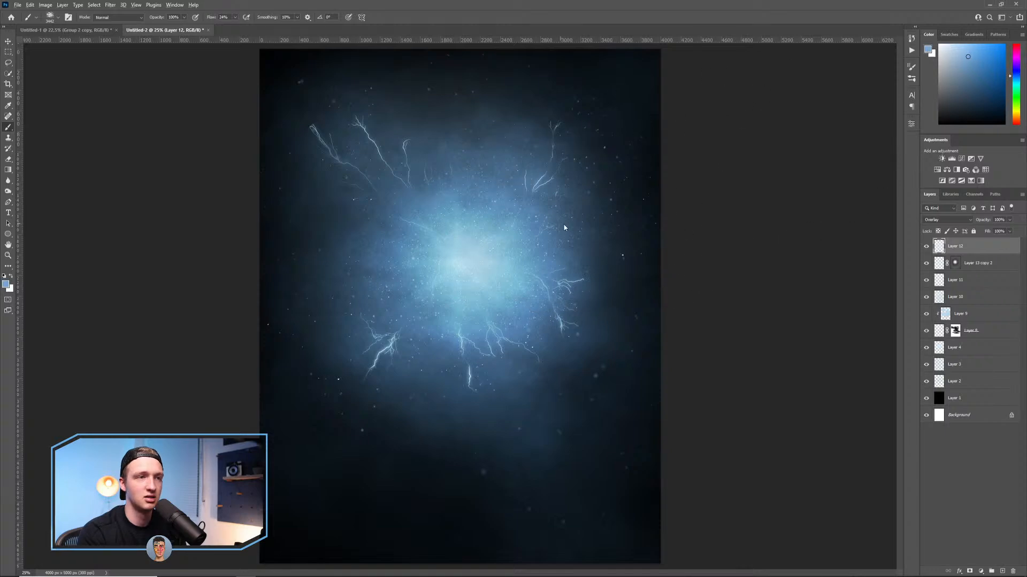
click(373, 141)
click(431, 407)
drag(559, 449, 630, 452)
click(665, 457)
scroll(513, 200, down, 3)
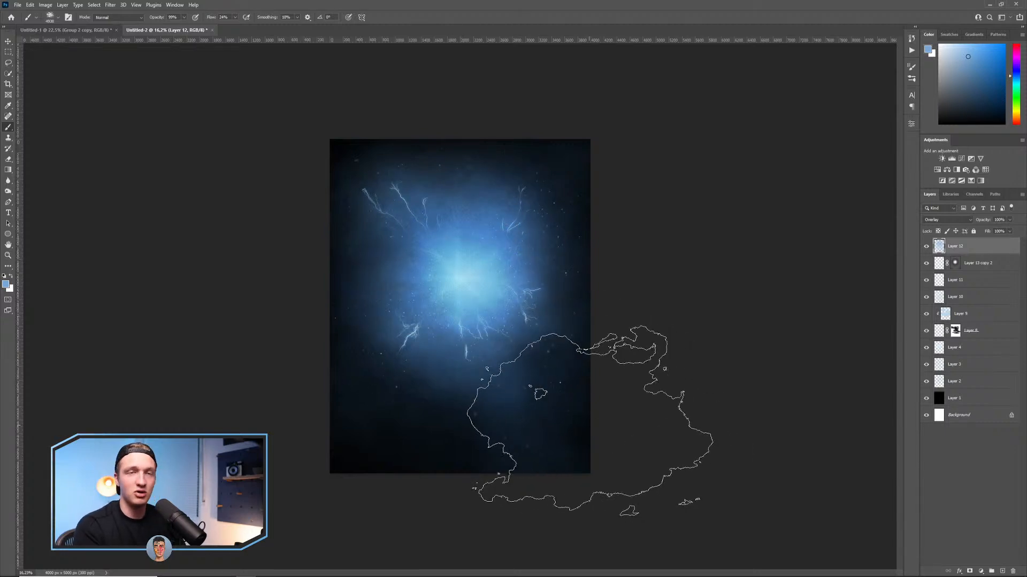
Toggle the masked flare layer to compare, and reduce the top cloud layer's fill to 77%.
scroll(572, 422, up, 2)
click(926, 263)
click(926, 264)
click(1009, 231)
drag(1011, 241, 992, 245)
Lower the masked flare layer's fill to 62% and compare the image with and without the cloud layer.
click(976, 263)
click(1009, 231)
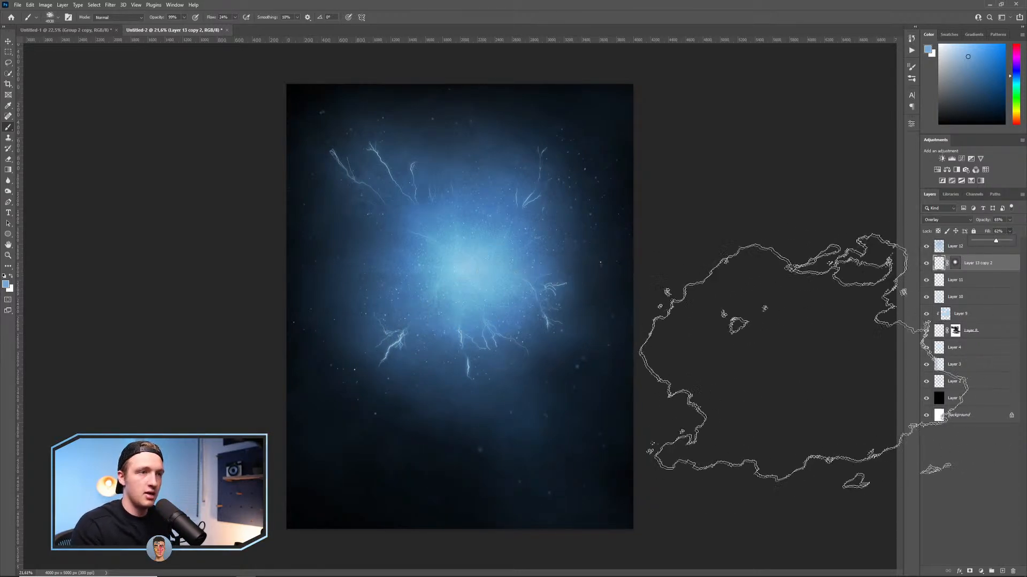
click(926, 247)
click(926, 247)
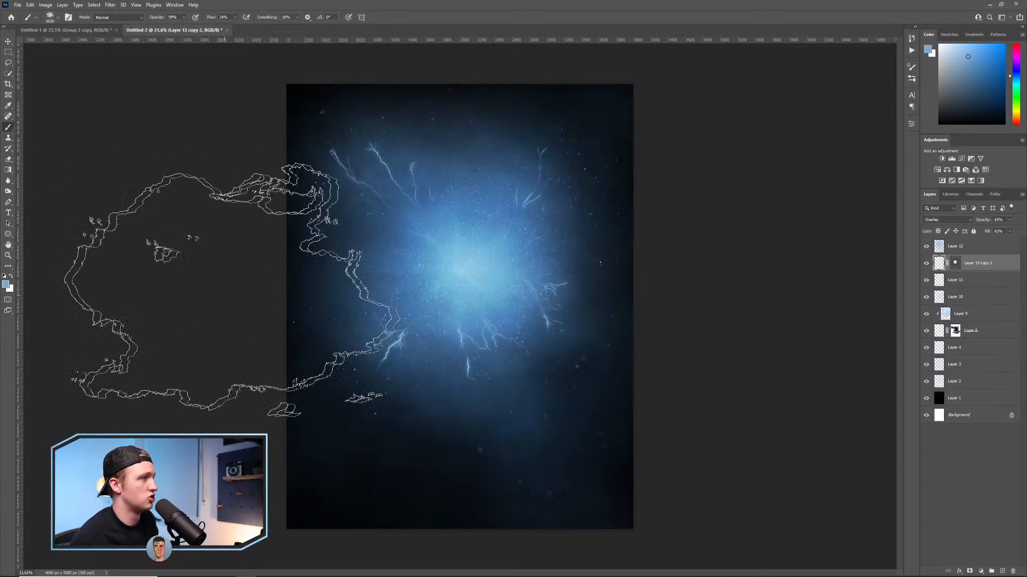
Select the top cloud layer, start a Save for Web export, and lower its JPEG quality to 57.
click(963, 246)
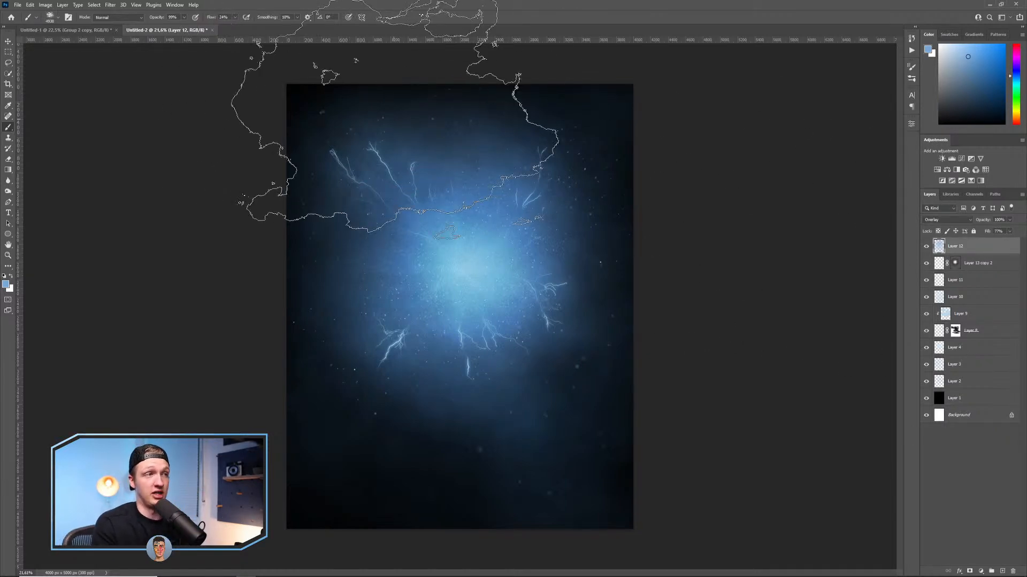
click(17, 5)
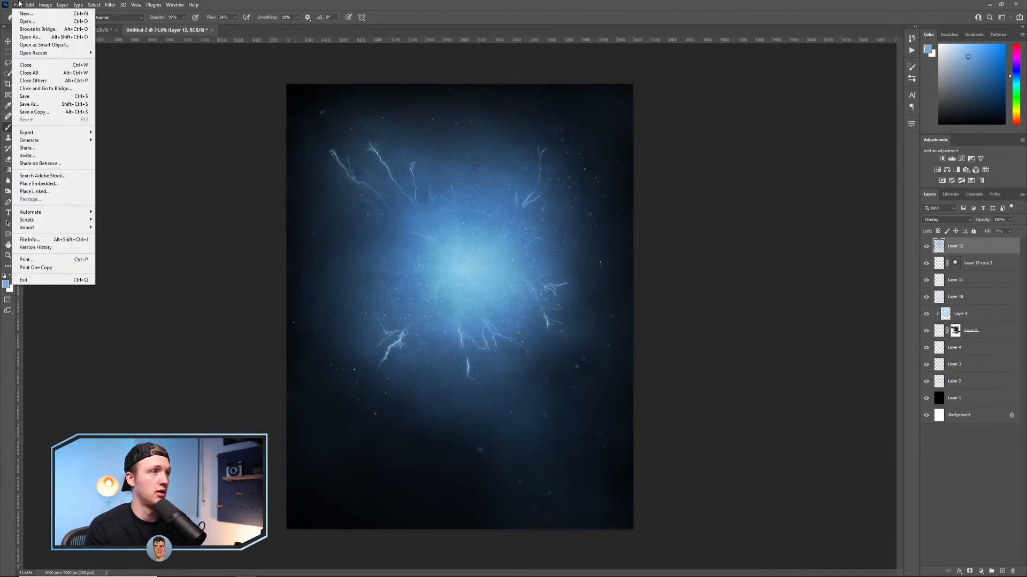
mouse_move(59, 132)
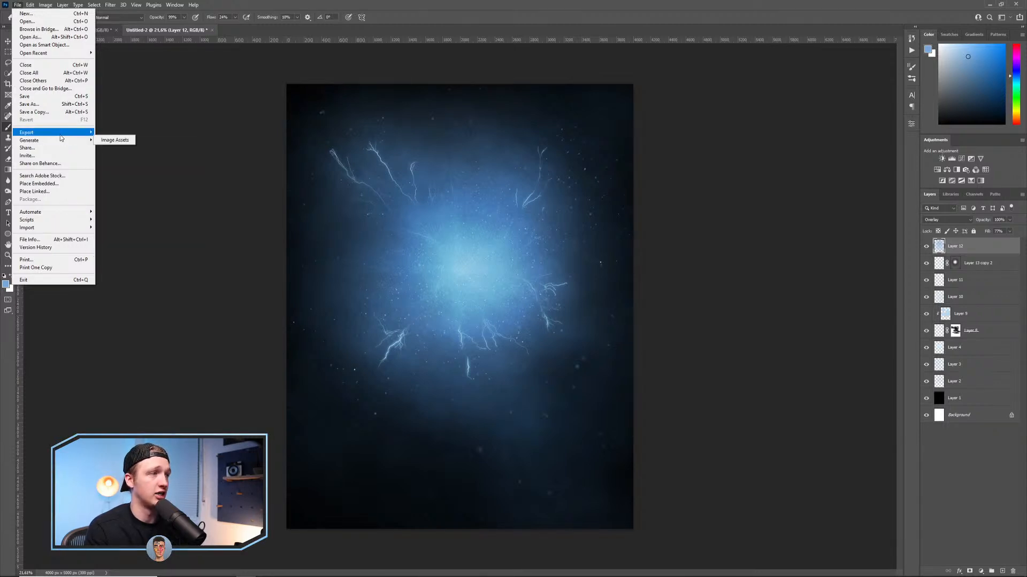
click(158, 166)
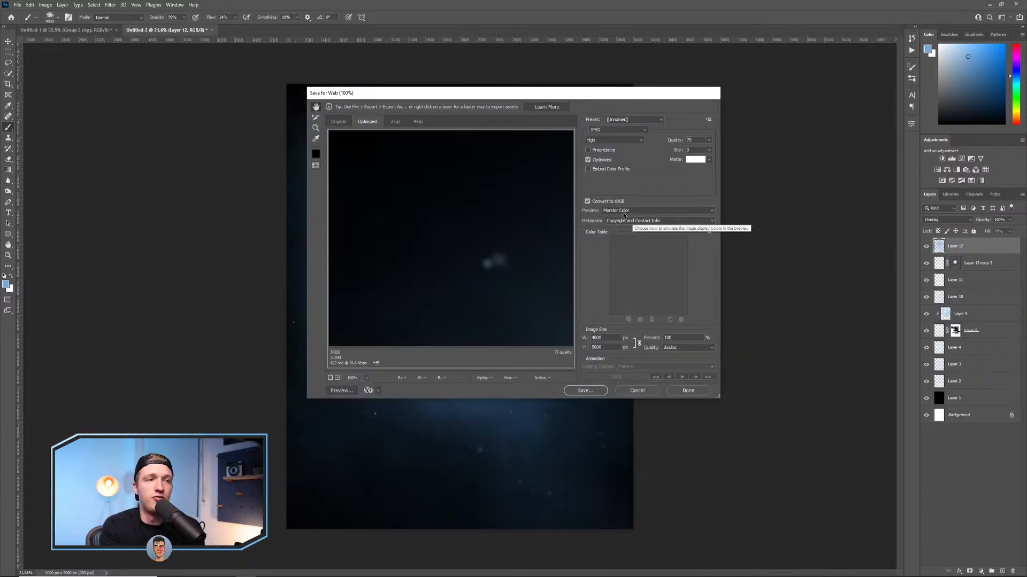
mouse_move(708, 140)
mouse_down()
mouse_move(711, 153)
mouse_move(696, 154)
mouse_up()
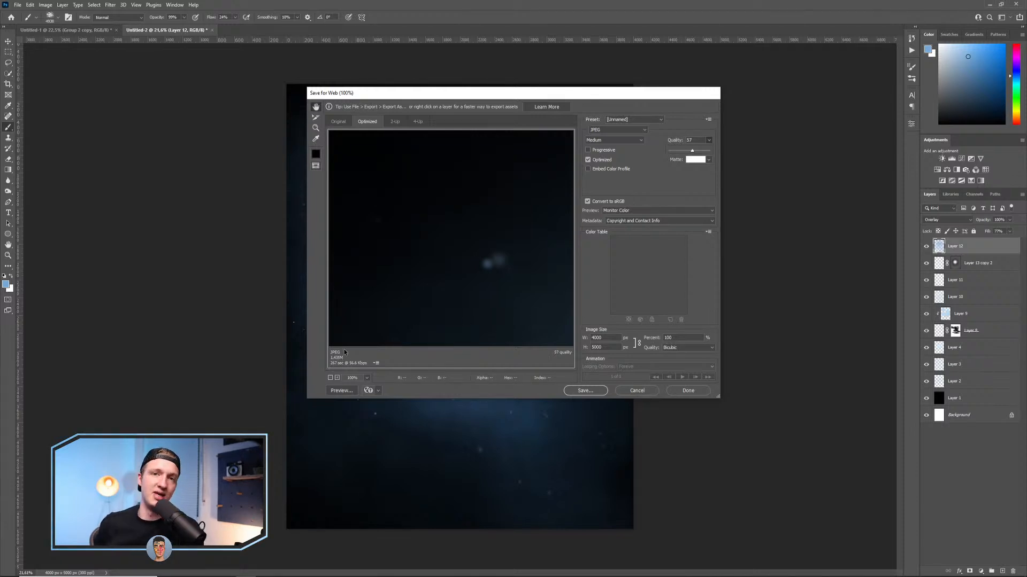
click(413, 286)
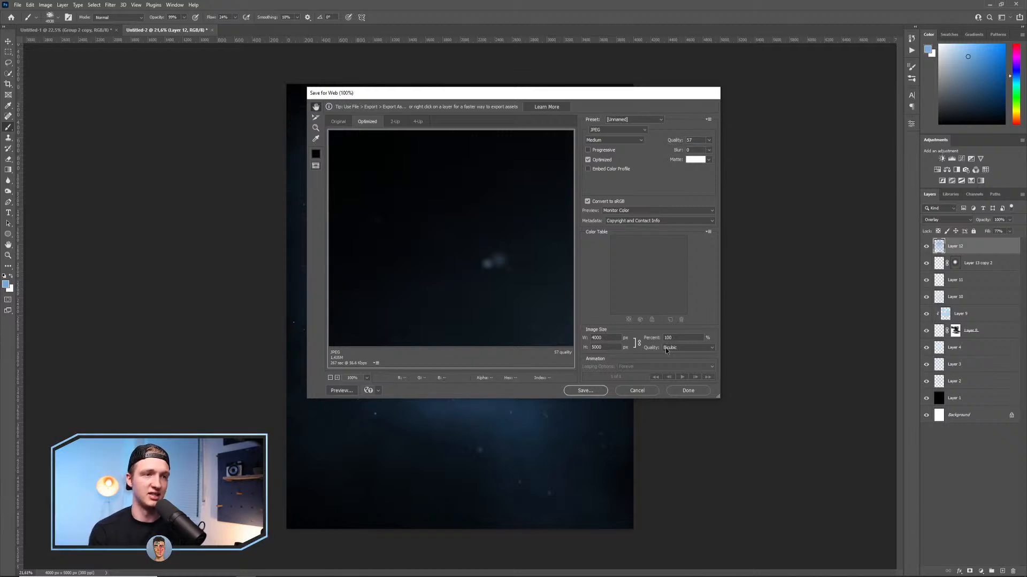
Scale the web export's image size to 30 percent.
click(679, 337)
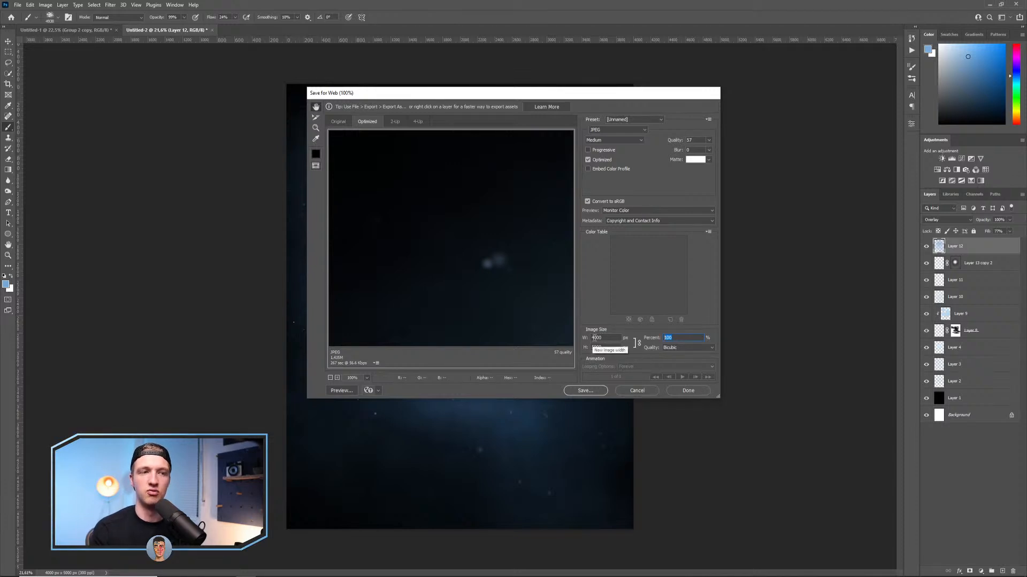
text(30)
key(Return)
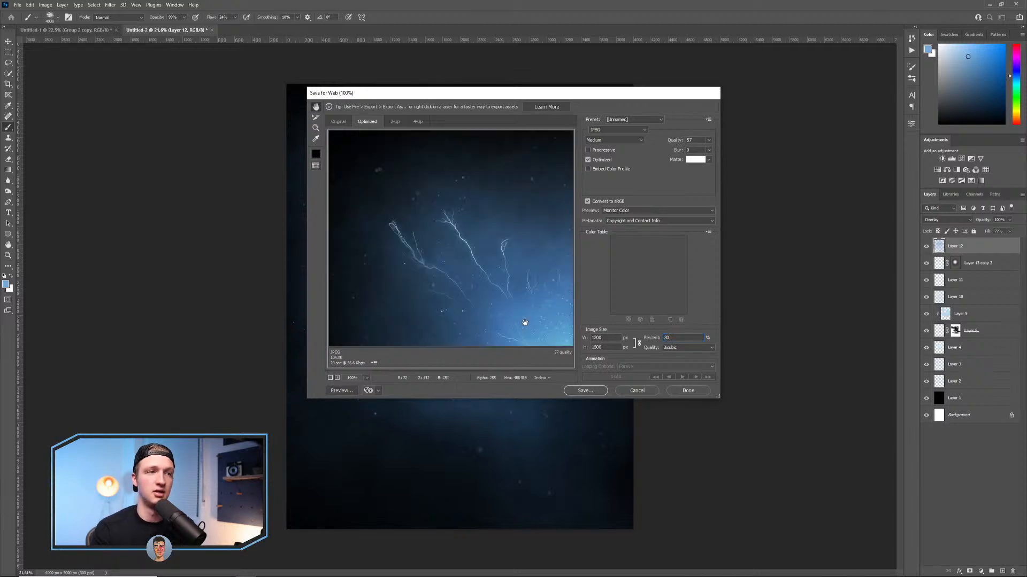
Inspect the lightning and central glow across the reduced export preview, and cancel the export.
drag(529, 311, 417, 177)
drag(511, 289, 416, 188)
drag(450, 275, 481, 305)
drag(409, 189, 516, 328)
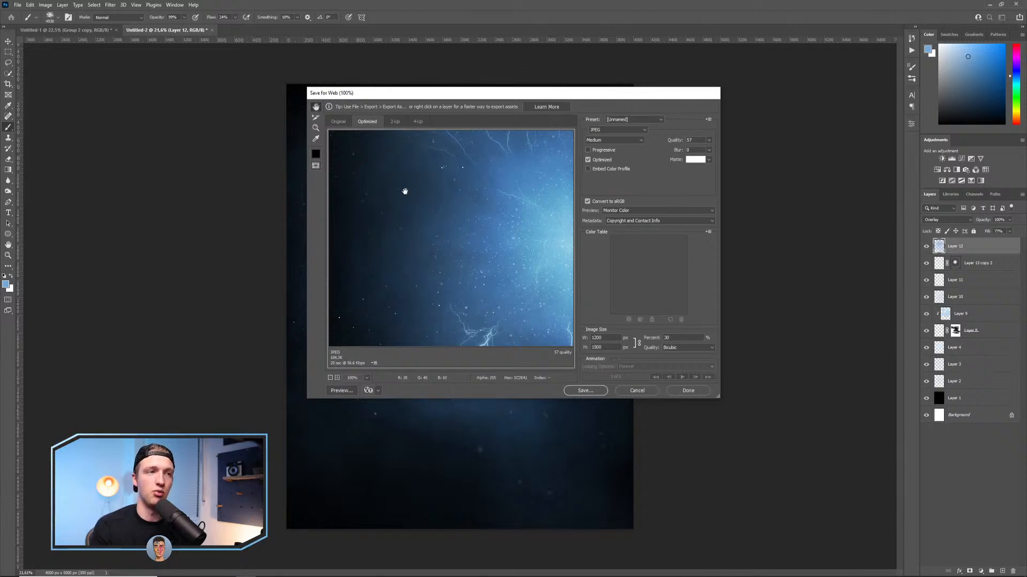
drag(489, 284, 468, 261)
mouse_move(504, 300)
mouse_down()
mouse_move(415, 241)
mouse_move(504, 279)
mouse_up()
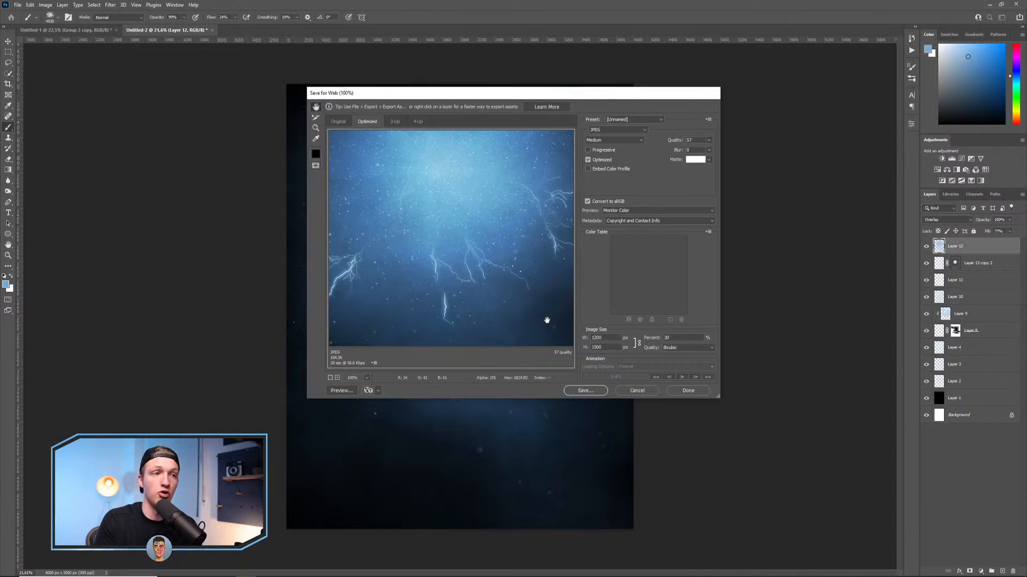
click(637, 391)
key(ctrl+d)
Examine the image's available color modes and bit depths without changing them.
click(17, 4)
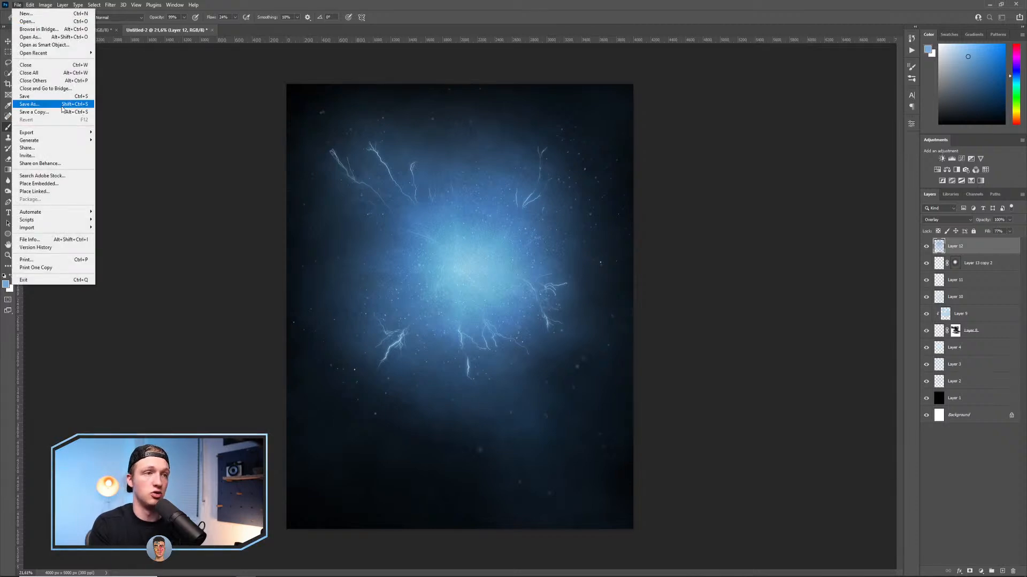
key(Escape)
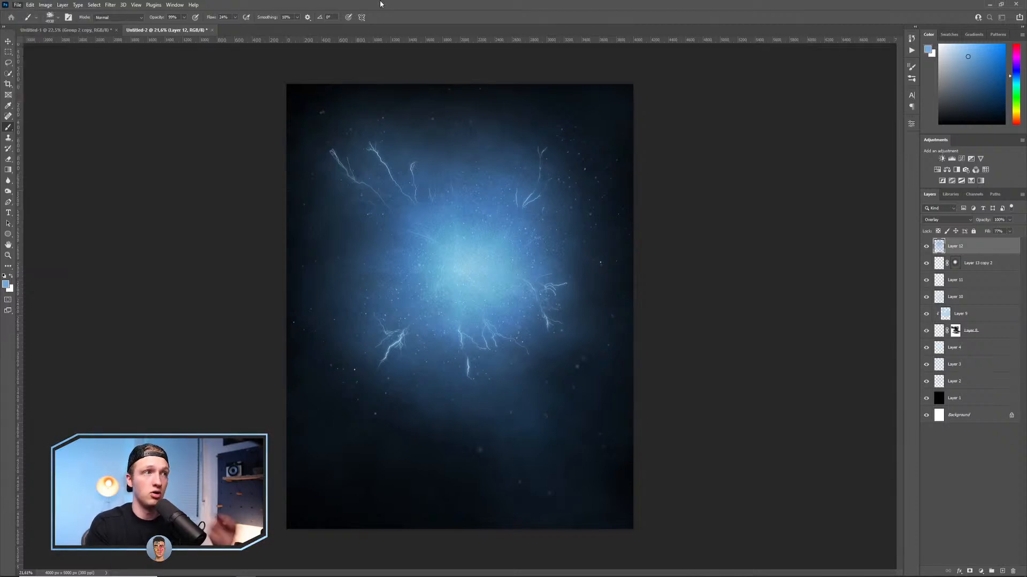
click(46, 5)
mouse_move(52, 17)
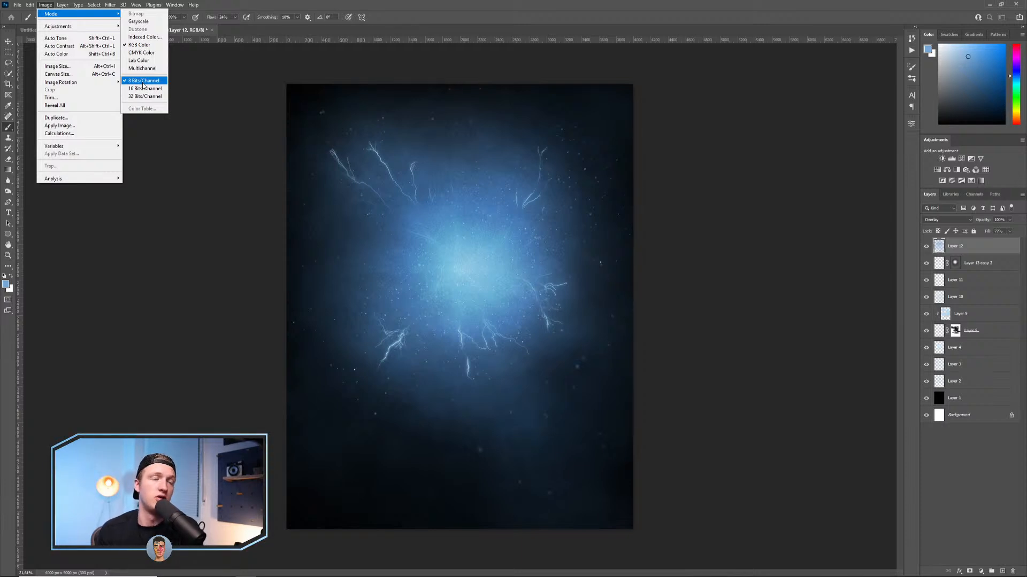
click(328, 9)
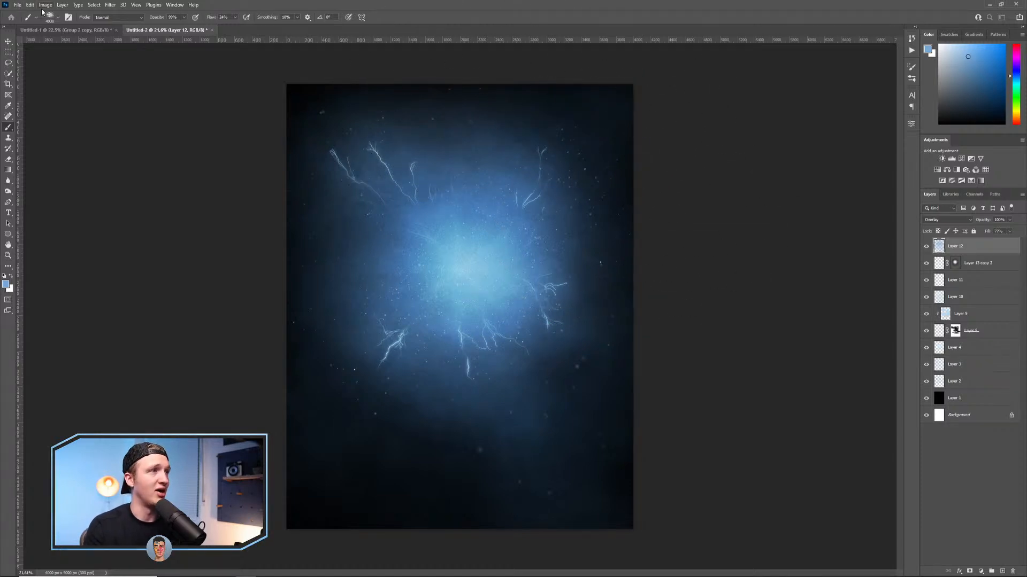
Review the color profile choices for a new document and close the setup without creating one.
click(18, 4)
click(27, 13)
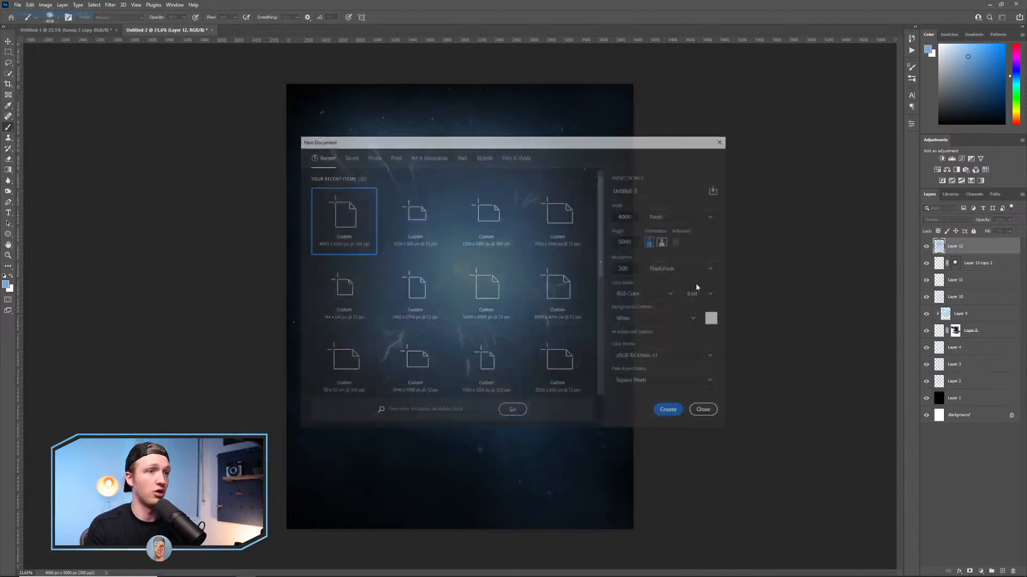
click(668, 358)
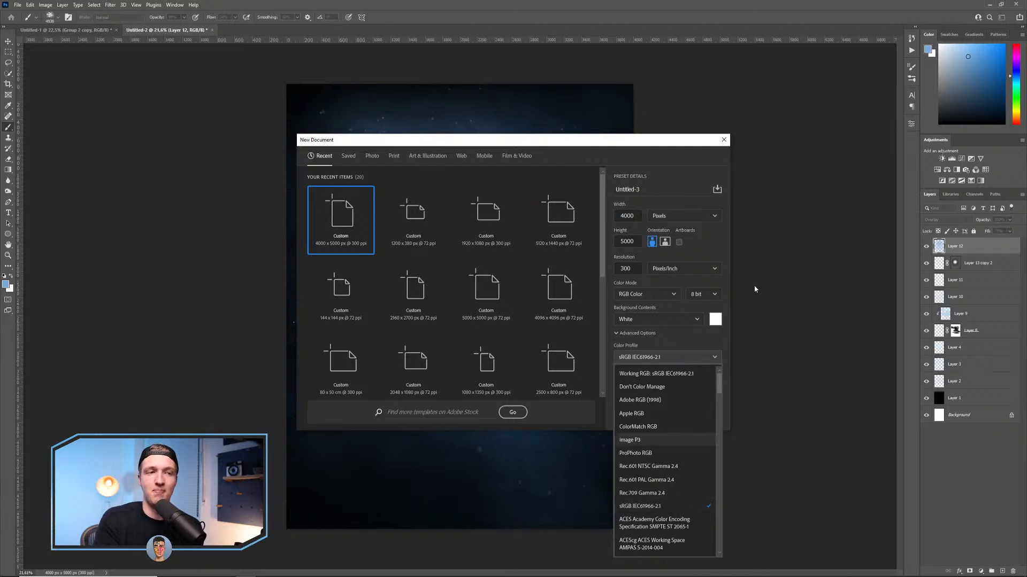
click(683, 336)
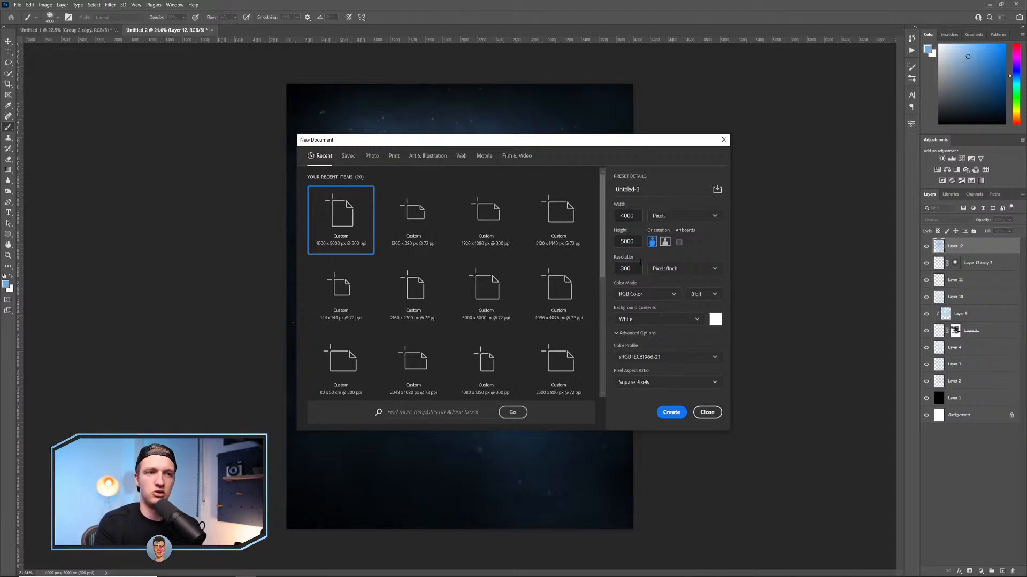
click(709, 414)
Examine the file formats offered by Save As and close the dialog without saving.
click(17, 5)
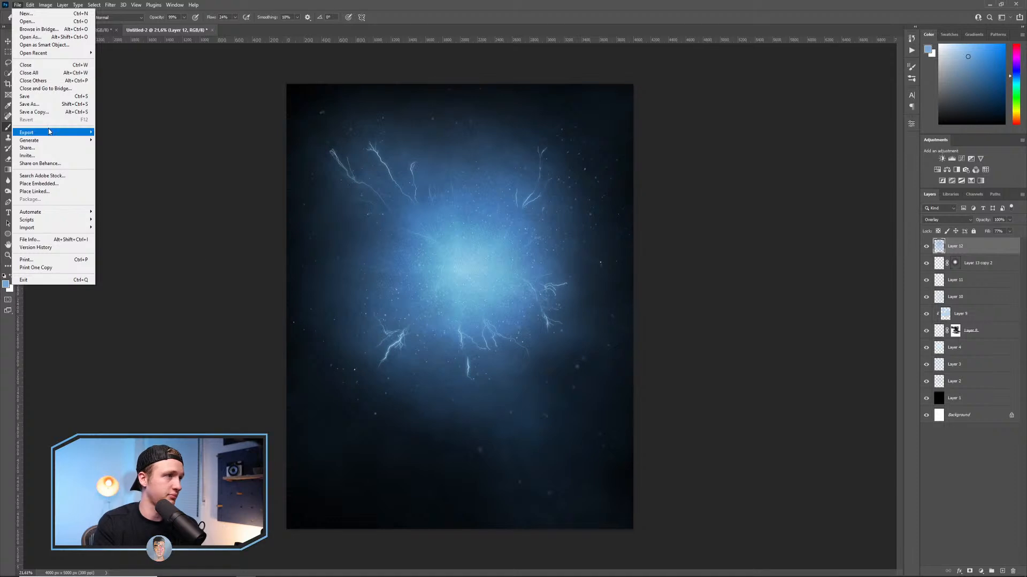
click(30, 104)
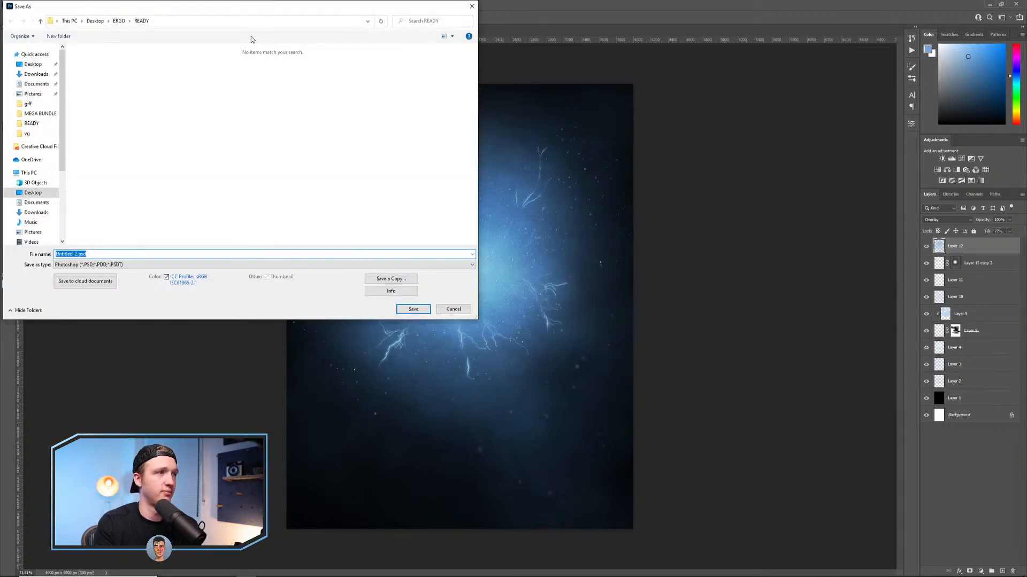
drag(236, 8, 426, 108)
click(321, 364)
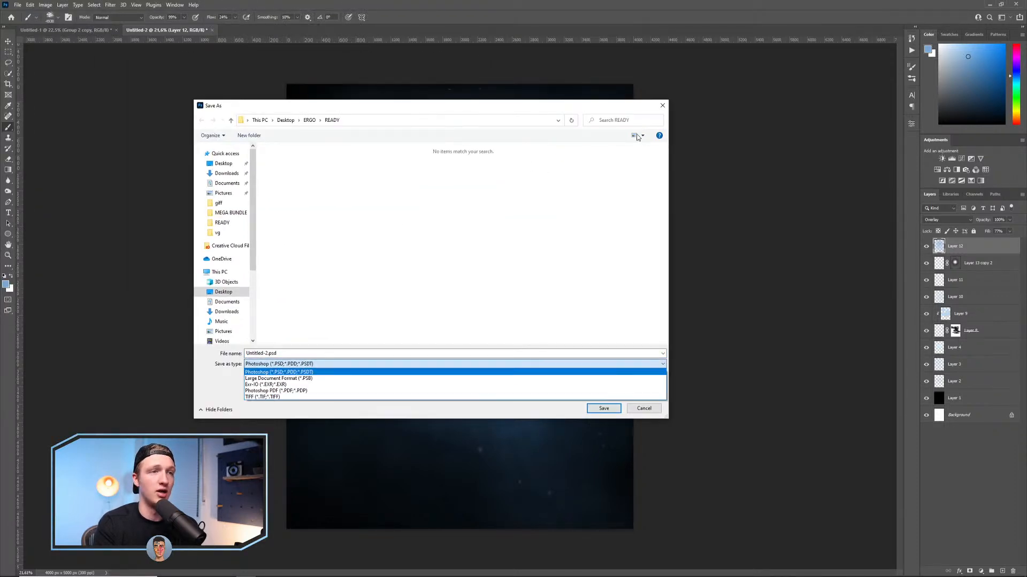
click(662, 105)
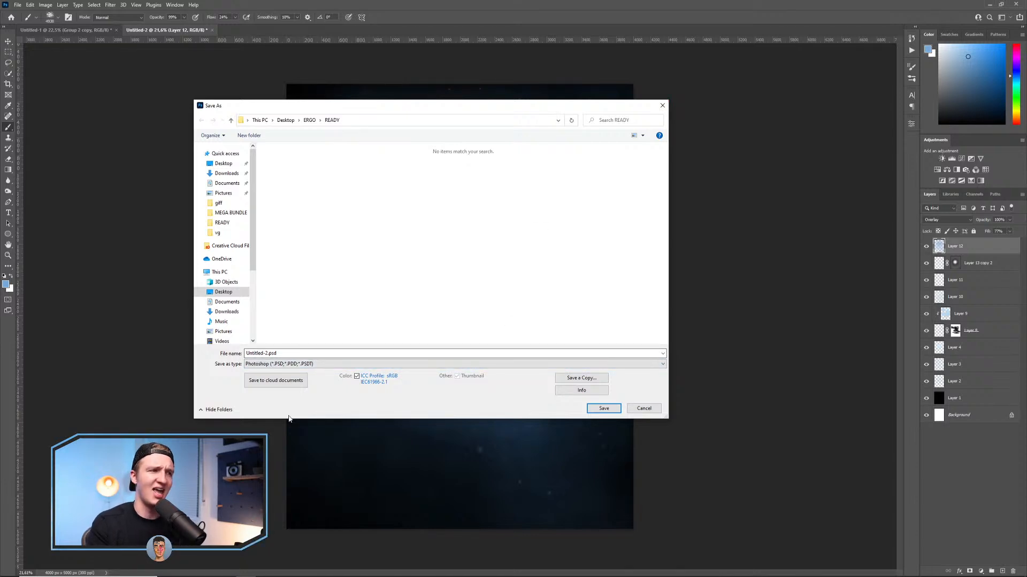
click(661, 108)
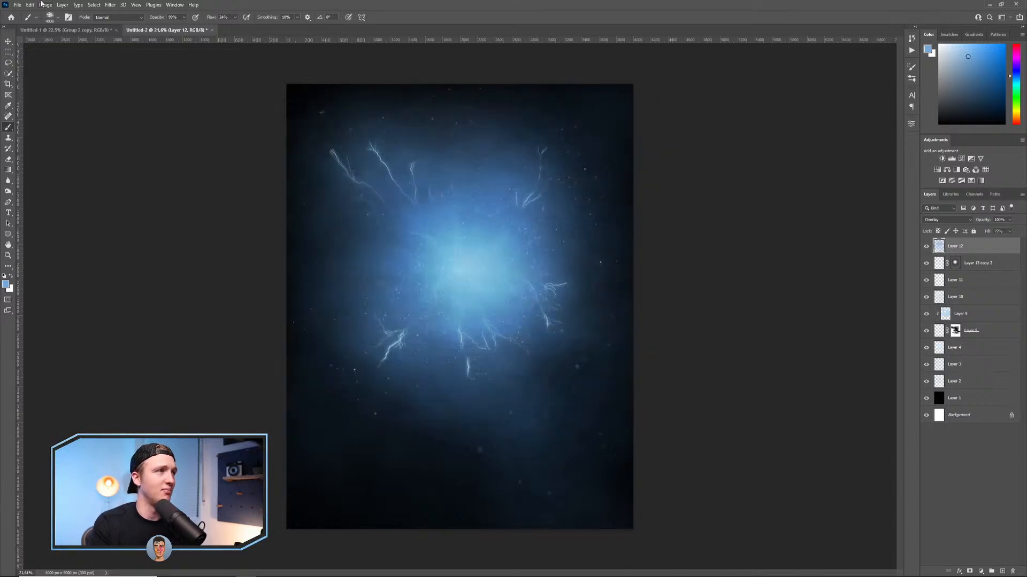
Examine the file formats offered by Save a Copy, including JPEG, and close the dialog without saving.
click(17, 4)
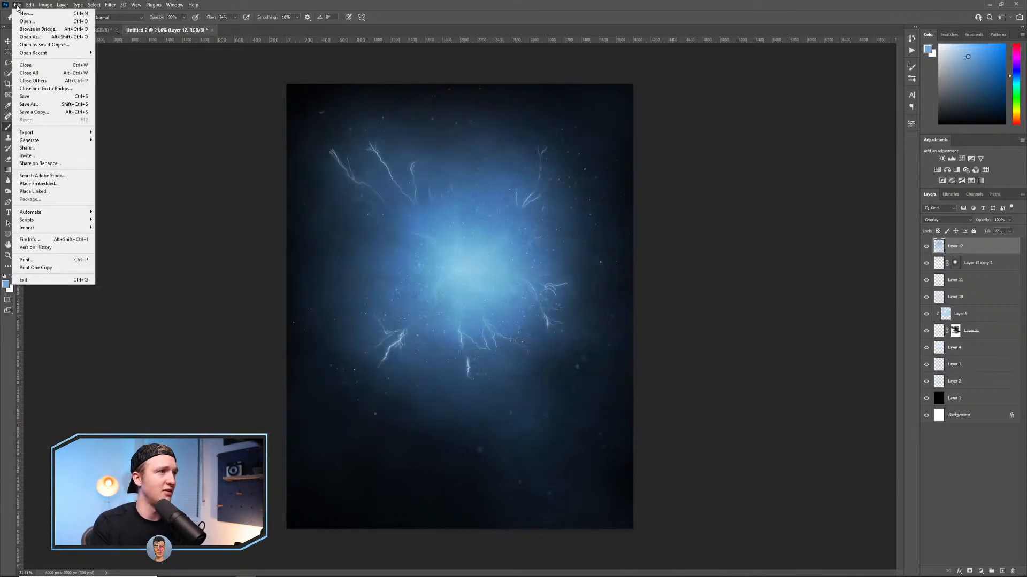
click(43, 112)
click(340, 363)
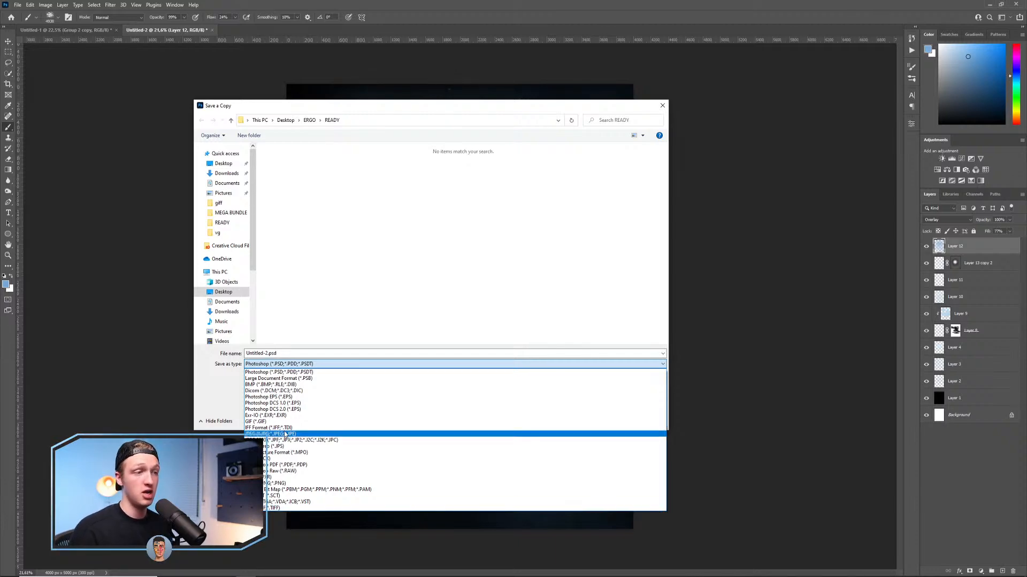
click(662, 105)
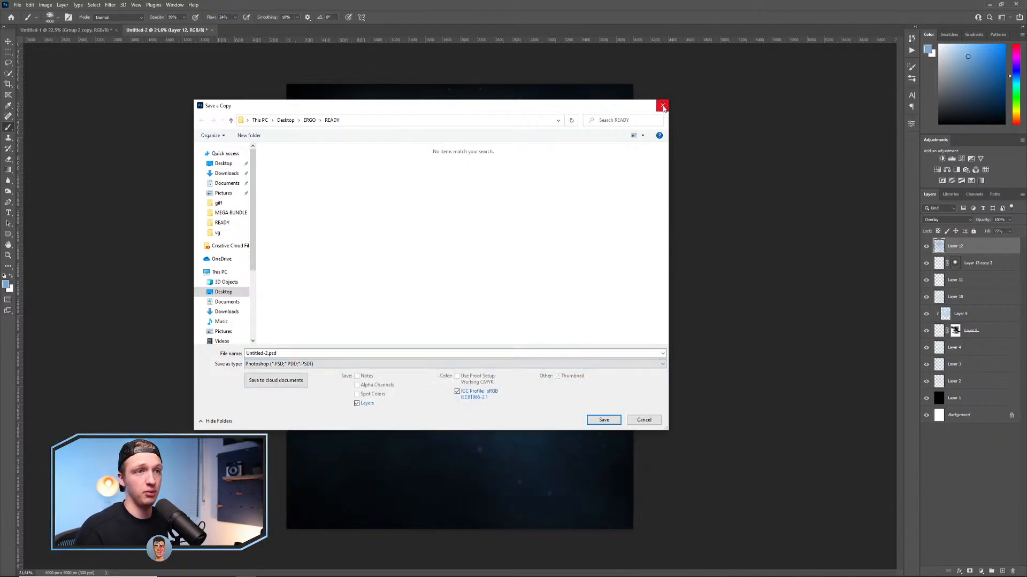
click(662, 105)
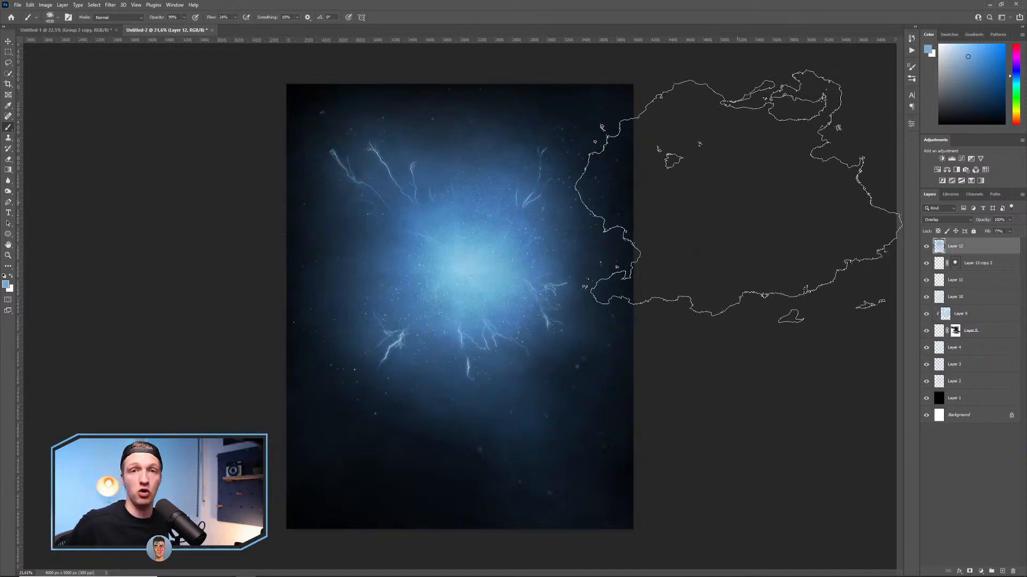